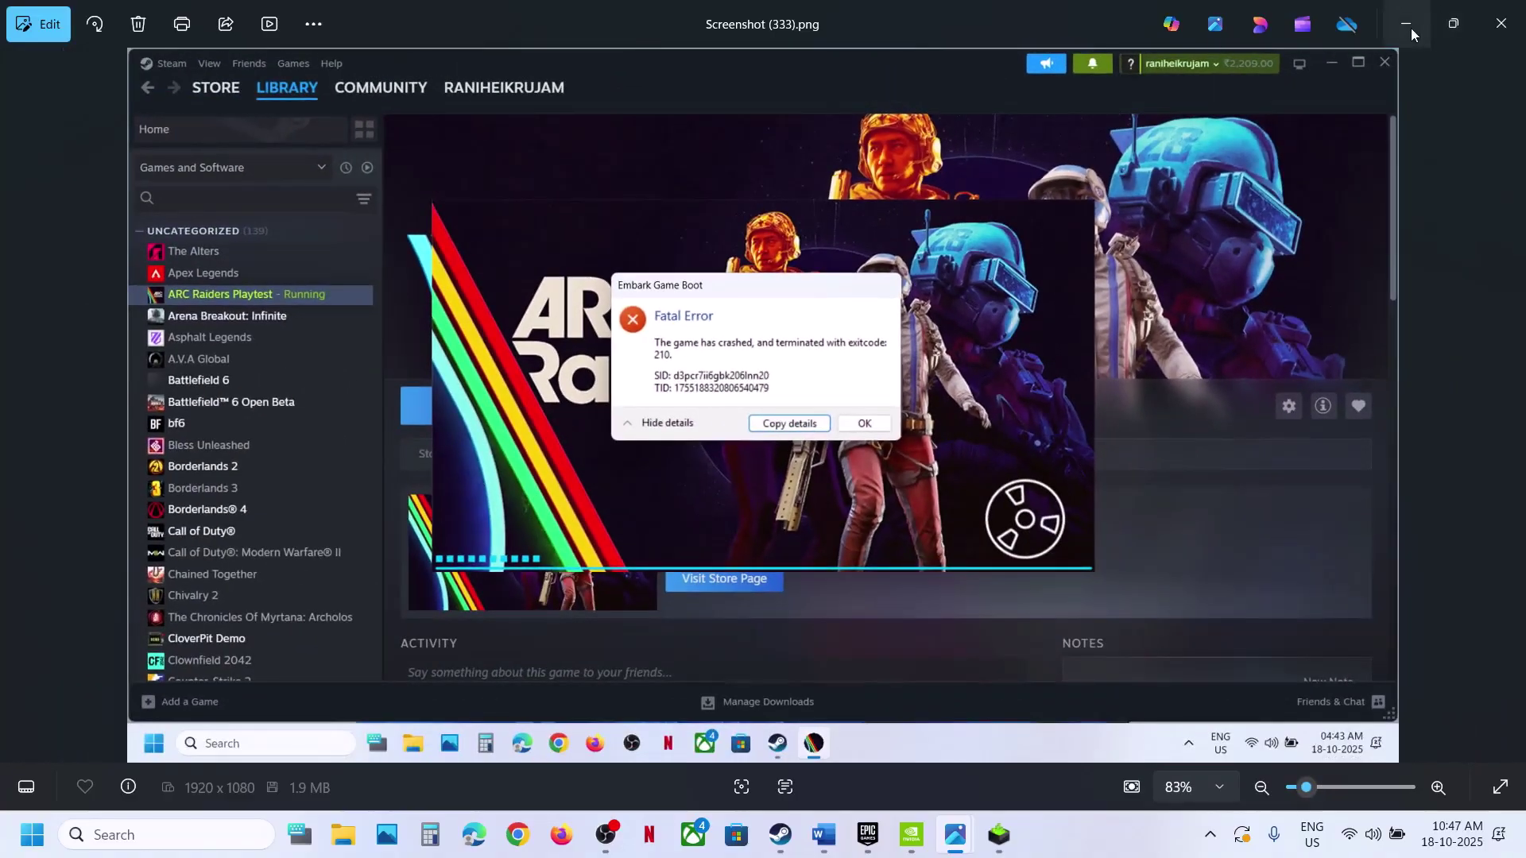
# - Put away the error screenshot and highlight "Restart Steam/" under Step 1 in the Word document
pyautogui.click(1410, 27)
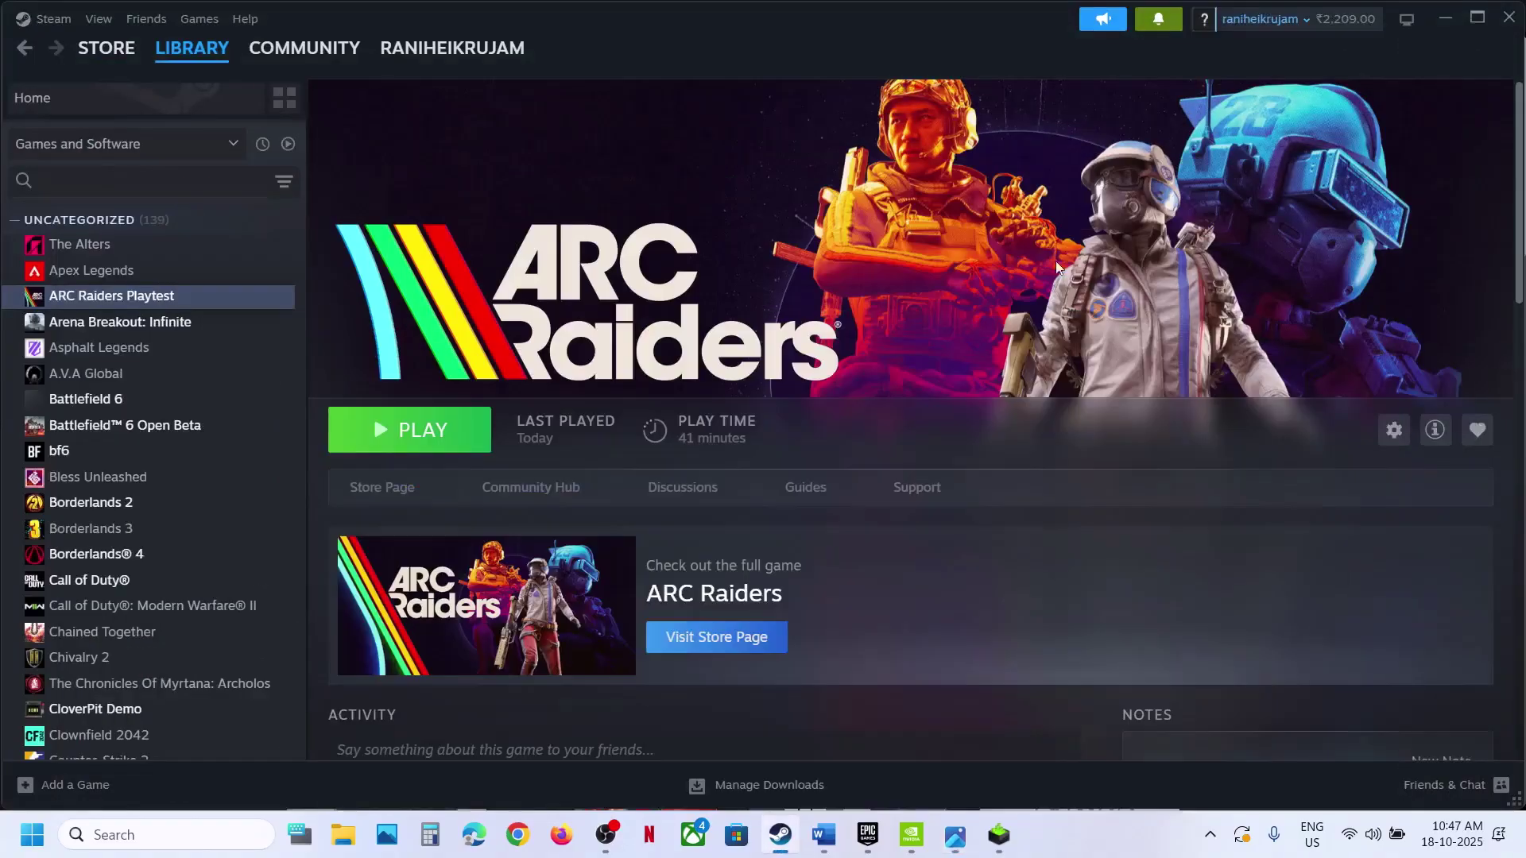
pyautogui.click(822, 836)
pyautogui.moveTo(417, 318); pyautogui.dragTo(179, 333)
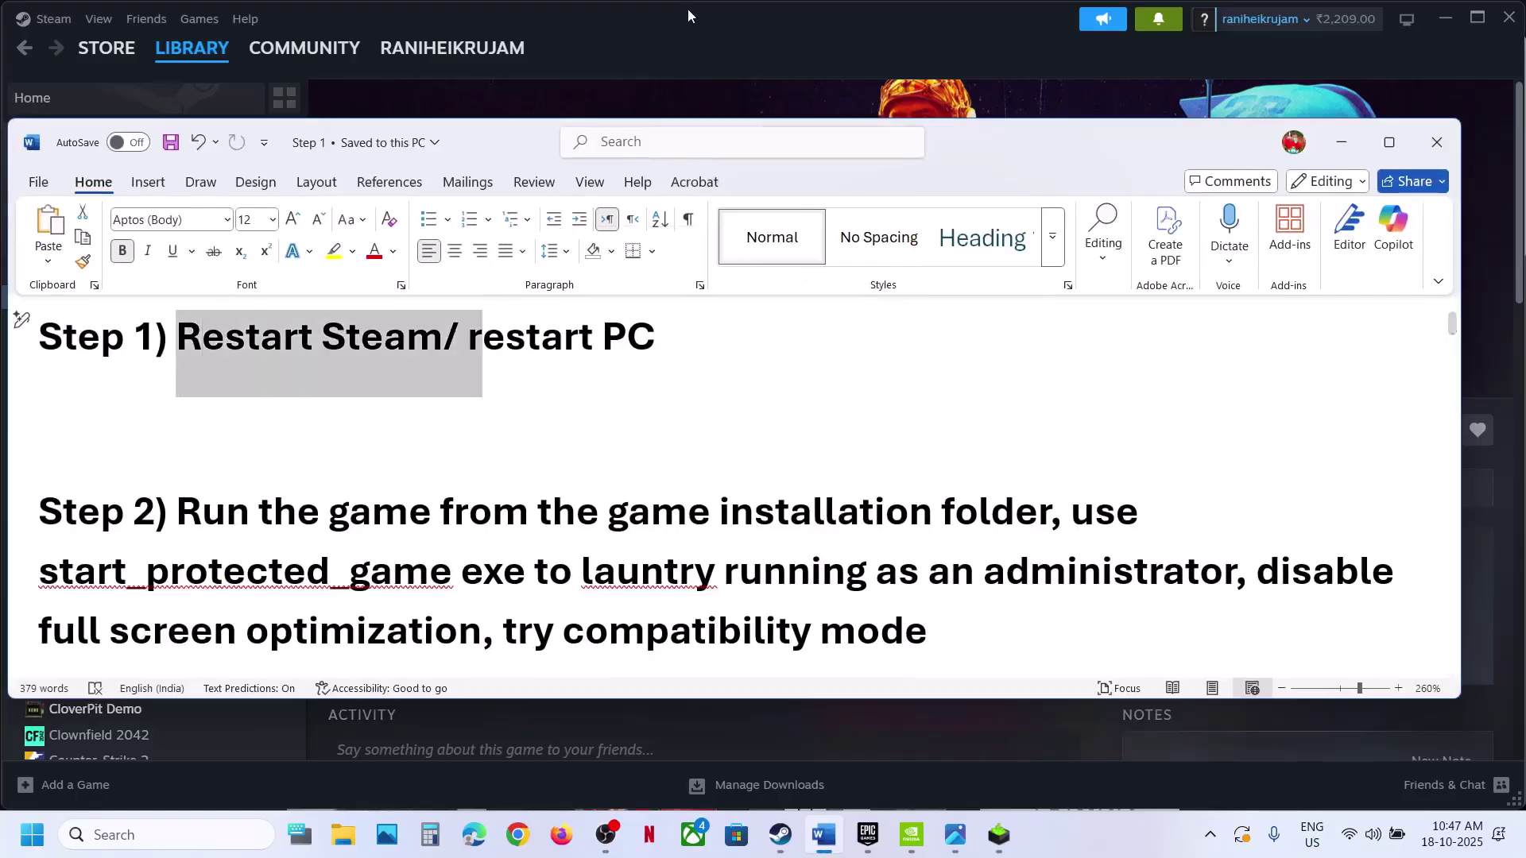
# - Switch to Steam and look up the option for exiting the client, leaving it running
pyautogui.click(671, 49)
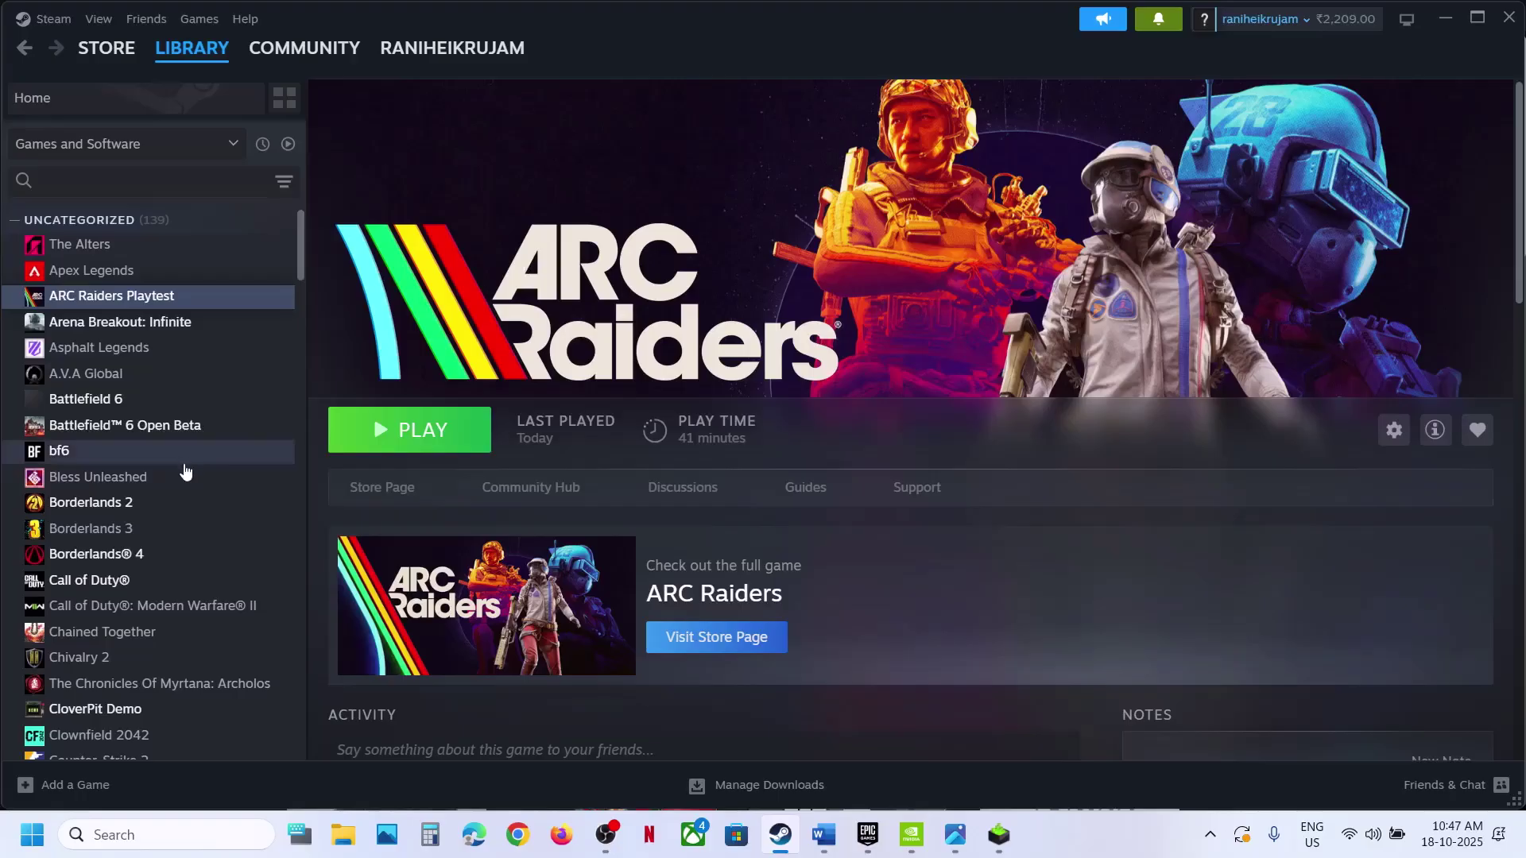
pyautogui.click(56, 19)
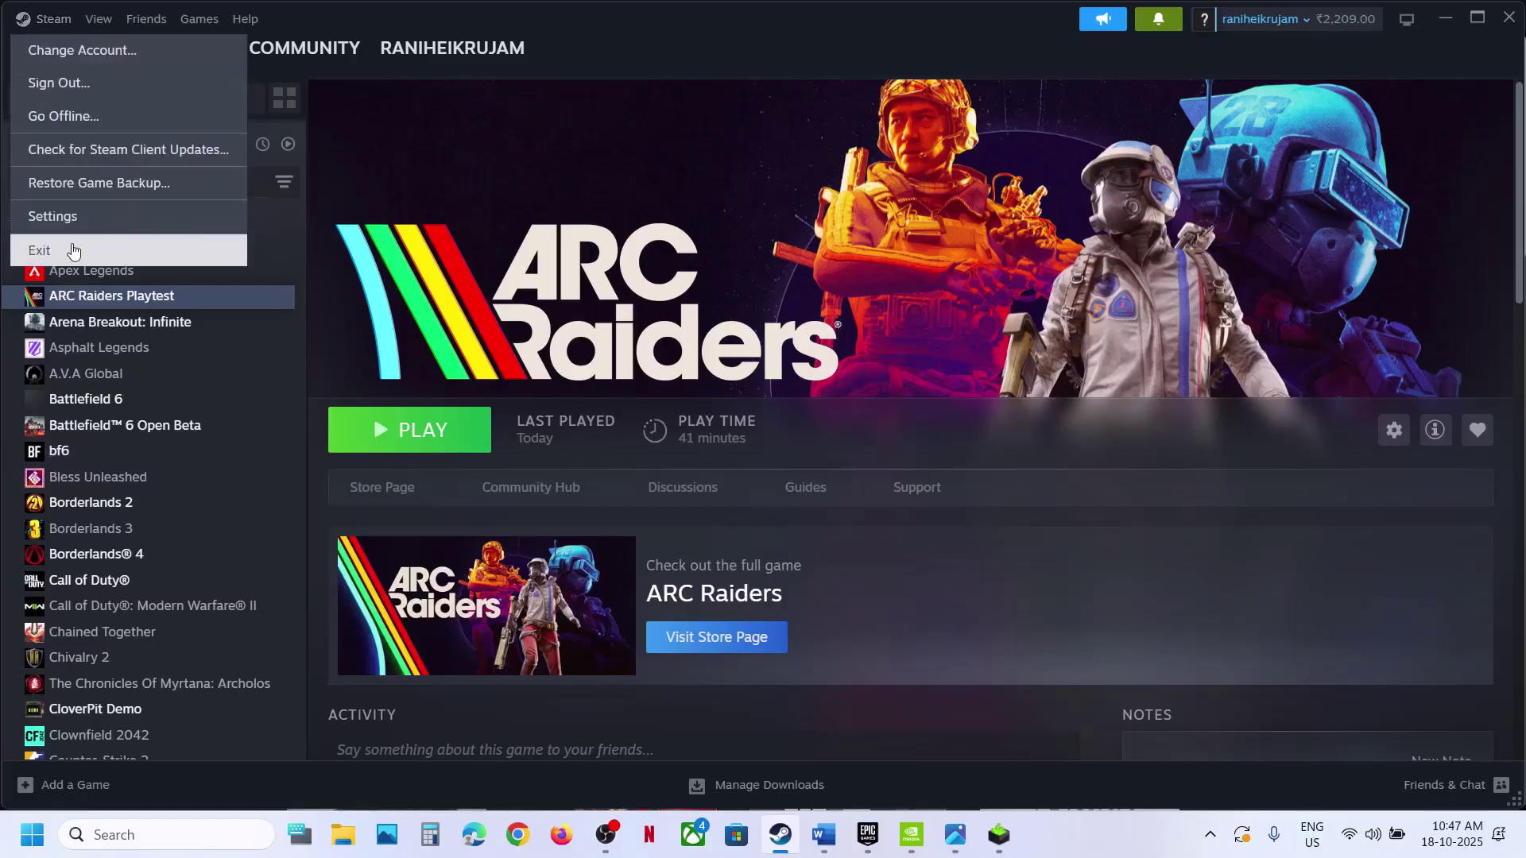
pyautogui.click(730, 214)
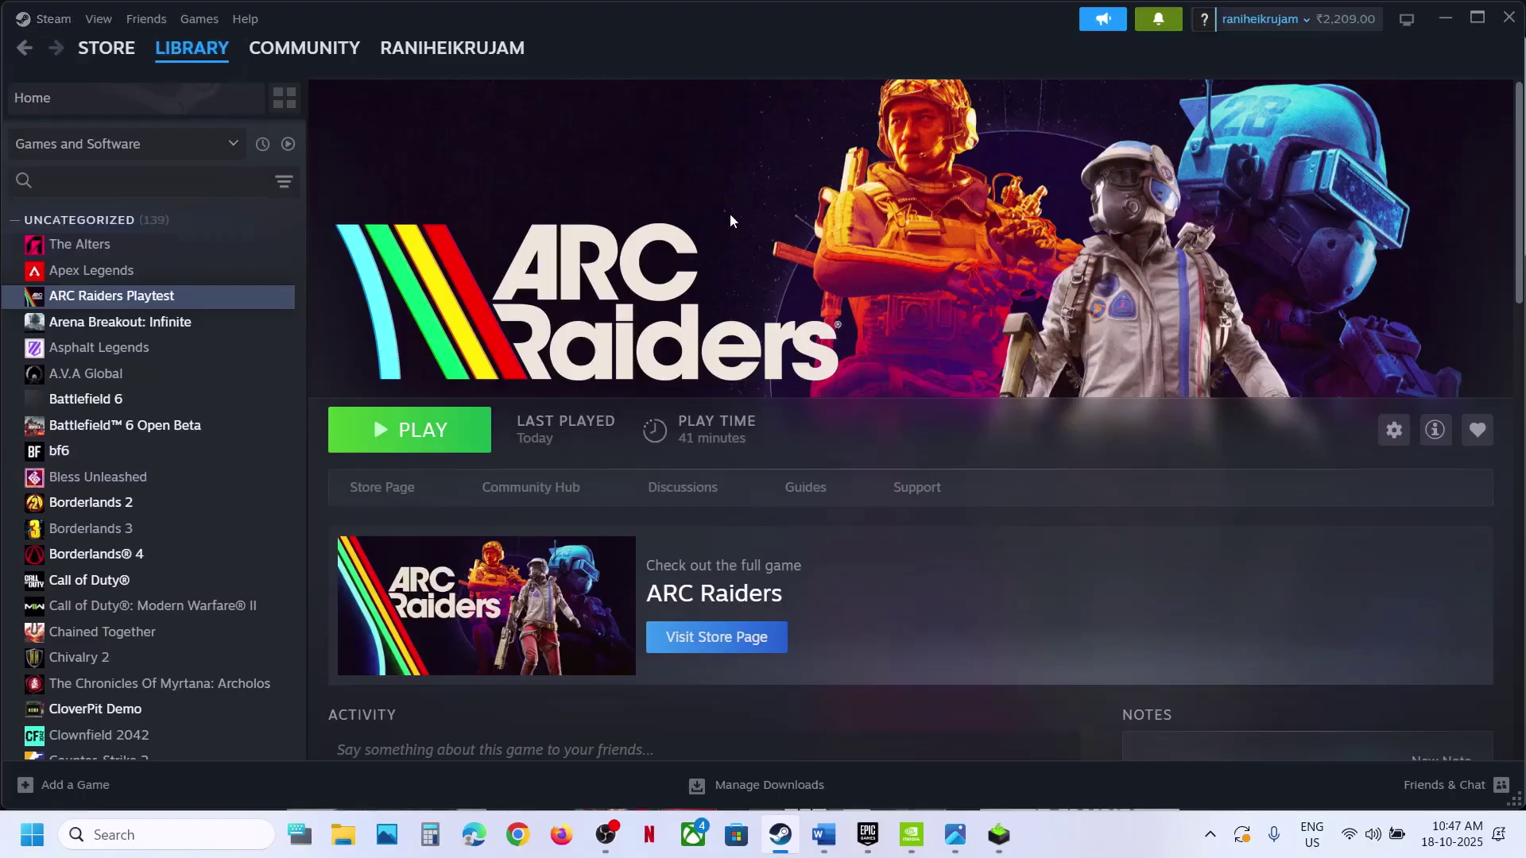
# - Switch to the Epic Games Launcher and look up its Exit option, leaving the launcher running
pyautogui.click(867, 845)
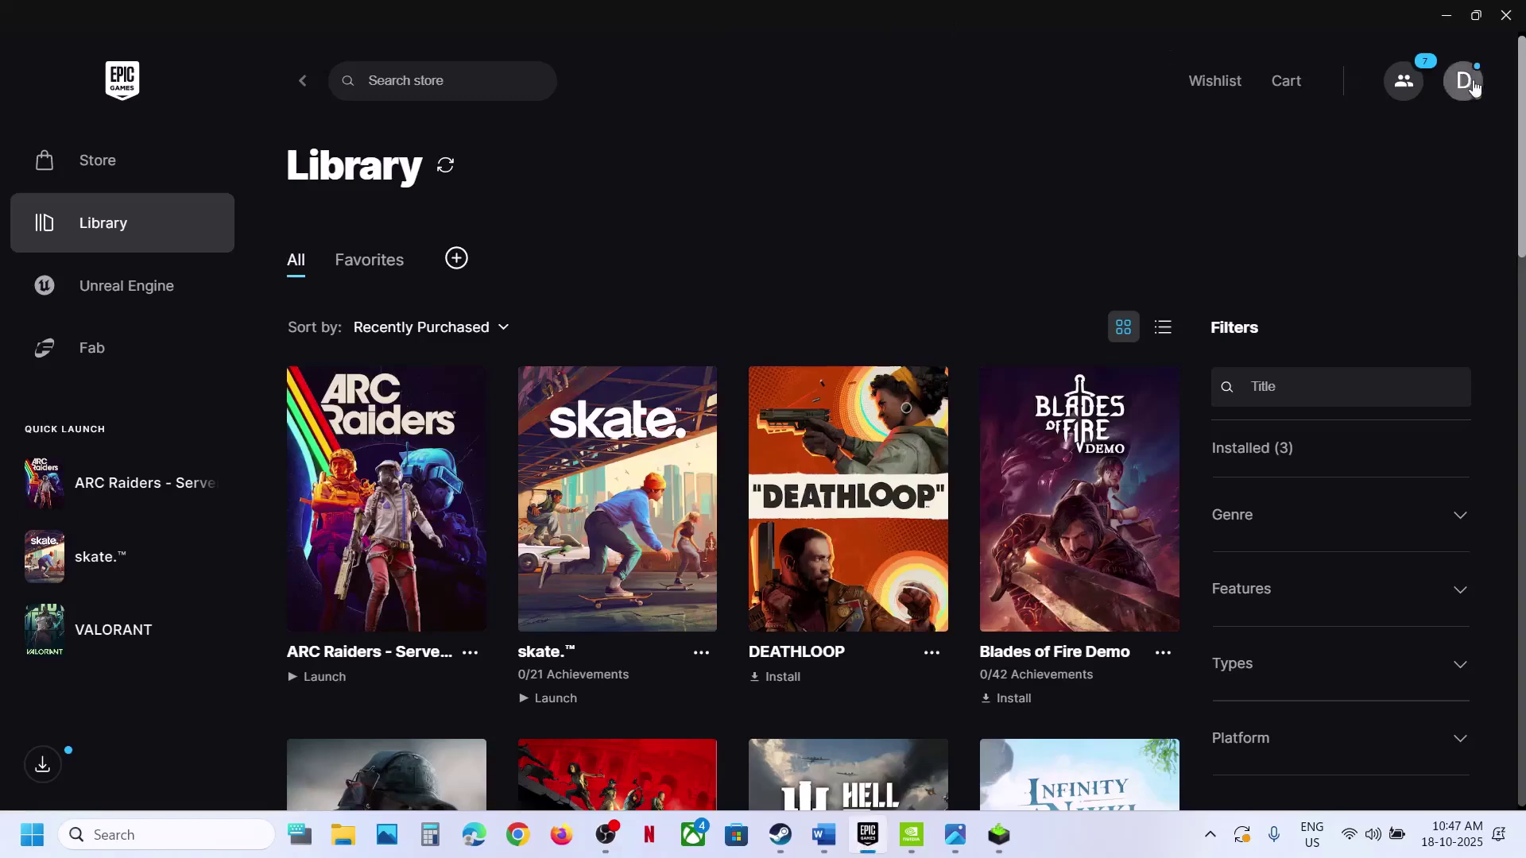
pyautogui.click(1207, 836)
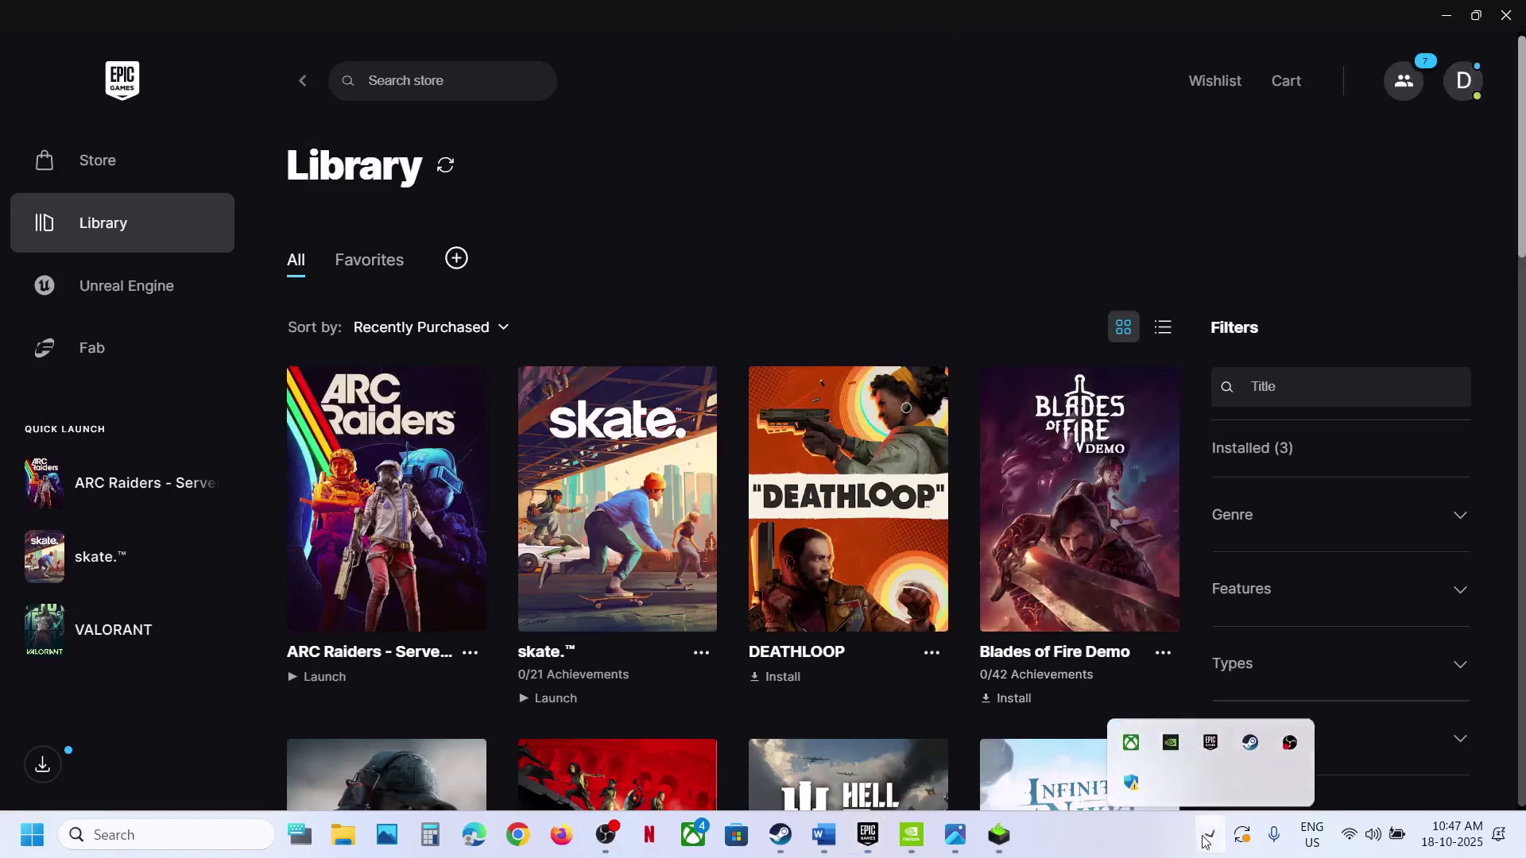
pyautogui.rightClick(1209, 733)
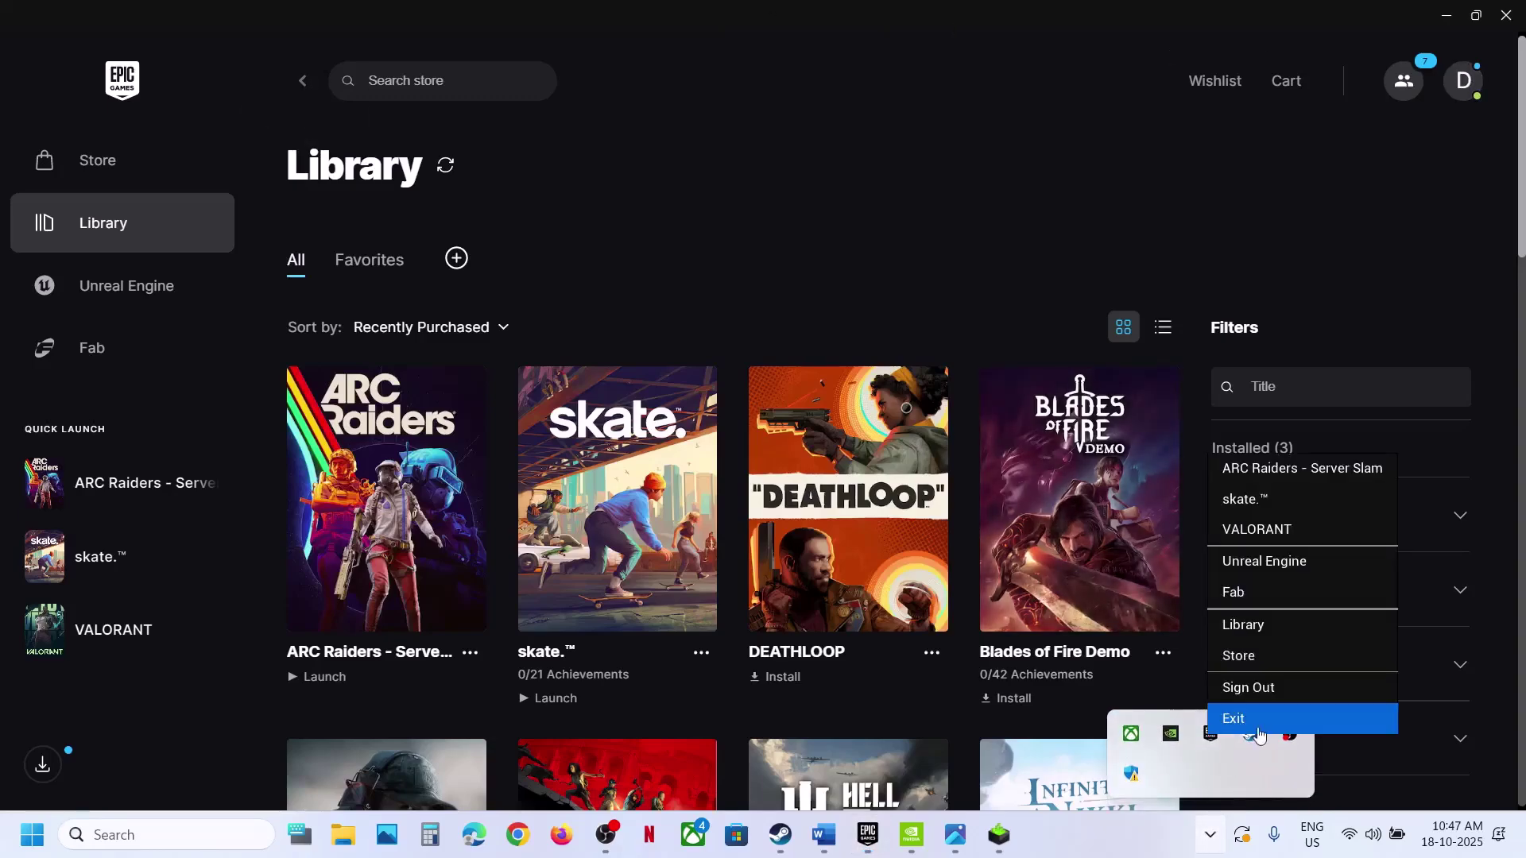
pyautogui.click(1012, 146)
# - View the software update option in the Epic Games Launcher settings and return to the library
pyautogui.click(1464, 80)
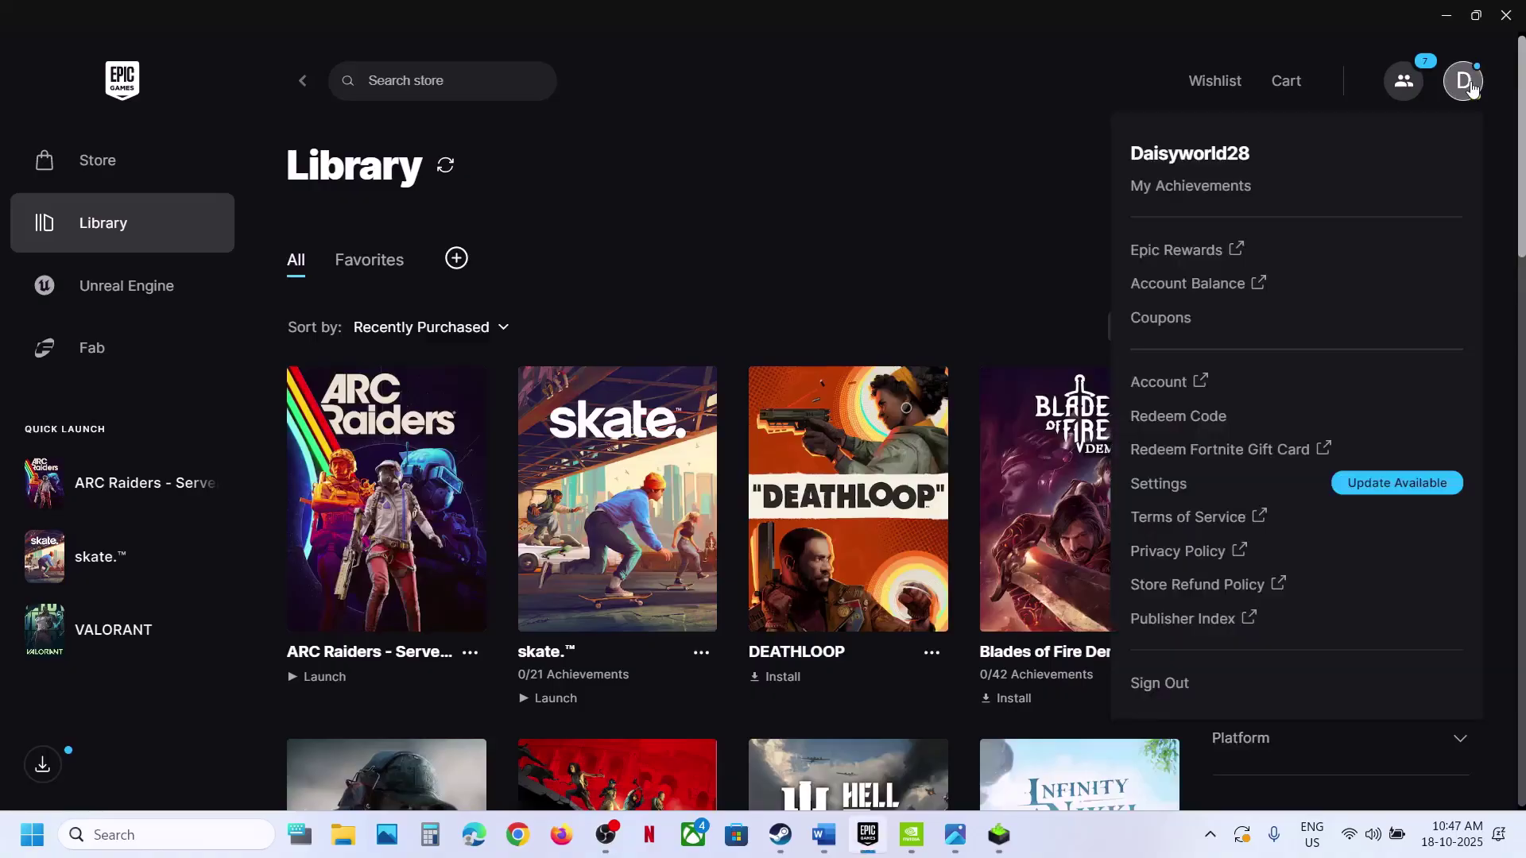
pyautogui.click(1158, 491)
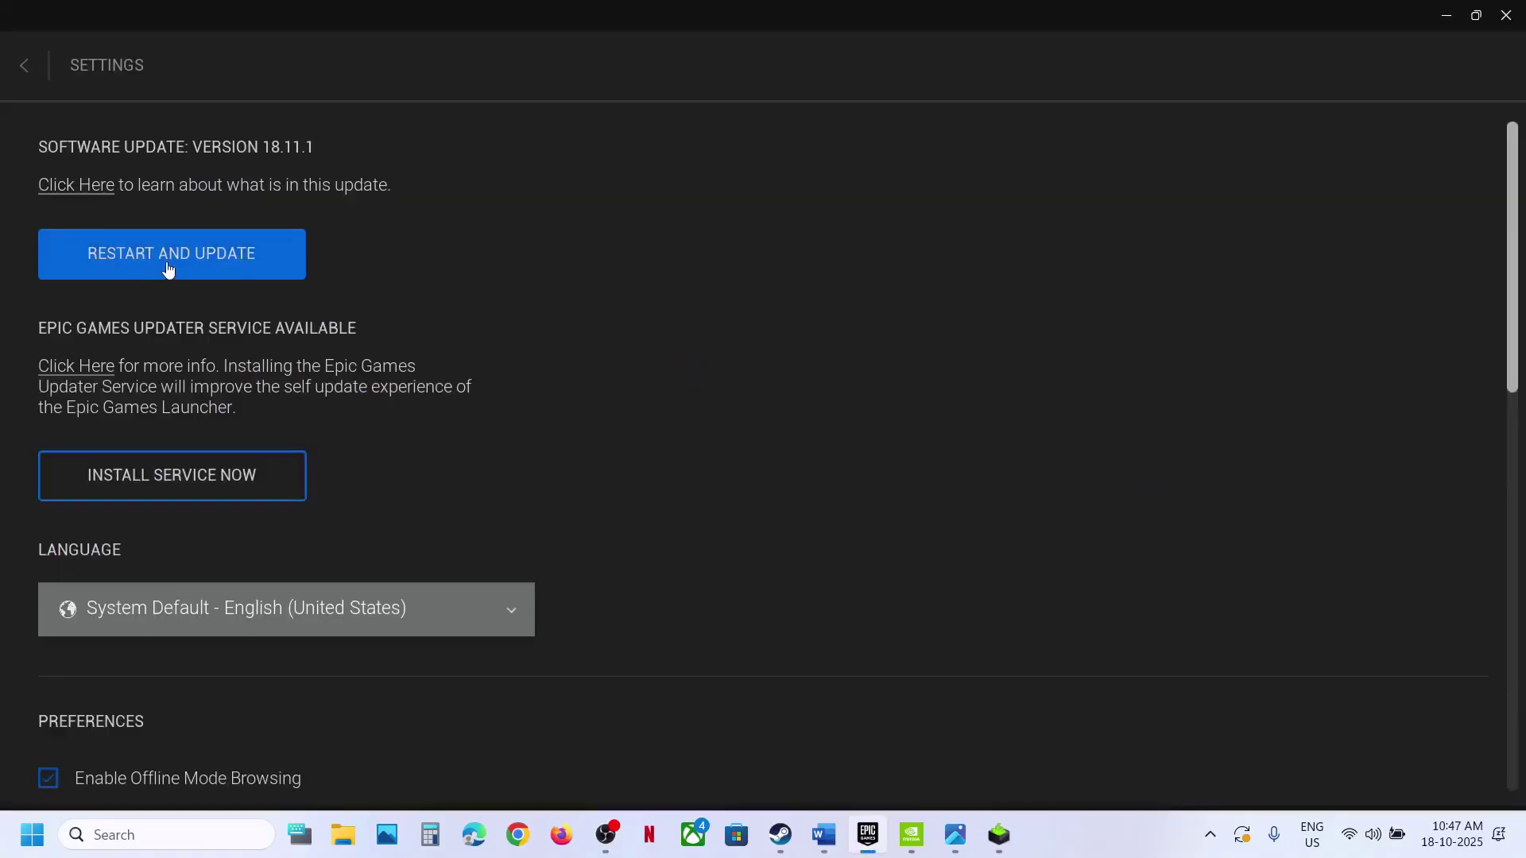
pyautogui.click(22, 67)
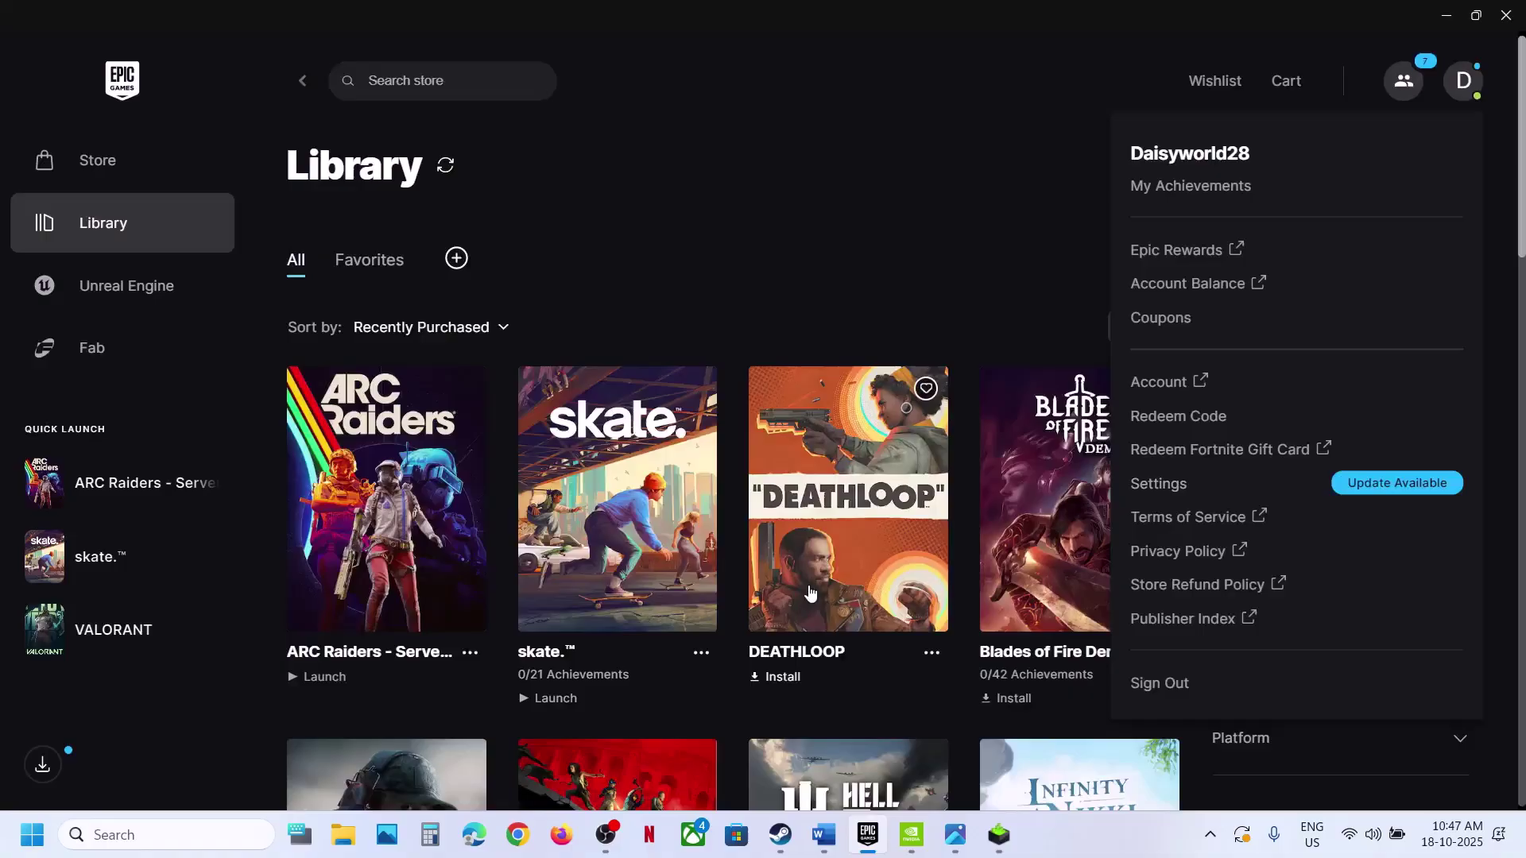
pyautogui.click(898, 274)
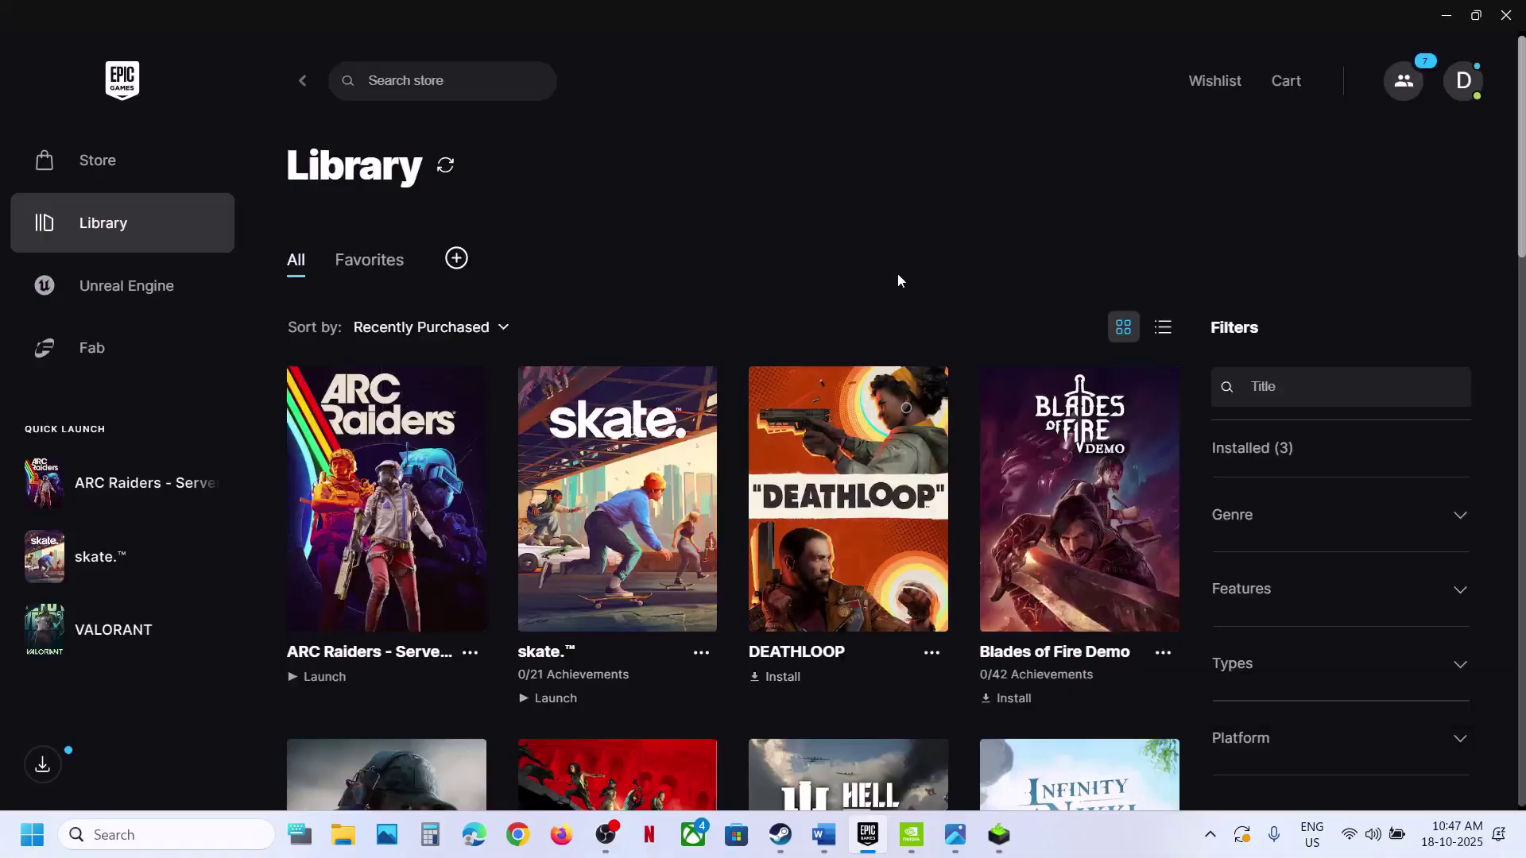
# - Highlight "restart PC" in the Word document and look up the Windows restart option without restarting
pyautogui.click(839, 838)
pyautogui.moveTo(509, 359); pyautogui.dragTo(676, 353)
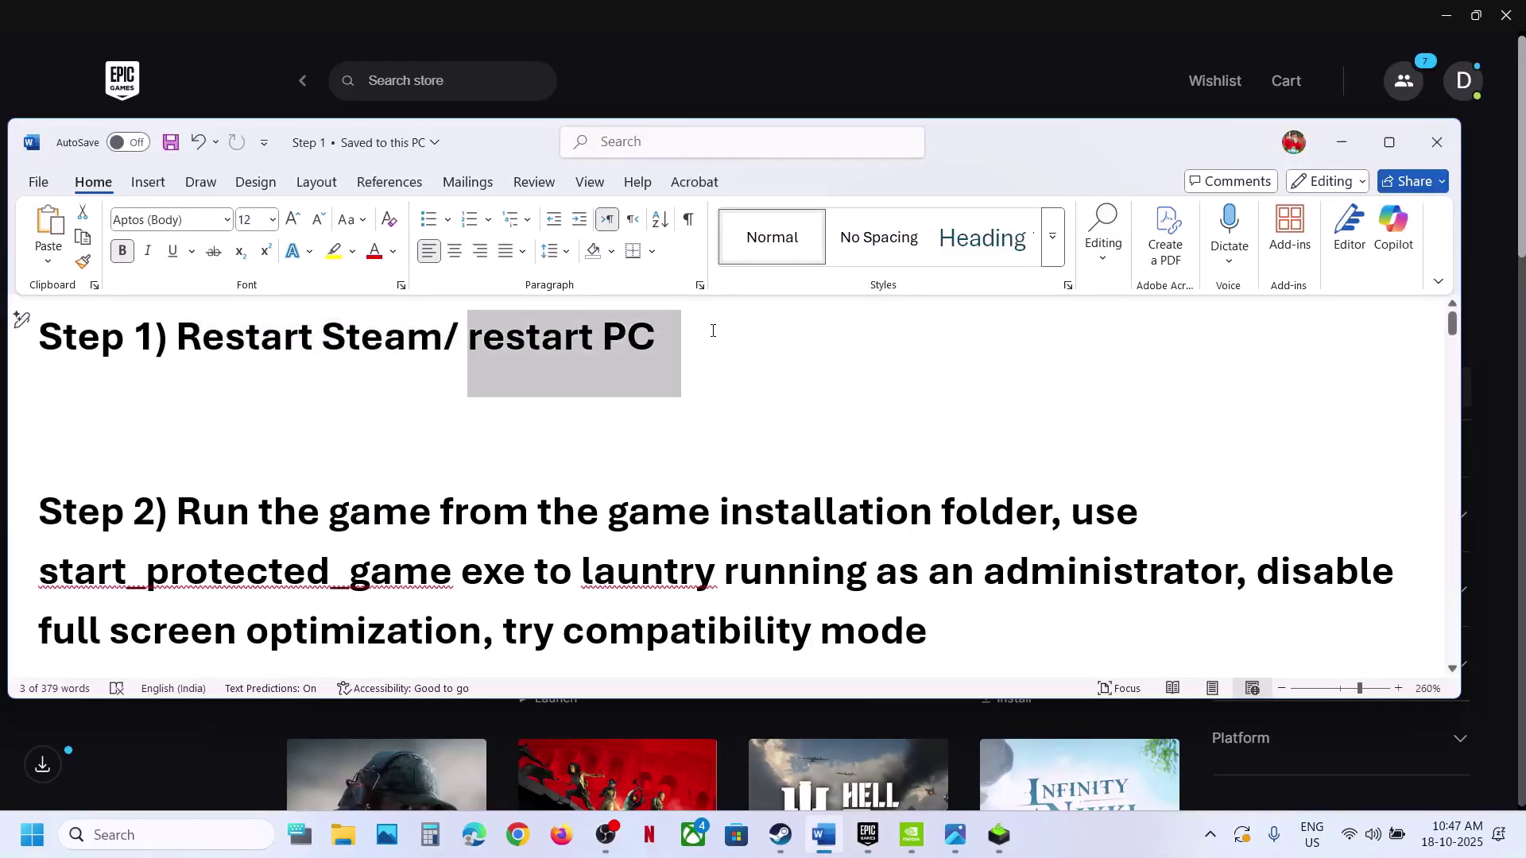
pyautogui.click(21, 849)
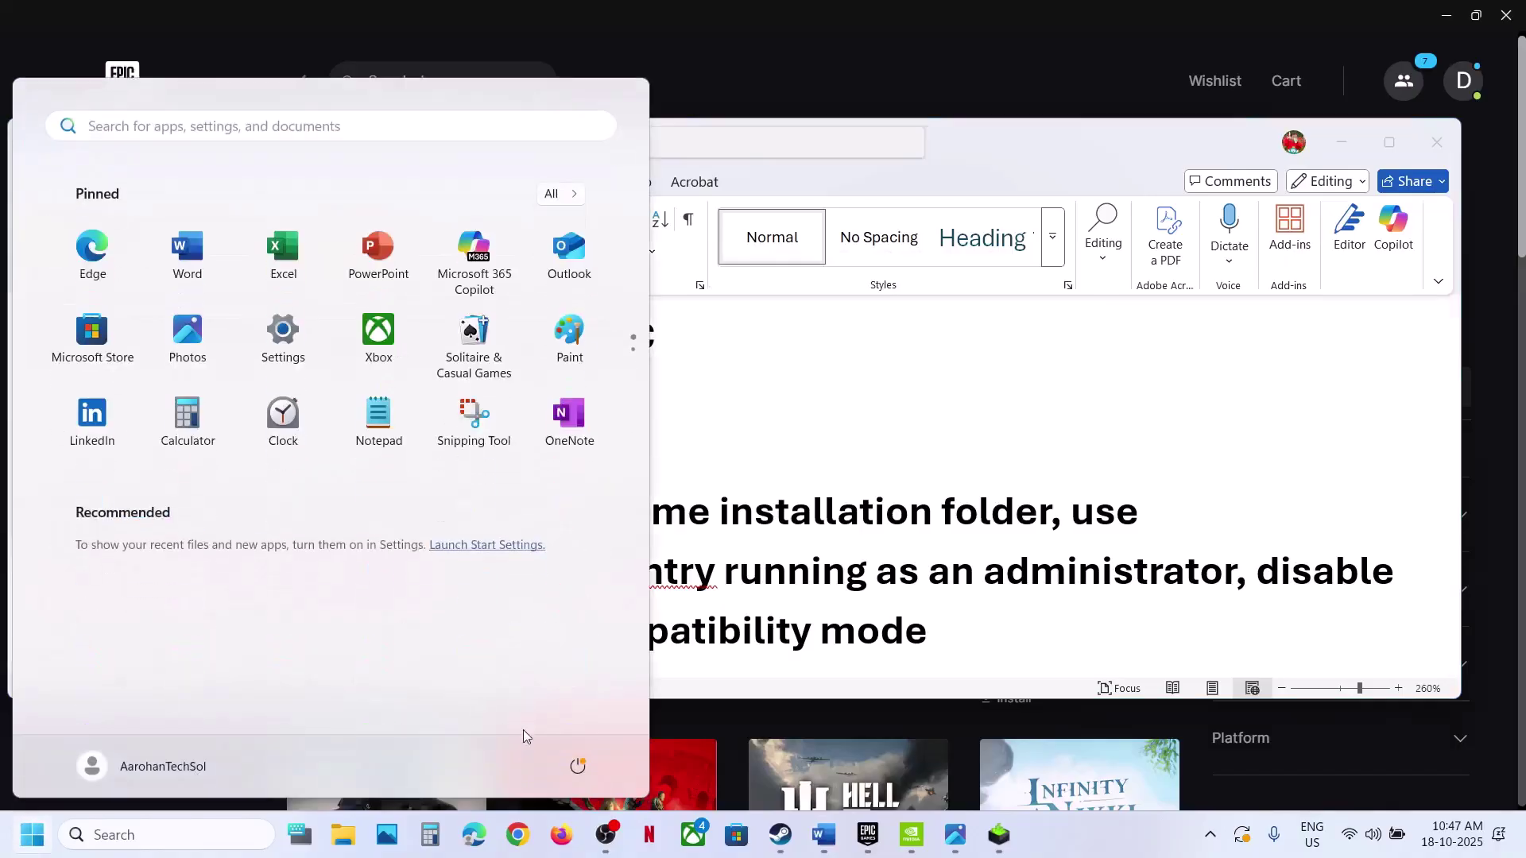
pyautogui.click(591, 779)
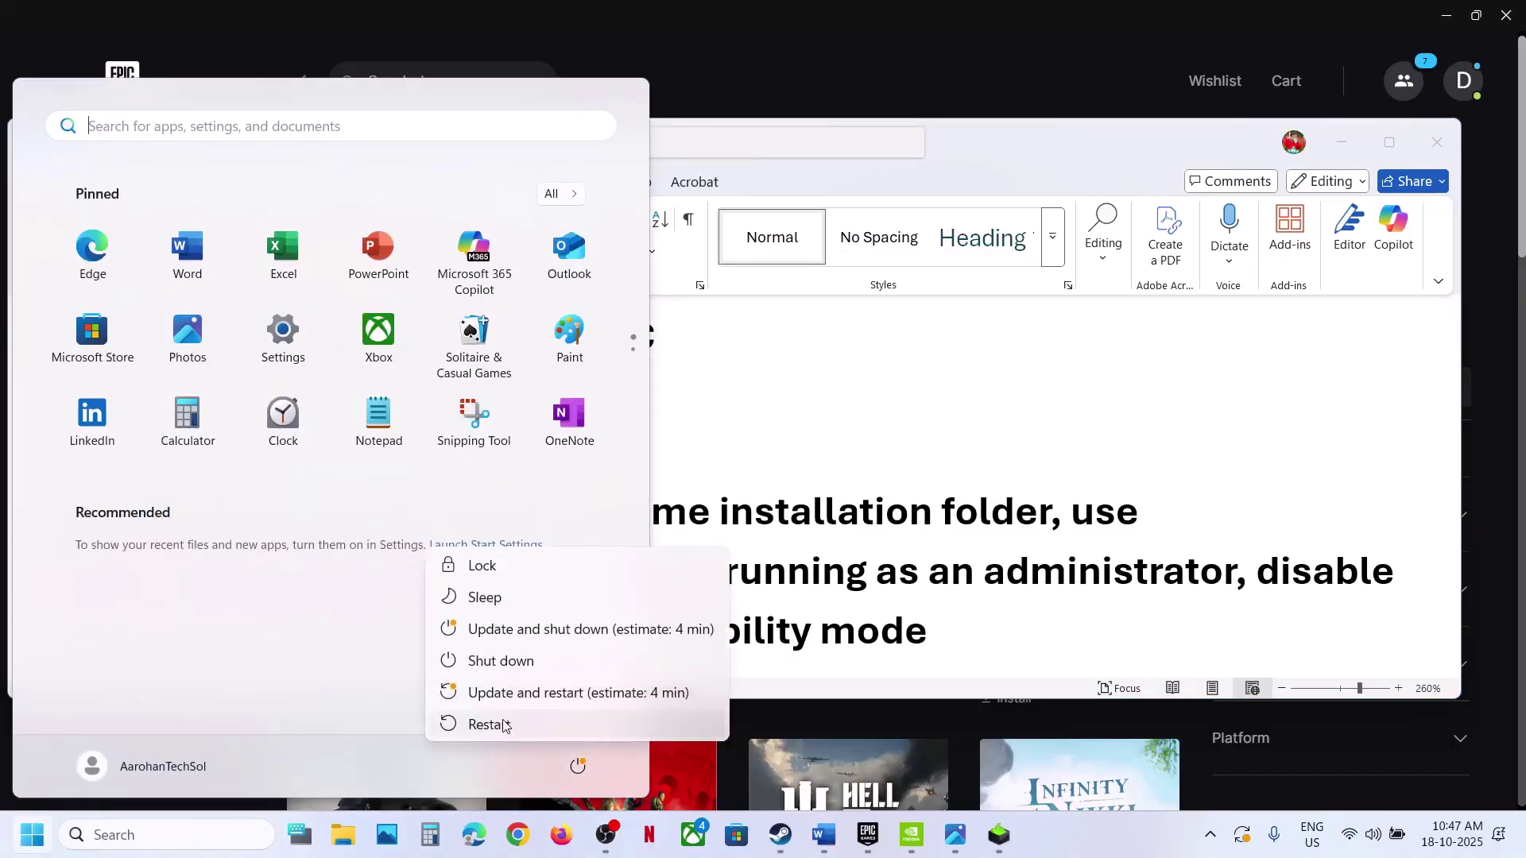
pyautogui.press('Escape')
pyautogui.press('Escape')
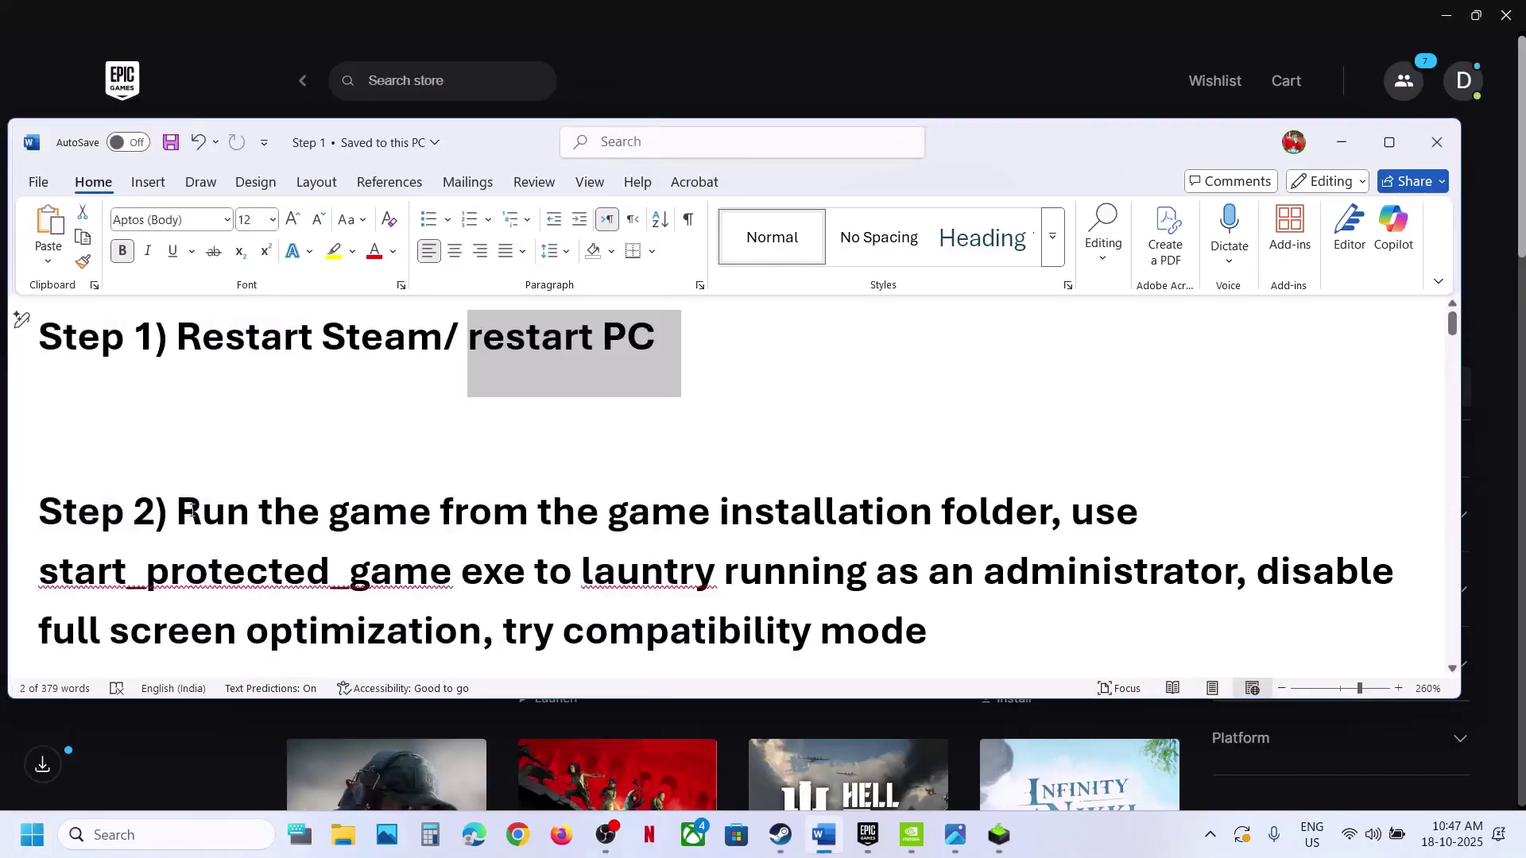
# - Highlight the installation folder instruction under Step 2 in Word and open the ARC Raiders - Server Slam installation folder from Epic Games
pyautogui.moveTo(183, 511); pyautogui.dragTo(1071, 515)
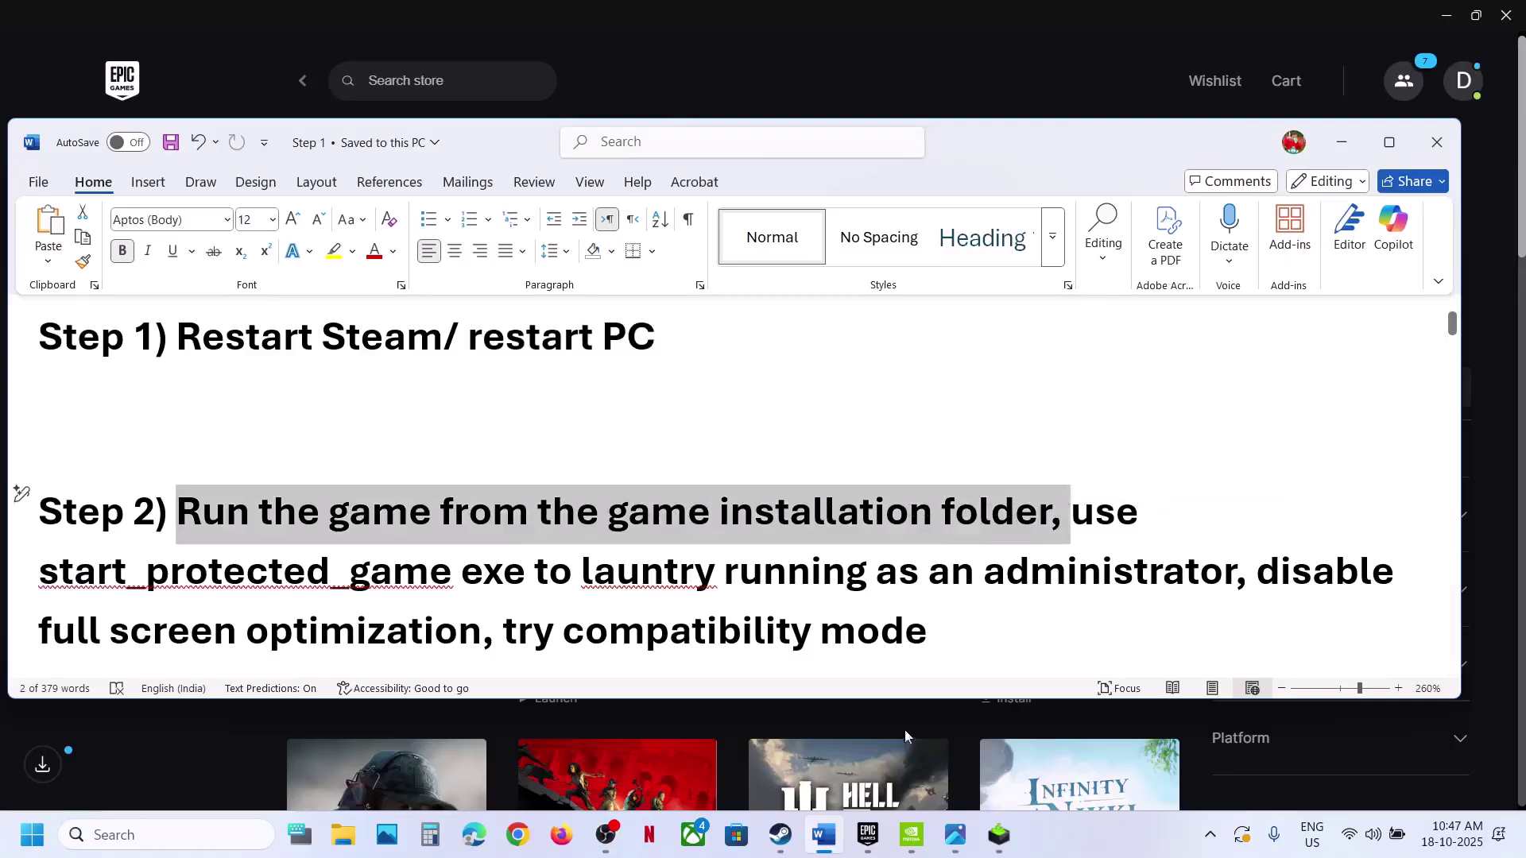
pyautogui.click(781, 835)
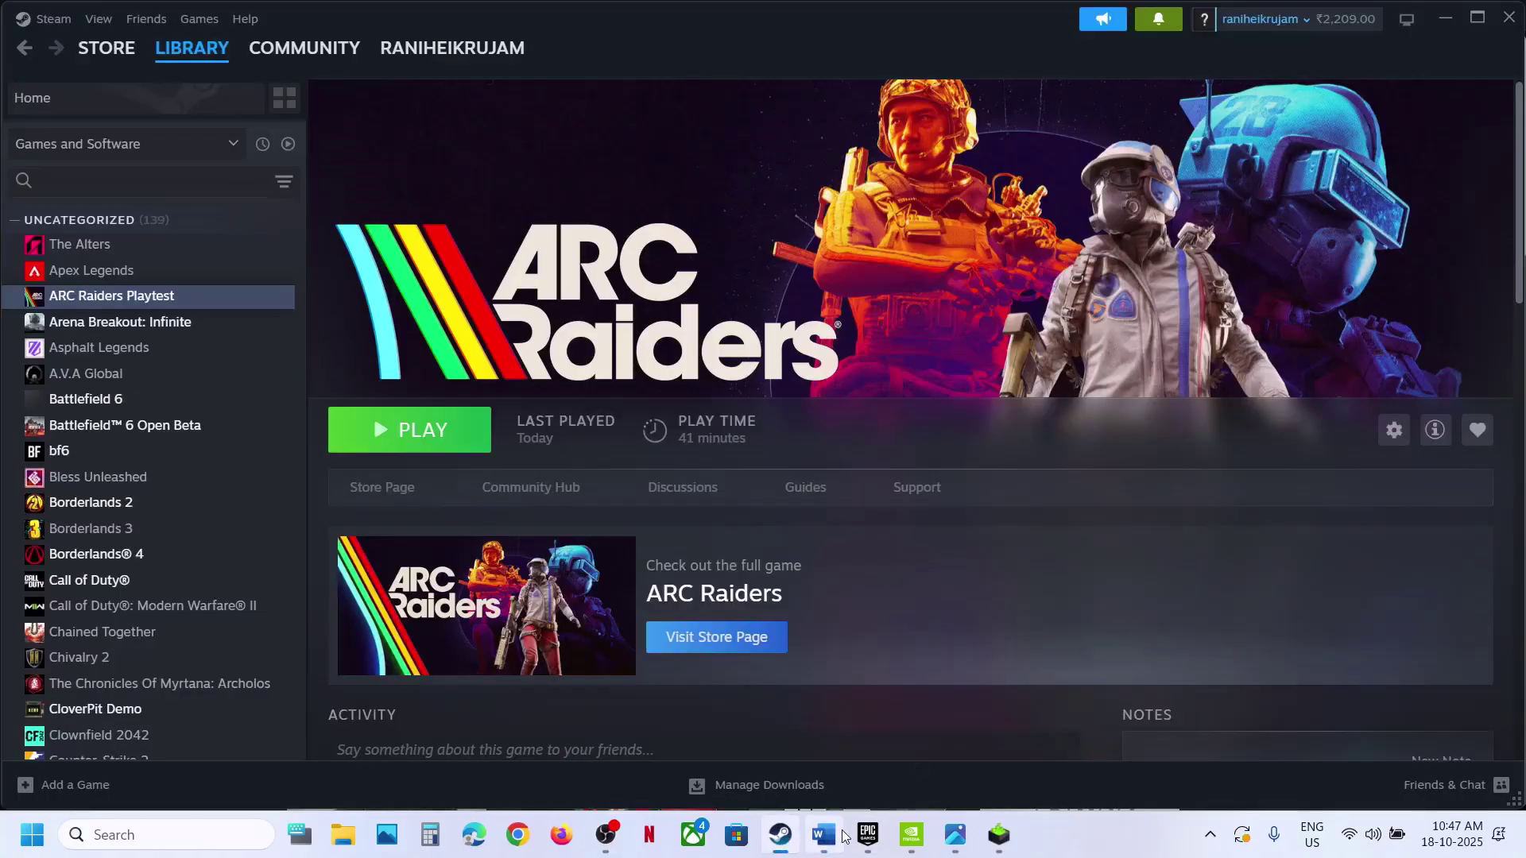
pyautogui.click(861, 843)
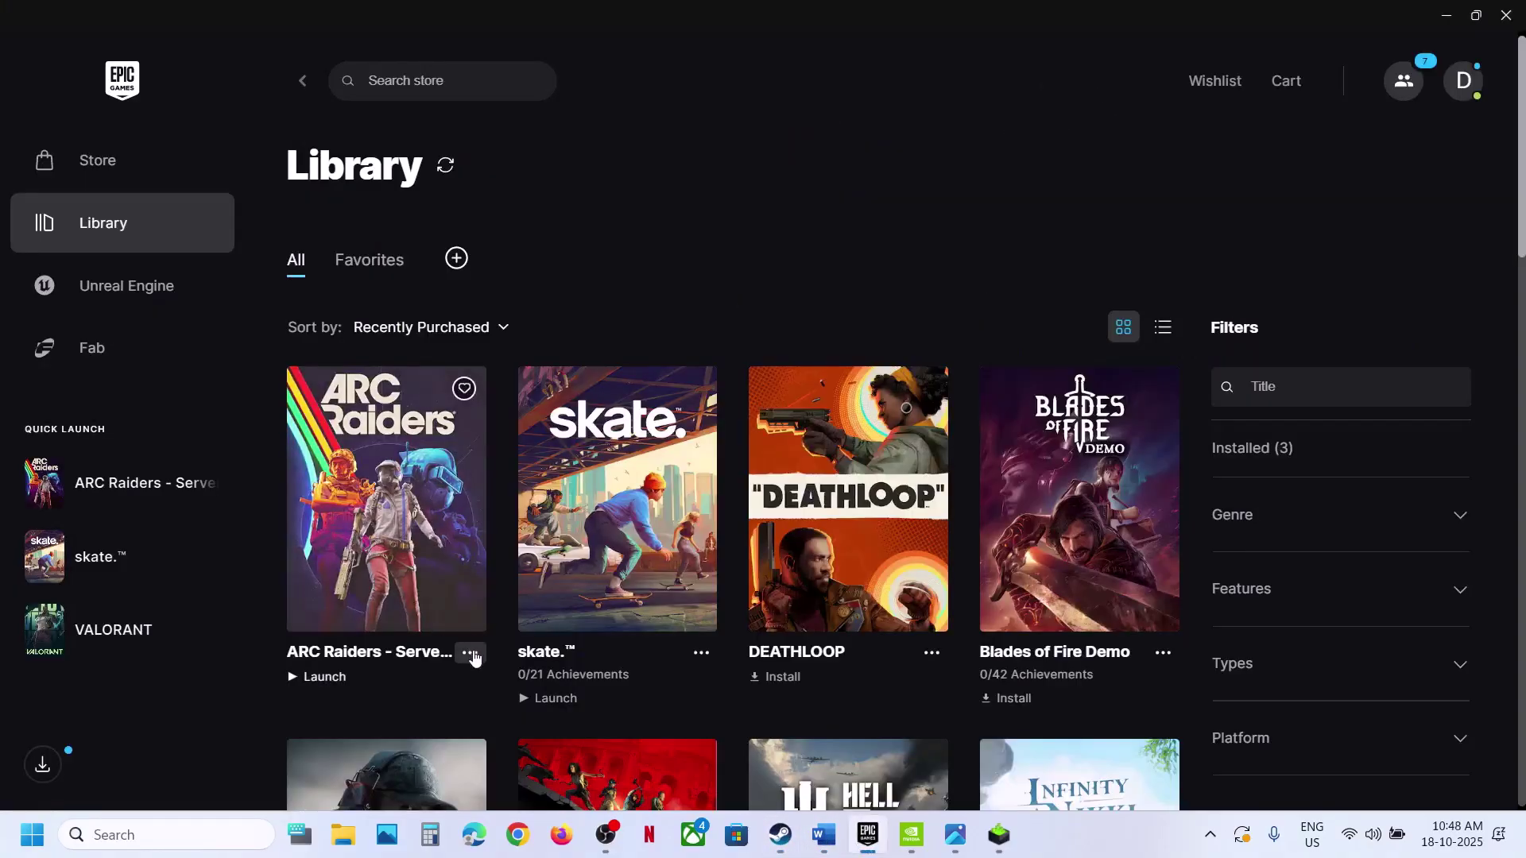
pyautogui.click(470, 654)
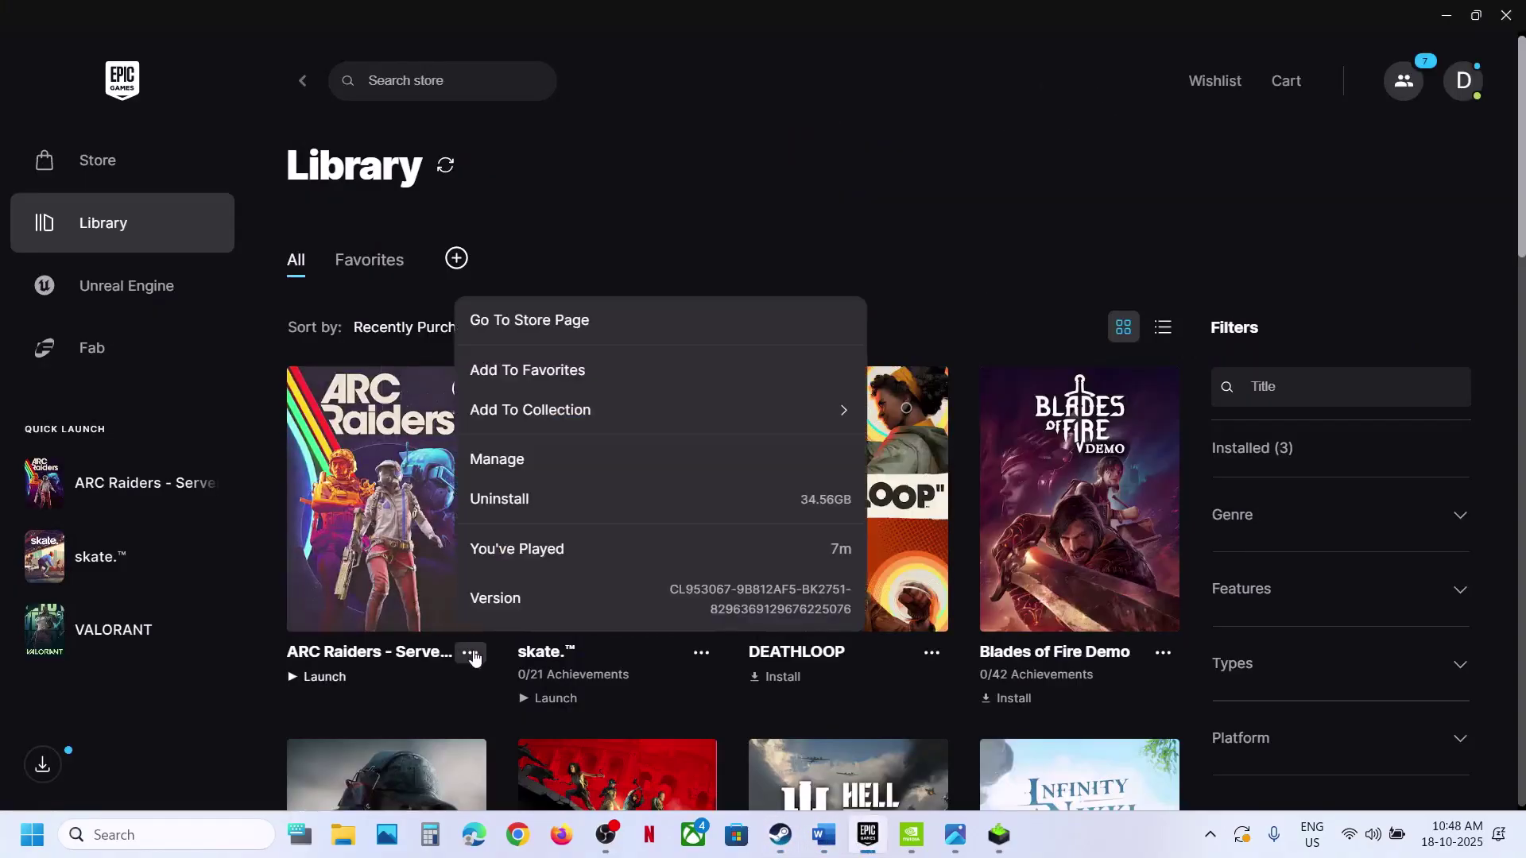
pyautogui.click(531, 464)
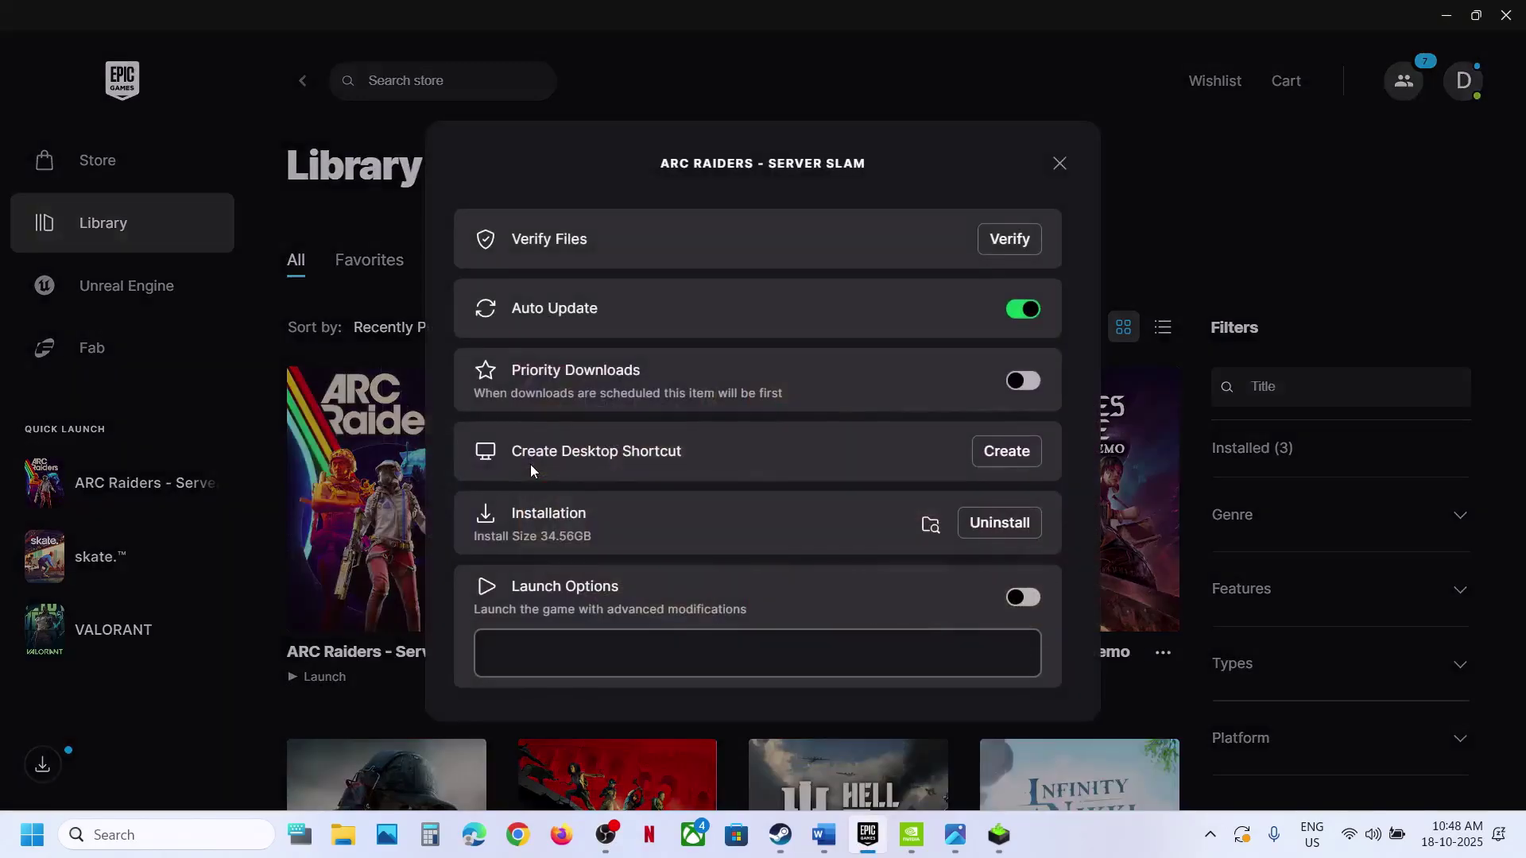
pyautogui.click(930, 527)
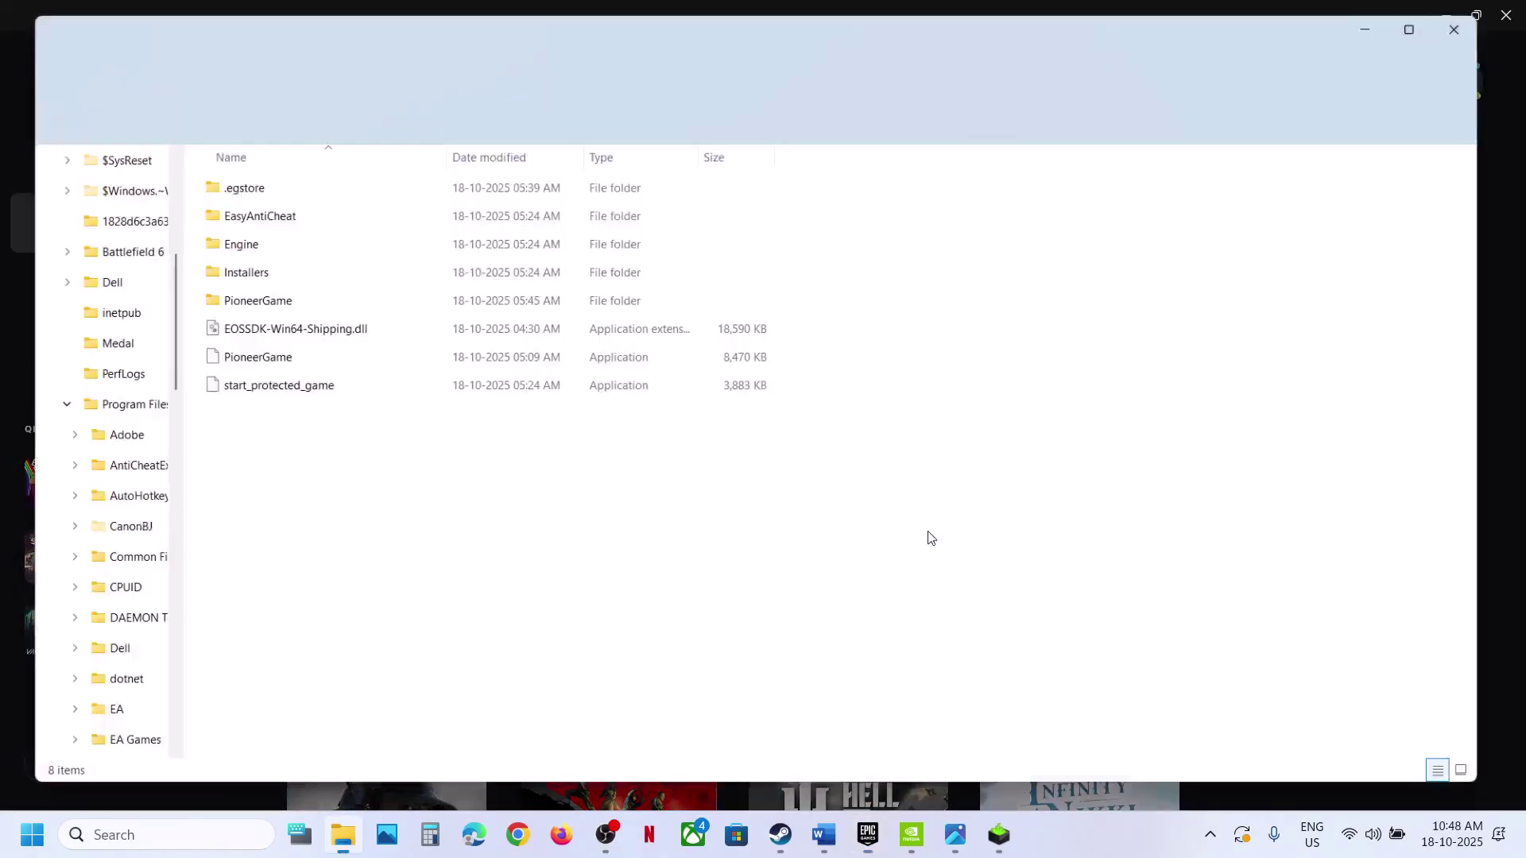
# - Switch to Steam and open the local files folder of ARC Raiders Playtest
pyautogui.click(781, 835)
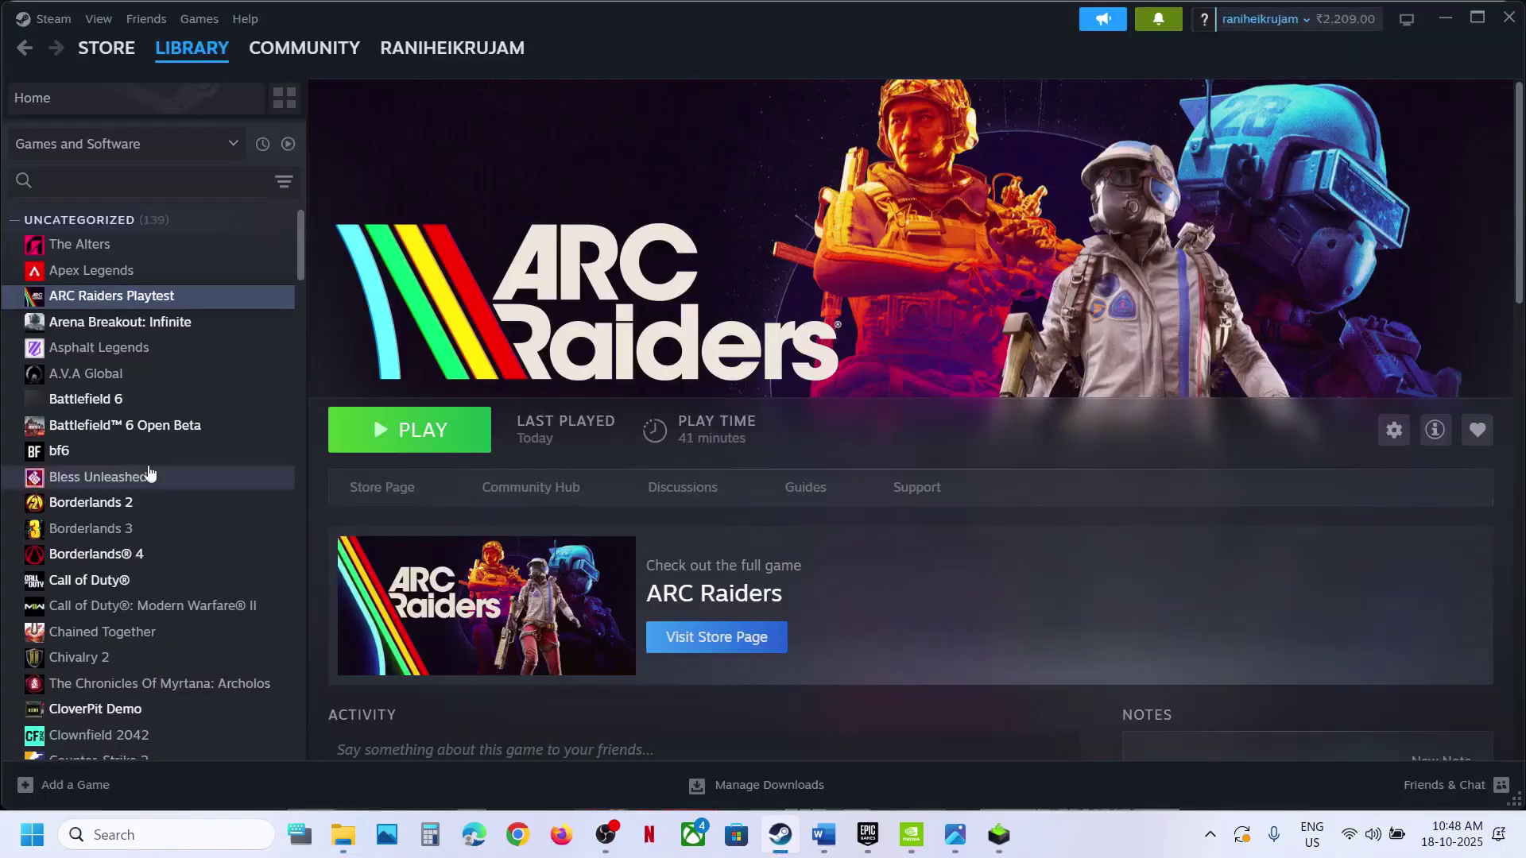
pyautogui.rightClick(119, 303)
pyautogui.moveTo(201, 419)
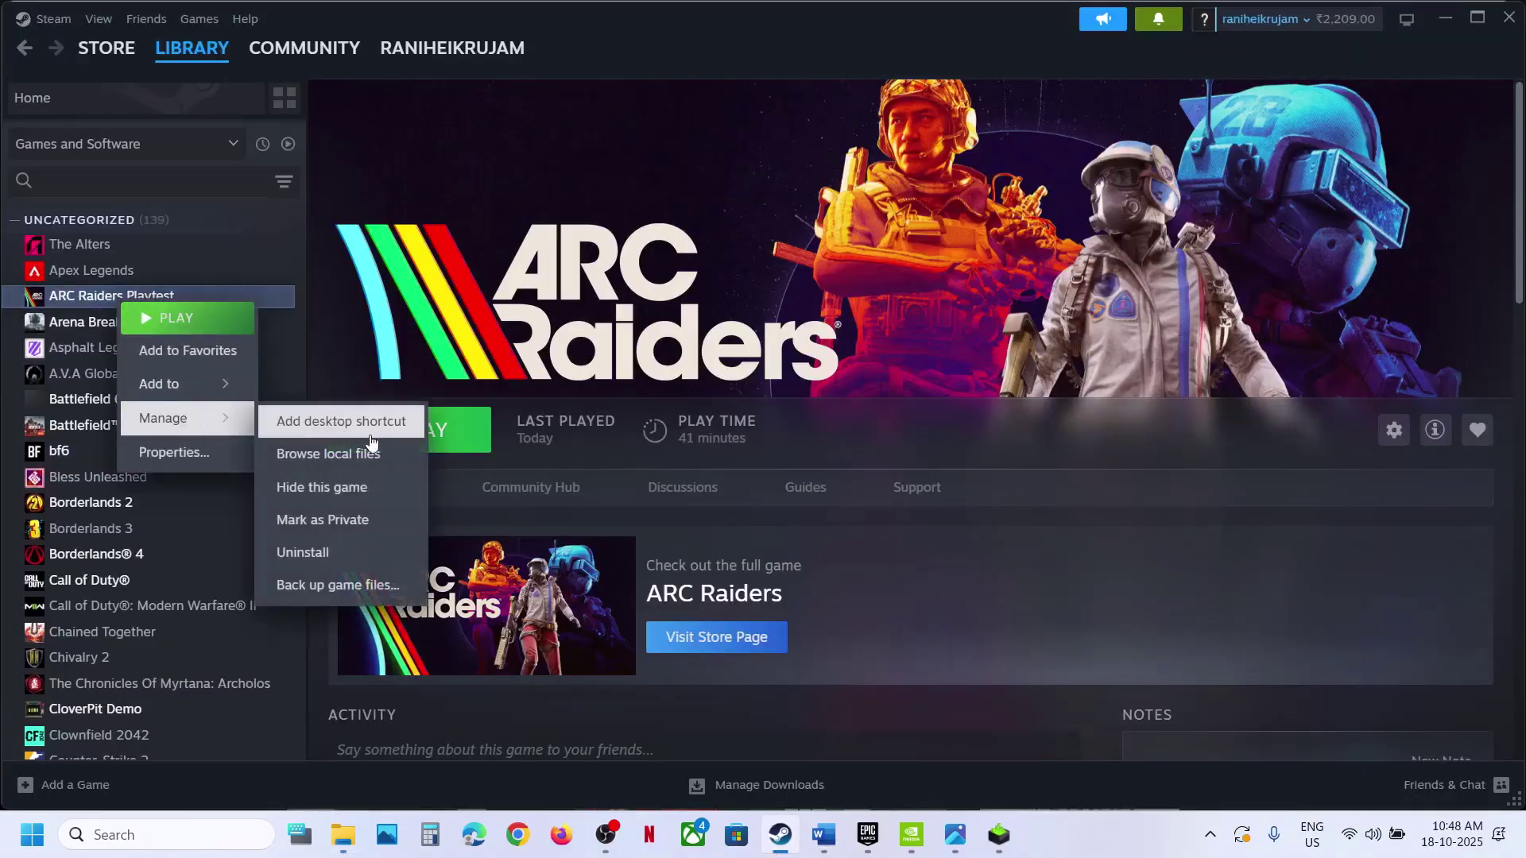
pyautogui.click(356, 464)
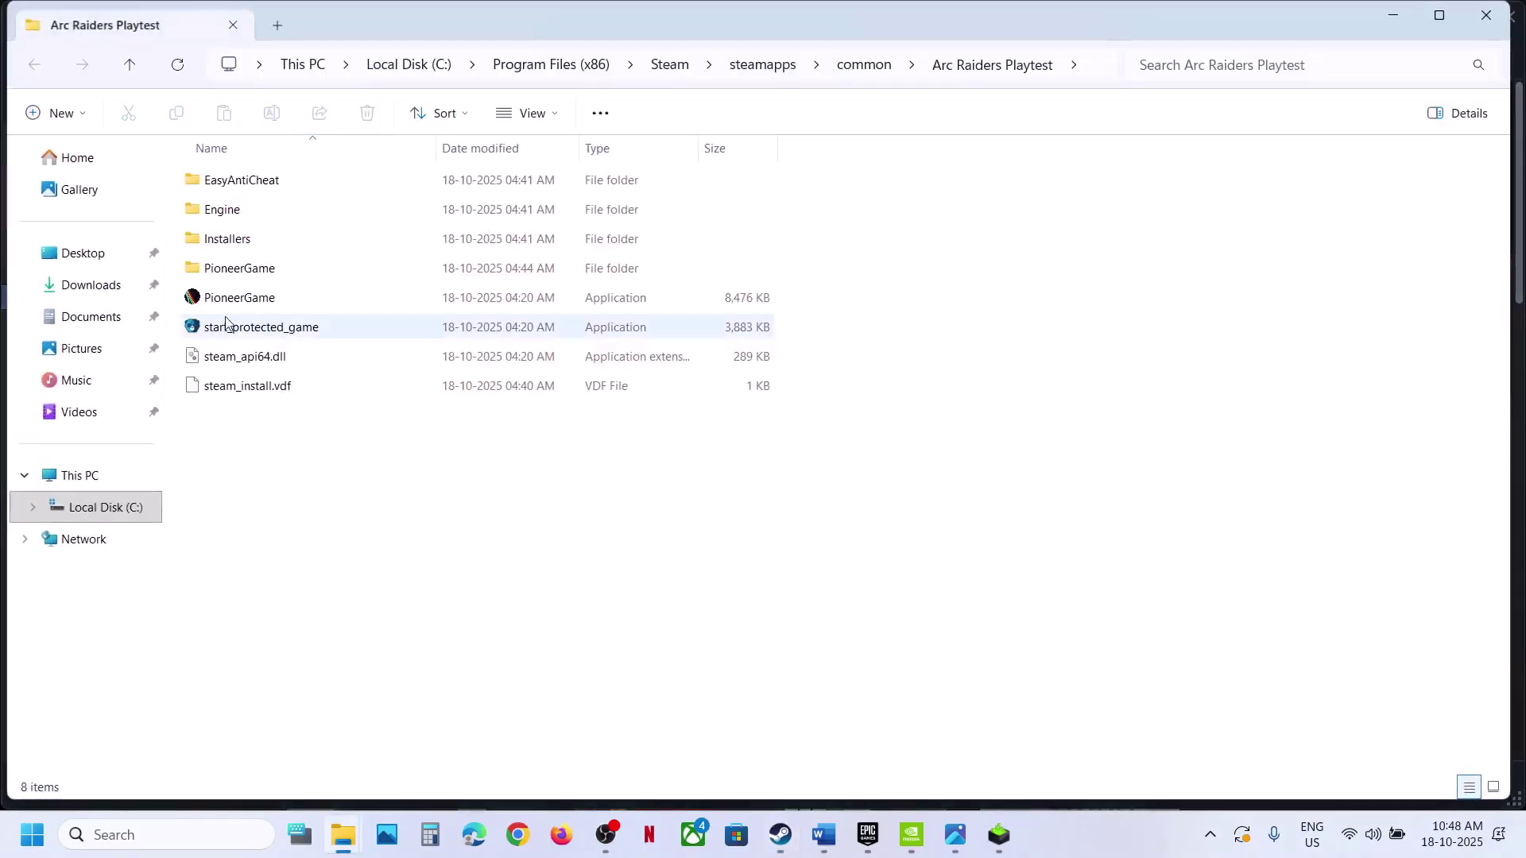
# - Examine the available run options for the PioneerGame and start_protected_game applications without launching either
pyautogui.click(227, 302)
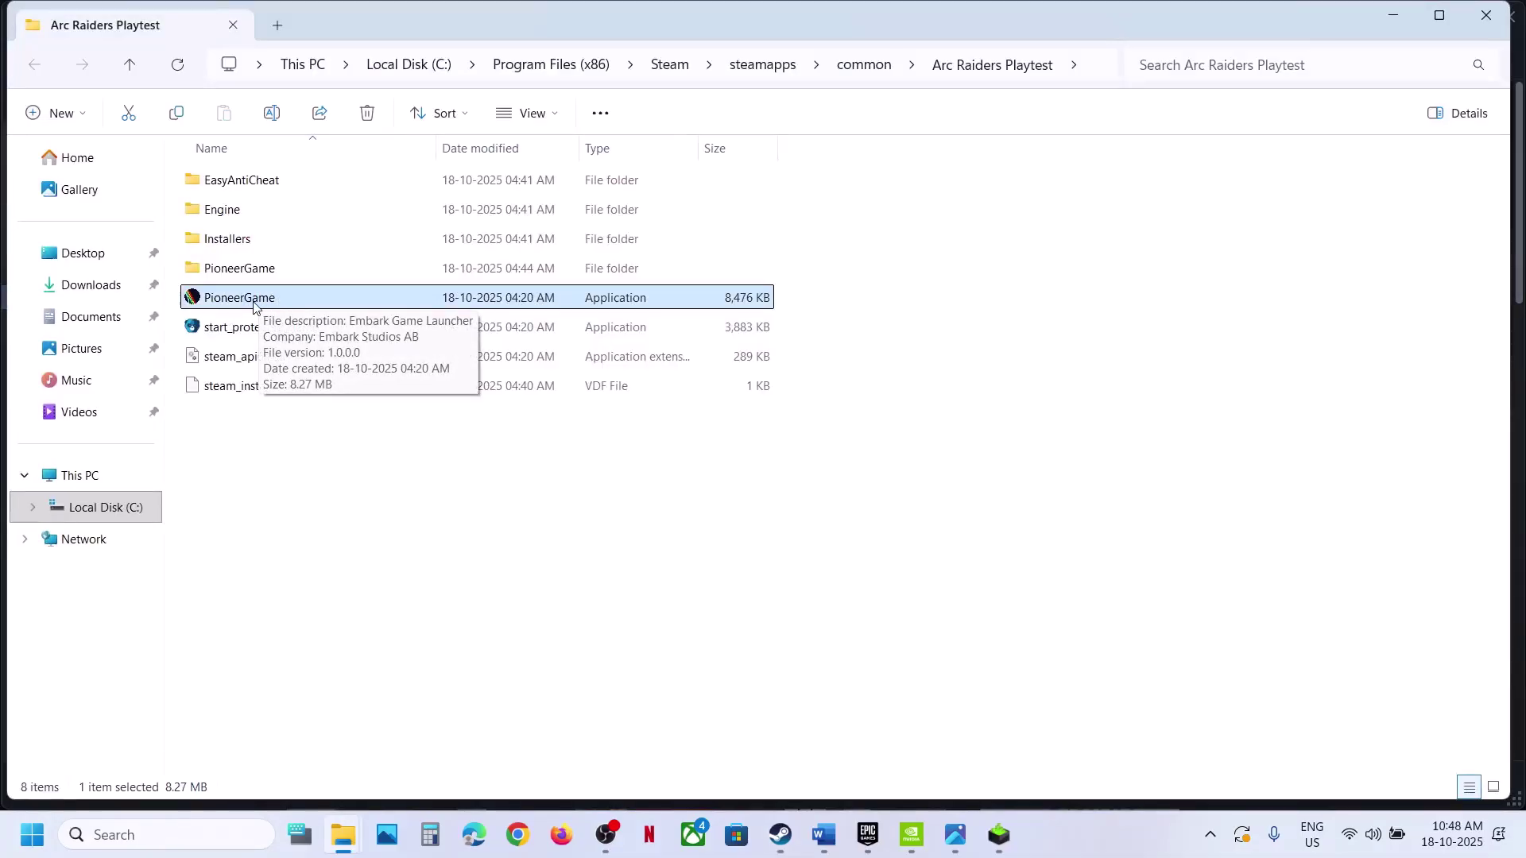
pyautogui.click(236, 332)
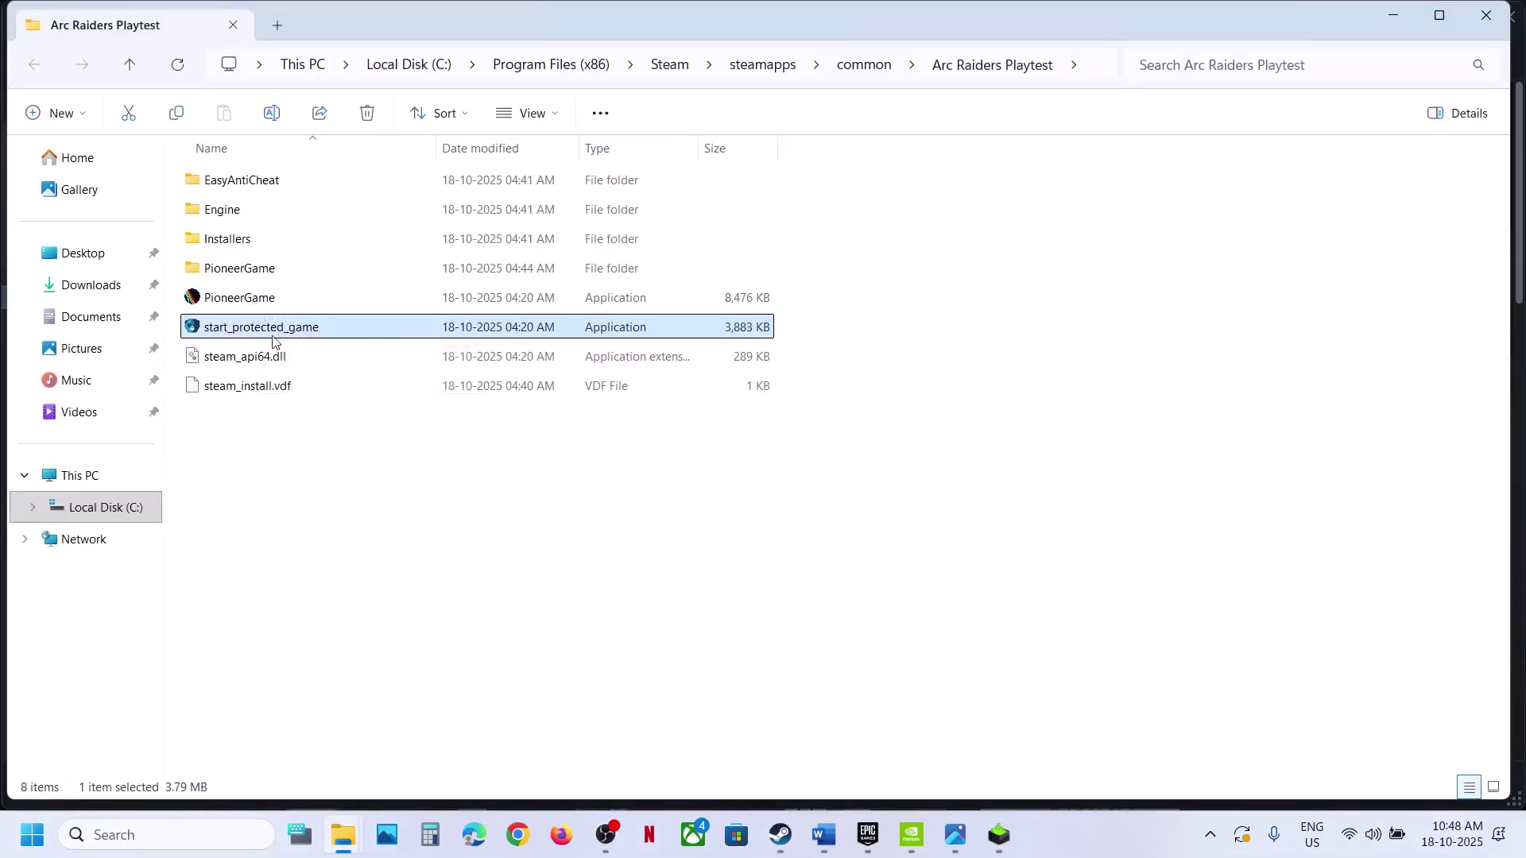
pyautogui.click(232, 301)
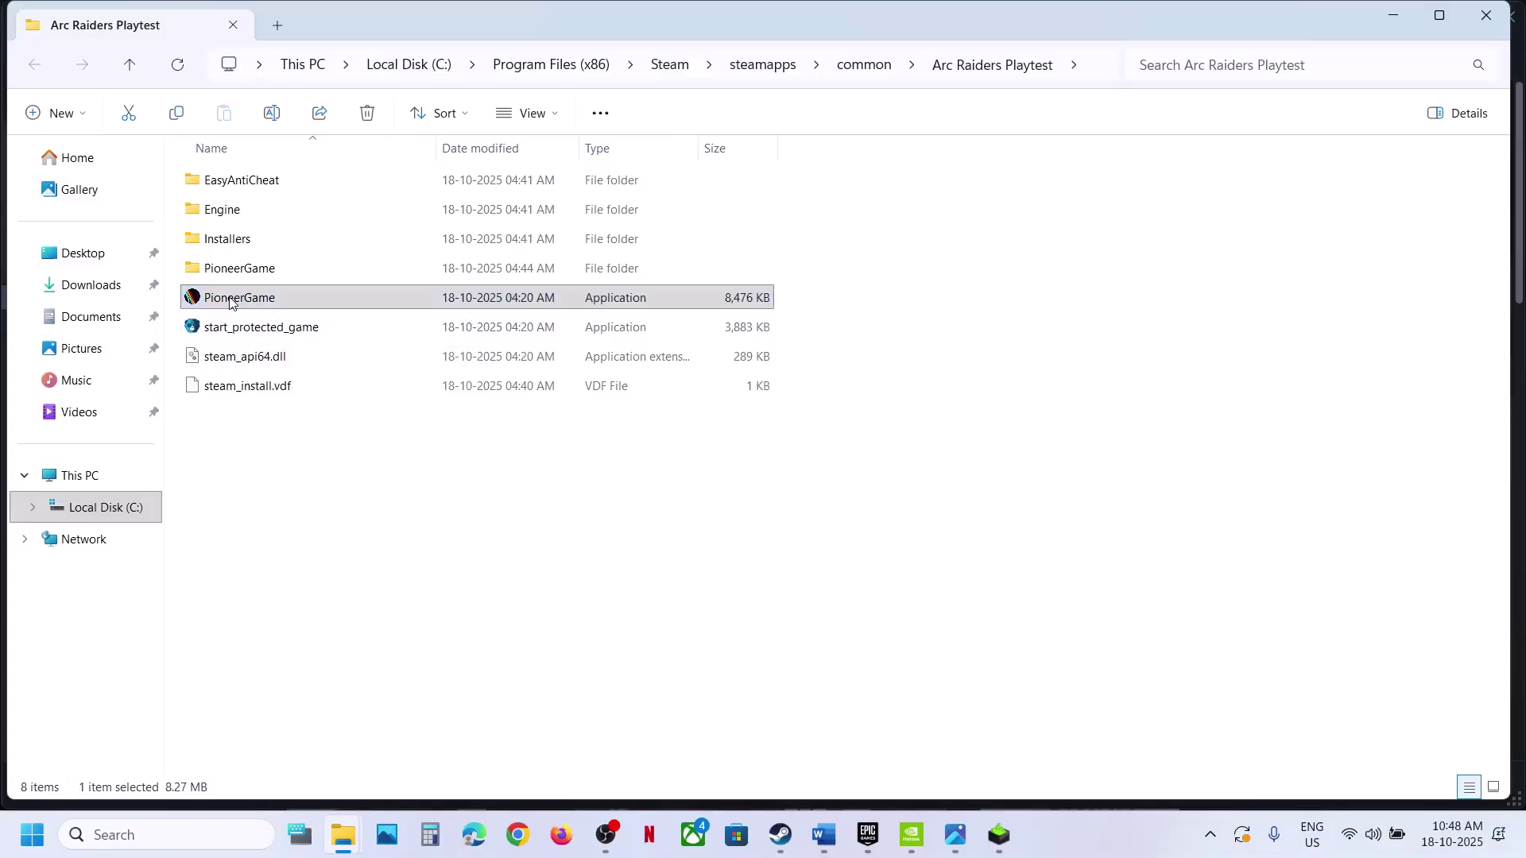
pyautogui.rightClick(232, 300)
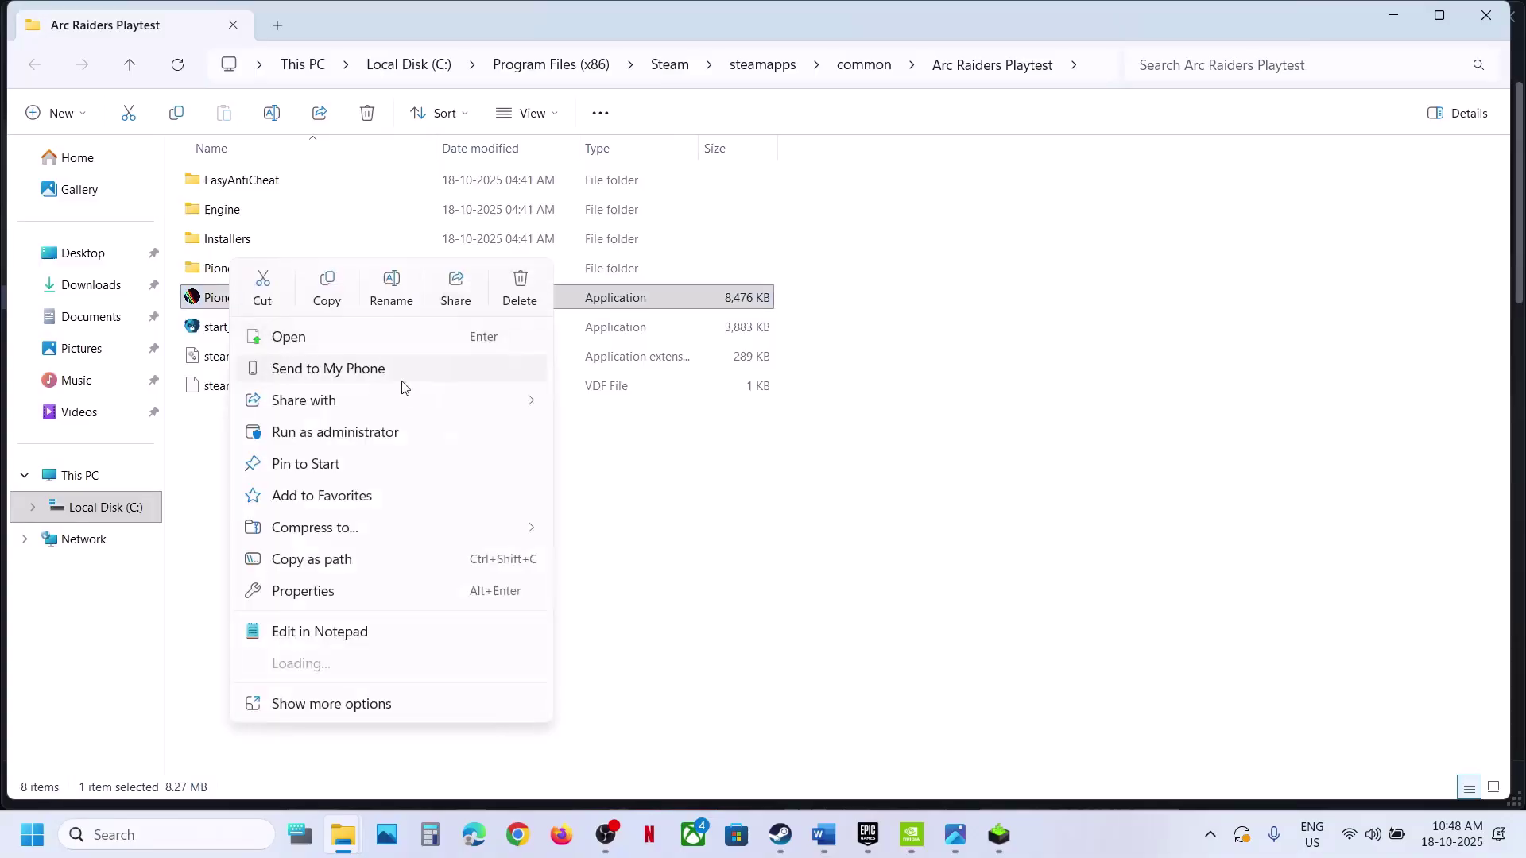
pyautogui.click(213, 333)
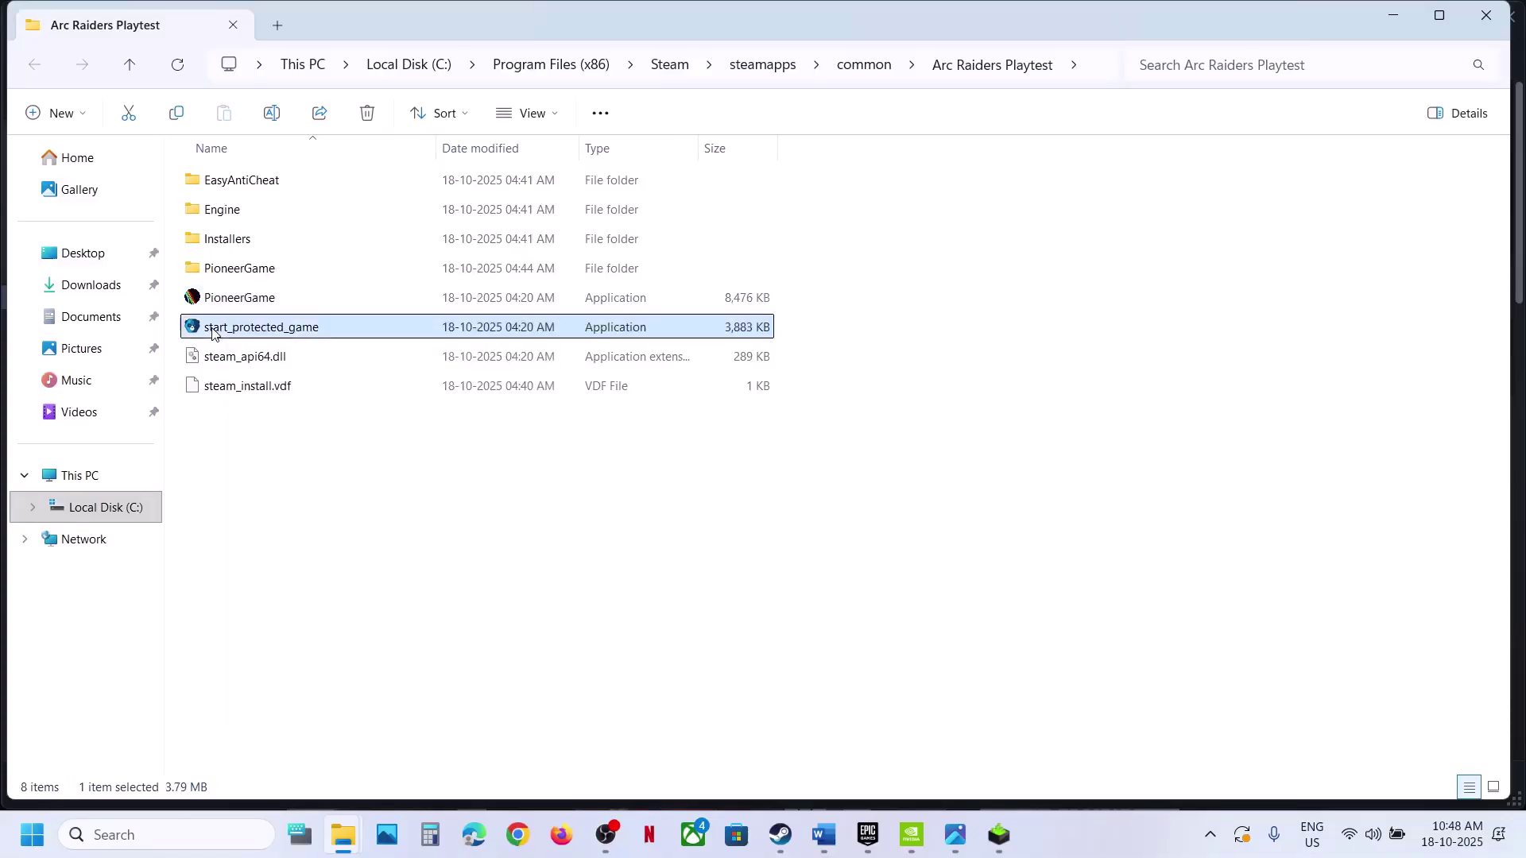
pyautogui.rightClick(290, 334)
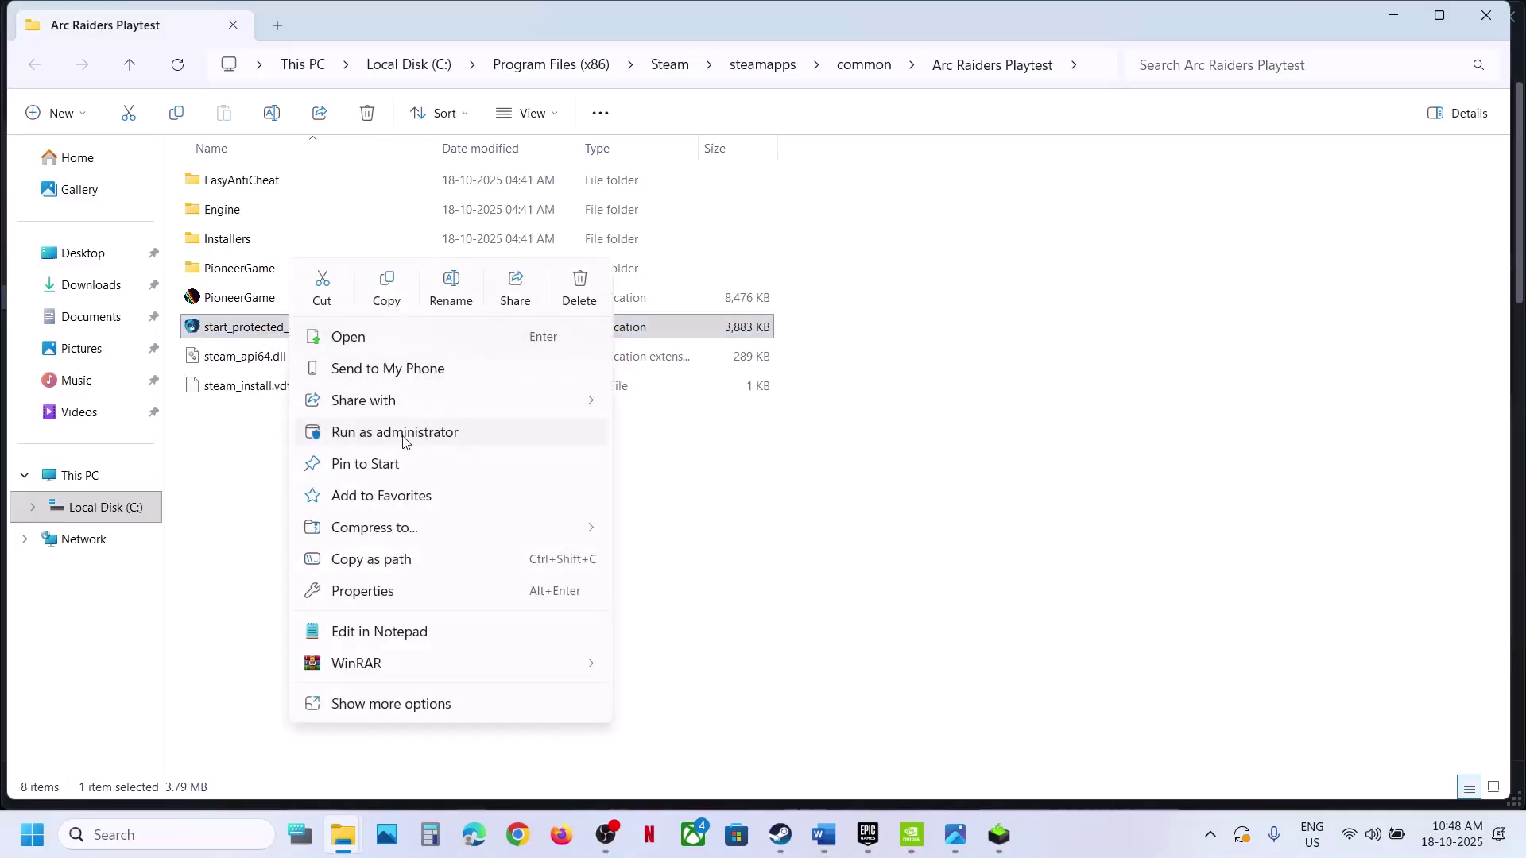
pyautogui.click(232, 470)
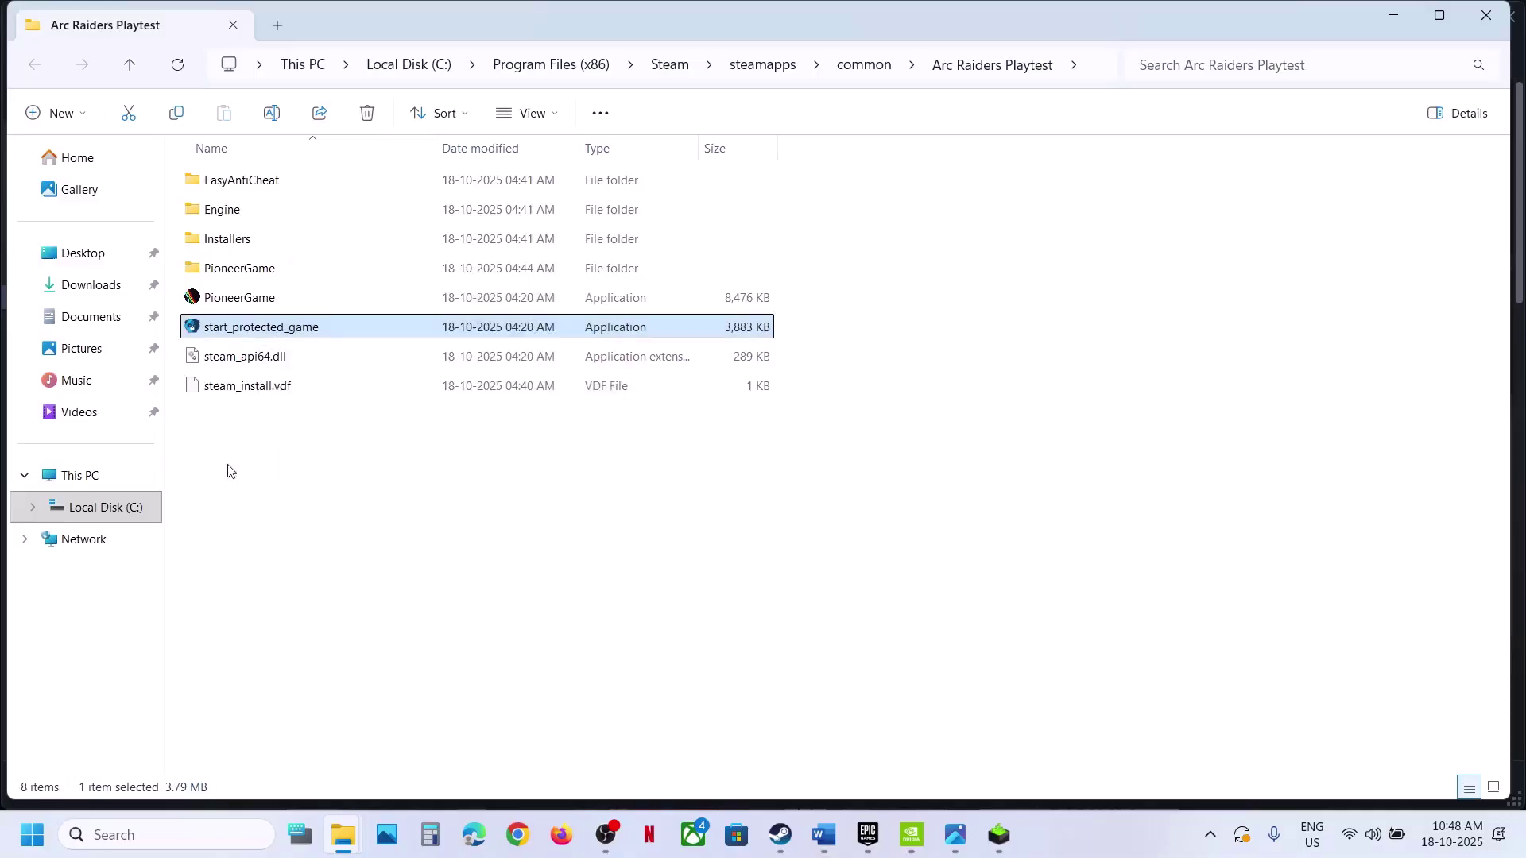
# - Open the Win64 folder inside PioneerGame's Binaries folder and select the PioneerGame application
pyautogui.click(244, 270)
pyautogui.doubleClick(245, 271)
pyautogui.doubleClick(238, 208)
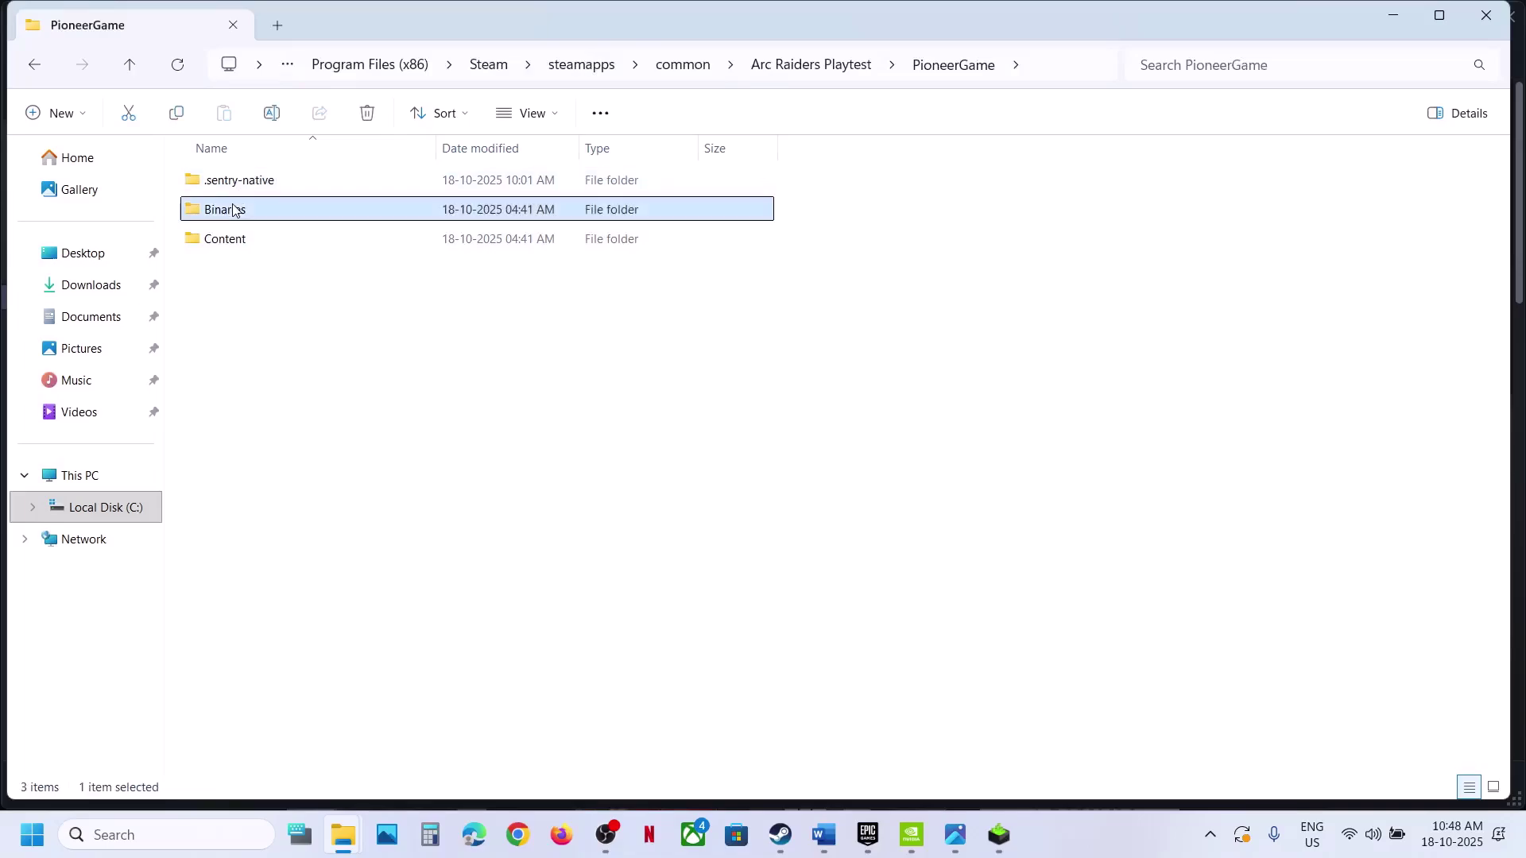
pyautogui.doubleClick(263, 179)
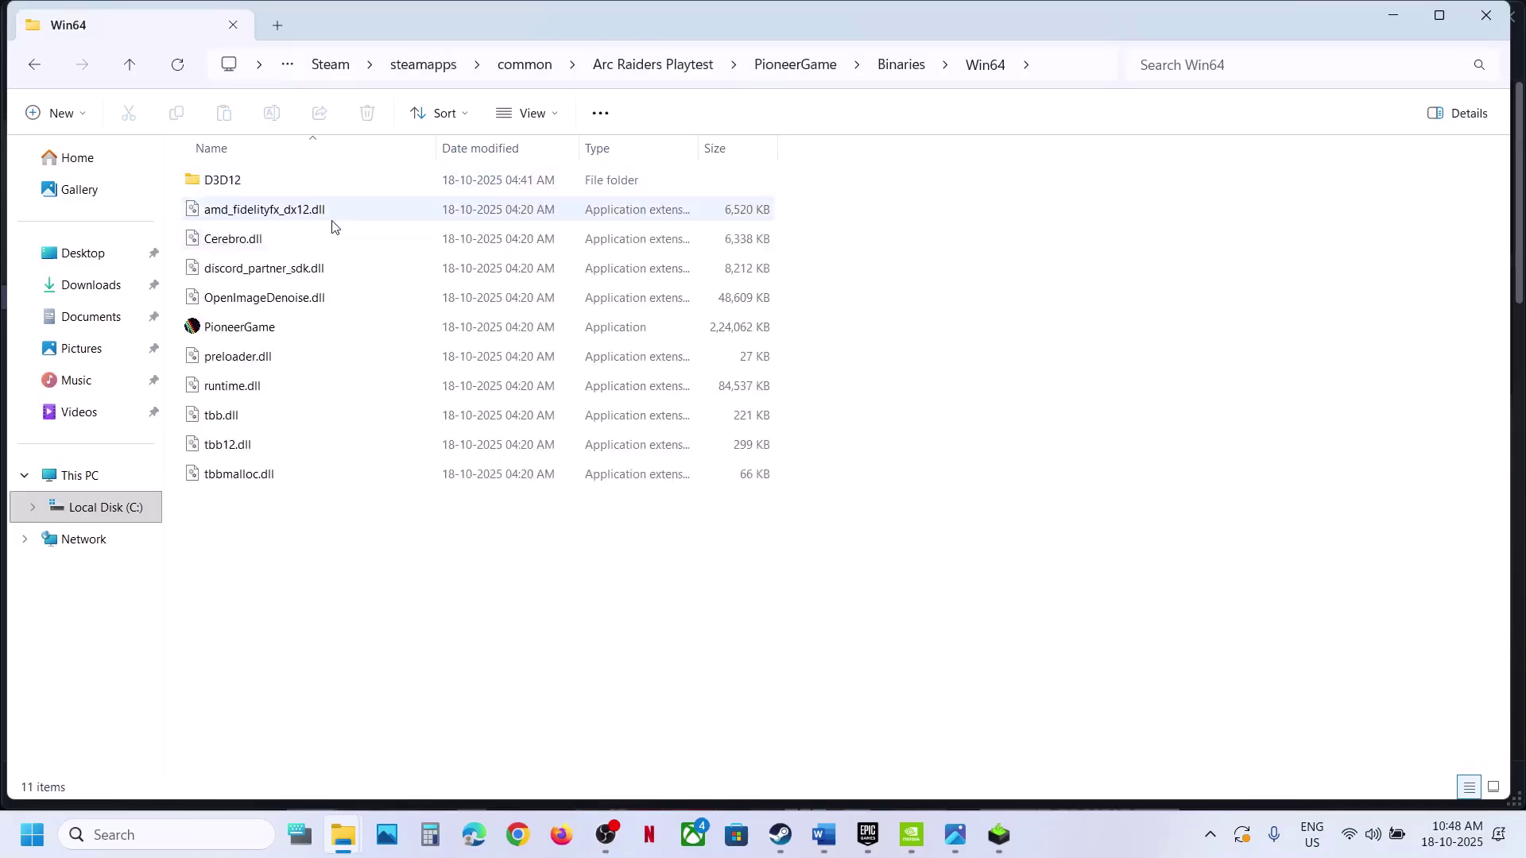
pyautogui.click(252, 335)
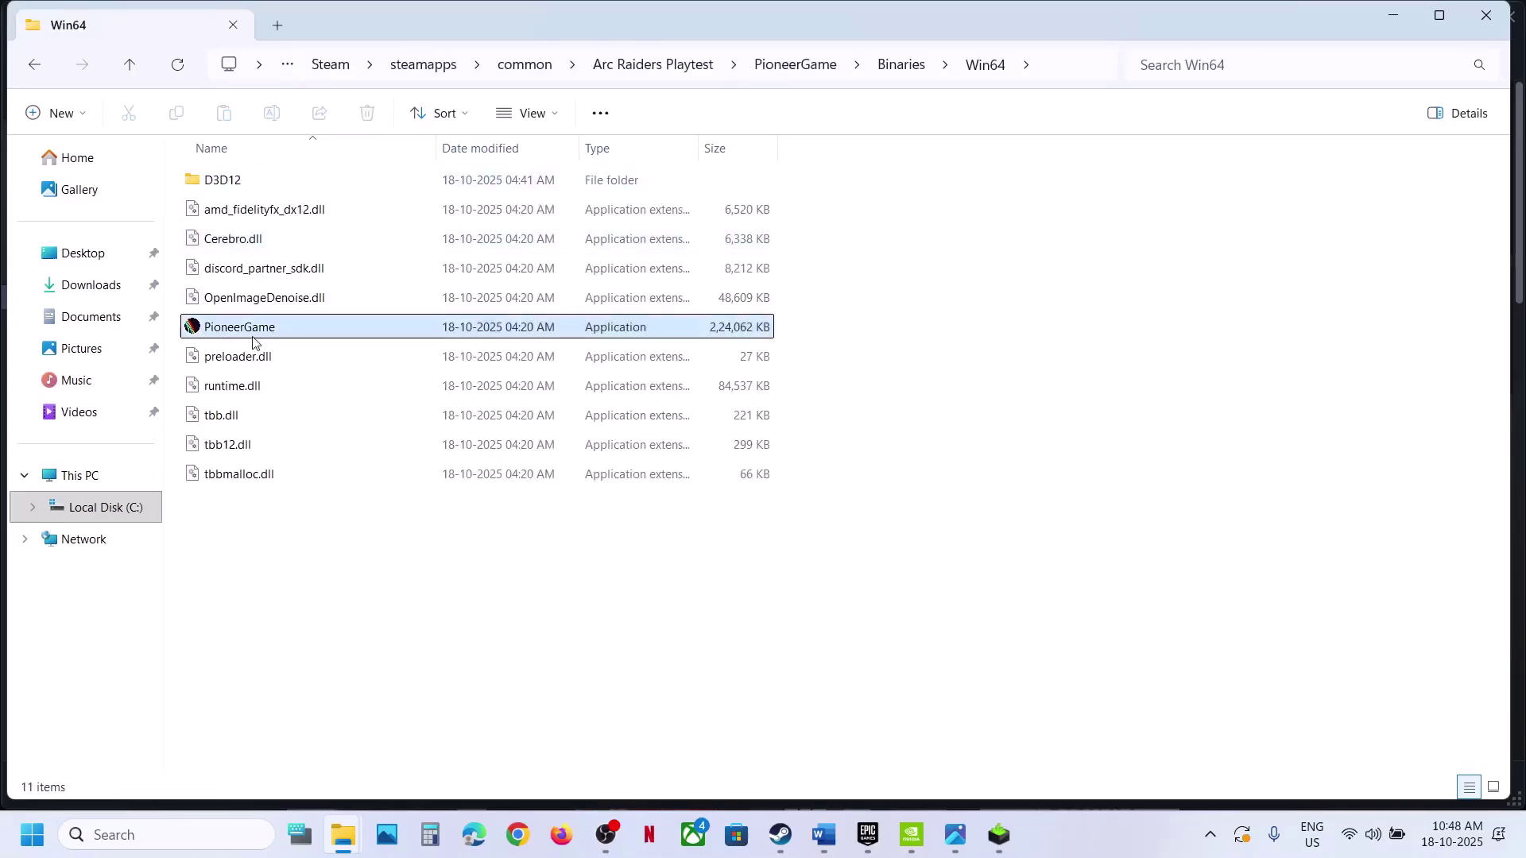
# - Set the PioneerGame application in the Win64 folder to run as an administrator and apply the change
pyautogui.rightClick(302, 334)
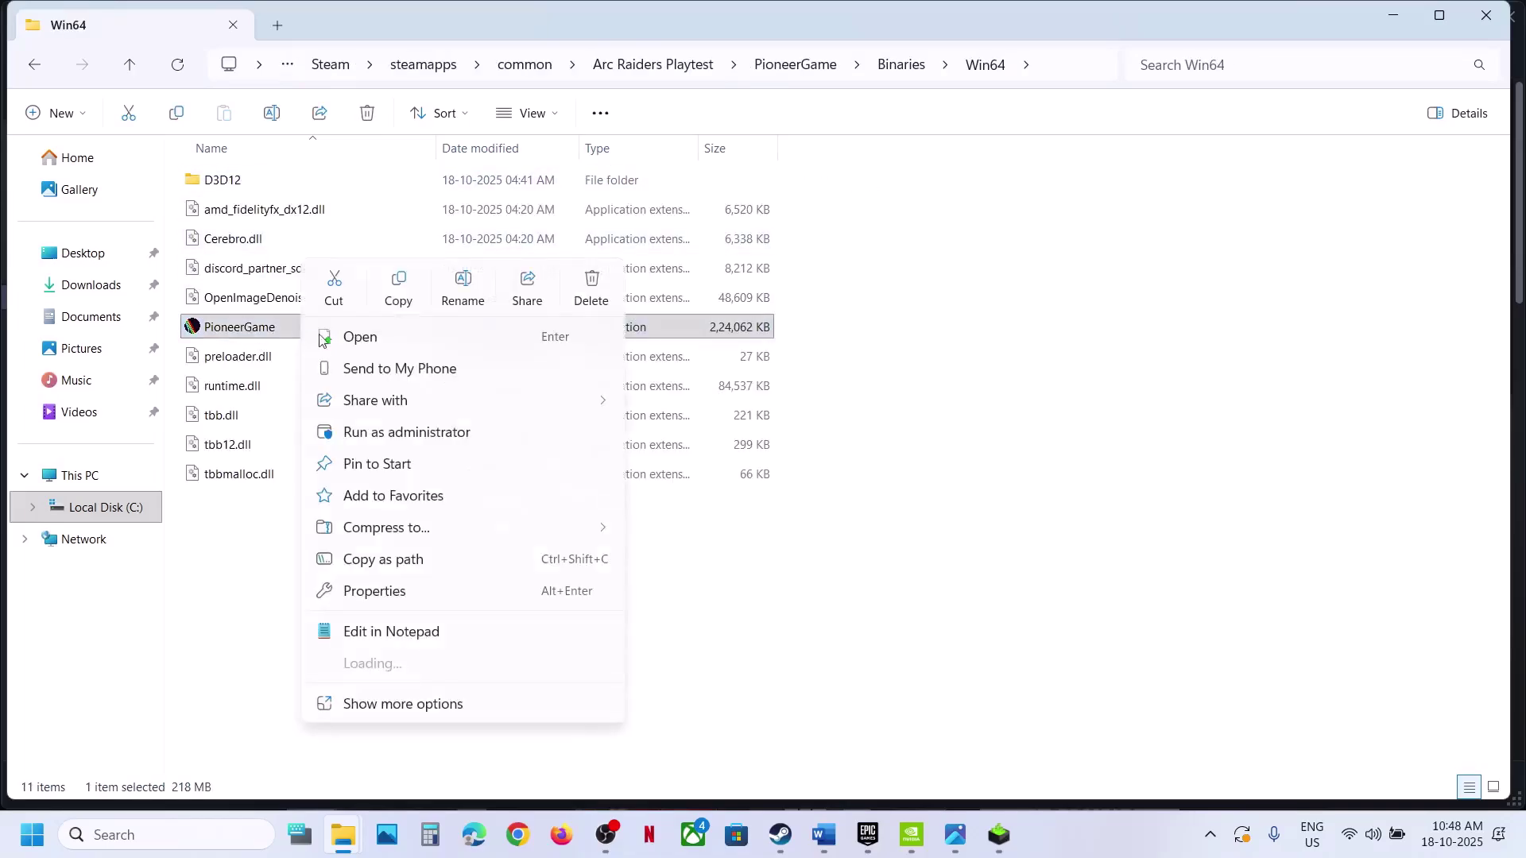
pyautogui.click(406, 592)
pyautogui.click(497, 314)
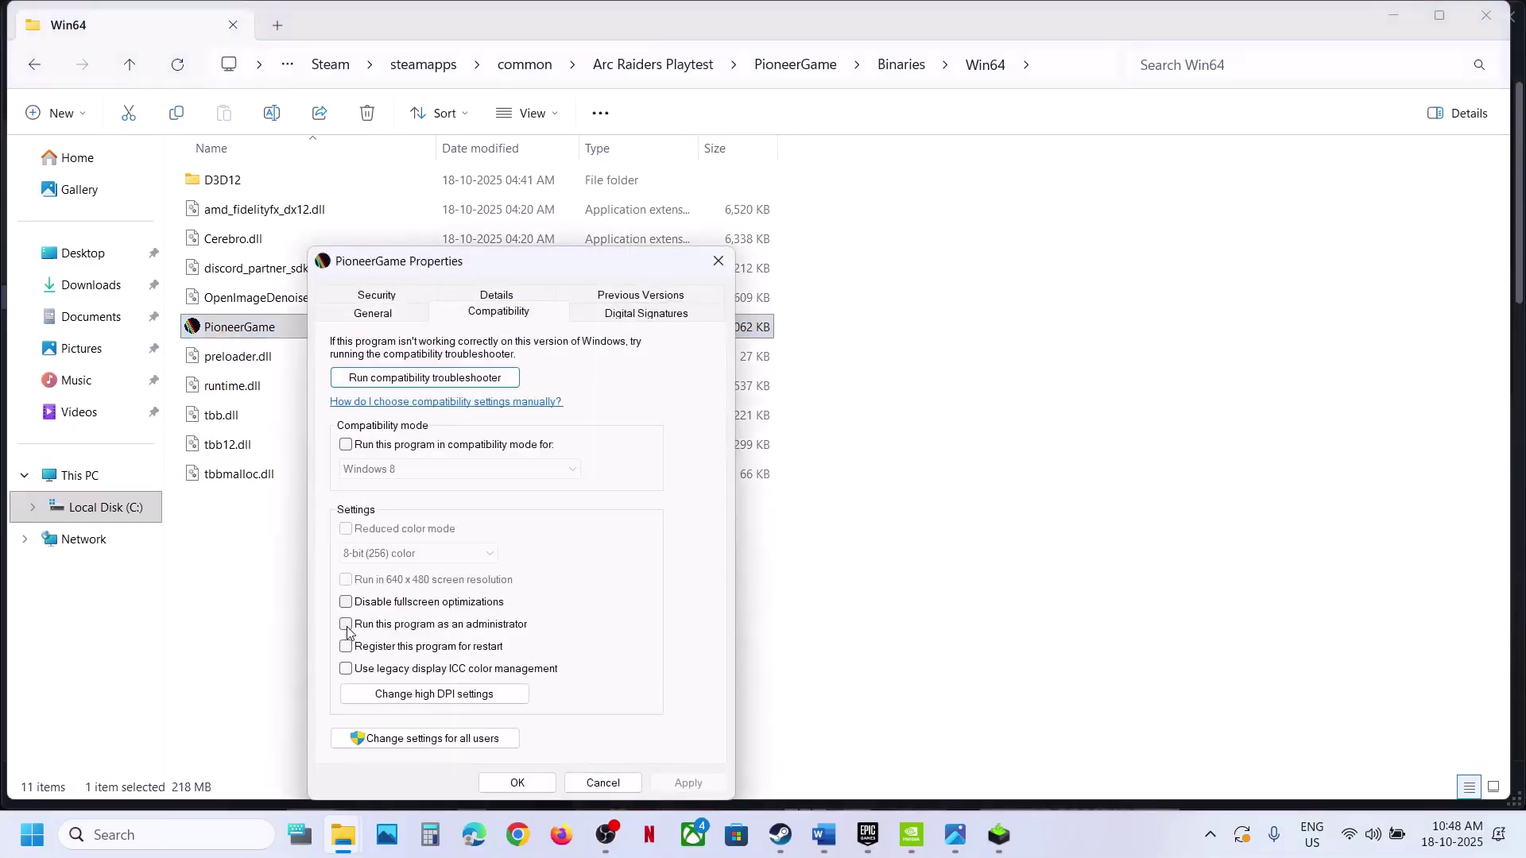
pyautogui.click(689, 784)
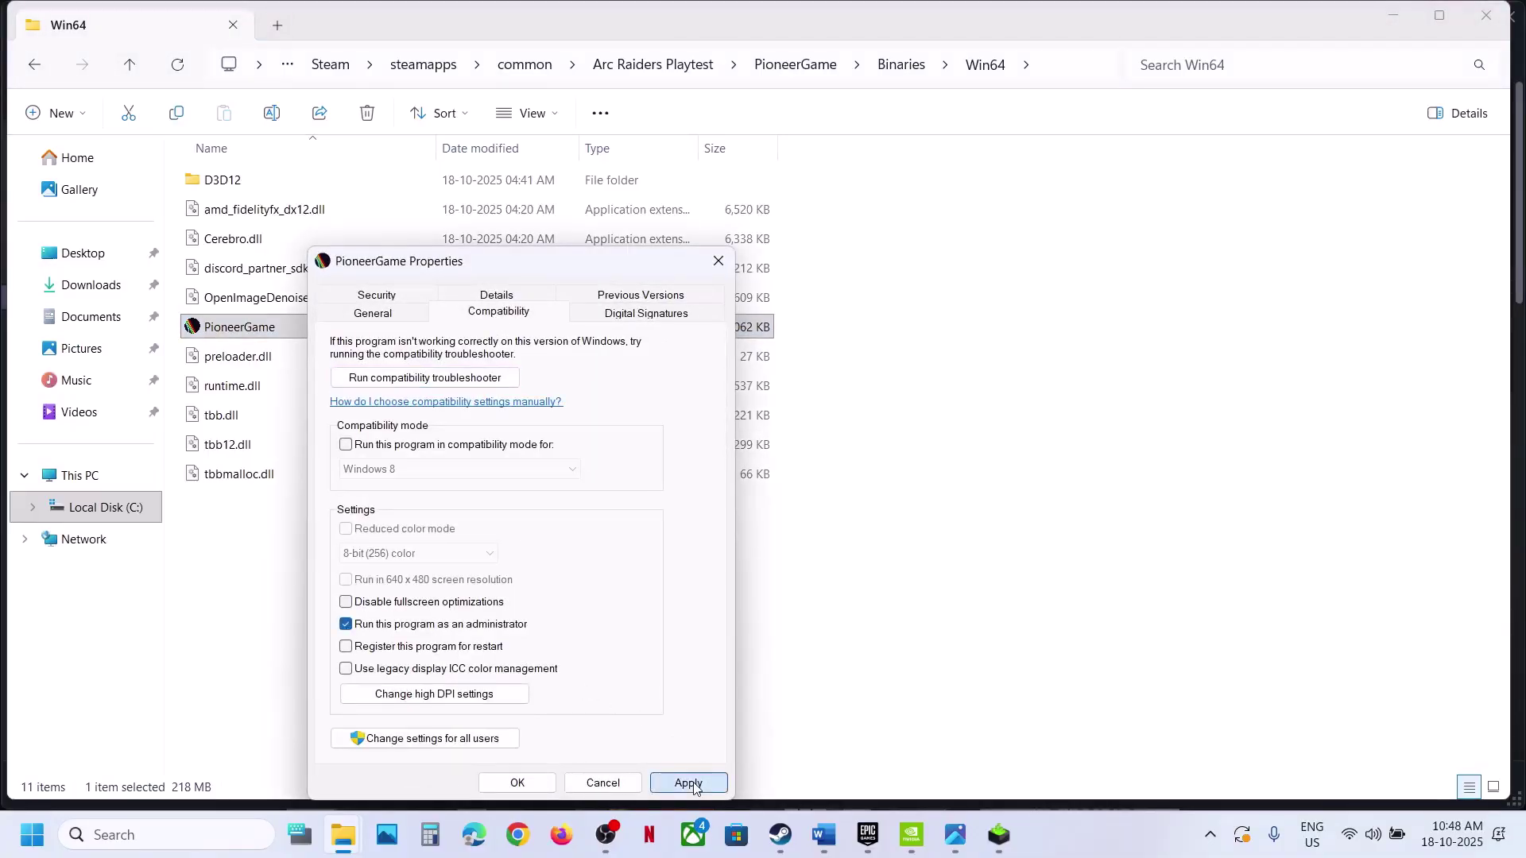
pyautogui.click(529, 784)
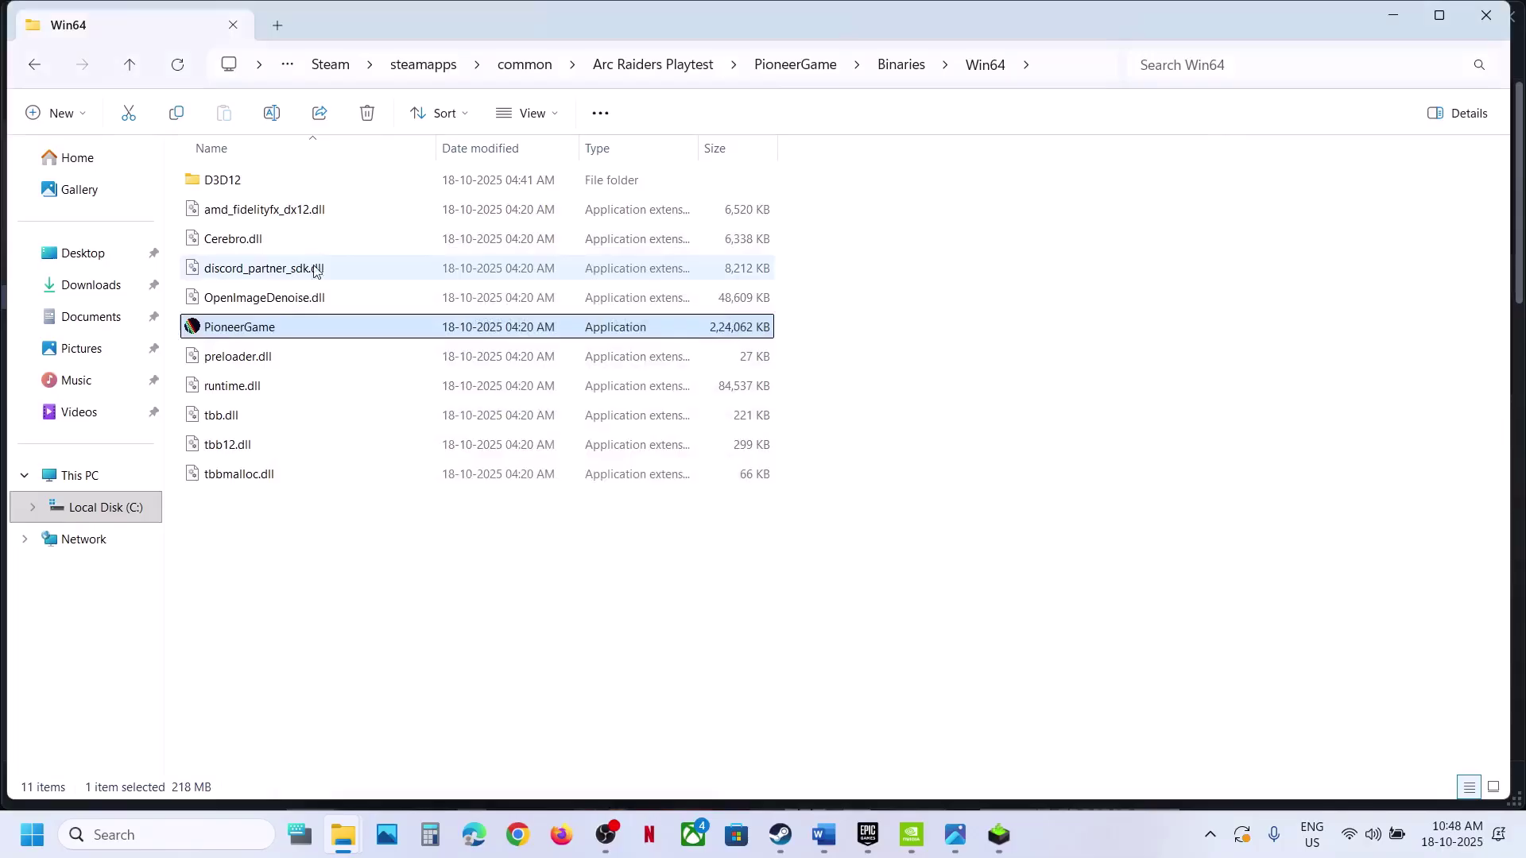
# - Enable compatibility mode for Windows 7 on the PioneerGame application and disable its fullscreen optimizations
pyautogui.rightClick(261, 335)
pyautogui.click(366, 594)
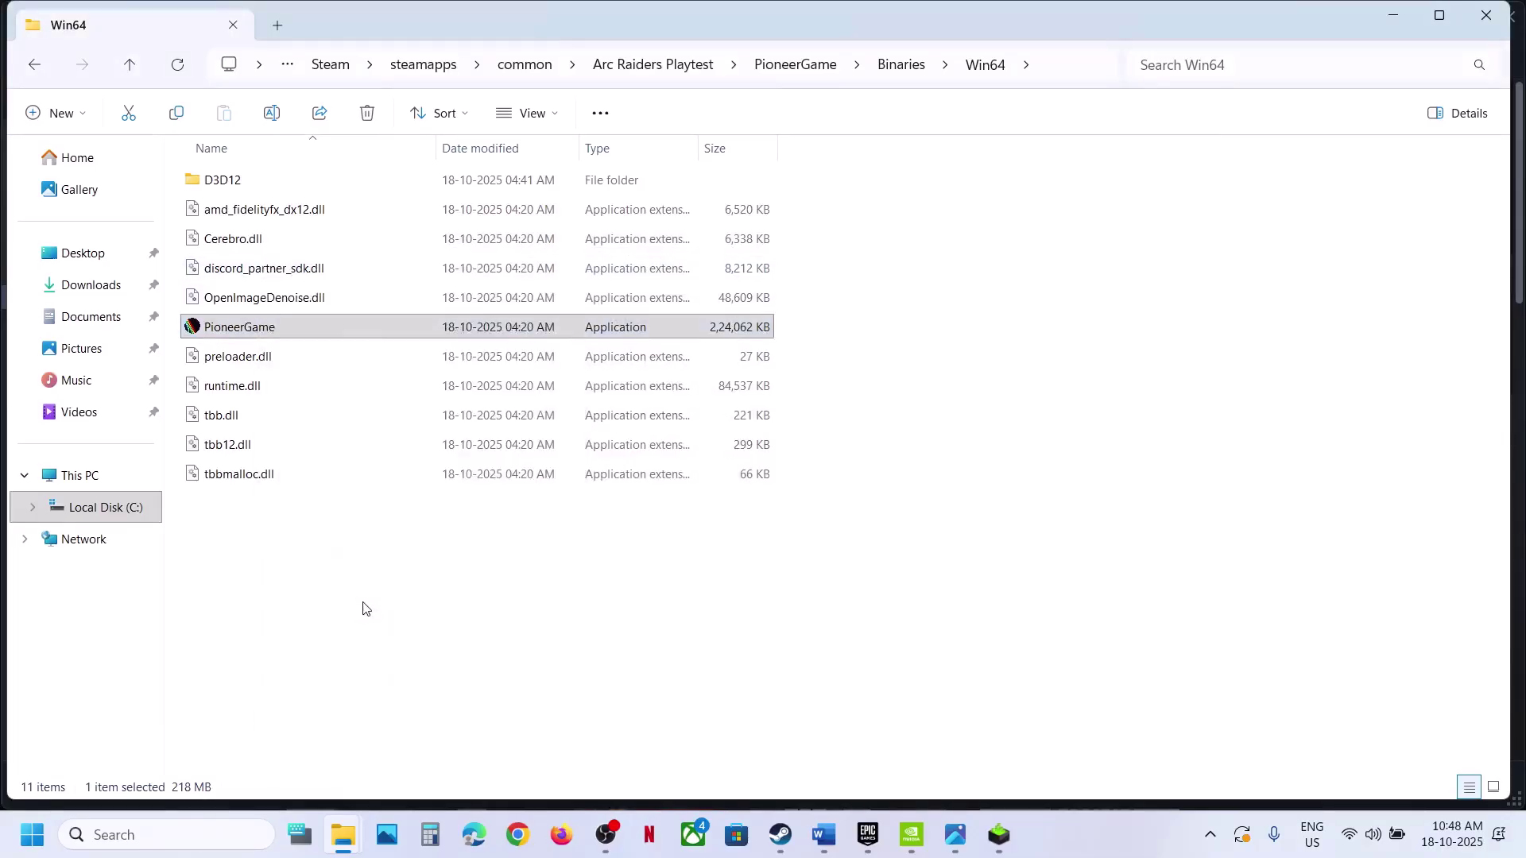
pyautogui.click(450, 316)
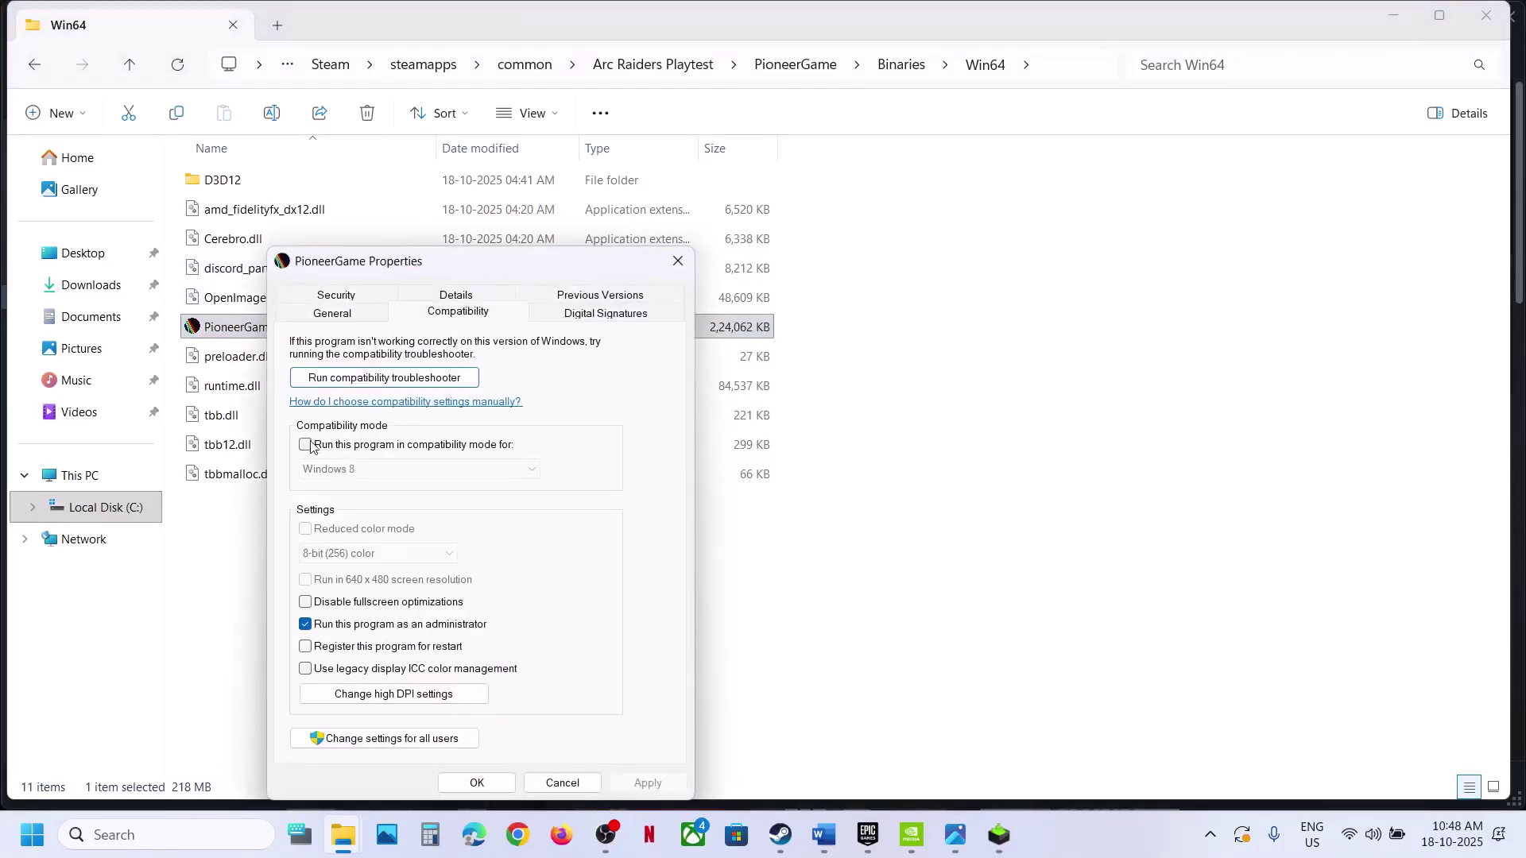
pyautogui.click(306, 445)
pyautogui.click(647, 783)
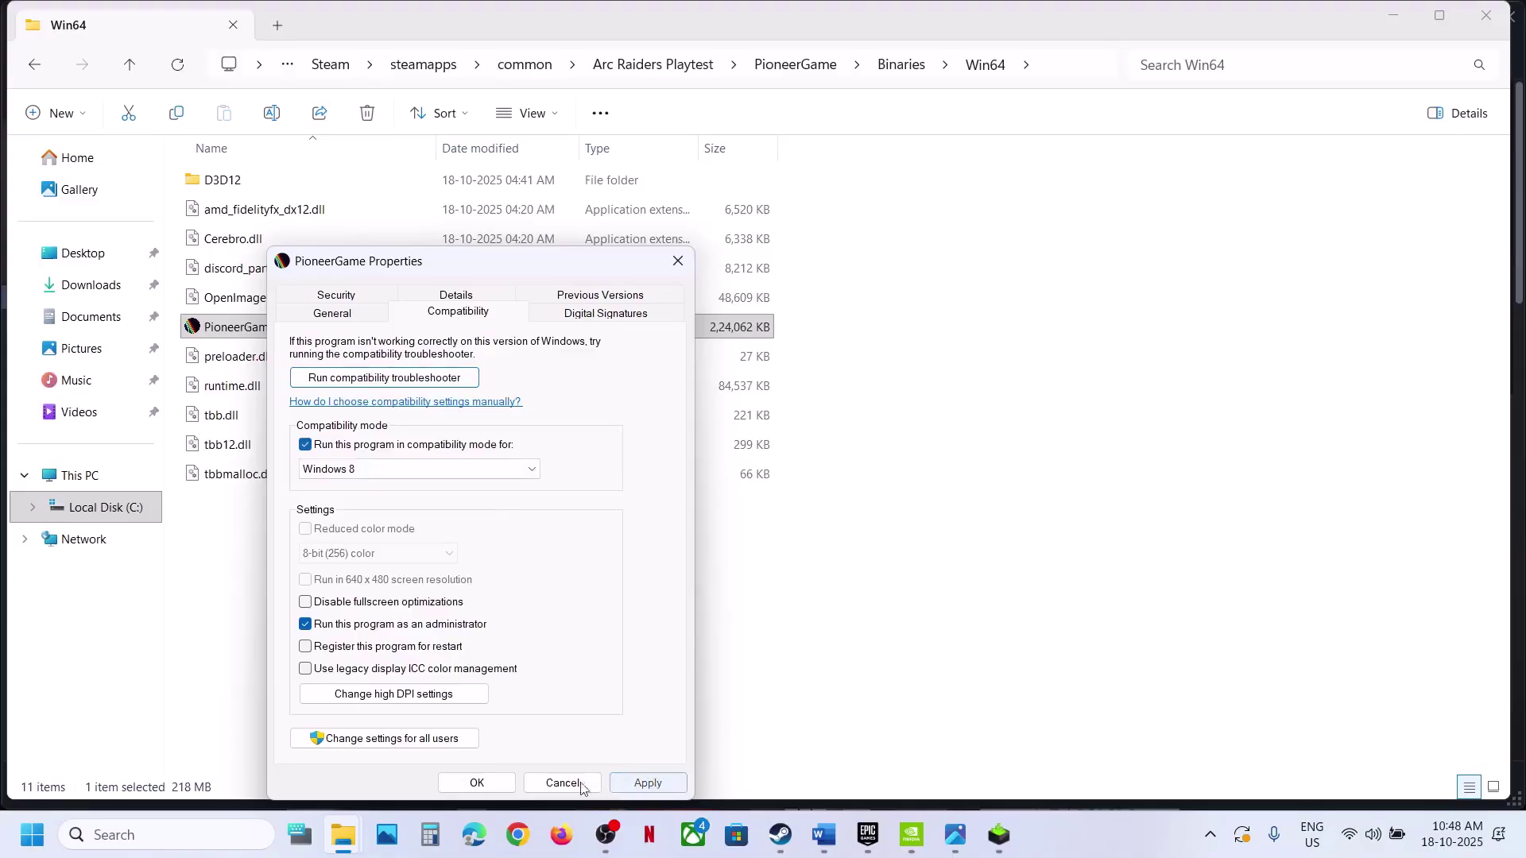
pyautogui.click(366, 469)
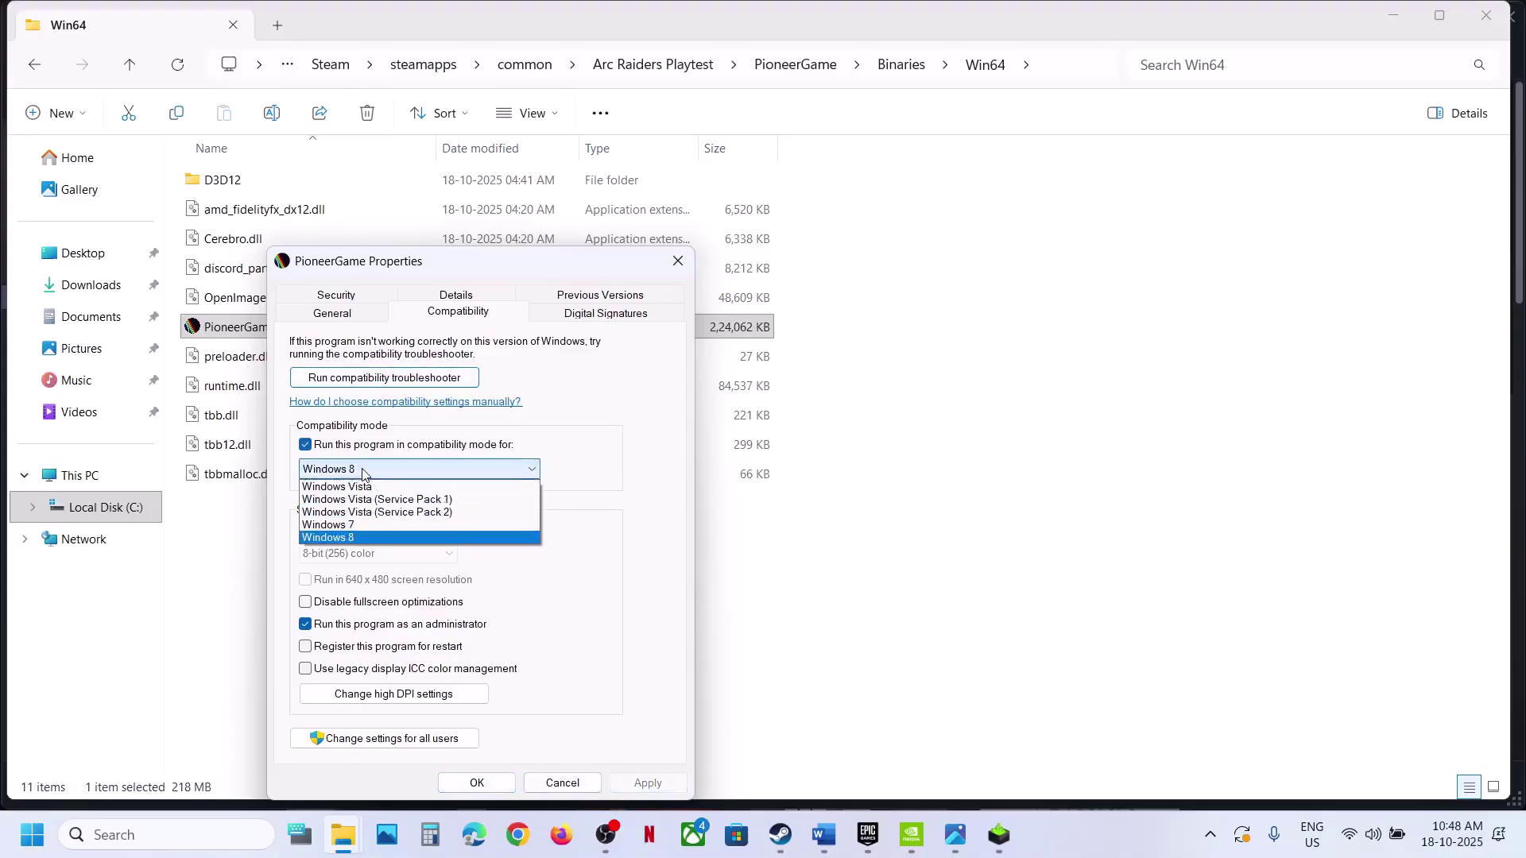
pyautogui.click(357, 525)
pyautogui.click(488, 785)
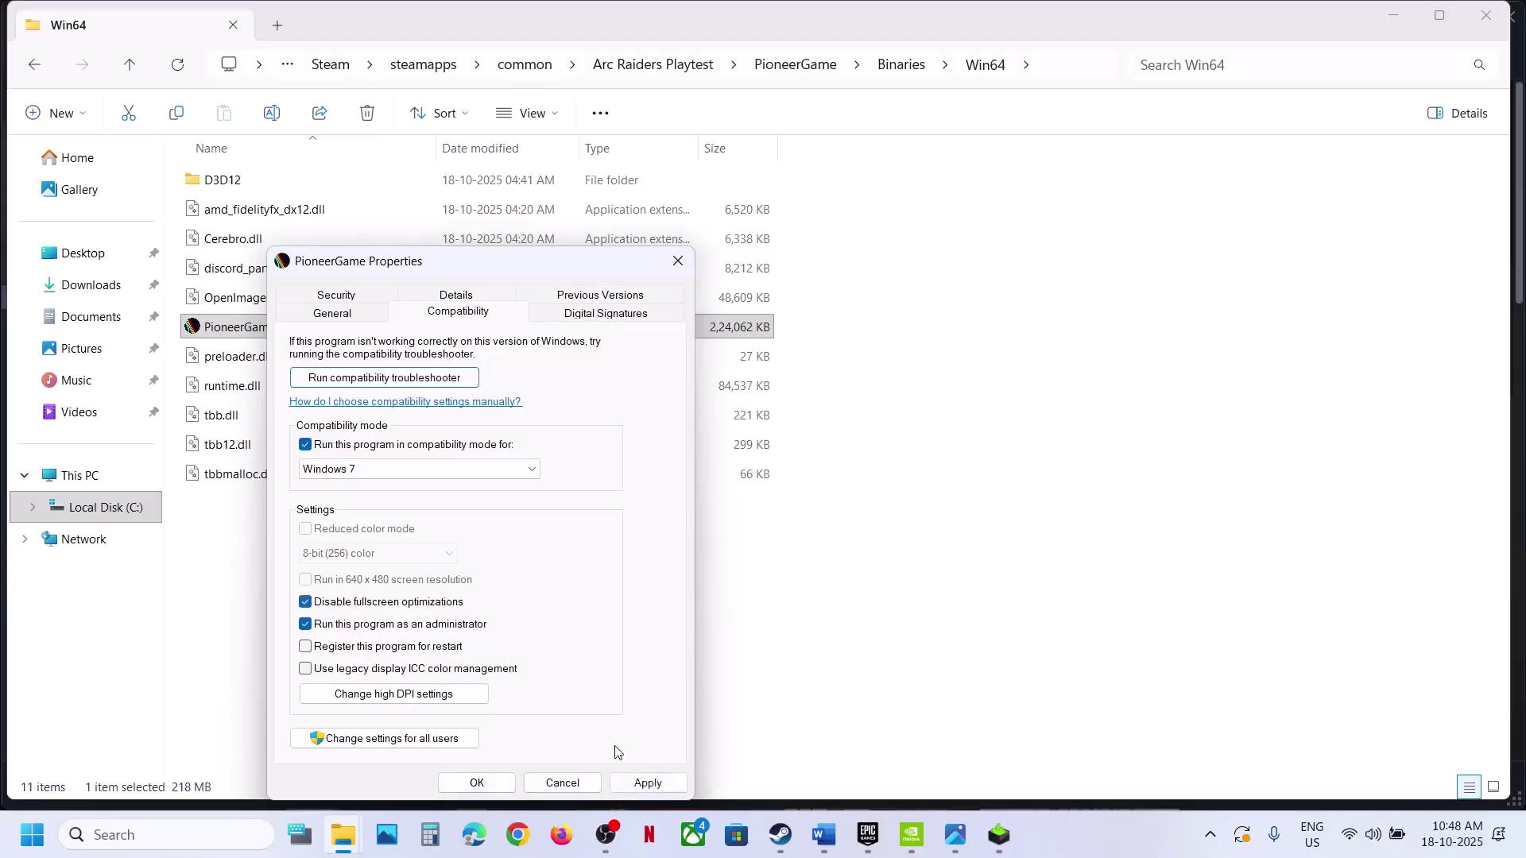
# - Apply PioneerGame's properties with compatibility mode, fullscreen optimization and administrator options all cleared, and close the Win64 folder
pyautogui.click(628, 783)
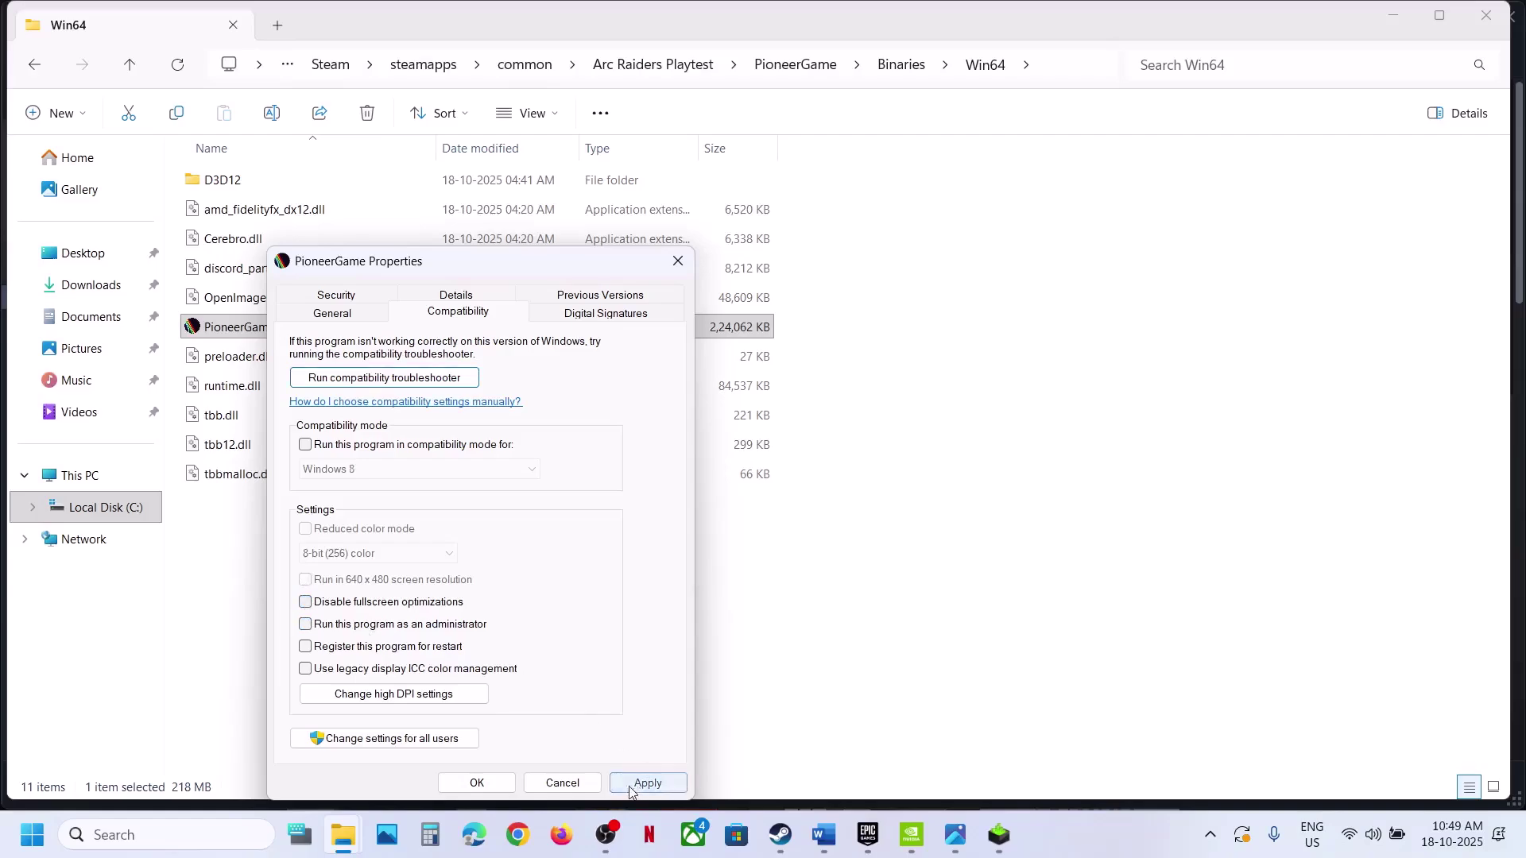
pyautogui.click(477, 789)
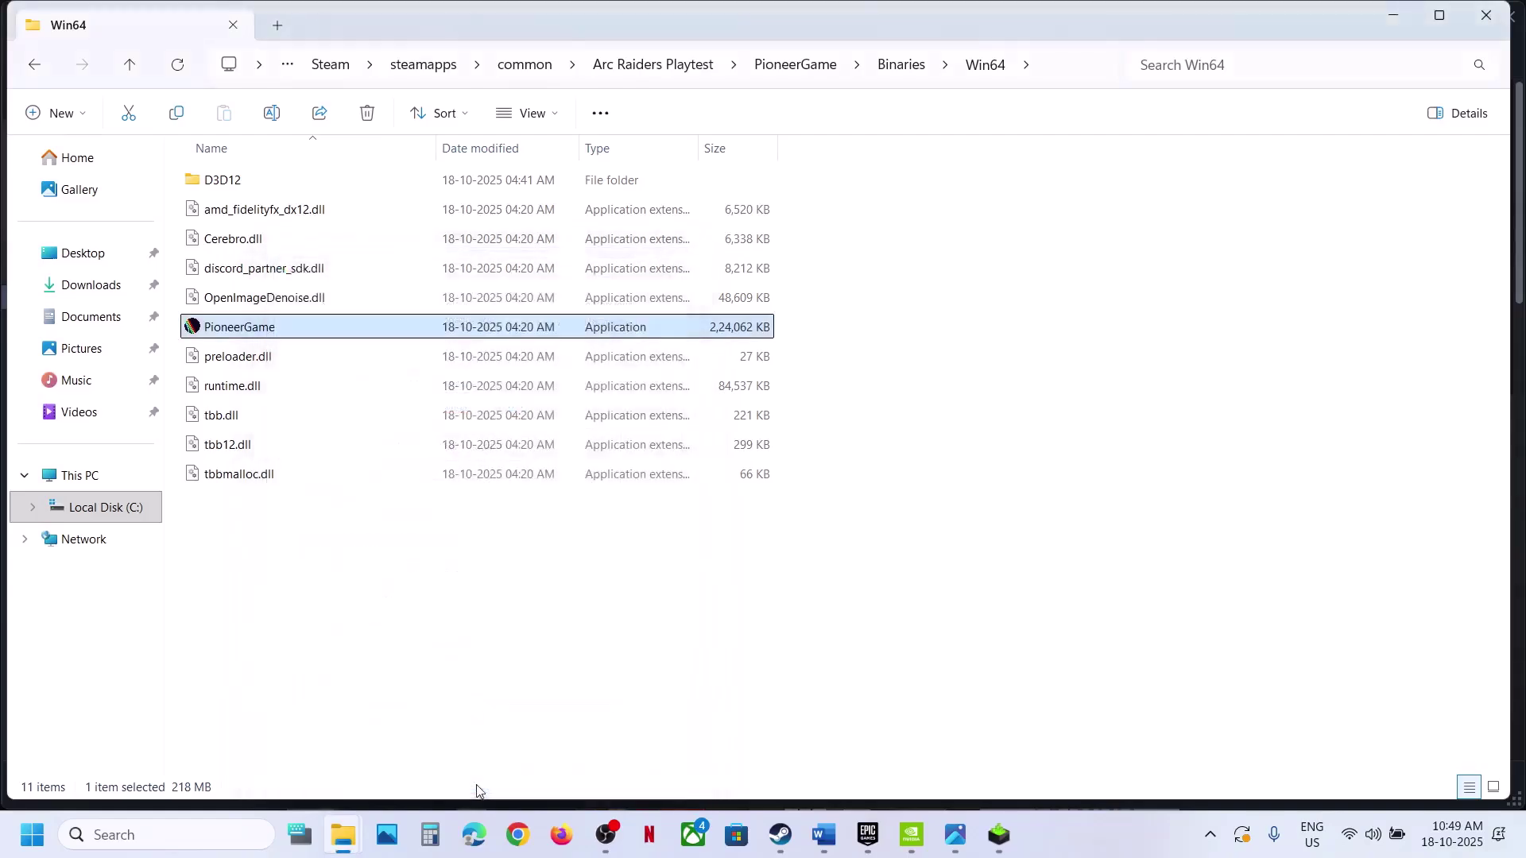
pyautogui.click(1486, 15)
# - Switch to Word and highlight the Step 3 instruction on allowing the game exe file in the antivirus program, and return to Steam
pyautogui.click(823, 836)
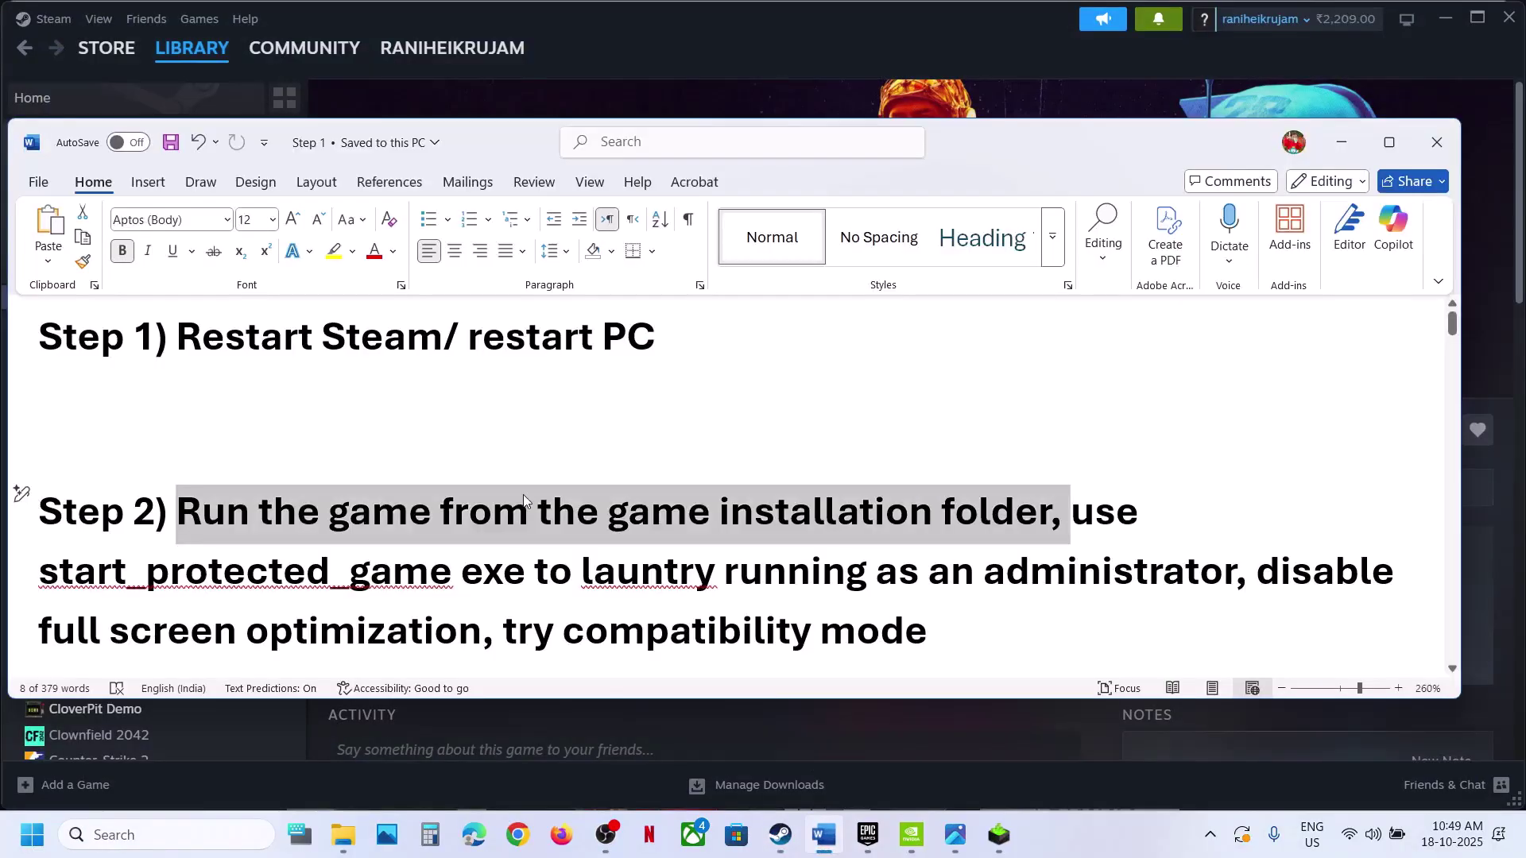
pyautogui.scroll(-4, 522, 494)
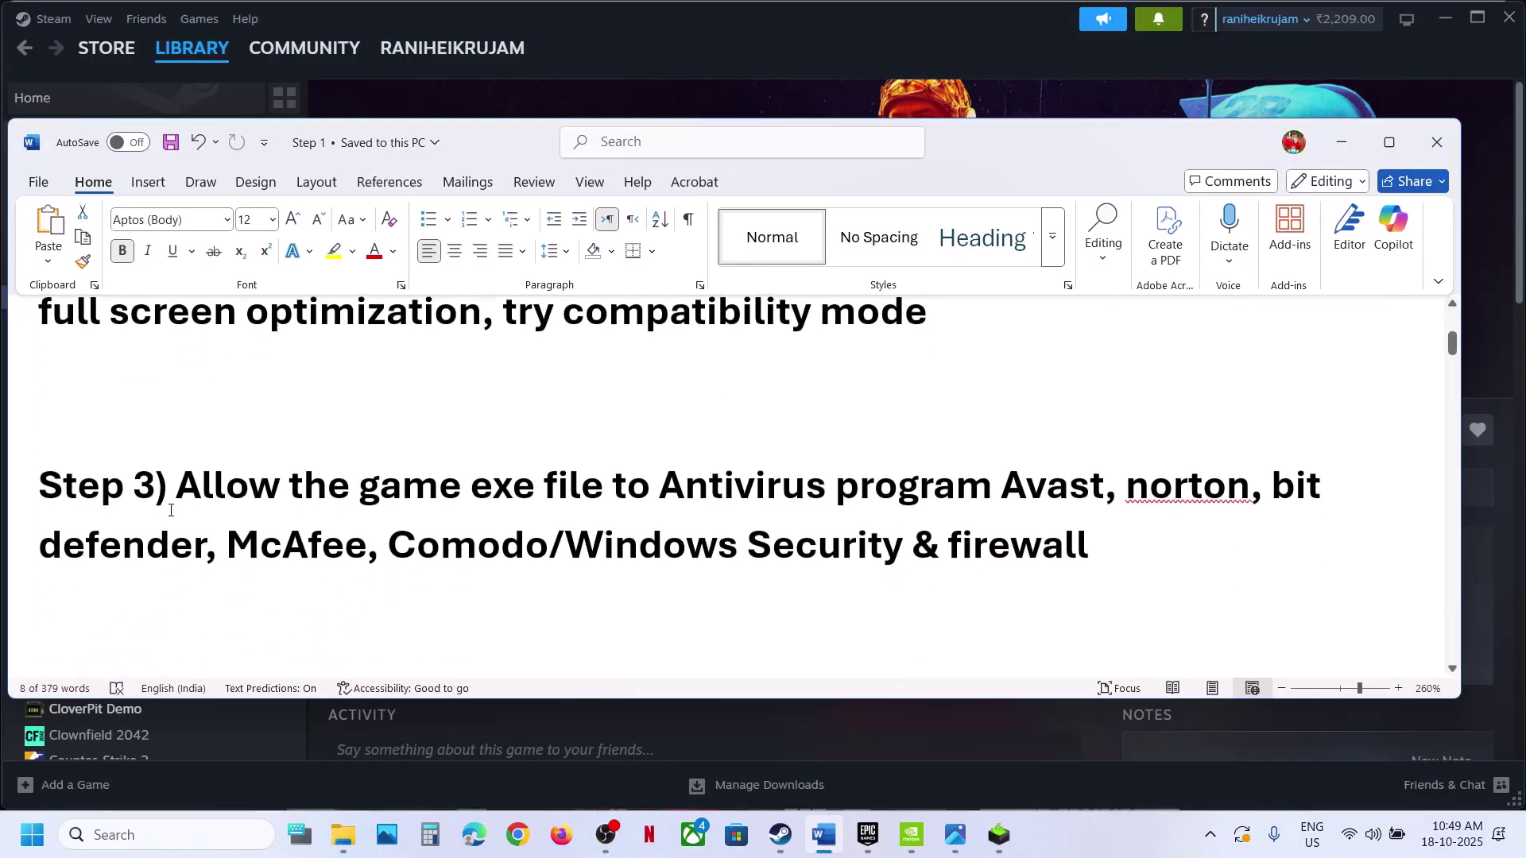
pyautogui.moveTo(171, 510); pyautogui.dragTo(602, 494)
pyautogui.click(688, 57)
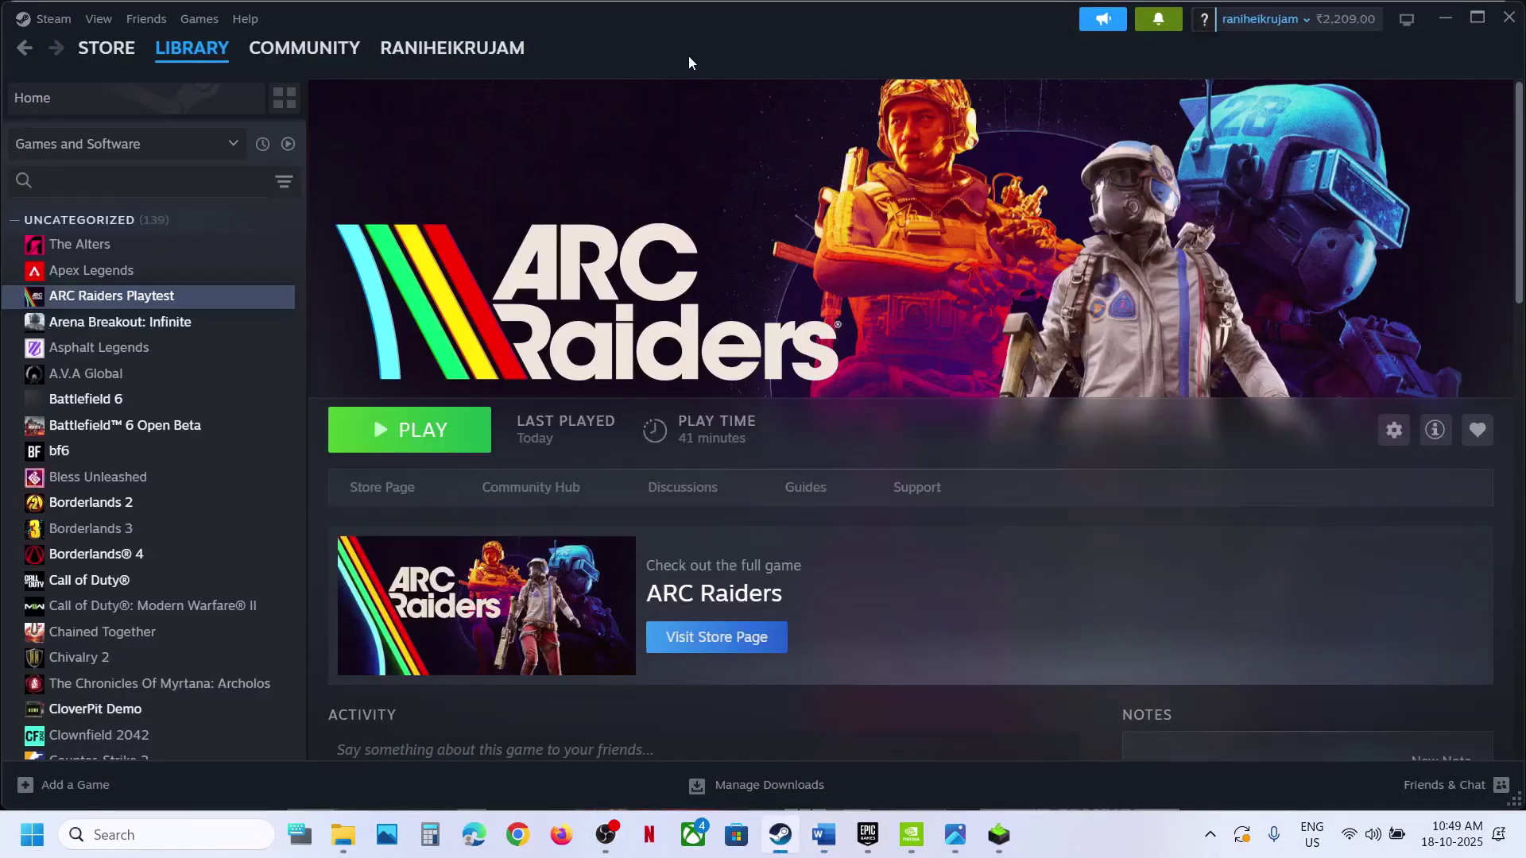
# - Switch to Windows Settings and open Virus & threat protection in Windows Security
pyautogui.press('super+i')
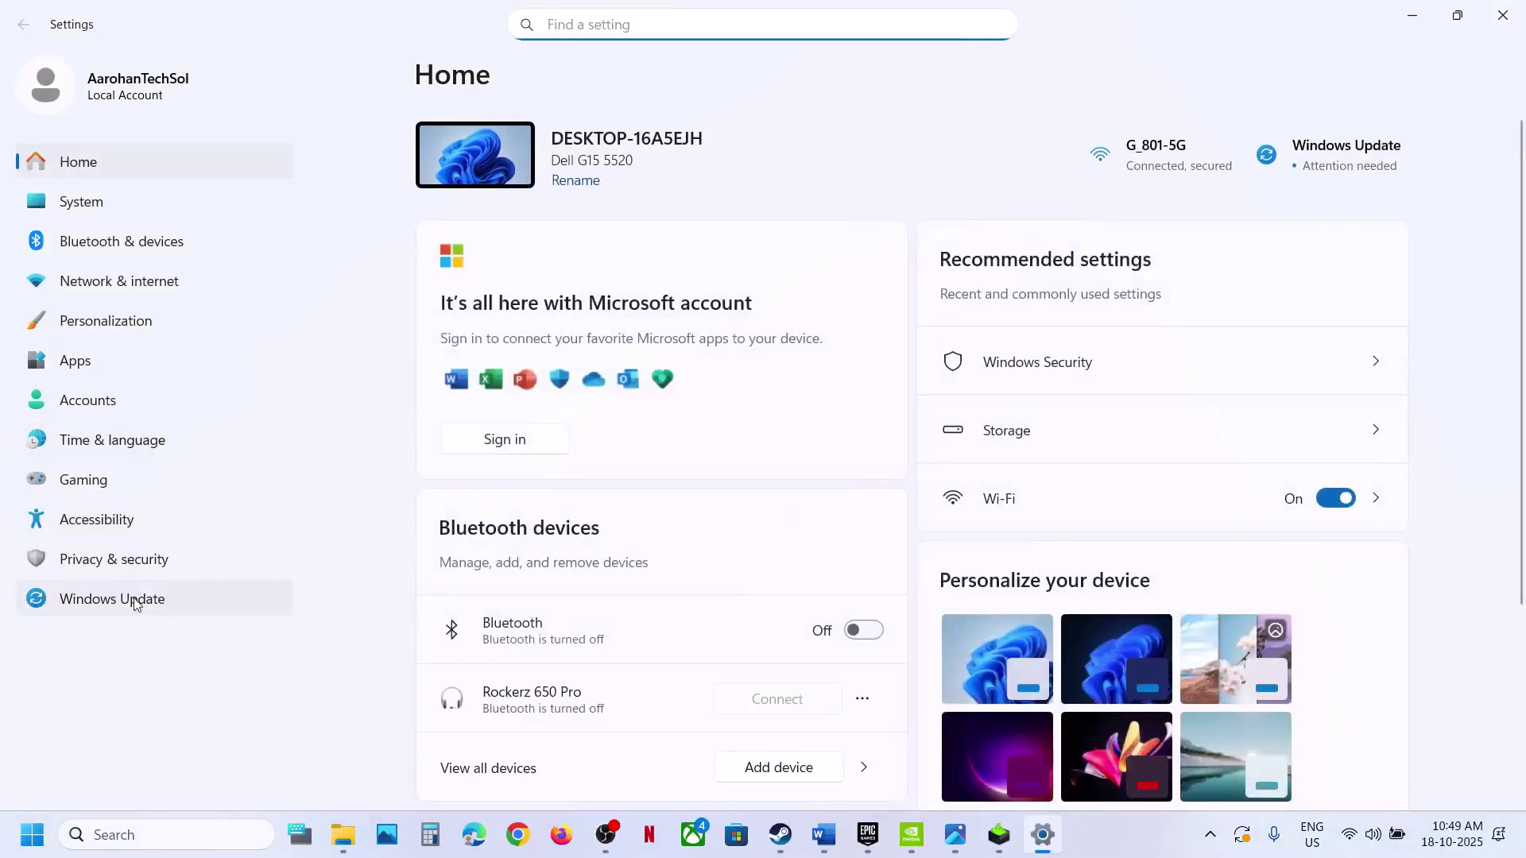
pyautogui.click(135, 601)
pyautogui.click(120, 568)
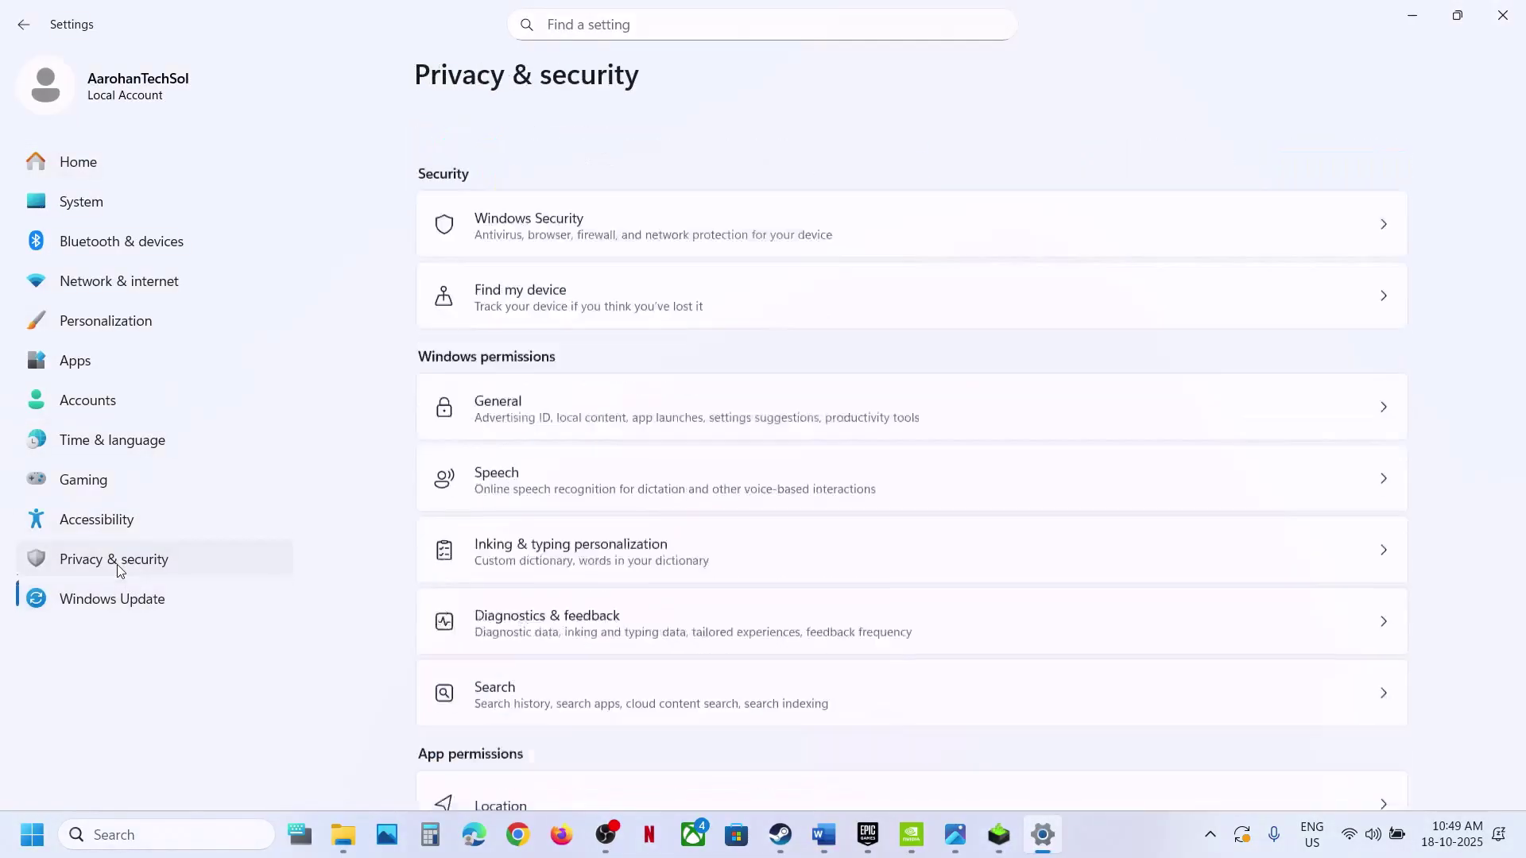
pyautogui.click(665, 181)
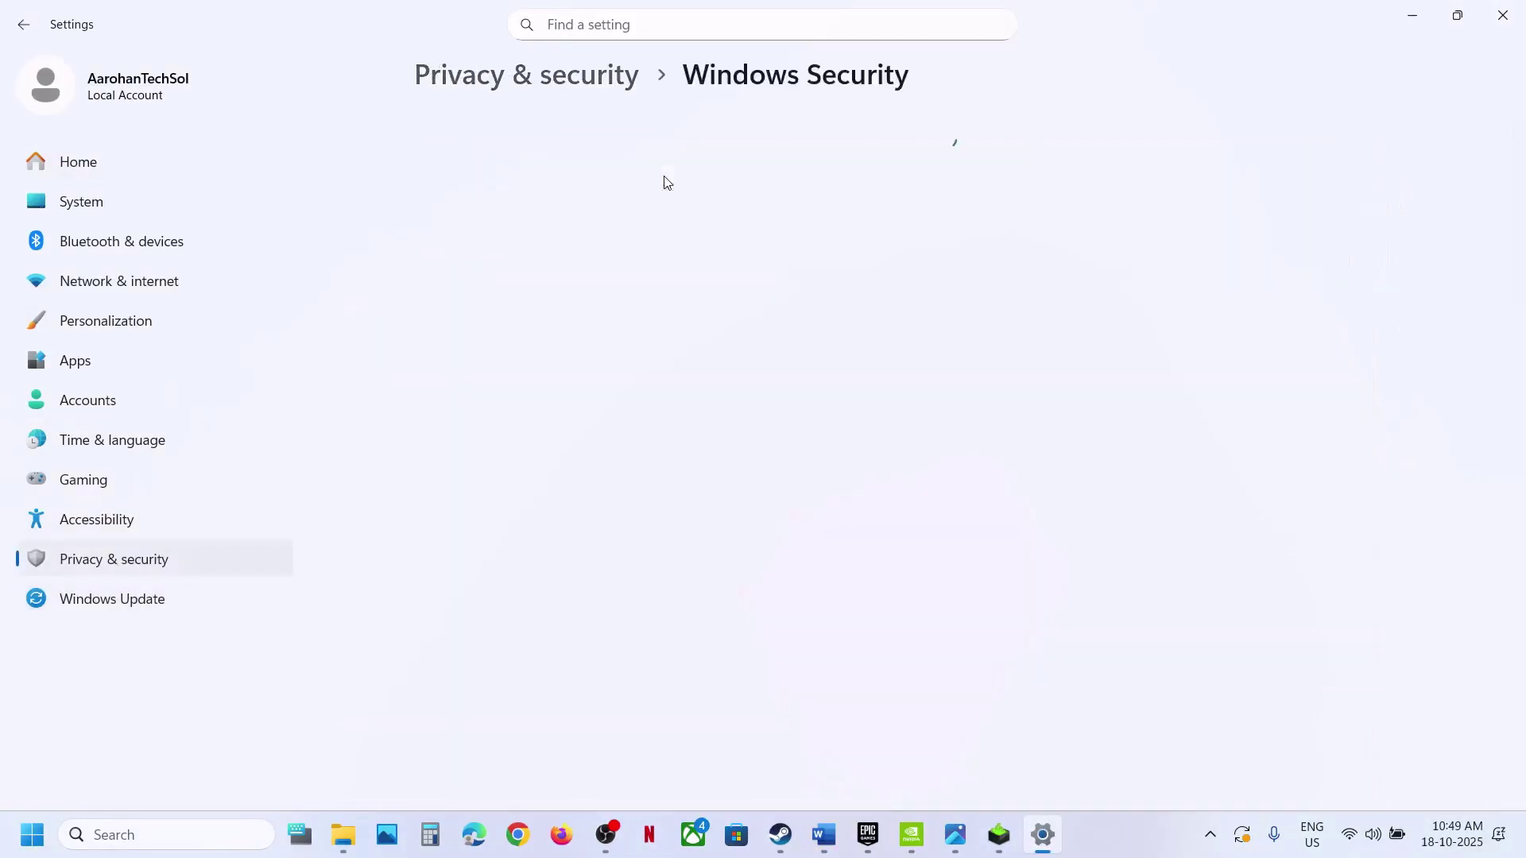
pyautogui.click(629, 292)
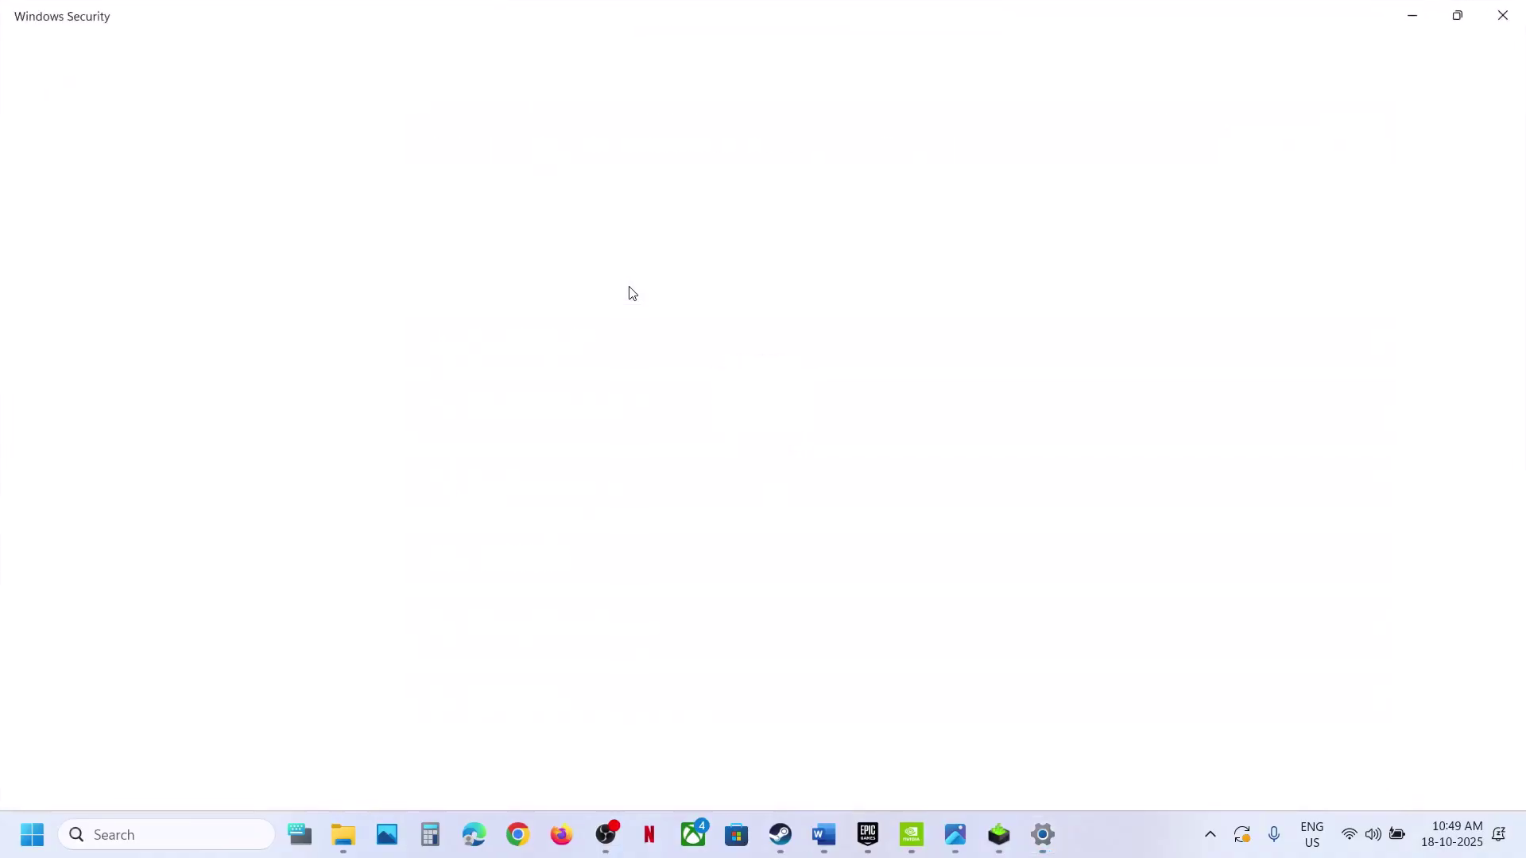
# - Open the ransomware protection page for allowing an app through Controlled folder access and grant Windows Security permission to make changes
pyautogui.scroll(-3, 659, 375)
pyautogui.scroll(1, 659, 375)
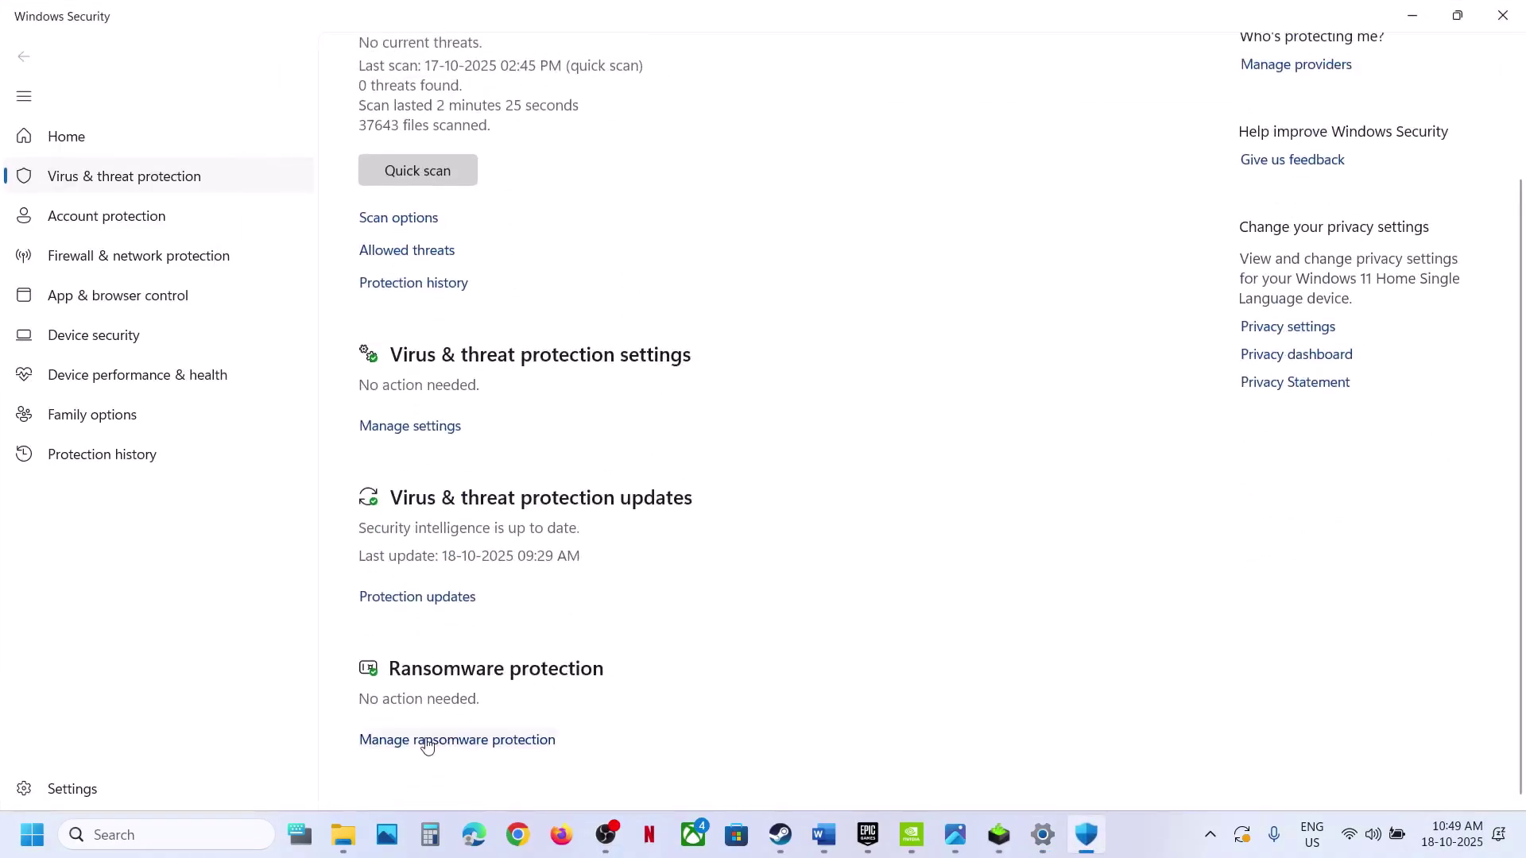
pyautogui.click(504, 736)
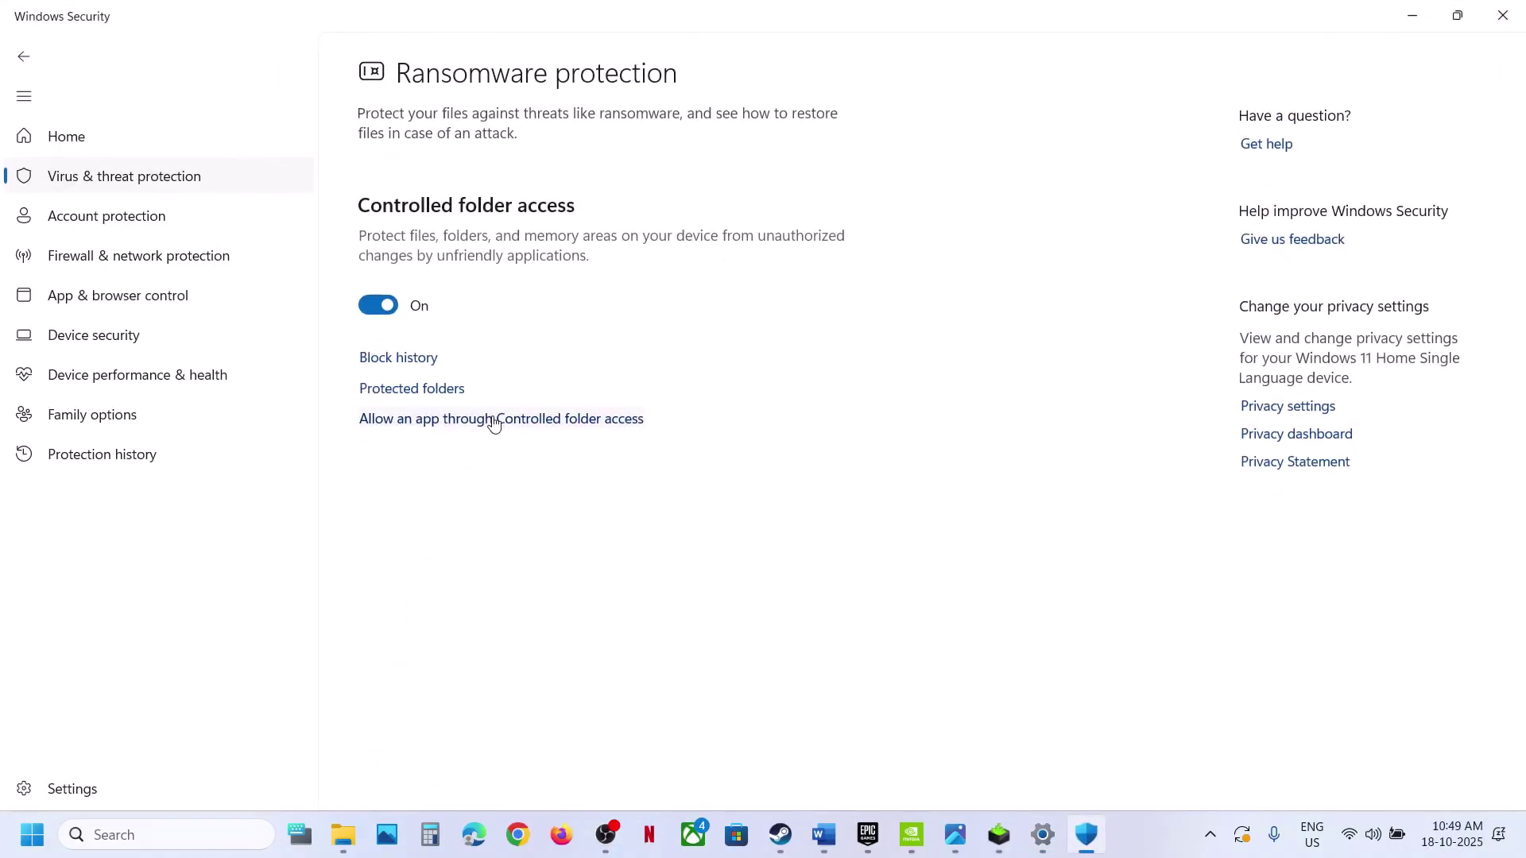
pyautogui.click(493, 421)
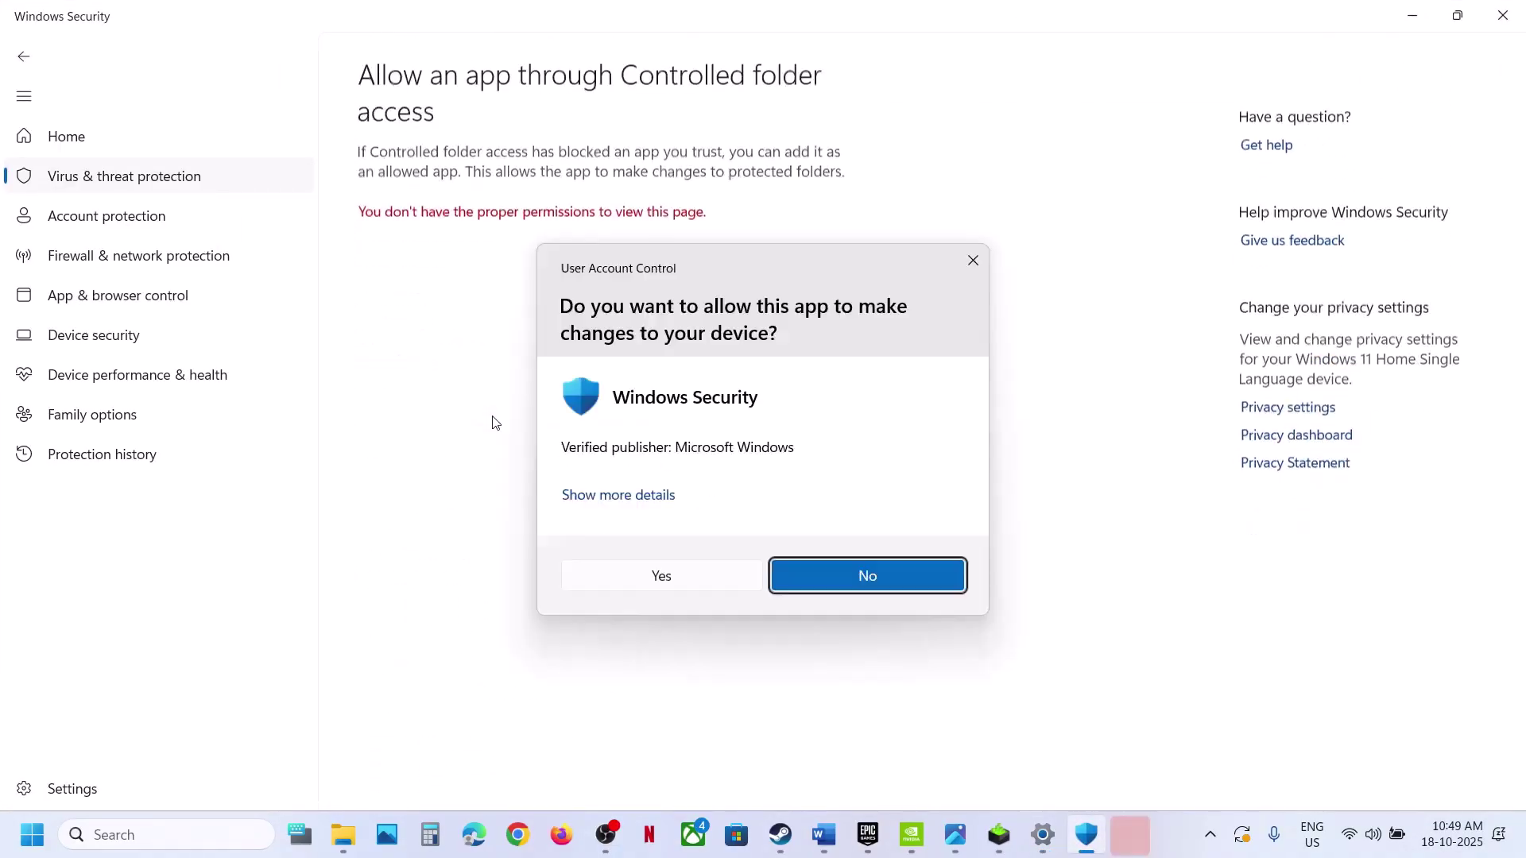
pyautogui.click(645, 583)
# - Add the PioneerGame application from the Arc Raiders Playtest folder as an allowed app for Controlled folder access
pyautogui.click(467, 223)
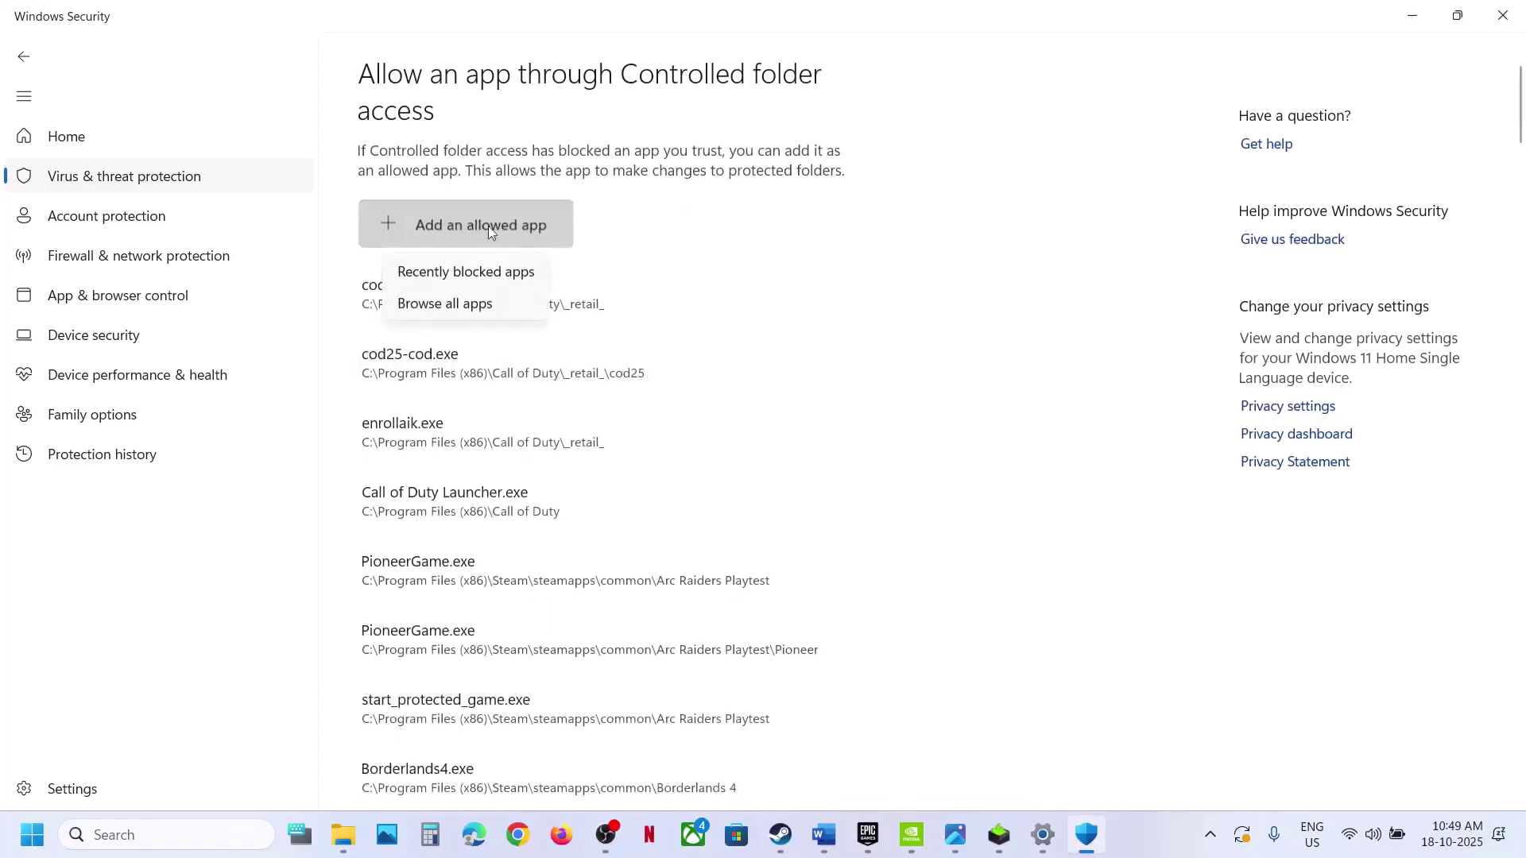
pyautogui.click(479, 302)
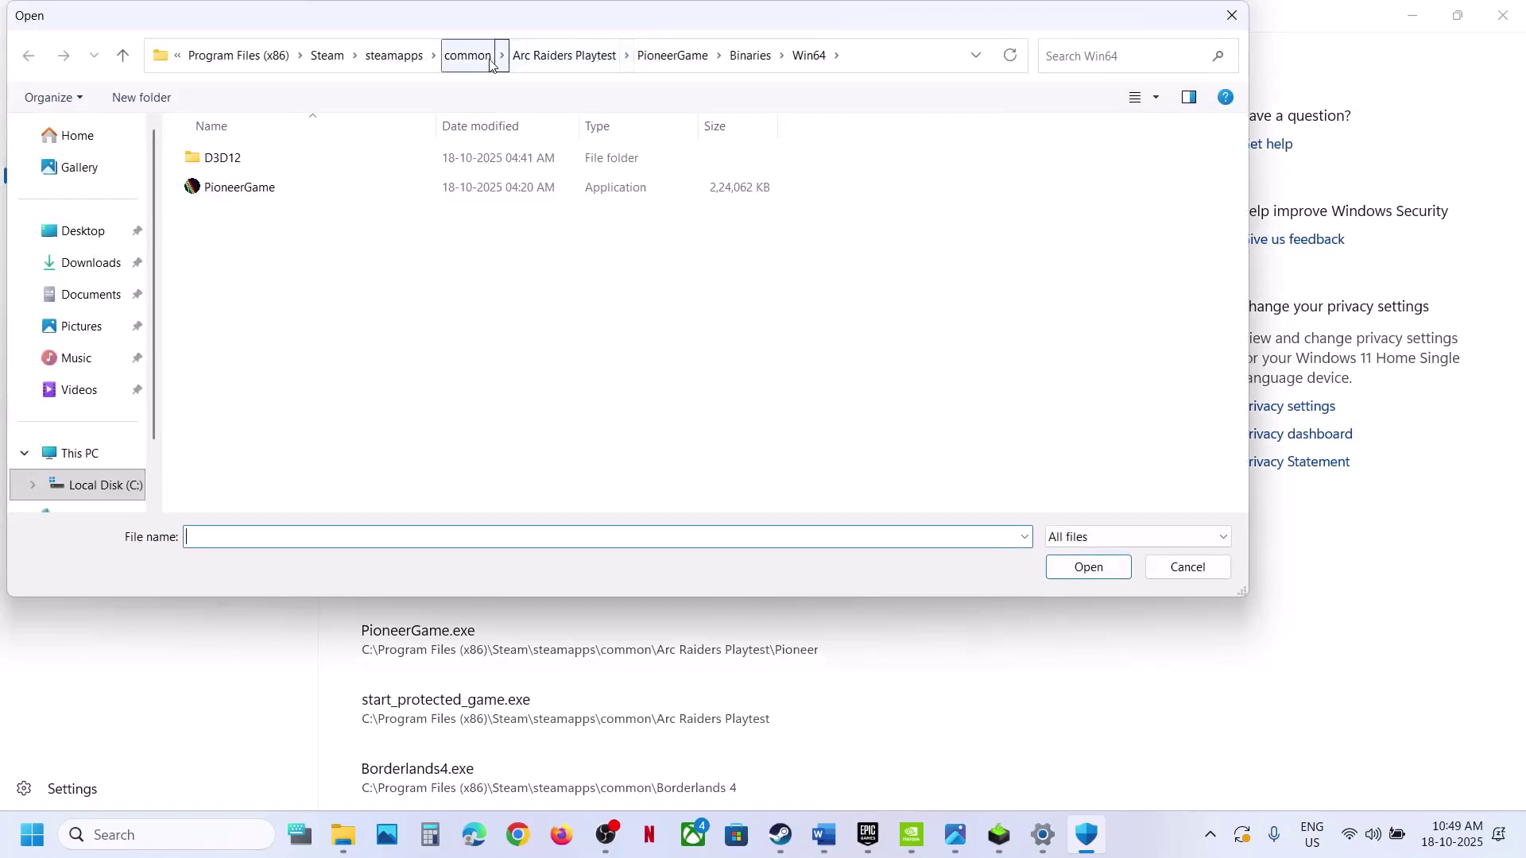
pyautogui.click(525, 57)
pyautogui.click(271, 276)
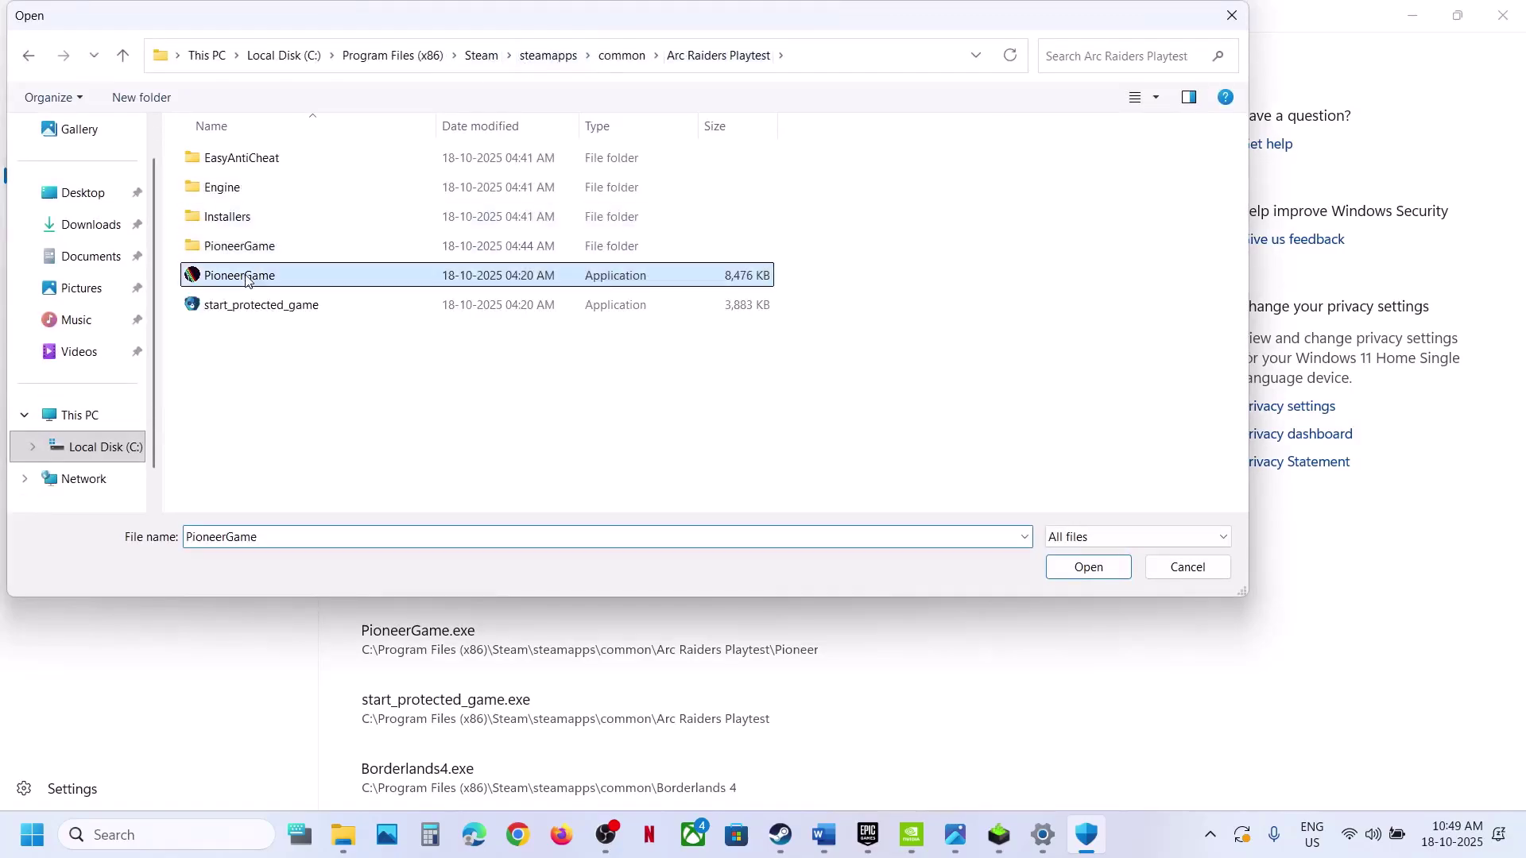
pyautogui.click(1125, 561)
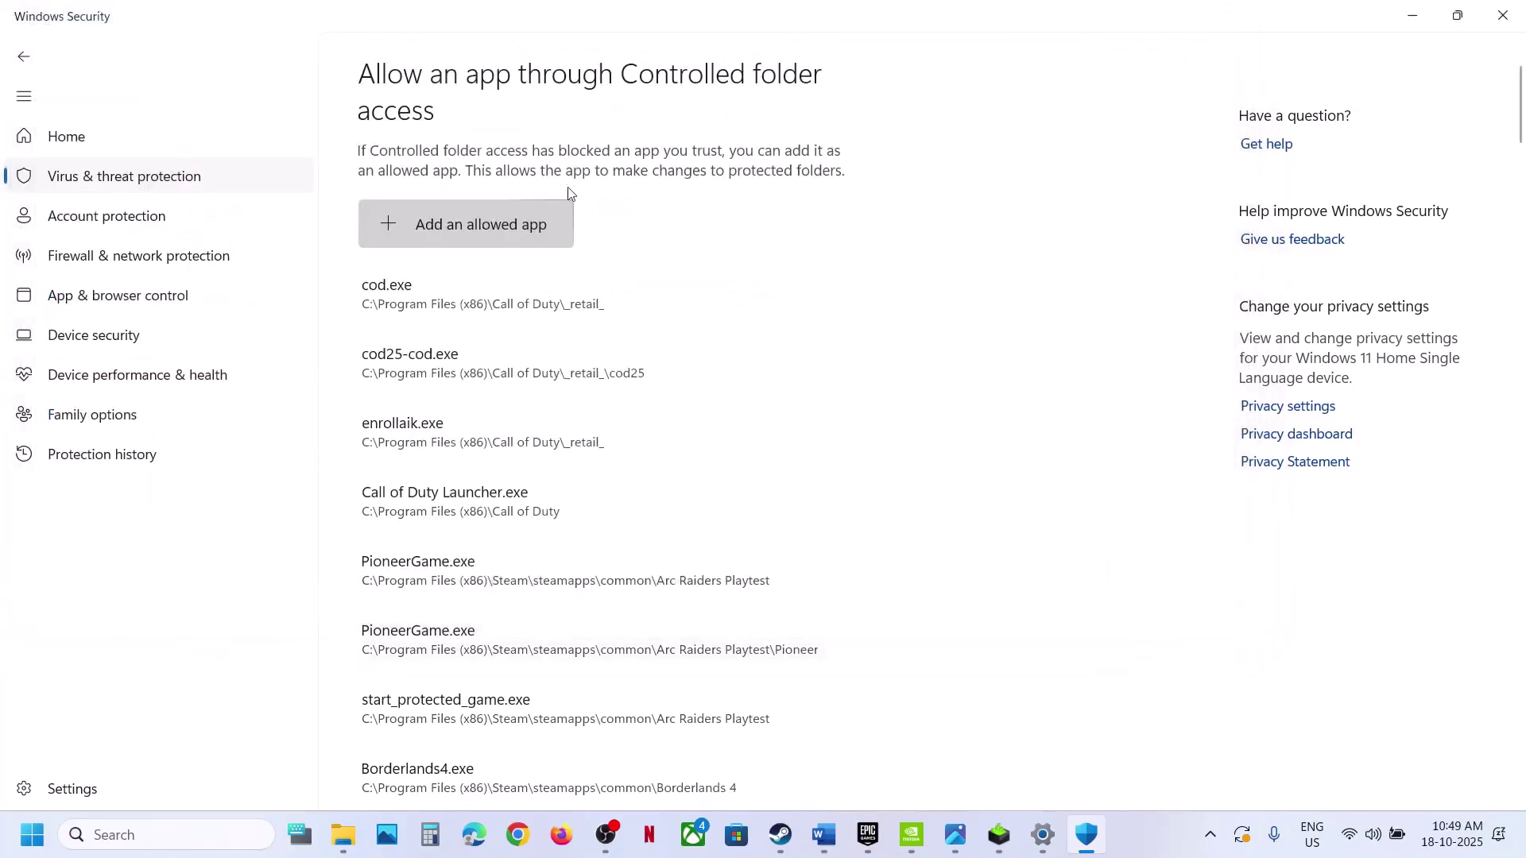
# - Add start_protected_game from the Arc Raiders Playtest folder as an allowed app for Controlled folder access
pyautogui.click(493, 227)
pyautogui.click(461, 304)
pyautogui.doubleClick(261, 312)
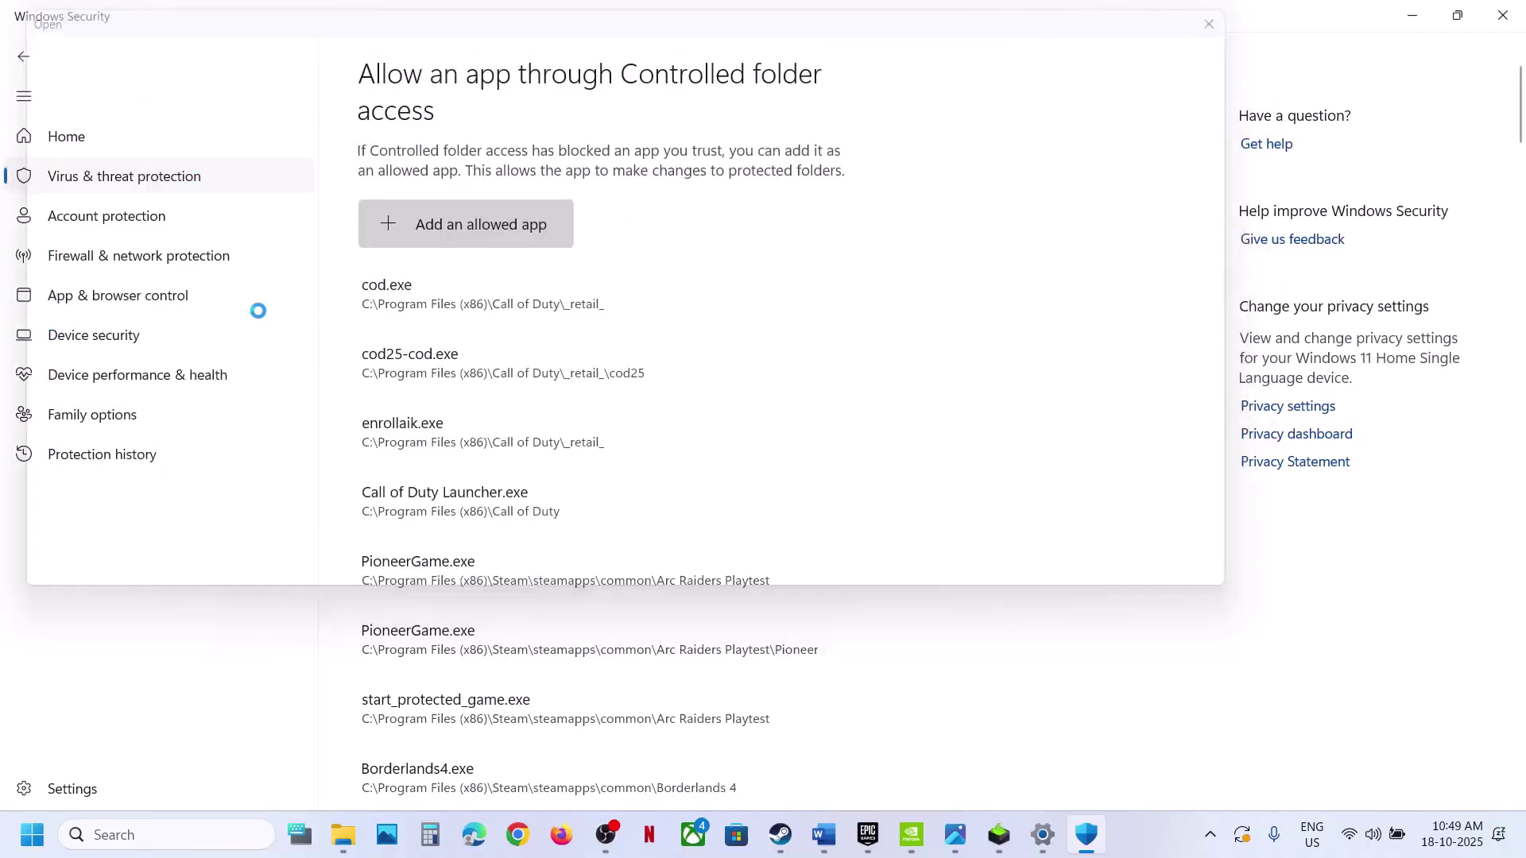
# - Add the PioneerGame application from PioneerGame\Binaries\Win64 as an allowed app for Controlled folder access
pyautogui.click(496, 209)
pyautogui.click(461, 303)
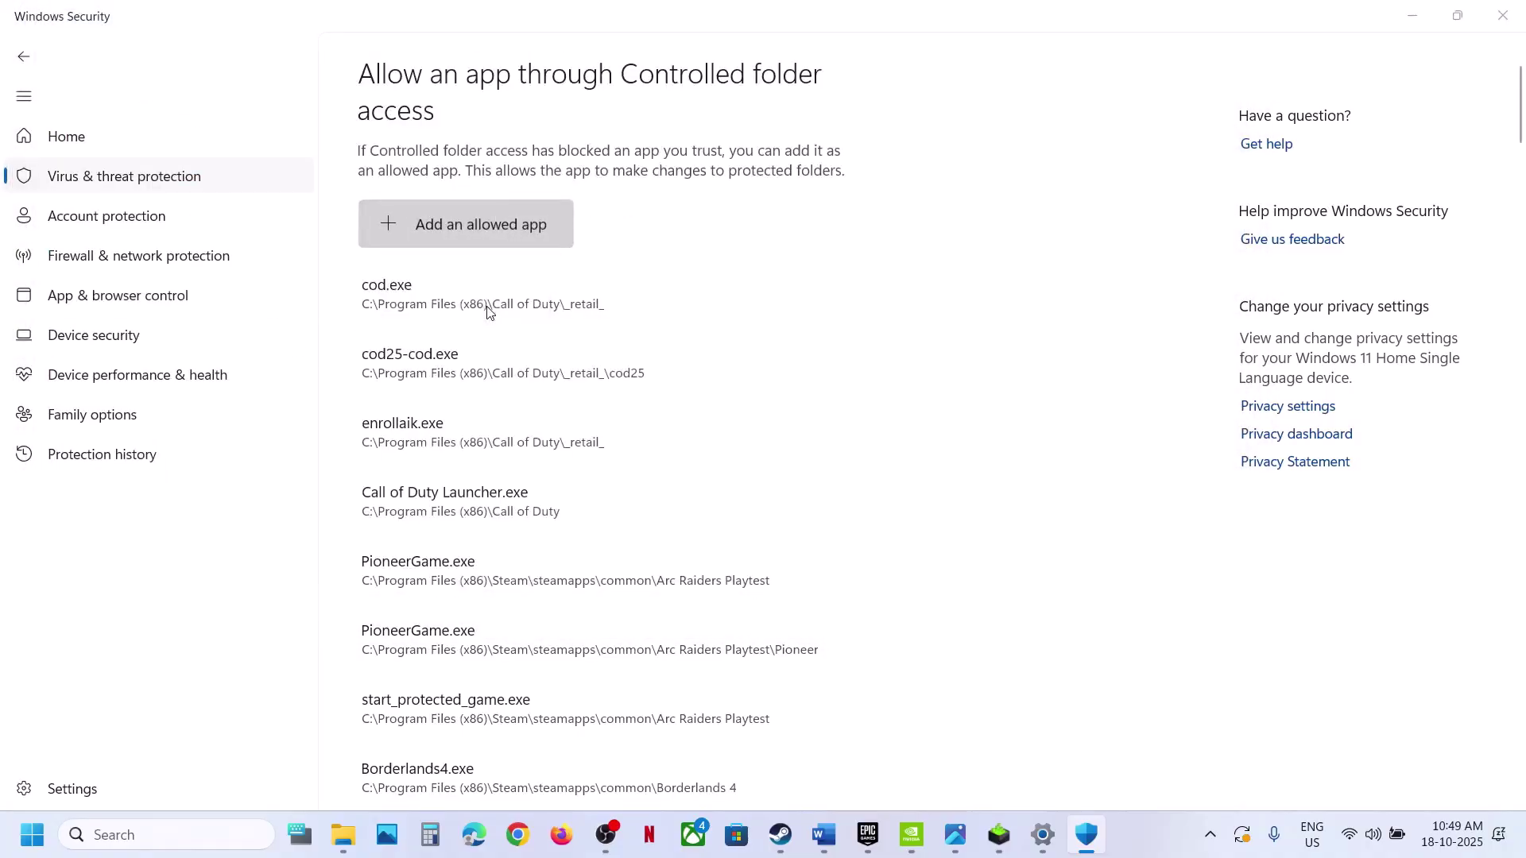
pyautogui.doubleClick(241, 246)
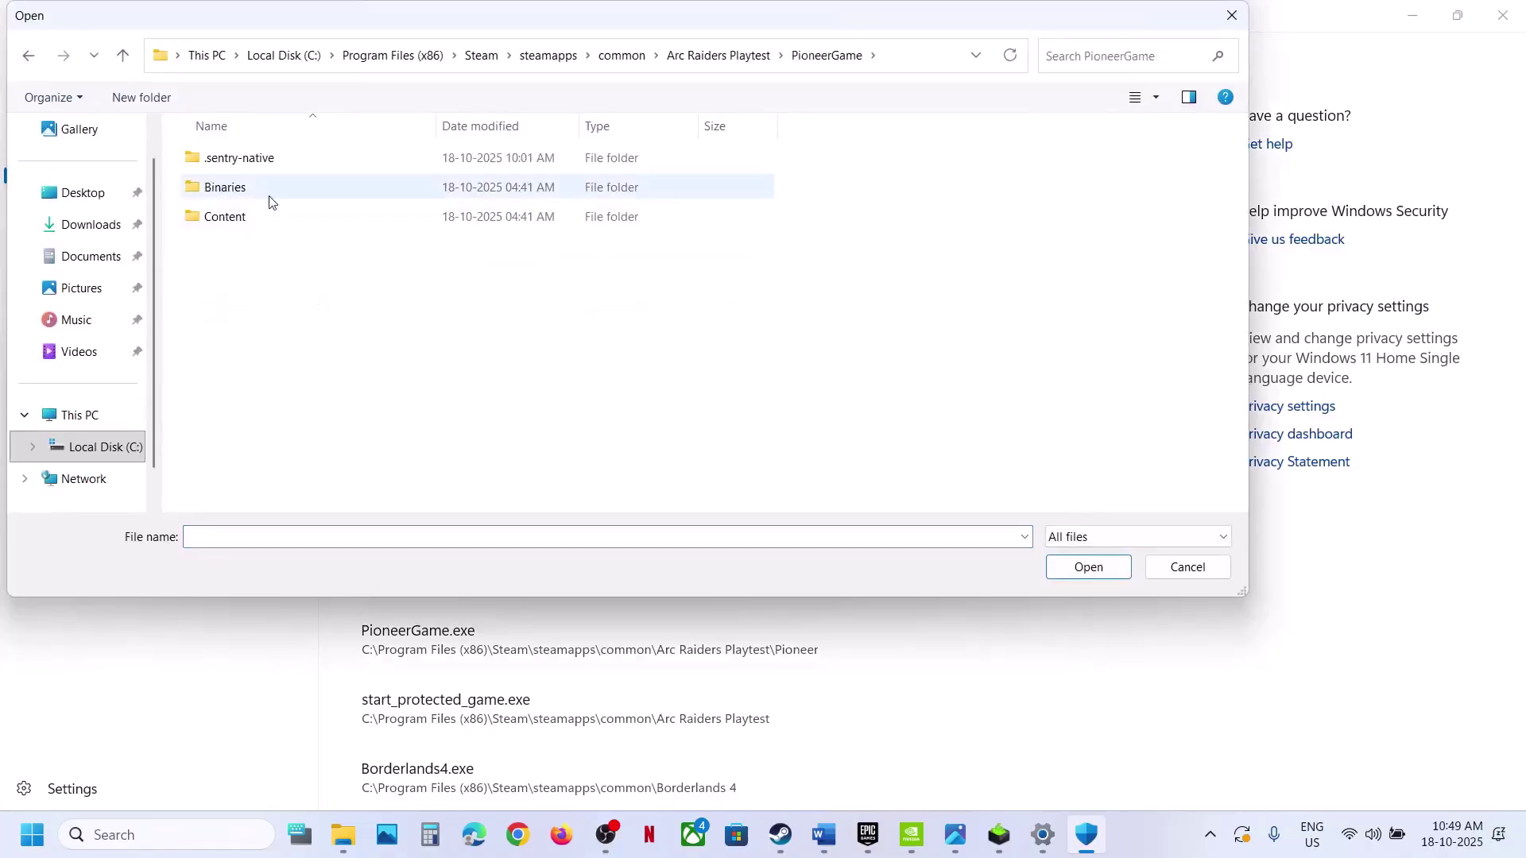
pyautogui.doubleClick(241, 191)
pyautogui.doubleClick(255, 159)
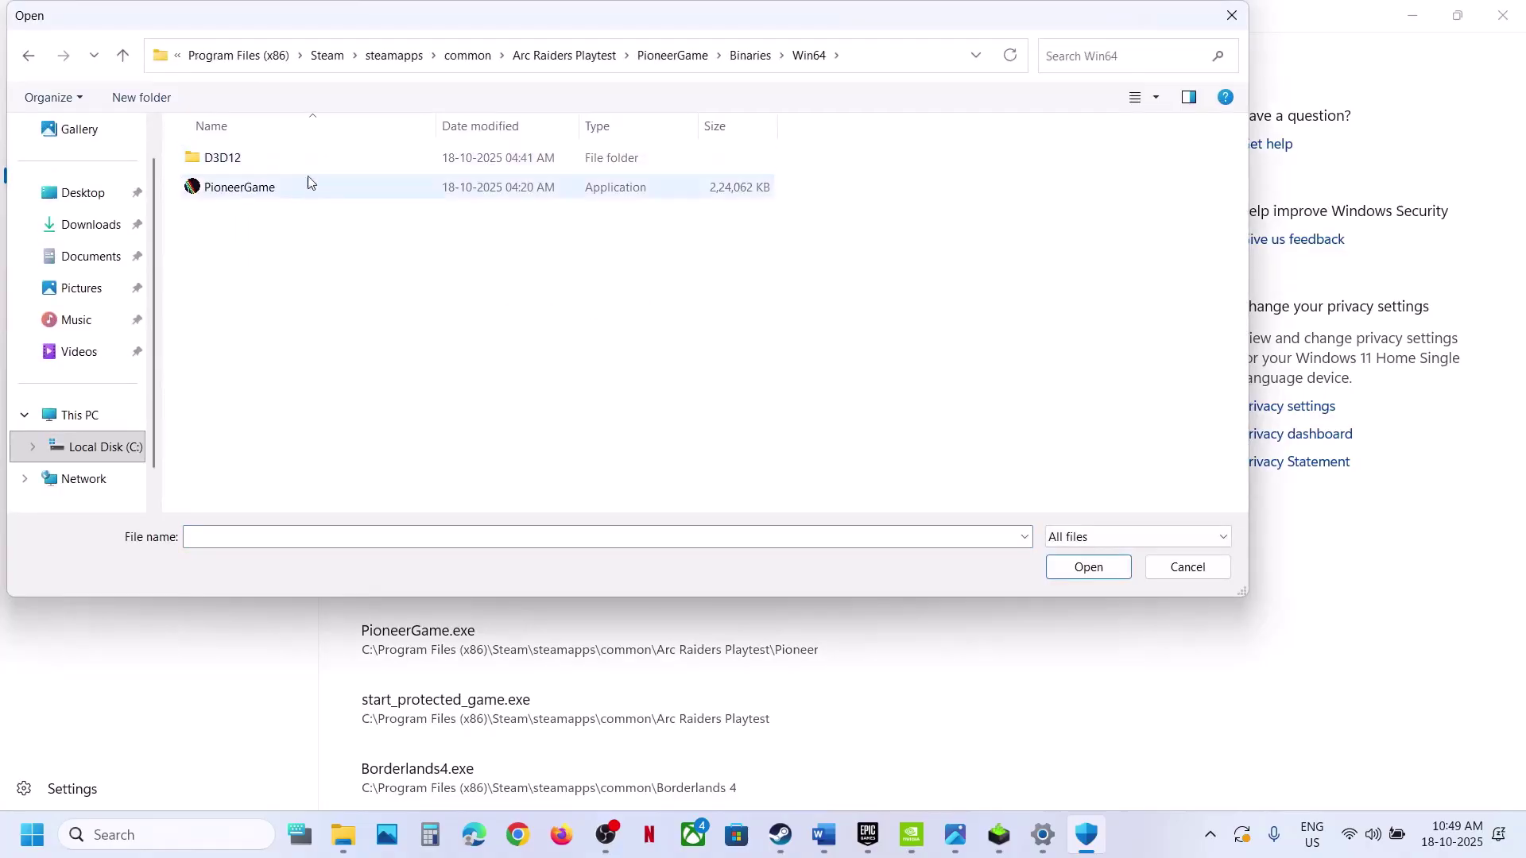
pyautogui.click(307, 189)
pyautogui.click(1078, 569)
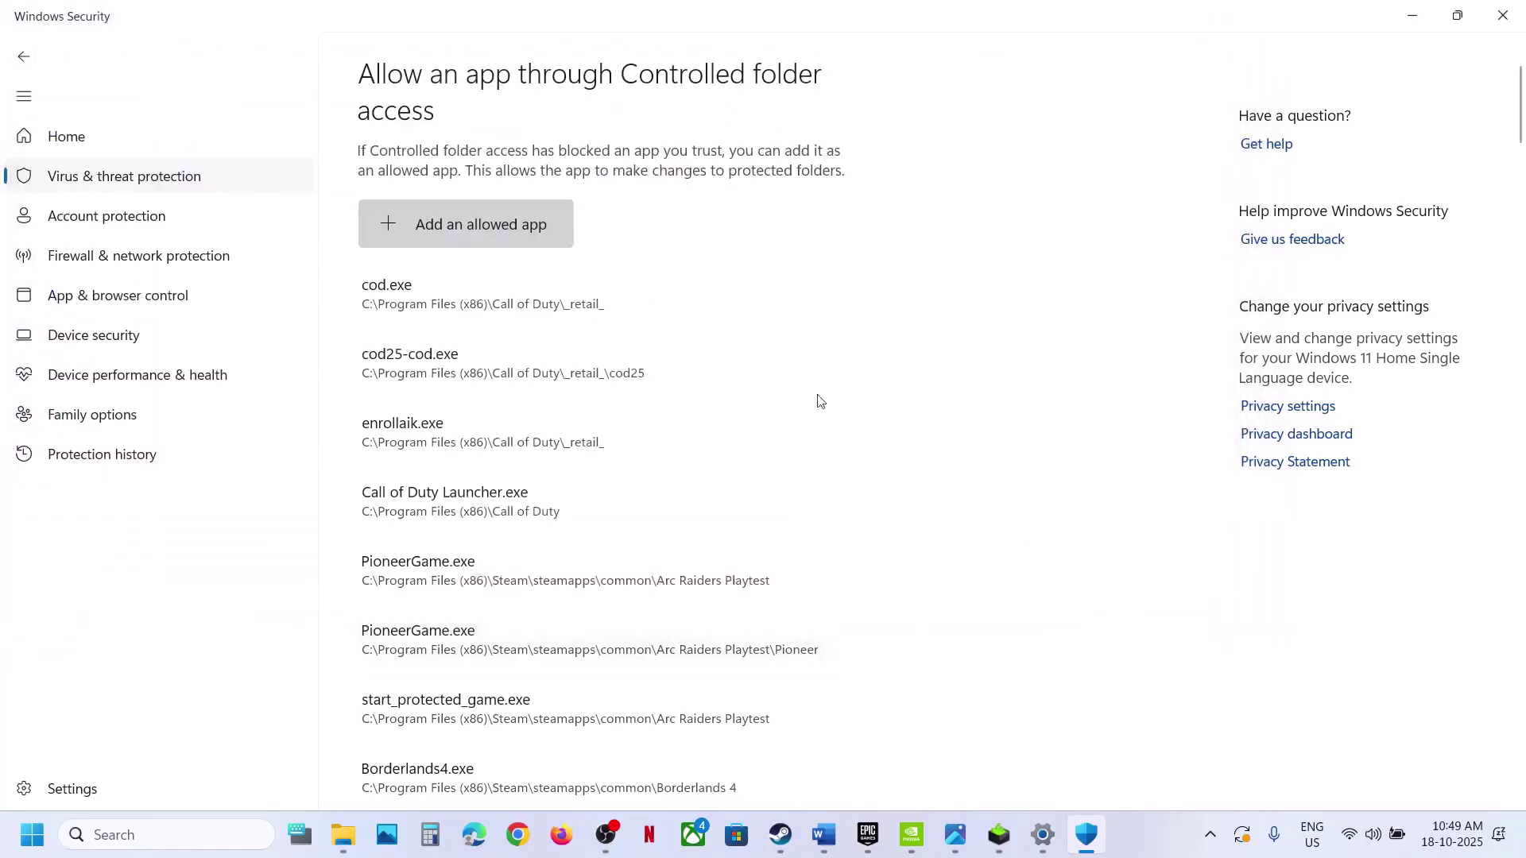
# - Switch to Control Panel, open the list of apps allowed through Windows Defender Firewall, and unlock its settings for changes
pyautogui.click(151, 830)
pyautogui.write('control')
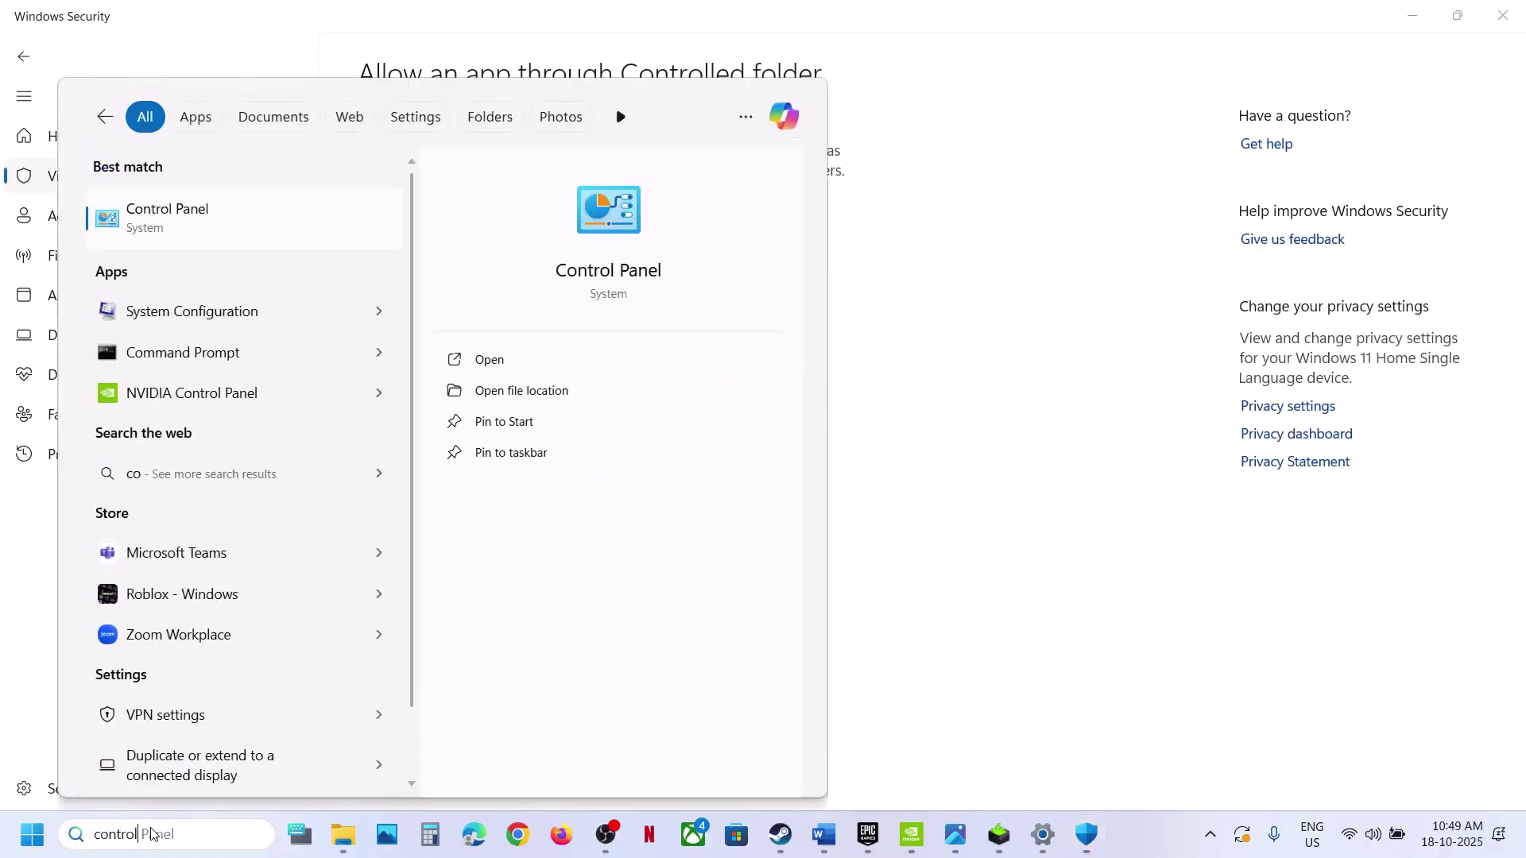
pyautogui.press('Escape')
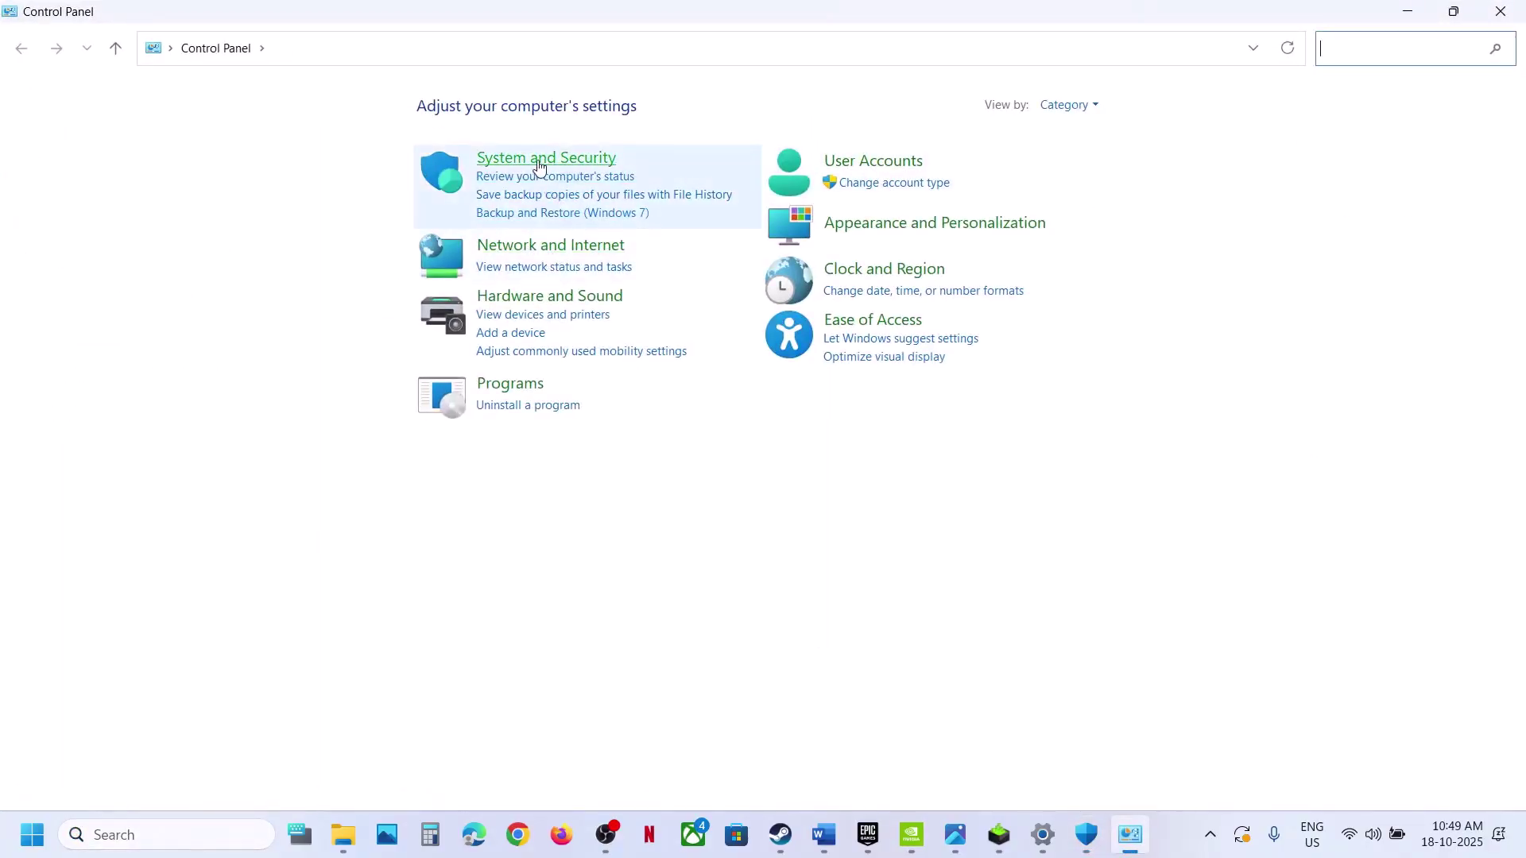
pyautogui.click(539, 159)
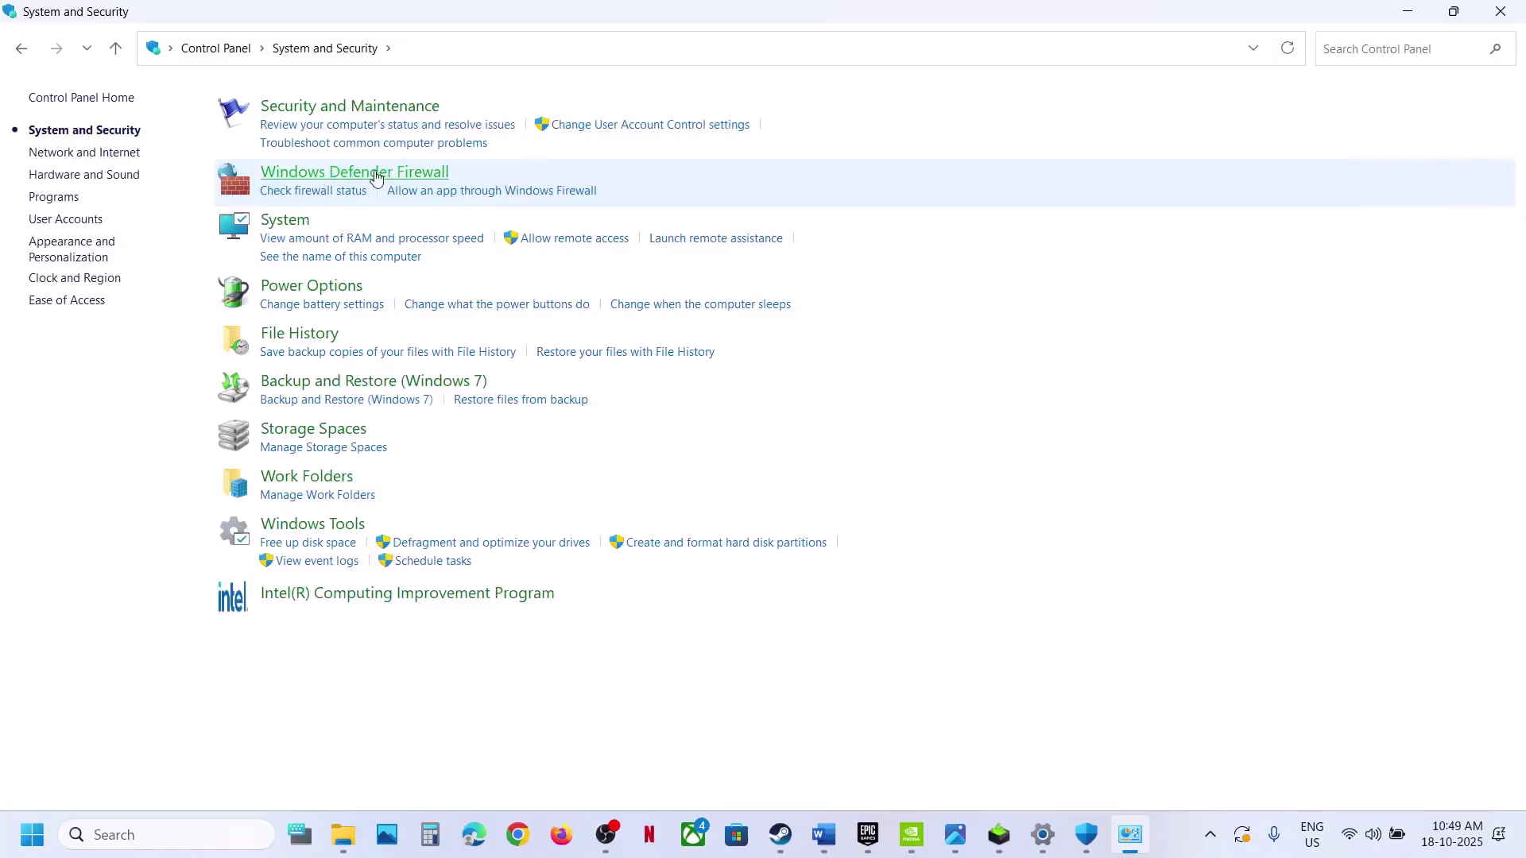
pyautogui.click(377, 177)
pyautogui.click(92, 151)
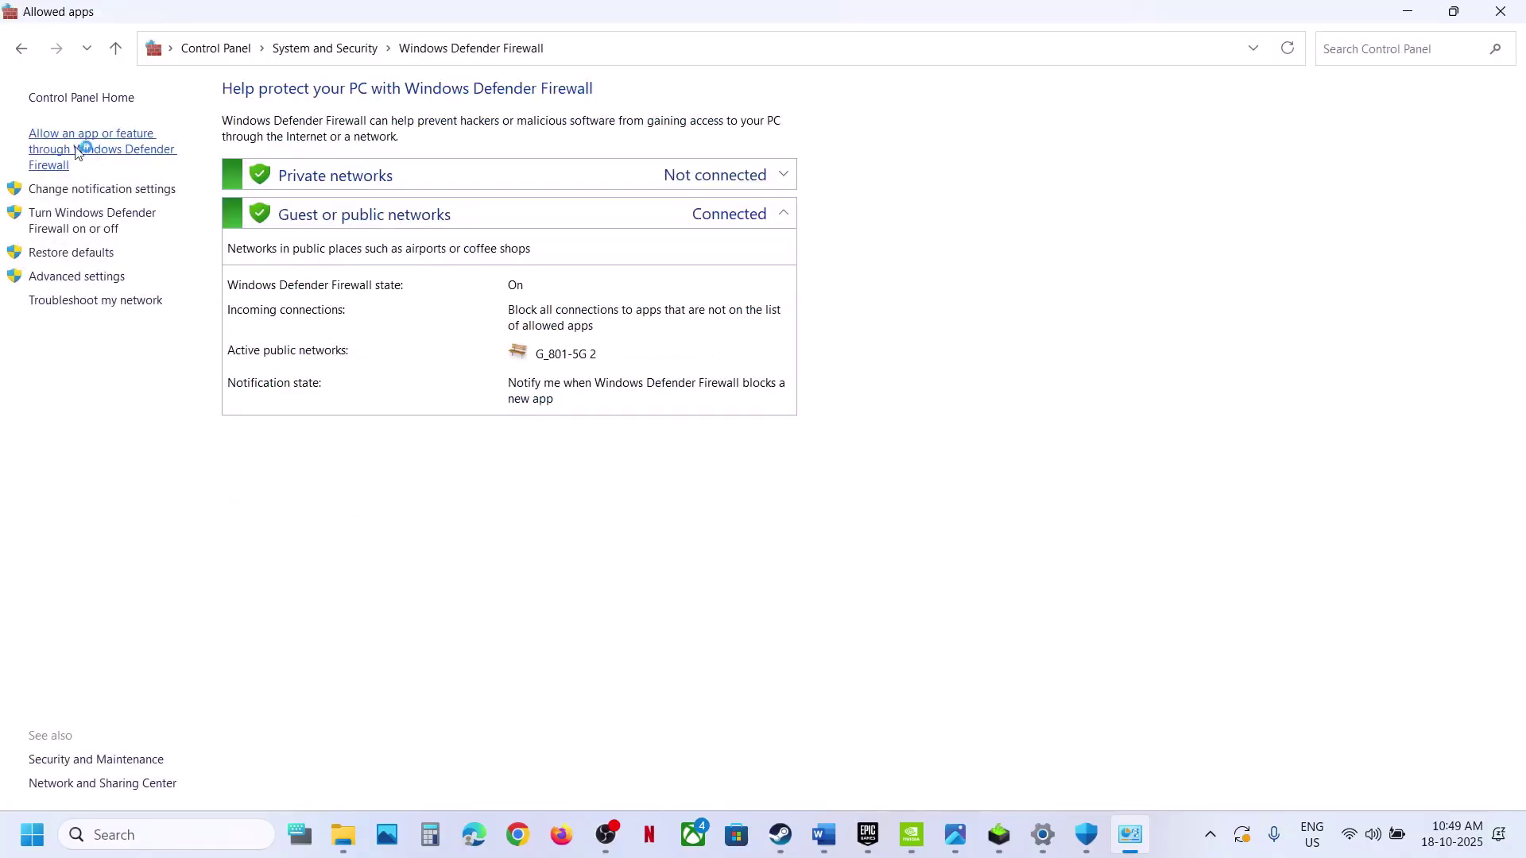
pyautogui.click(1020, 154)
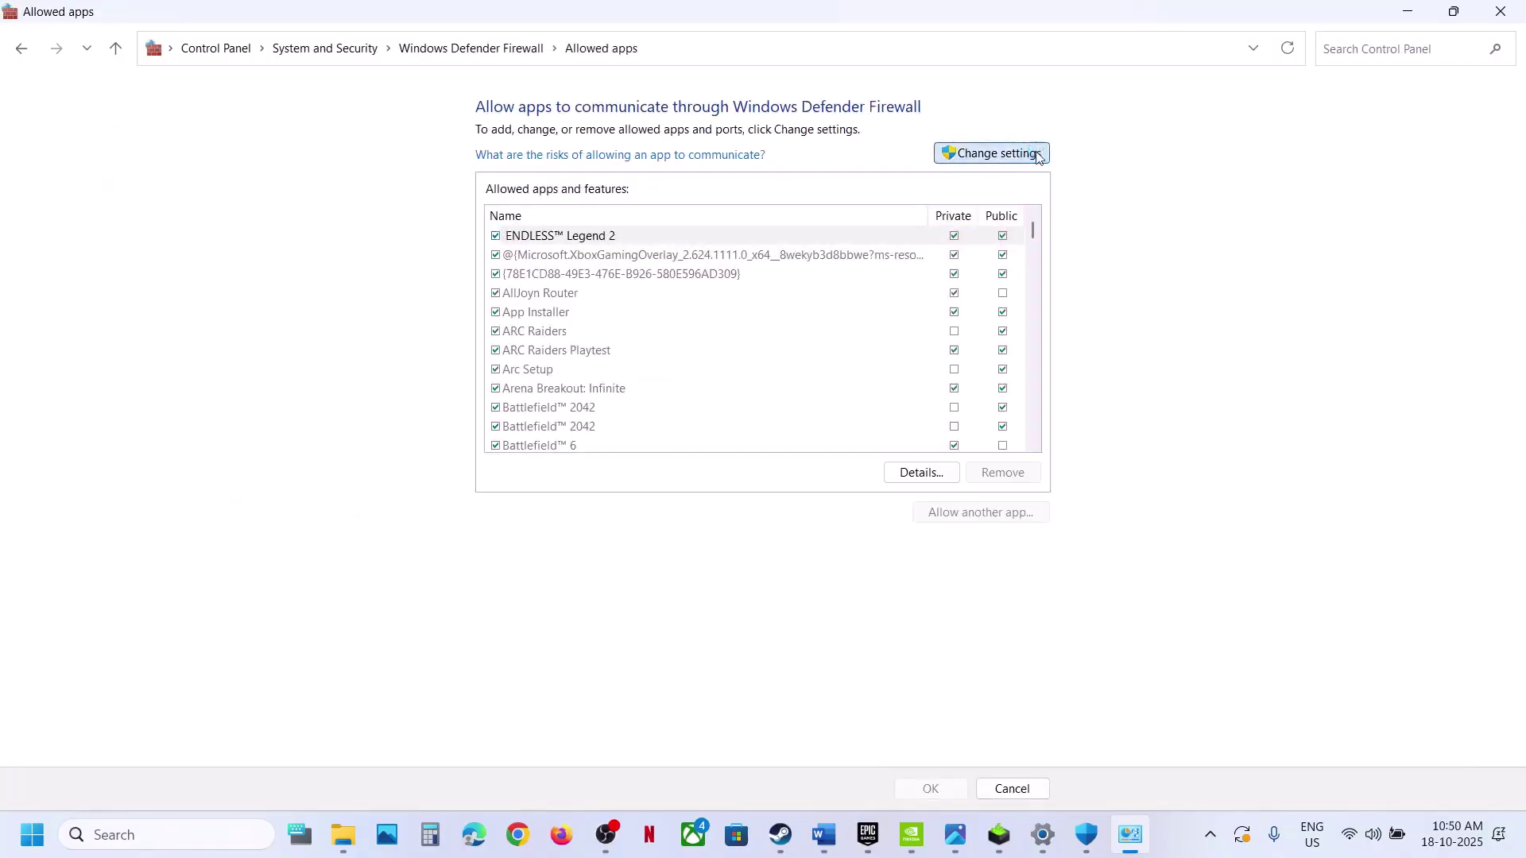
# - Try to add the PioneerGame application from the Arc Raiders Playtest folder to the apps allowed through Windows Defender Firewall
pyautogui.click(977, 512)
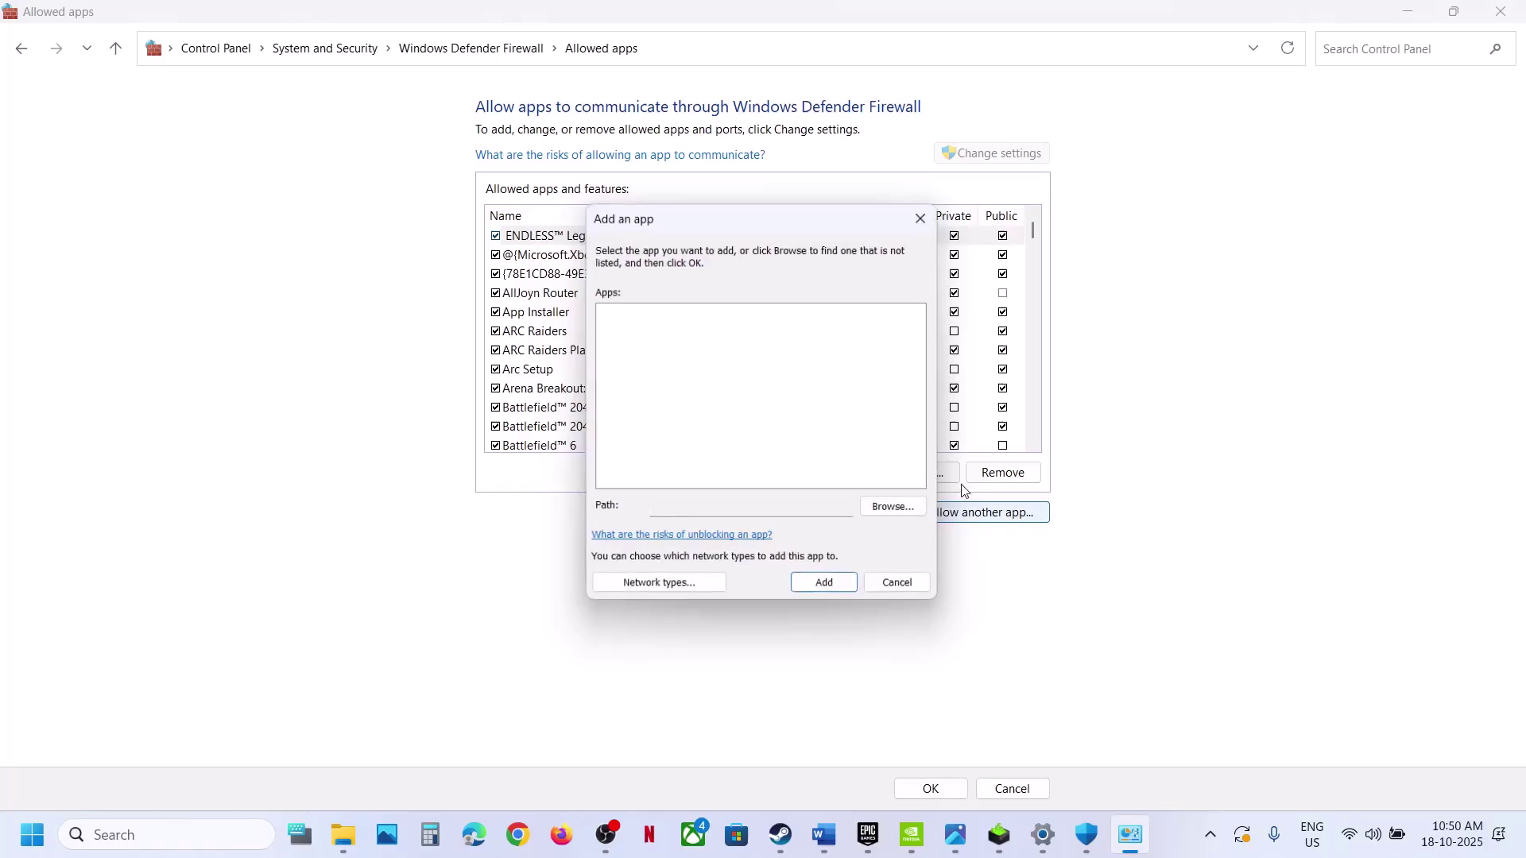
pyautogui.click(893, 504)
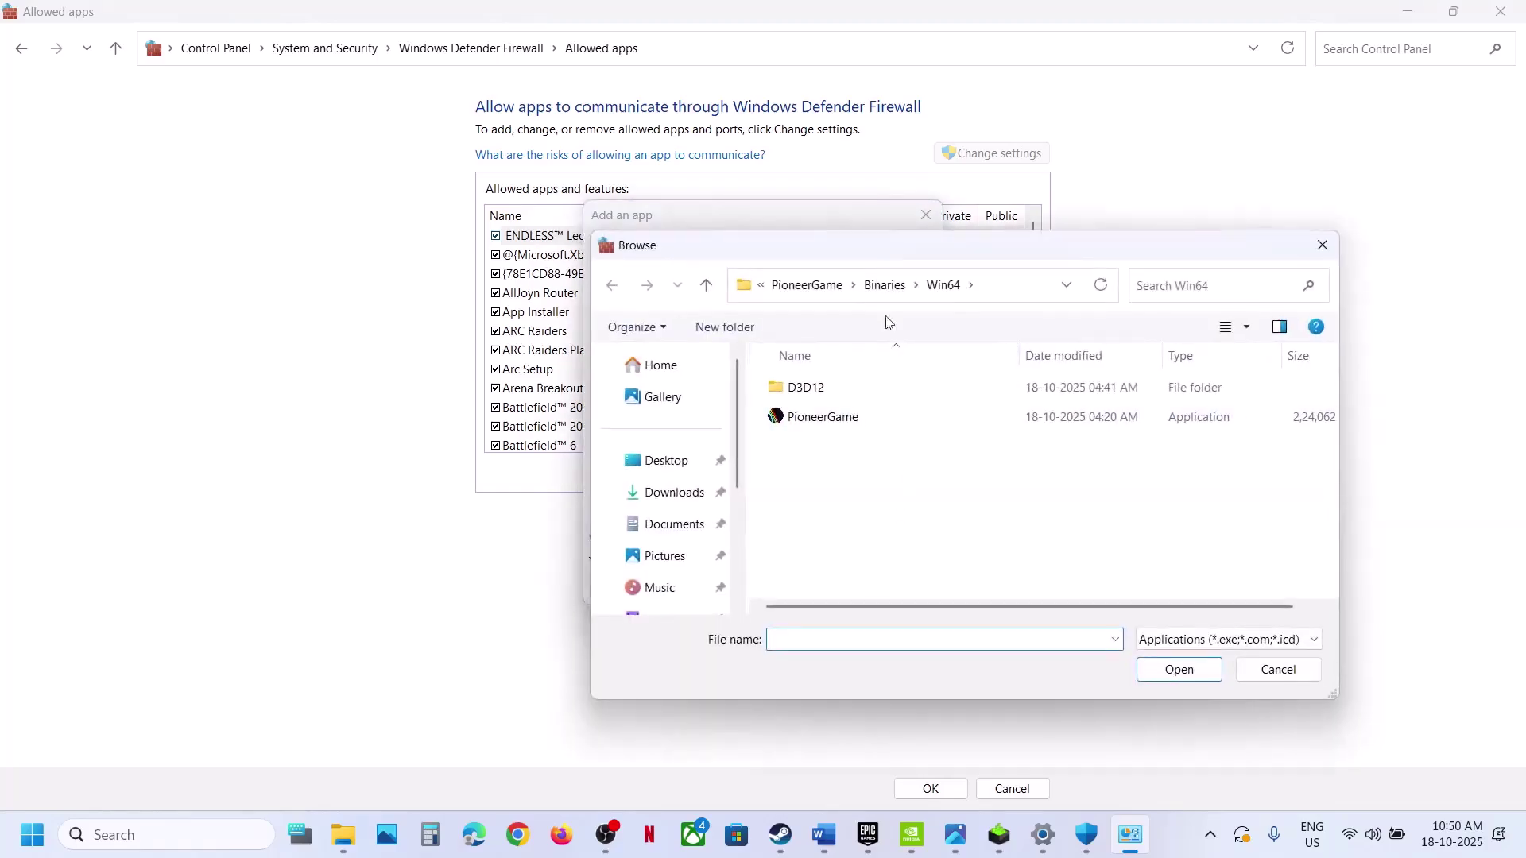
pyautogui.click(824, 291)
pyautogui.click(823, 293)
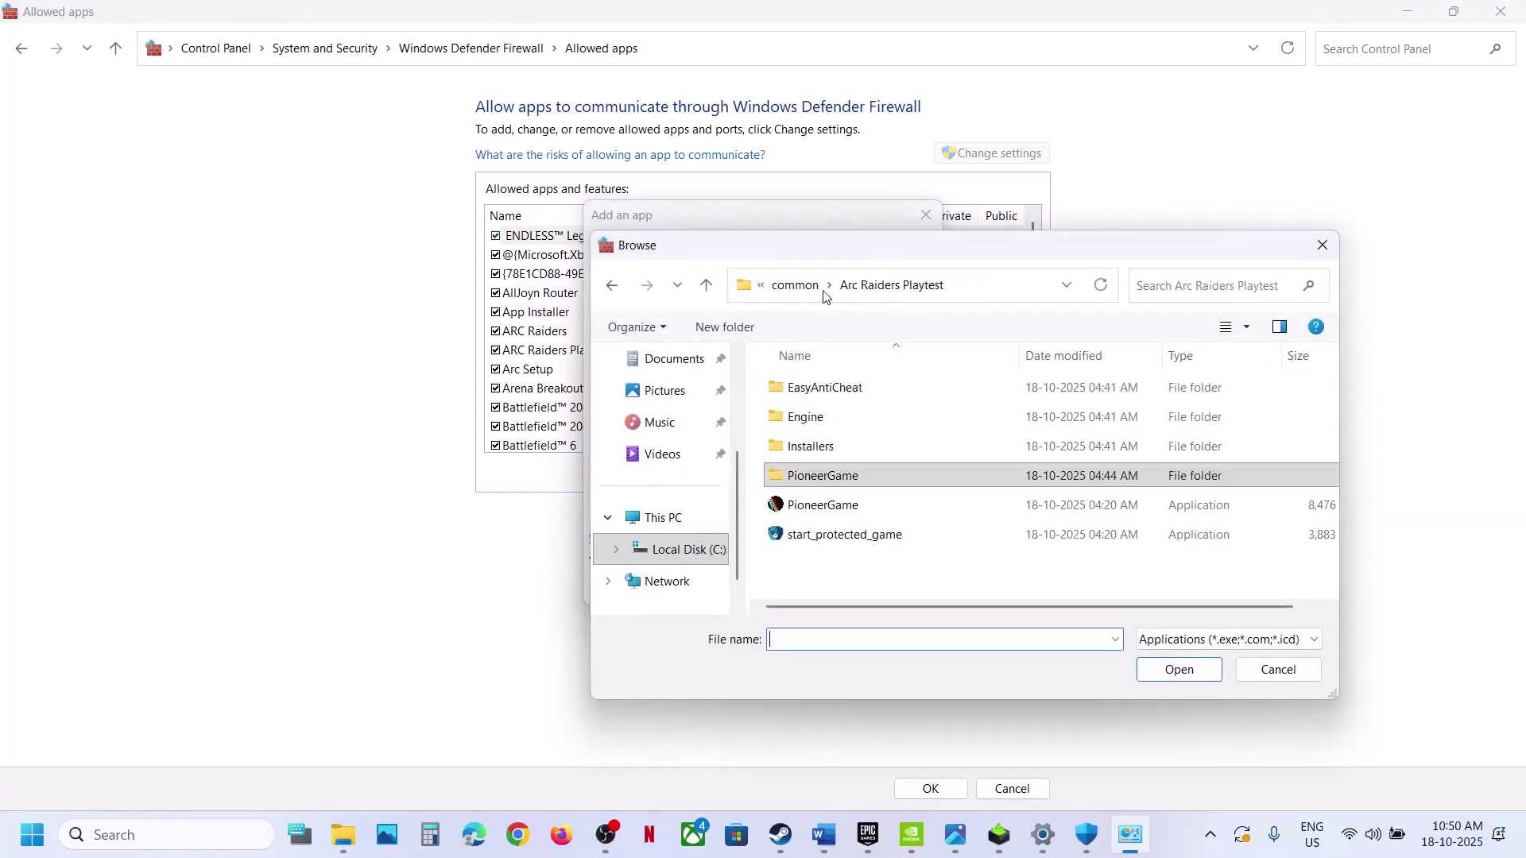
pyautogui.click(815, 505)
pyautogui.click(1174, 670)
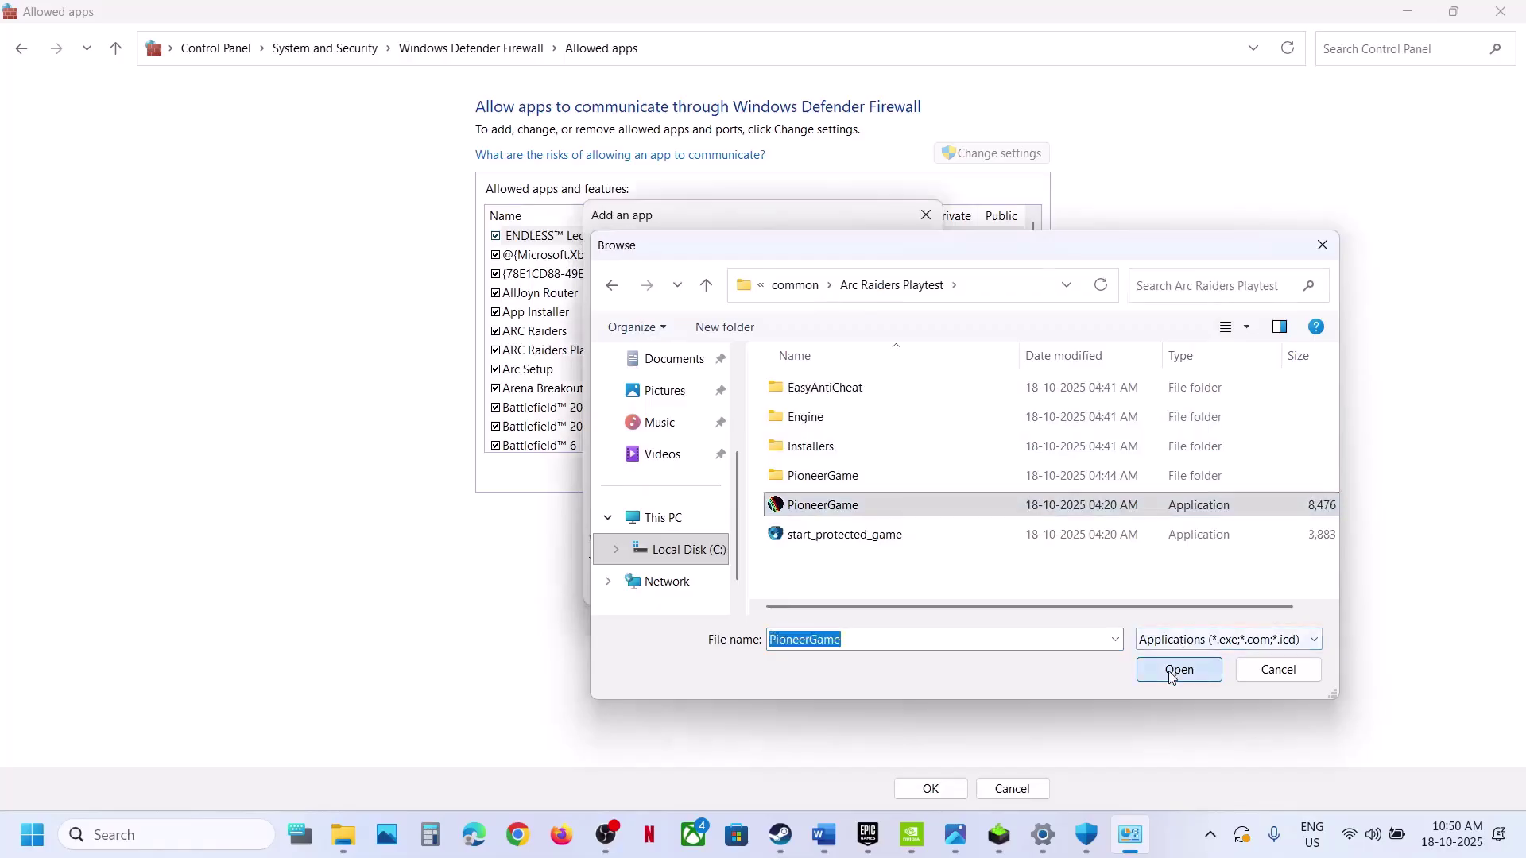
pyautogui.click(818, 590)
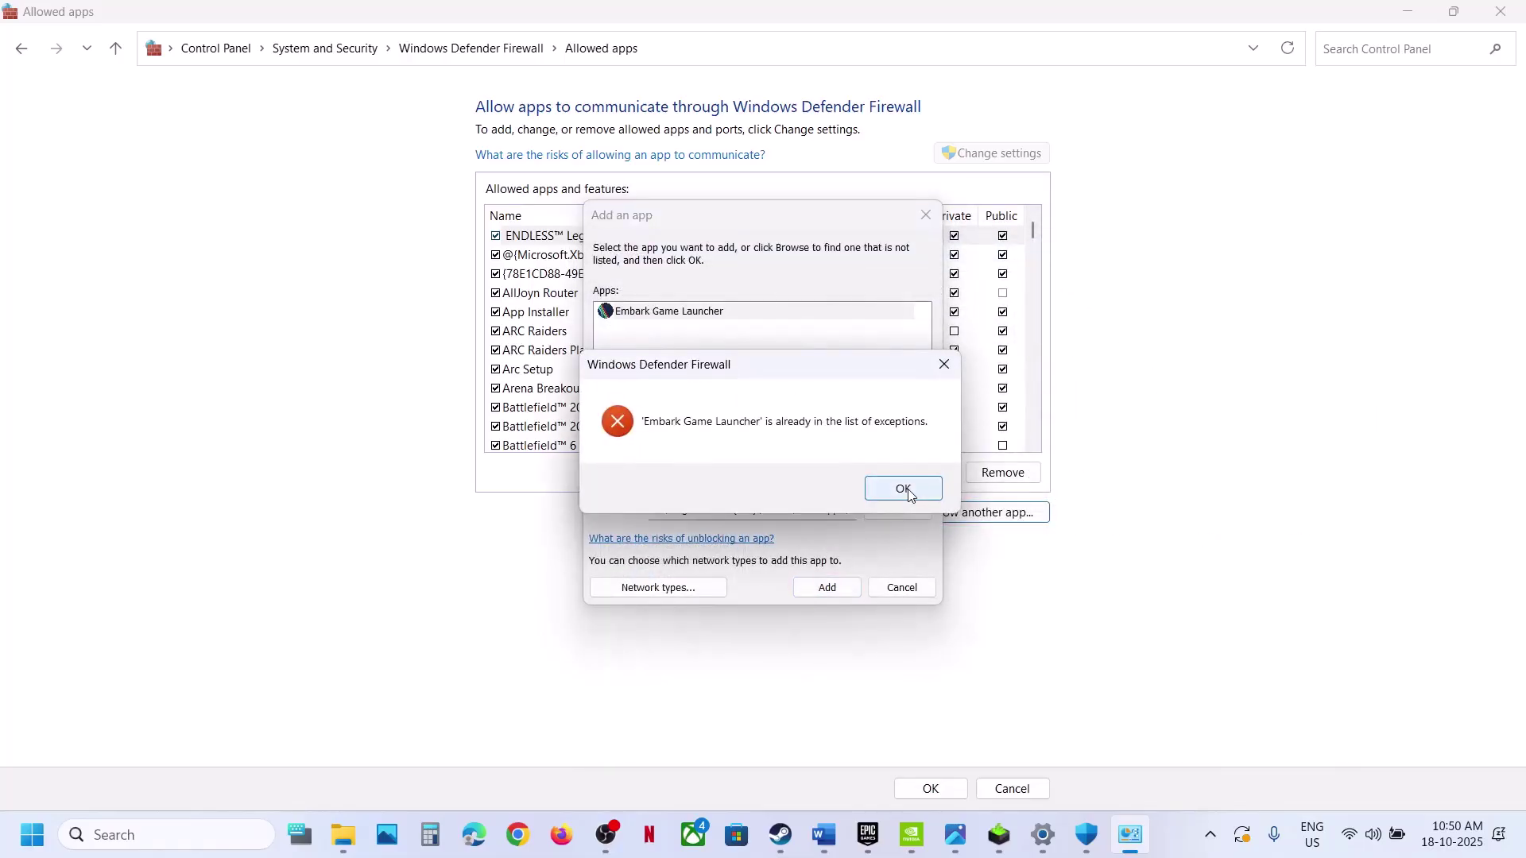
pyautogui.click(910, 492)
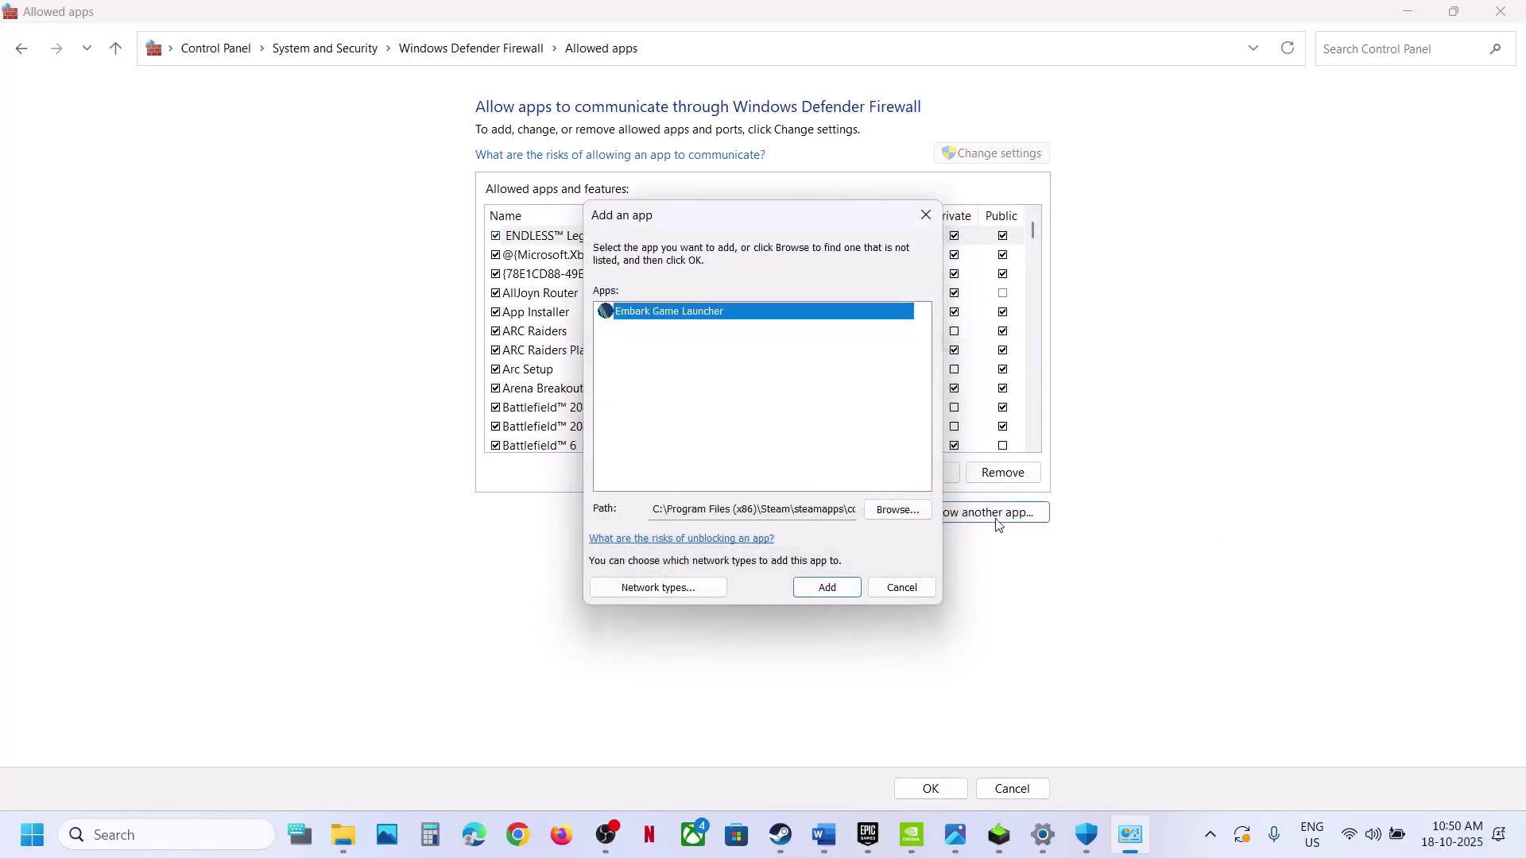
# - Try to add start_protected_game from the Arc Raiders Playtest folder to the firewall's allowed apps
pyautogui.click(897, 509)
pyautogui.click(819, 535)
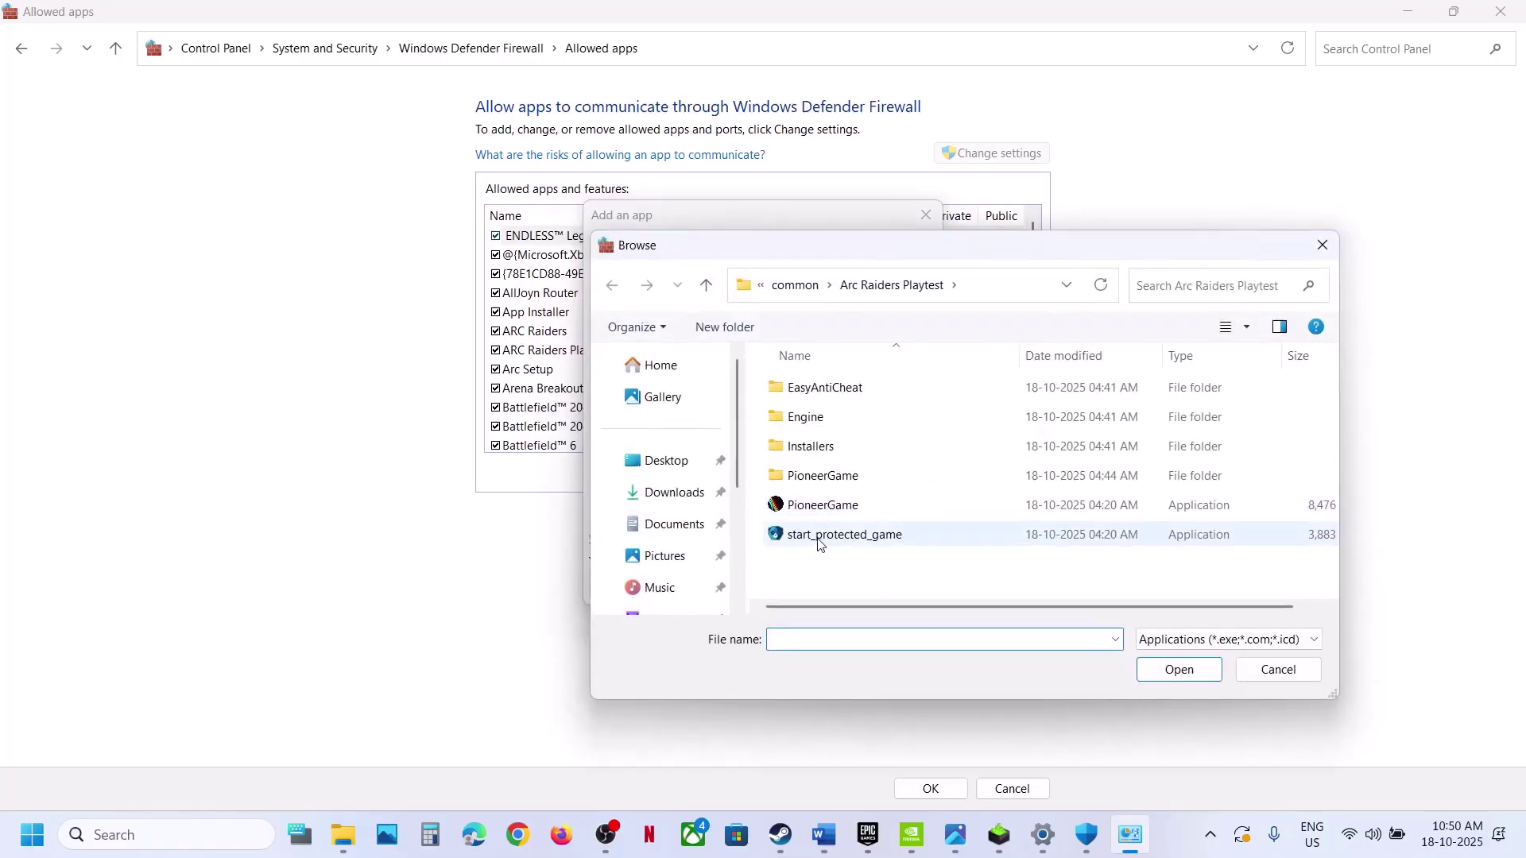
pyautogui.doubleClick(820, 536)
pyautogui.click(825, 588)
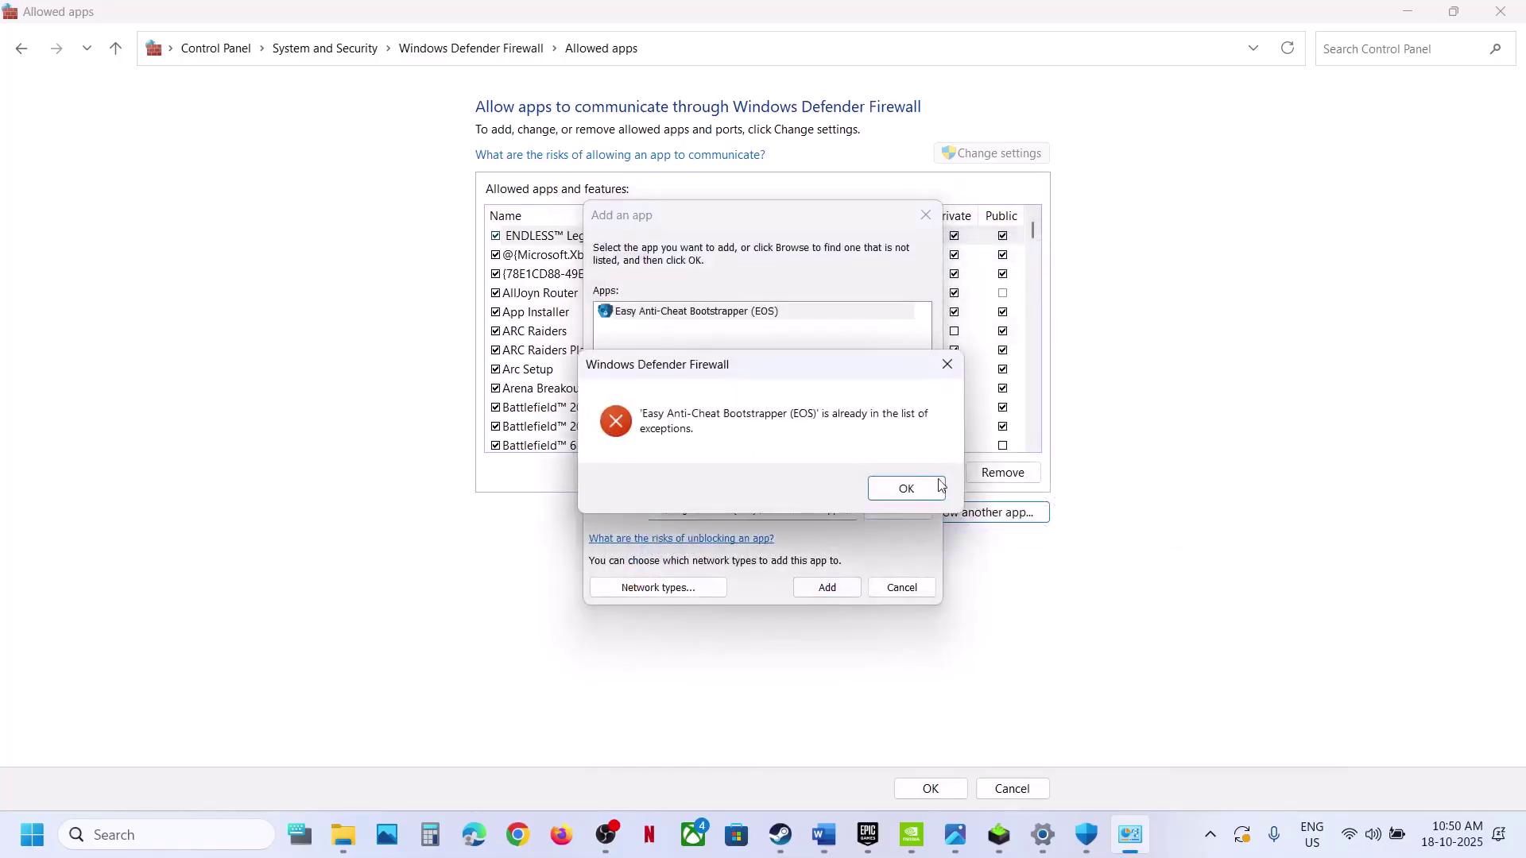
pyautogui.click(928, 484)
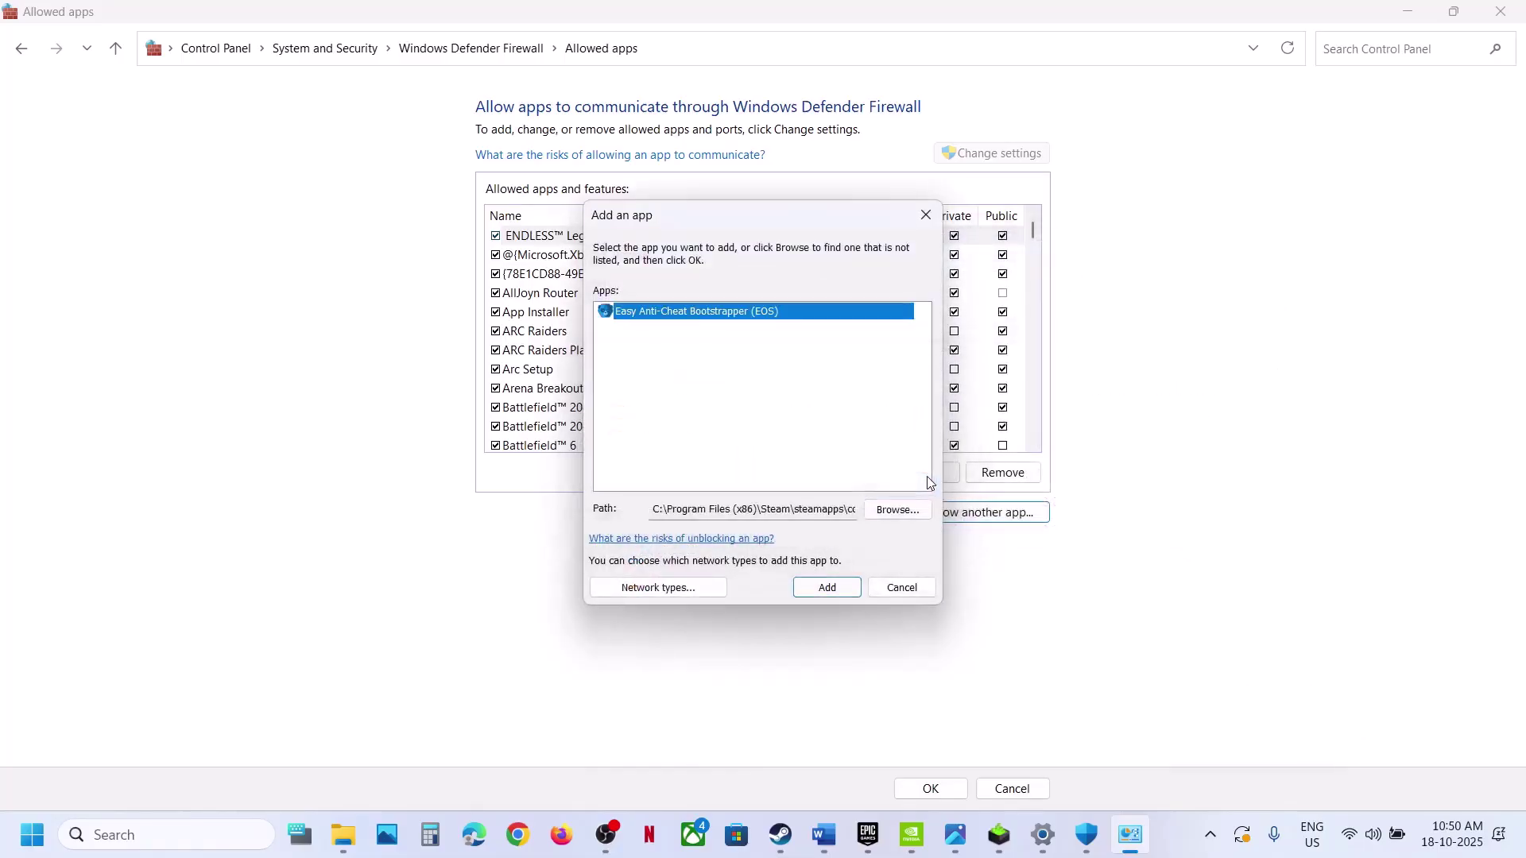
# - Try to add the PioneerGame application from PioneerGame\Binaries\Win64 to the firewall's allowed apps, and leave the app-adding dialog
pyautogui.click(898, 510)
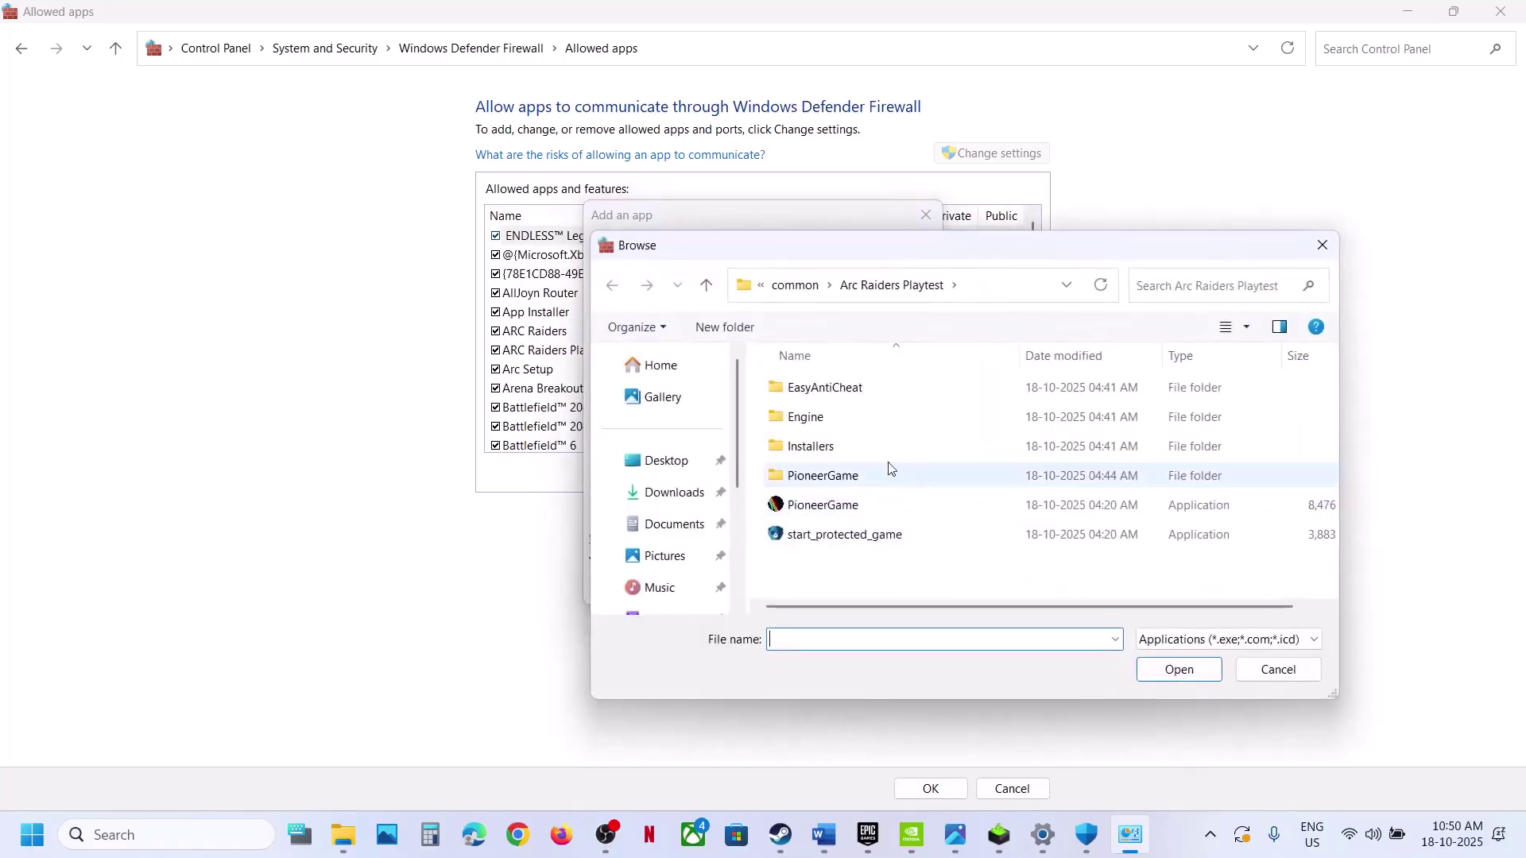
pyautogui.doubleClick(815, 470)
pyautogui.click(814, 390)
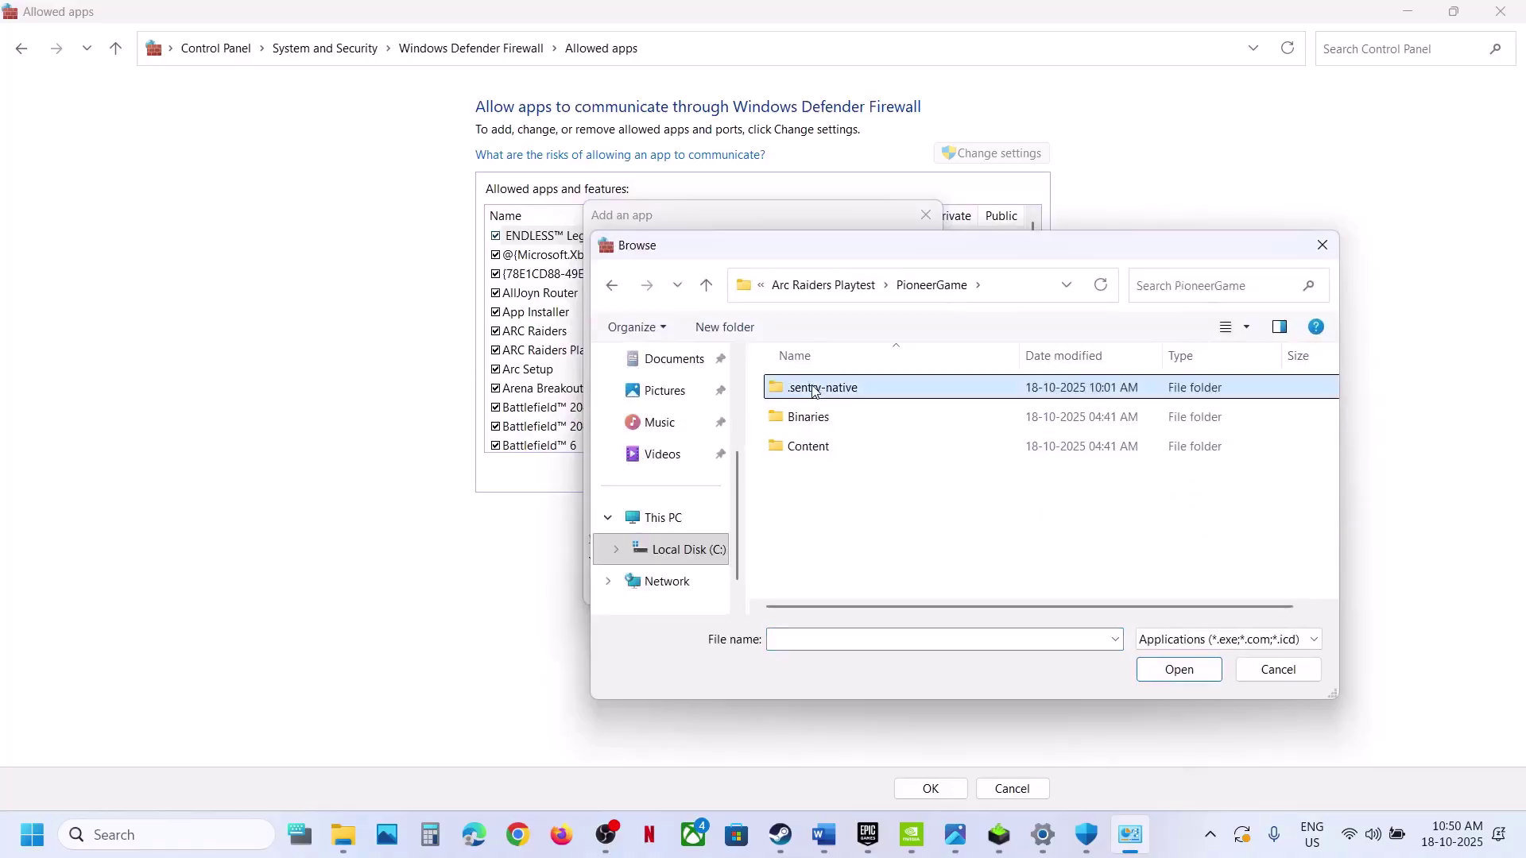
pyautogui.doubleClick(812, 416)
pyautogui.doubleClick(816, 402)
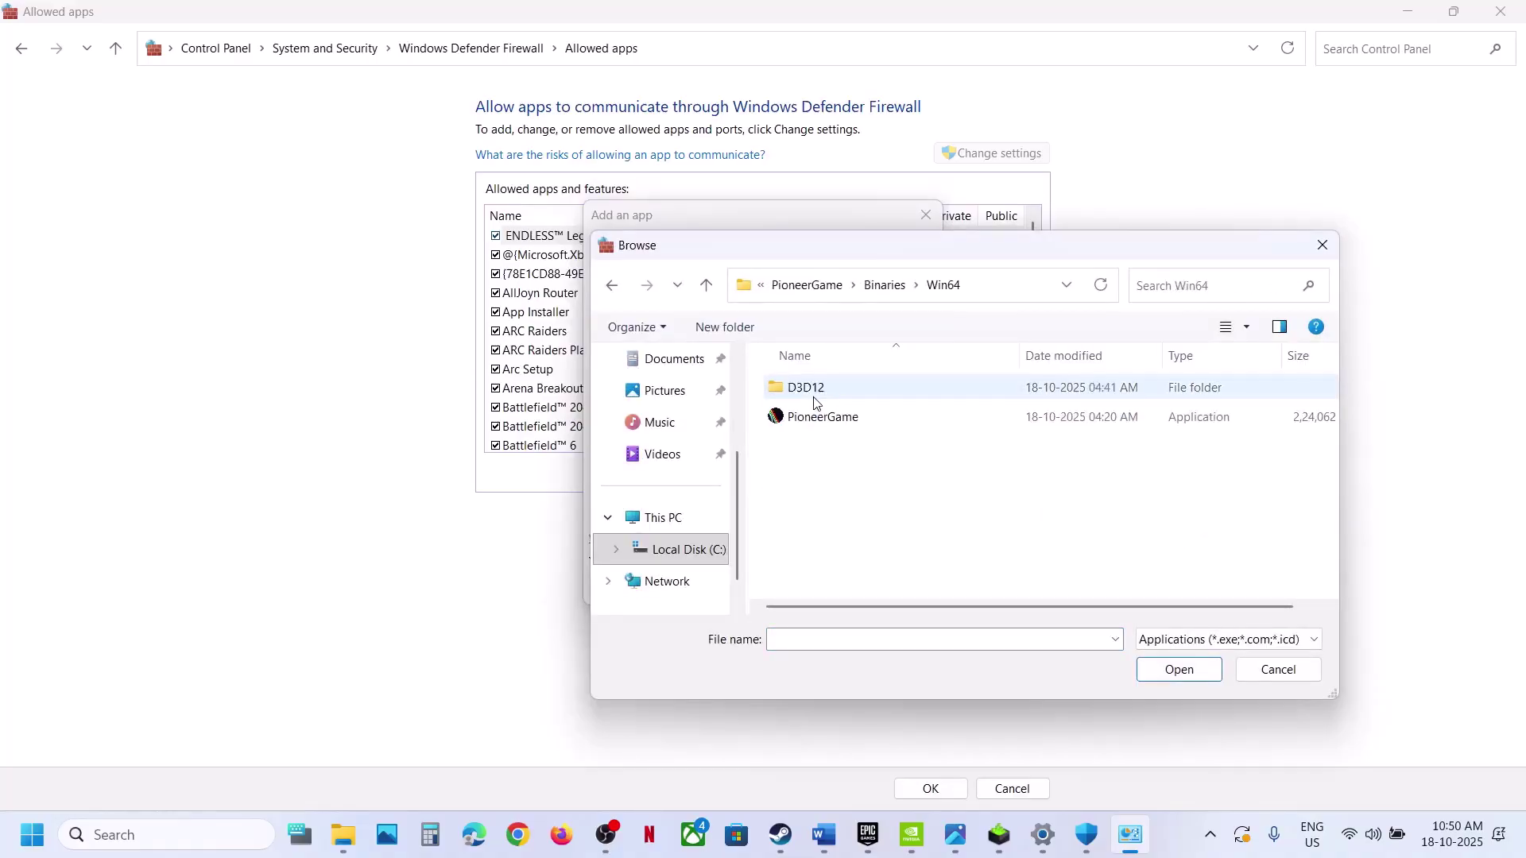
pyautogui.click(816, 417)
pyautogui.click(1182, 672)
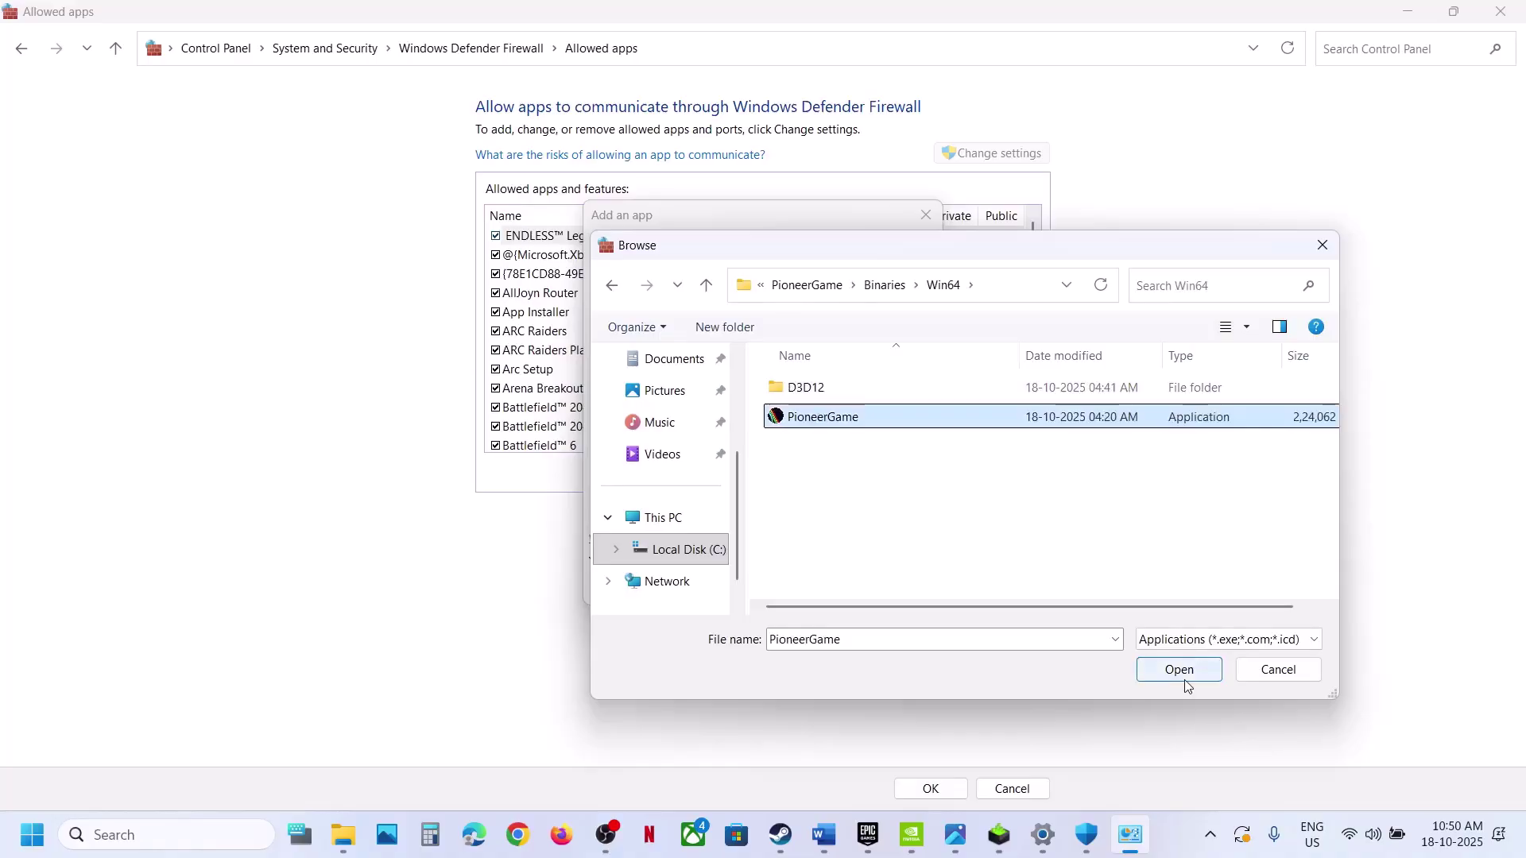
pyautogui.click(814, 595)
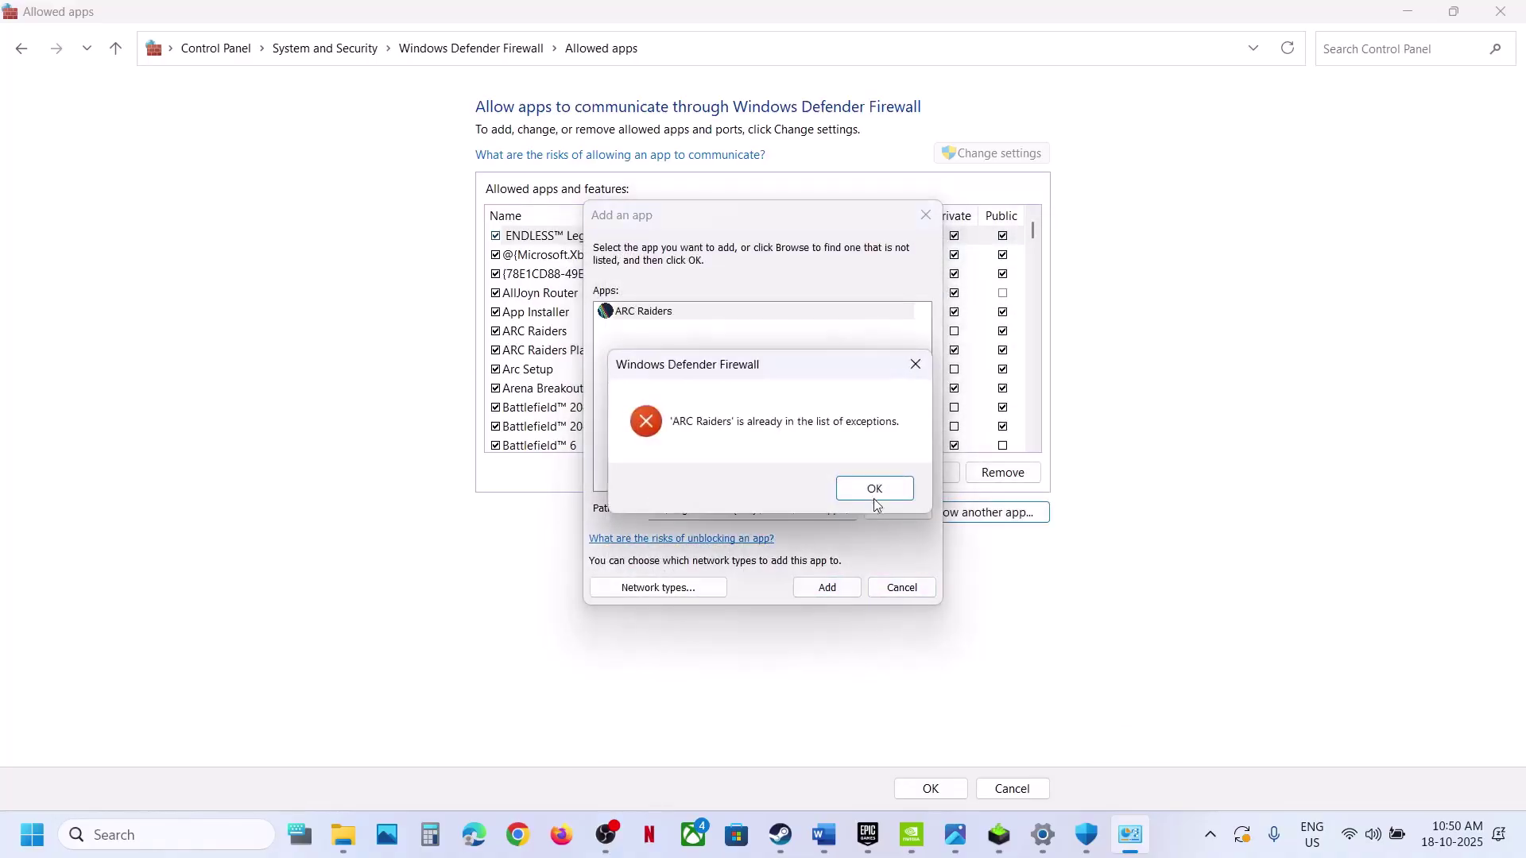
pyautogui.click(874, 488)
pyautogui.click(911, 585)
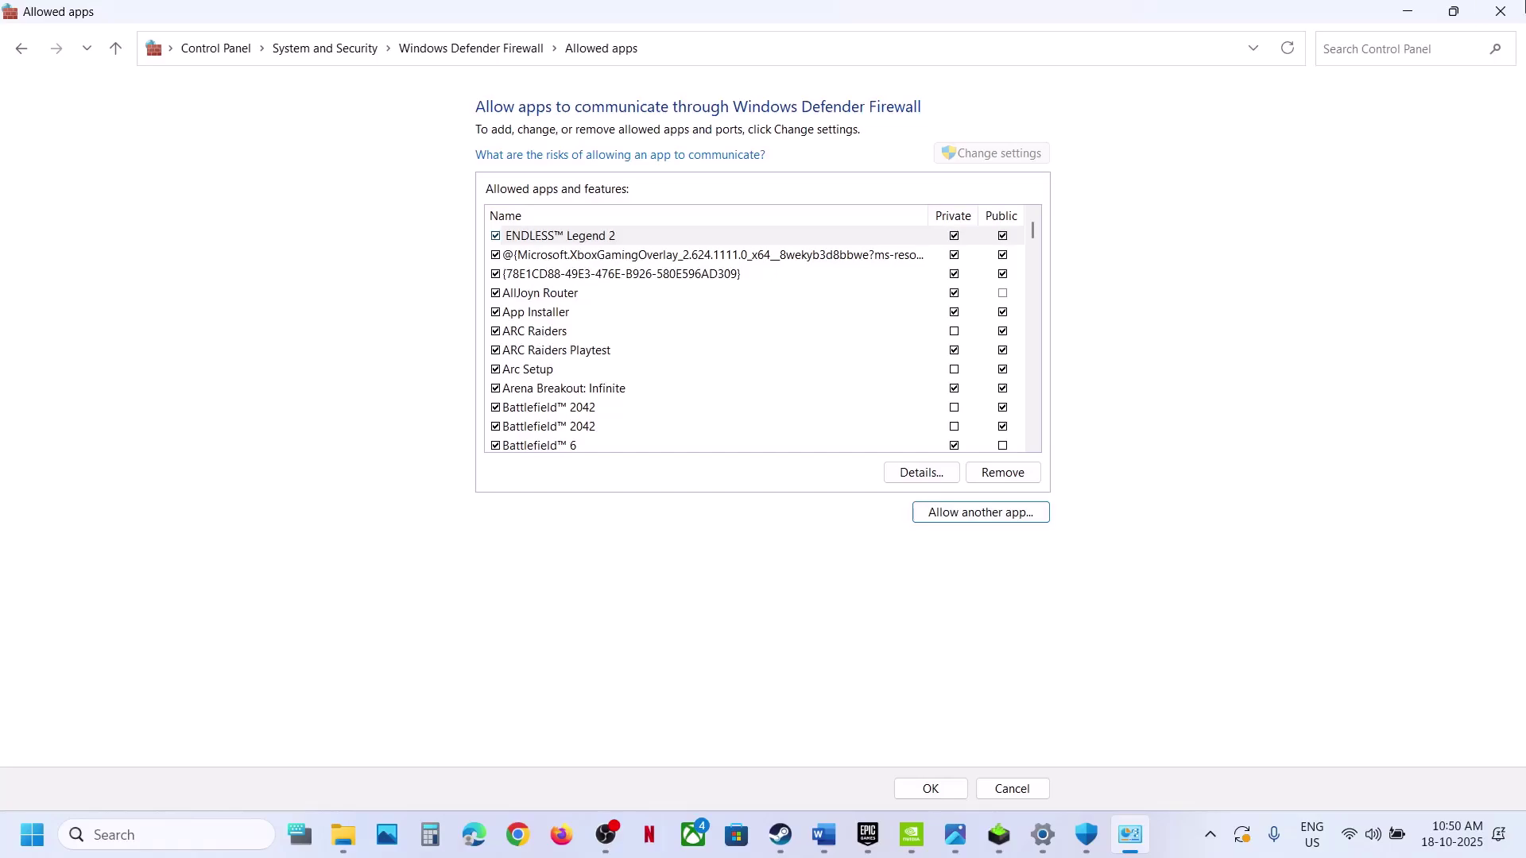
# - Close the firewall's Allowed apps window, Windows Security and Settings
pyautogui.click(1500, 11)
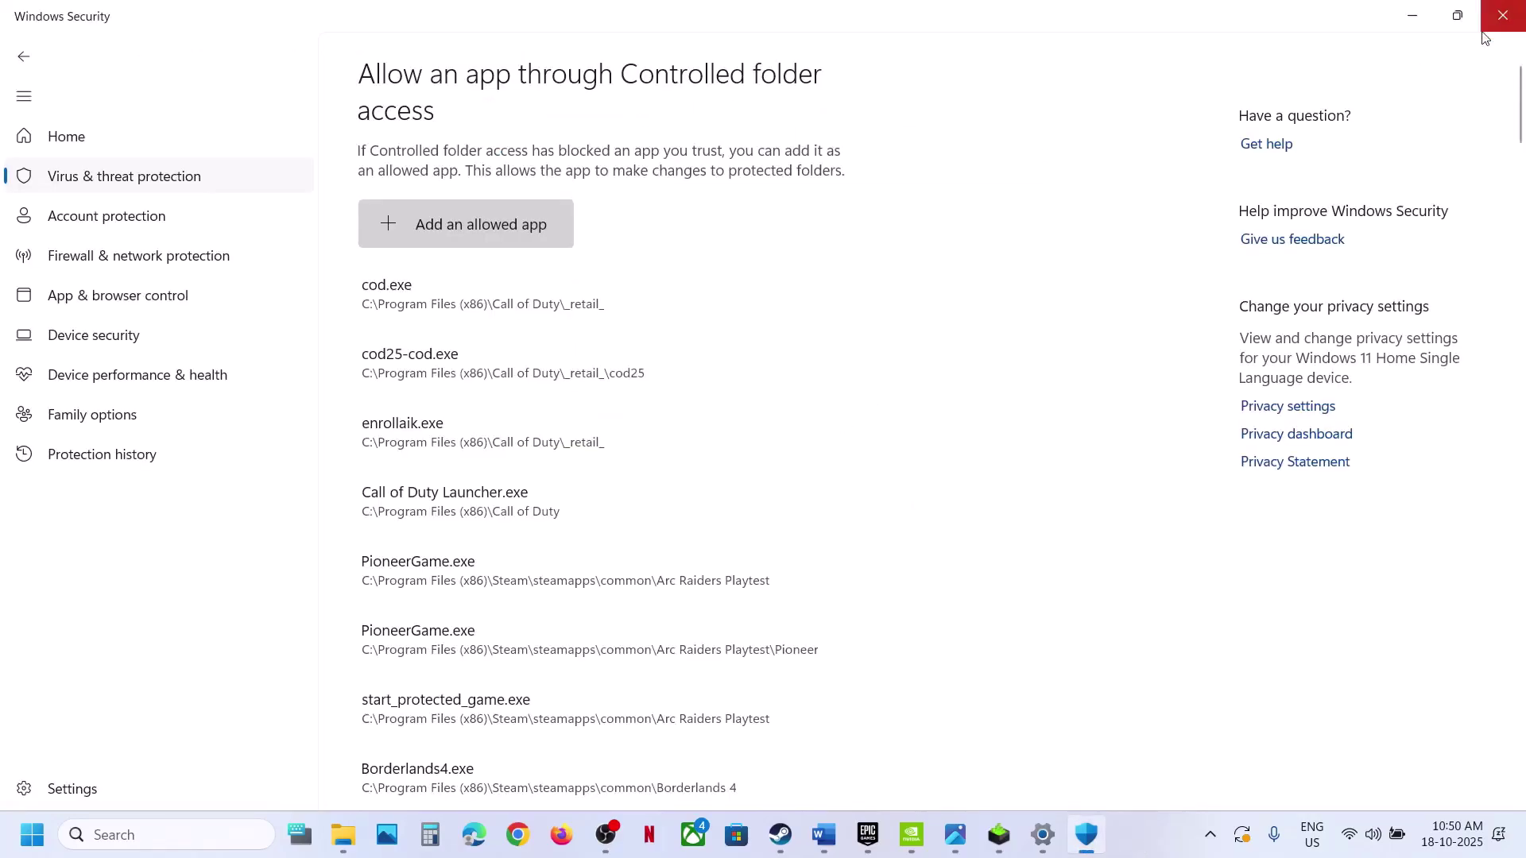
pyautogui.click(1499, 24)
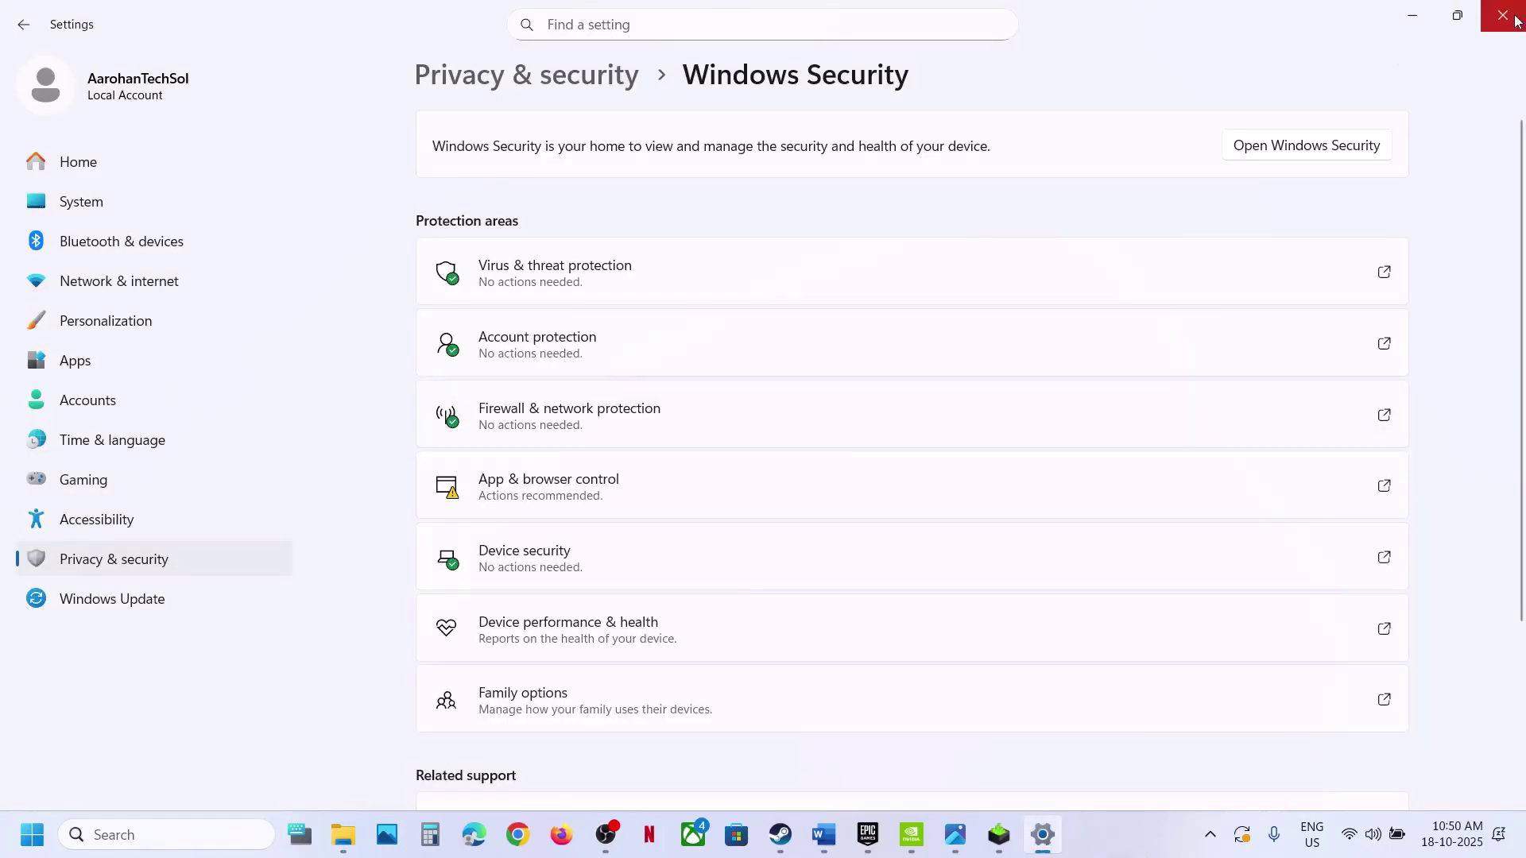
pyautogui.click(1510, 17)
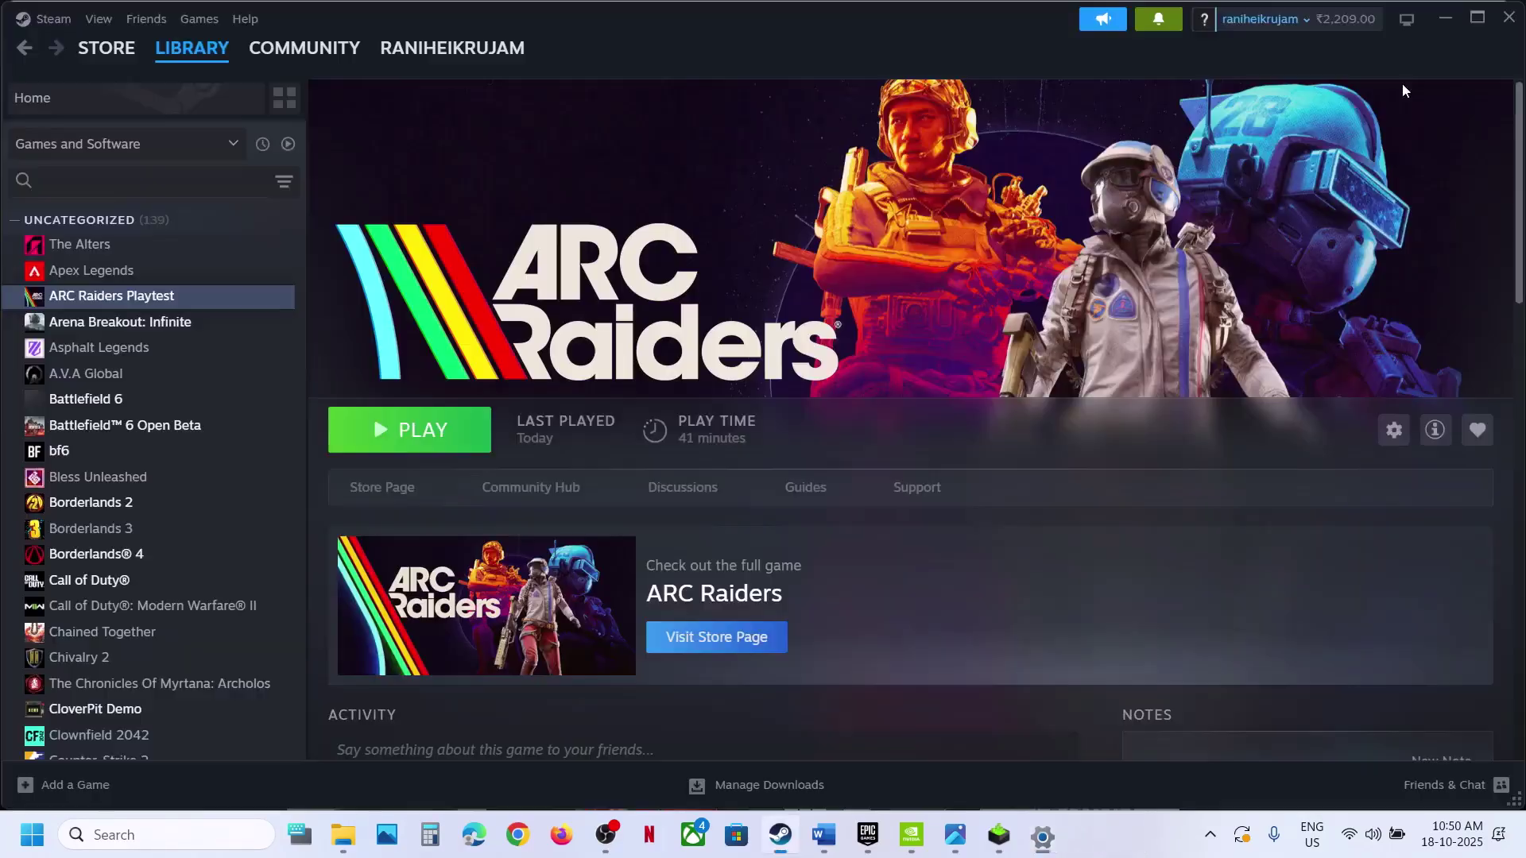
# - Switch to the Word document, review Step 3, and highlight "Start EasyAntiCheat service" in Step 4
pyautogui.click(825, 834)
pyautogui.moveTo(987, 482); pyautogui.dragTo(433, 538)
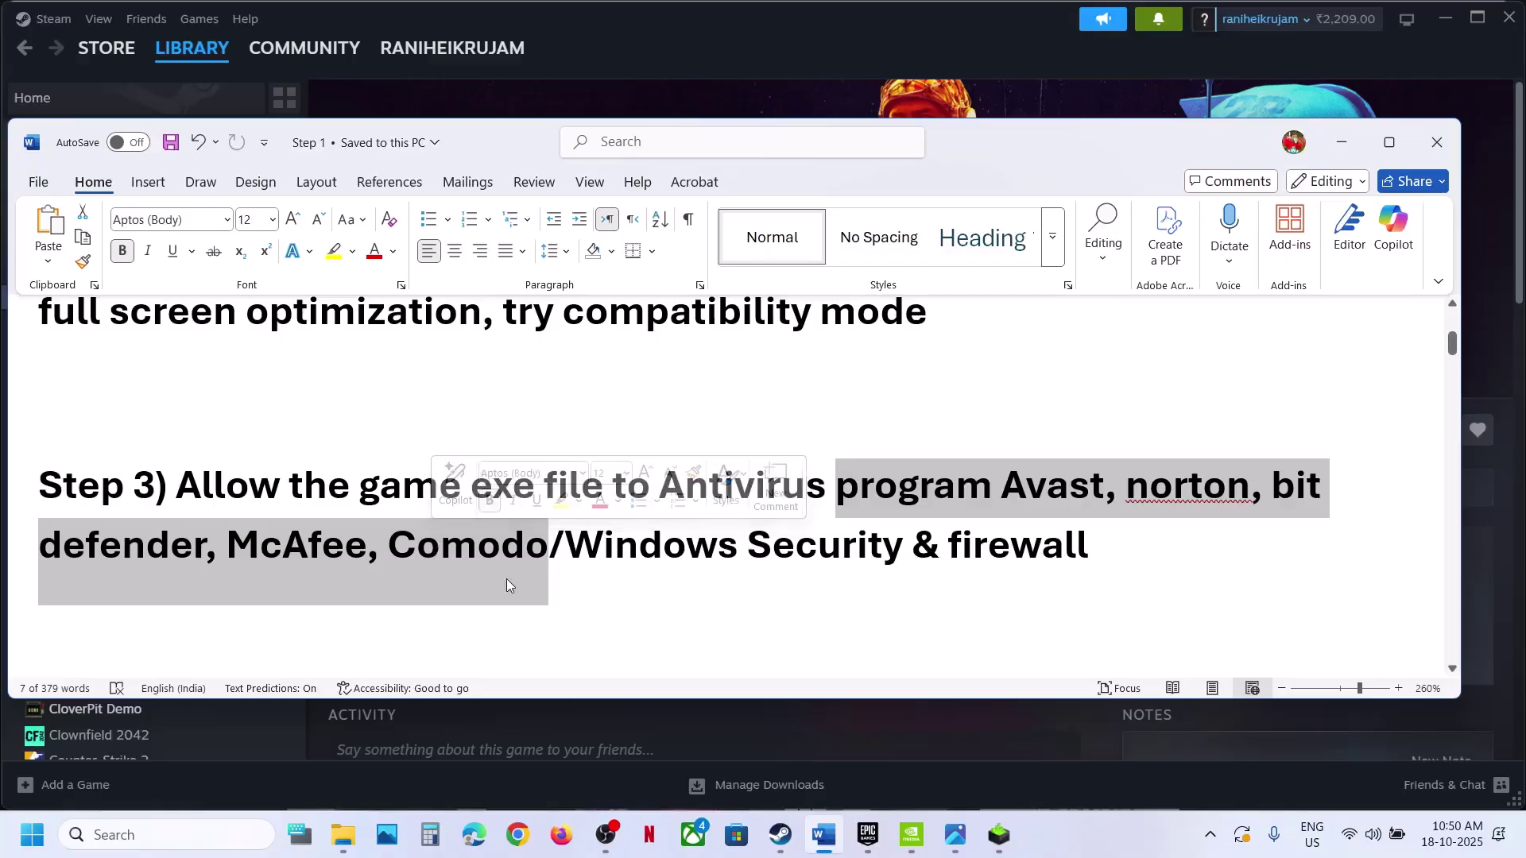
pyautogui.scroll(-3, 508, 578)
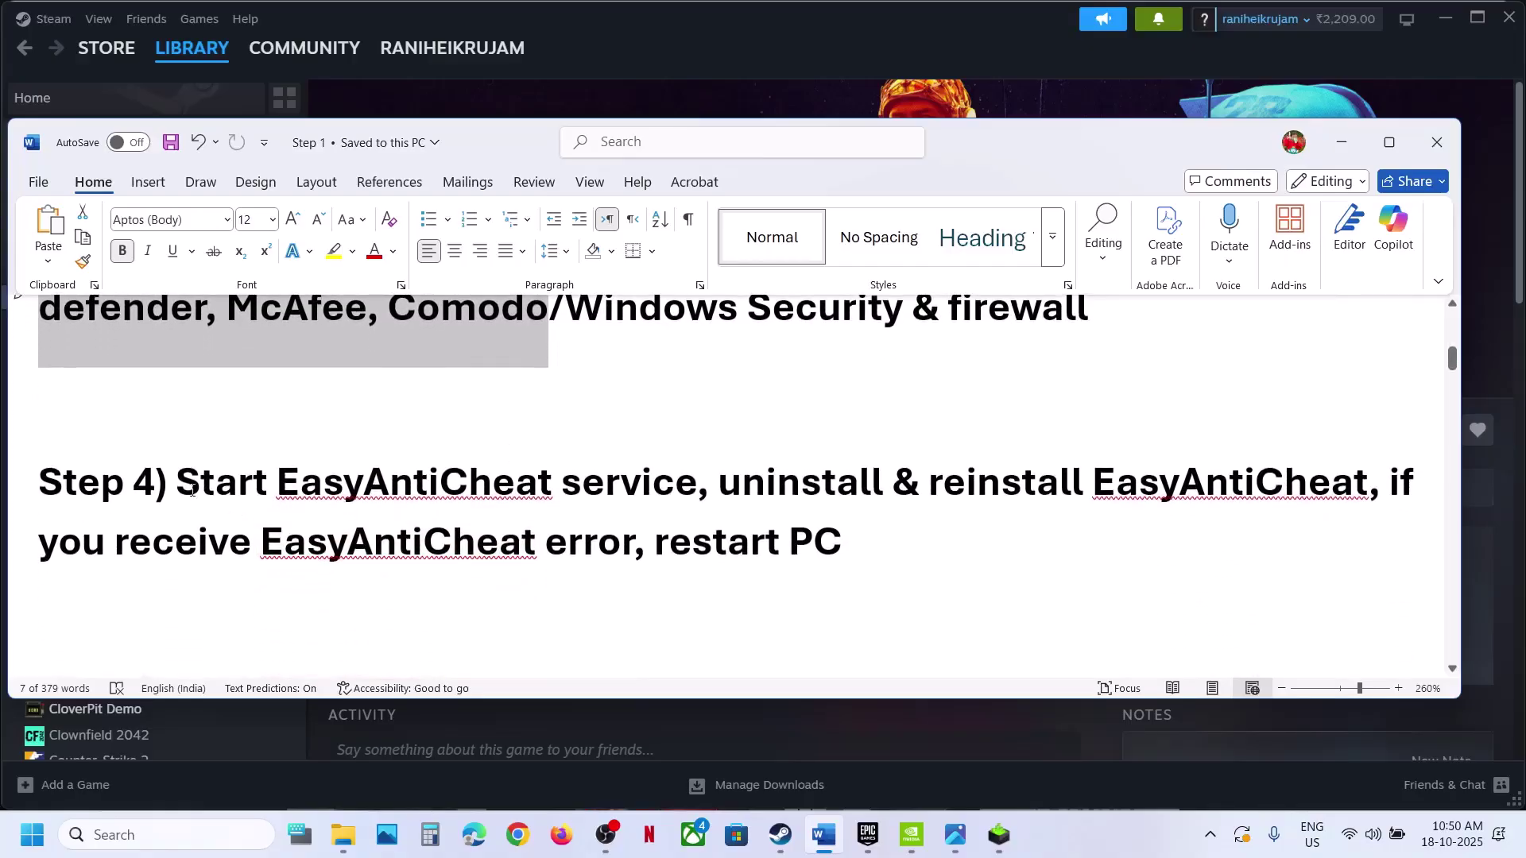
pyautogui.moveTo(175, 483); pyautogui.dragTo(708, 494)
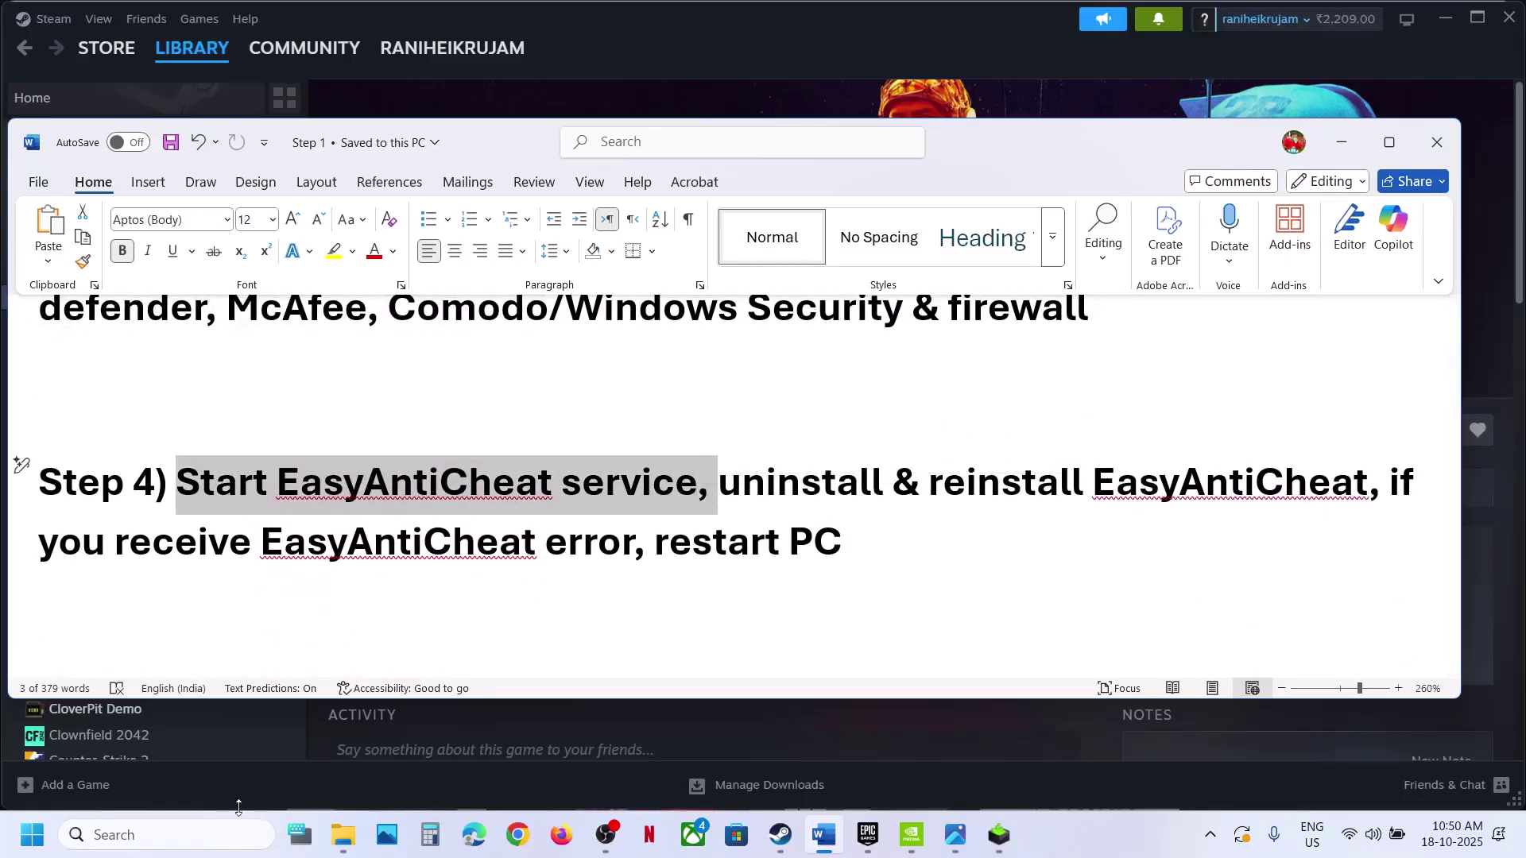
# - Search Windows for "services" and open the Services console
pyautogui.click(191, 836)
pyautogui.write('servic')
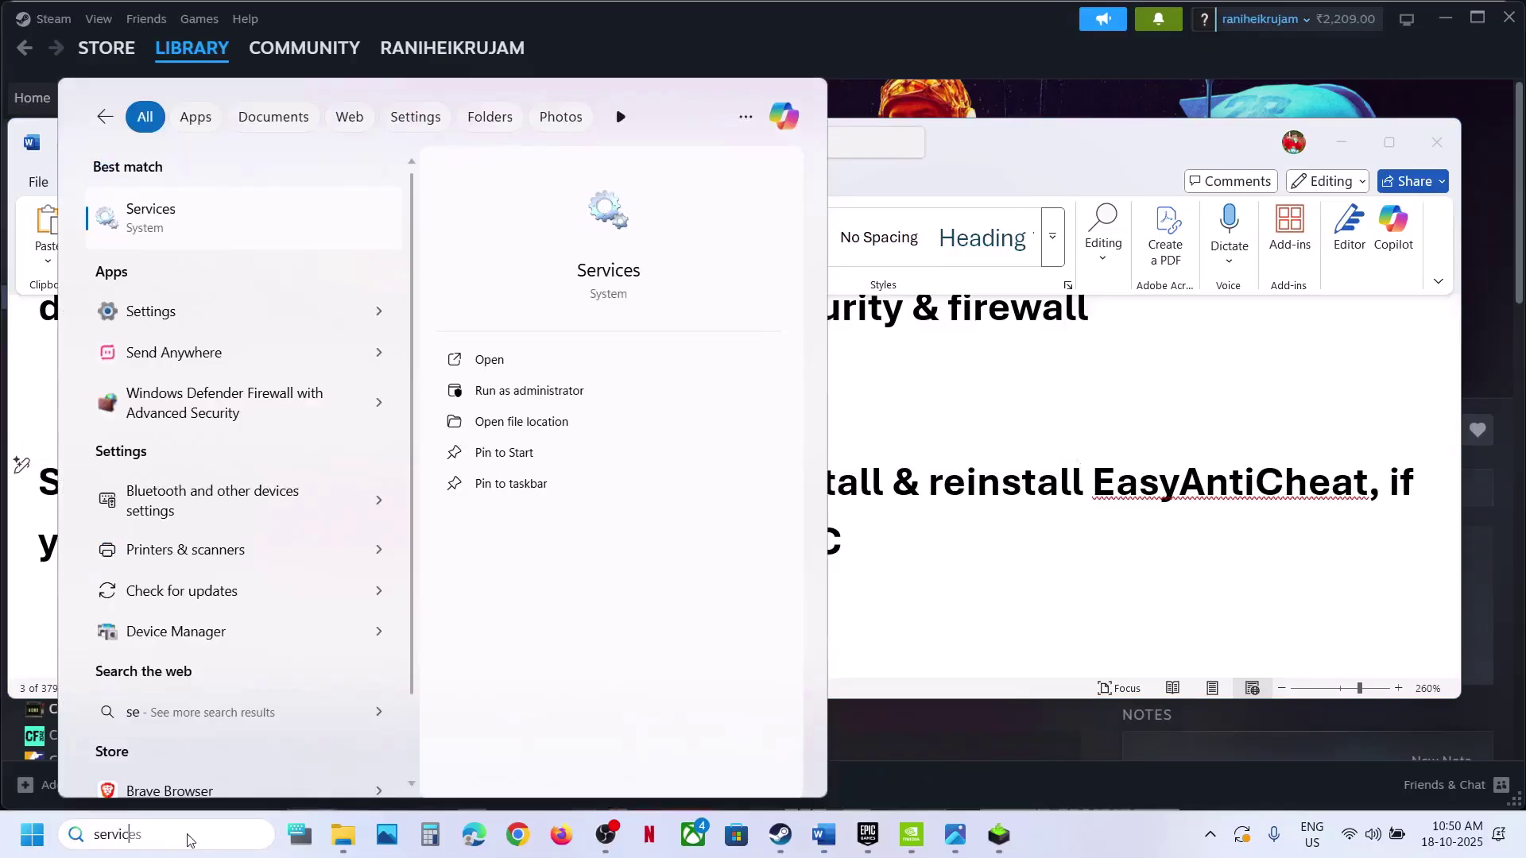
pyautogui.write('es')
pyautogui.press('Return')
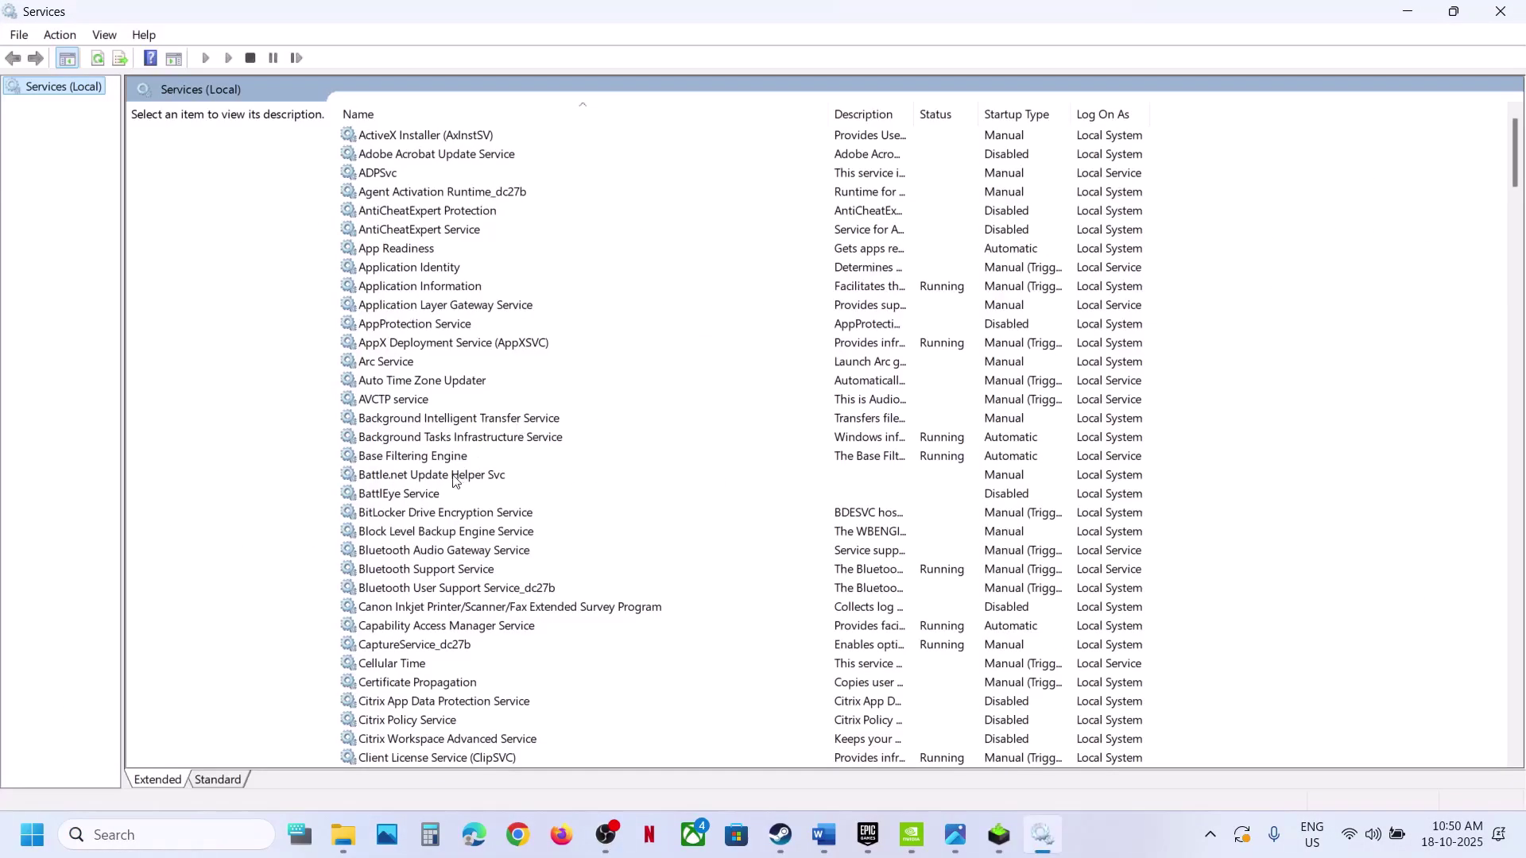
# - Find the Easy Anti-Cheat (Epic Online Services) service in the list and try to start it
pyautogui.click(454, 476)
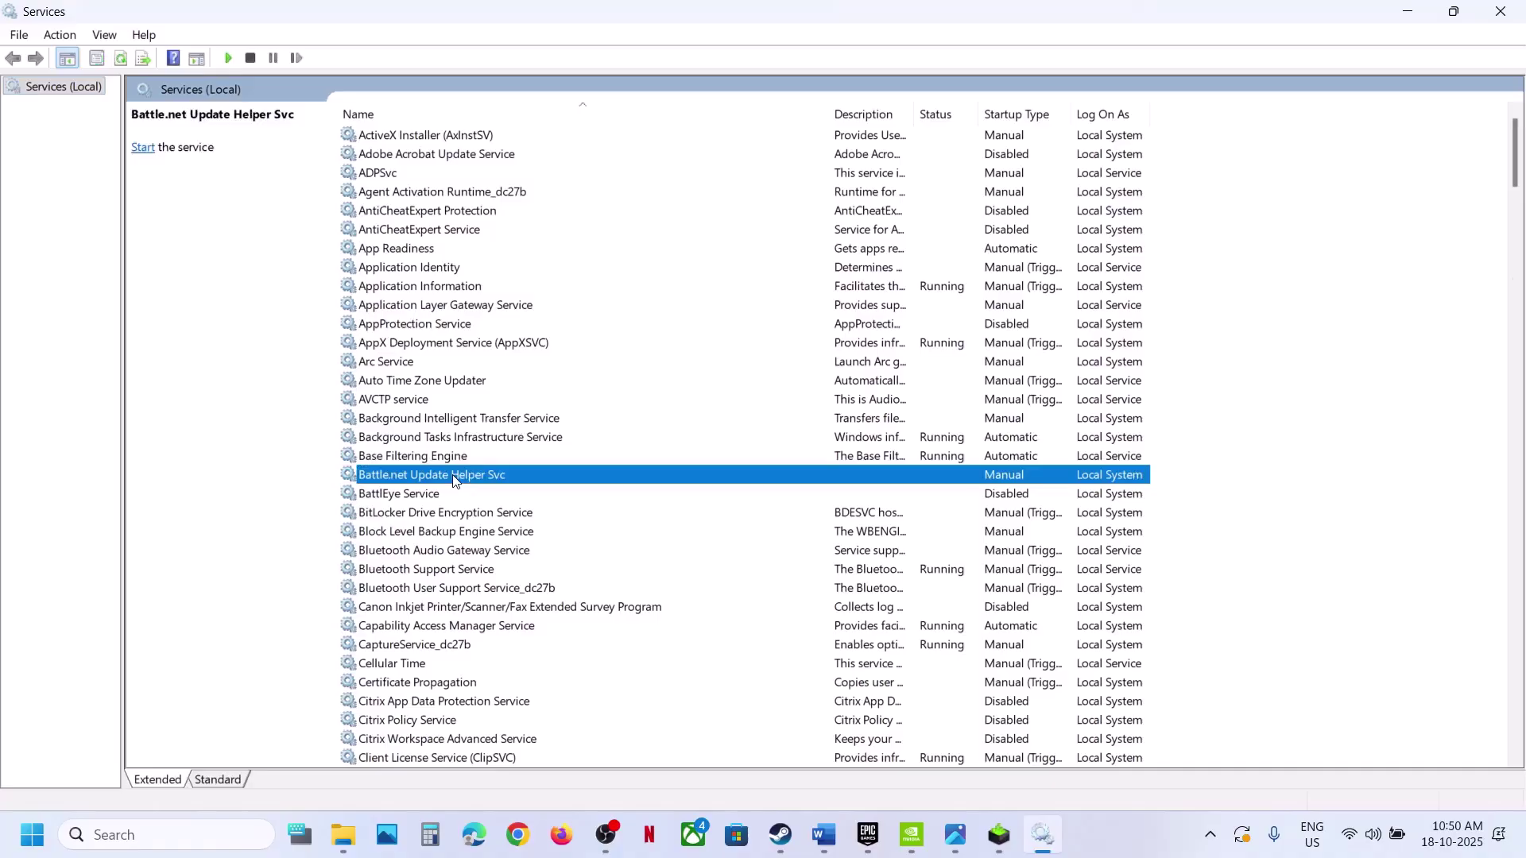
pyautogui.press('e')
pyautogui.scroll(2, 499, 189)
pyautogui.click(417, 293)
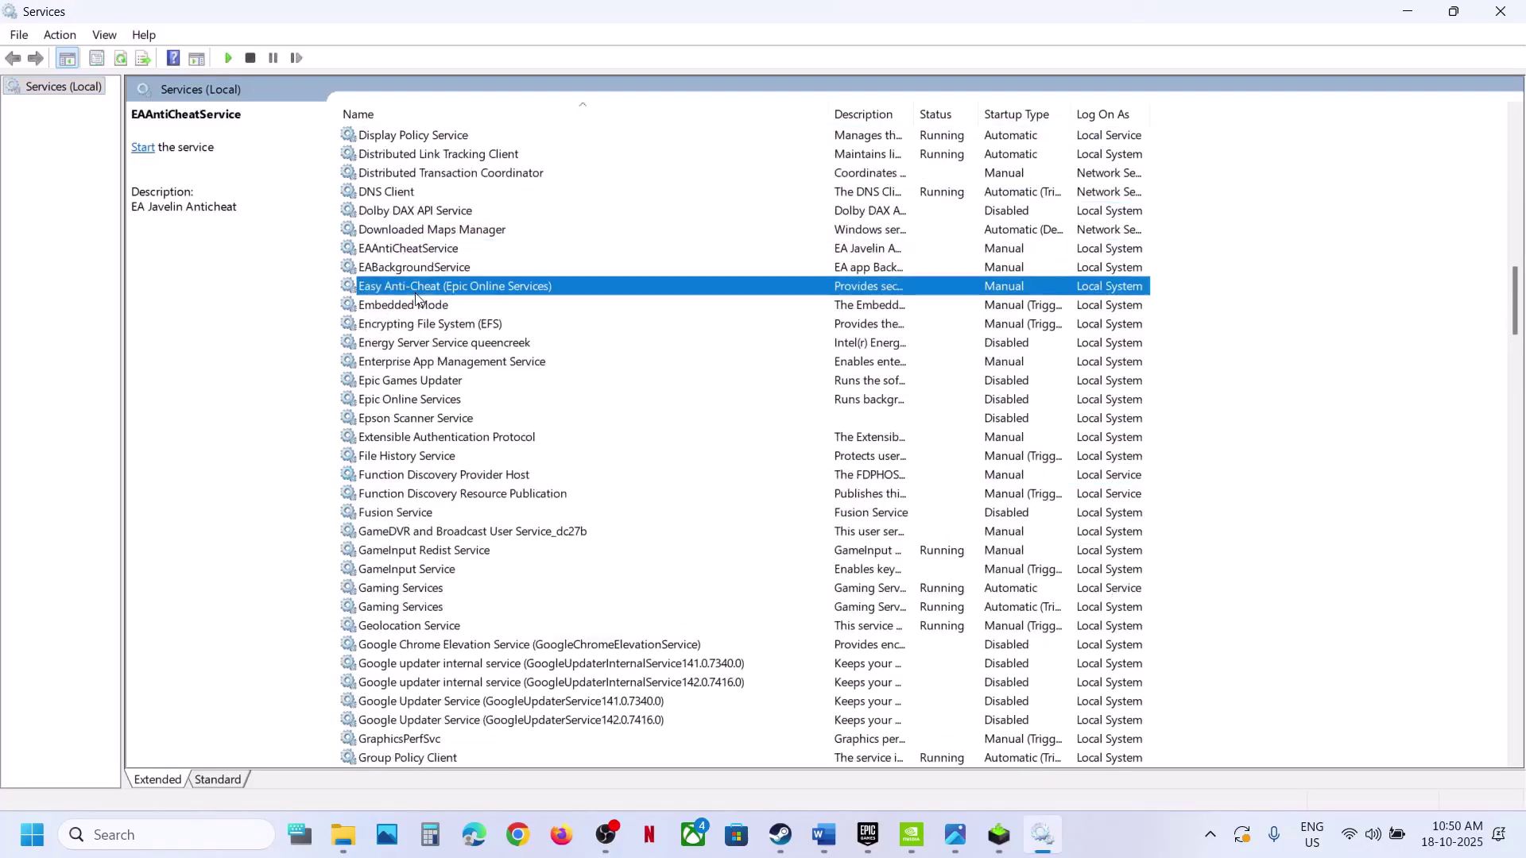
pyautogui.rightClick(447, 295)
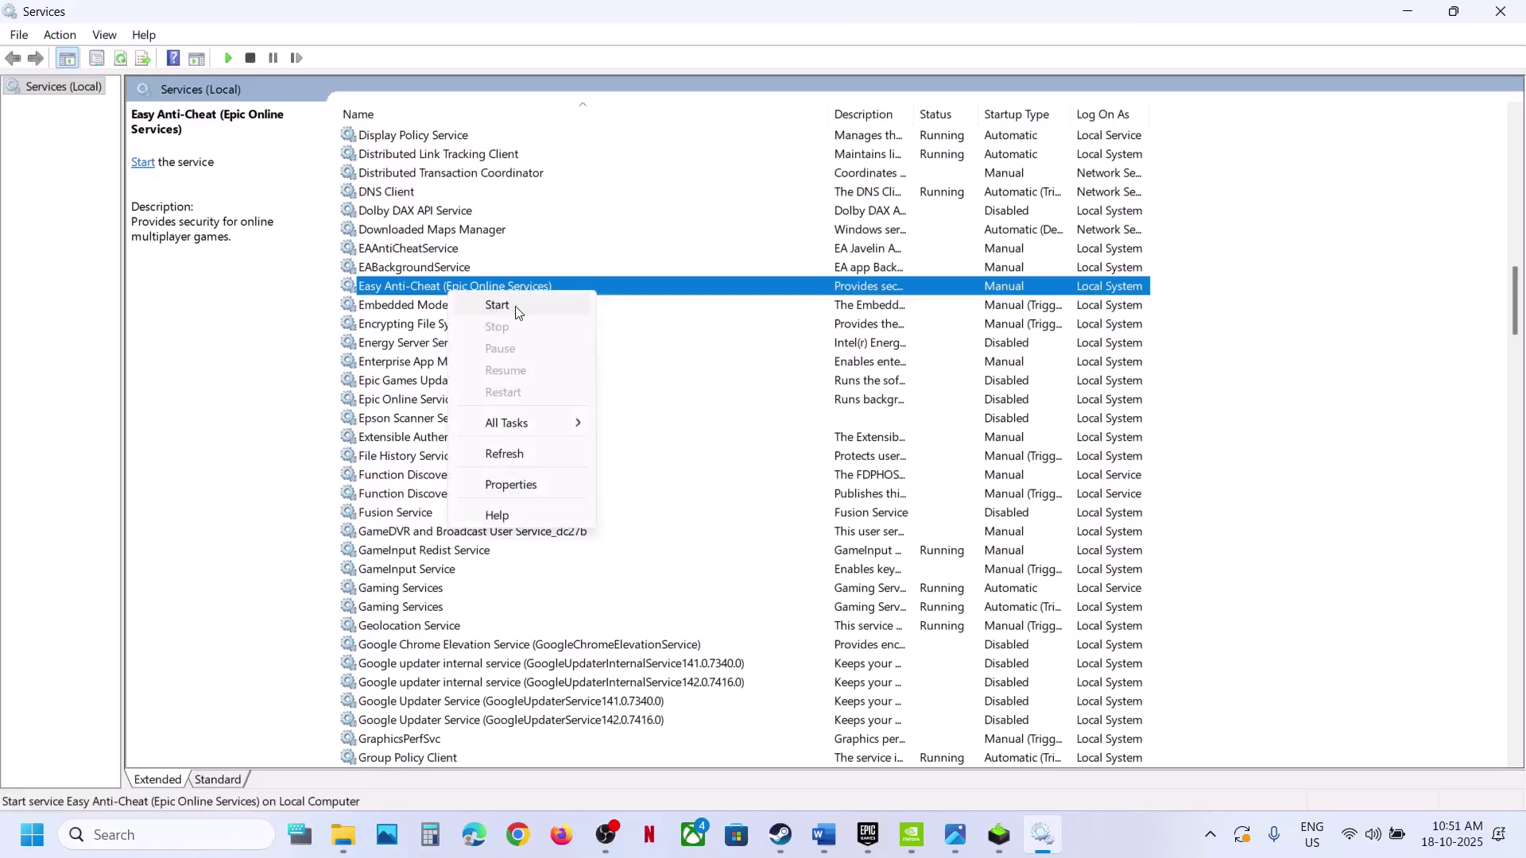
pyautogui.click(499, 306)
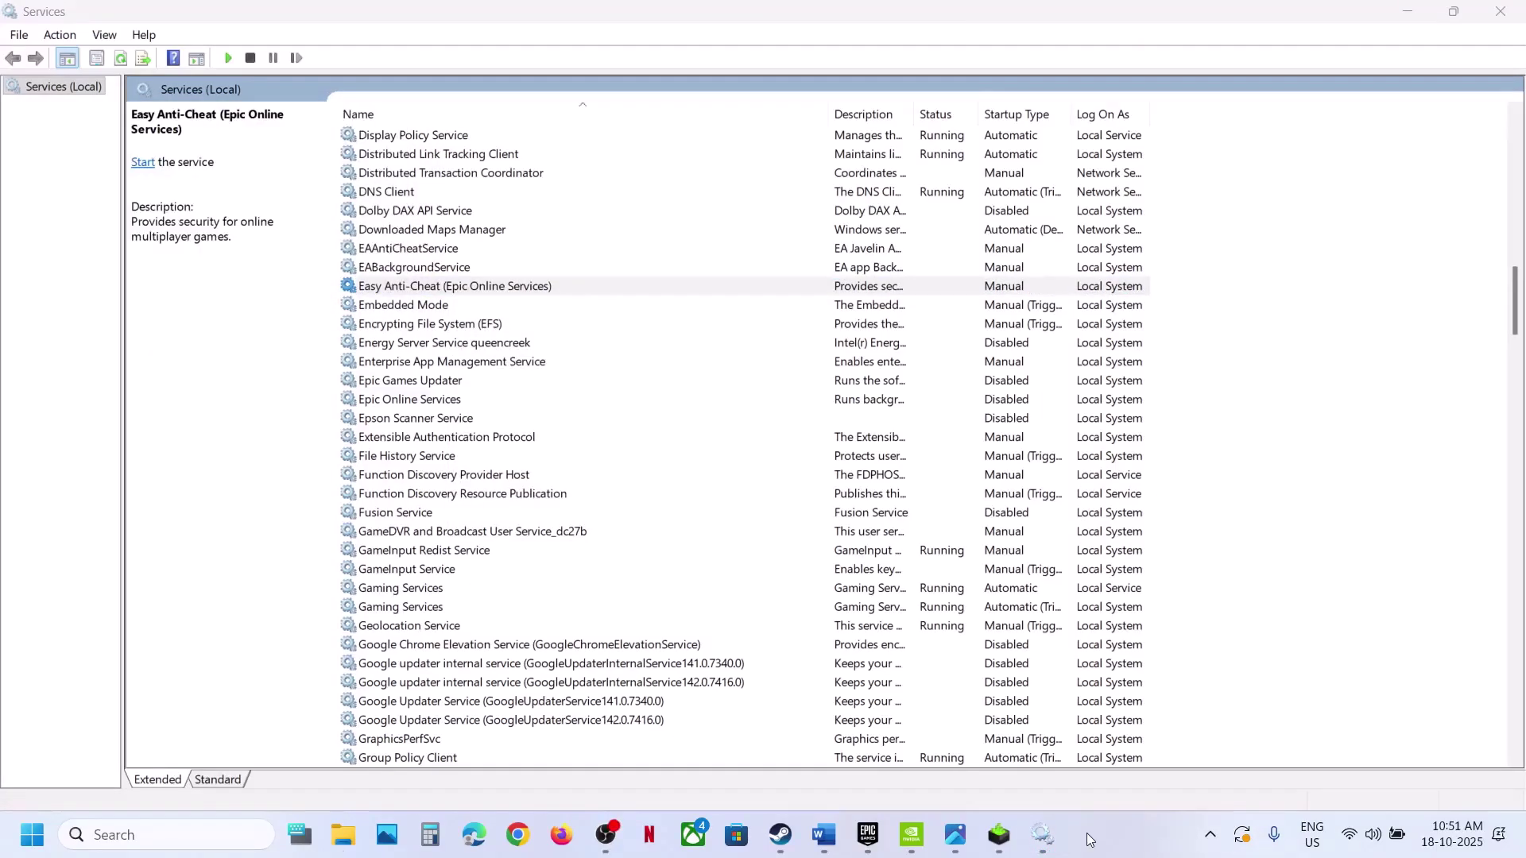
# - Set the startup type of the Easy Anti-Cheat (Epic Online Services) service to Automatic and apply it
pyautogui.doubleClick(597, 288)
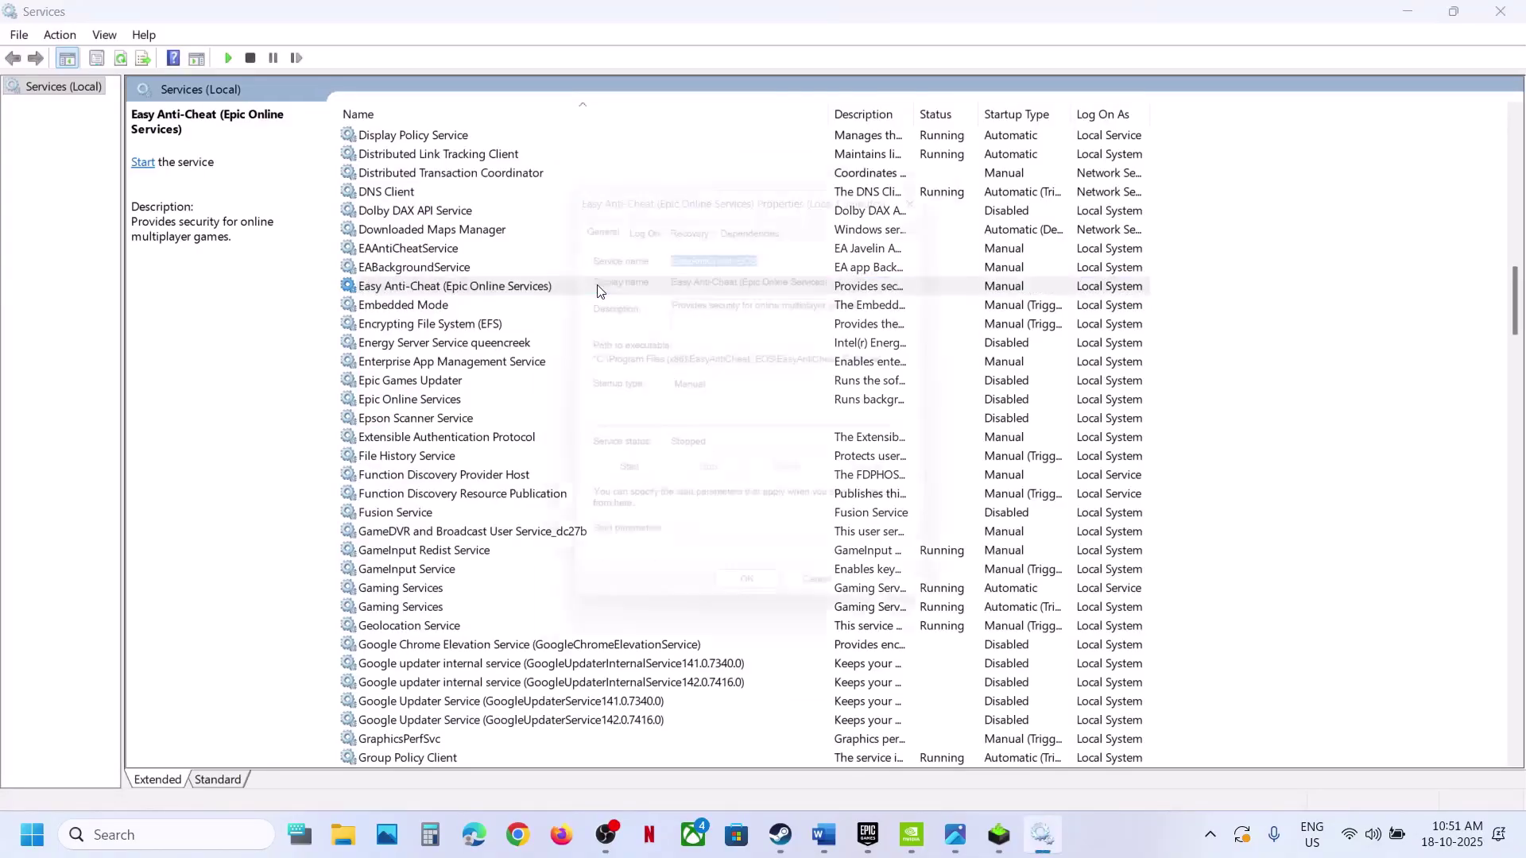
pyautogui.click(732, 394)
pyautogui.click(731, 421)
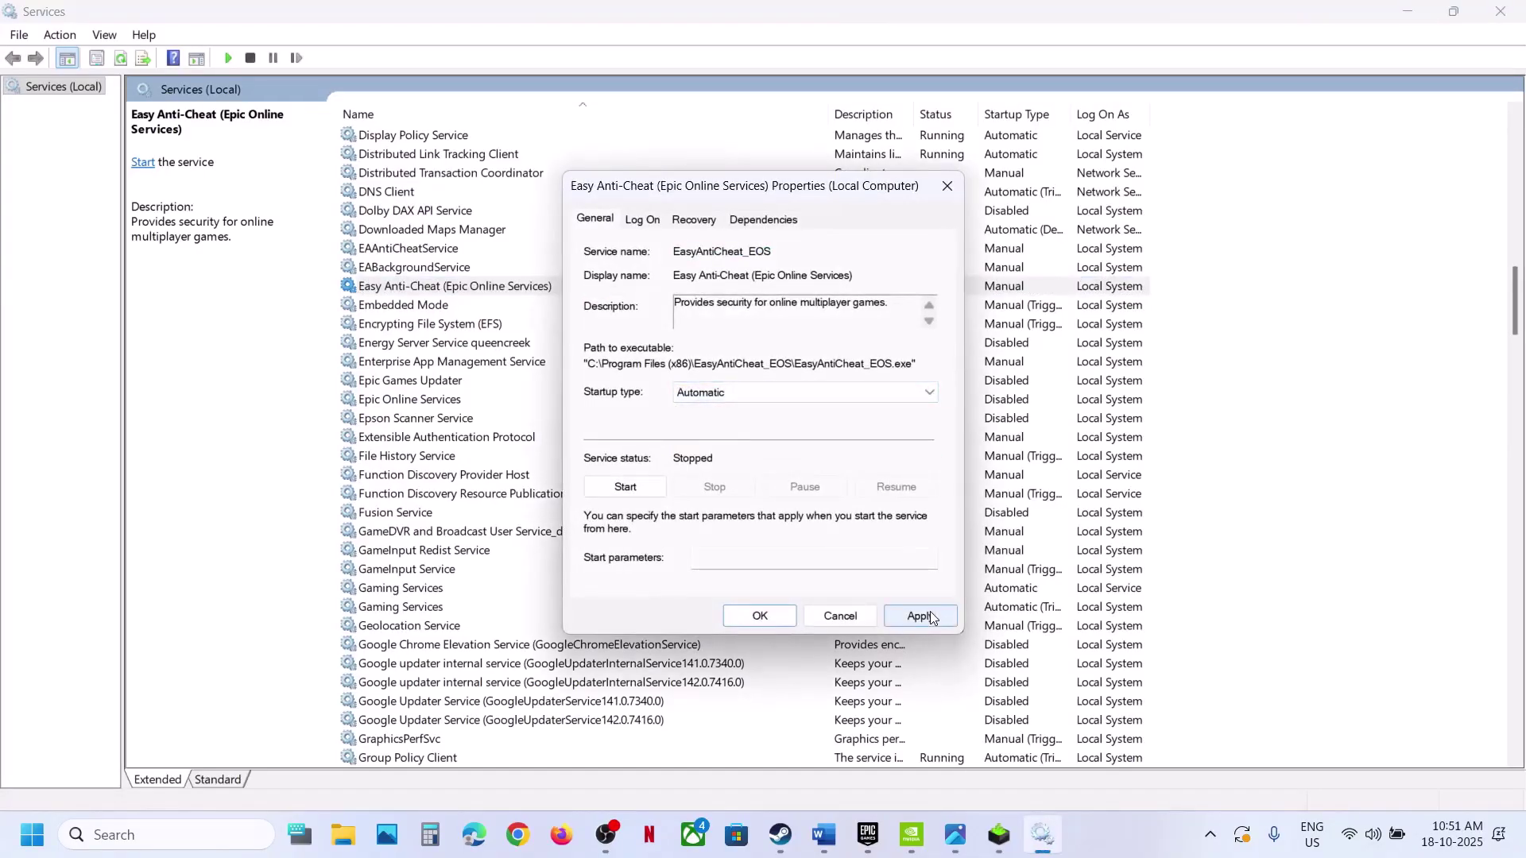
pyautogui.click(922, 617)
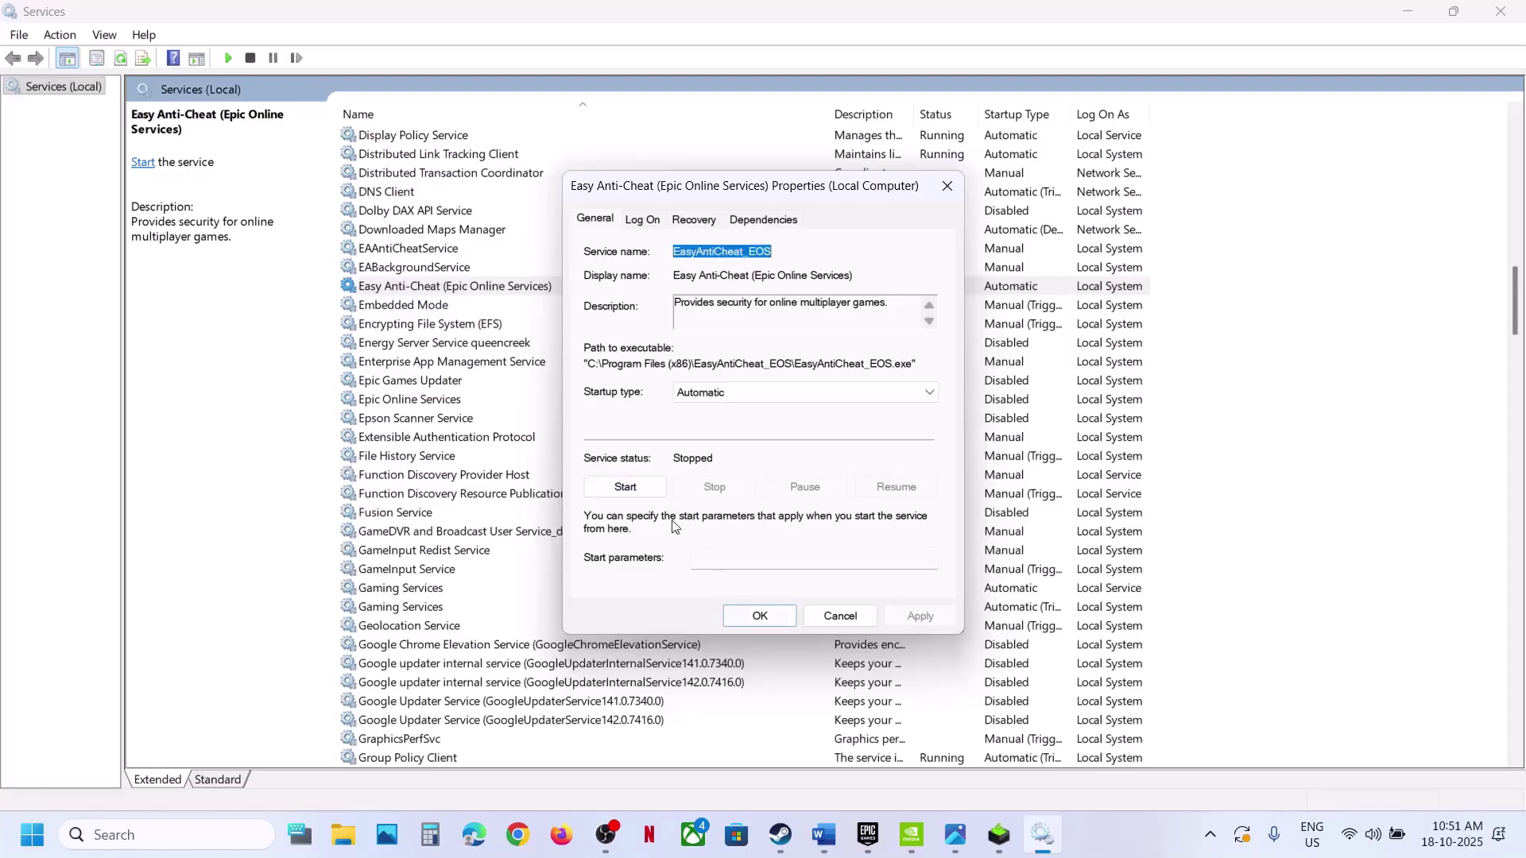
pyautogui.click(759, 616)
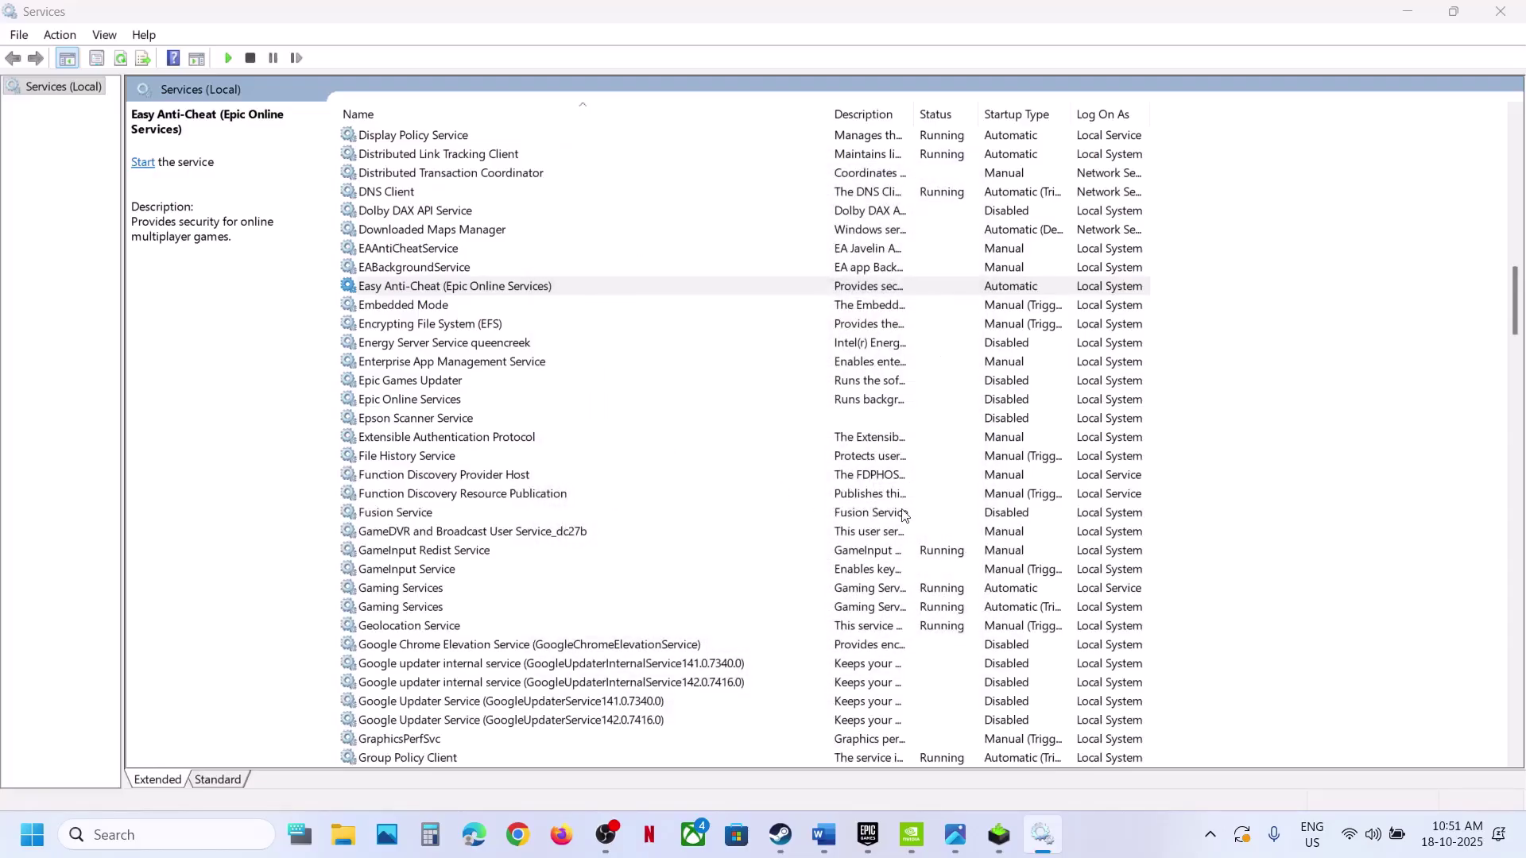
# - Switch to the Word document and highlight the "uninstall & reinstall EasyAntiCheat" instruction in Step 4
pyautogui.click(825, 833)
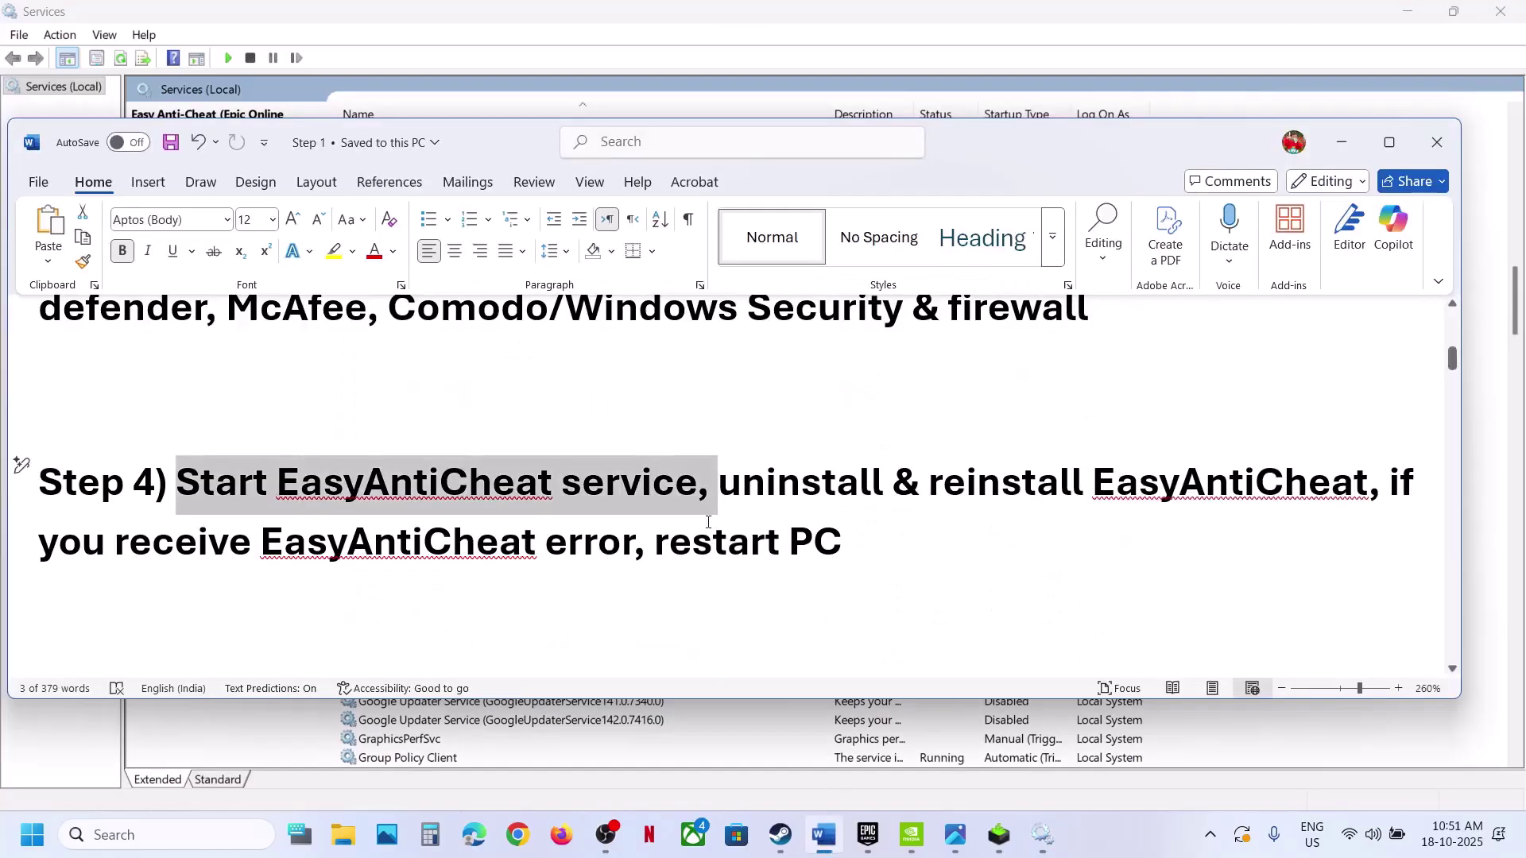
pyautogui.moveTo(747, 480); pyautogui.dragTo(1331, 475)
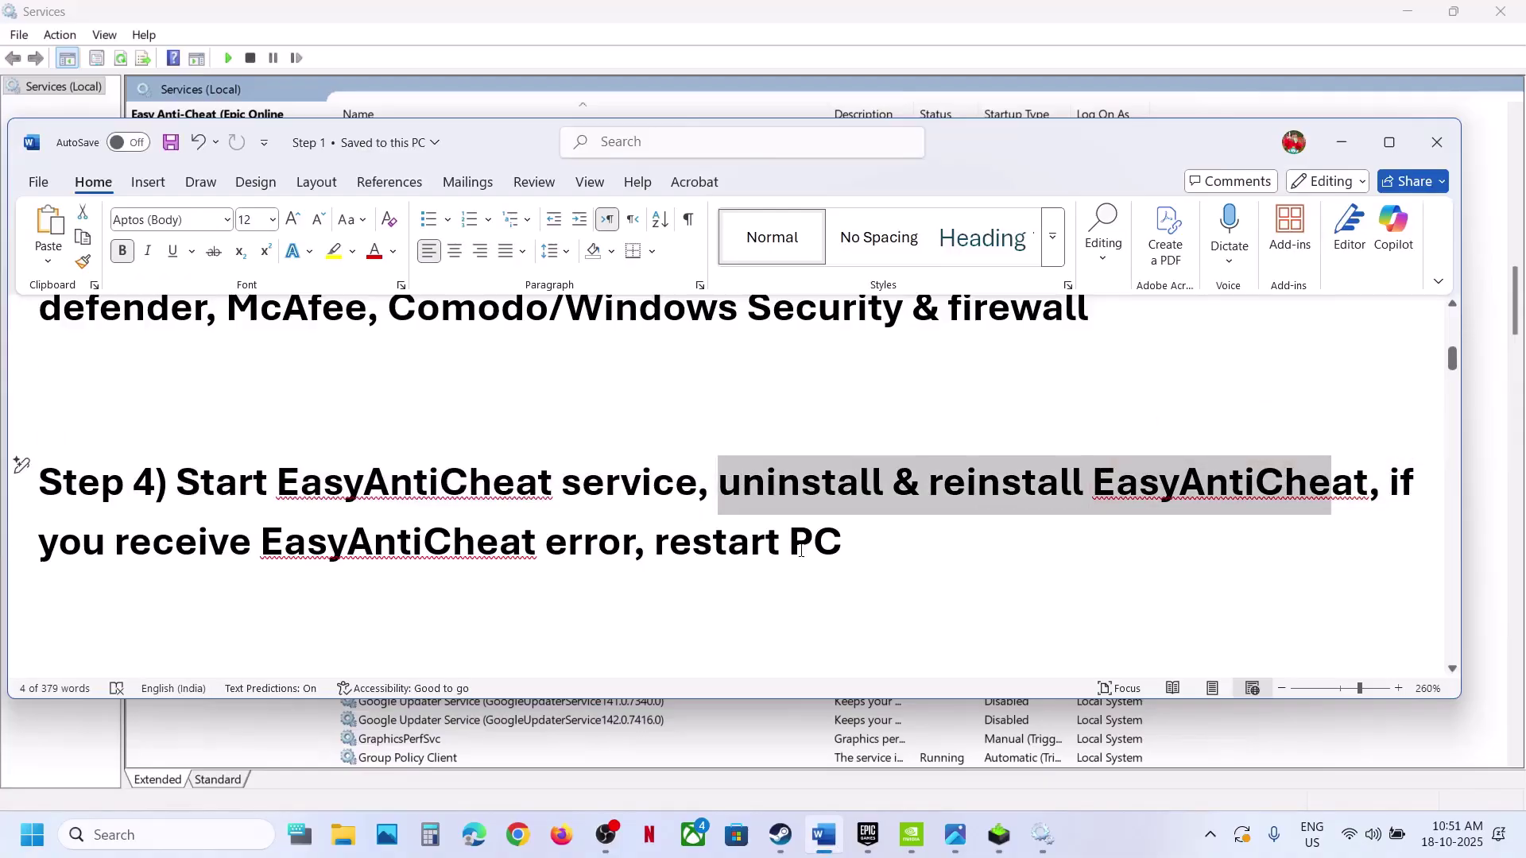
# - Switch to Steam, browse the local files of ARC Raiders Playtest, and open the Installers folder
pyautogui.click(780, 835)
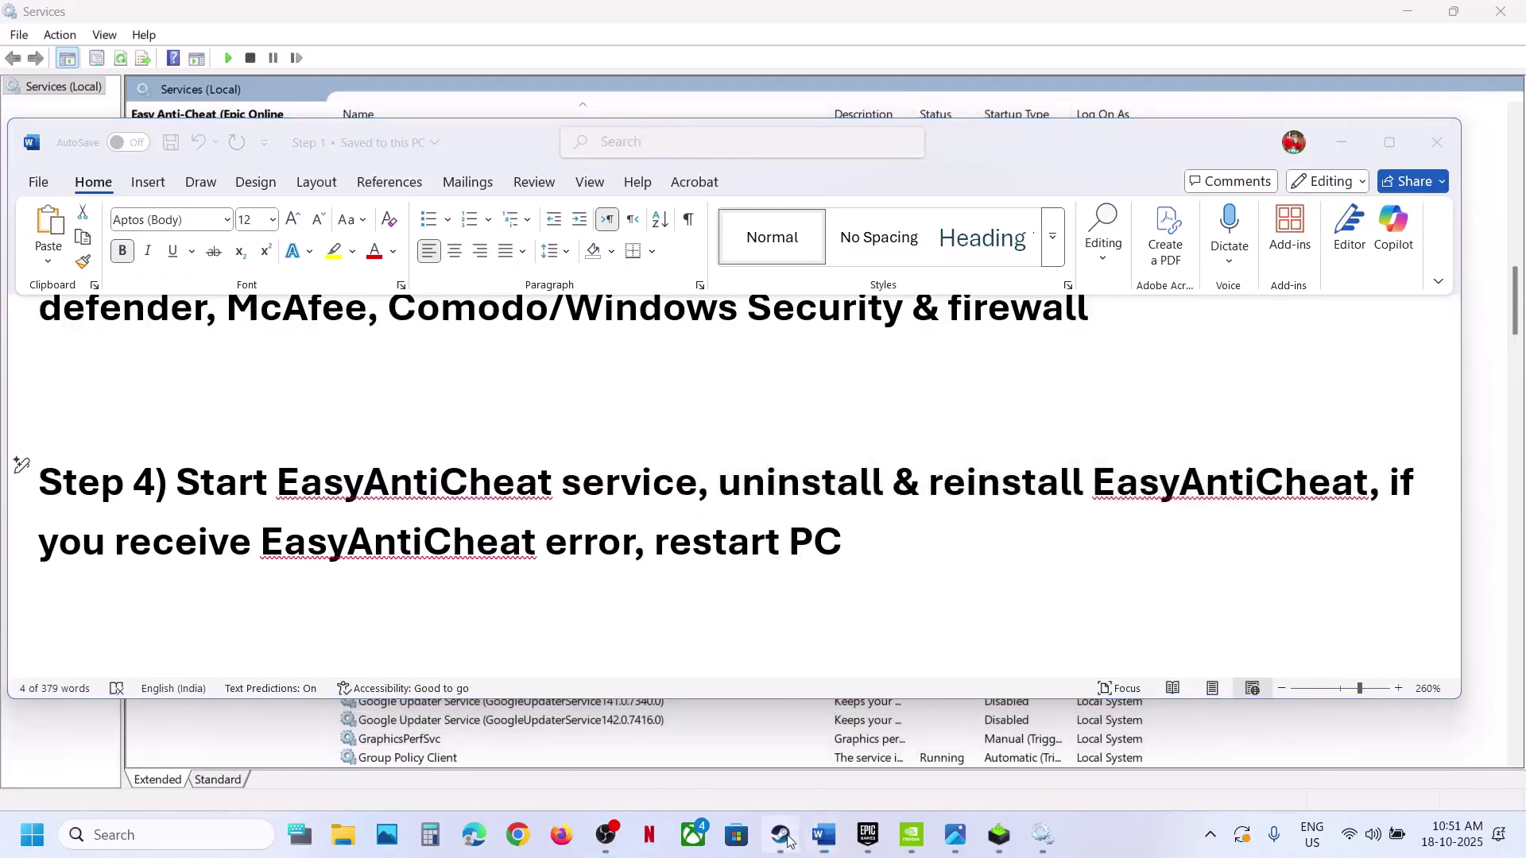
pyautogui.rightClick(121, 295)
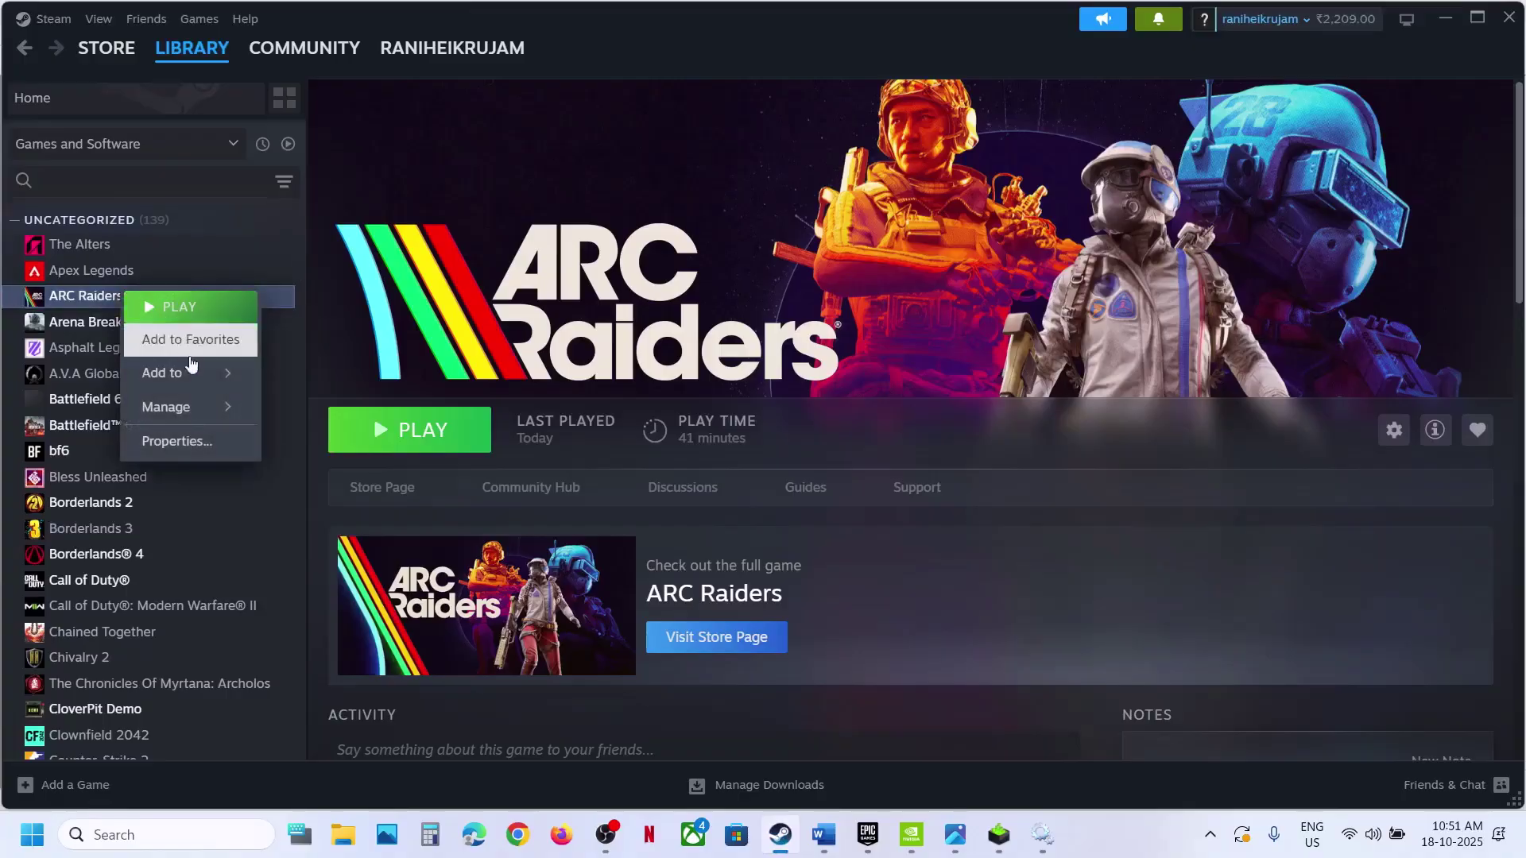
pyautogui.moveTo(191, 406)
pyautogui.click(306, 444)
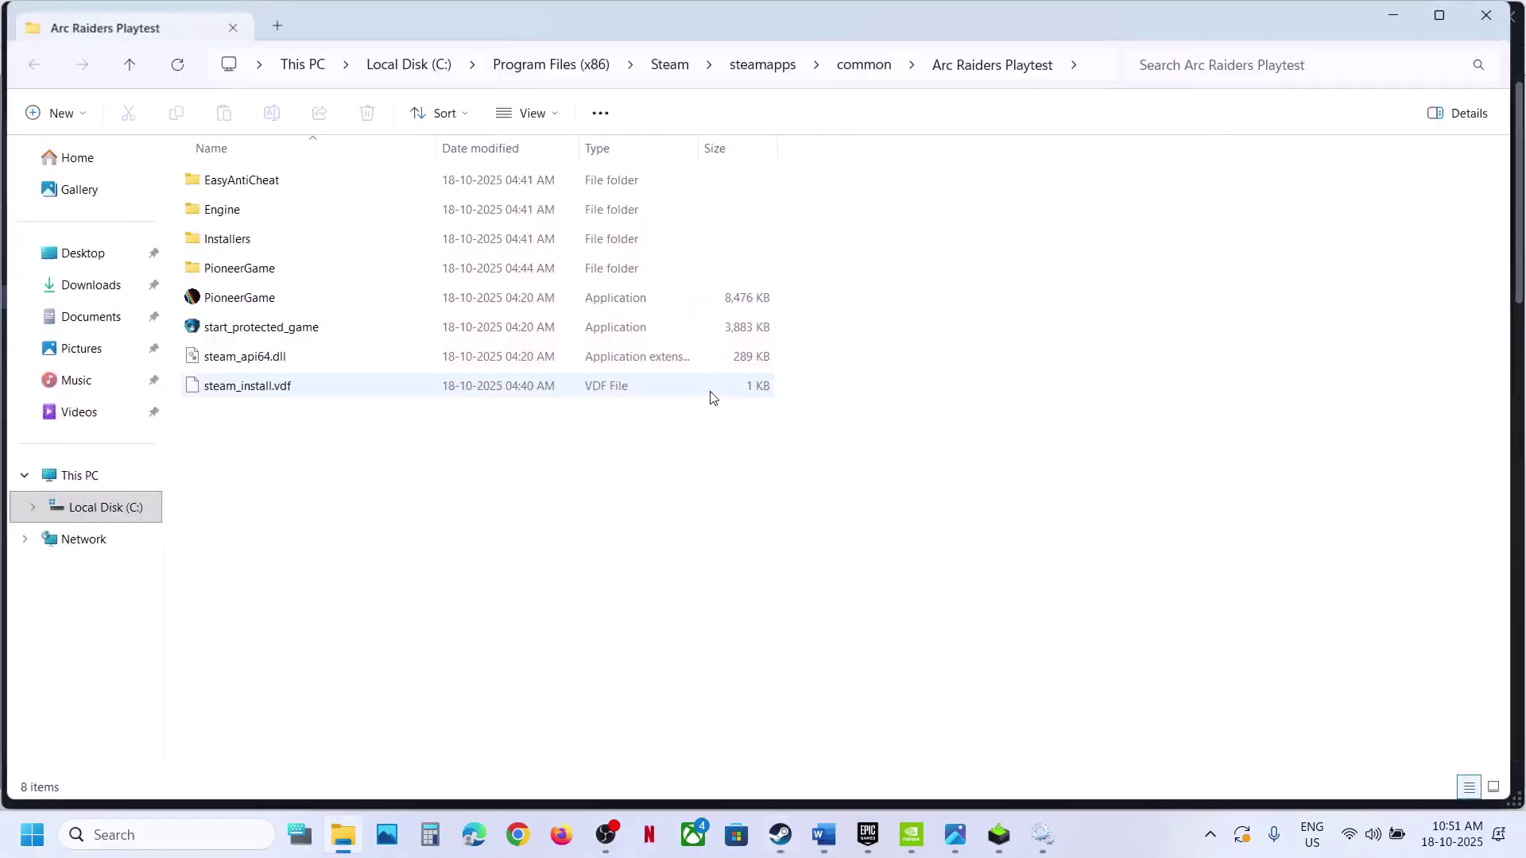
pyautogui.doubleClick(241, 242)
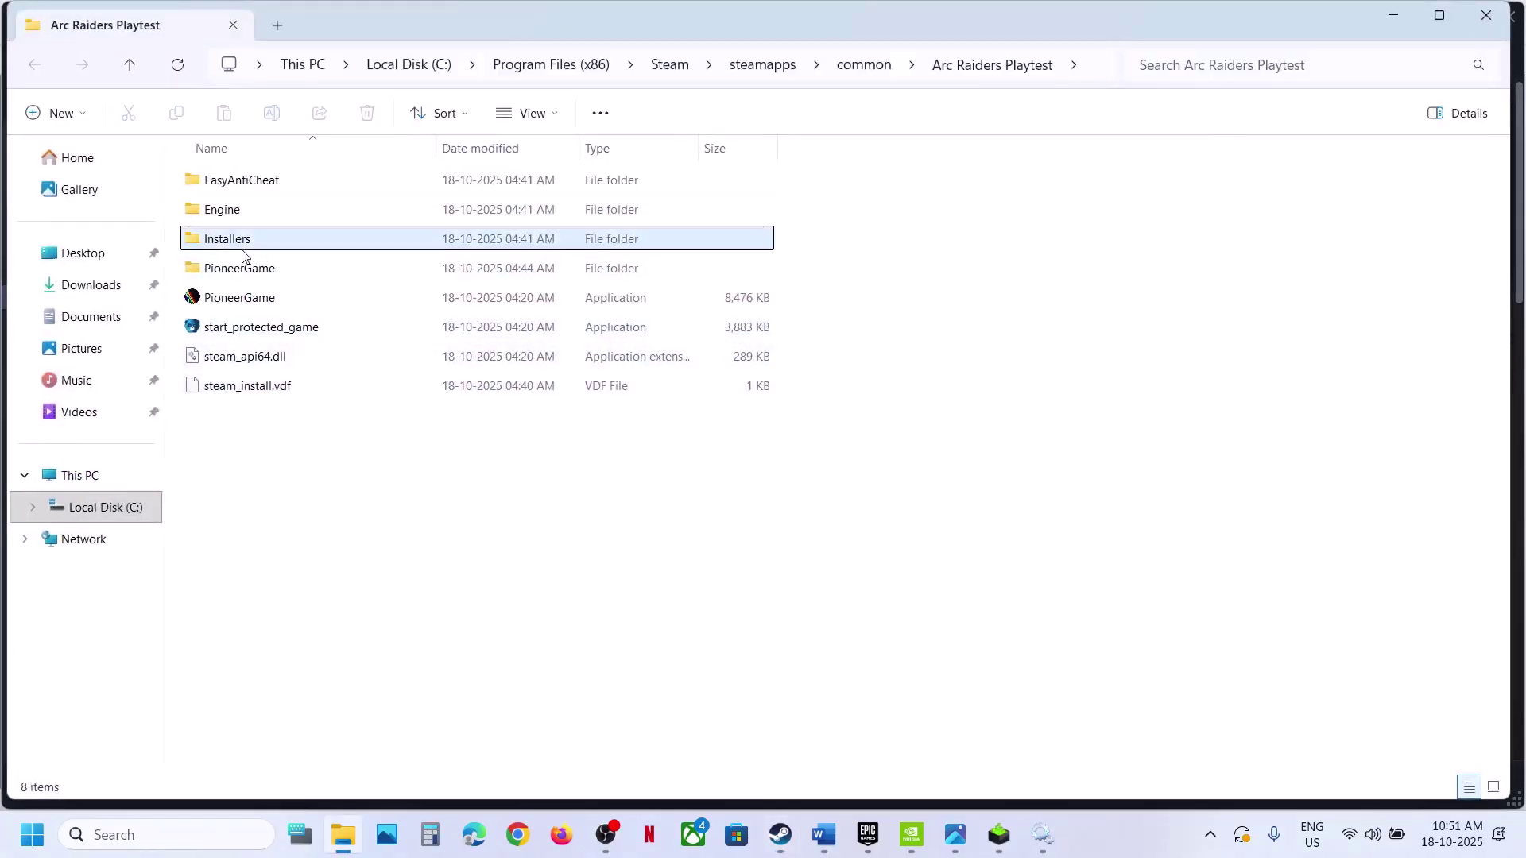
# - Run the Uninstall_EasyAntiCheat batch file as administrator and allow it to make changes
pyautogui.click(241, 212)
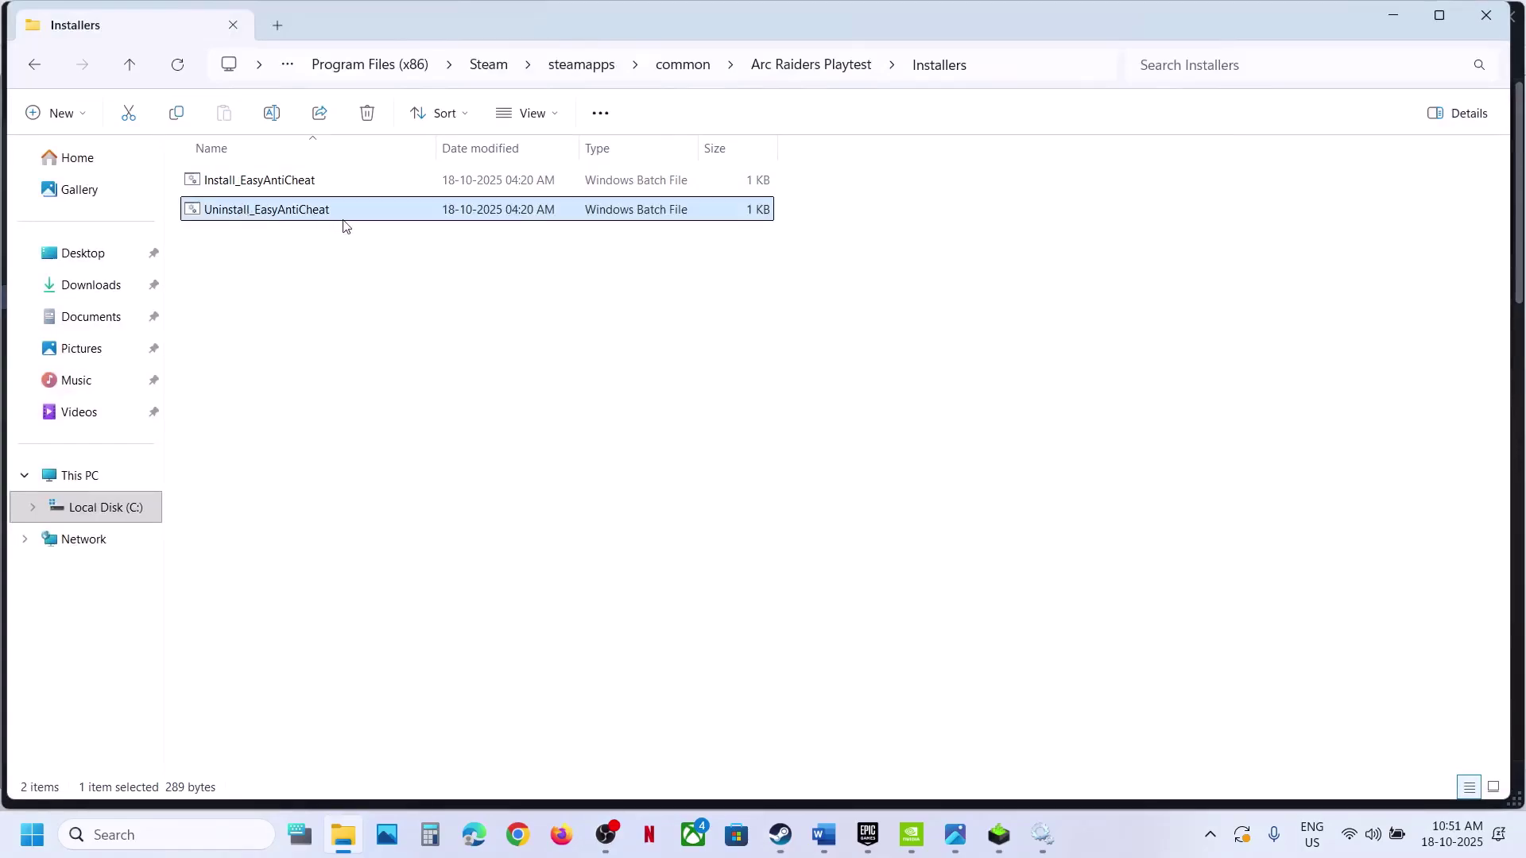
pyautogui.rightClick(294, 216)
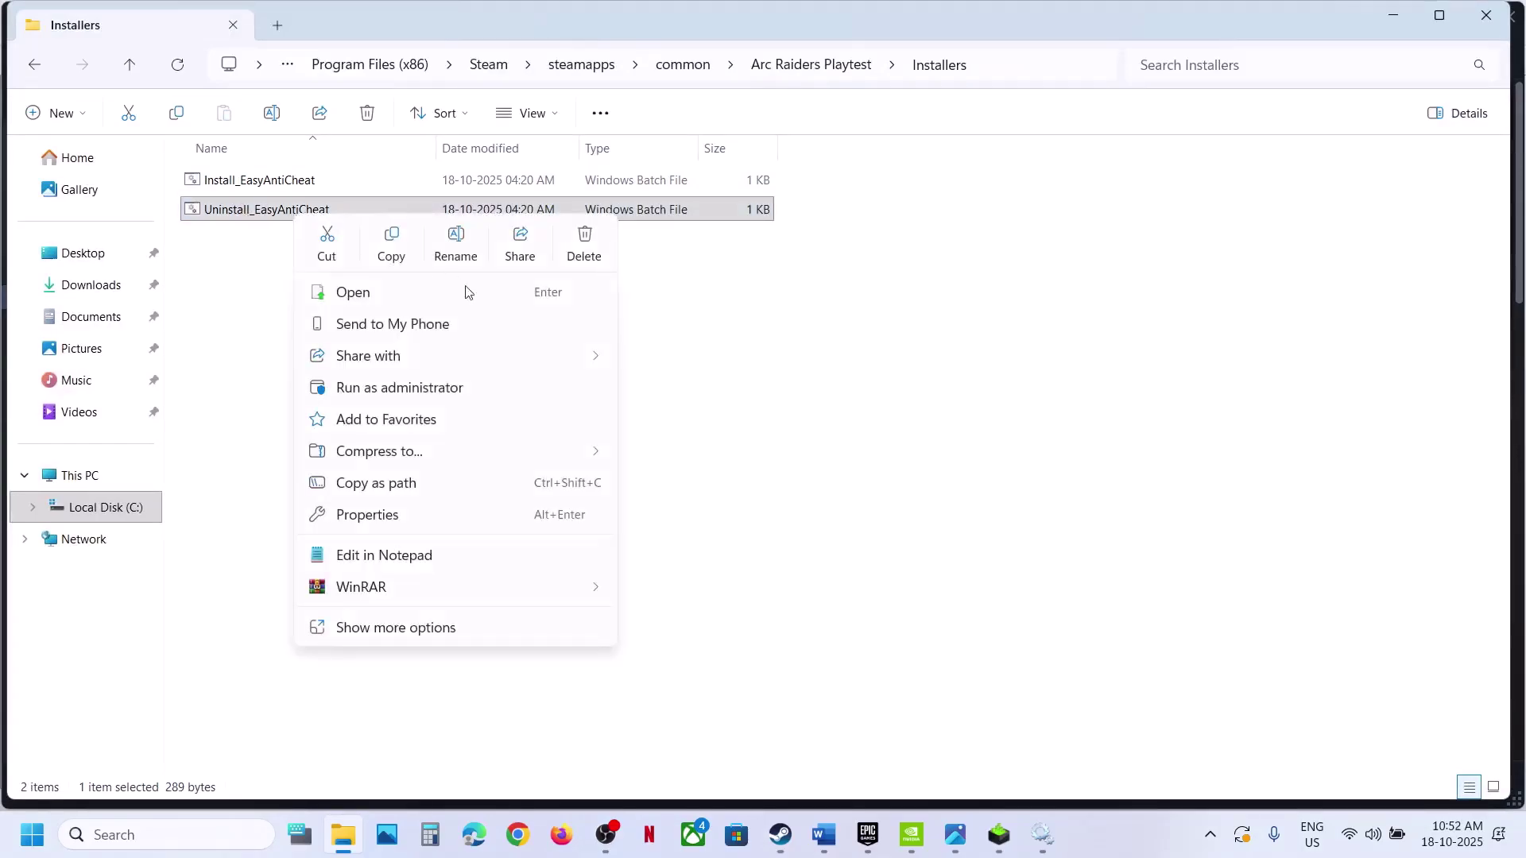
pyautogui.click(419, 388)
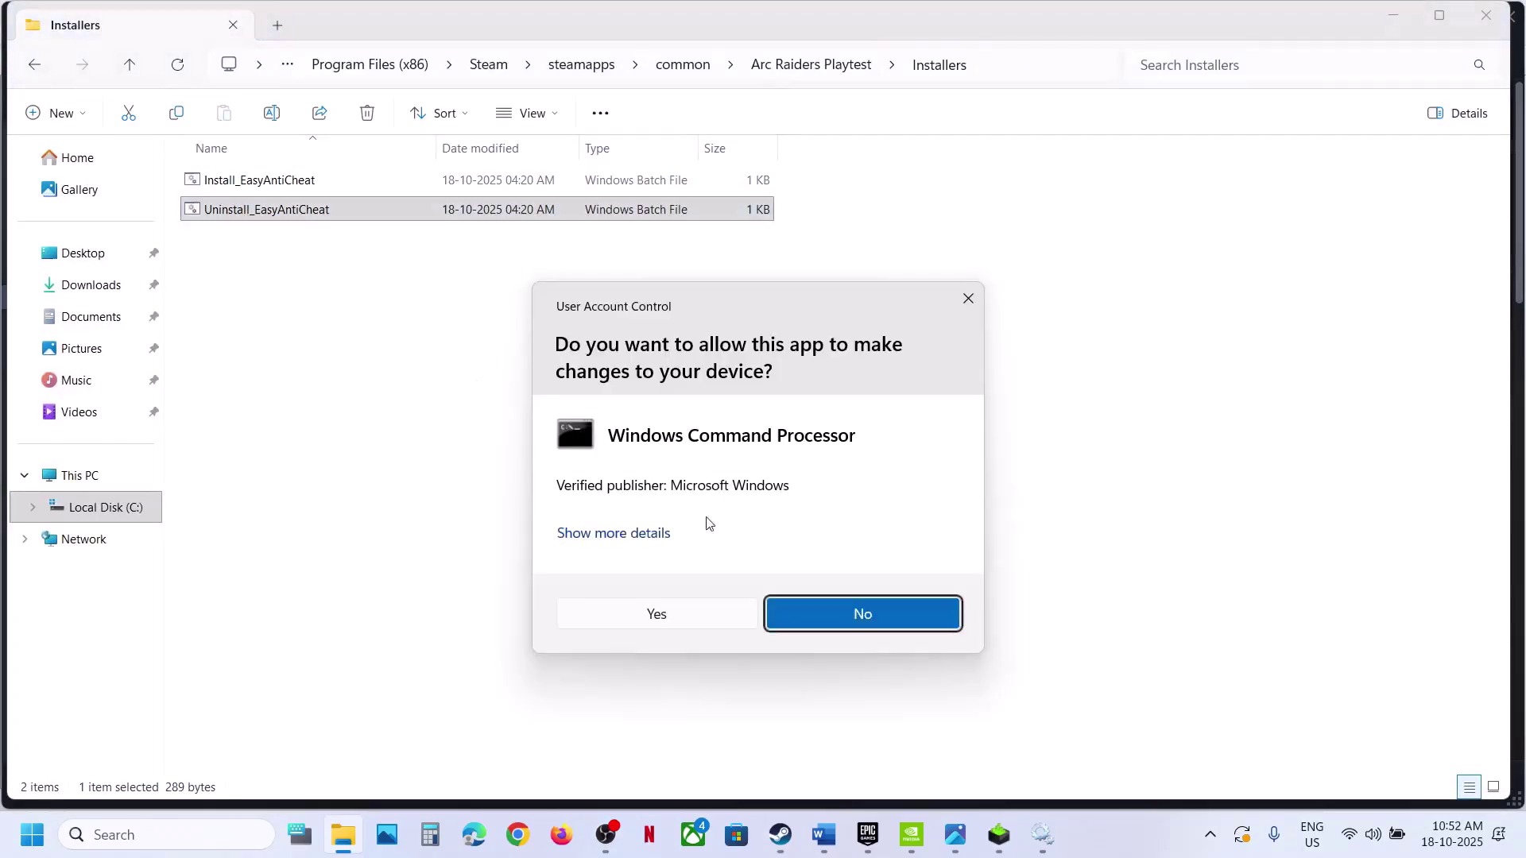
pyautogui.click(632, 628)
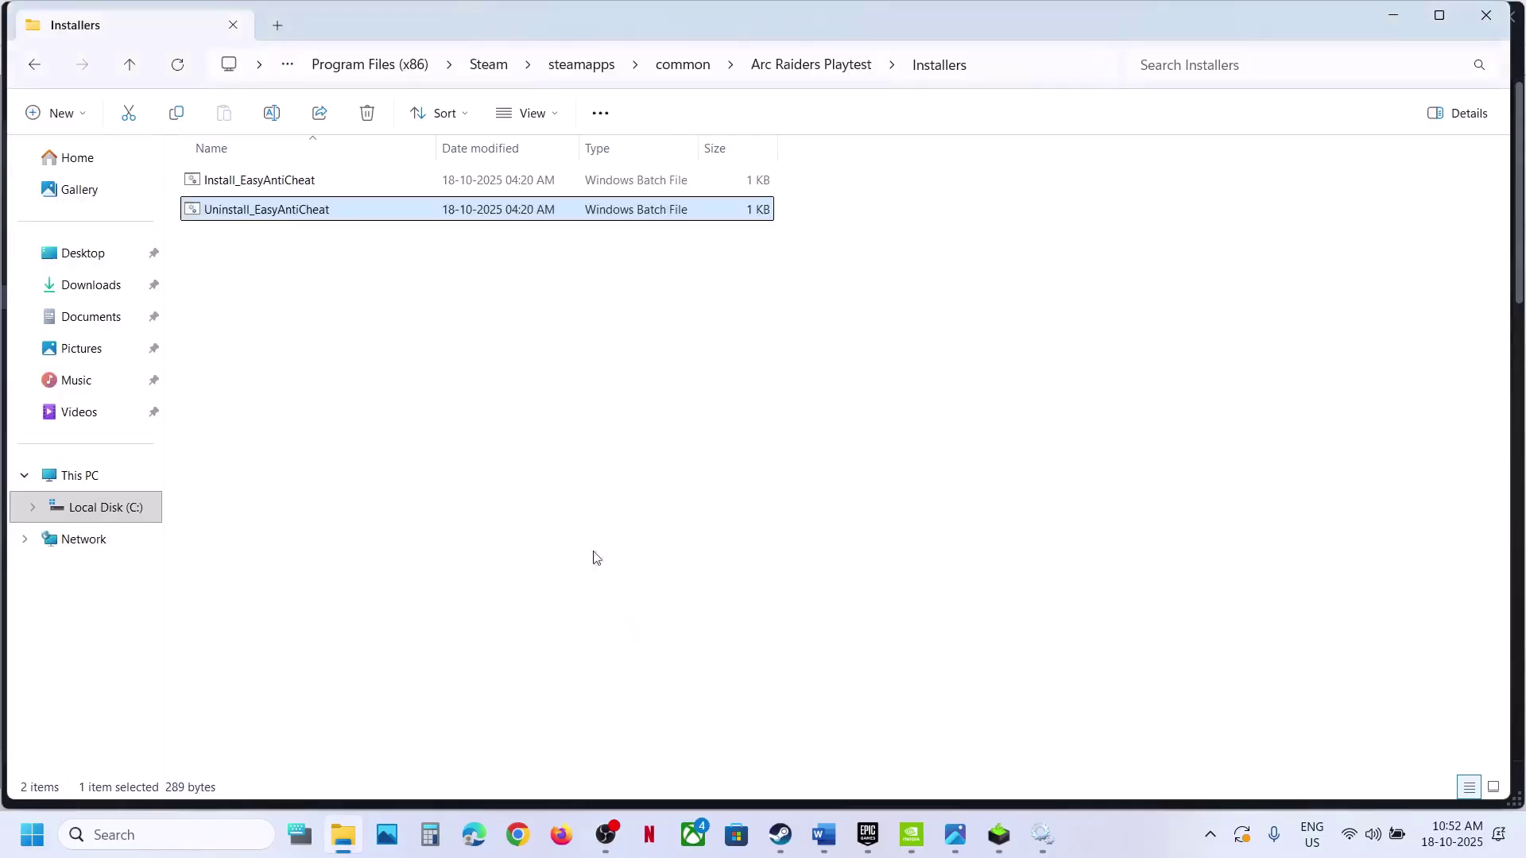
# - Run the Install_EasyAntiCheat batch file as administrator and allow it to make changes
pyautogui.click(237, 178)
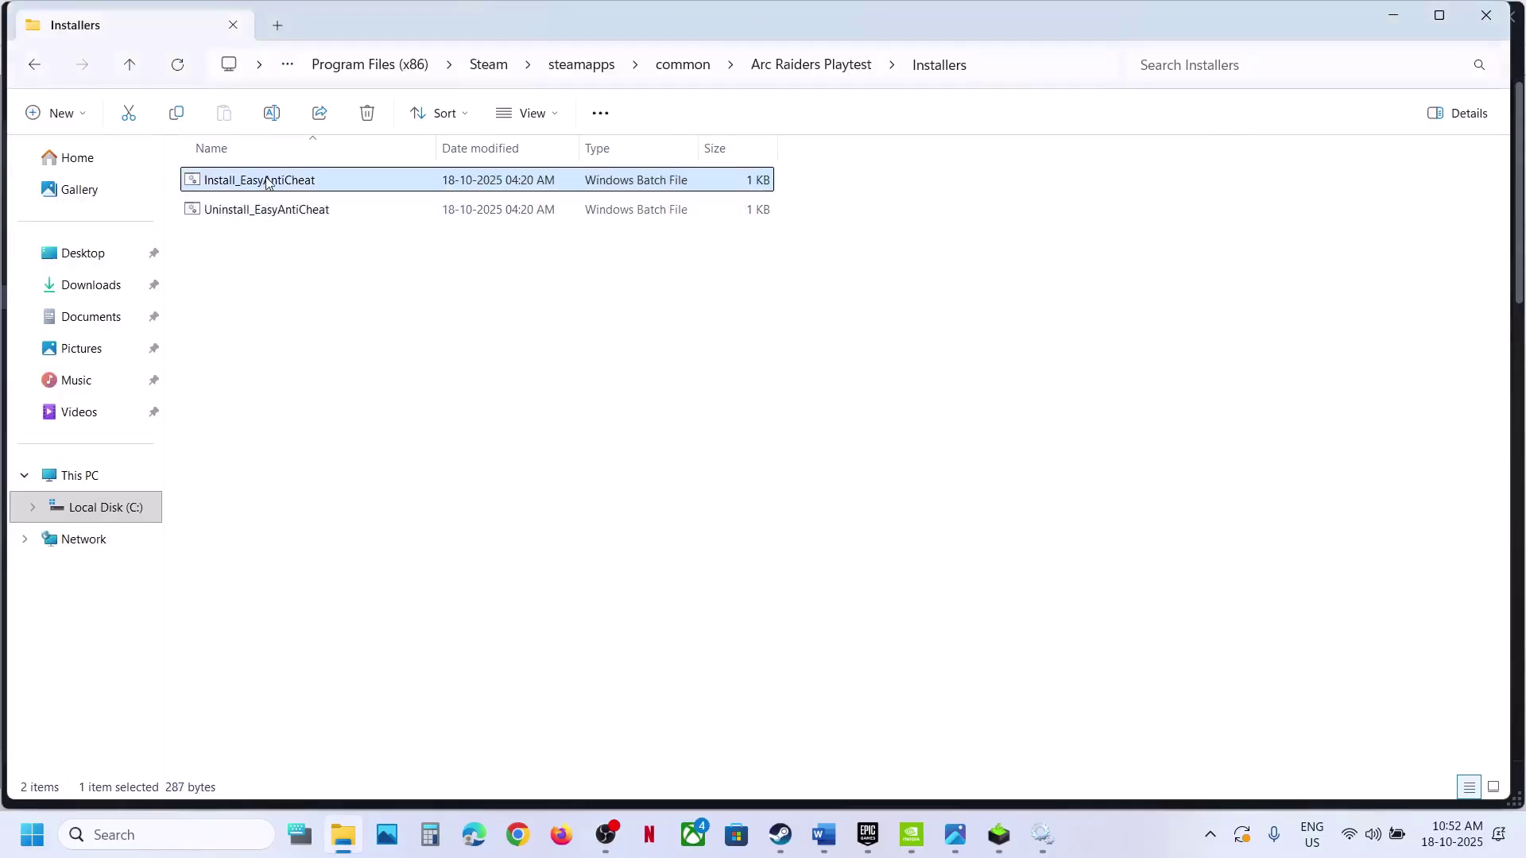
pyautogui.rightClick(267, 181)
pyautogui.click(377, 360)
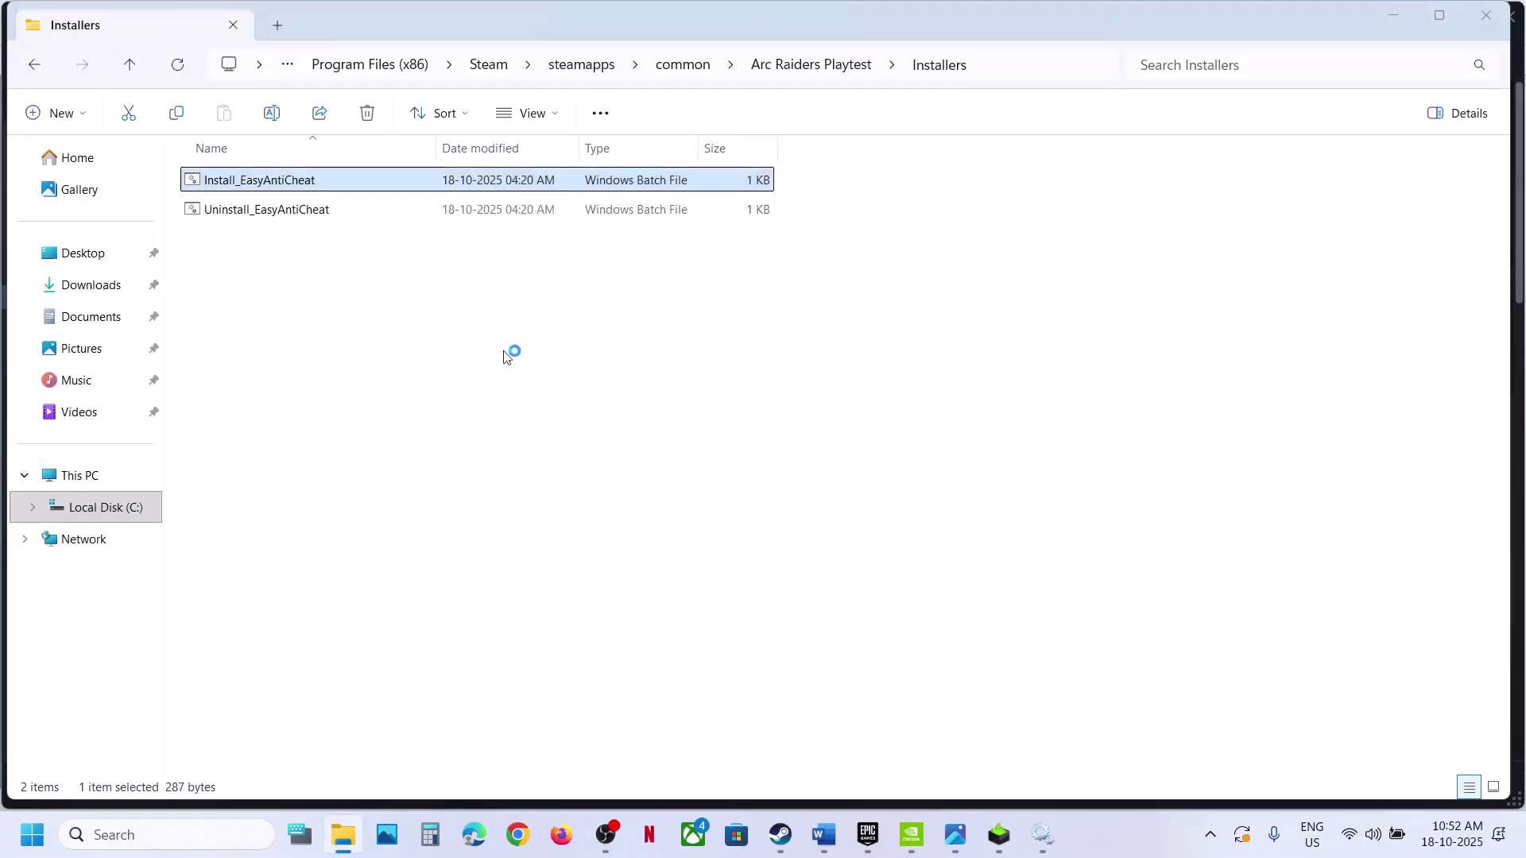
pyautogui.click(650, 615)
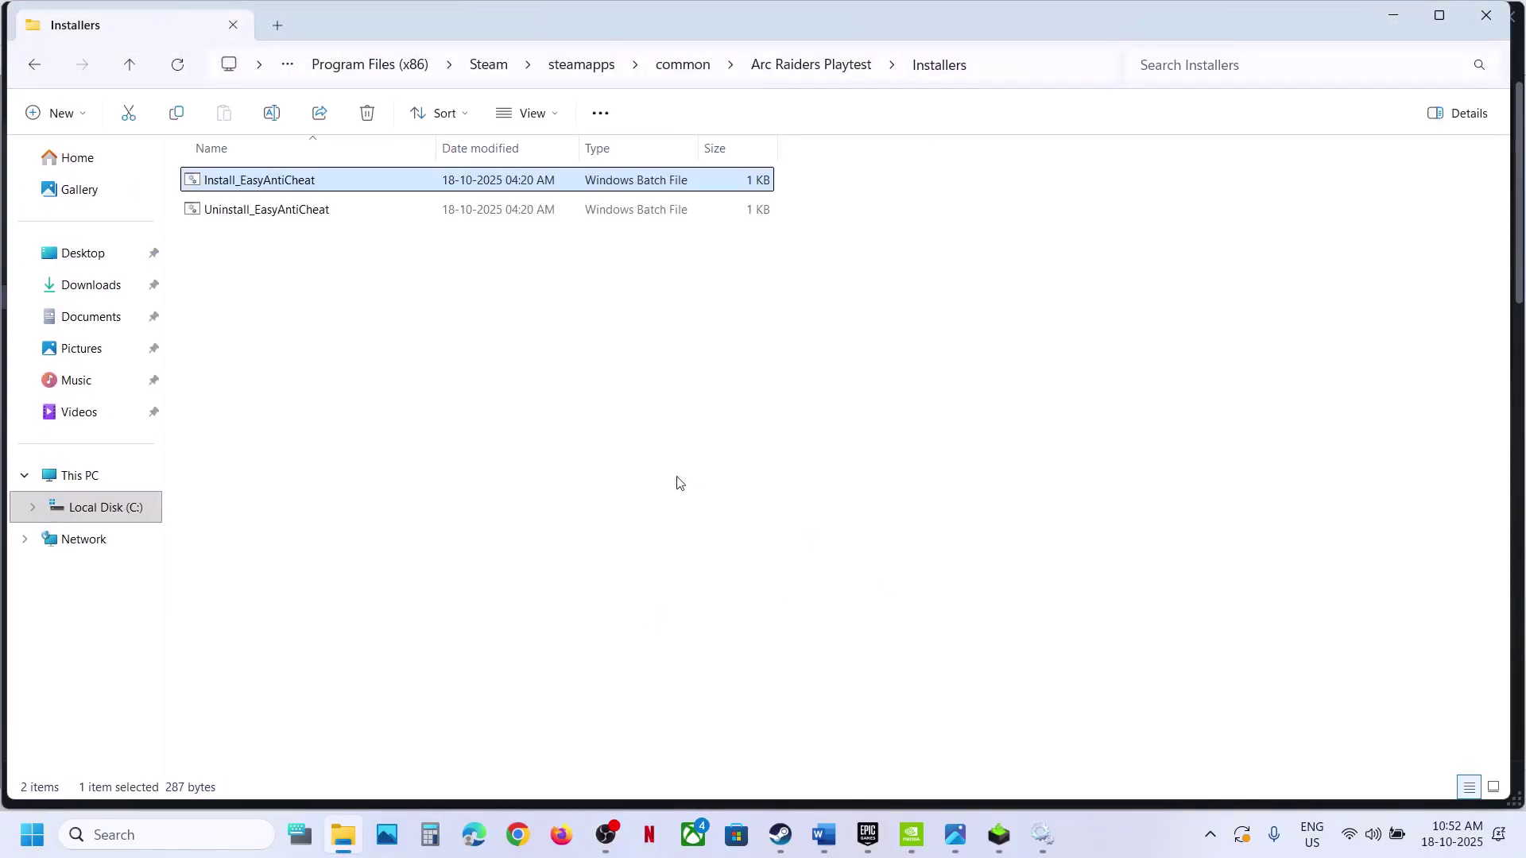
# - Return to the Installers folder and run Uninstall_EasyAntiCheat as administrator once more, approving the change
pyautogui.click(777, 839)
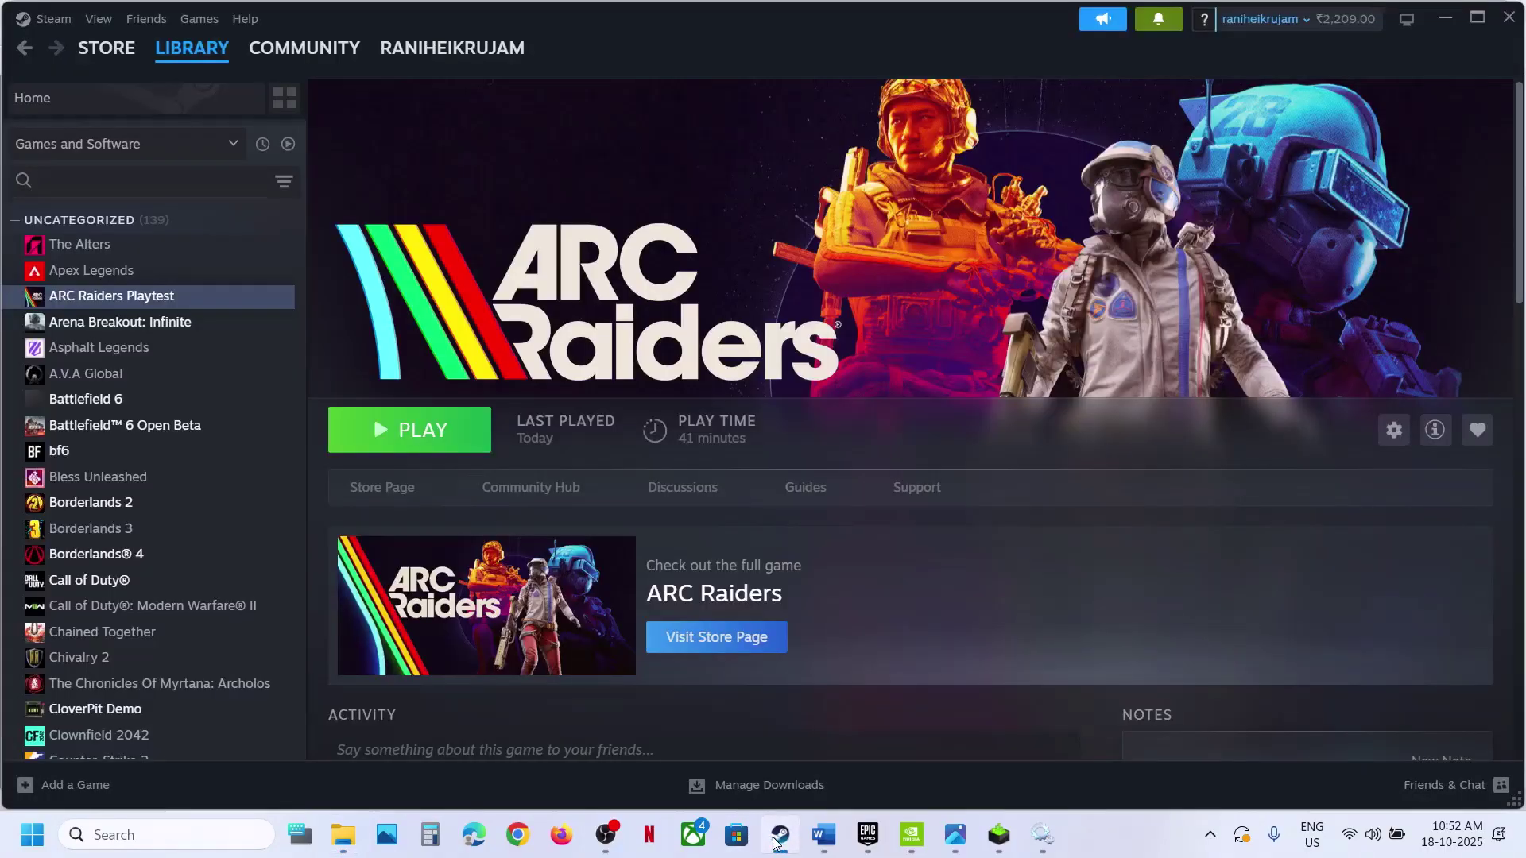
pyautogui.click(777, 838)
pyautogui.click(249, 212)
pyautogui.rightClick(249, 213)
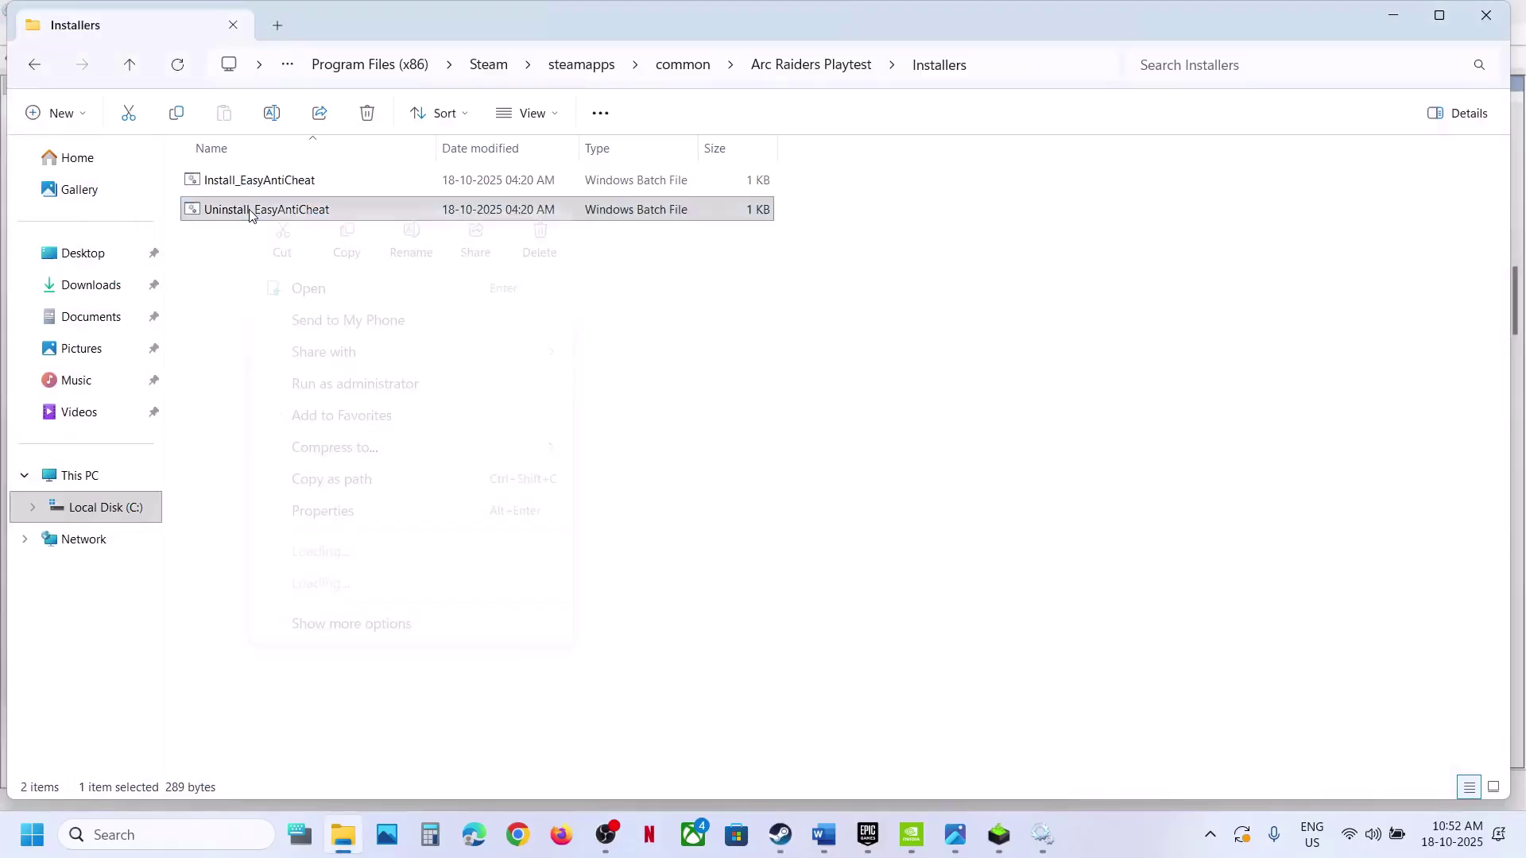
pyautogui.click(332, 385)
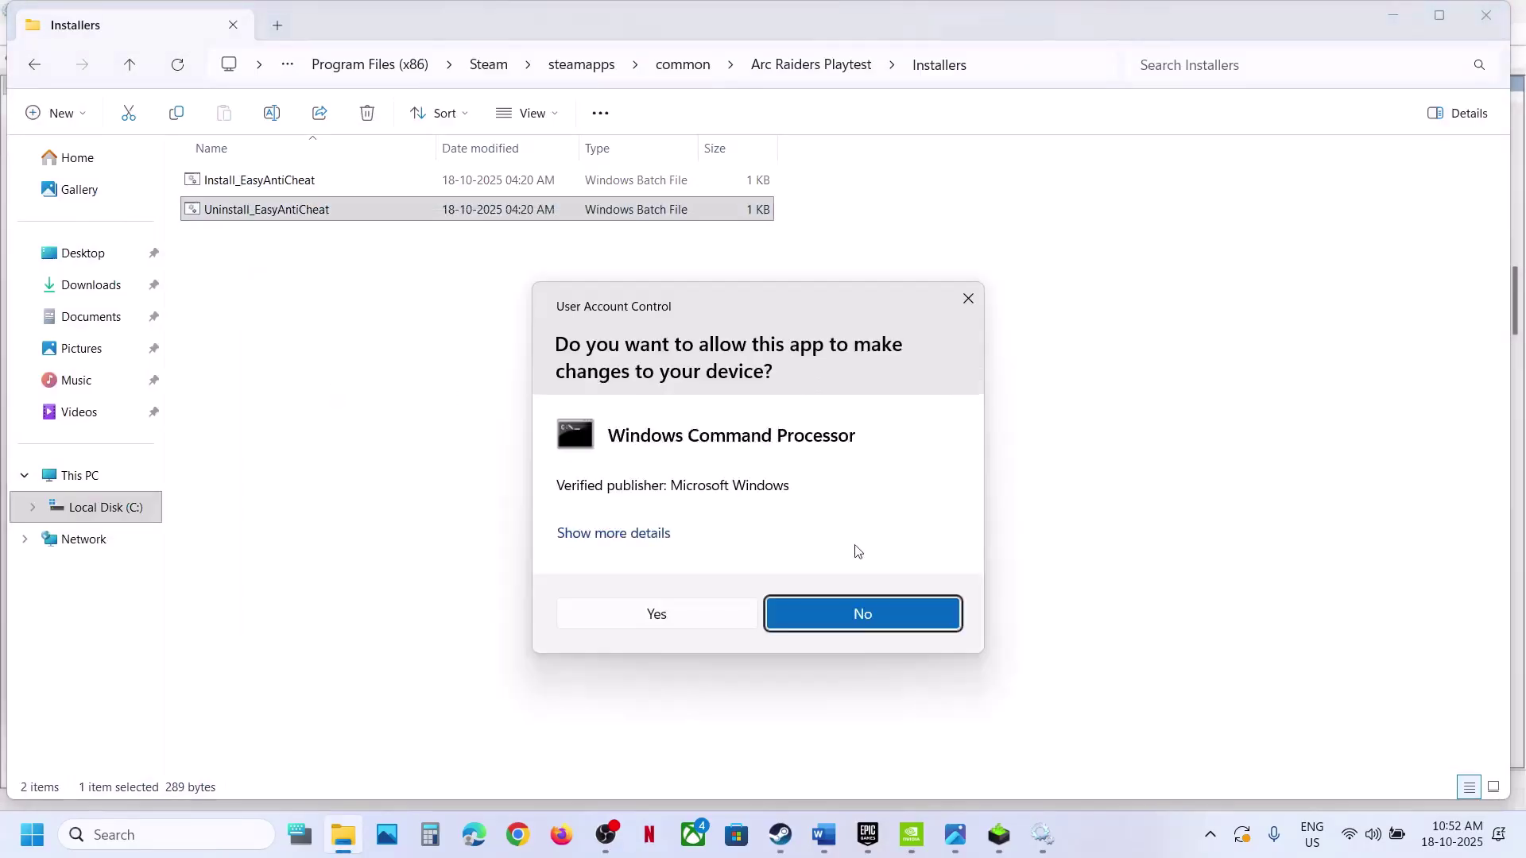
pyautogui.click(667, 617)
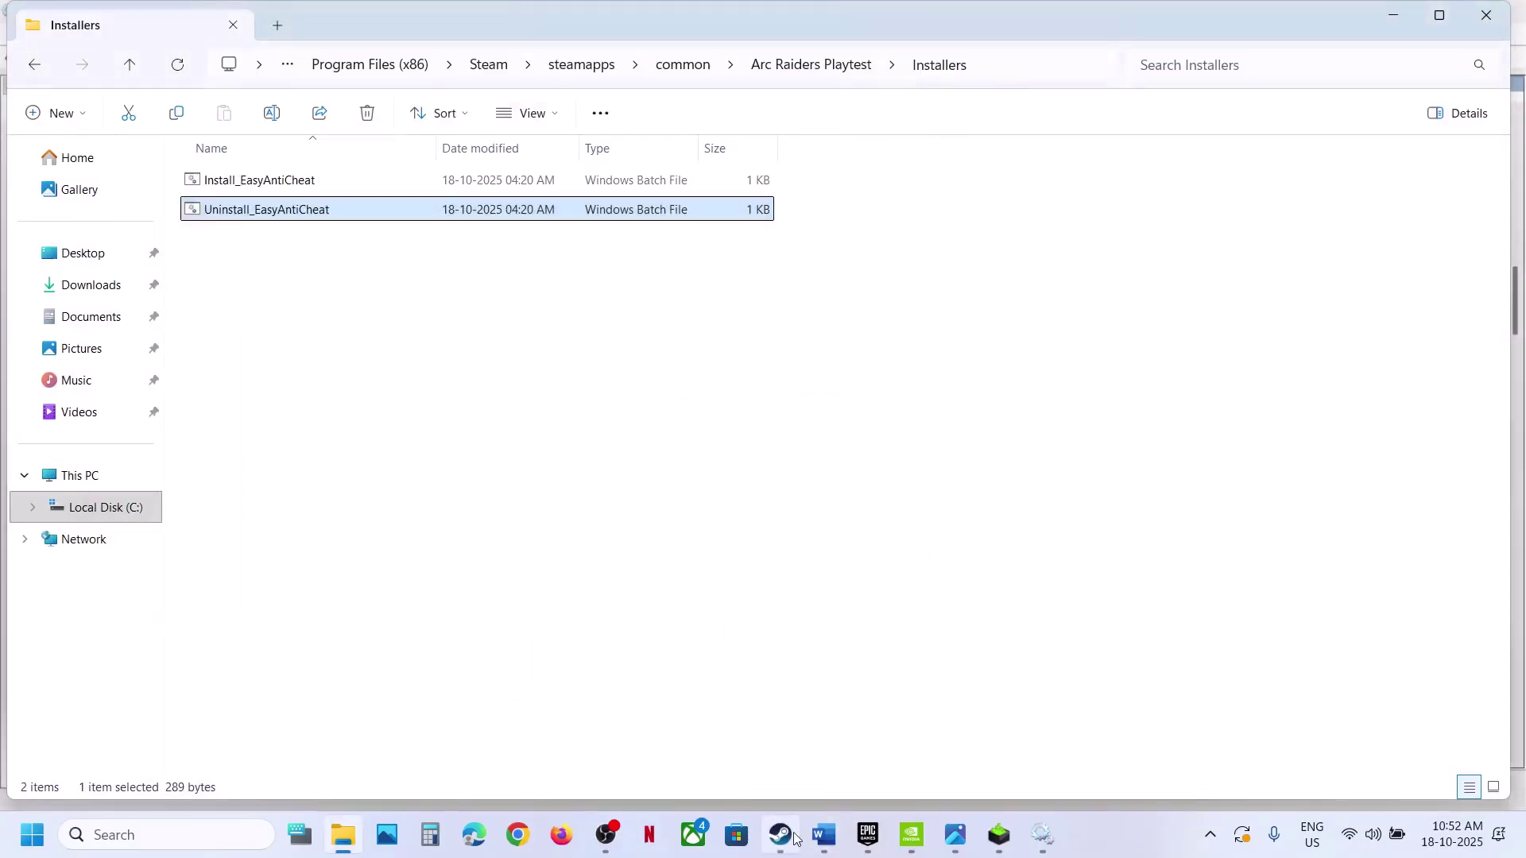
# - Switch to Steam, launch ARC Raiders Playtest, and allow Easy Anti-Cheat Service (EOS) to make changes
pyautogui.click(793, 837)
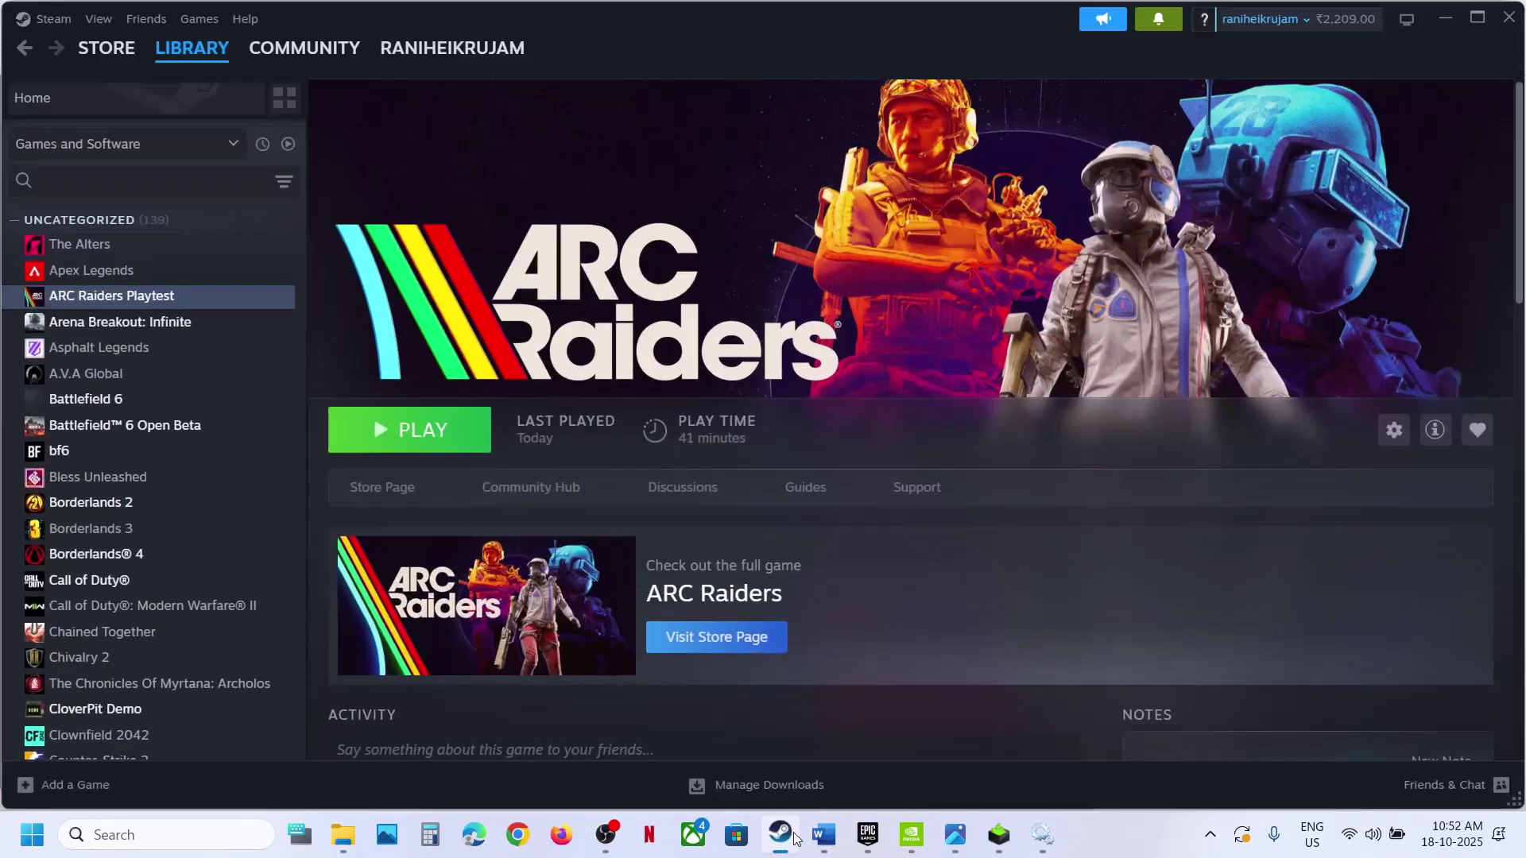
pyautogui.click(443, 446)
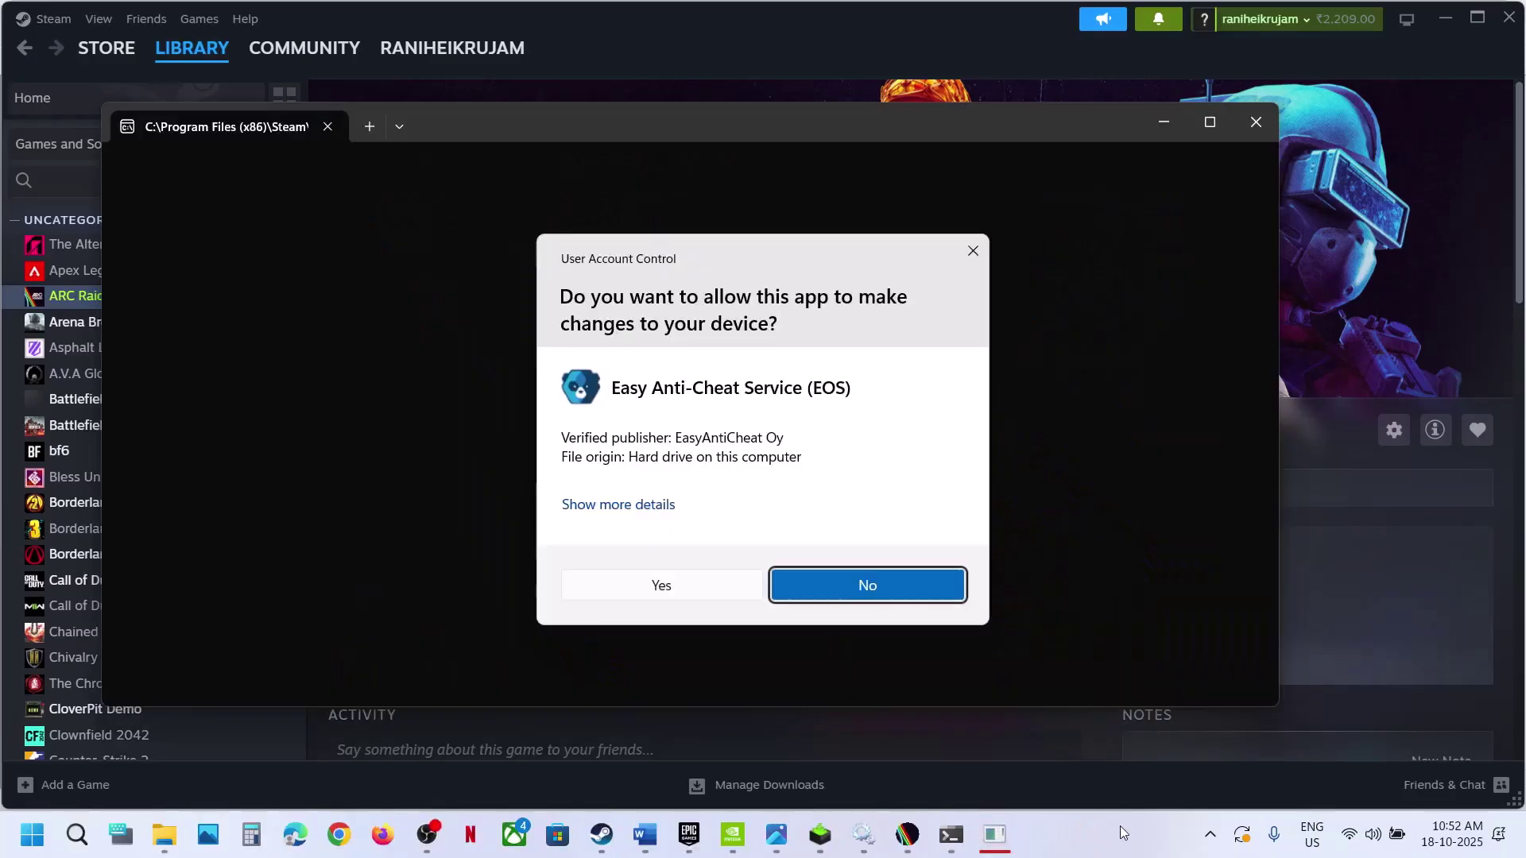
pyautogui.click(663, 586)
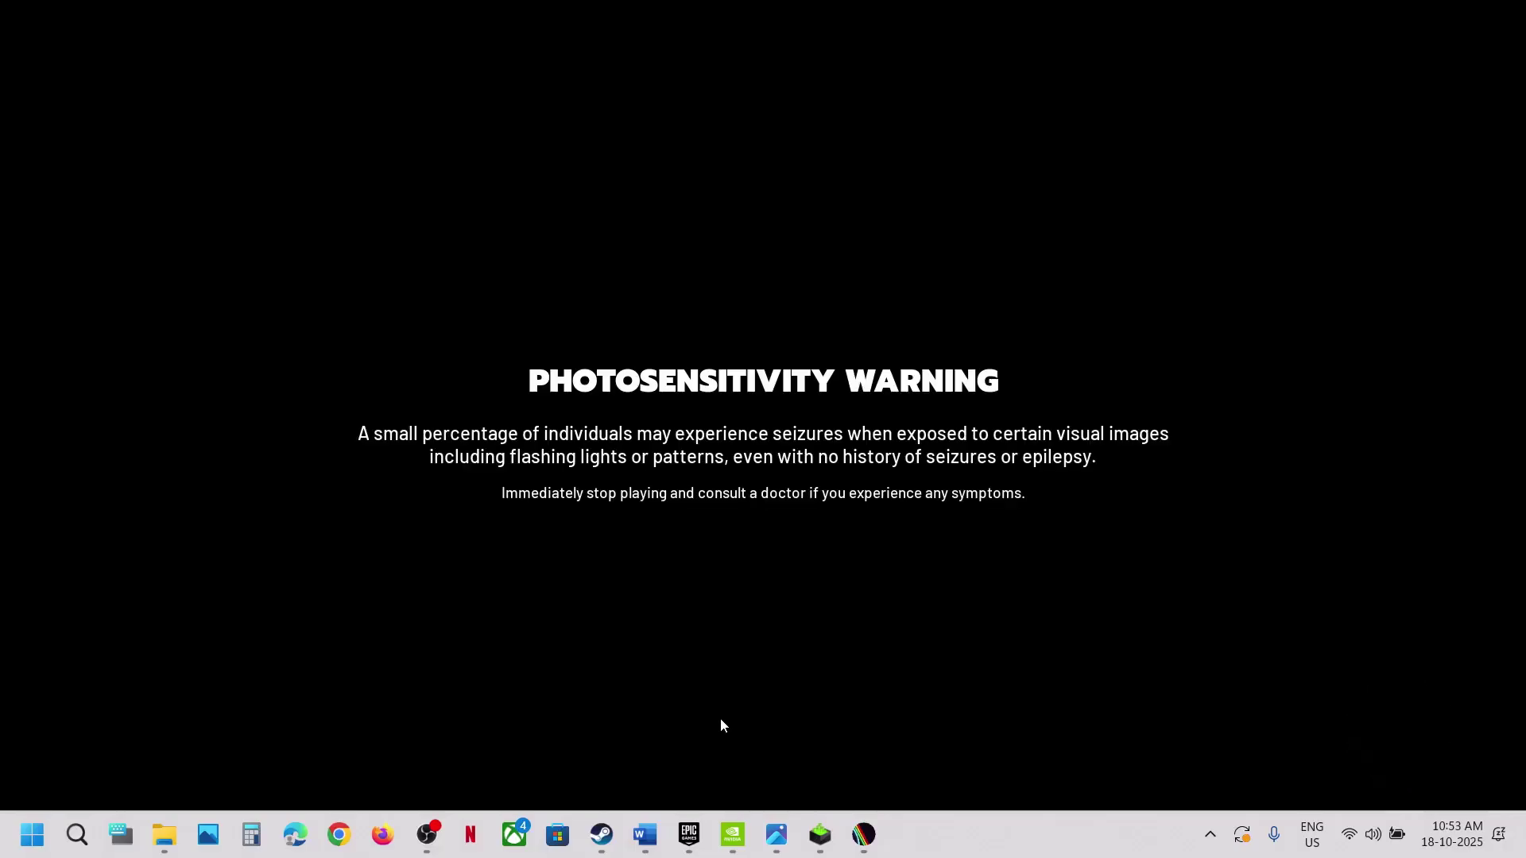
# - View the Windows power options for the Restart choice and return to the game without restarting
pyautogui.click(32, 835)
pyautogui.click(580, 768)
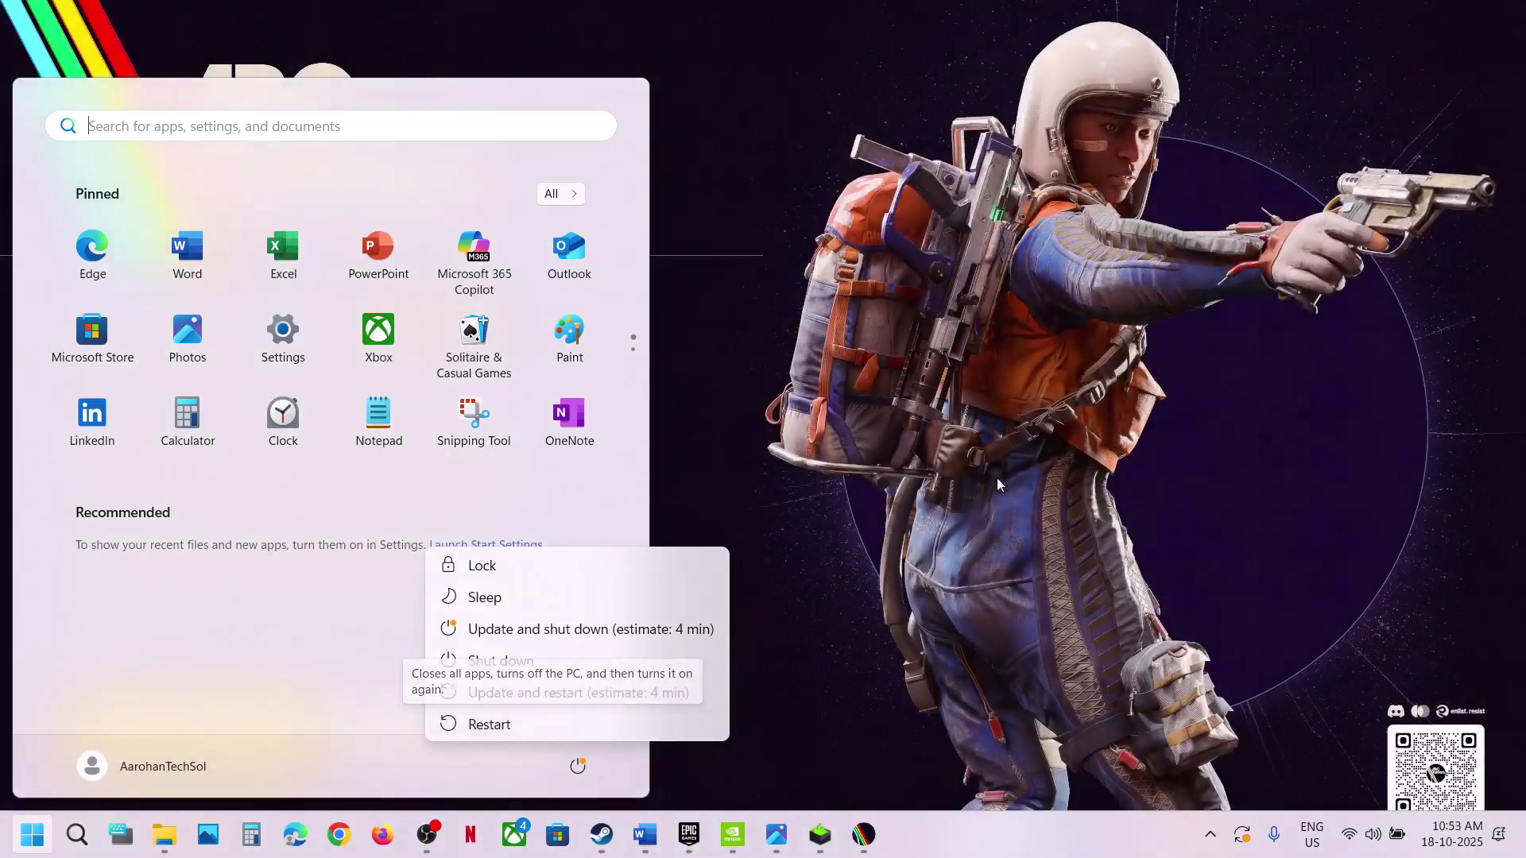
pyautogui.click(1005, 461)
pyautogui.click(928, 431)
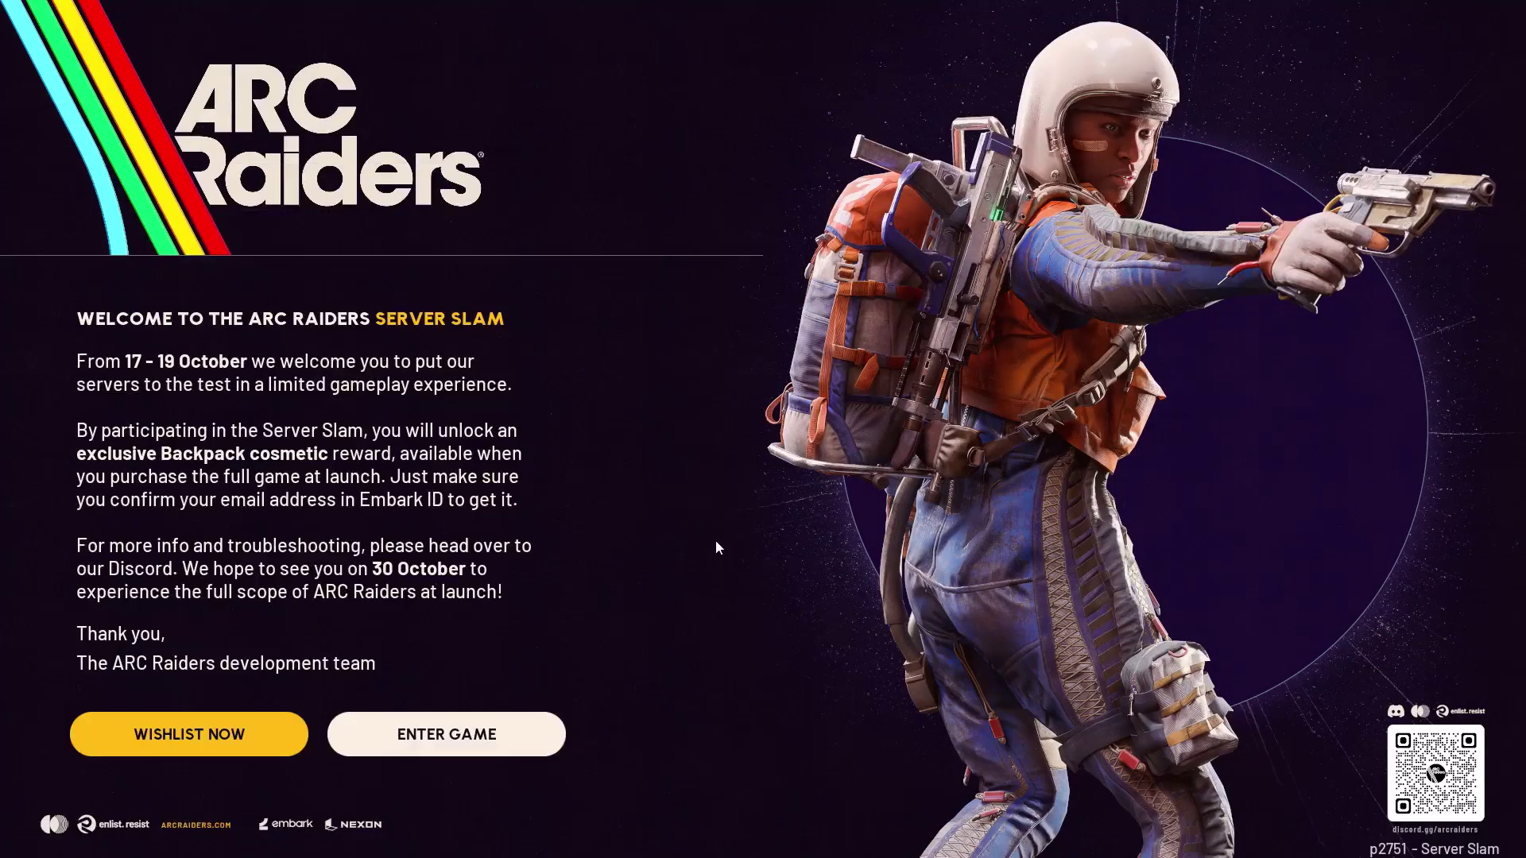
# - Switch to Steam and view the file integrity verification option in the ARC Raiders Playtest properties, leaving without running it
pyautogui.hotkey('alt', 'Tab')
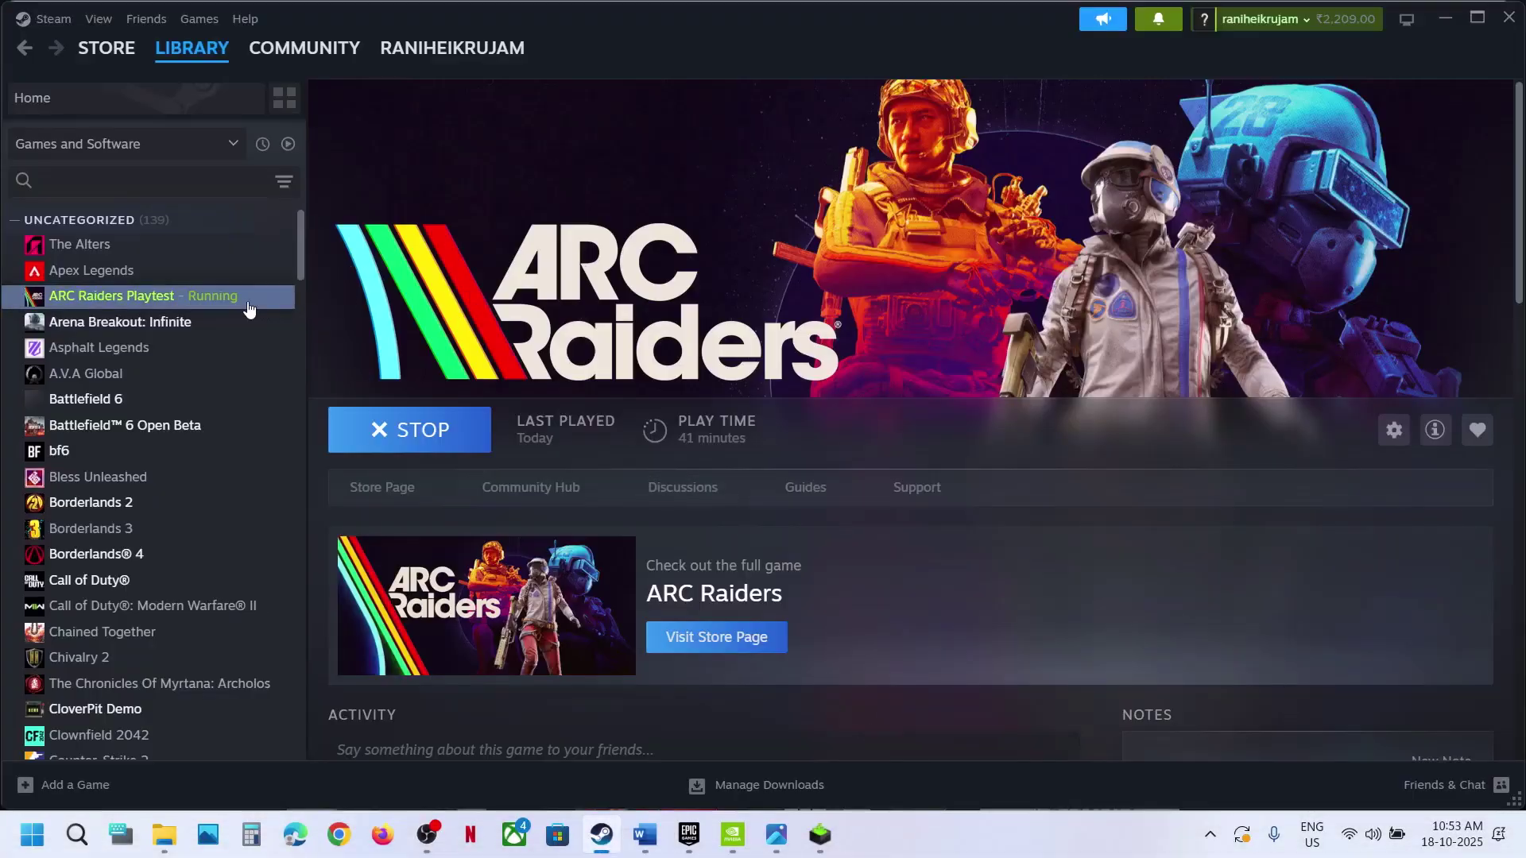
pyautogui.rightClick(171, 295)
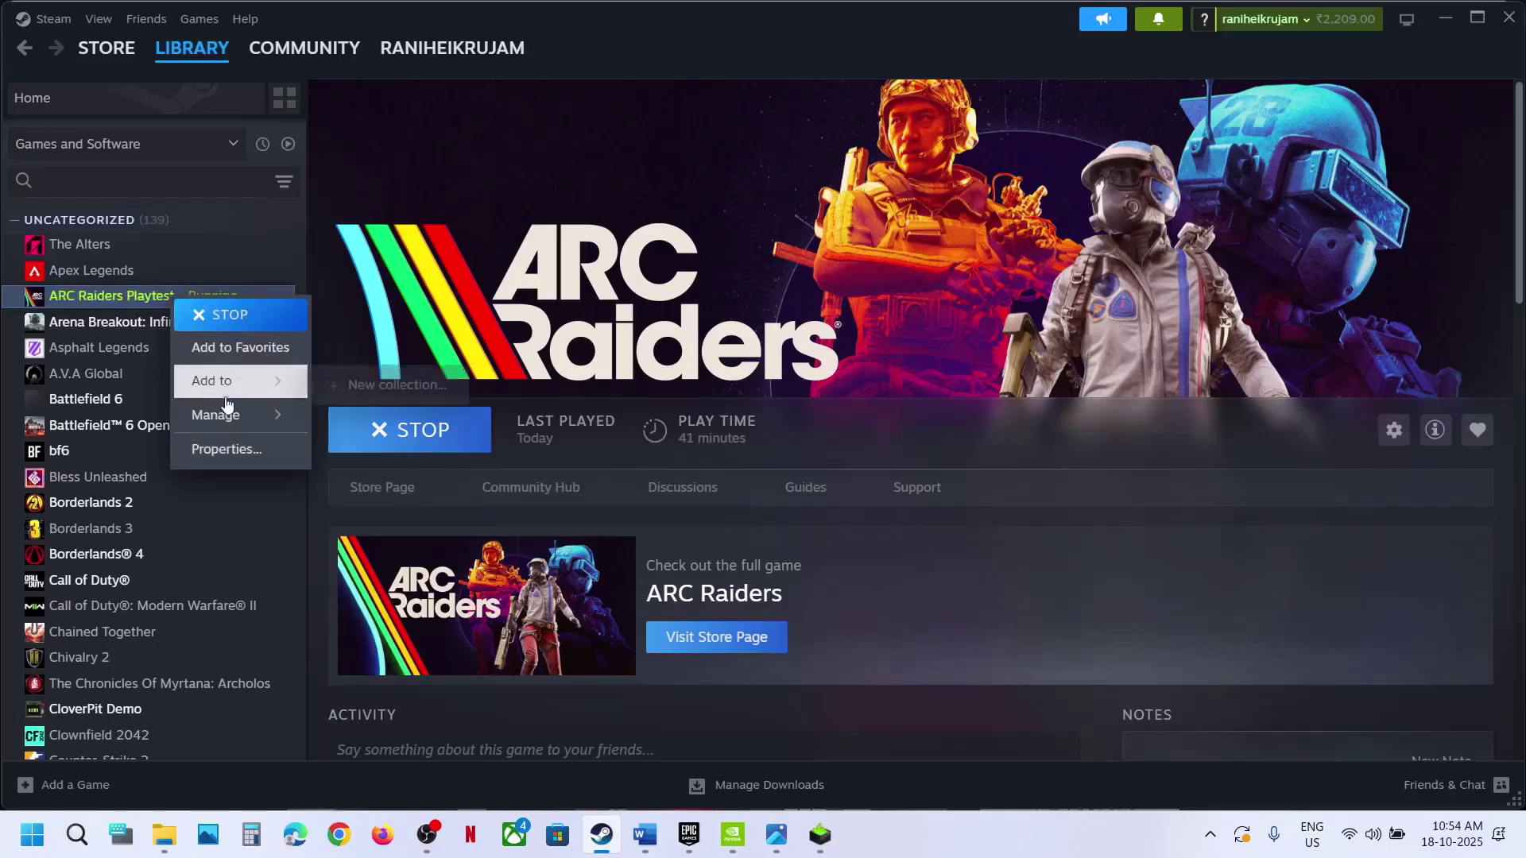
pyautogui.click(227, 450)
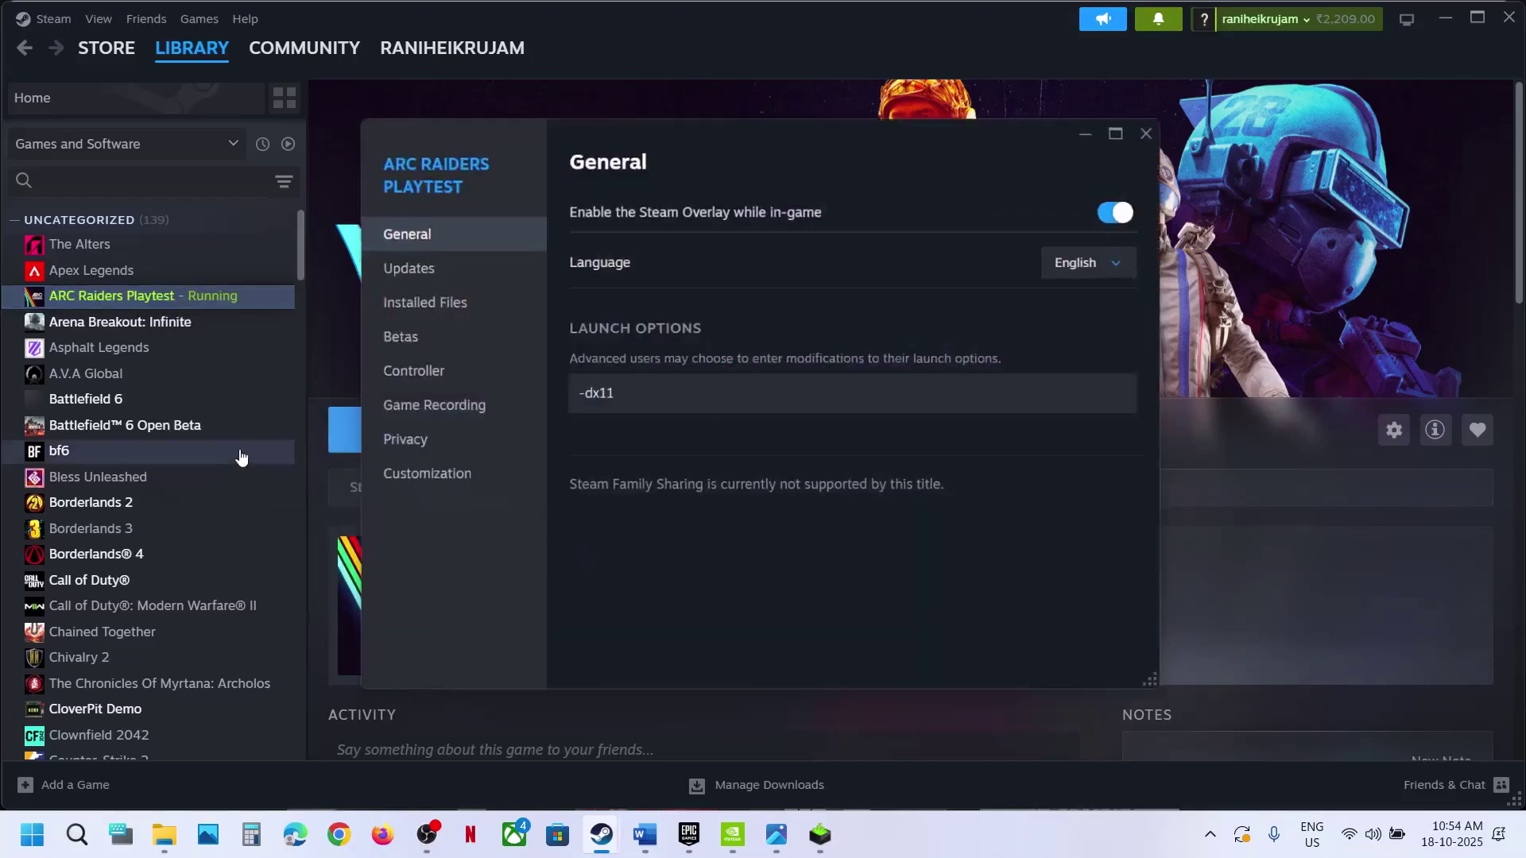
pyautogui.click(440, 315)
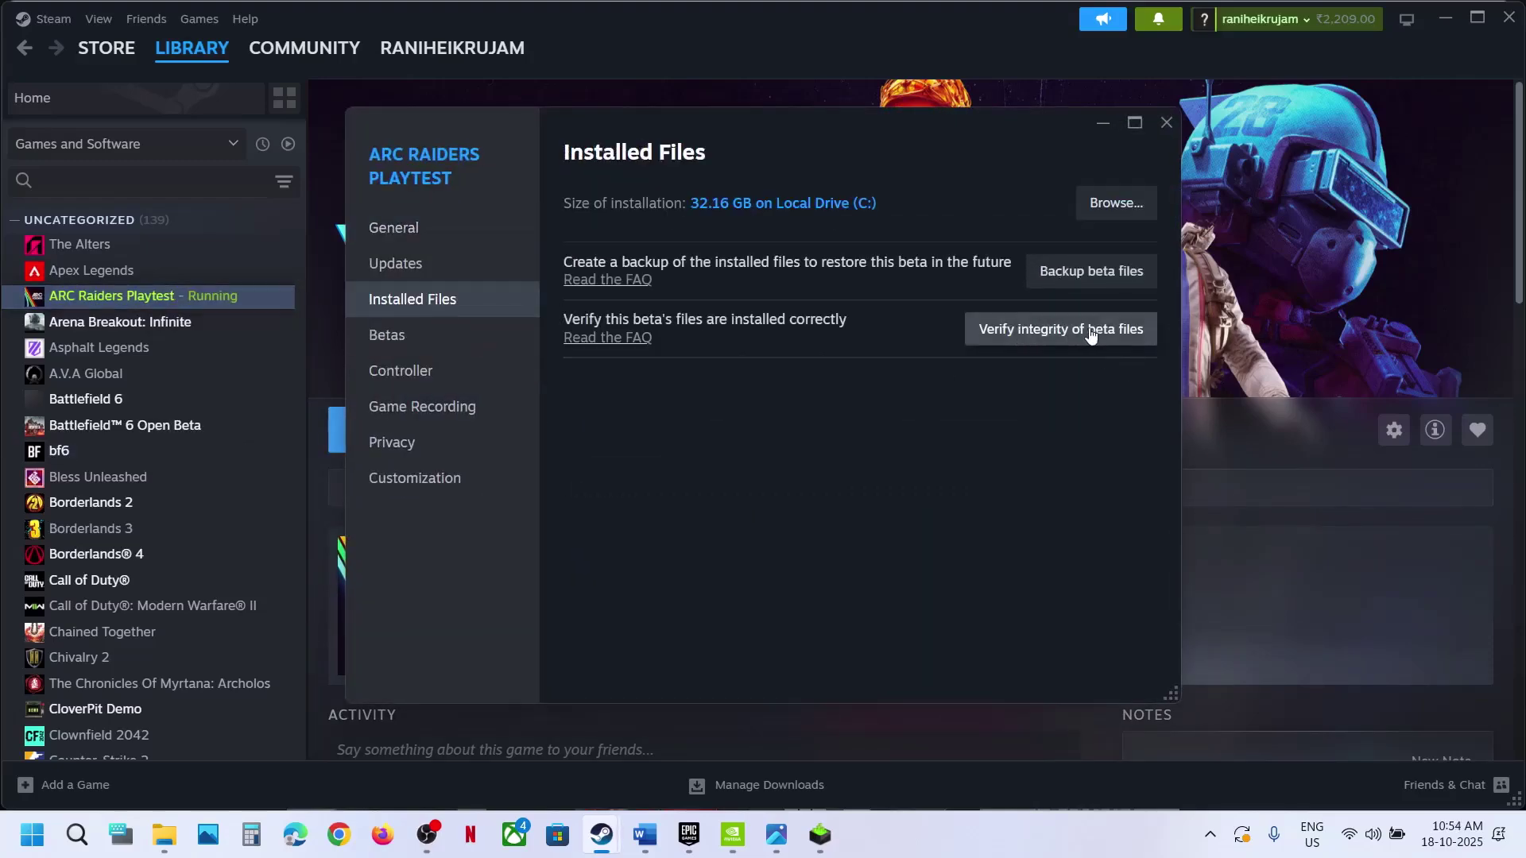
pyautogui.click(1166, 124)
# - Switch to the Epic Games Launcher, view the Verify Files option for ARC Raiders - Server Slam, and minimize the launcher
pyautogui.click(688, 834)
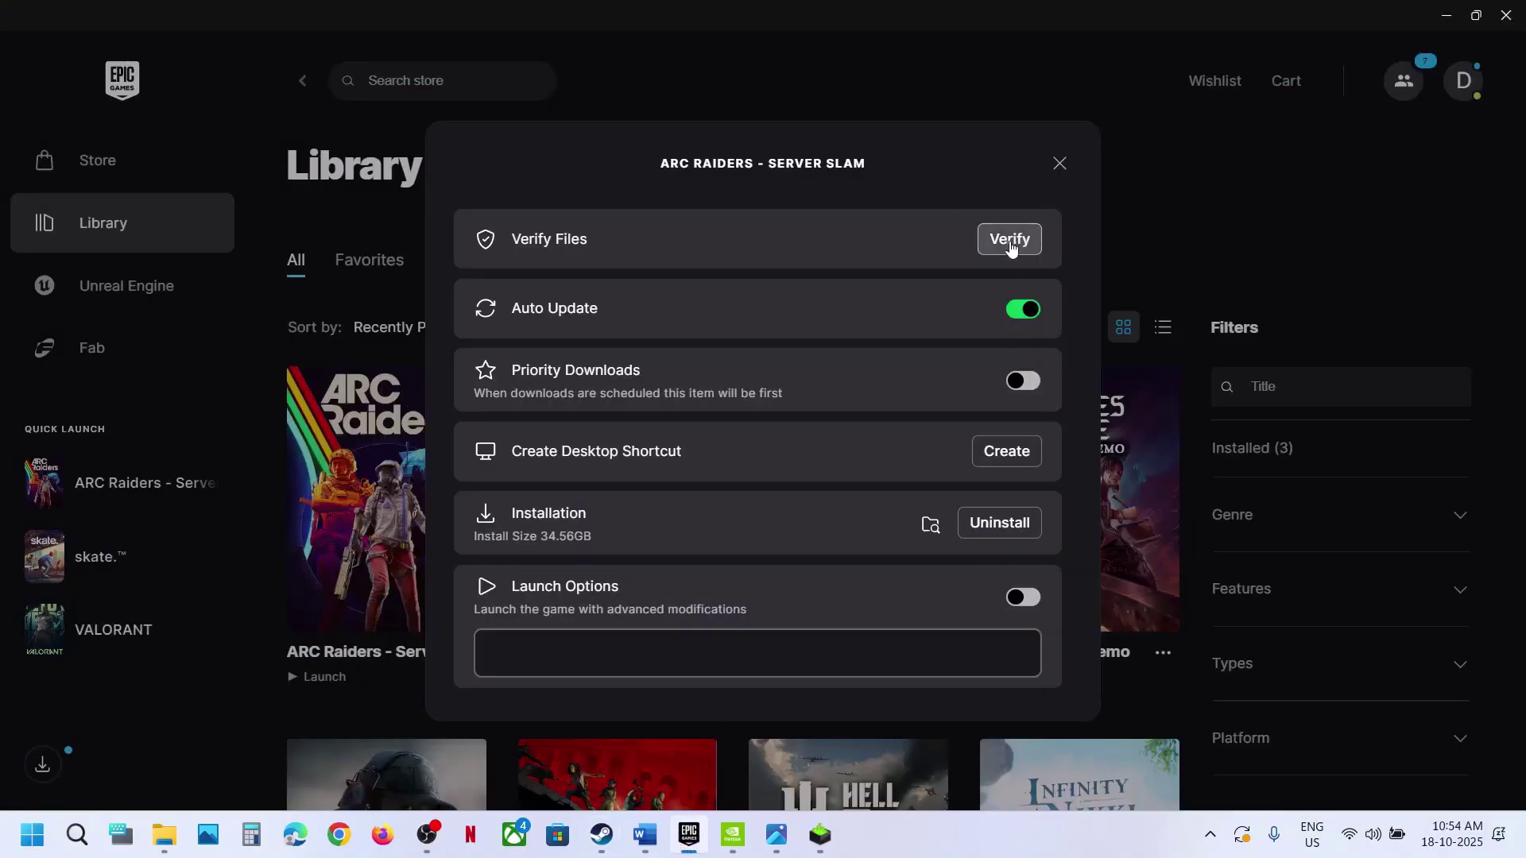
pyautogui.click(1062, 164)
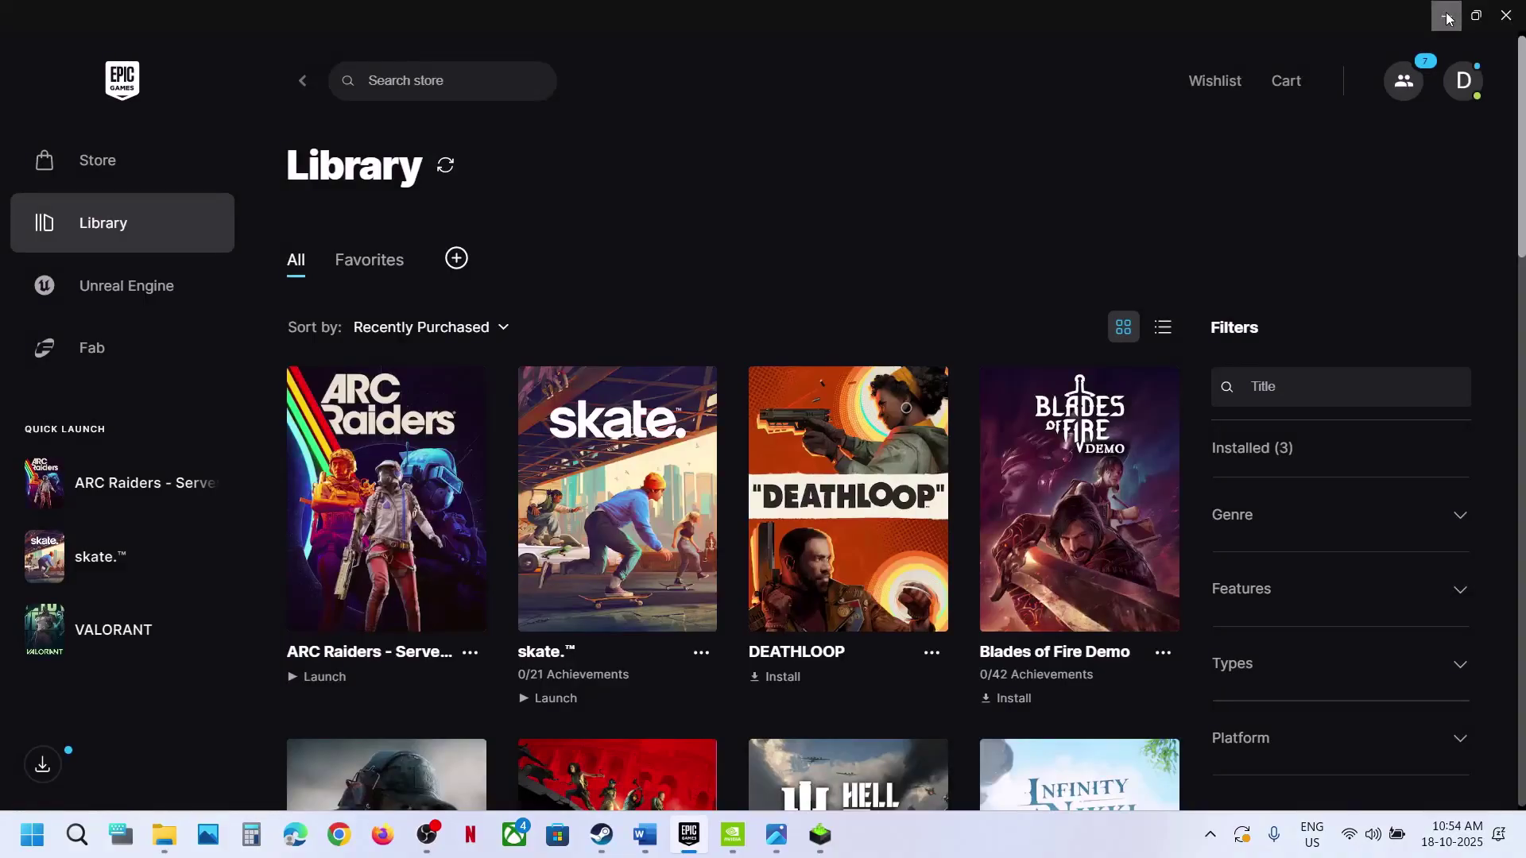
pyautogui.click(1447, 17)
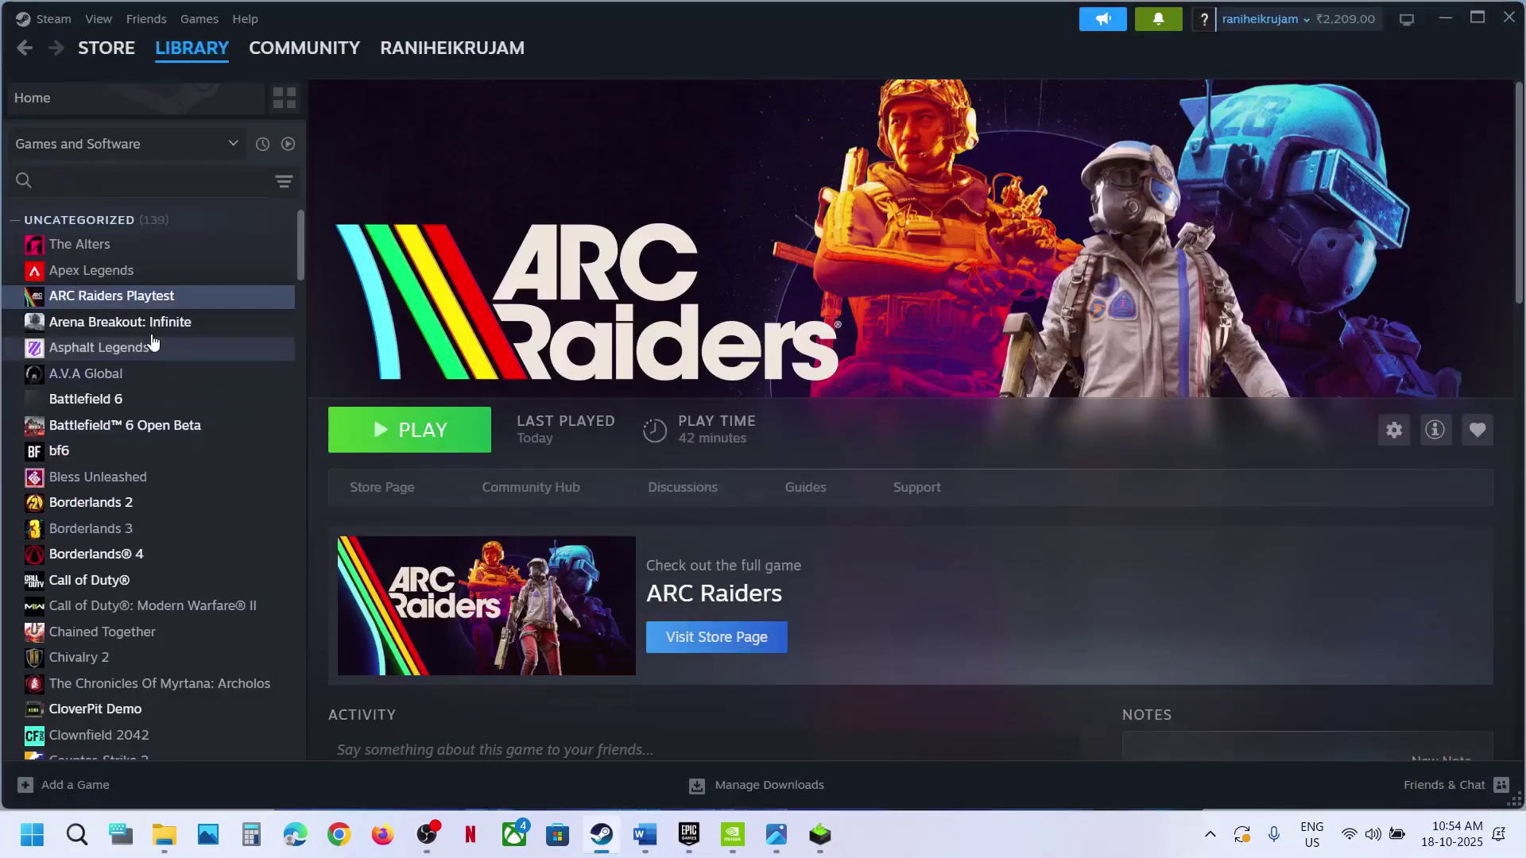
# - Browse the local files of ARC Raiders Playtest from Steam and open the EasyAntiCheat folder
pyautogui.rightClick(146, 298)
pyautogui.moveTo(206, 411)
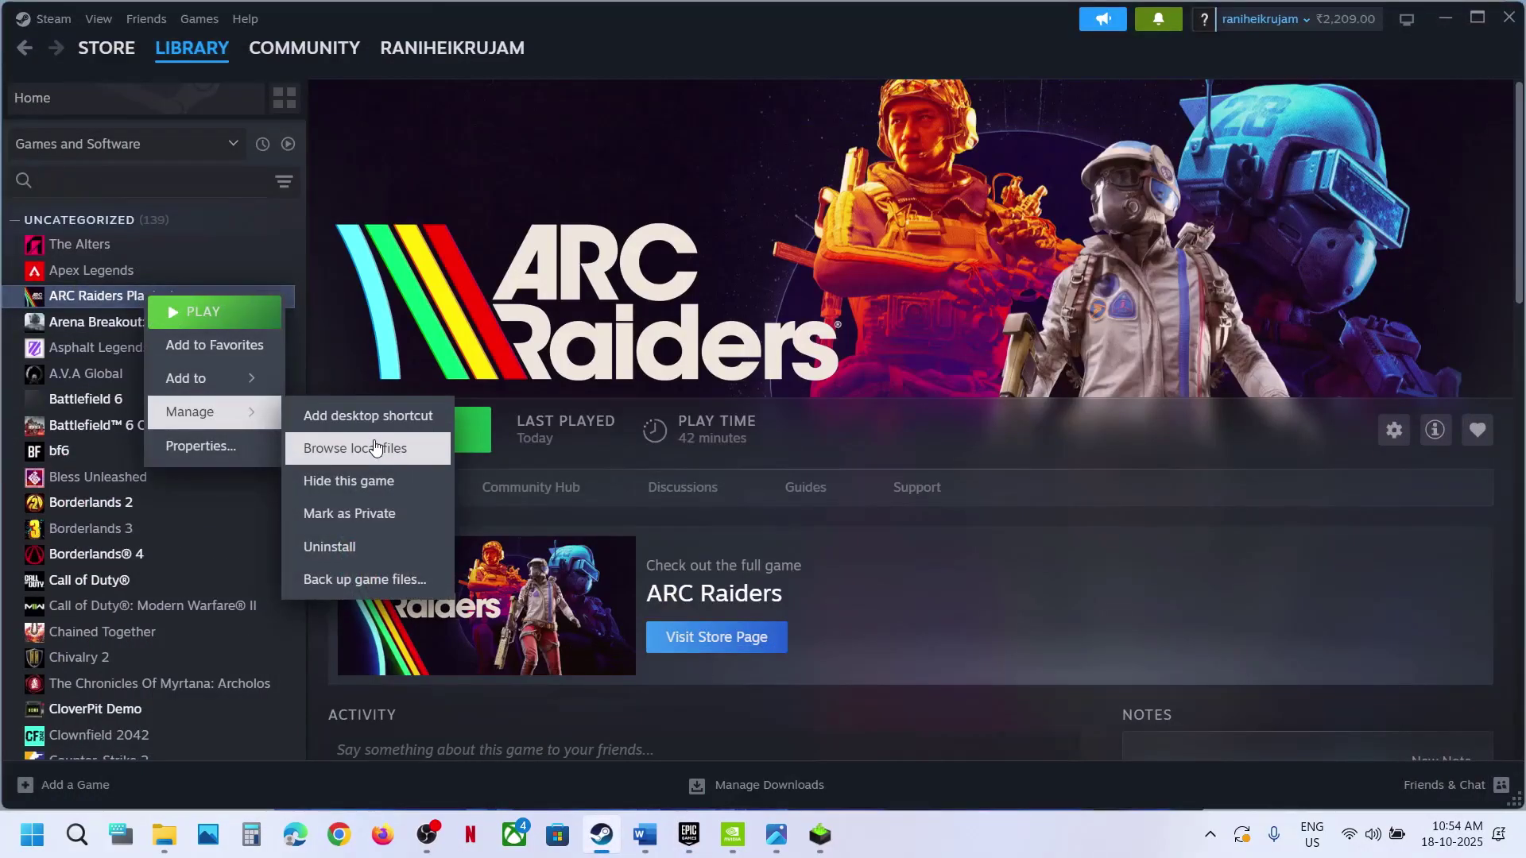
pyautogui.click(375, 449)
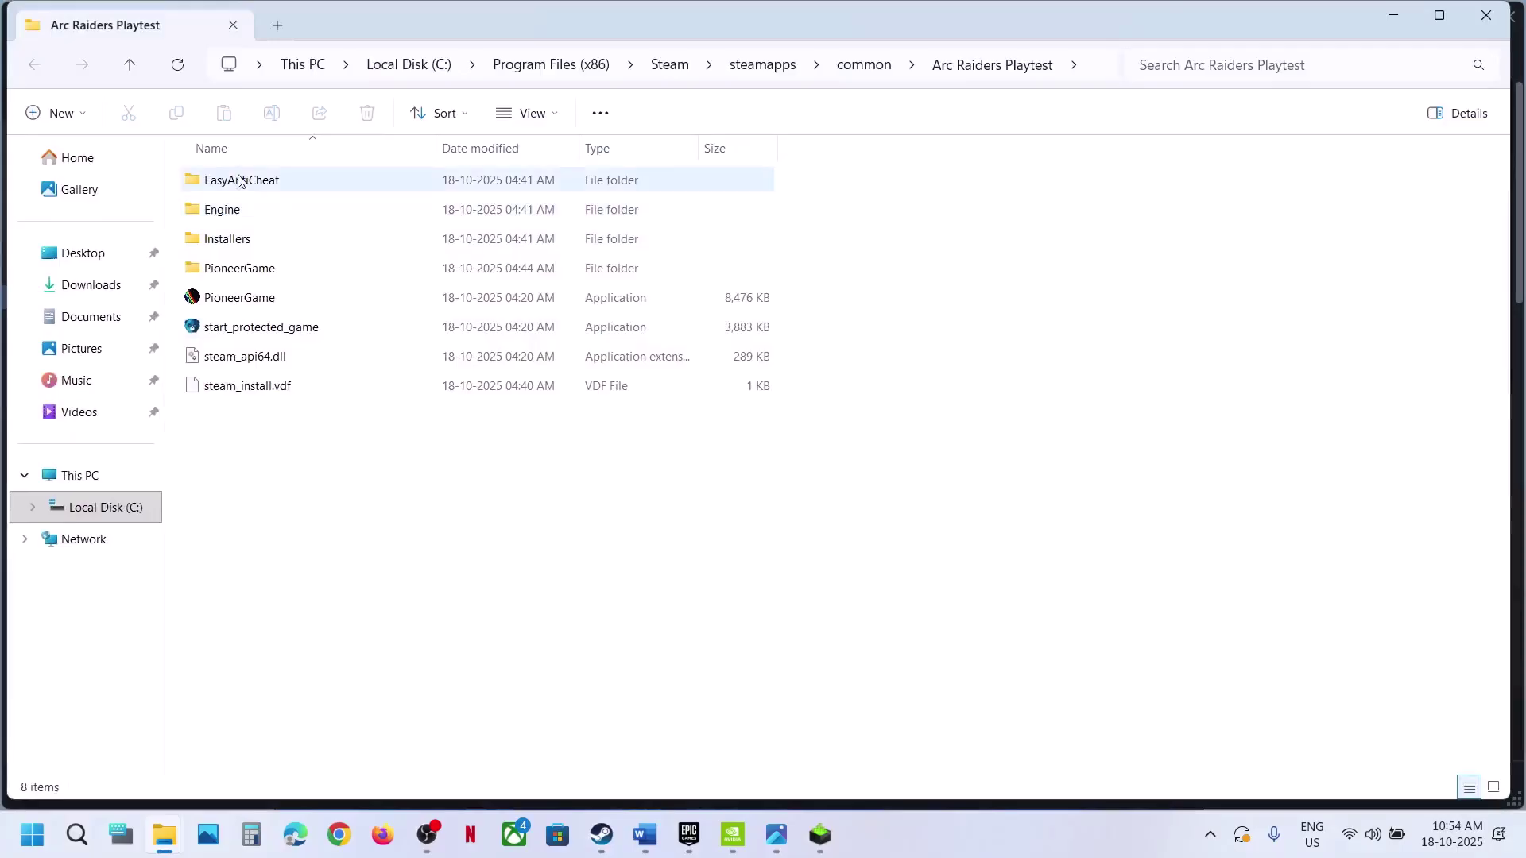
pyautogui.doubleClick(238, 180)
# - Run EasyAntiCheat_EOS_Setup as administrator, allow it to make changes, and close the folder window
pyautogui.click(250, 275)
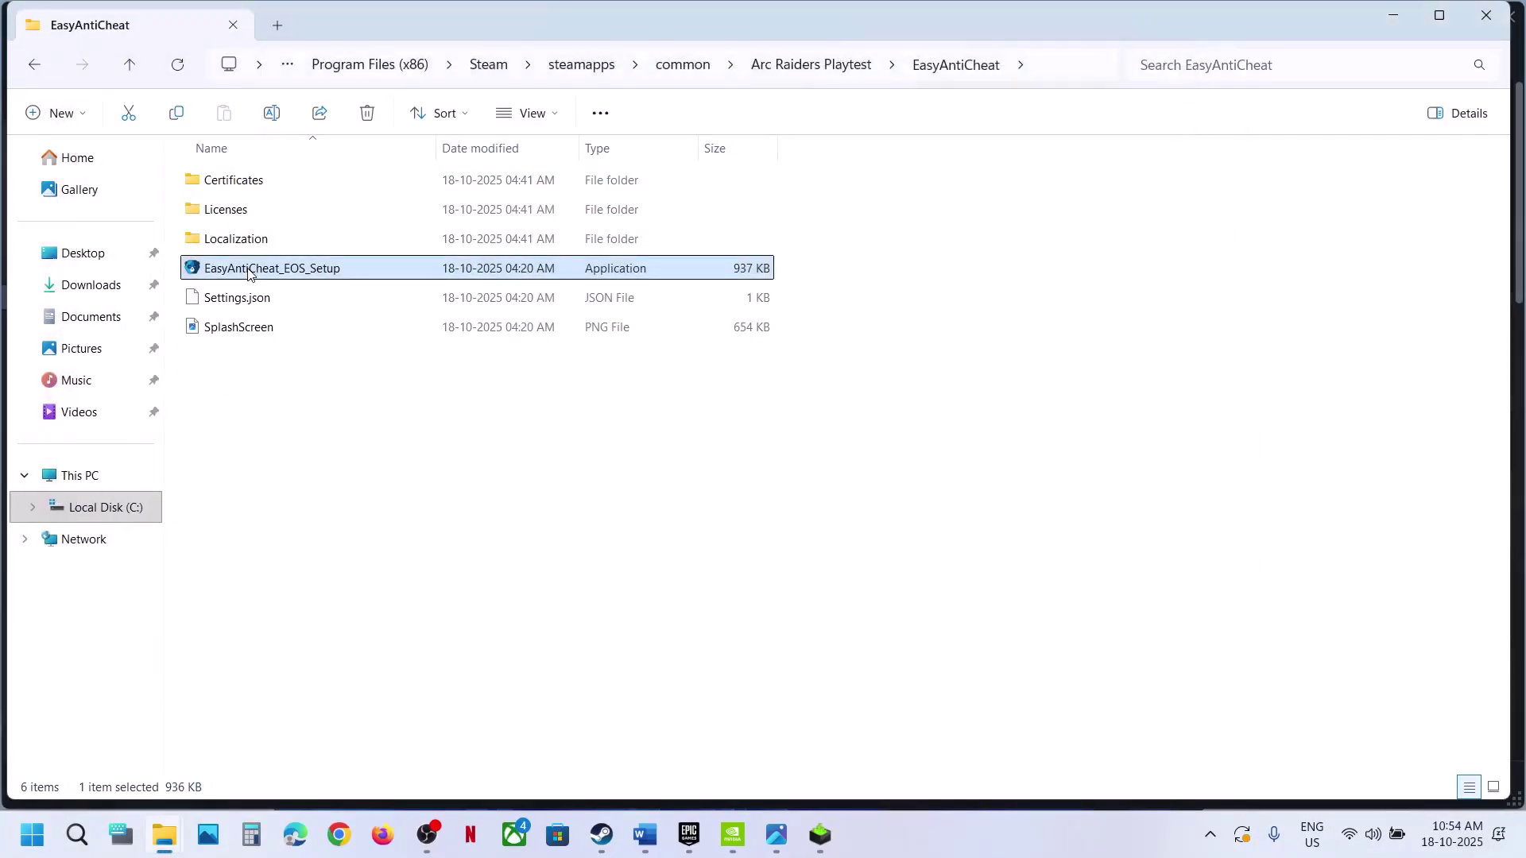
pyautogui.rightClick(249, 273)
pyautogui.click(342, 430)
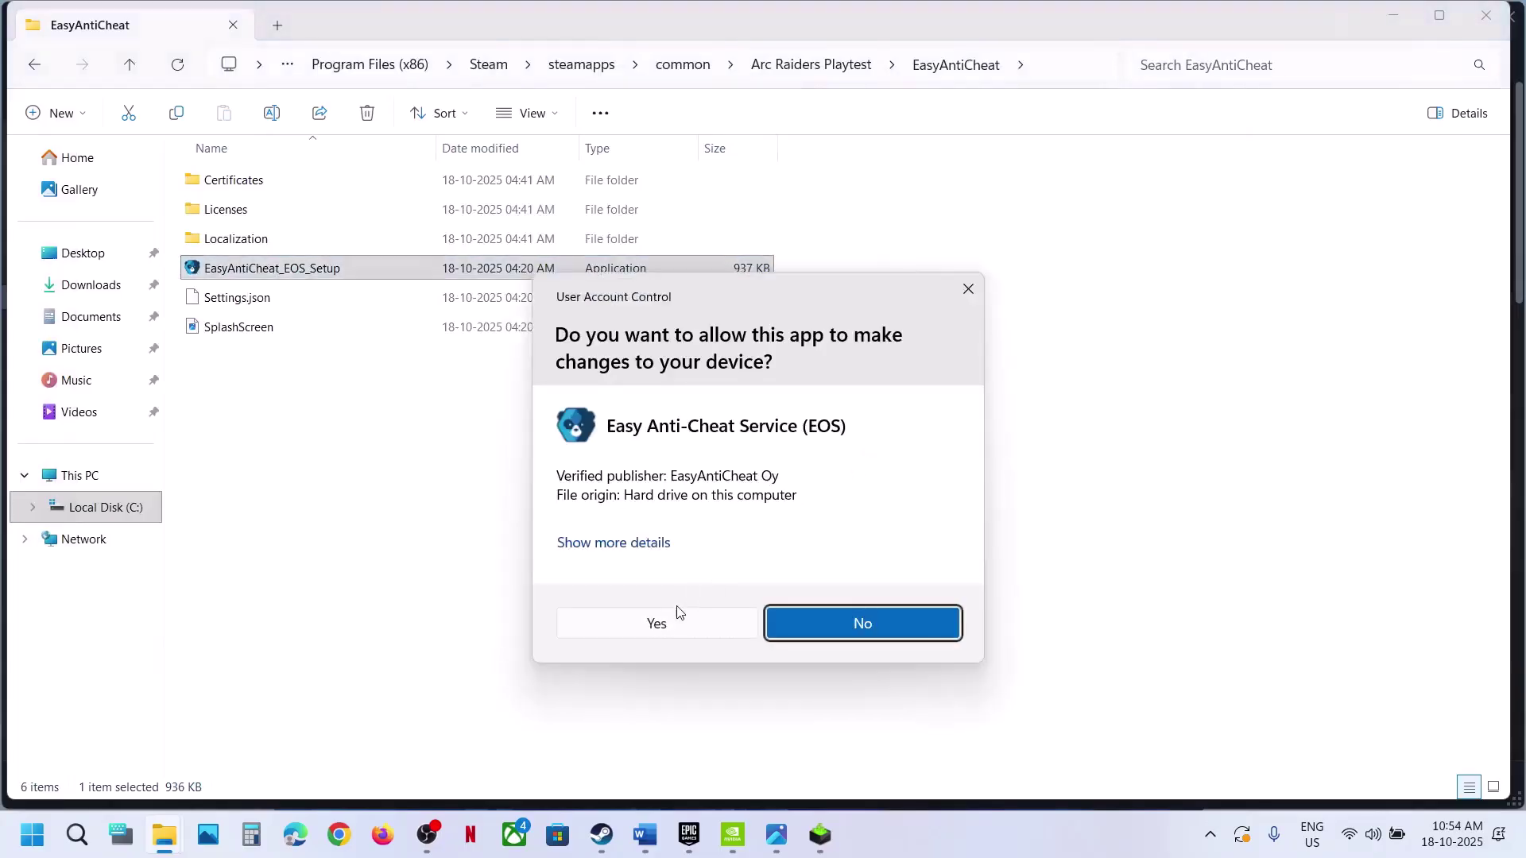
pyautogui.click(671, 618)
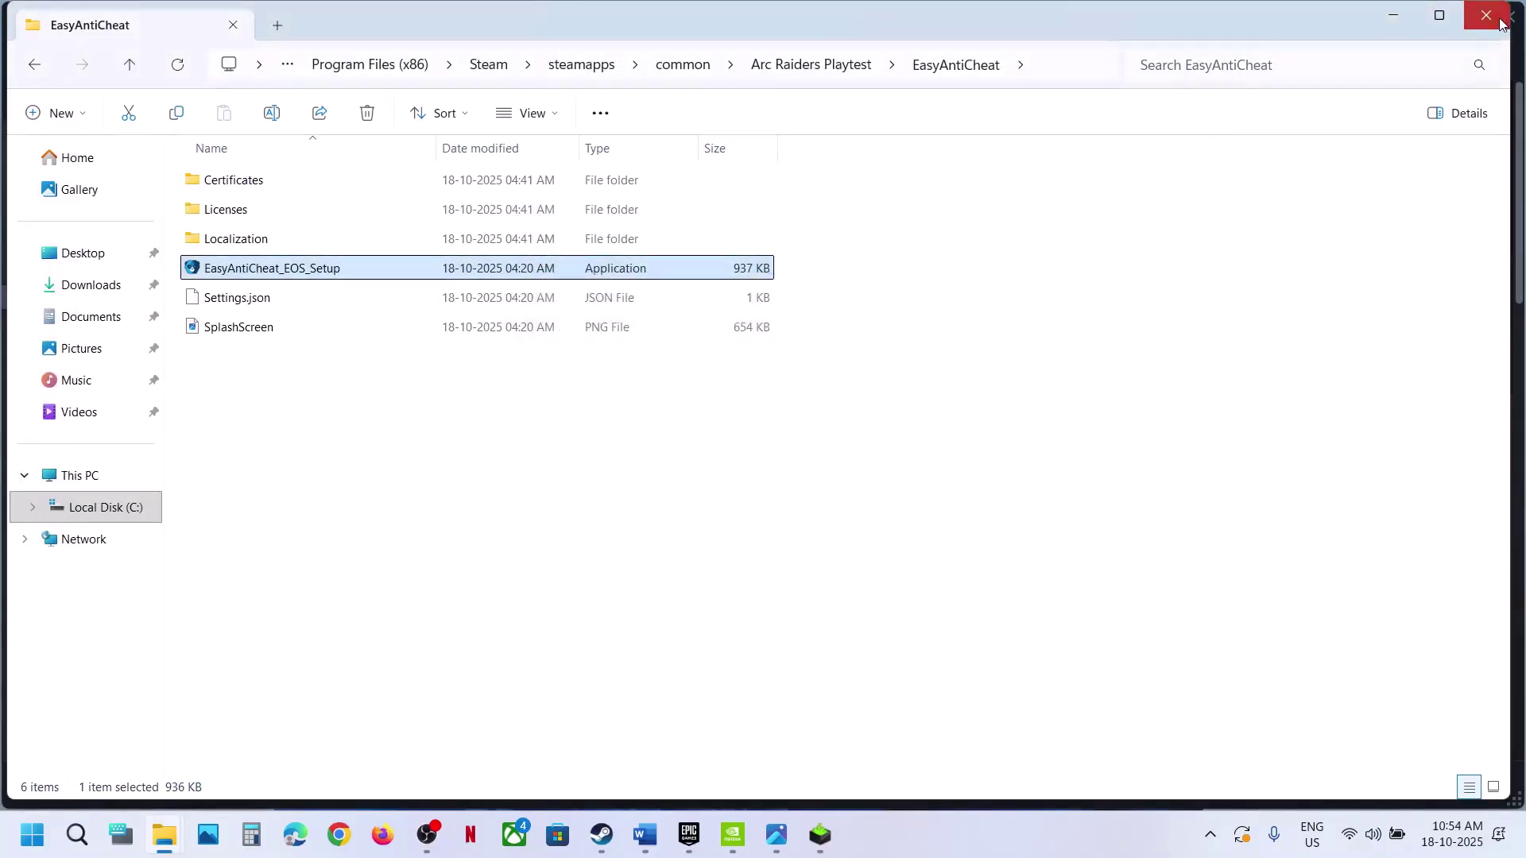
pyautogui.click(1486, 14)
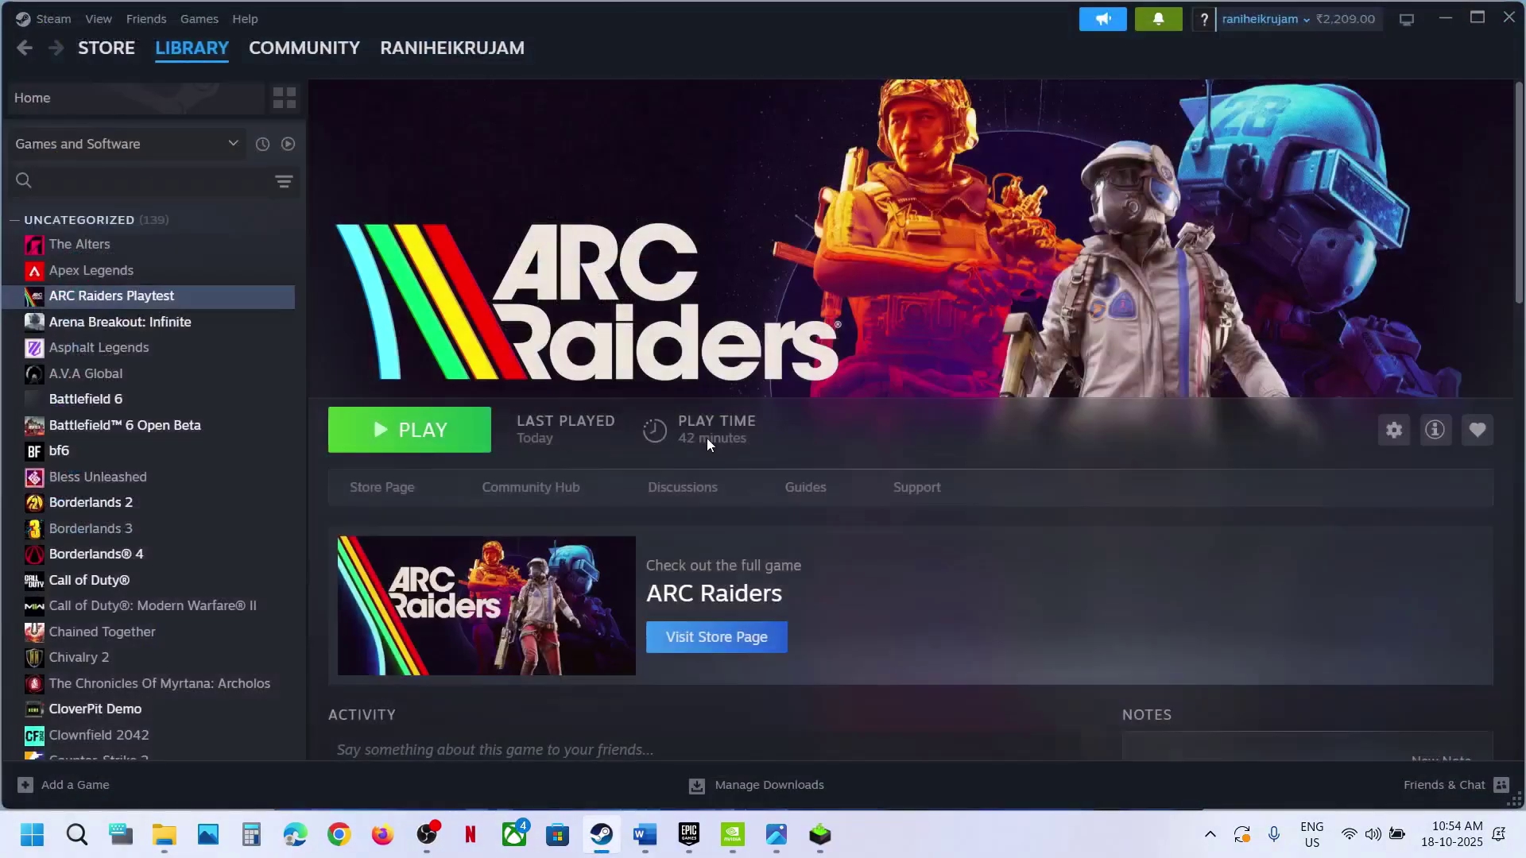
# - Switch to the Word document and highlight the "-dx12/-dx12 in launch options" instruction in Step 5
pyautogui.click(645, 834)
pyautogui.scroll(-2, 542, 581)
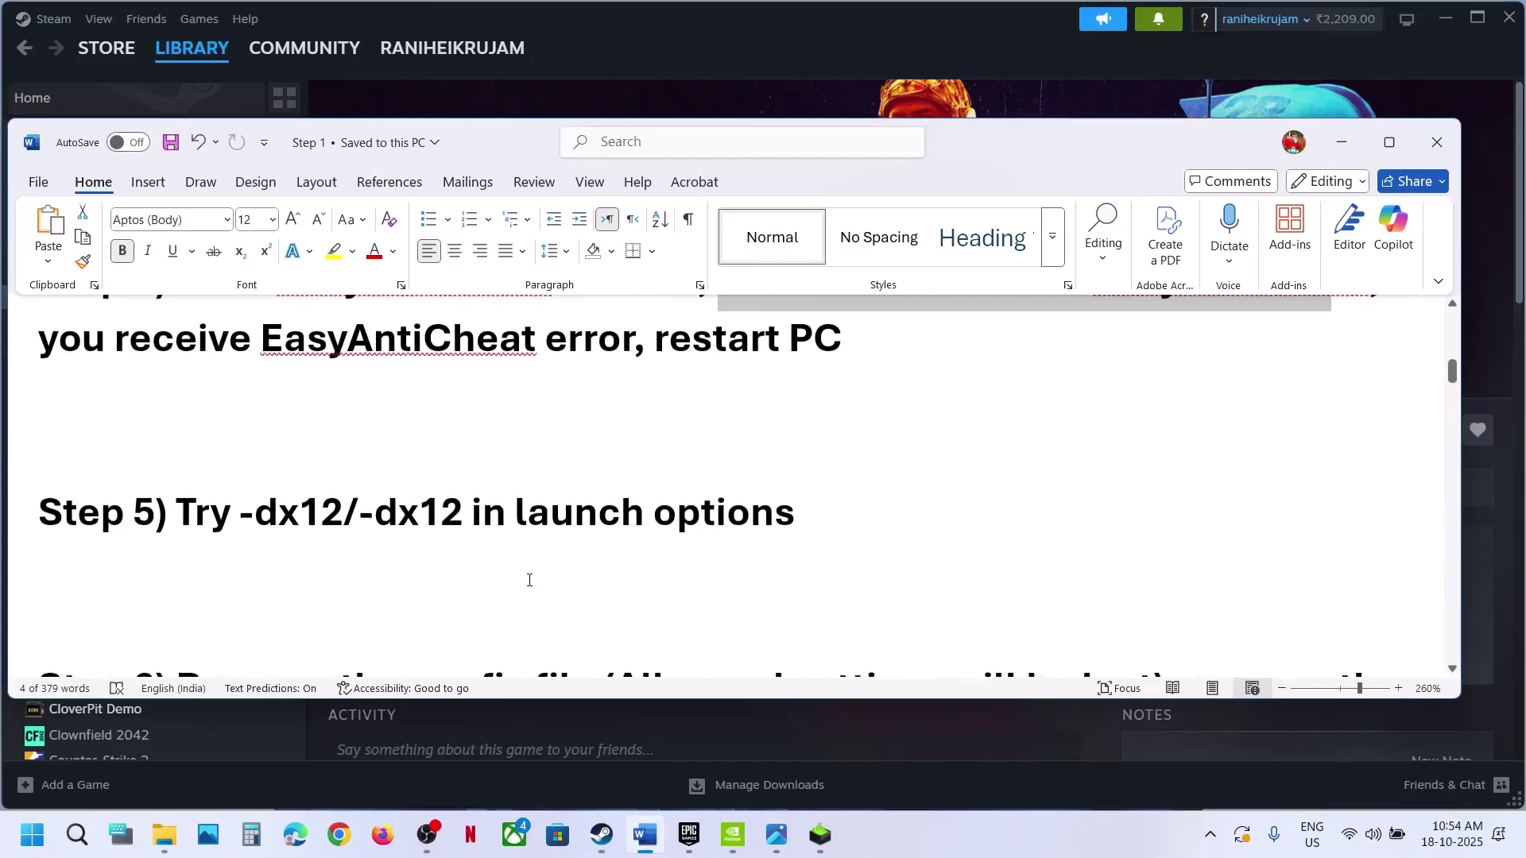
pyautogui.moveTo(239, 524); pyautogui.dragTo(573, 525)
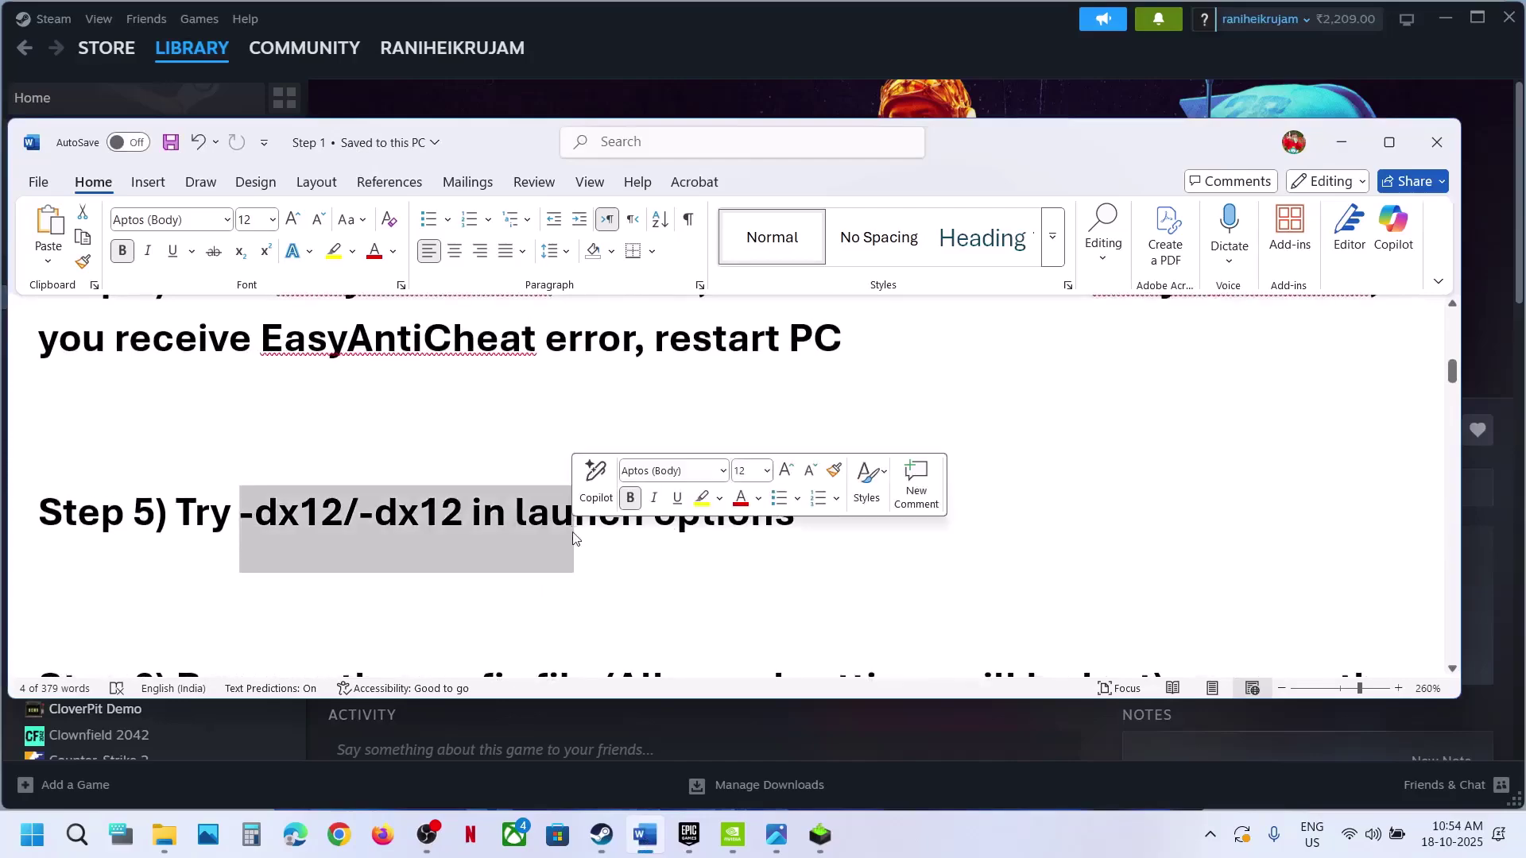
# - Correct the second -dx12 to -dx11 in the Step 5 line of the document
pyautogui.click(467, 519)
pyautogui.press('BackSpace')
pyautogui.write('1')
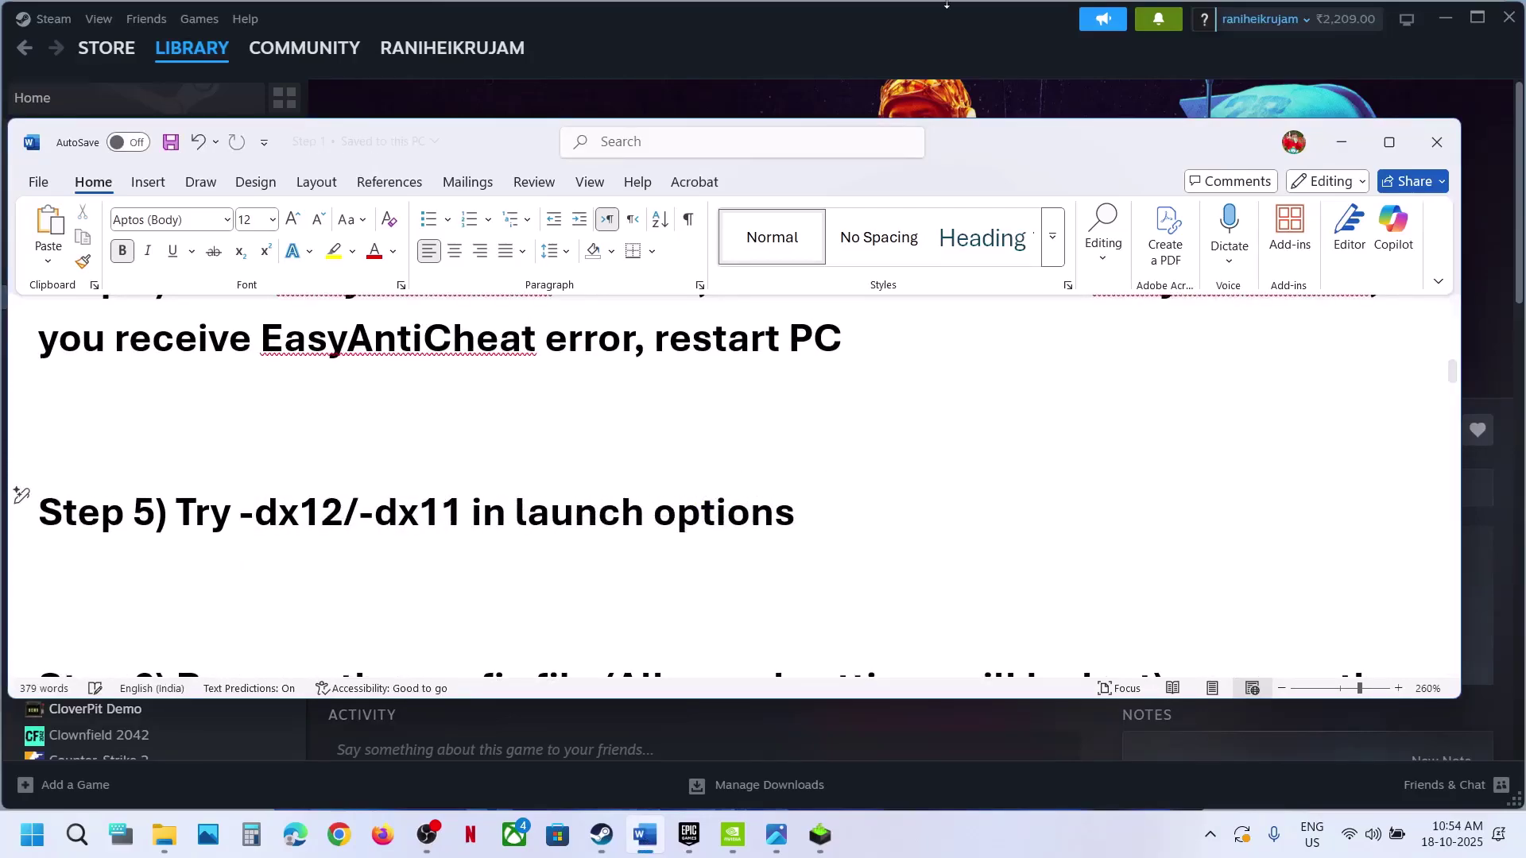
# - Switch to Steam, set the launch options of ARC Raiders Playtest to -dx11, and close its properties
pyautogui.click(826, 61)
pyautogui.rightClick(223, 309)
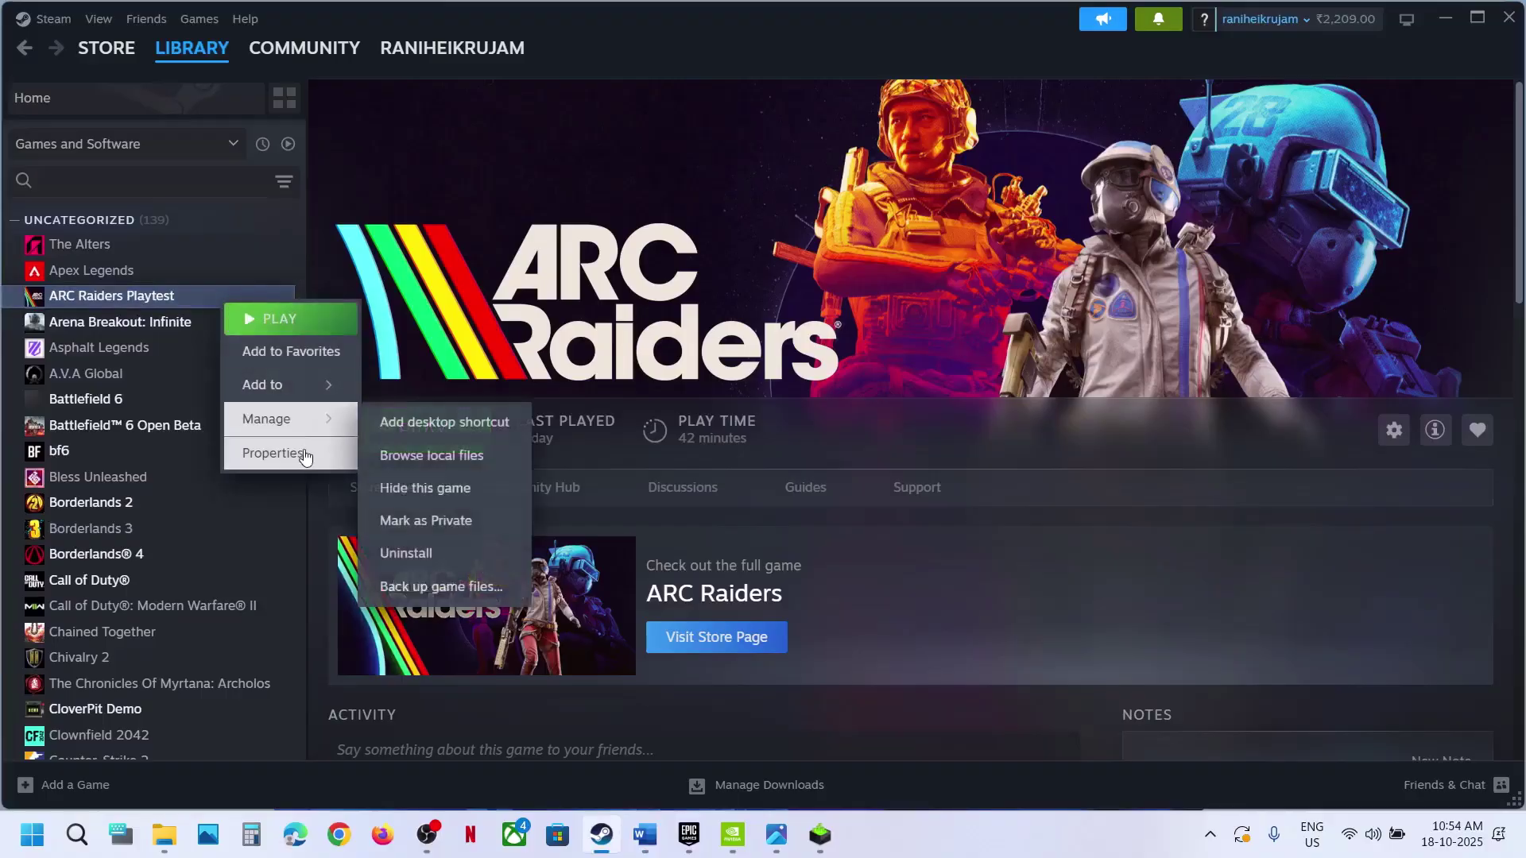
pyautogui.click(302, 455)
pyautogui.click(649, 400)
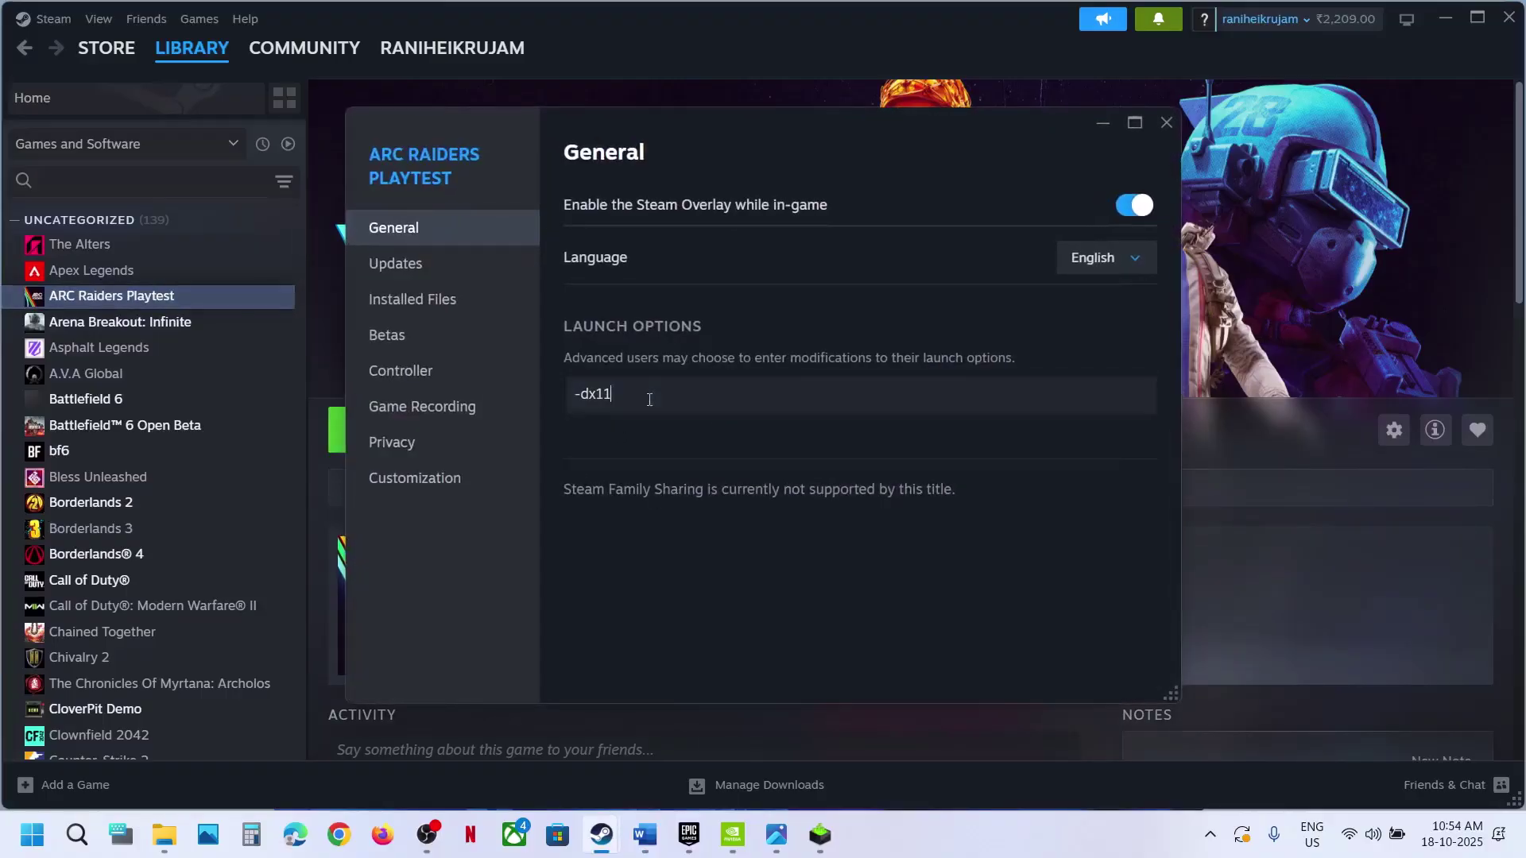
pyautogui.hotkey('ctrl', 'a')
pyautogui.write('-')
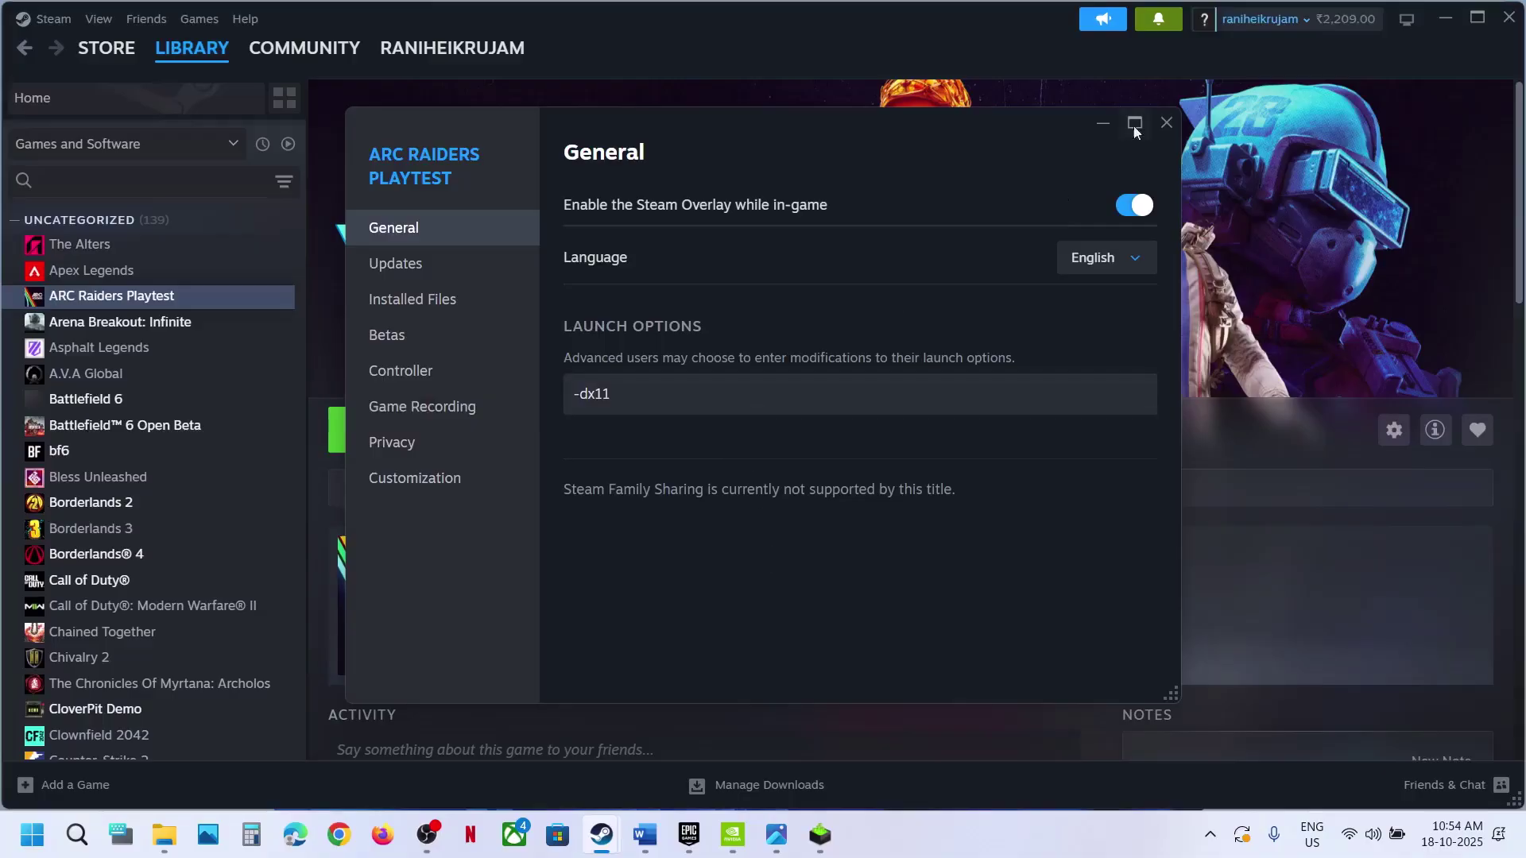
pyautogui.click(1166, 124)
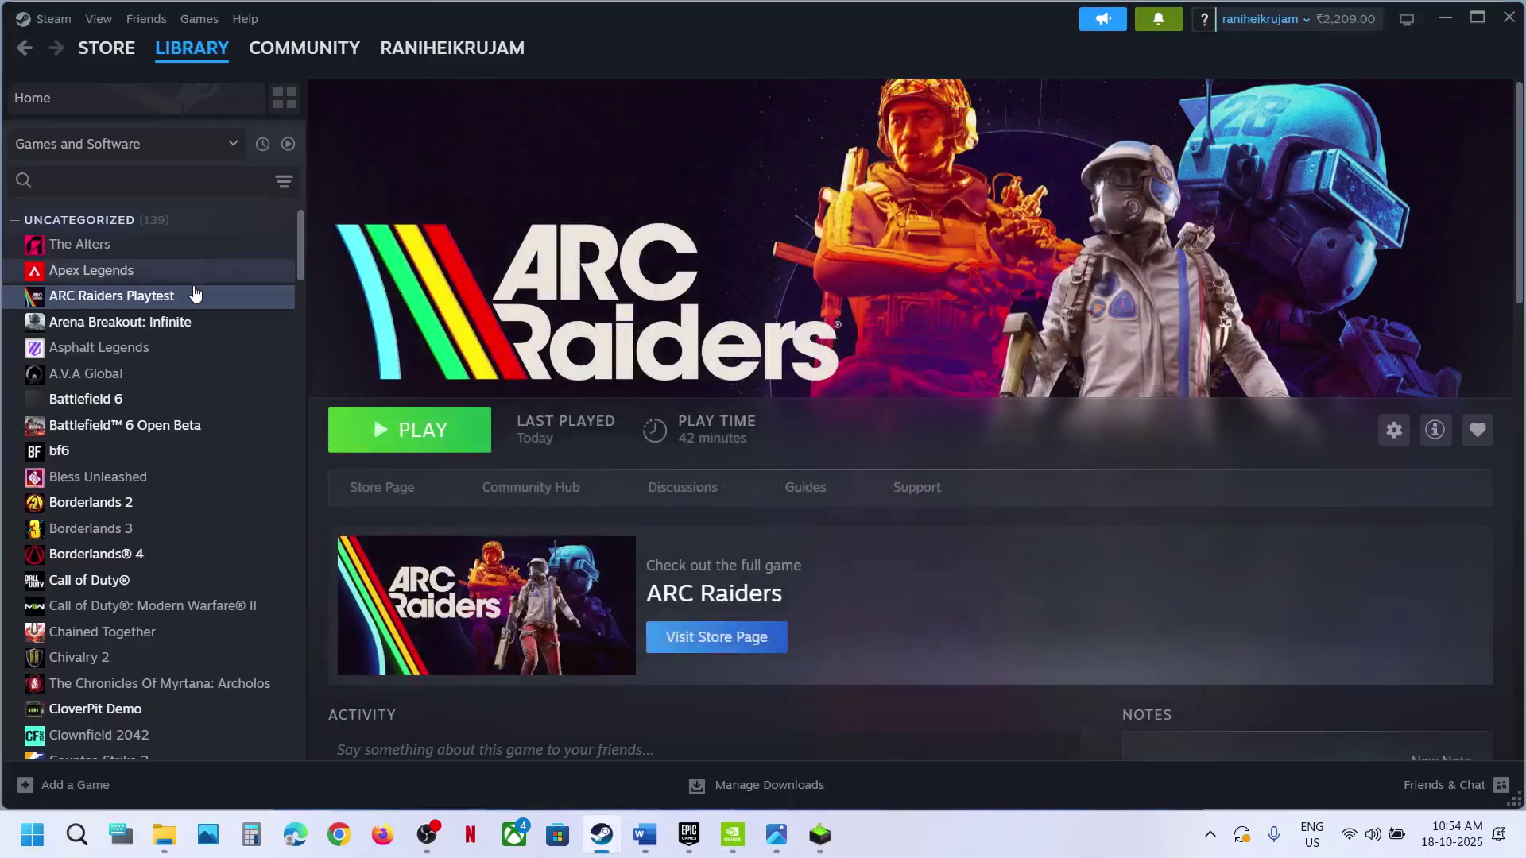
# - Set the ARC Raiders Playtest launch options to -dx12, clear them again, and close the properties
pyautogui.rightClick(193, 297)
pyautogui.click(286, 443)
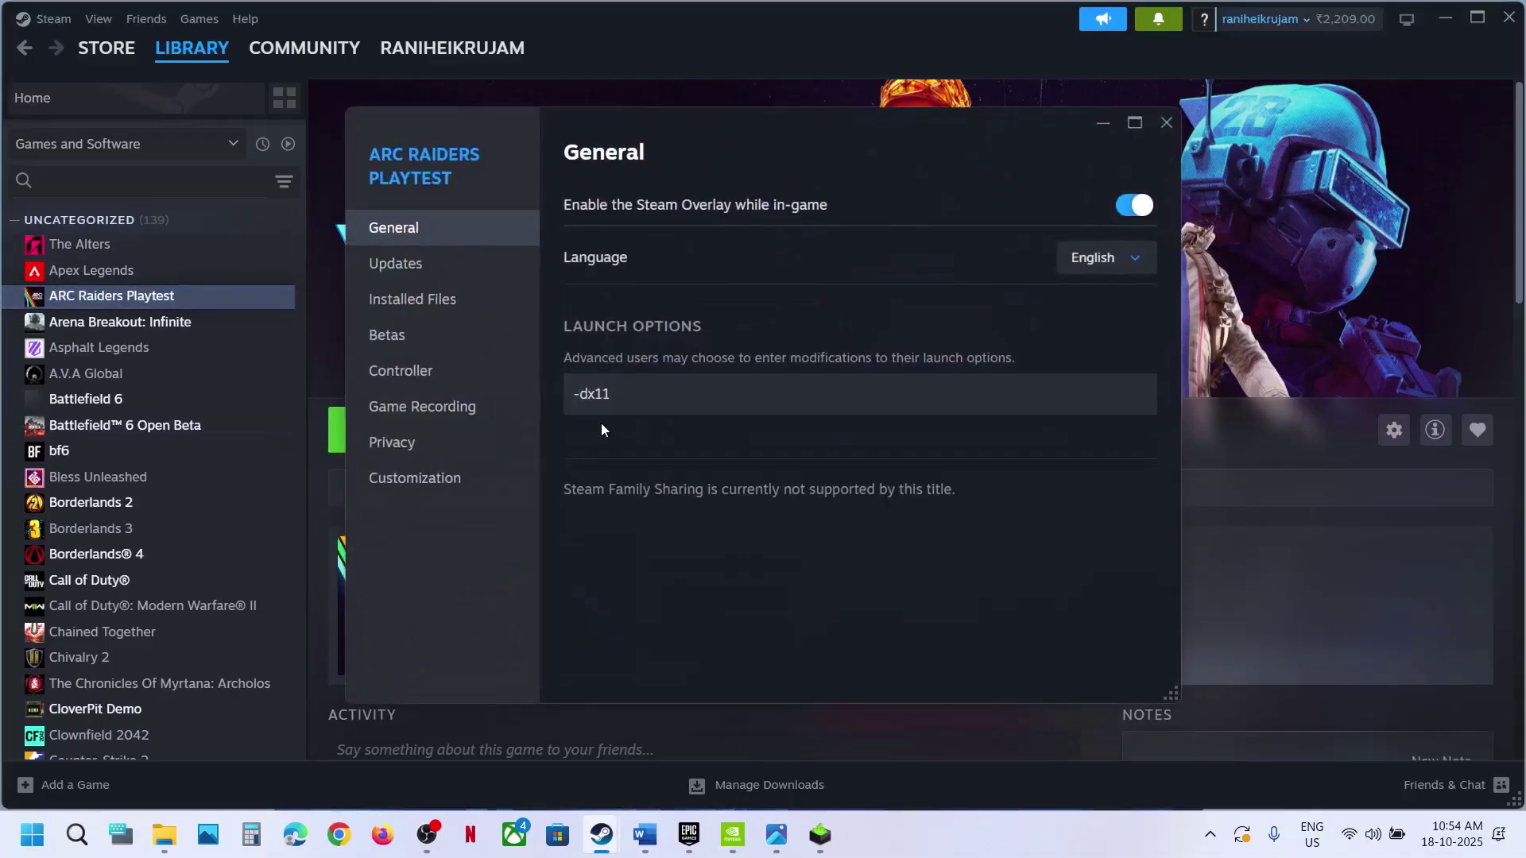
pyautogui.click(644, 406)
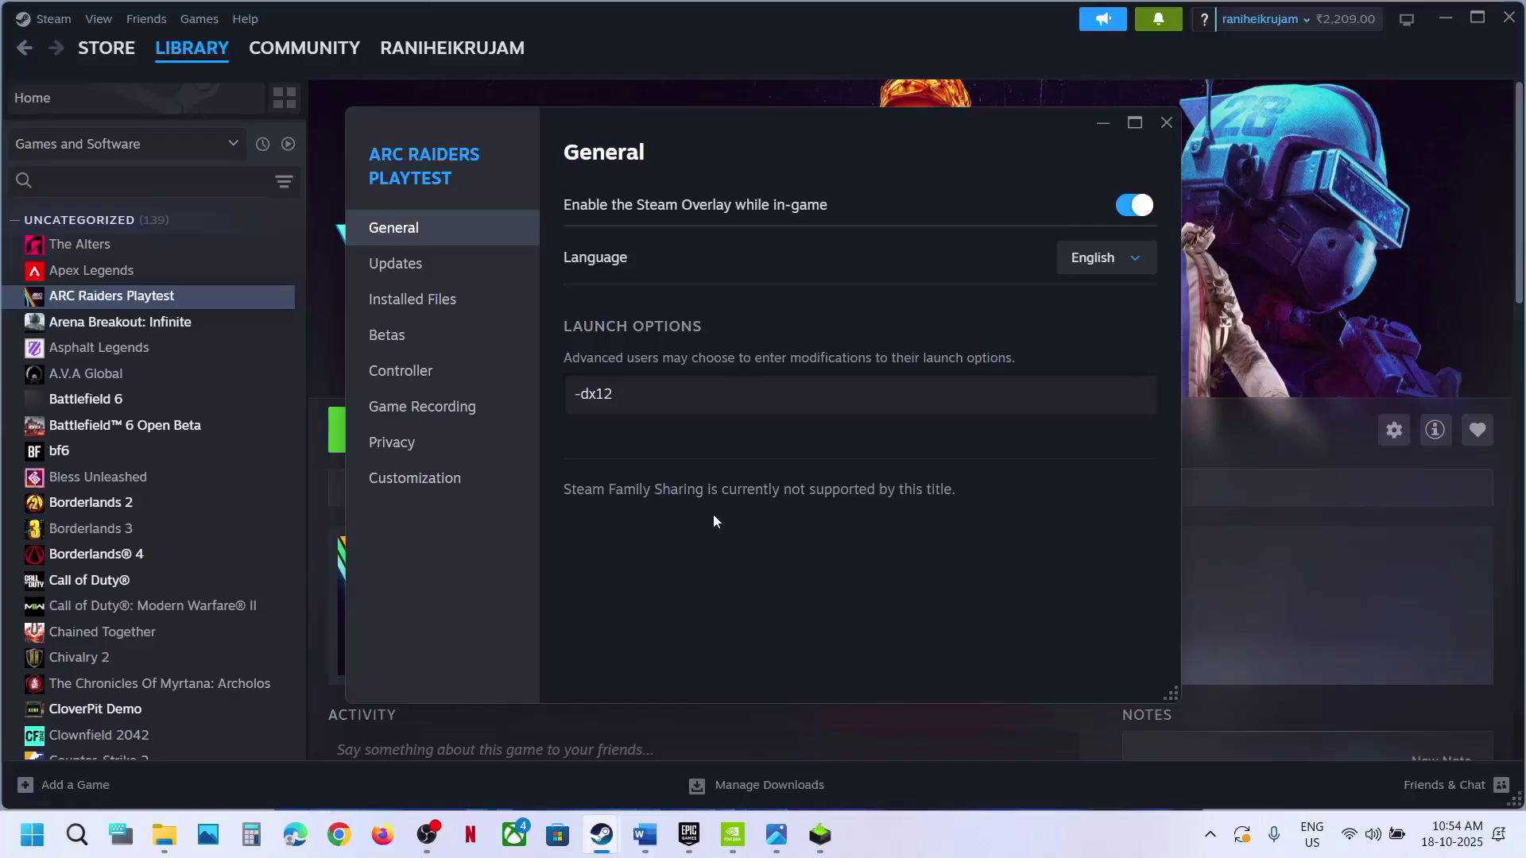
pyautogui.moveTo(678, 394); pyautogui.dragTo(500, 397)
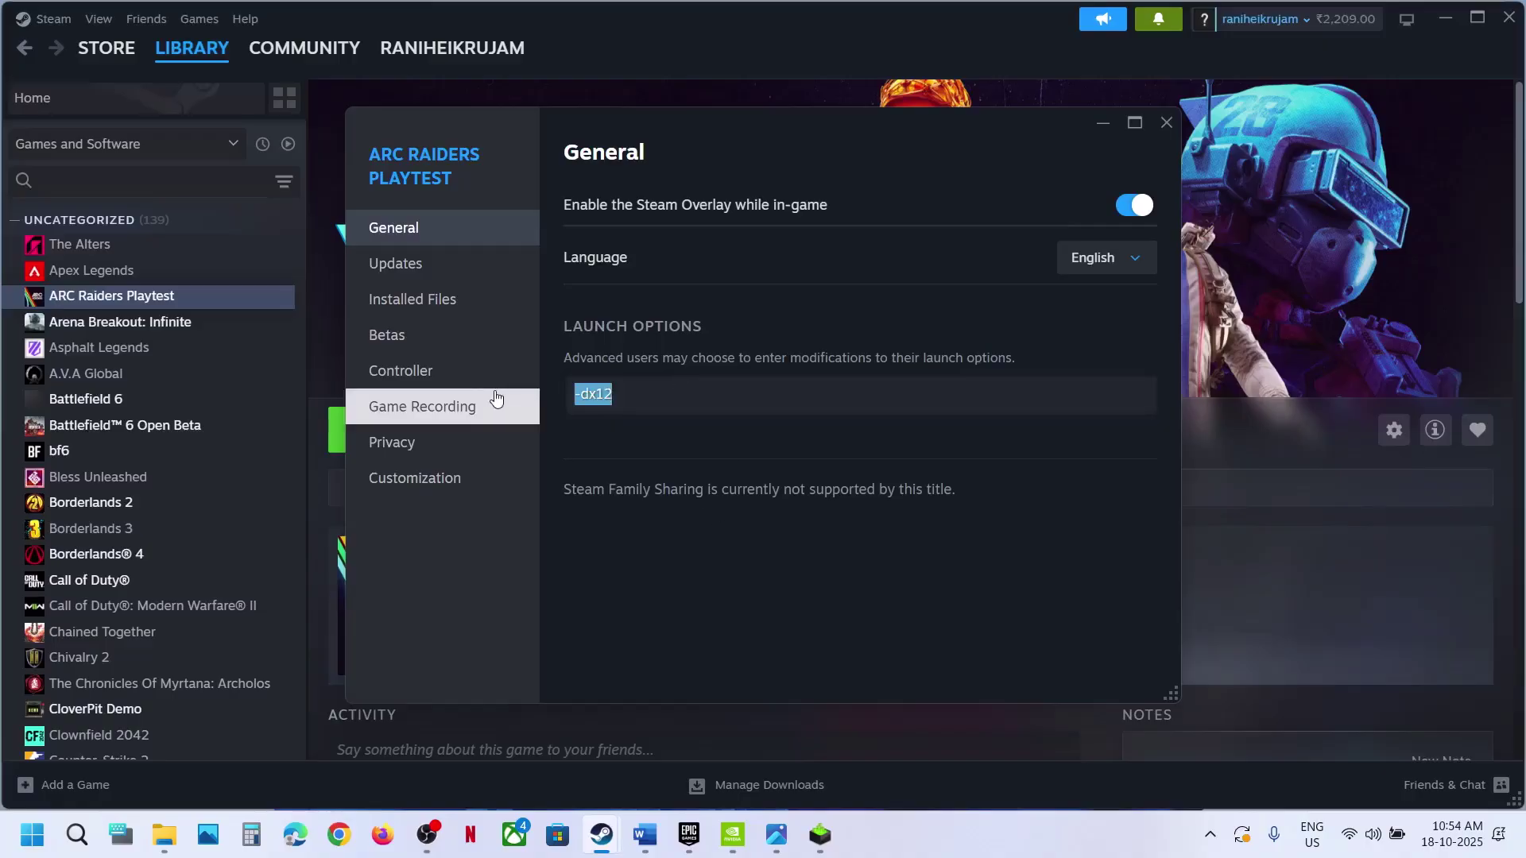
pyautogui.press('BackSpace')
pyautogui.click(1166, 121)
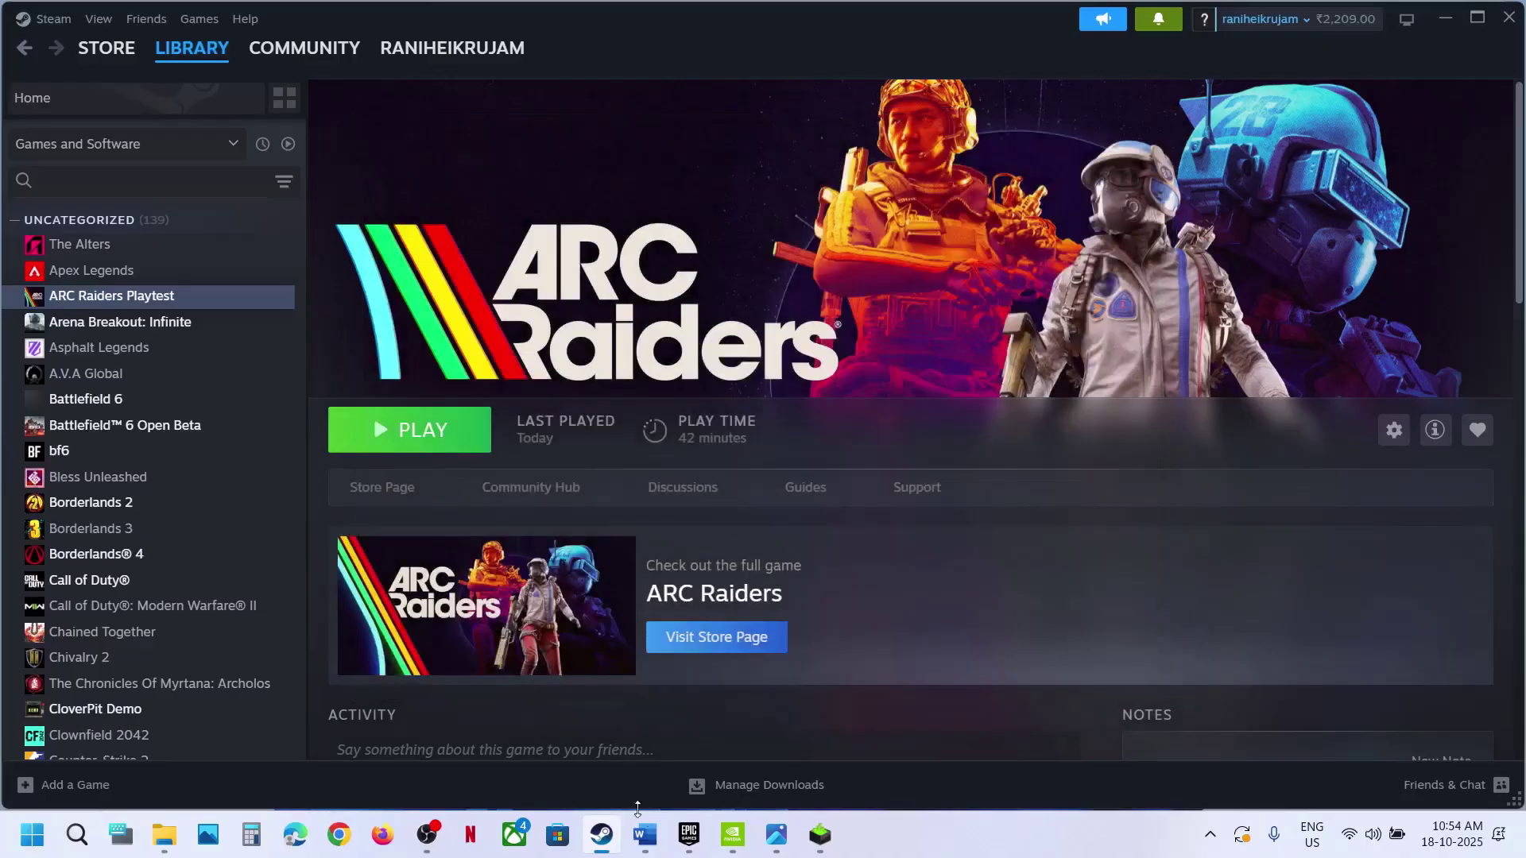
# - Switch to the Epic Games Launcher and enable Additional Command Line Arguments with -dx12 for ARC Raiders - Server Slam
pyautogui.click(645, 834)
pyautogui.click(689, 835)
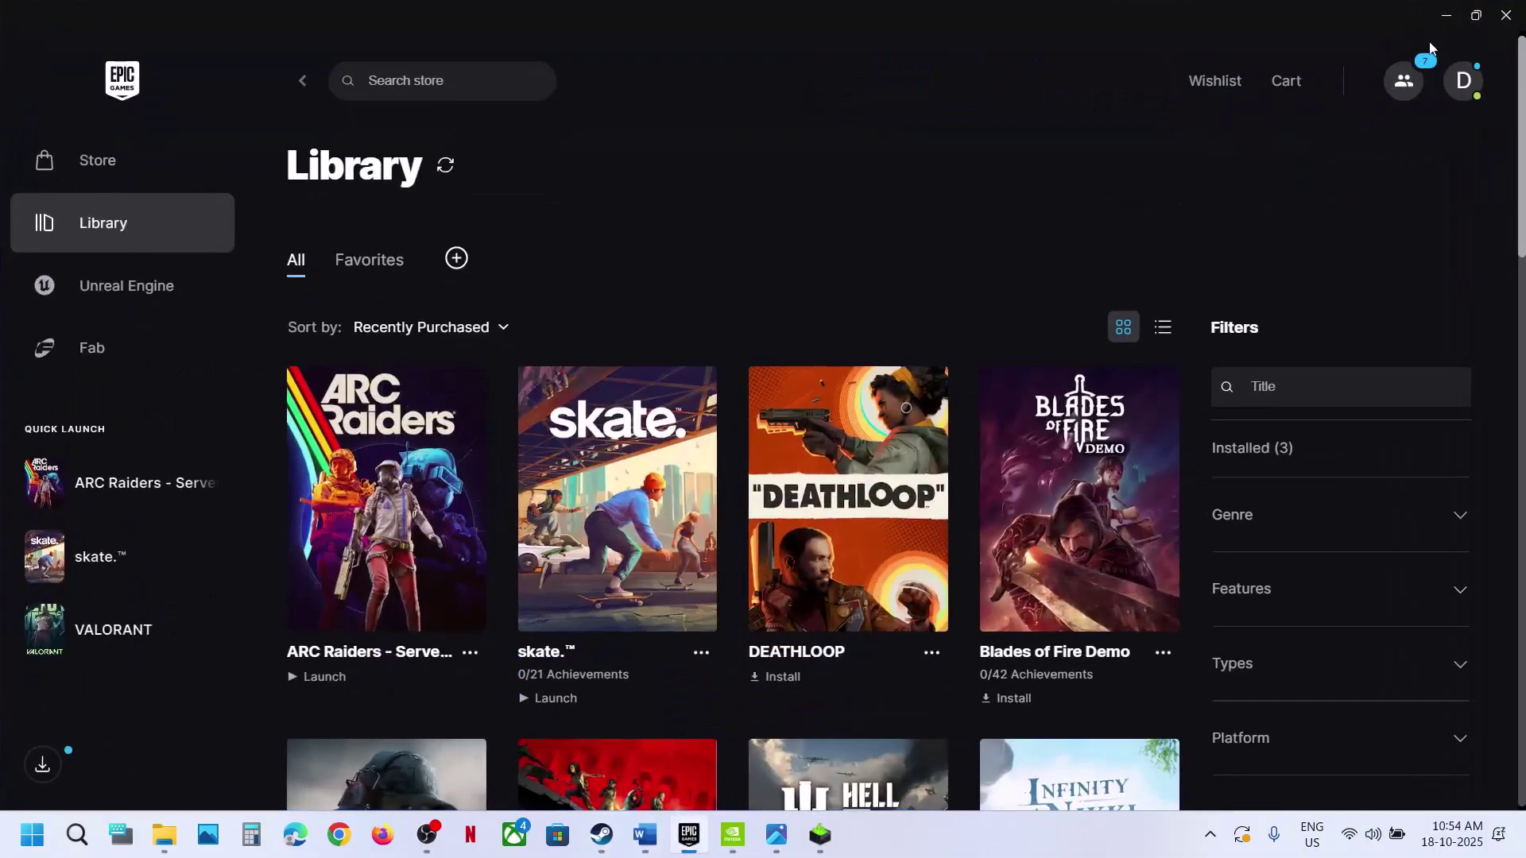
pyautogui.click(1465, 80)
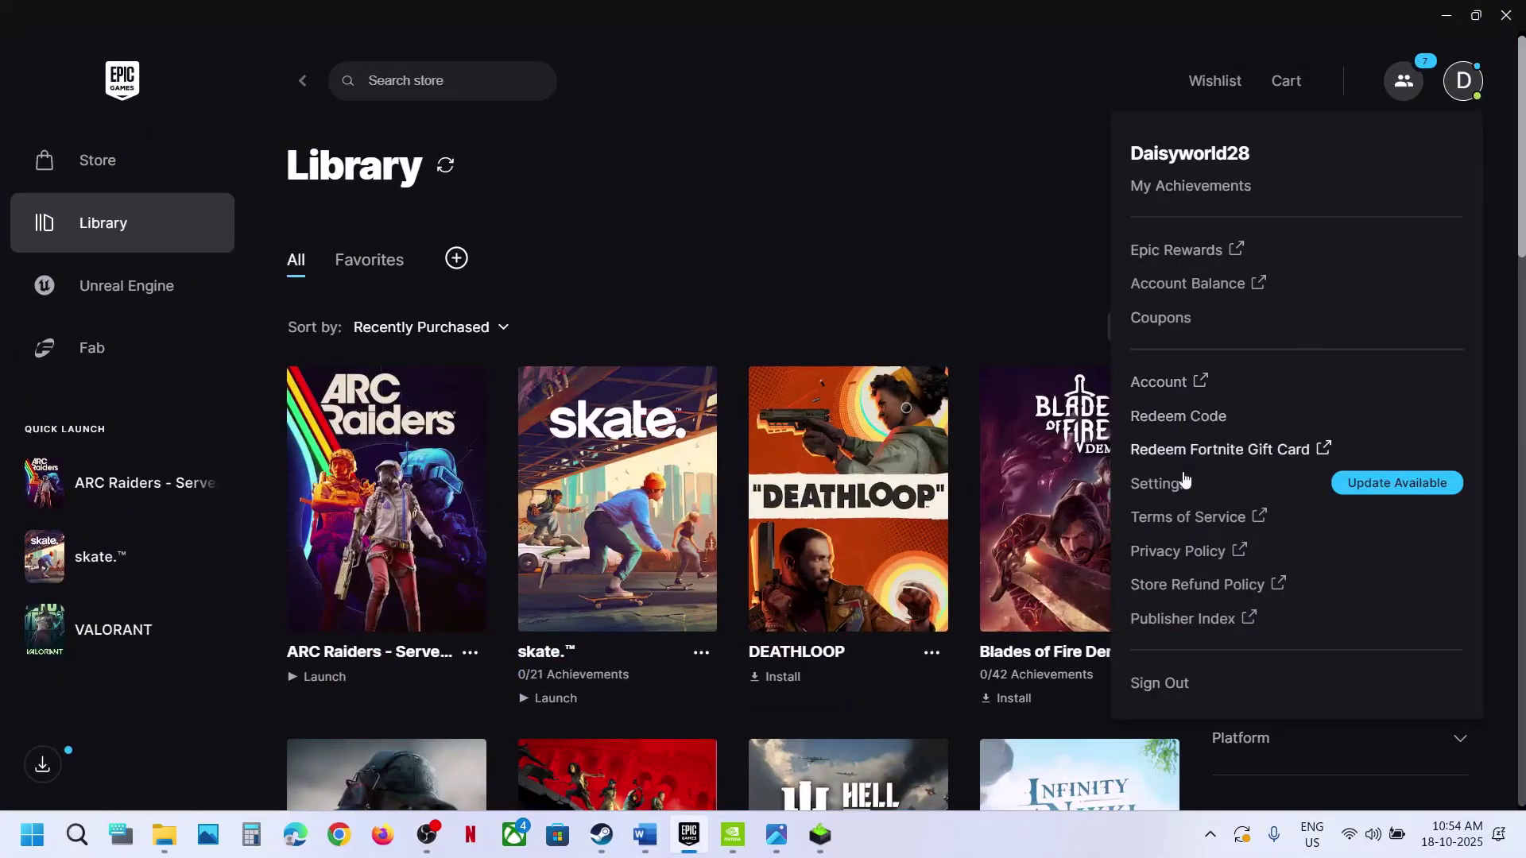
pyautogui.click(1149, 484)
pyautogui.scroll(-10, 242, 560)
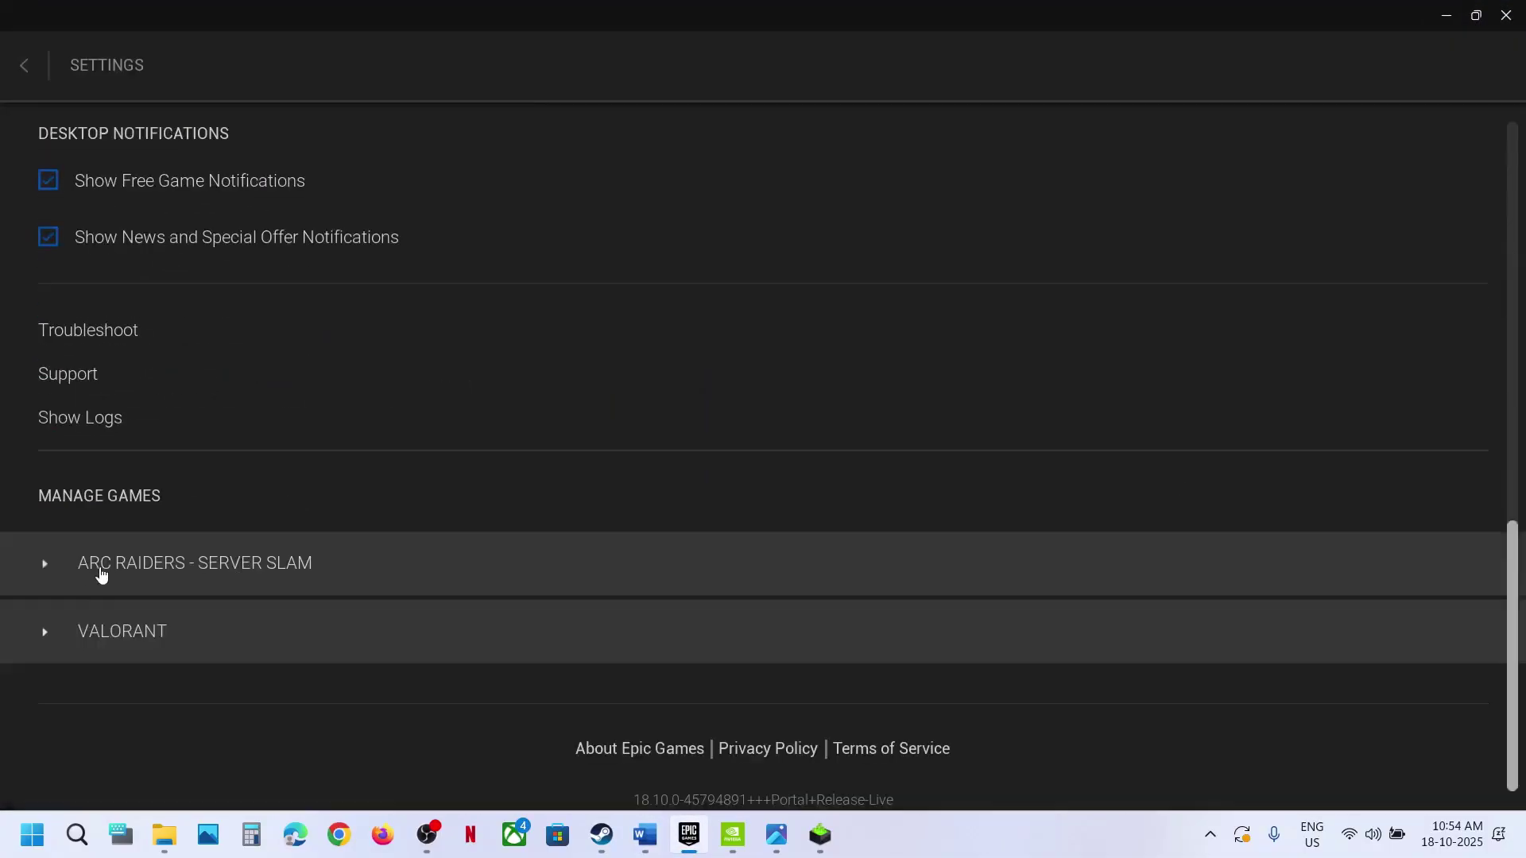
pyautogui.click(45, 564)
pyautogui.scroll(-2, 205, 579)
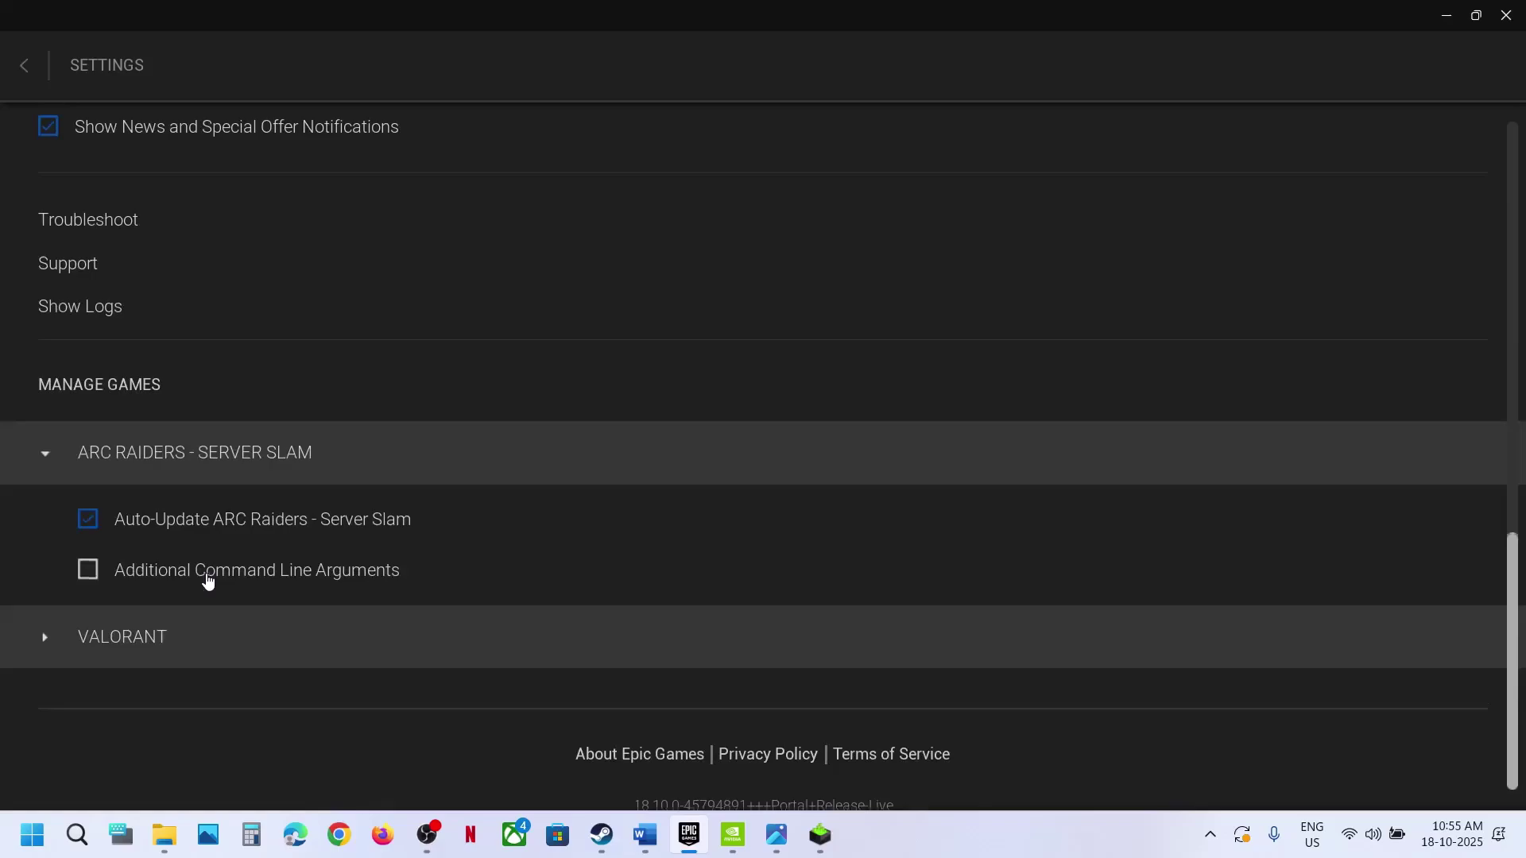
pyautogui.click(88, 564)
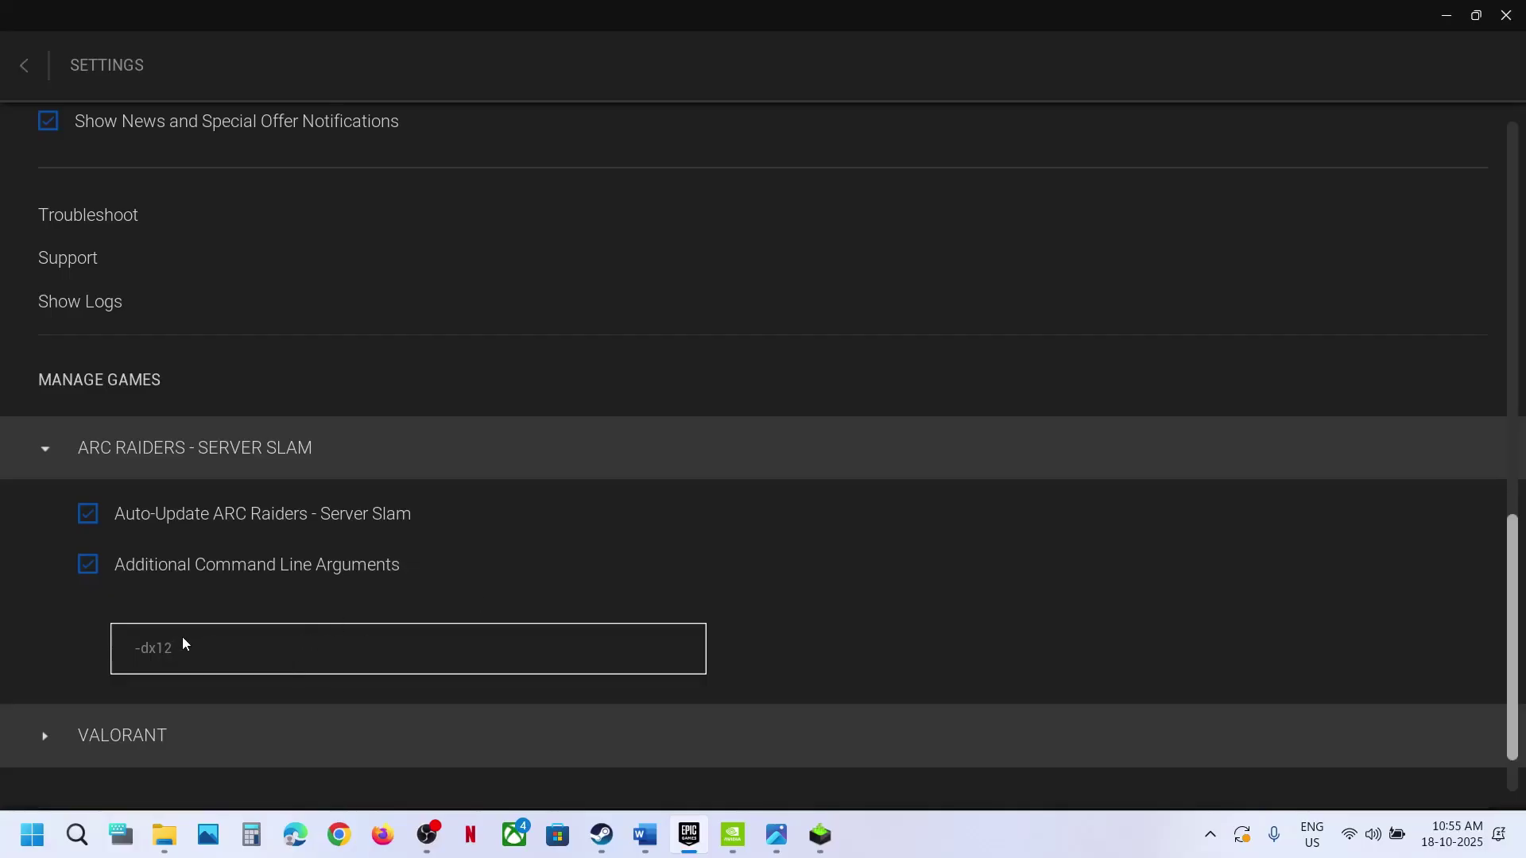
# - Clear the -dx12 argument, disable Additional Command Line Arguments for ARC Raiders - Server Slam, and leave the settings
pyautogui.moveTo(205, 653); pyautogui.dragTo(60, 644)
pyautogui.press('BackSpace')
pyautogui.click(87, 566)
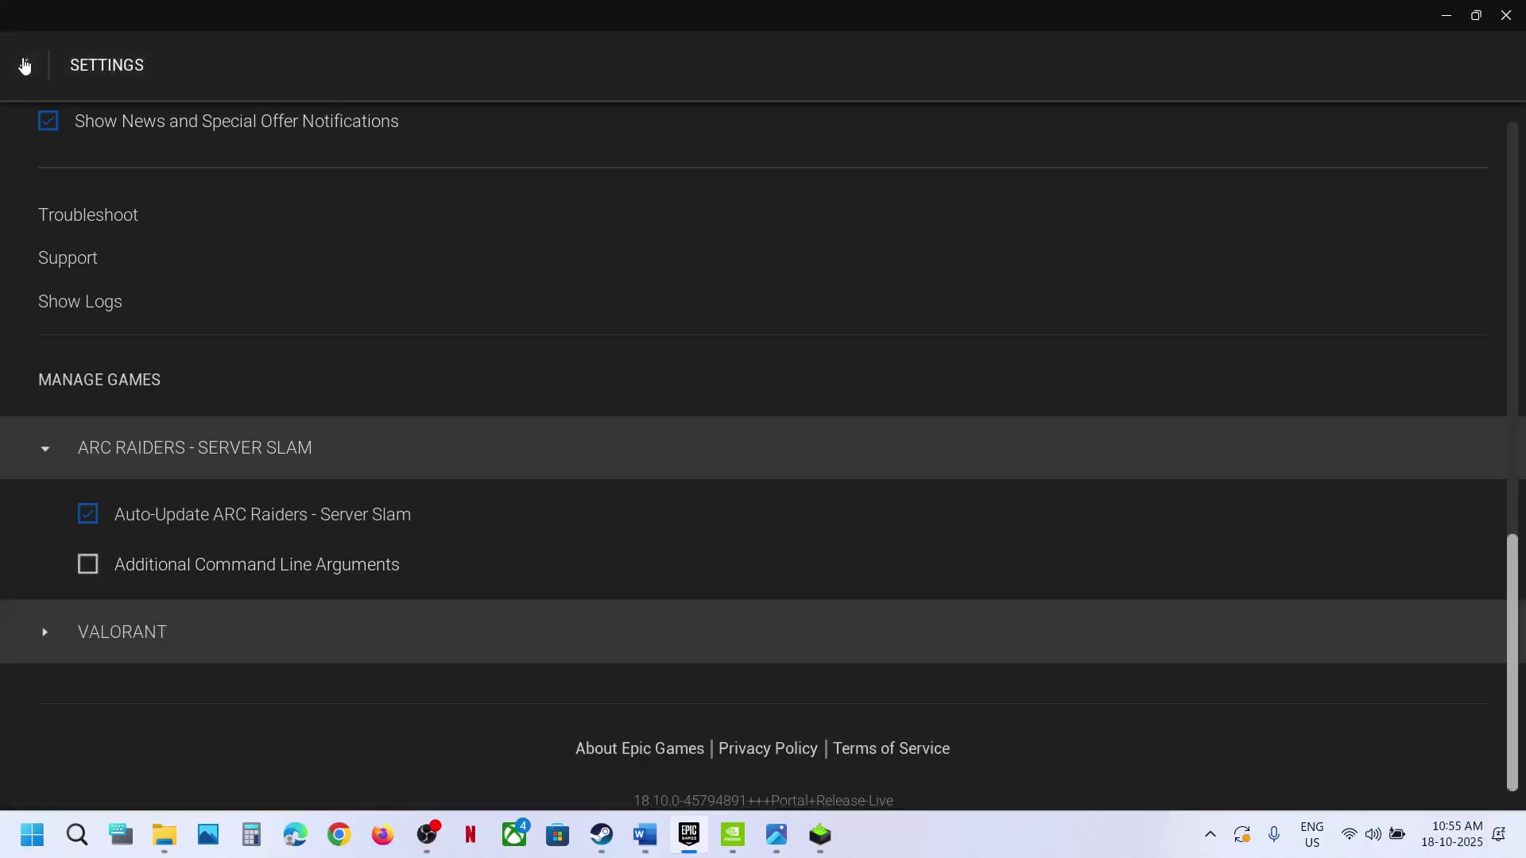
pyautogui.click(24, 66)
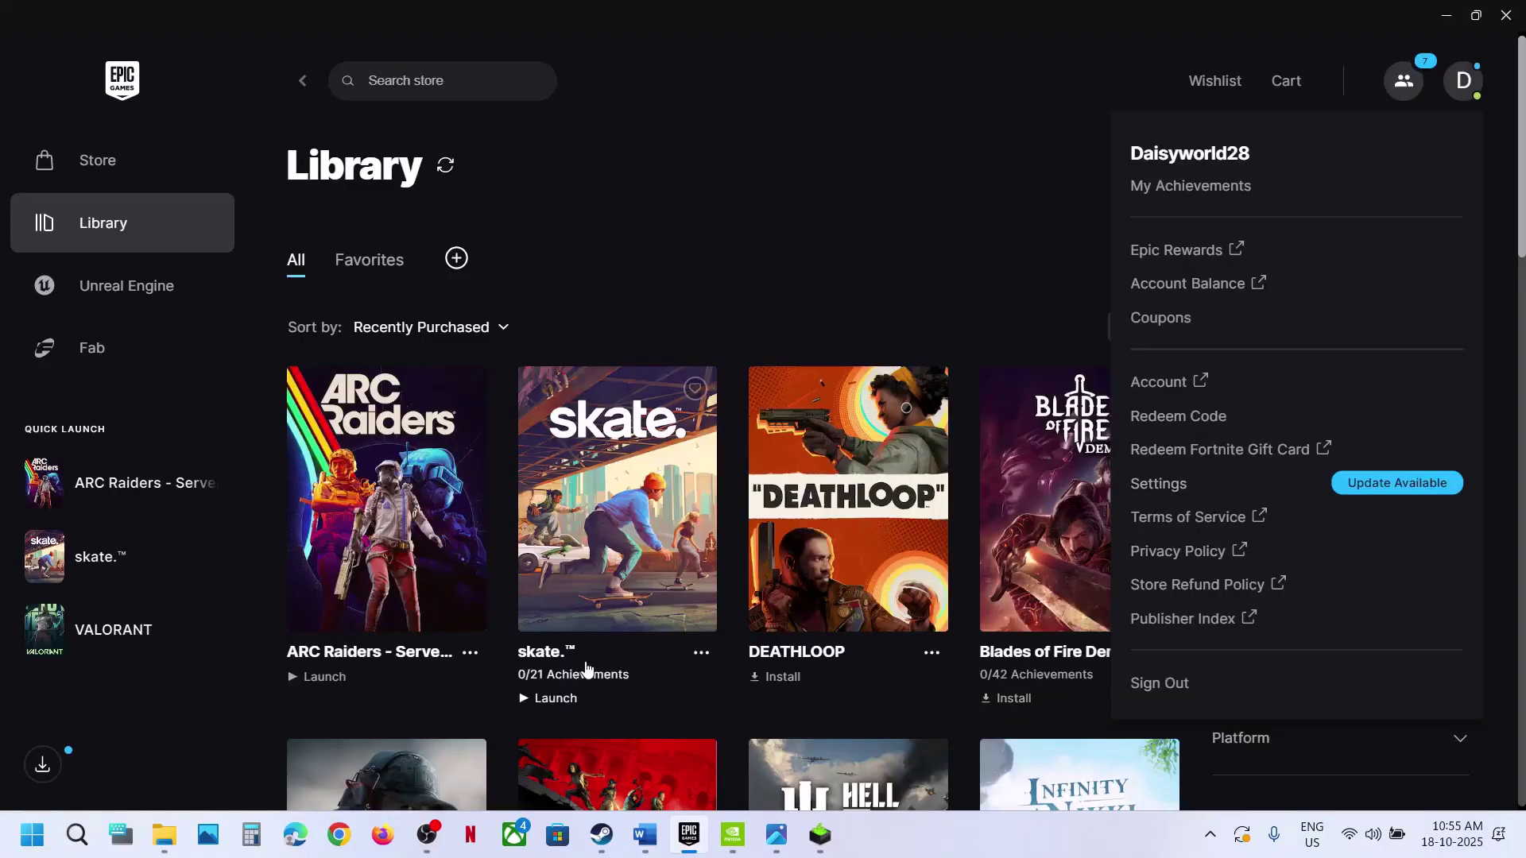
# - Switch to the Word document and highlight "All saved settings will be lost" in Step 6
pyautogui.click(660, 852)
pyautogui.scroll(-5, 549, 524)
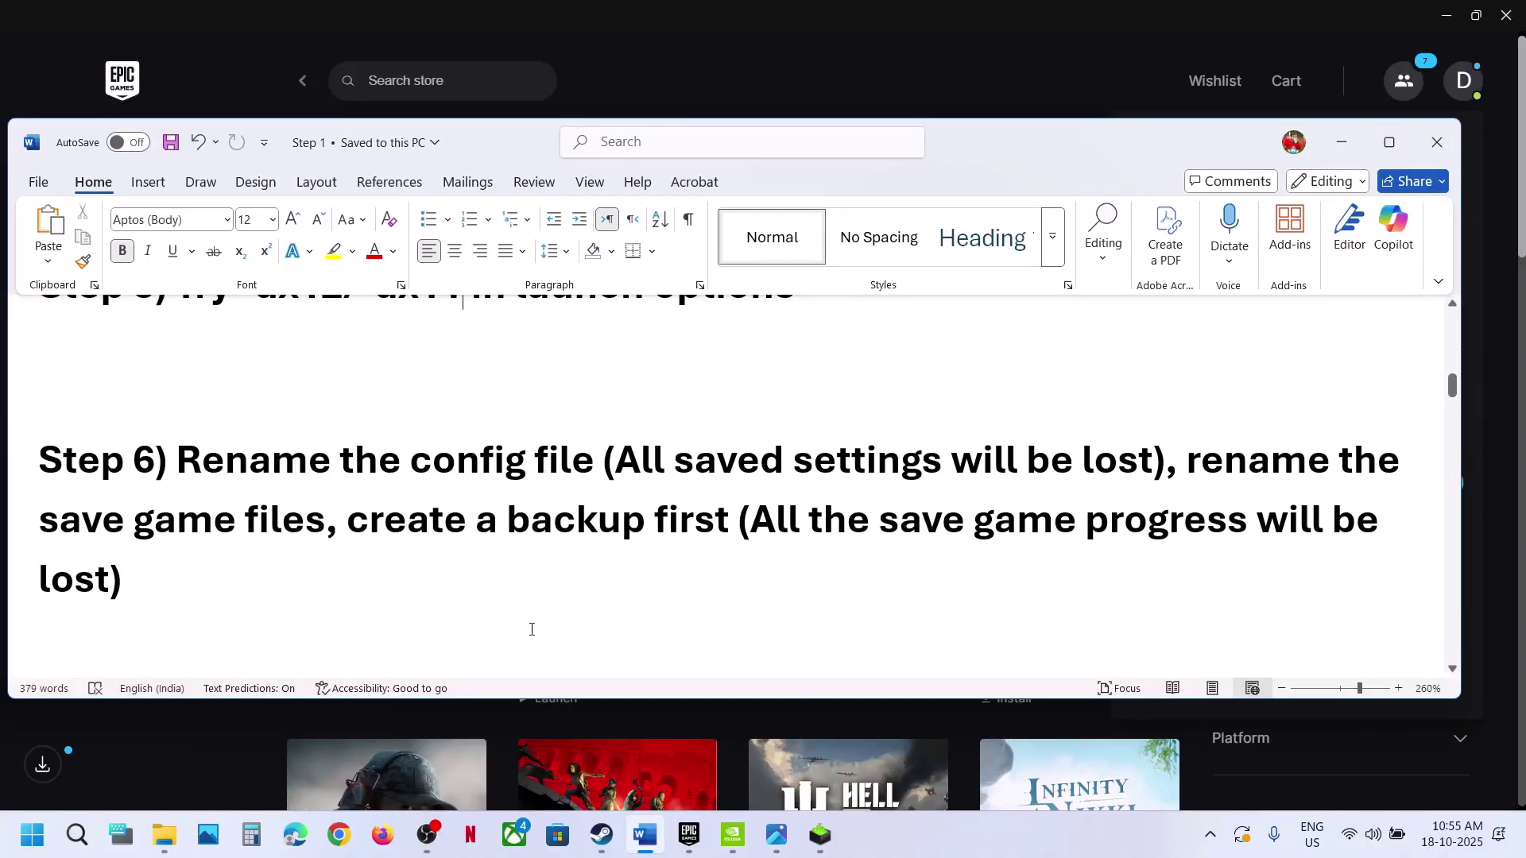
pyautogui.moveTo(652, 453); pyautogui.dragTo(1152, 461)
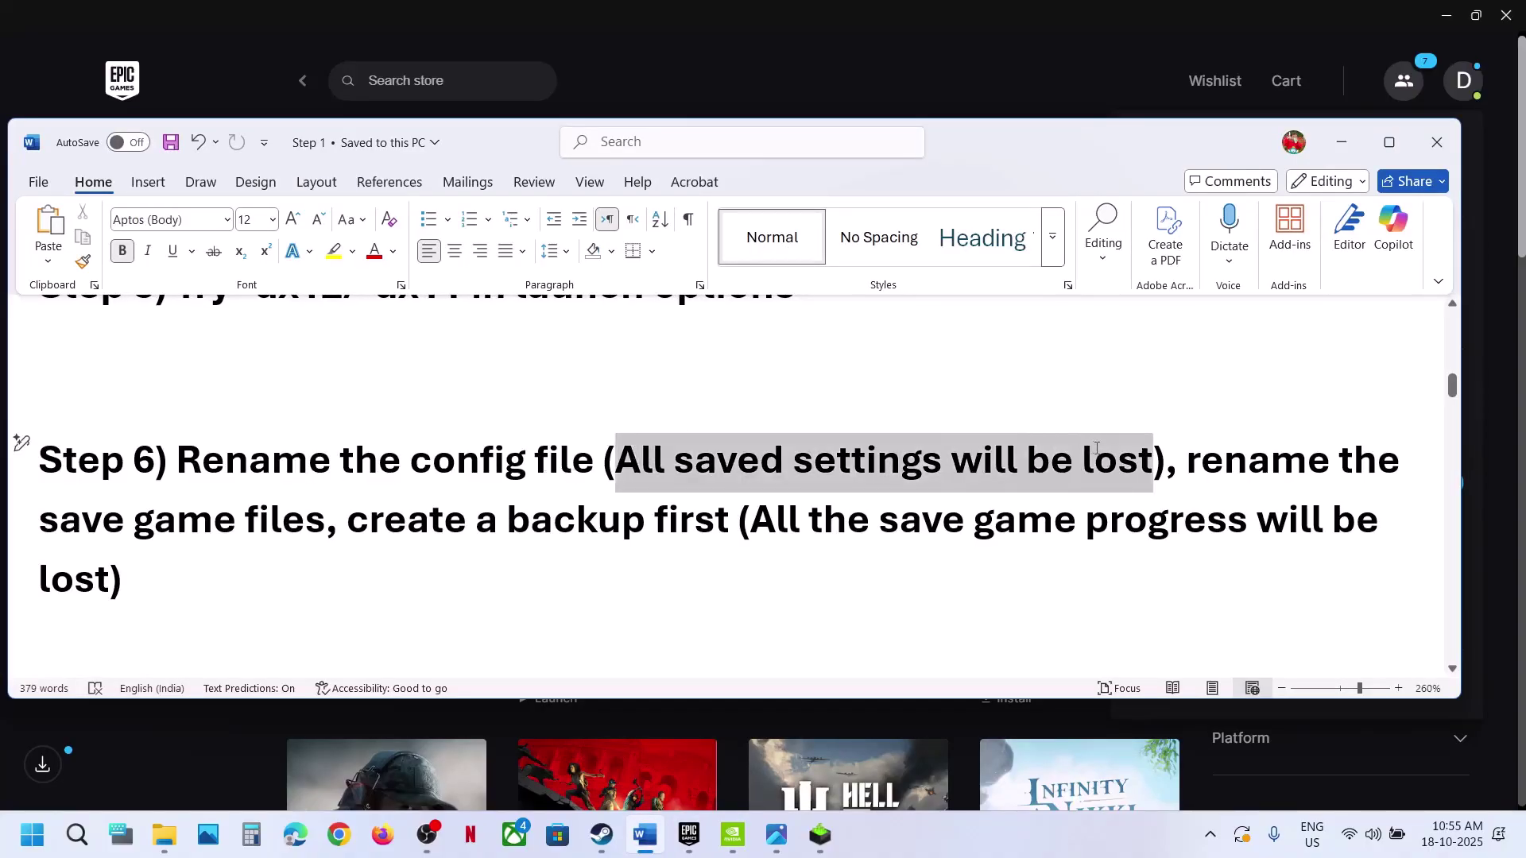
# - Switch to File Explorer and open the user profile folder under Users on Local Disk (C:)
pyautogui.click(169, 844)
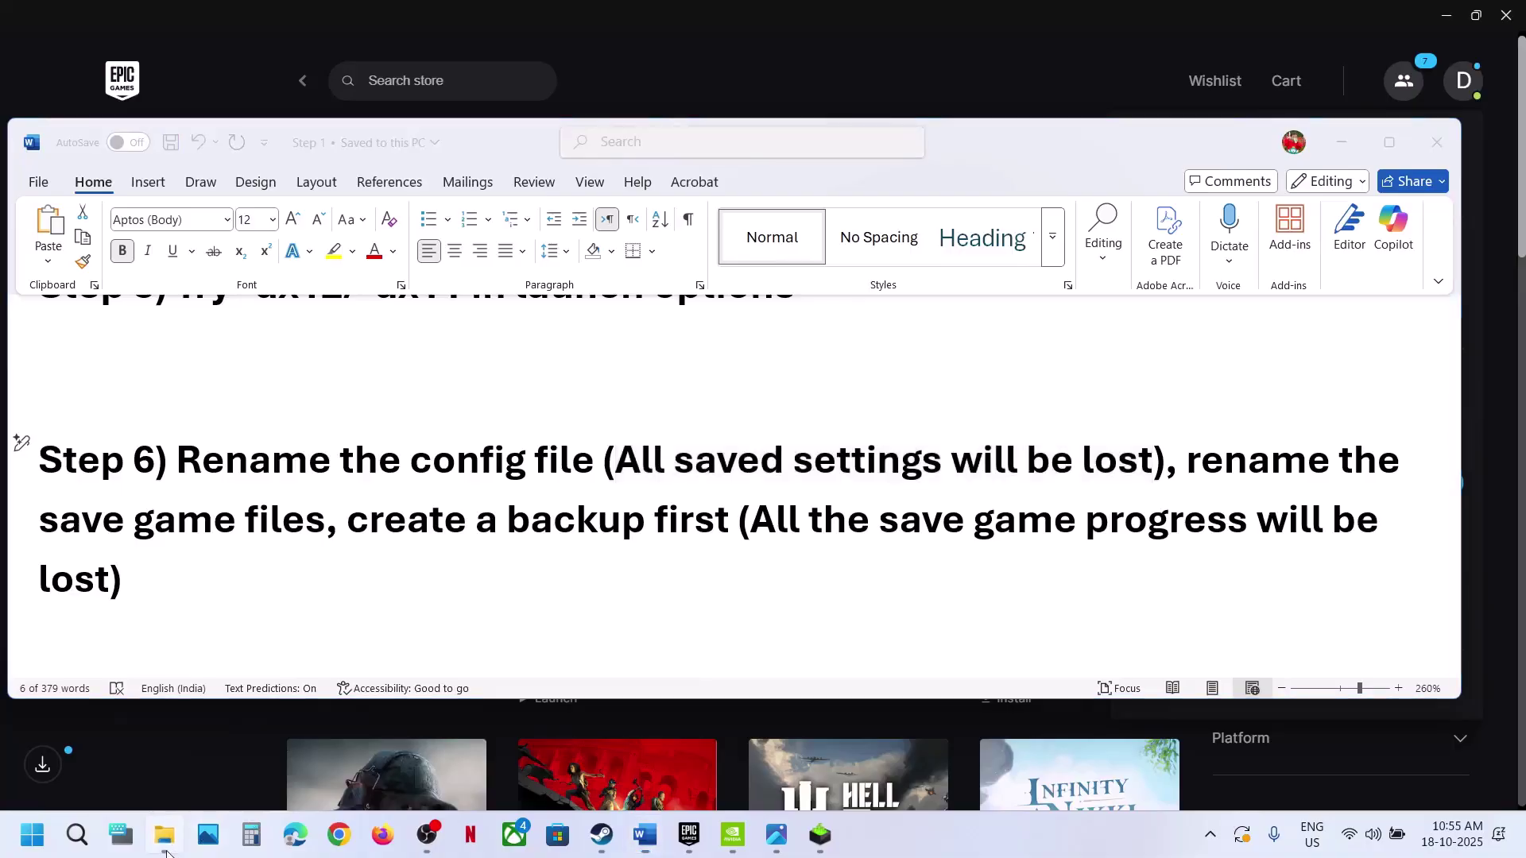
pyautogui.click(86, 481)
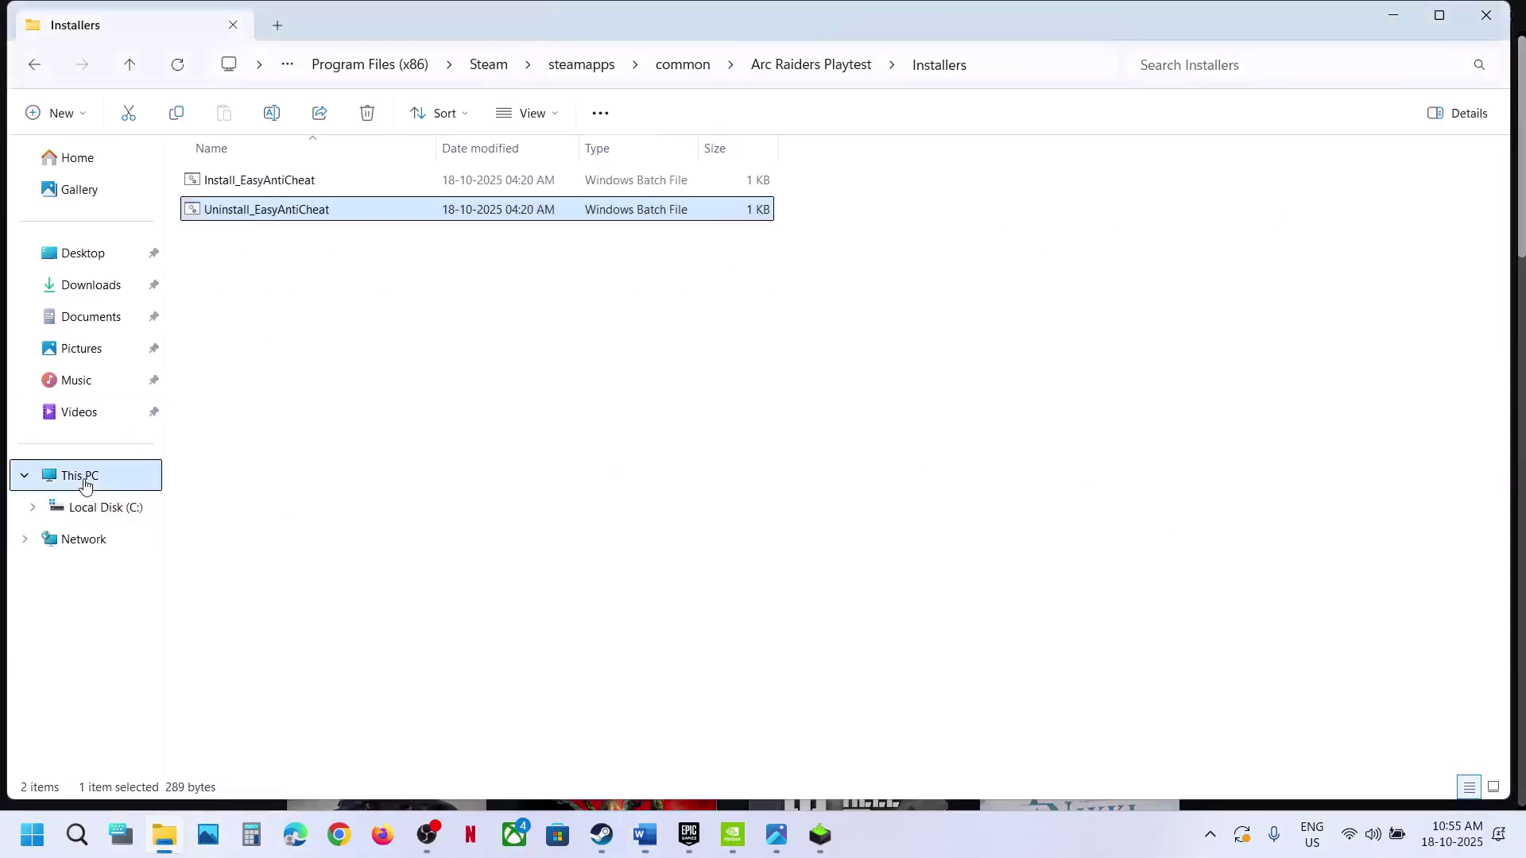
pyautogui.doubleClick(283, 198)
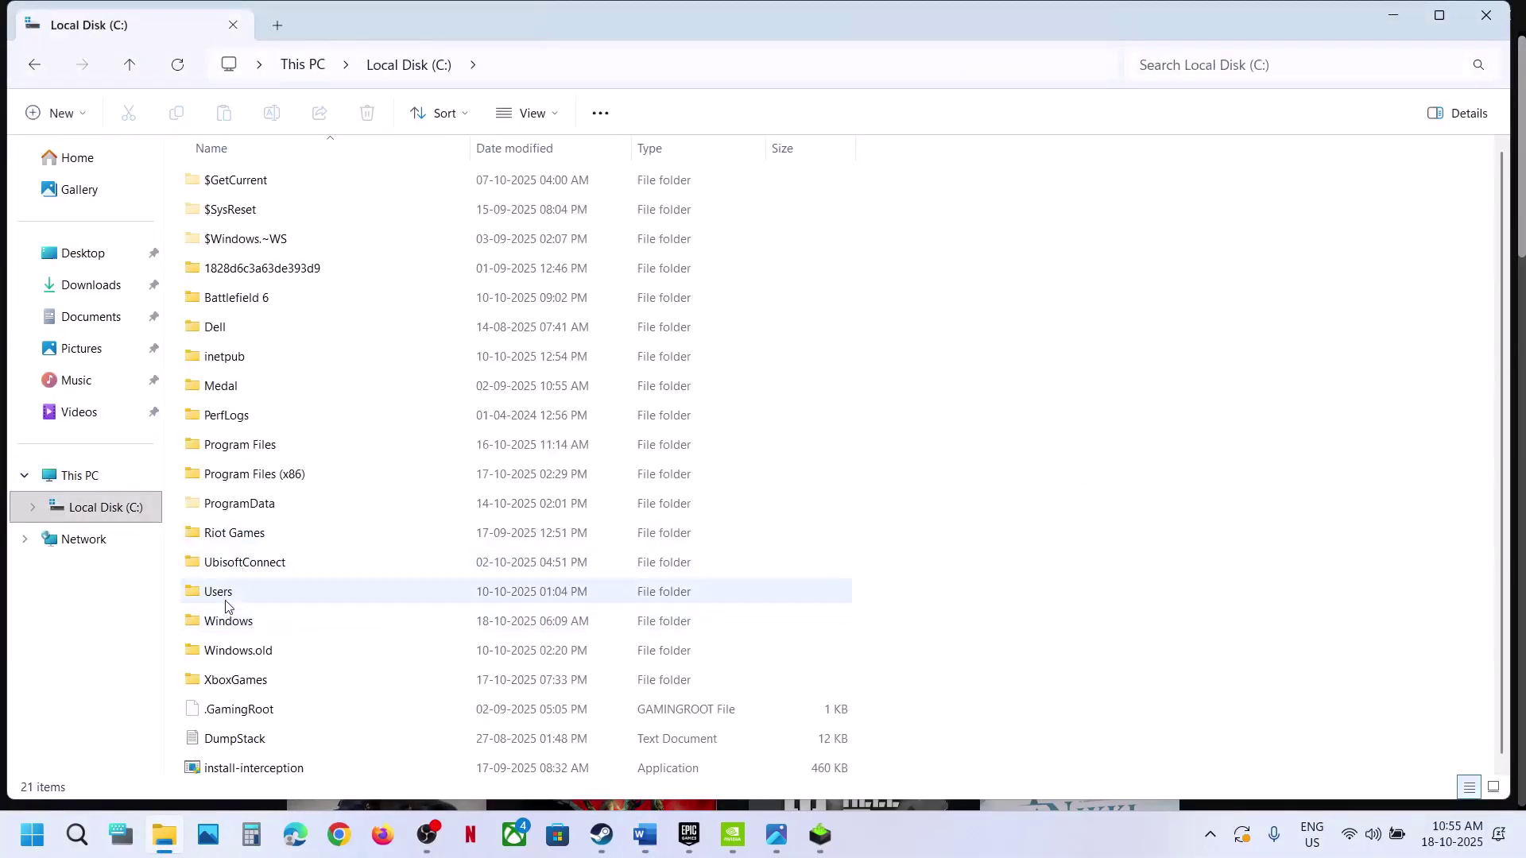
pyautogui.doubleClick(234, 604)
pyautogui.click(262, 187)
pyautogui.doubleClick(262, 187)
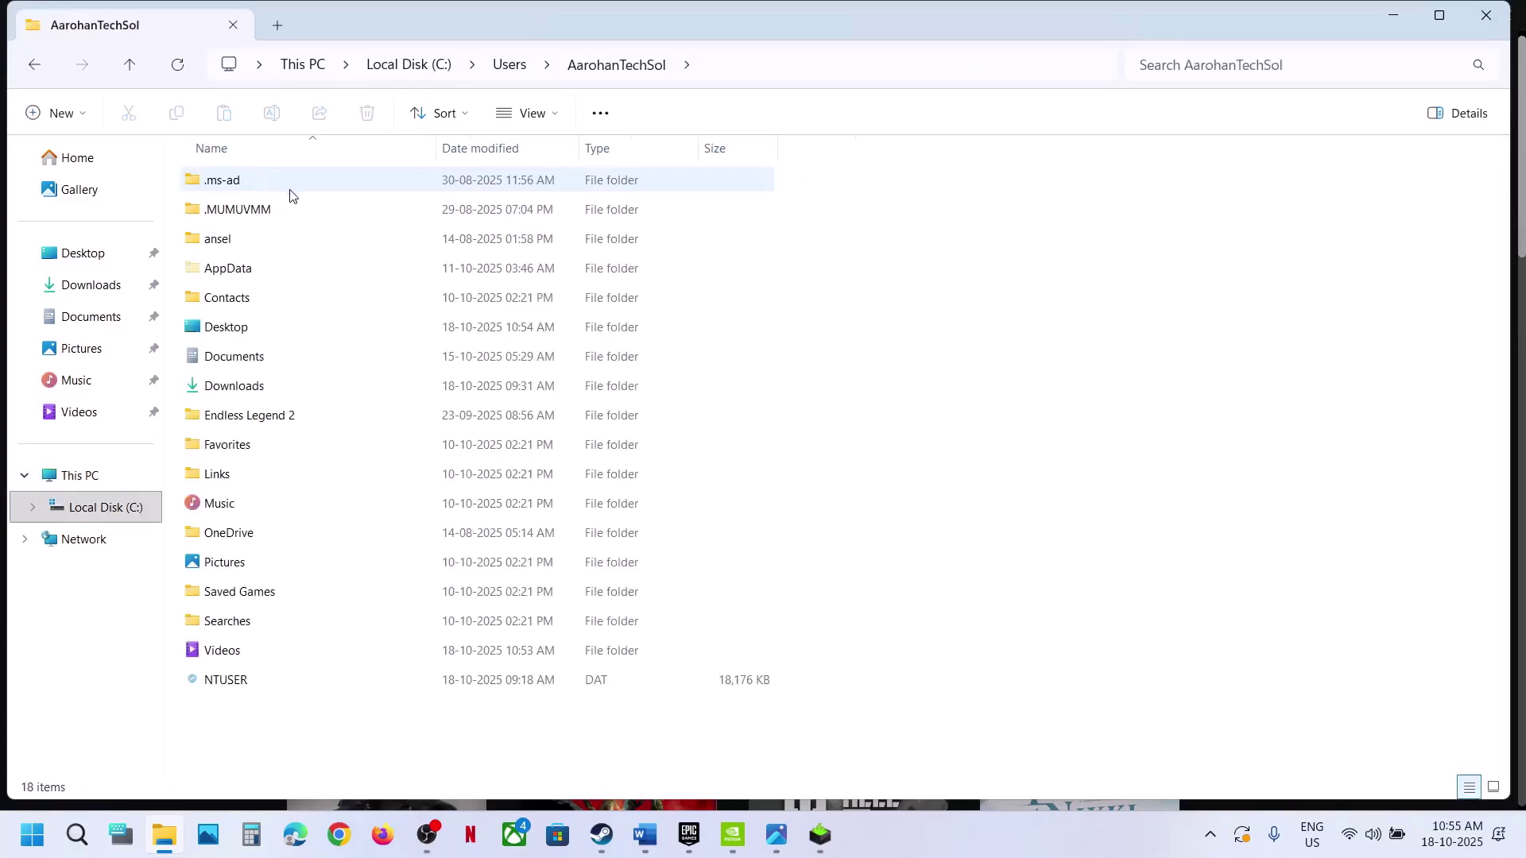
# - Check the Hidden items display option and open the Local folder inside AppData
pyautogui.click(248, 275)
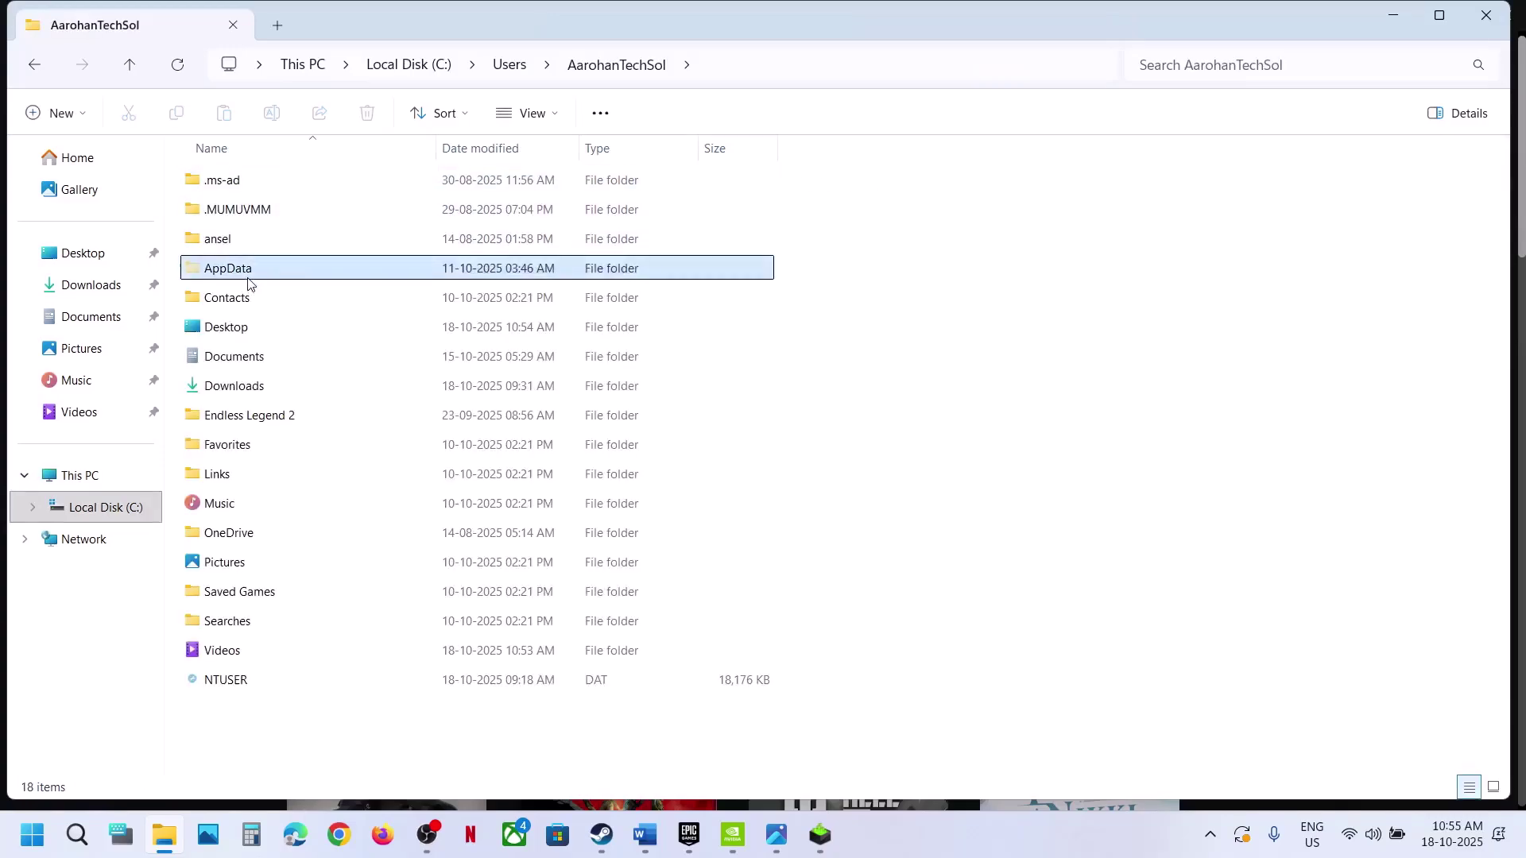
pyautogui.click(559, 116)
pyautogui.moveTo(545, 484)
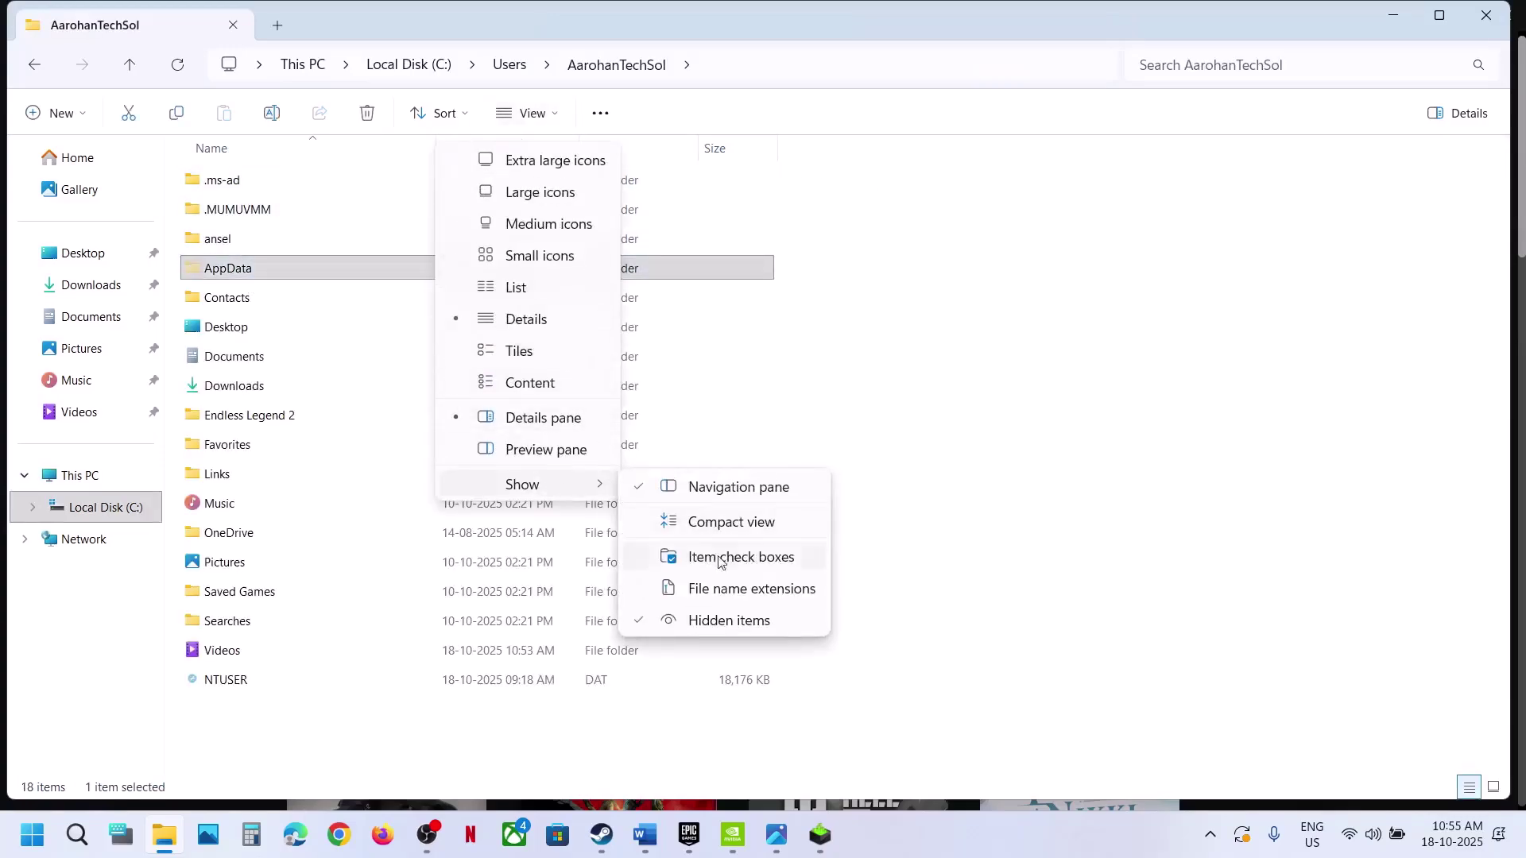
pyautogui.click(278, 275)
pyautogui.doubleClick(276, 274)
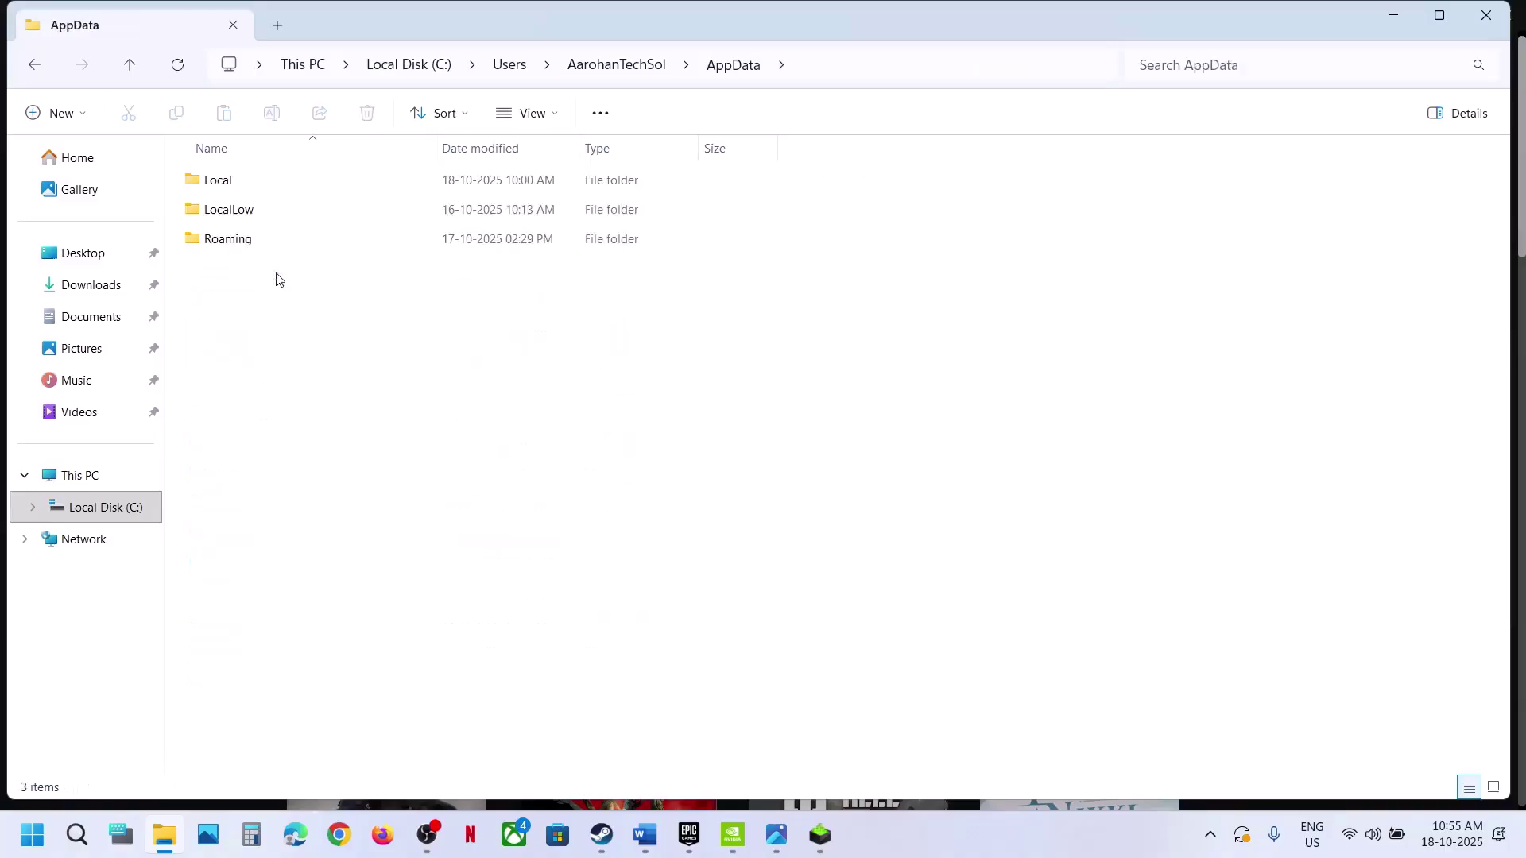
pyautogui.doubleClick(245, 188)
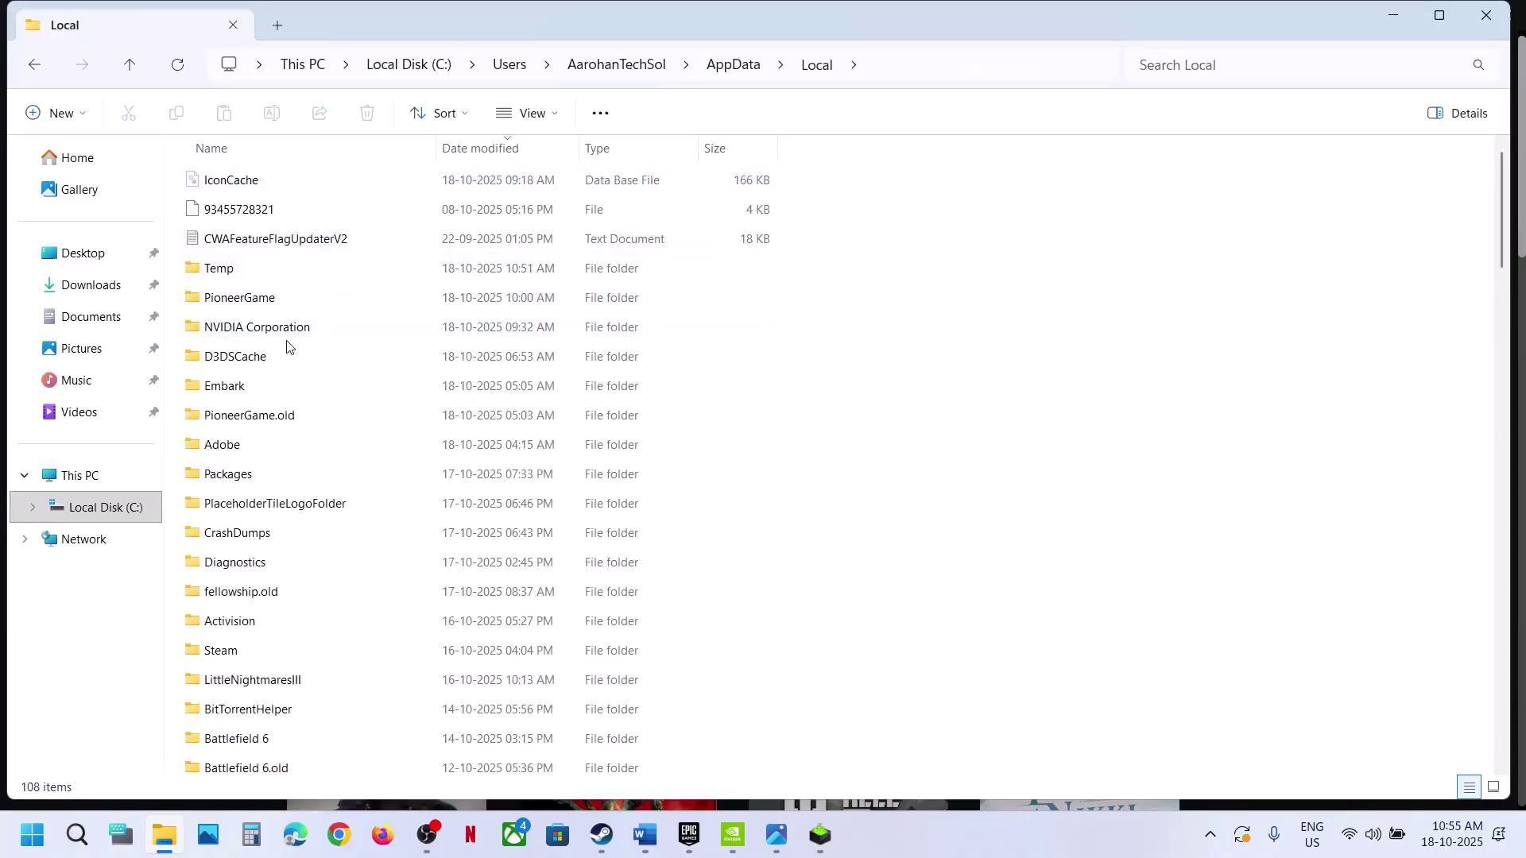
# - Try to rename the PioneerGame.old folder to PioneerGame, accept the first folder merge, and cancel merging the Saved subfolder
pyautogui.click(269, 417)
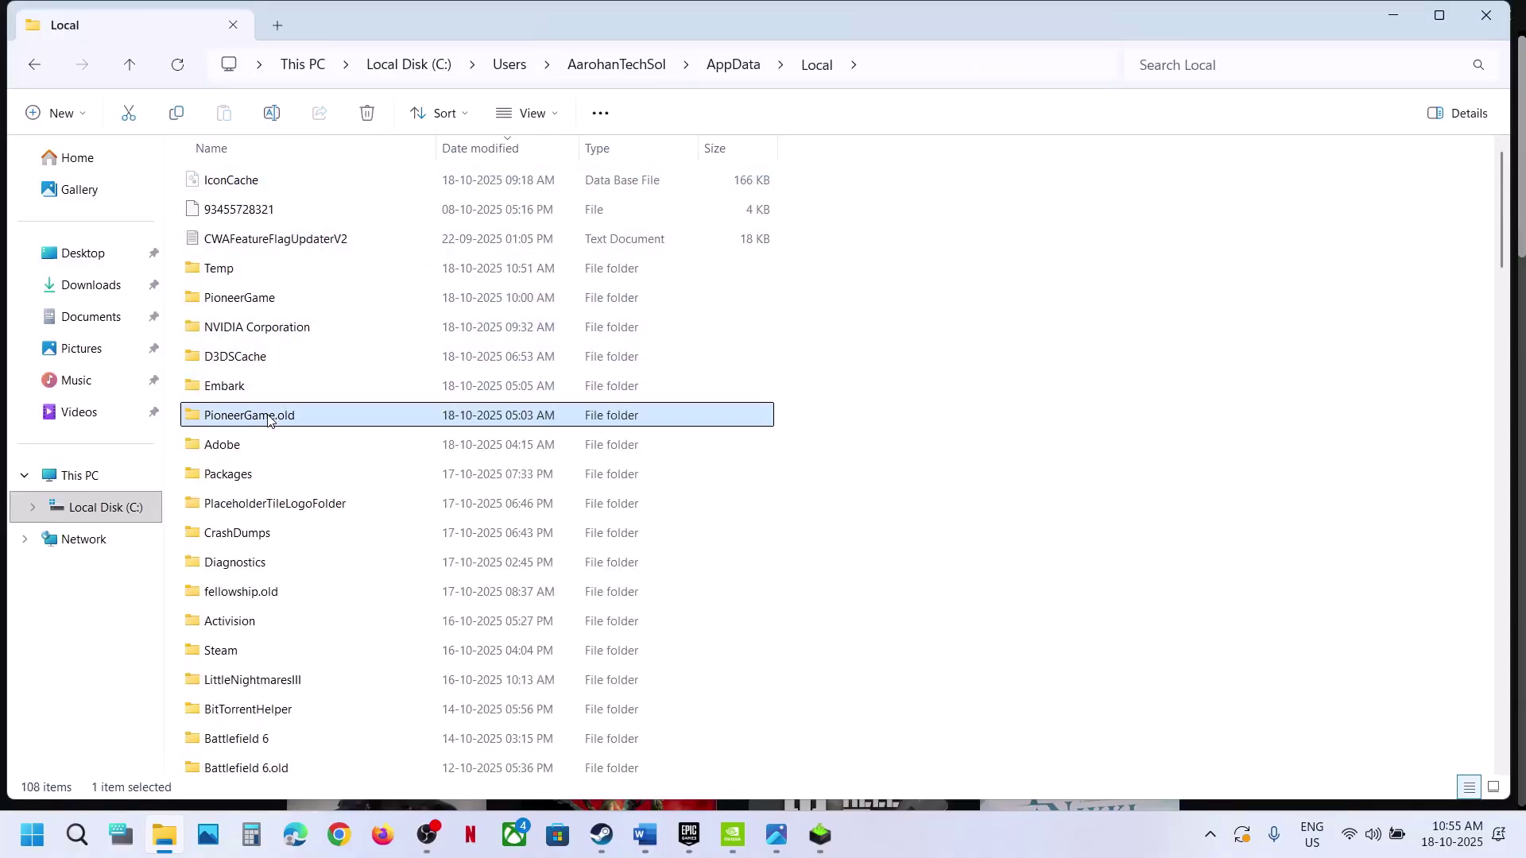
pyautogui.rightClick(269, 419)
pyautogui.click(411, 292)
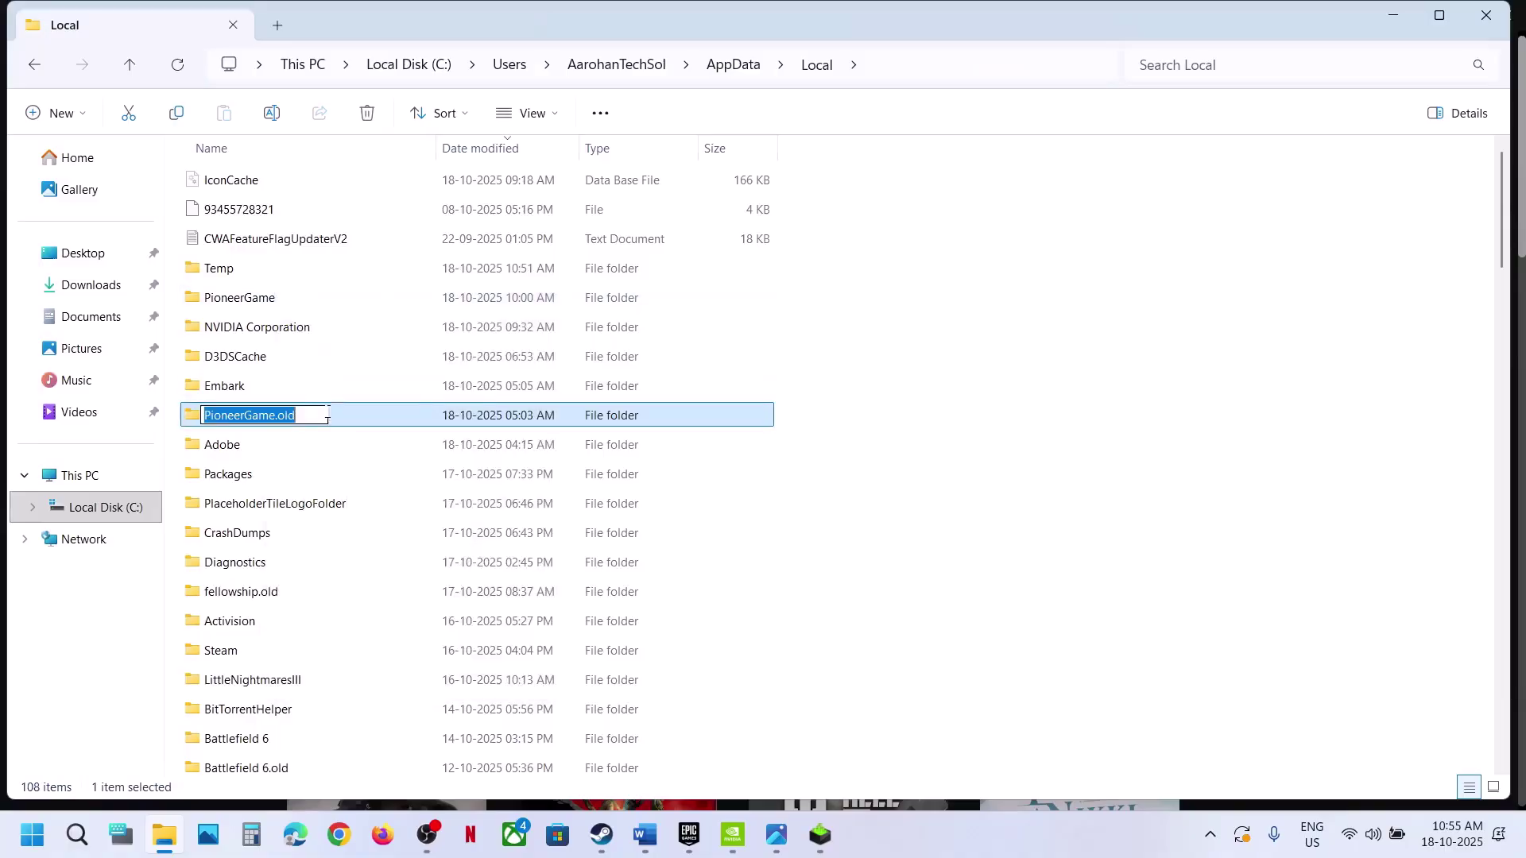
pyautogui.click(315, 417)
pyautogui.press('BackSpace')
pyautogui.press('BackSpace')
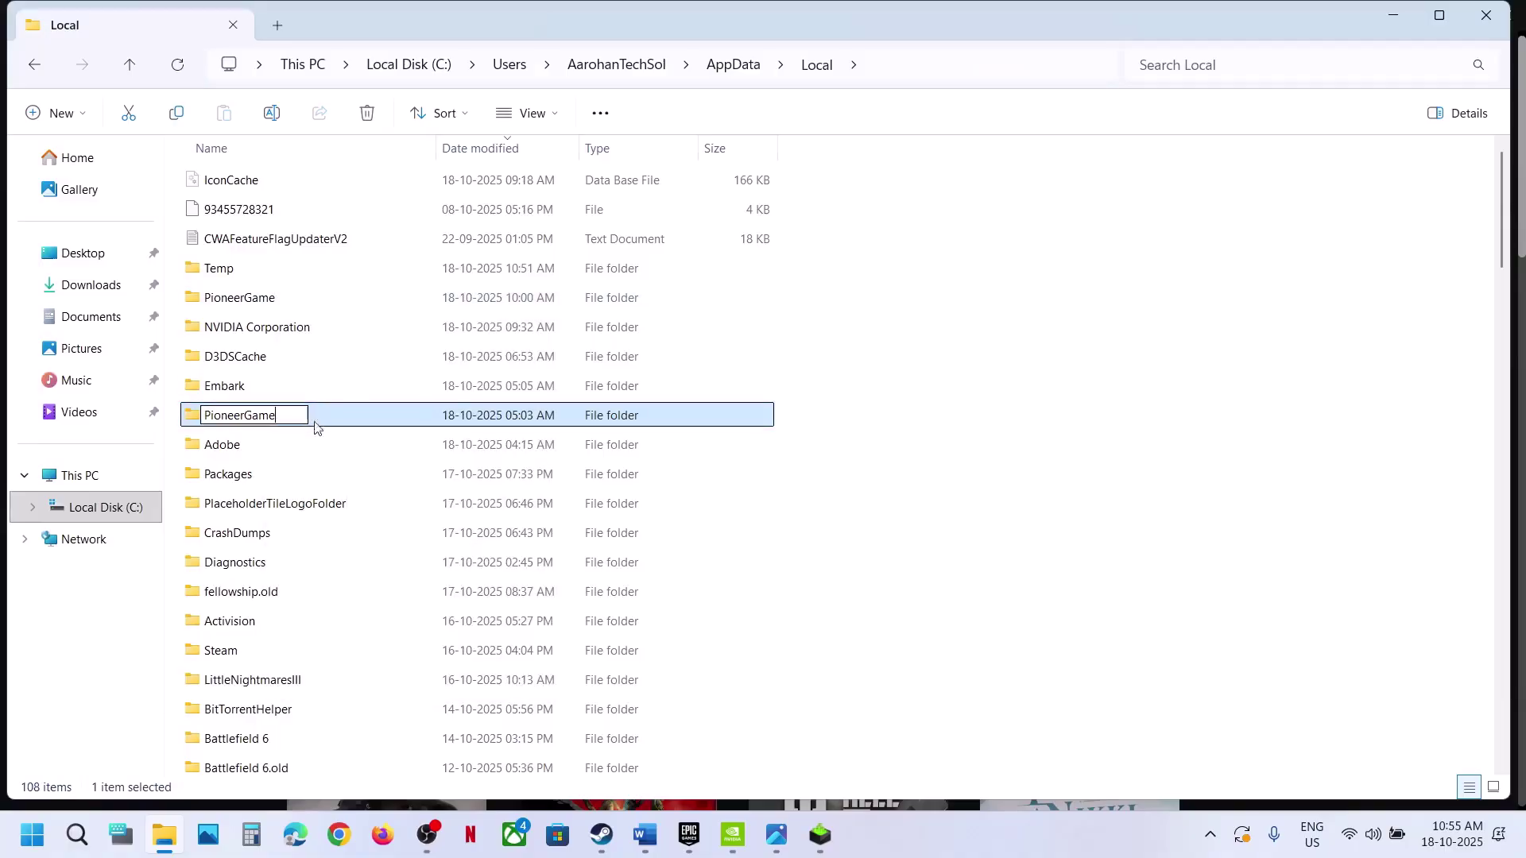
pyautogui.press('Return')
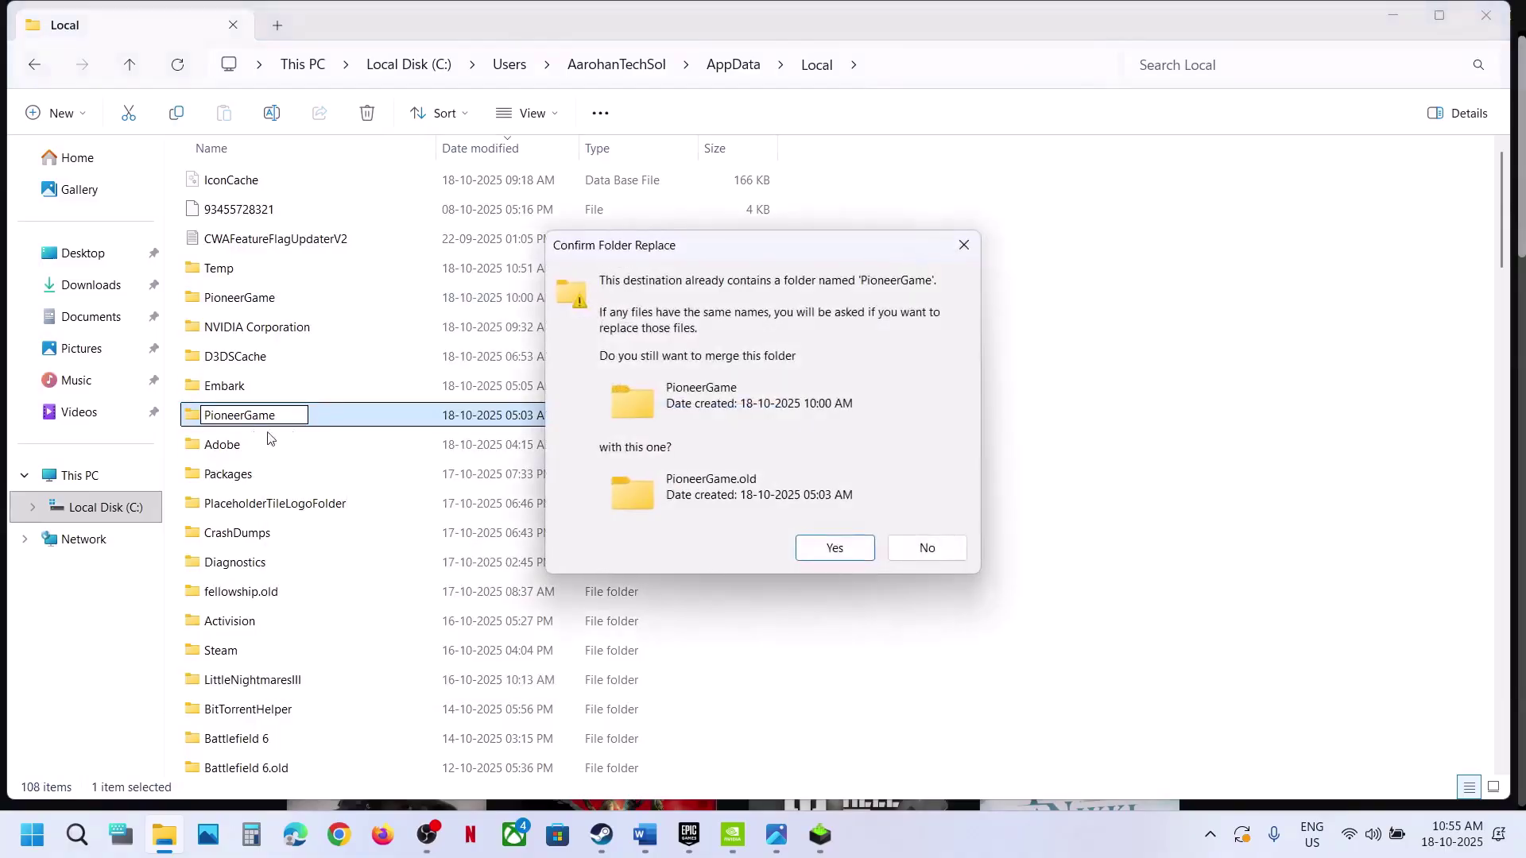
pyautogui.click(834, 549)
pyautogui.click(917, 527)
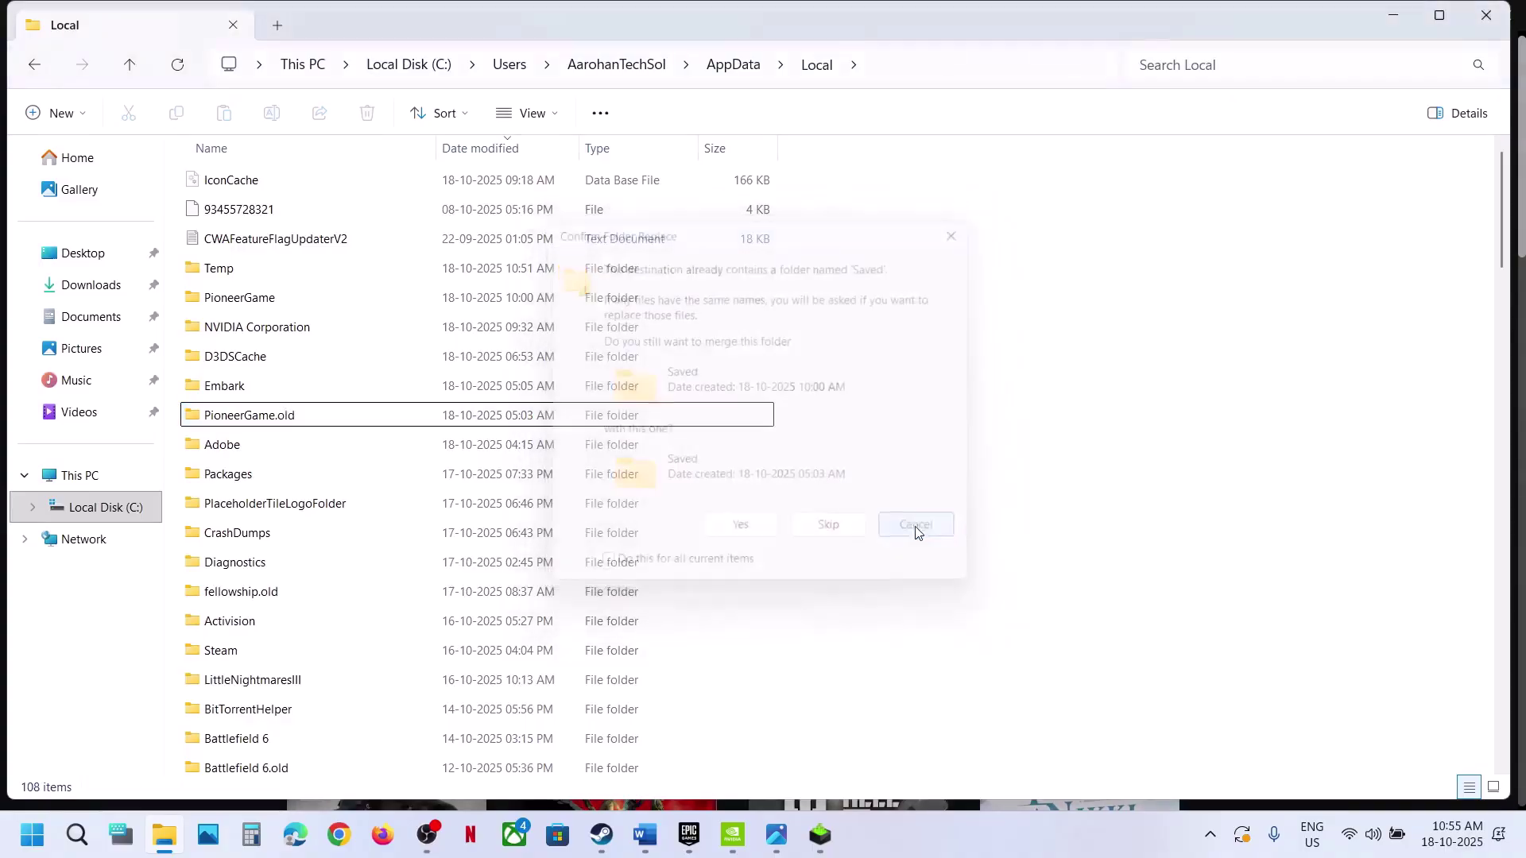
# - Delete the PioneerGame.old folder from AppData\Local
pyautogui.rightClick(297, 414)
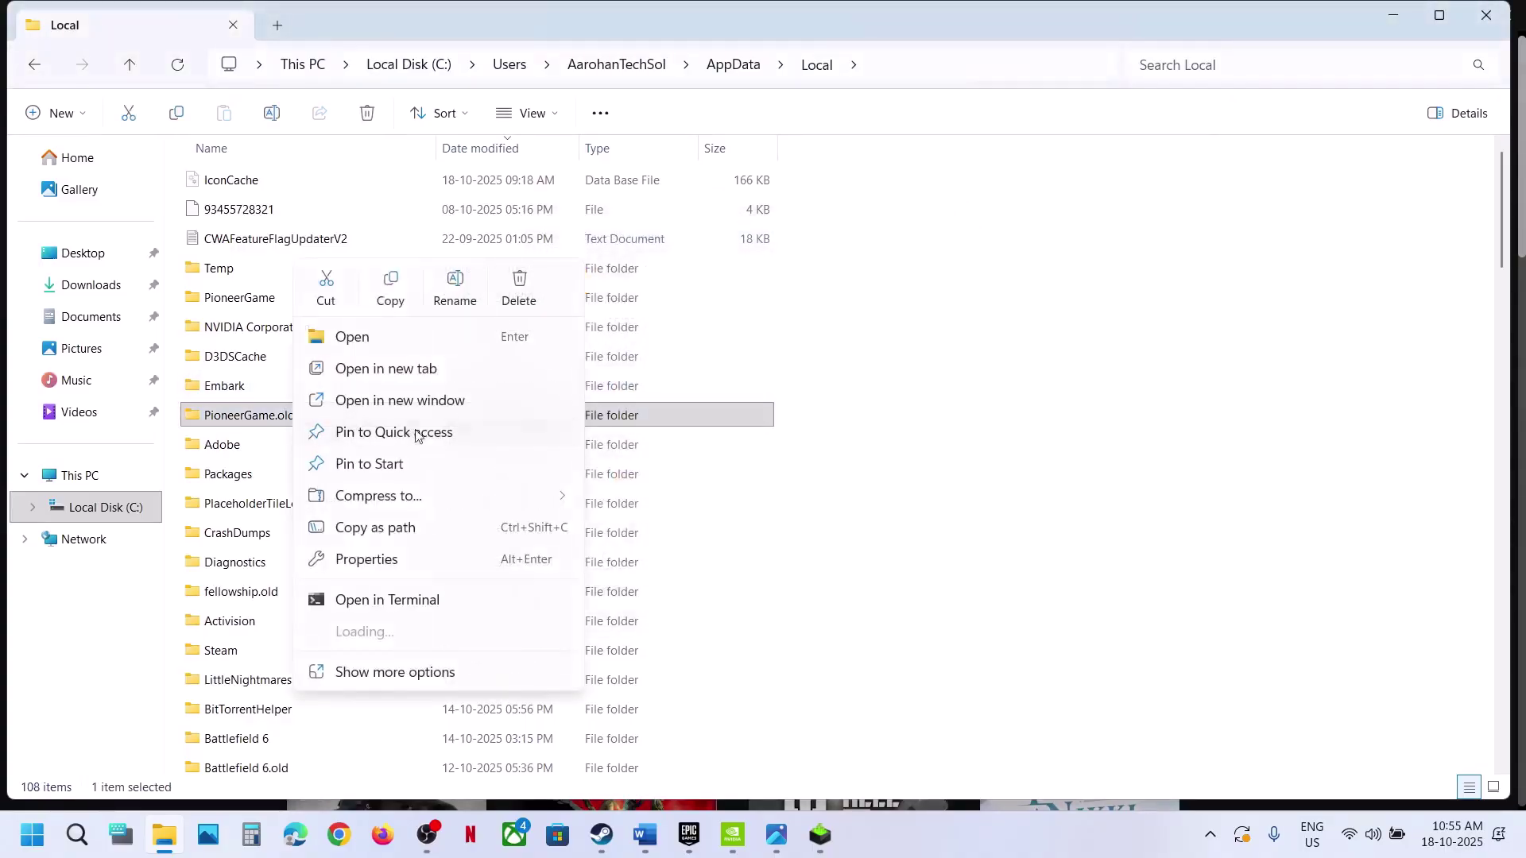
pyautogui.click(517, 291)
# - Open the Saved folder inside PioneerGame and select the Config folder
pyautogui.click(271, 297)
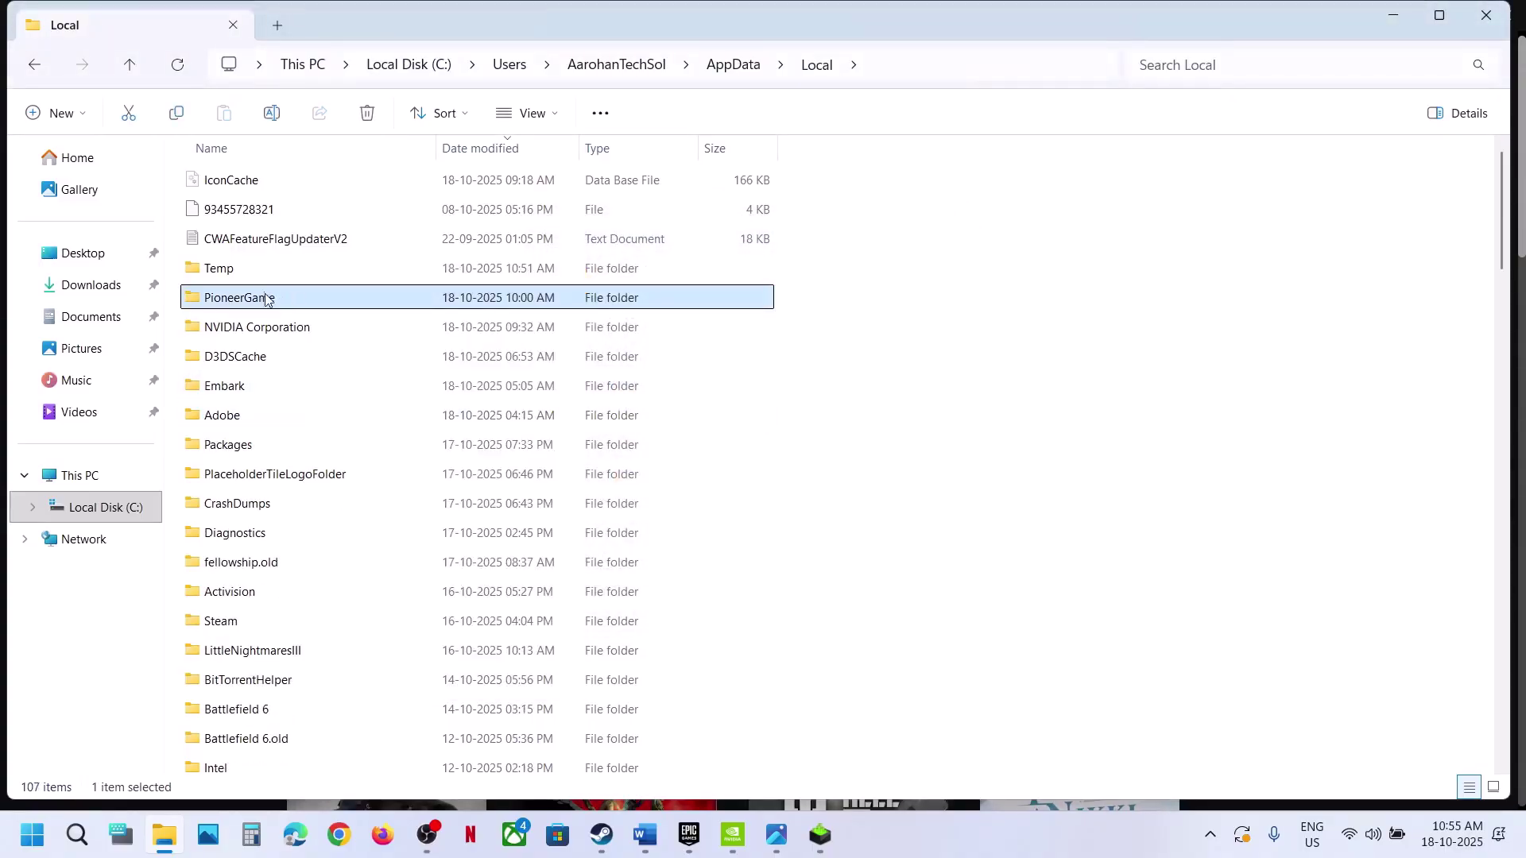
pyautogui.rightClick(269, 301)
pyautogui.click(271, 301)
pyautogui.doubleClick(267, 300)
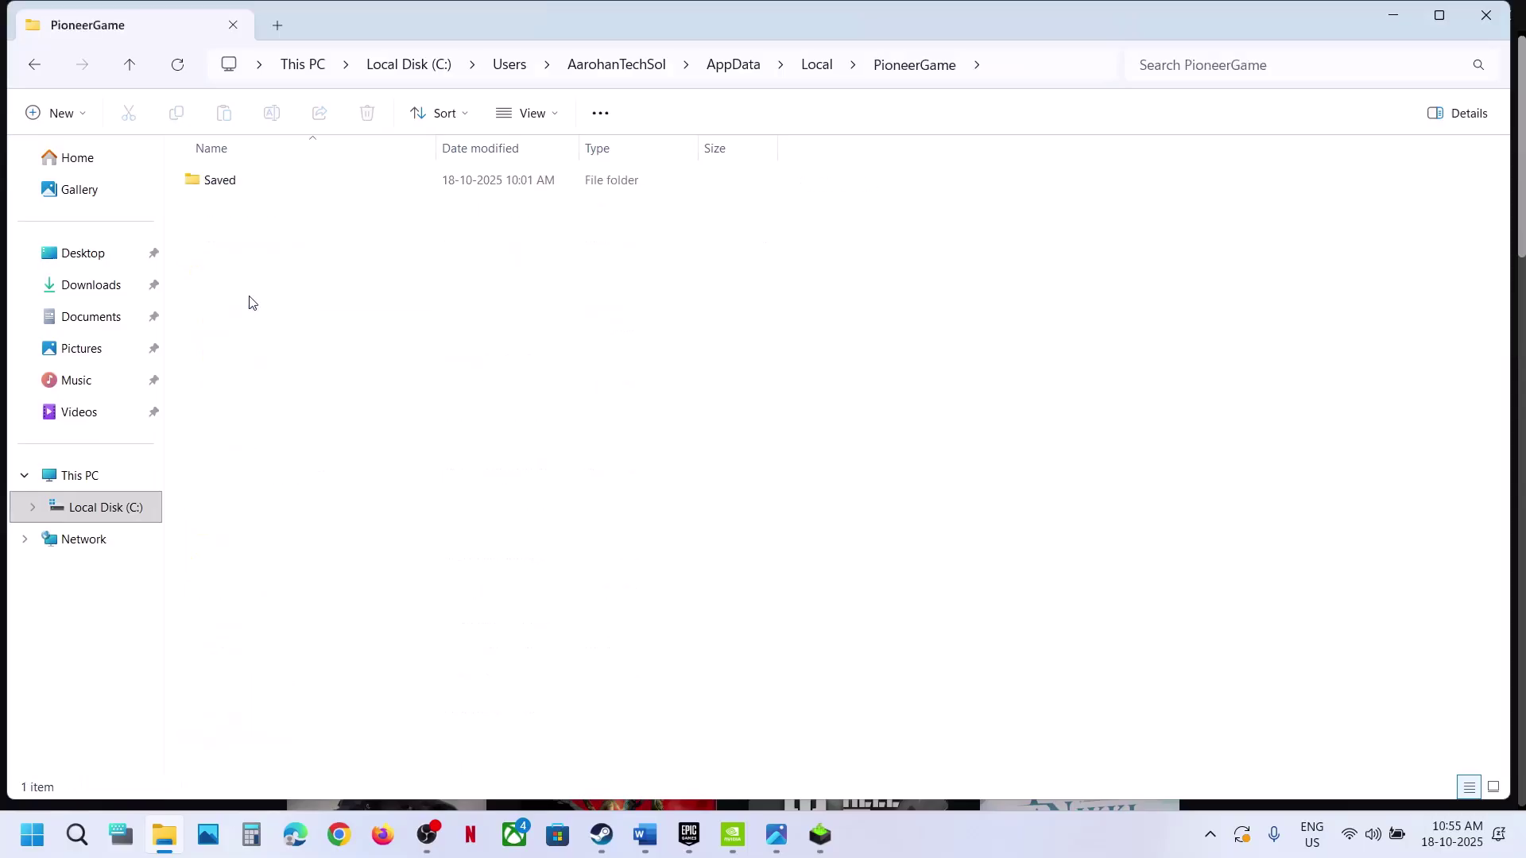
pyautogui.doubleClick(240, 182)
pyautogui.click(247, 187)
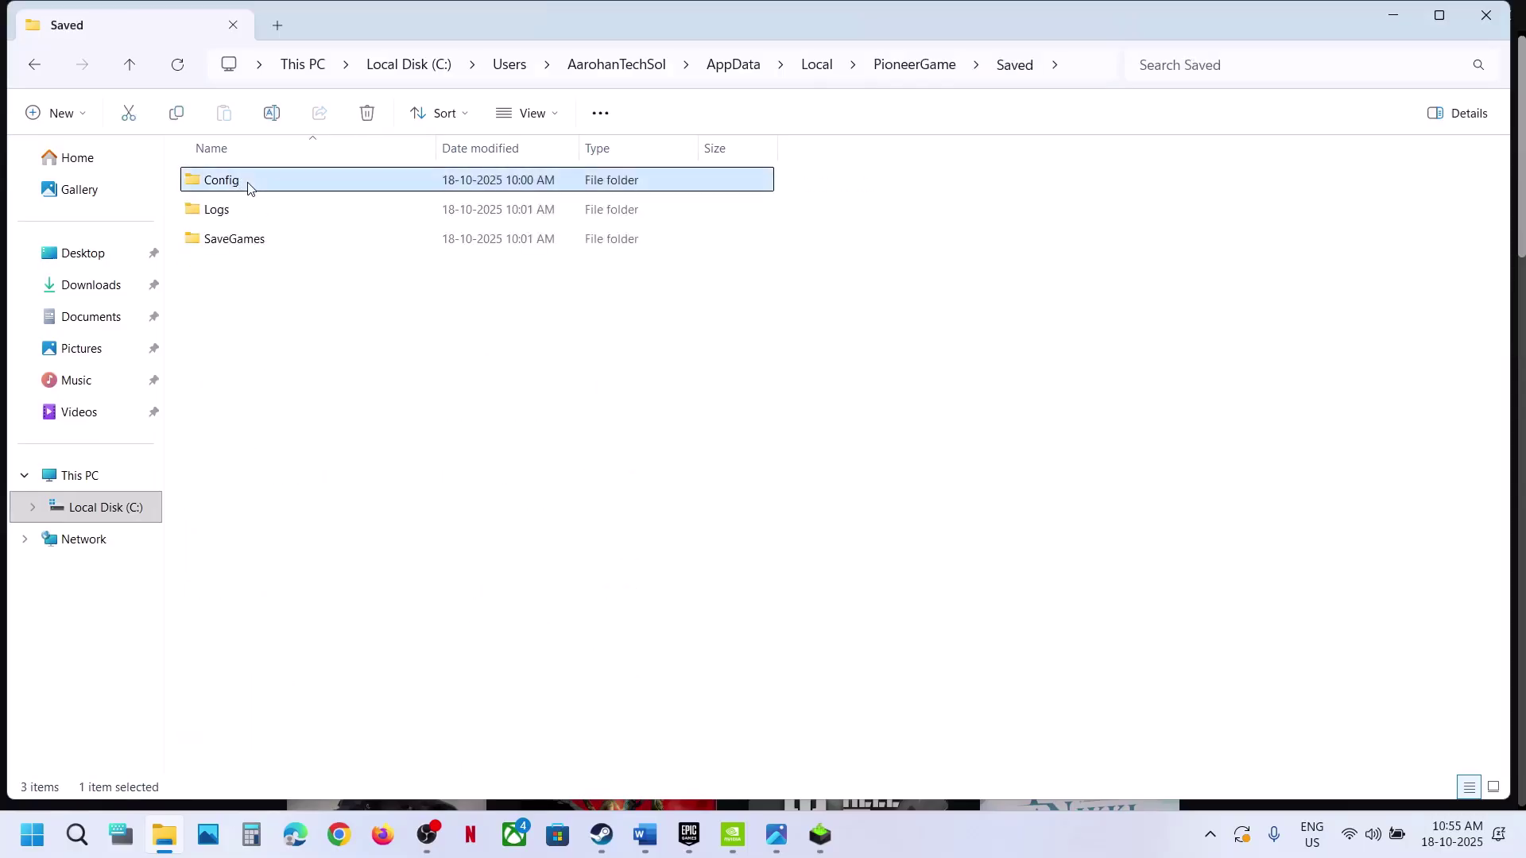
# - Rename the Config folder inside PioneerGame\Saved as Config.old
pyautogui.rightClick(248, 187)
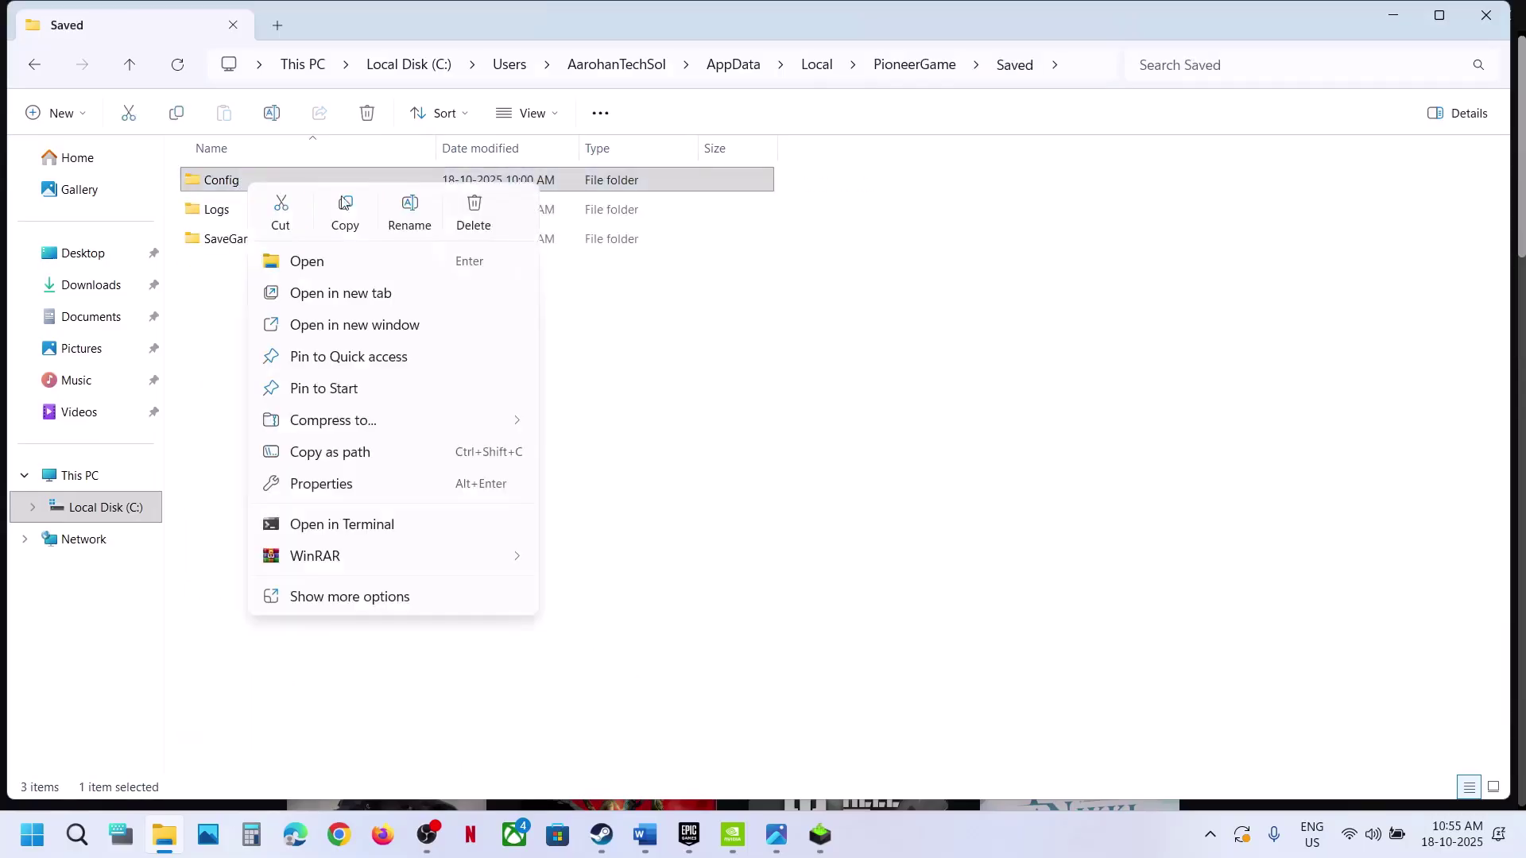
pyautogui.click(410, 216)
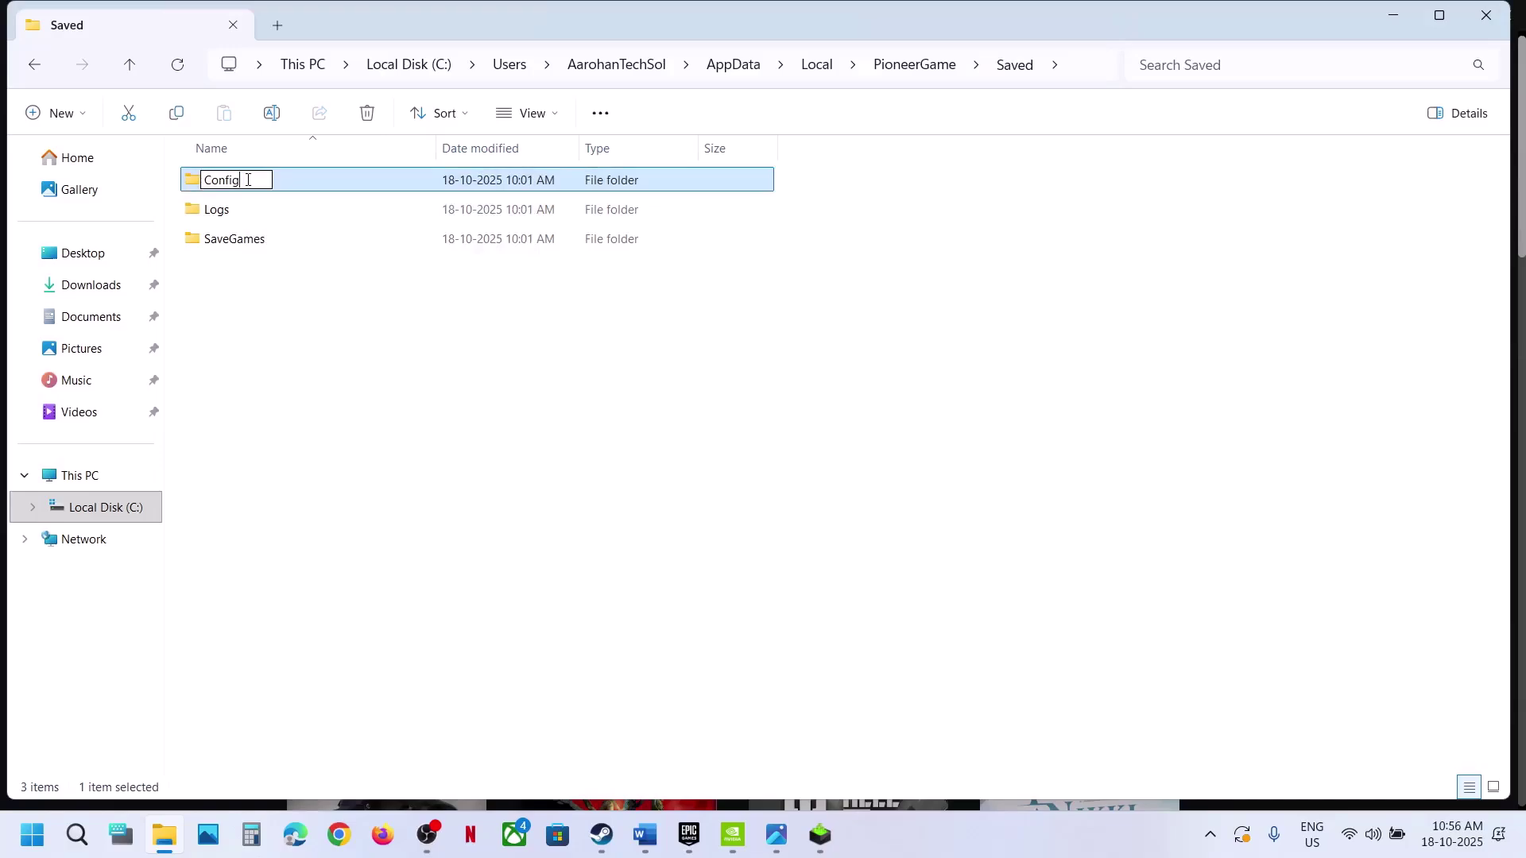
pyautogui.click(312, 384)
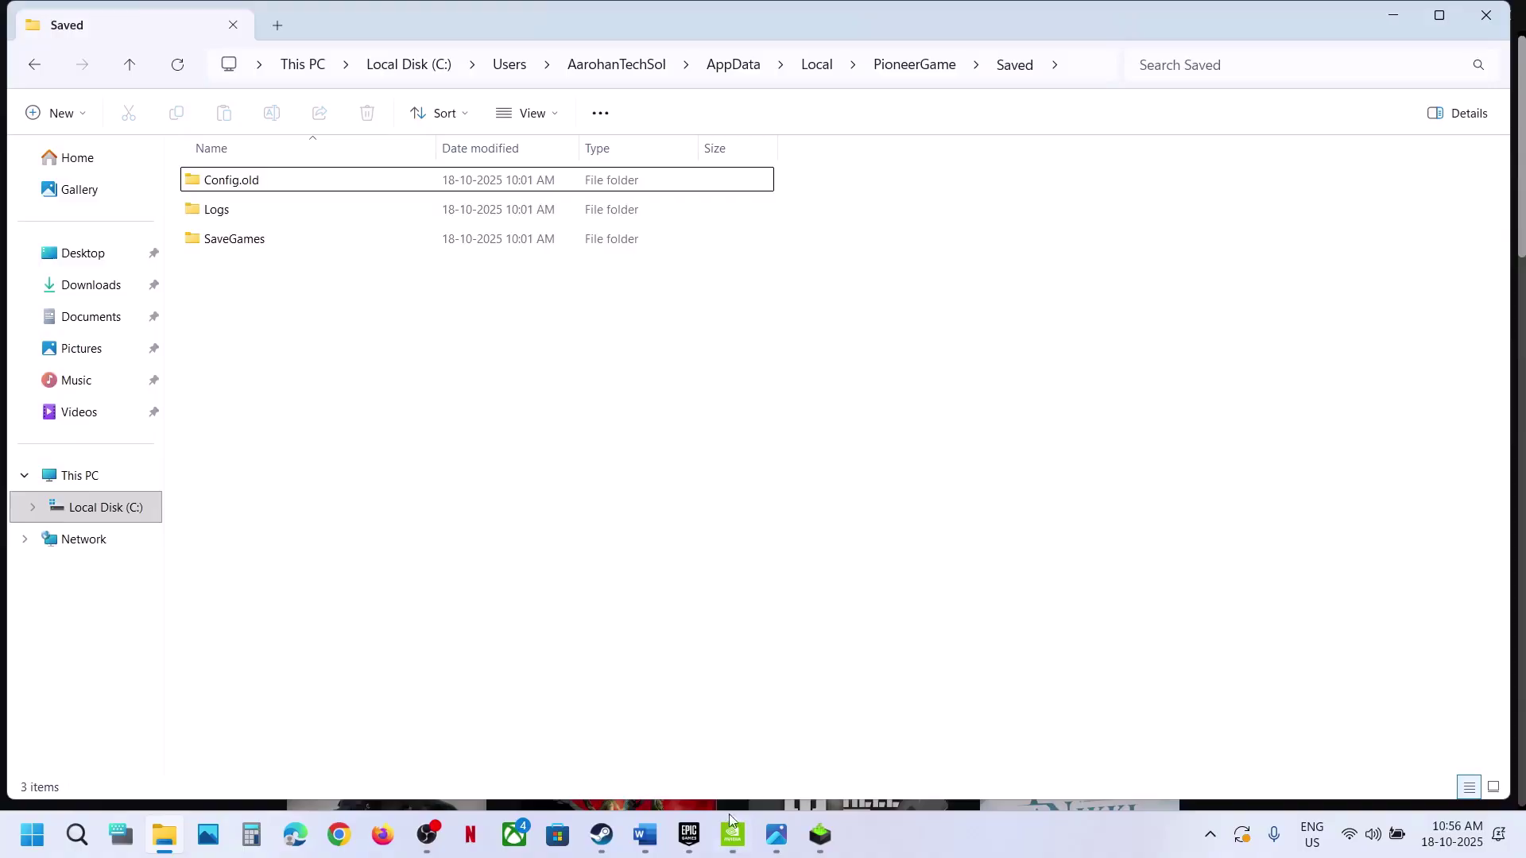
# - Switch to the Word notes and highlight Step 6's backup advice and save-progress warning, then minimize the document
pyautogui.click(650, 849)
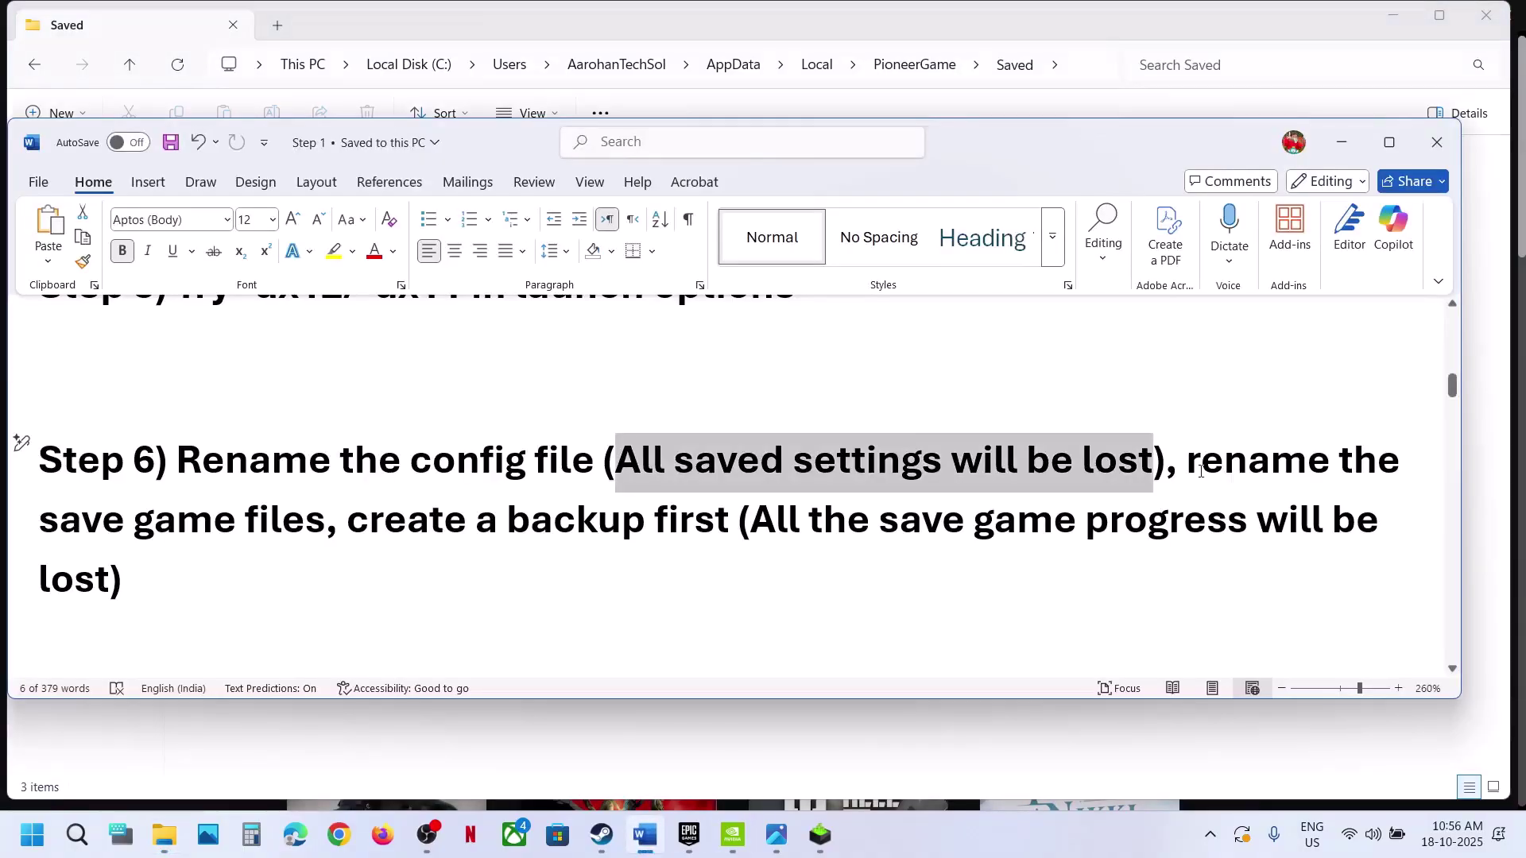
pyautogui.moveTo(1200, 470); pyautogui.dragTo(650, 508)
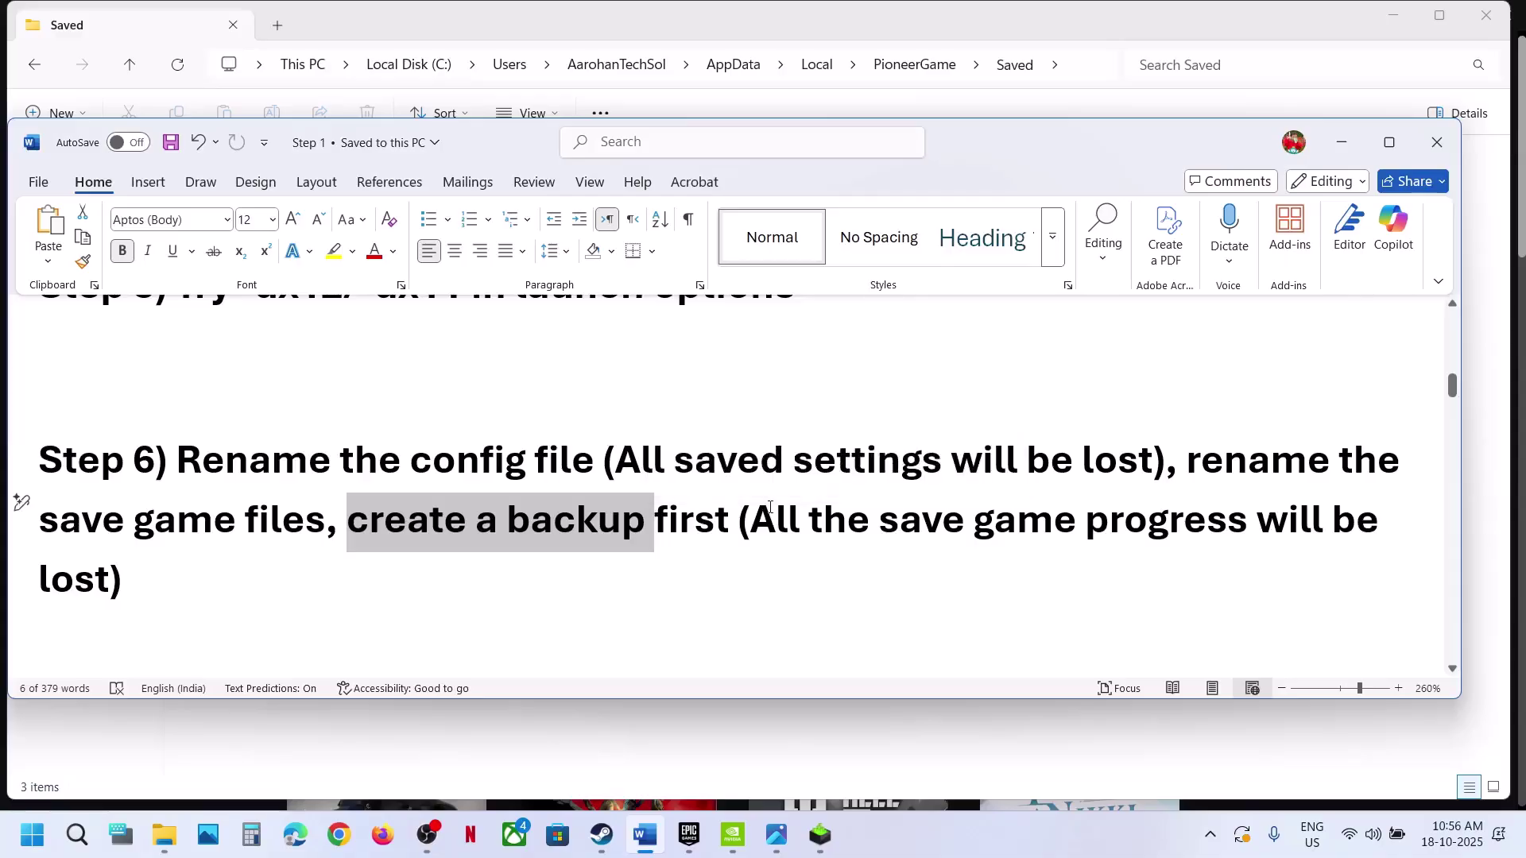
pyautogui.moveTo(755, 518); pyautogui.dragTo(119, 571)
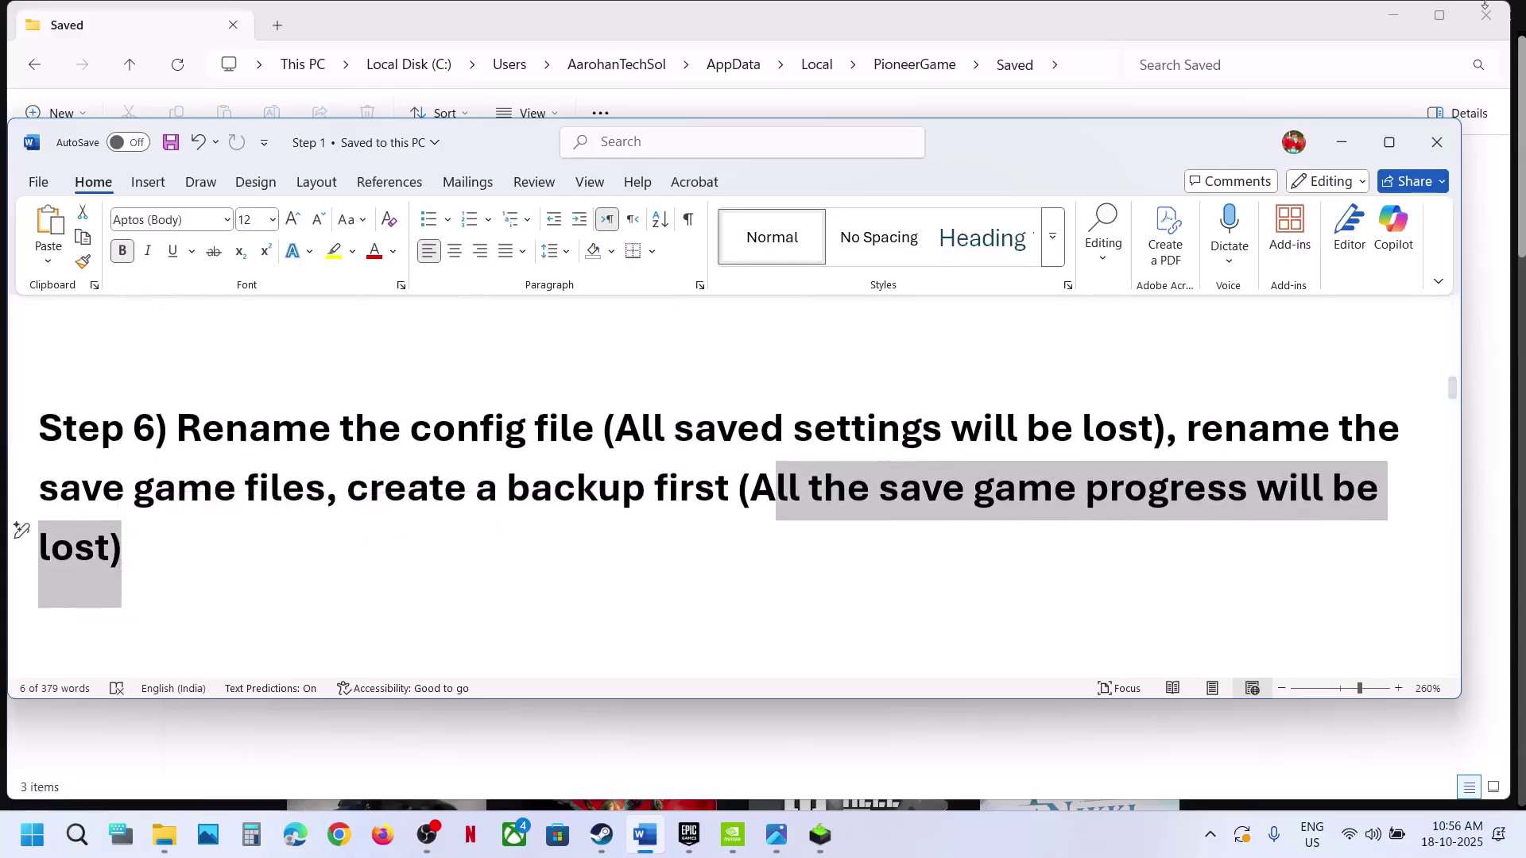
pyautogui.click(1342, 142)
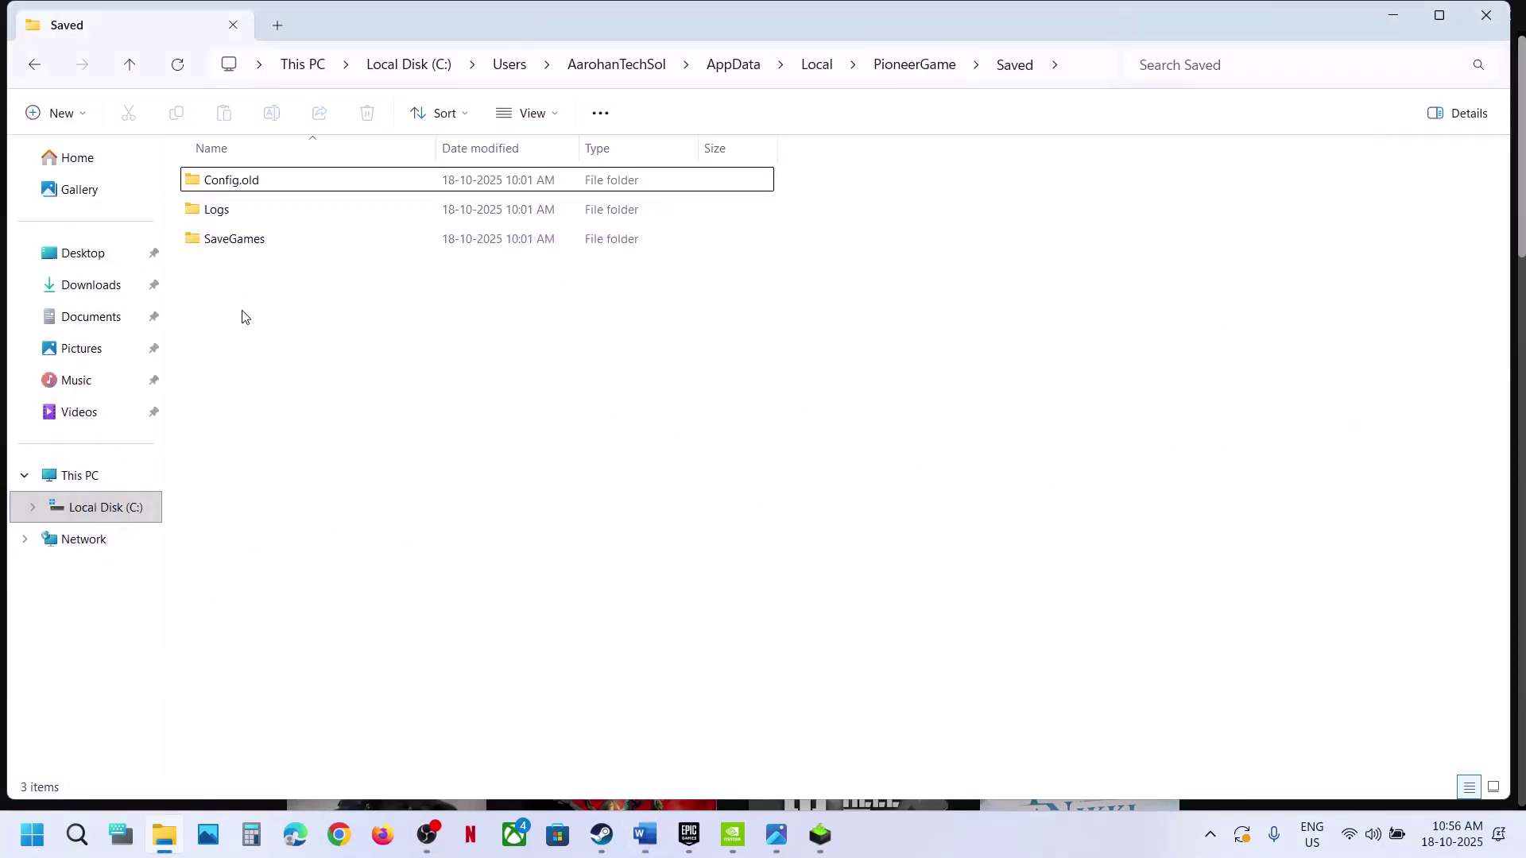
# - Back up the PioneerGame folder by copying it from AppData\Local to the desktop, and place the copy near the desktop's centre
pyautogui.click(130, 65)
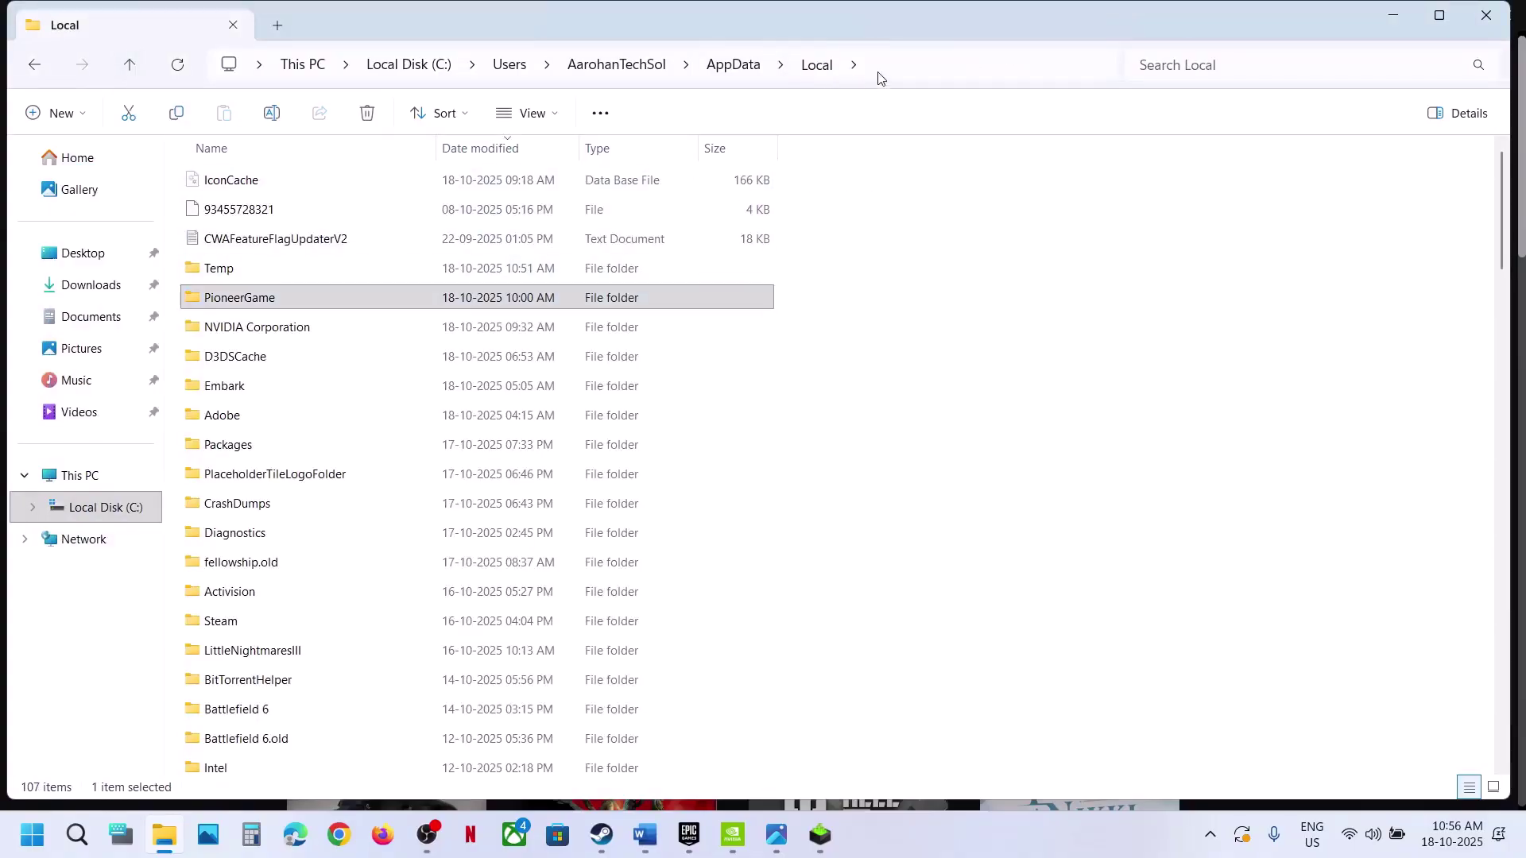
pyautogui.click(879, 70)
pyautogui.click(224, 304)
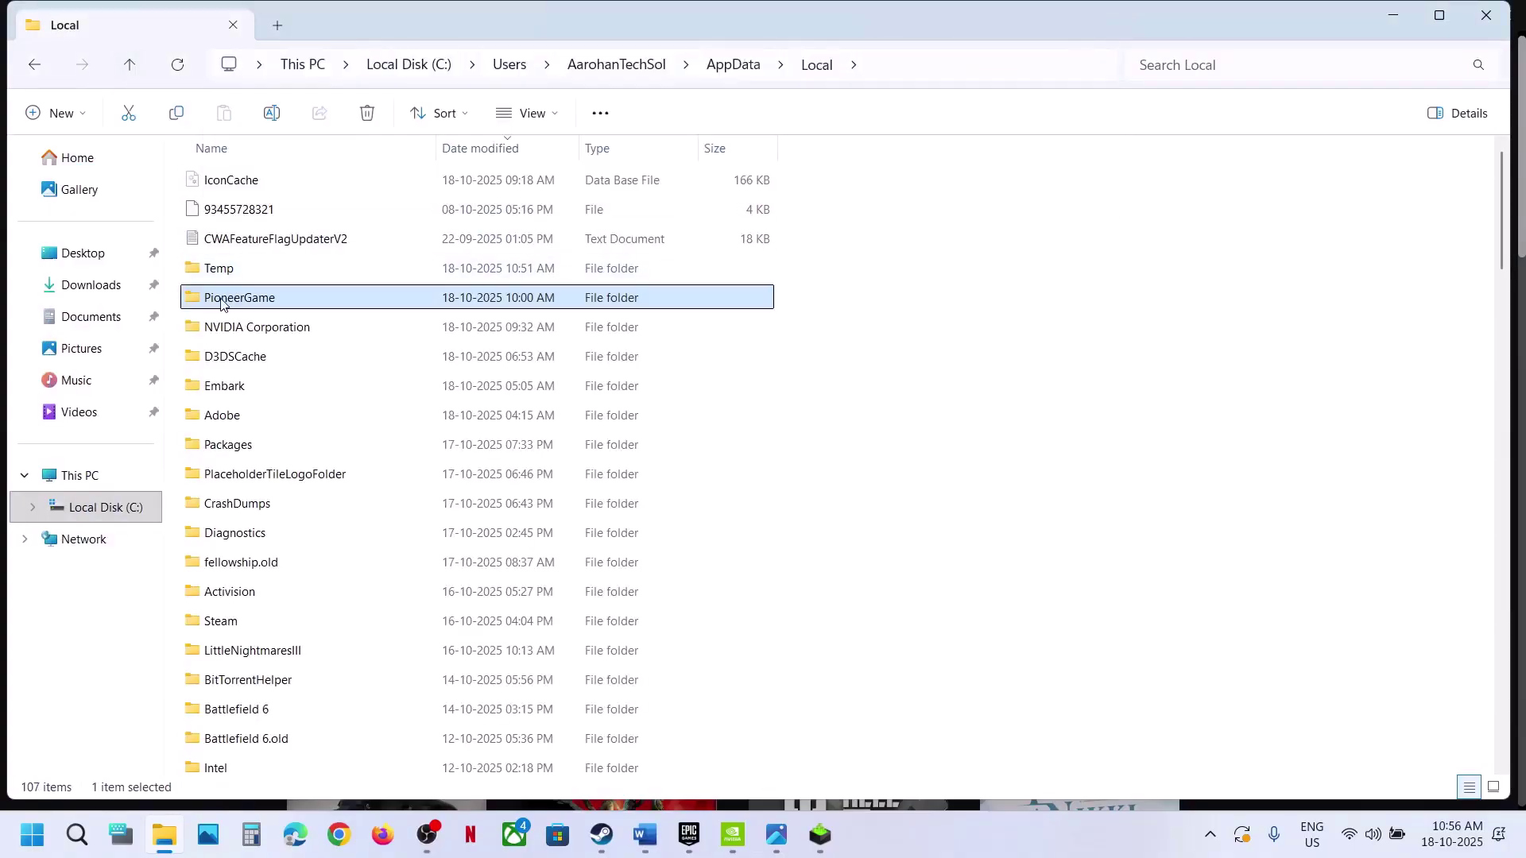
pyautogui.rightClick(223, 305)
pyautogui.click(322, 300)
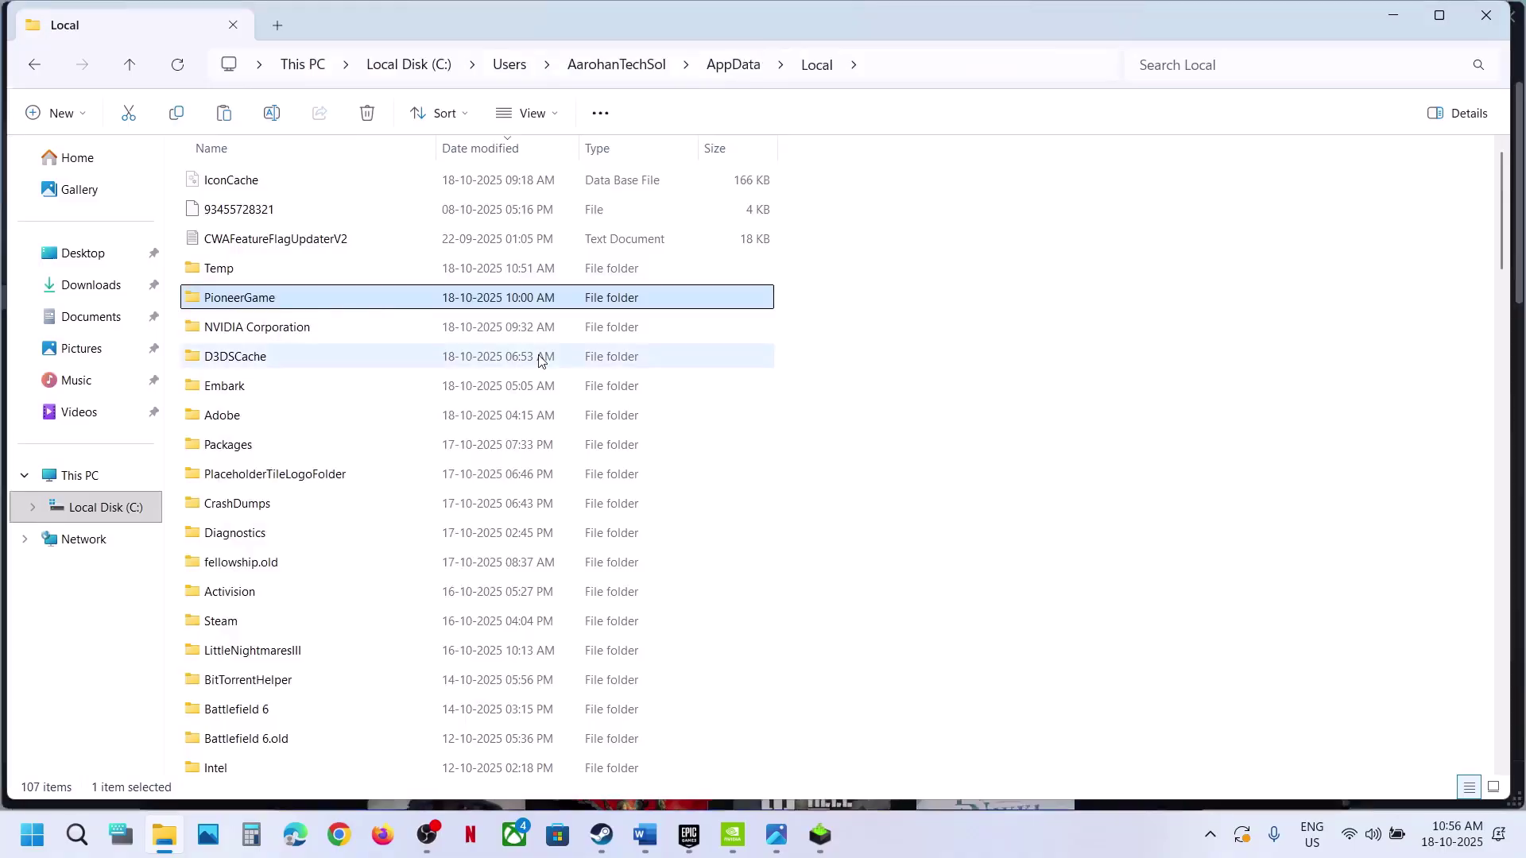
pyautogui.press('super+d')
pyautogui.hotkey('ctrl', 'v')
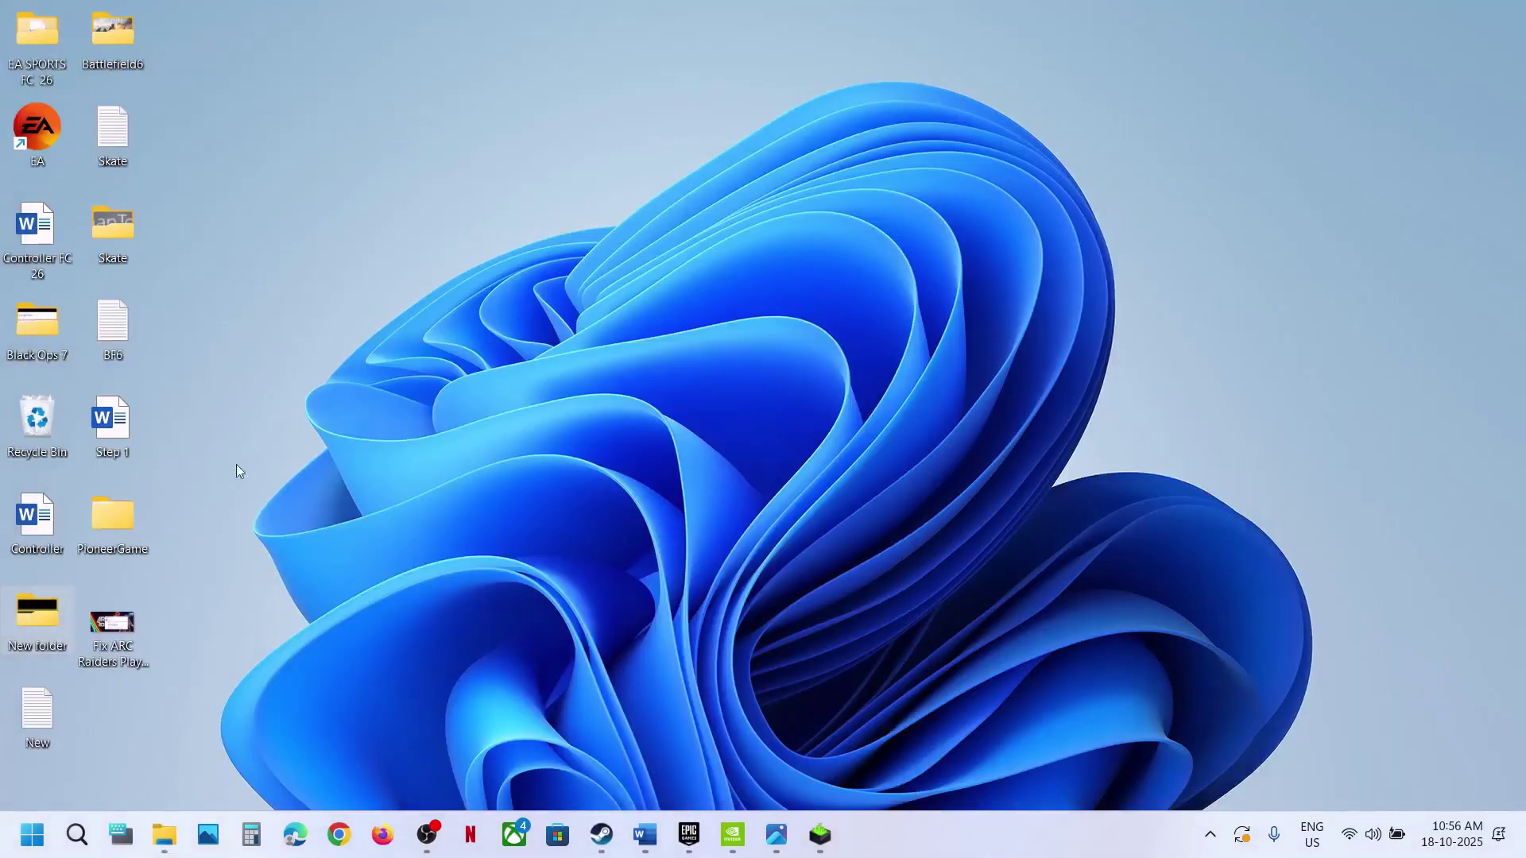
pyautogui.moveTo(137, 526); pyautogui.dragTo(826, 463)
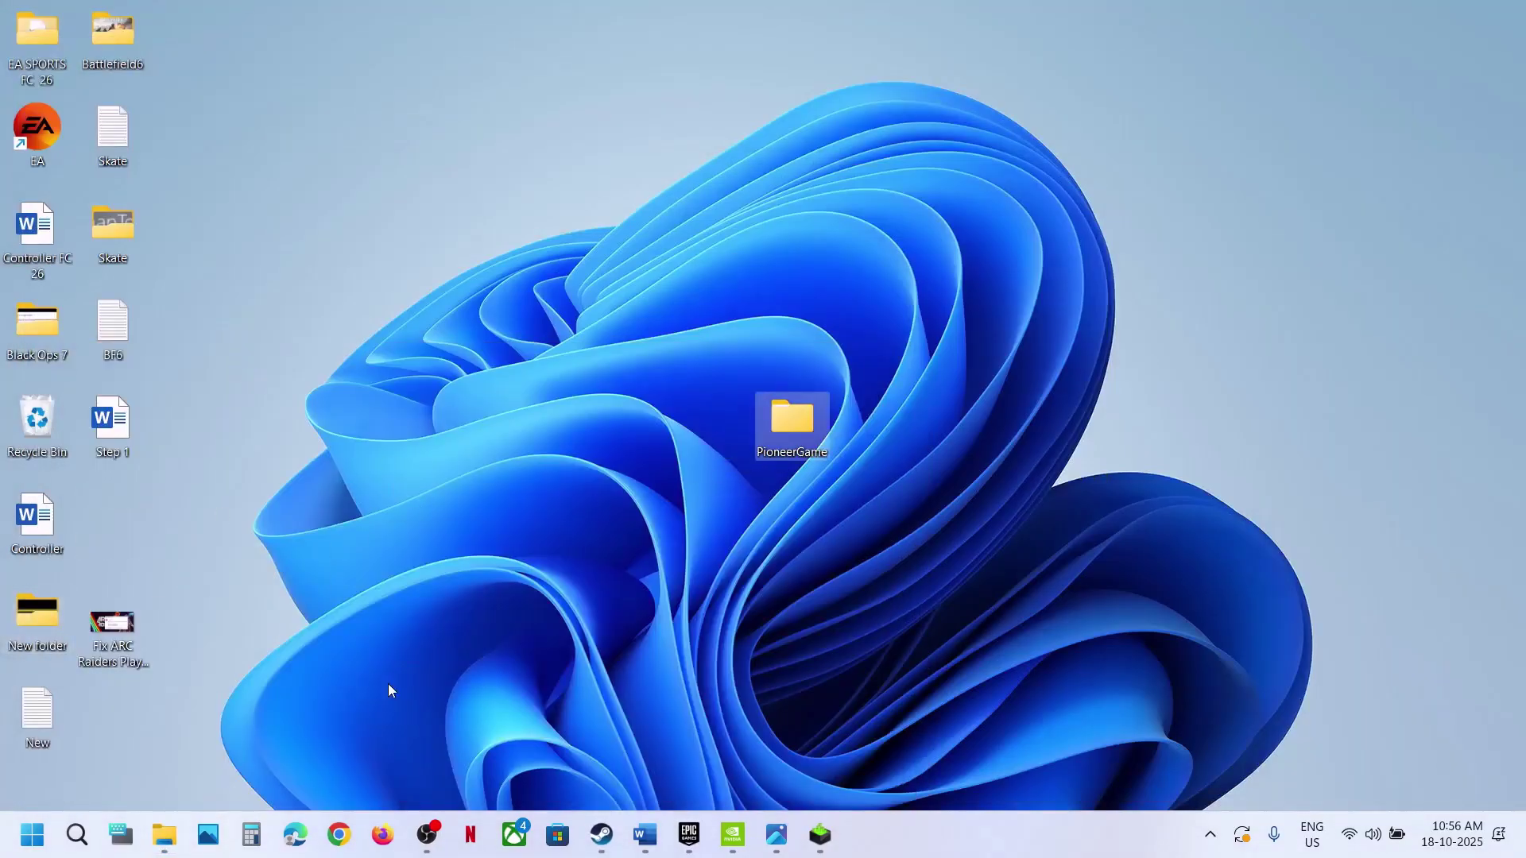
# - Rename the original PioneerGame folder in AppData\Local as PioneerGame.old and close the File Explorer window
pyautogui.click(167, 849)
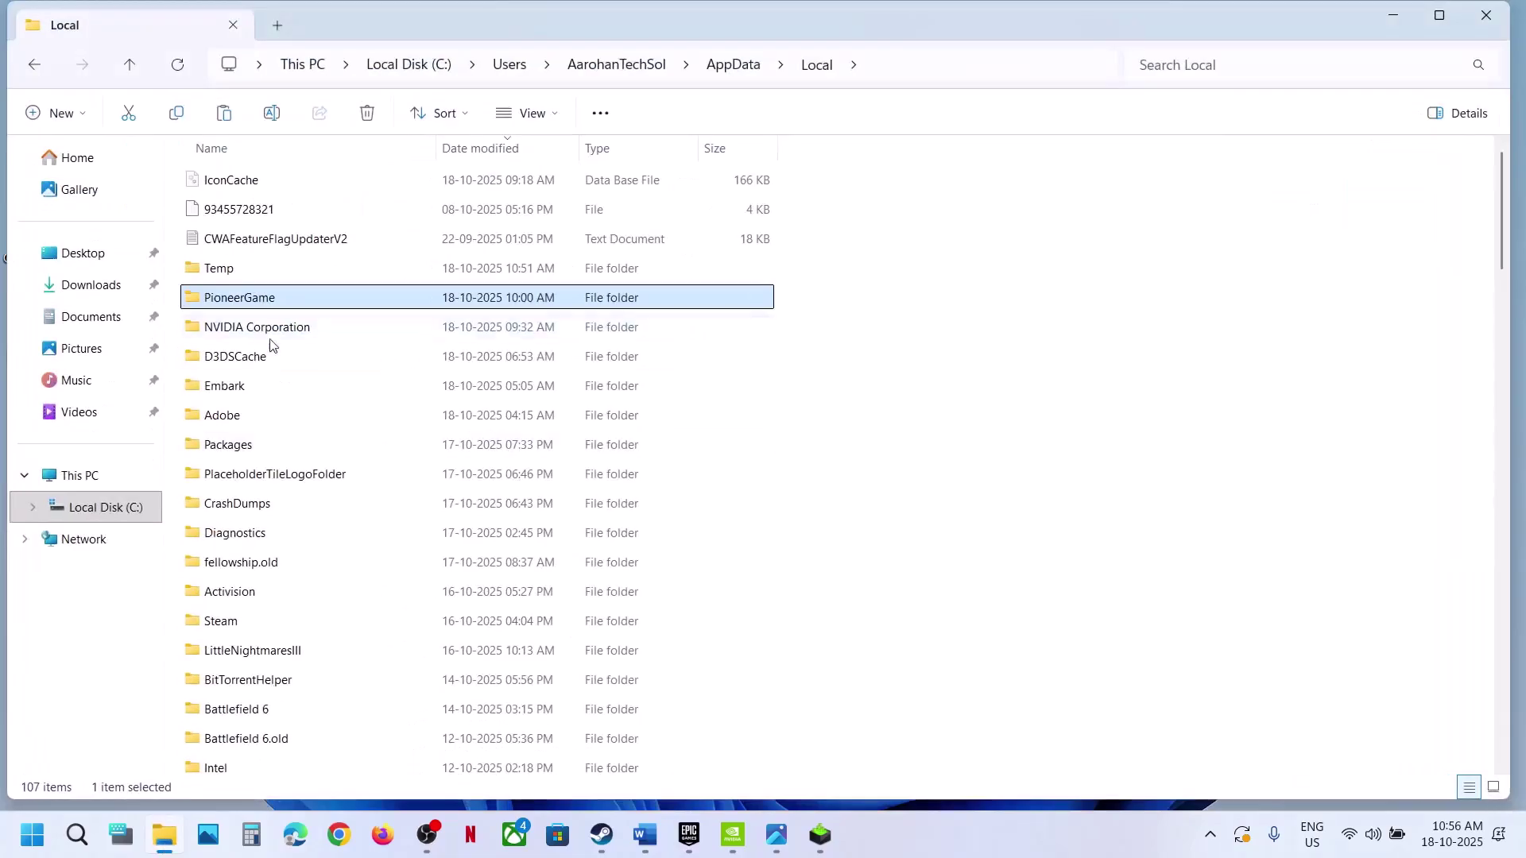
pyautogui.rightClick(272, 306)
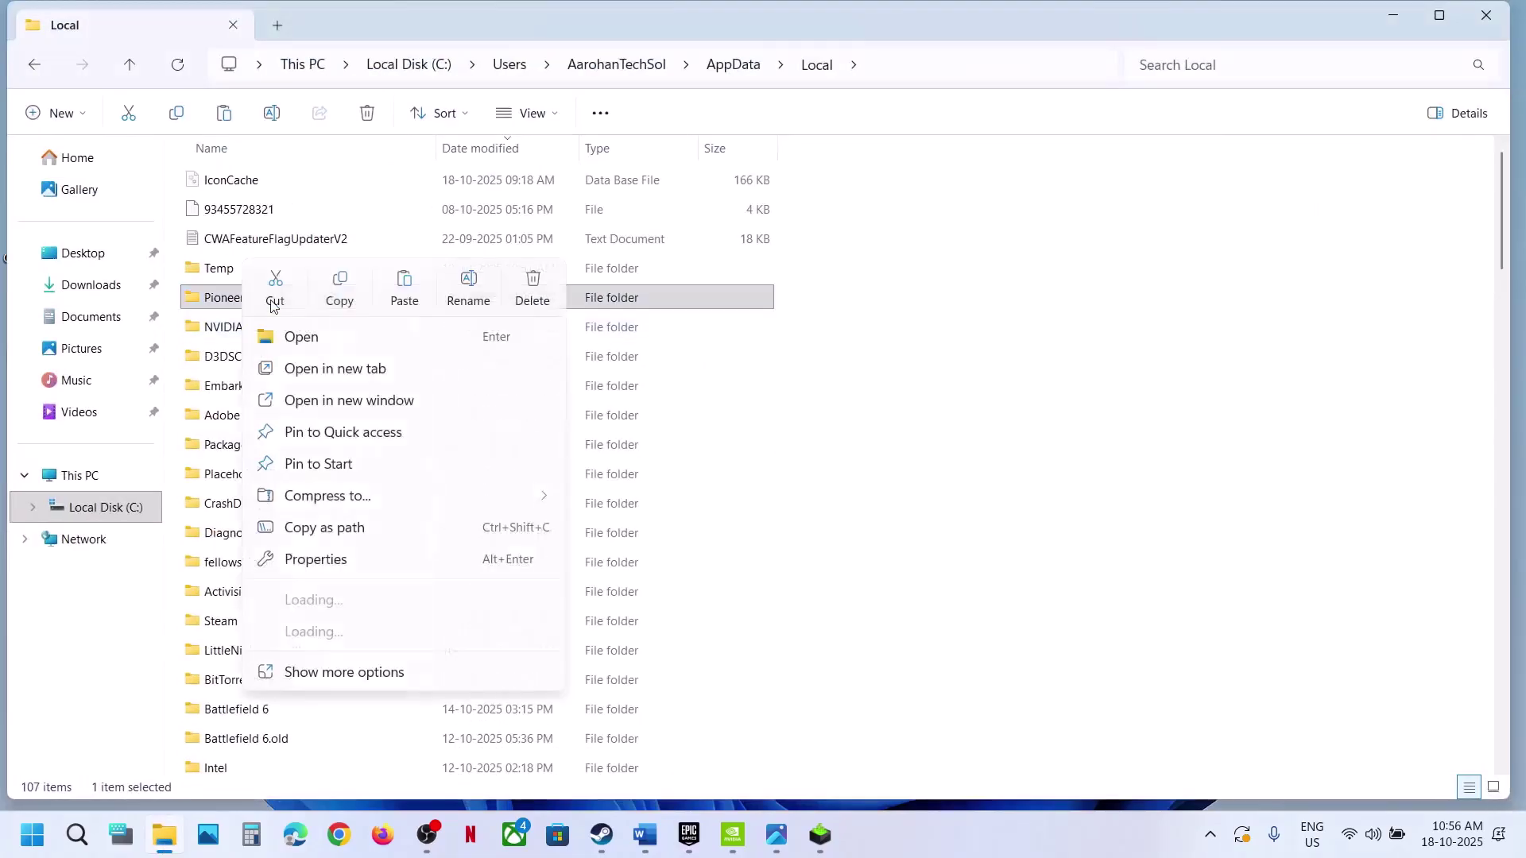
pyautogui.click(486, 288)
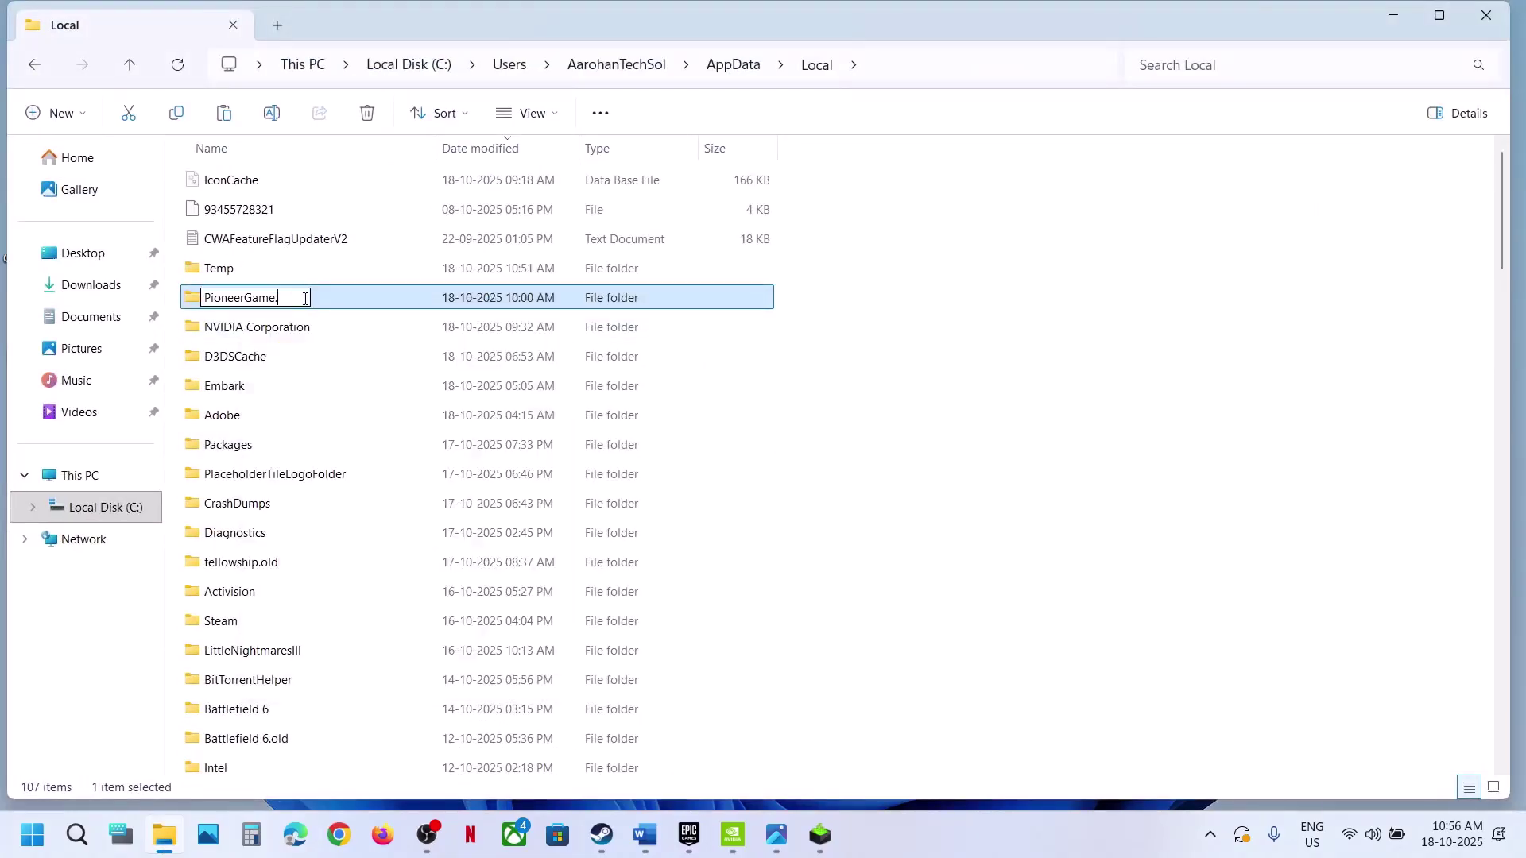
pyautogui.click(1252, 444)
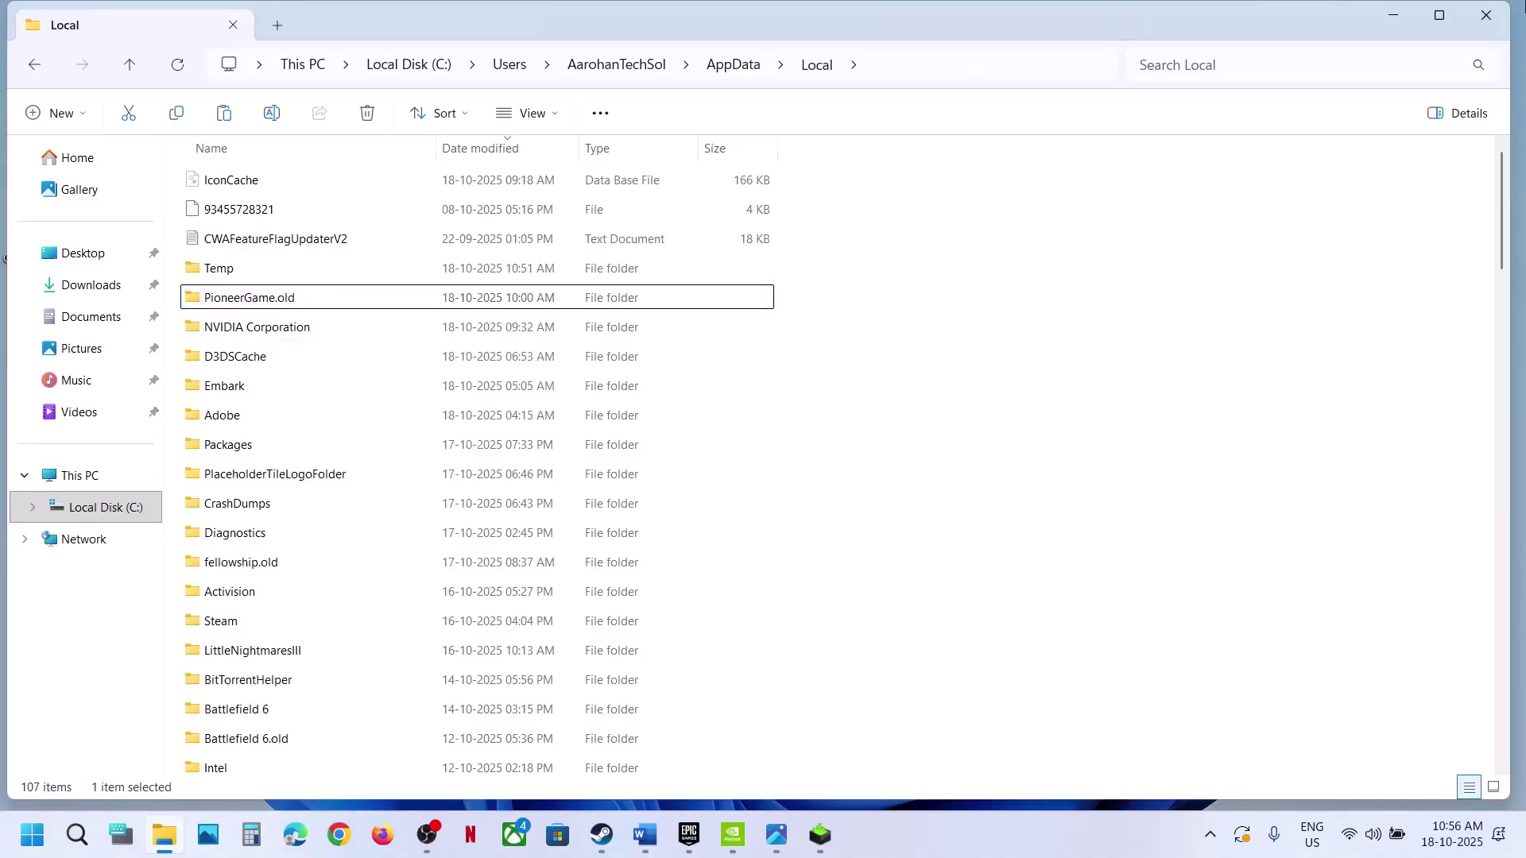
pyautogui.click(1485, 17)
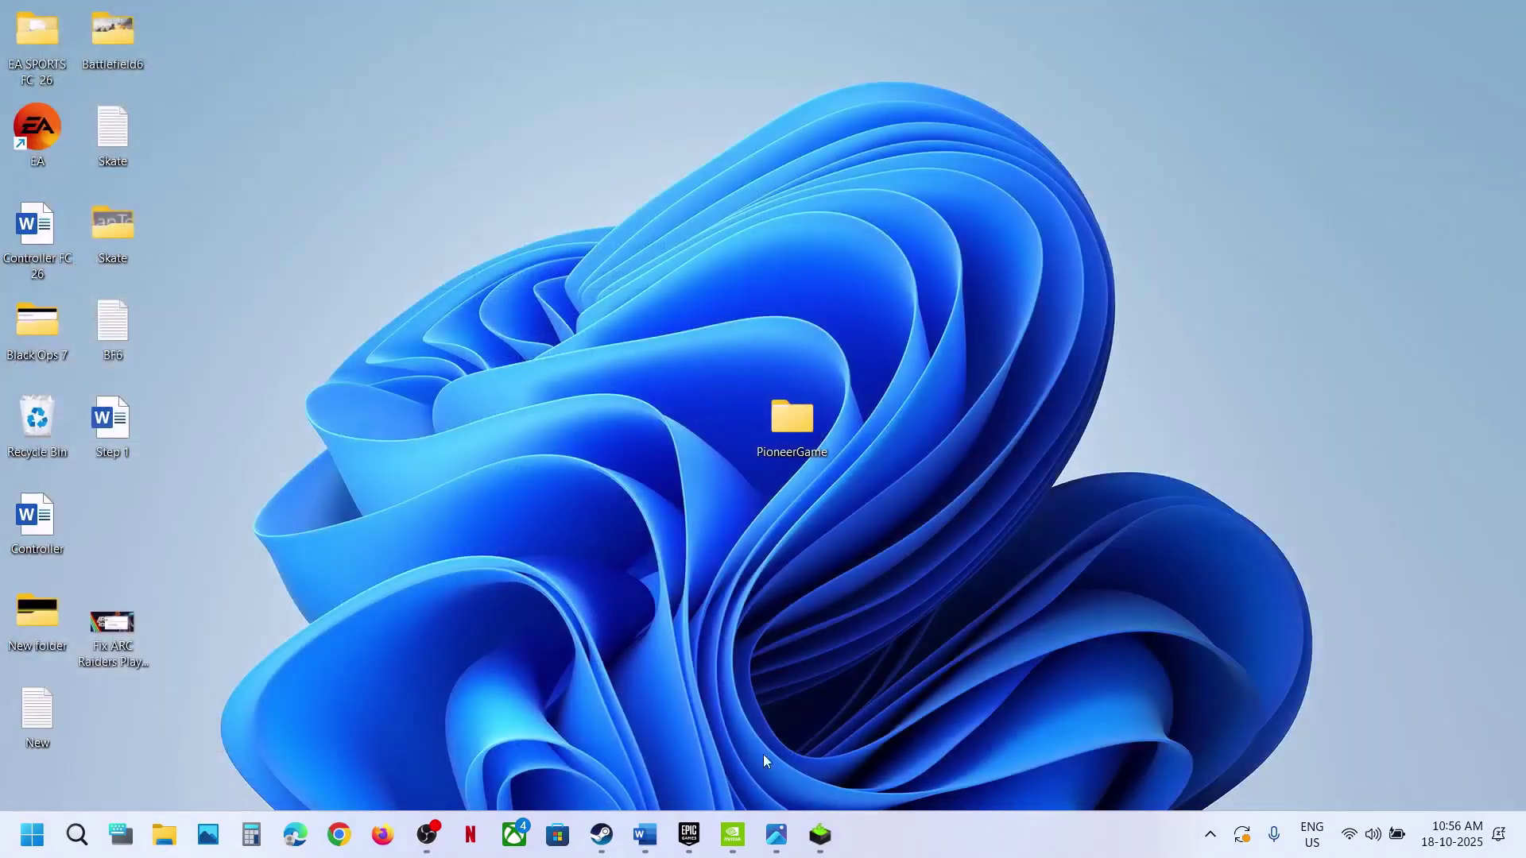
# - Bring up Steam, return to the Word notes, and highlight Step 7's instruction about closing the game exe
pyautogui.click(603, 837)
pyautogui.click(645, 834)
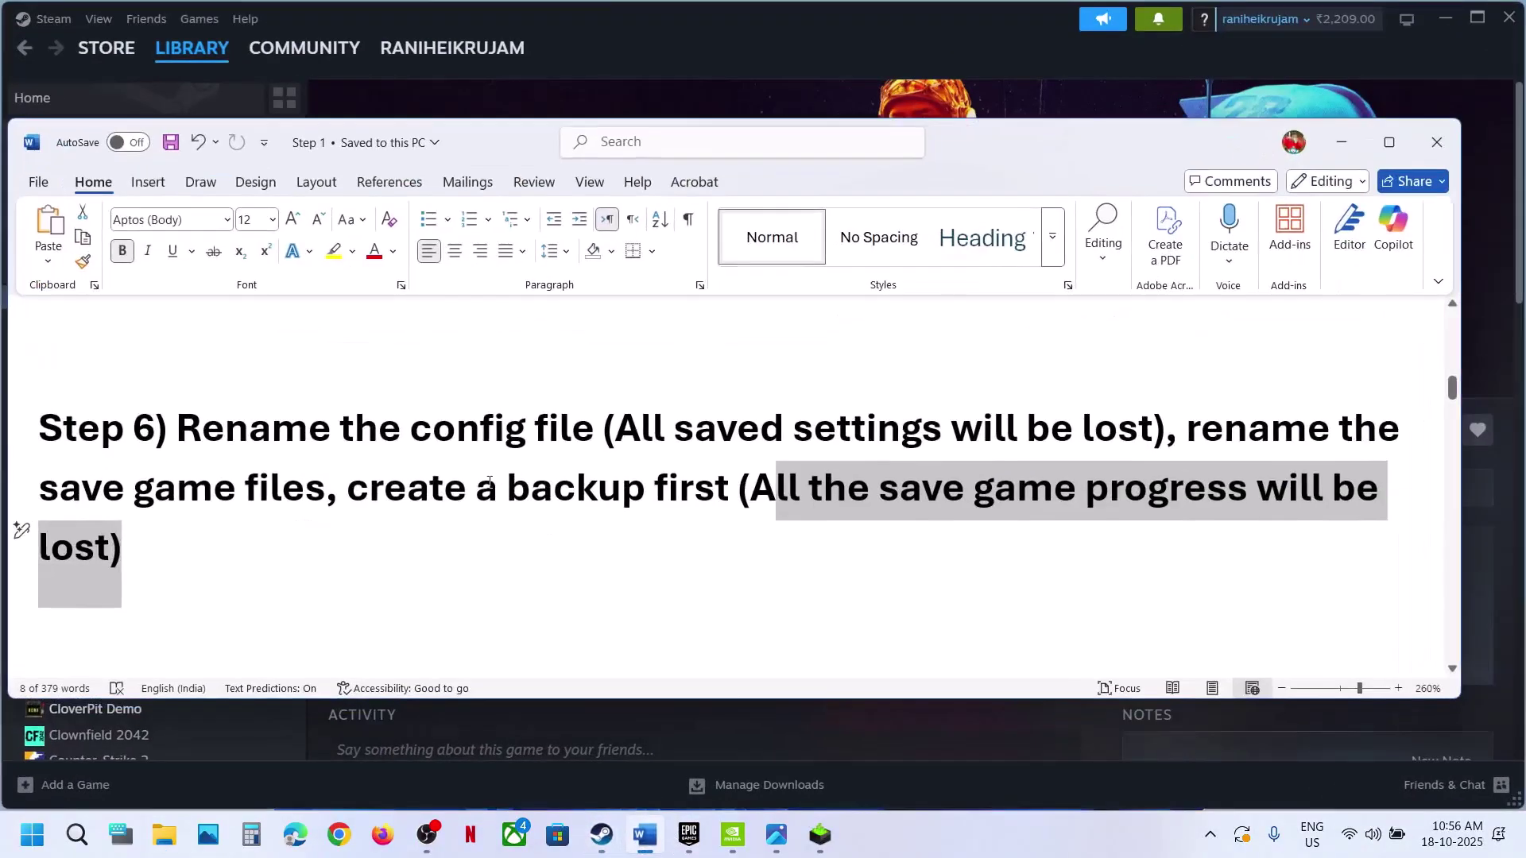
pyautogui.scroll(-3, 489, 483)
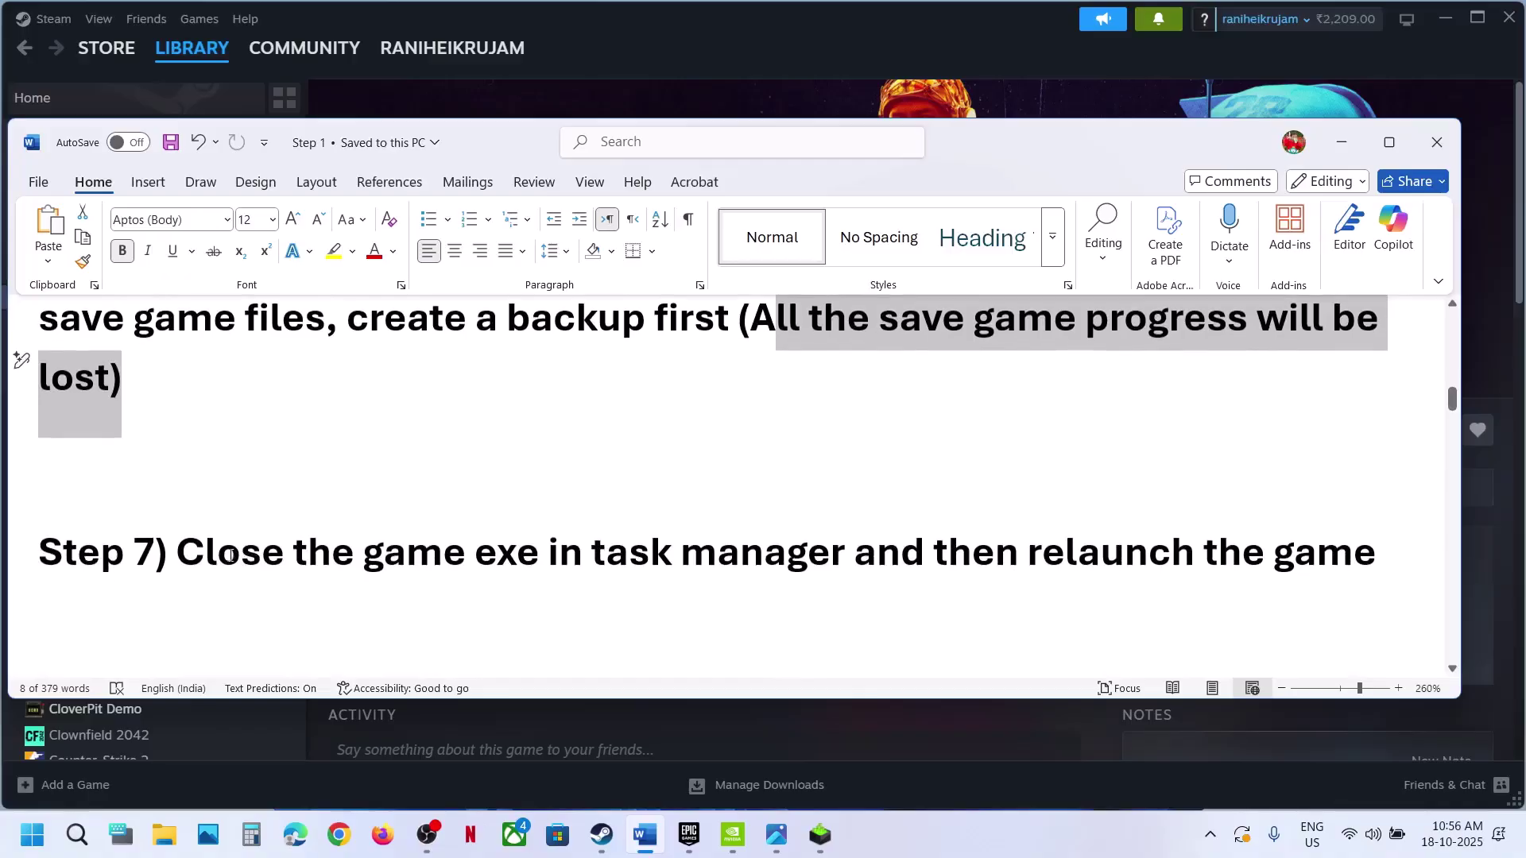
pyautogui.moveTo(489, 481); pyautogui.dragTo(928, 557)
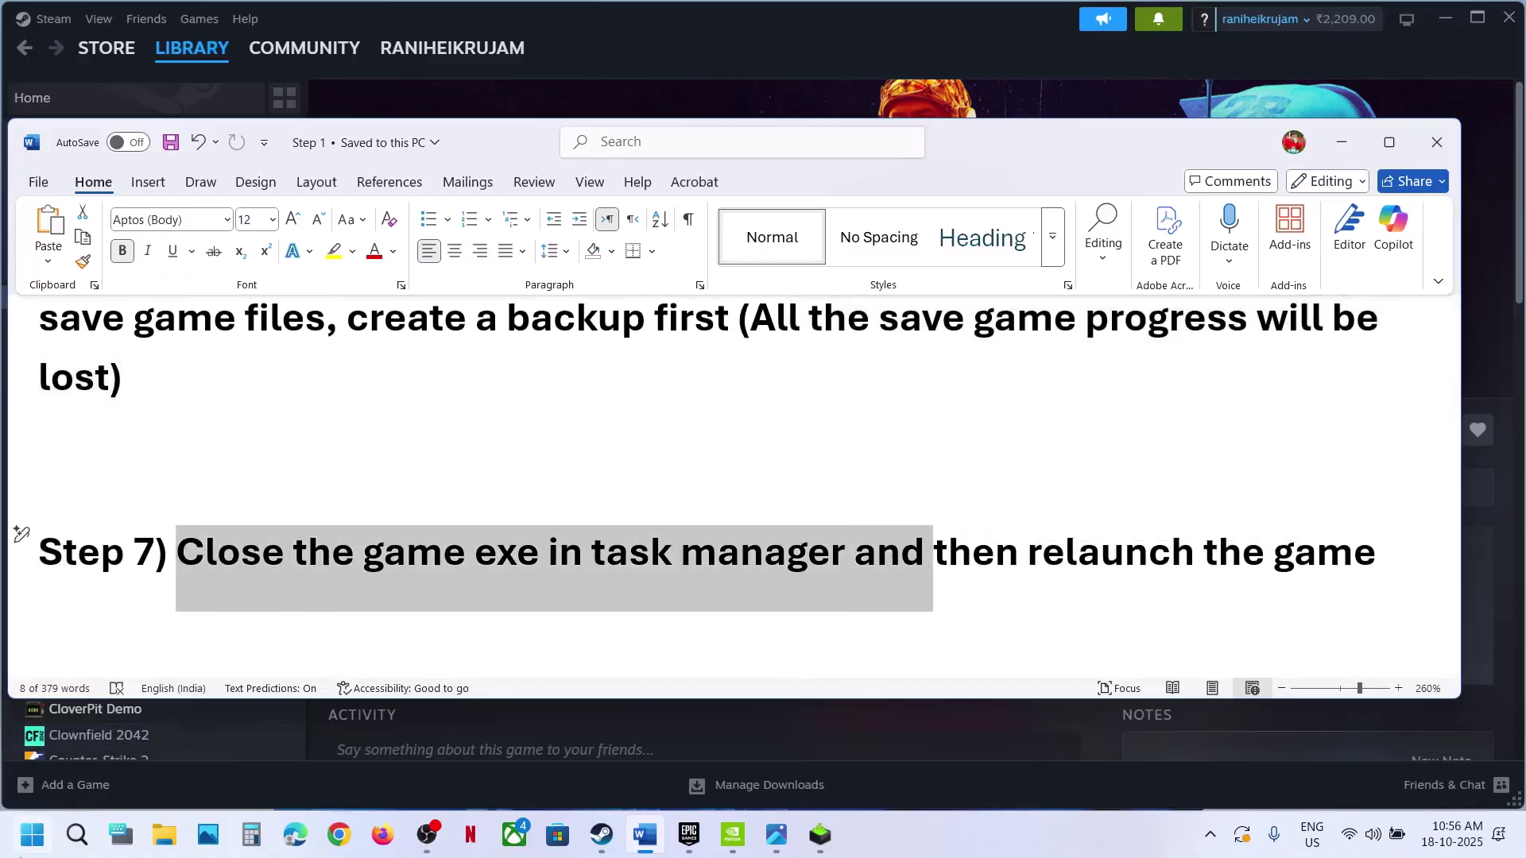
# - Look through Task Manager's processes for the game exe, check a process's End task option, and close Task Manager
pyautogui.click(18, 855)
pyautogui.rightClick(19, 856)
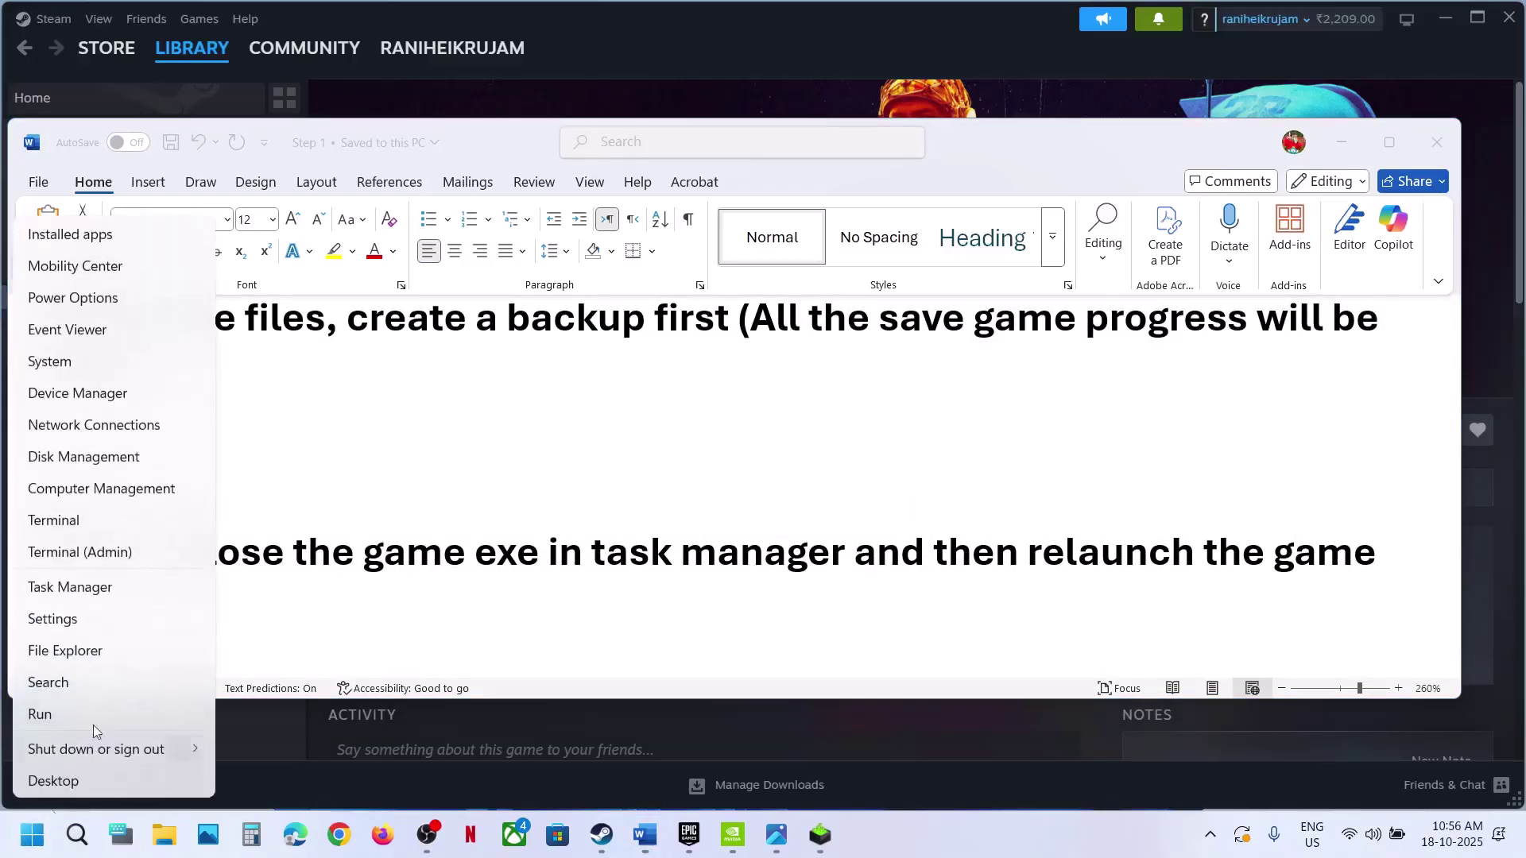
pyautogui.click(84, 592)
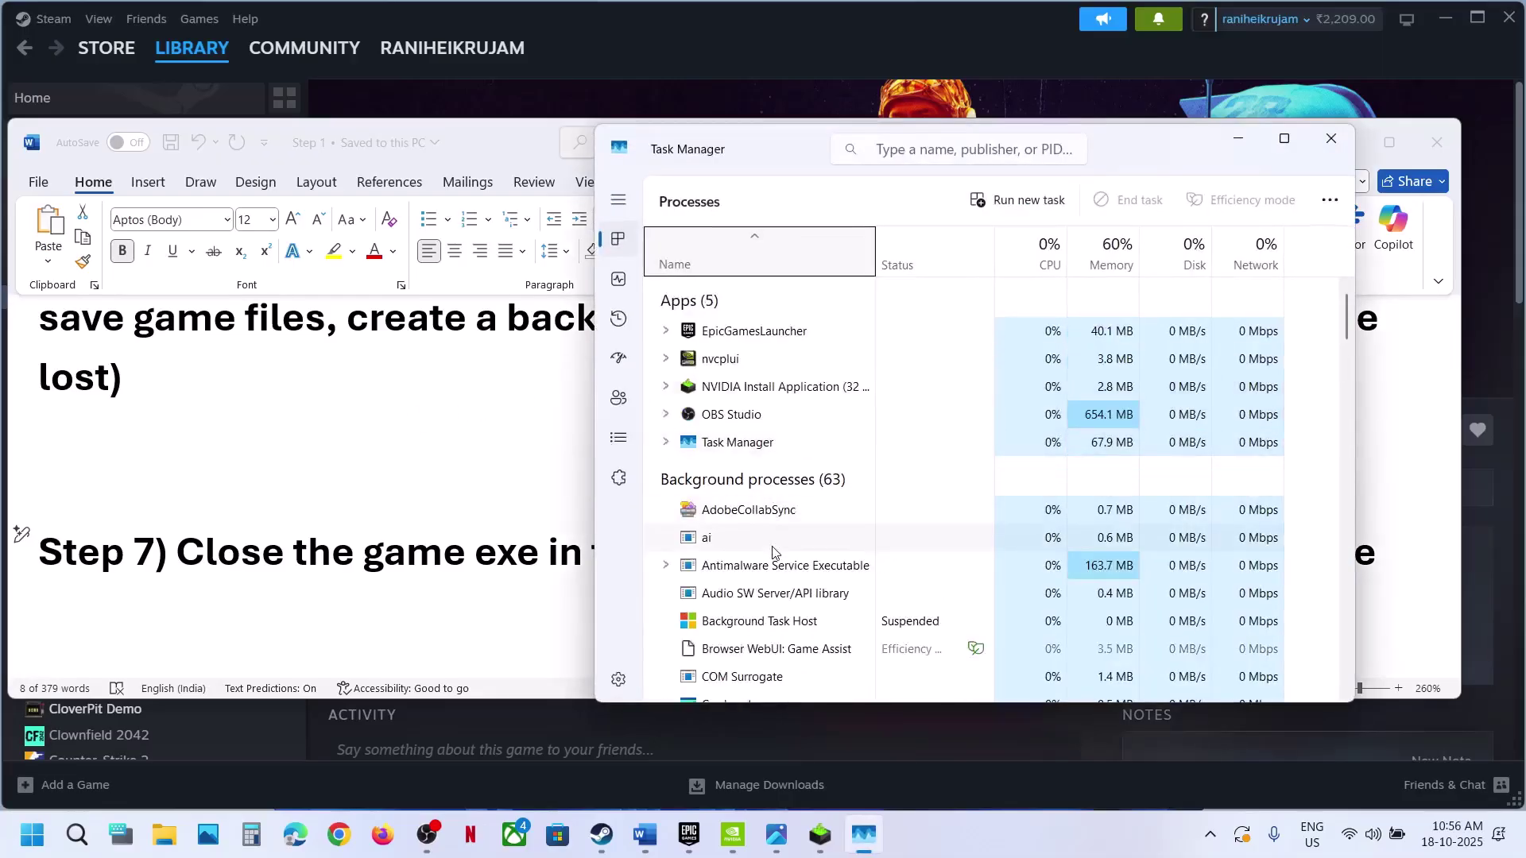
pyautogui.scroll(-4, 773, 552)
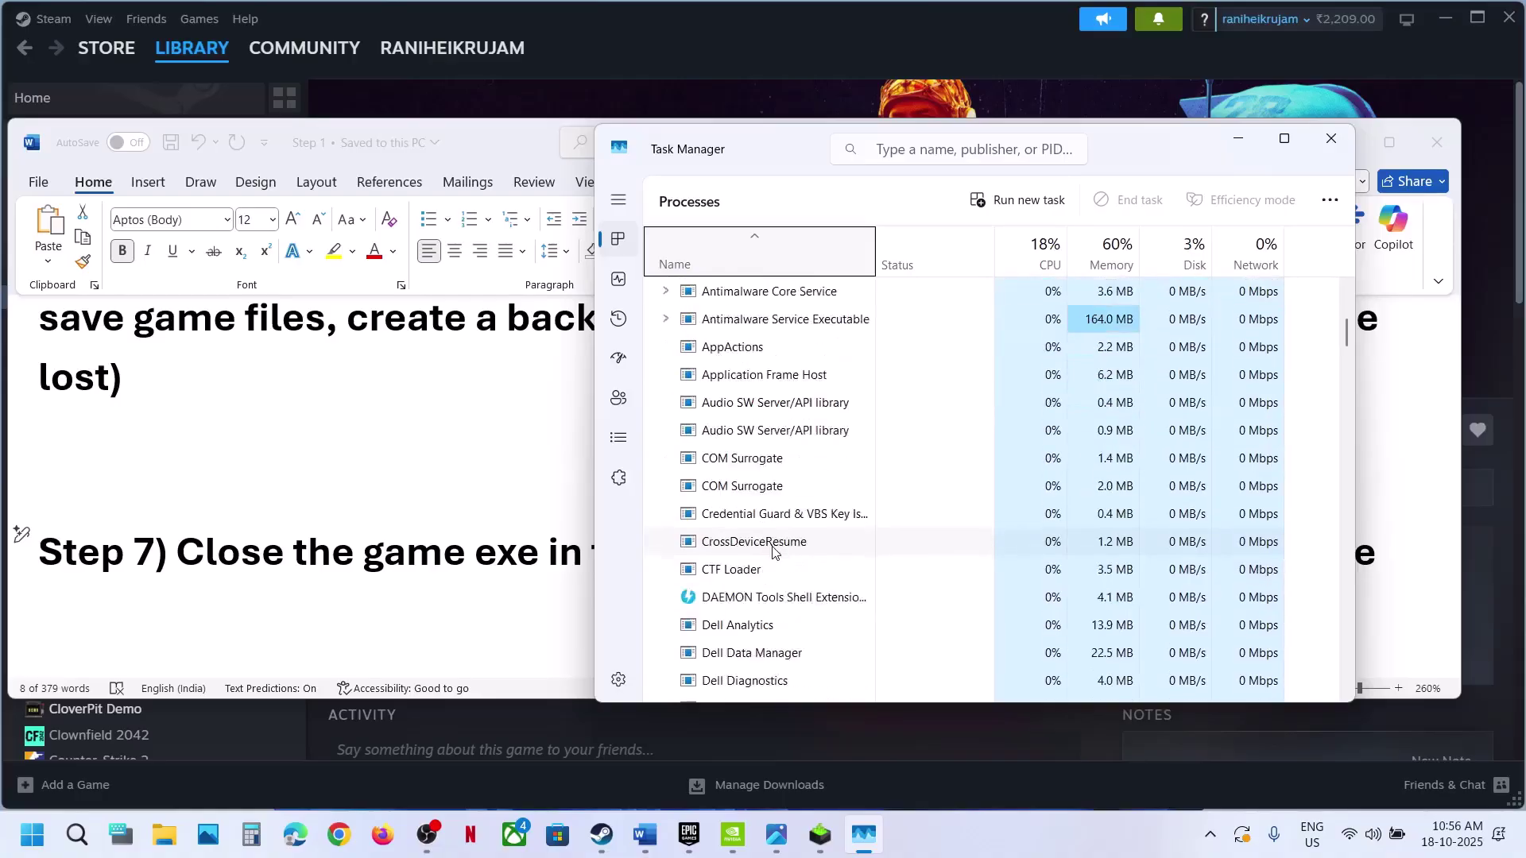
pyautogui.scroll(-5, 773, 551)
pyautogui.scroll(4, 759, 534)
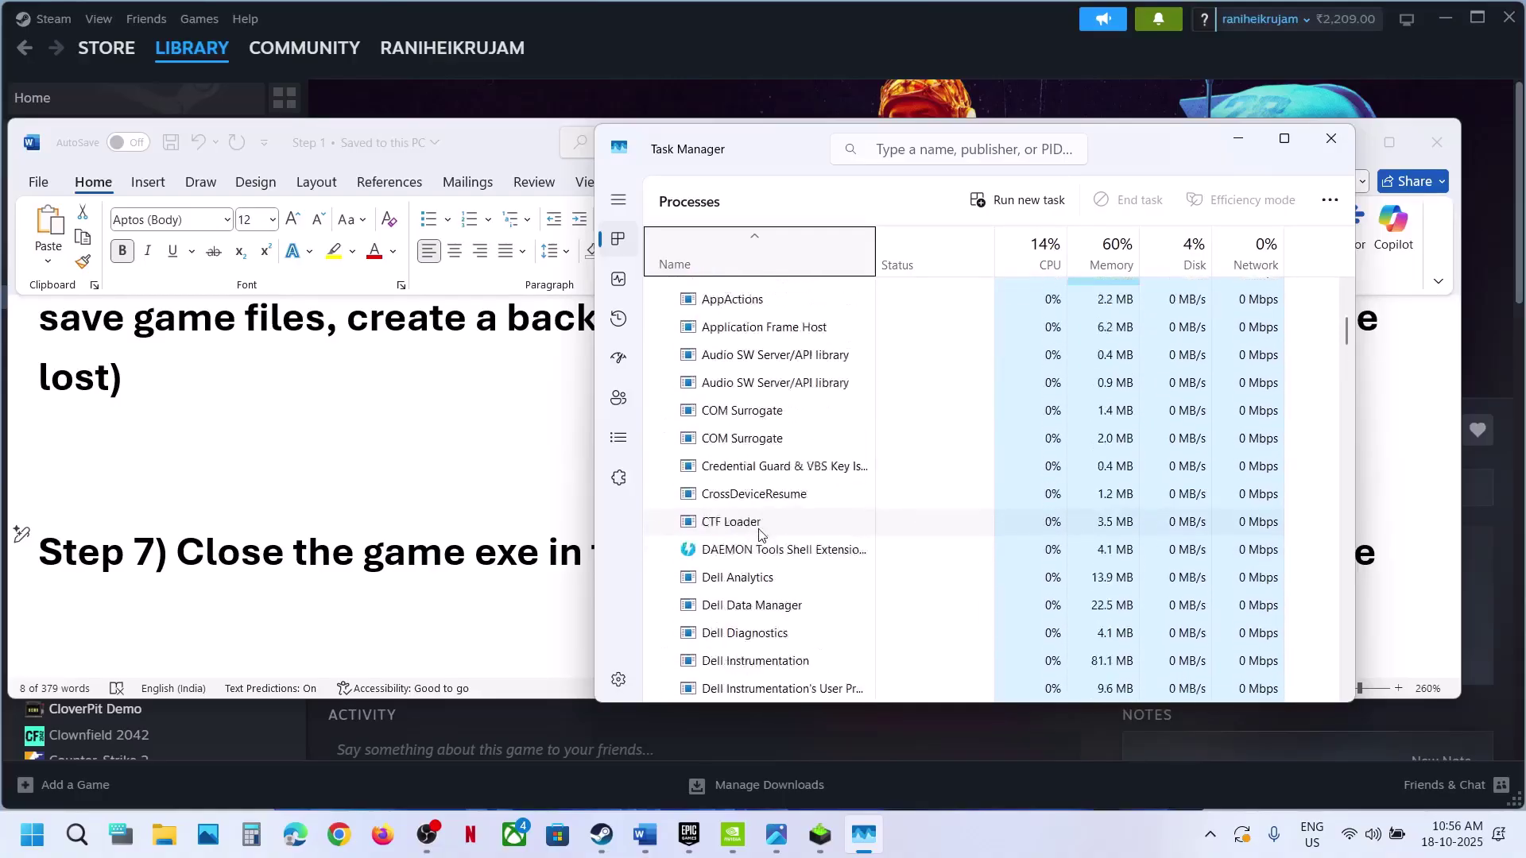
pyautogui.scroll(5, 759, 534)
pyautogui.scroll(-2, 759, 534)
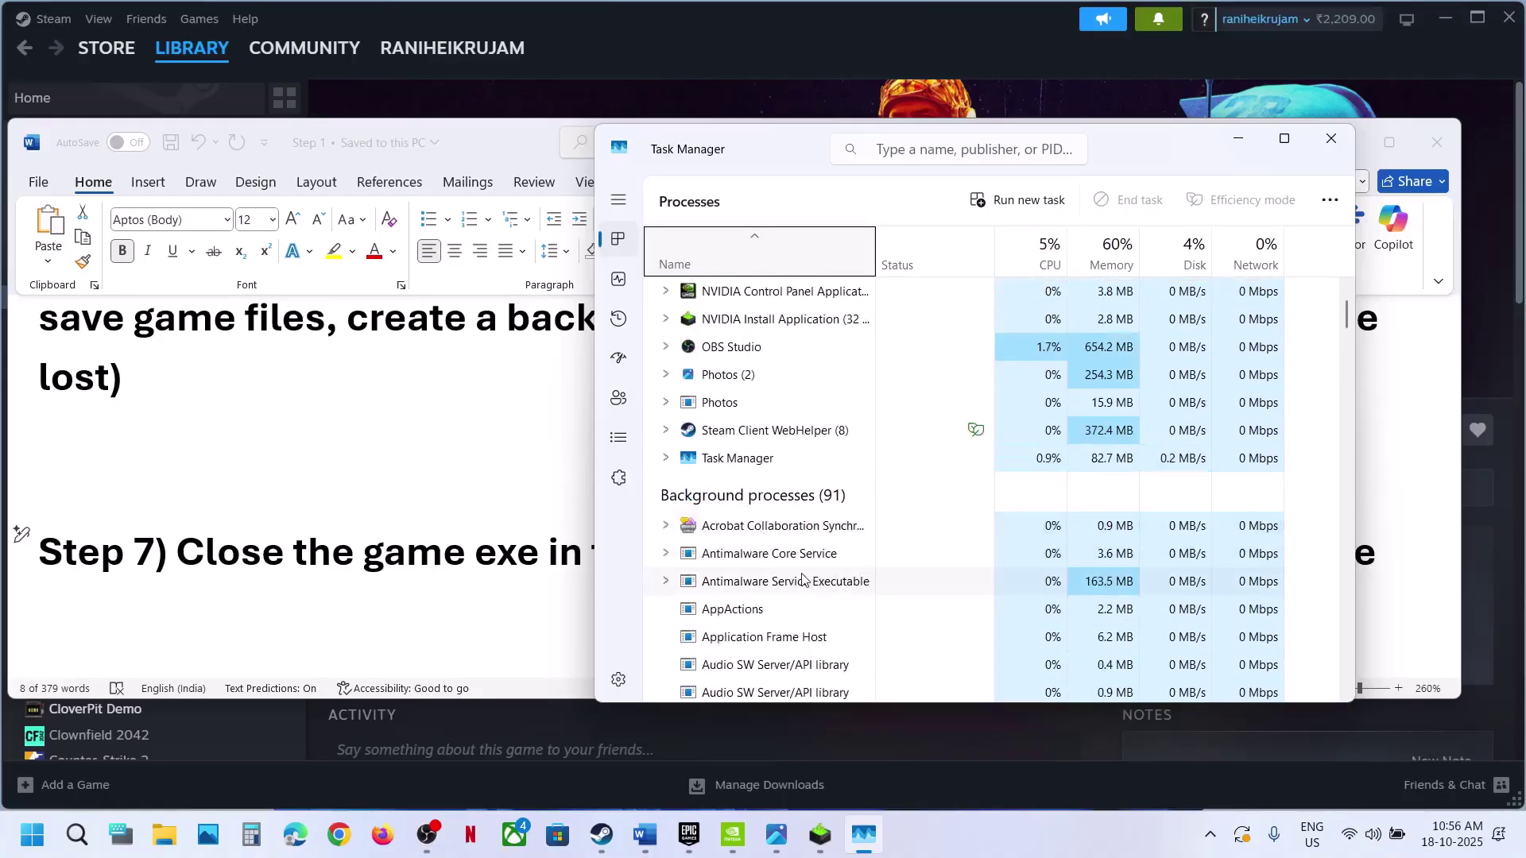
pyautogui.scroll(-2, 761, 543)
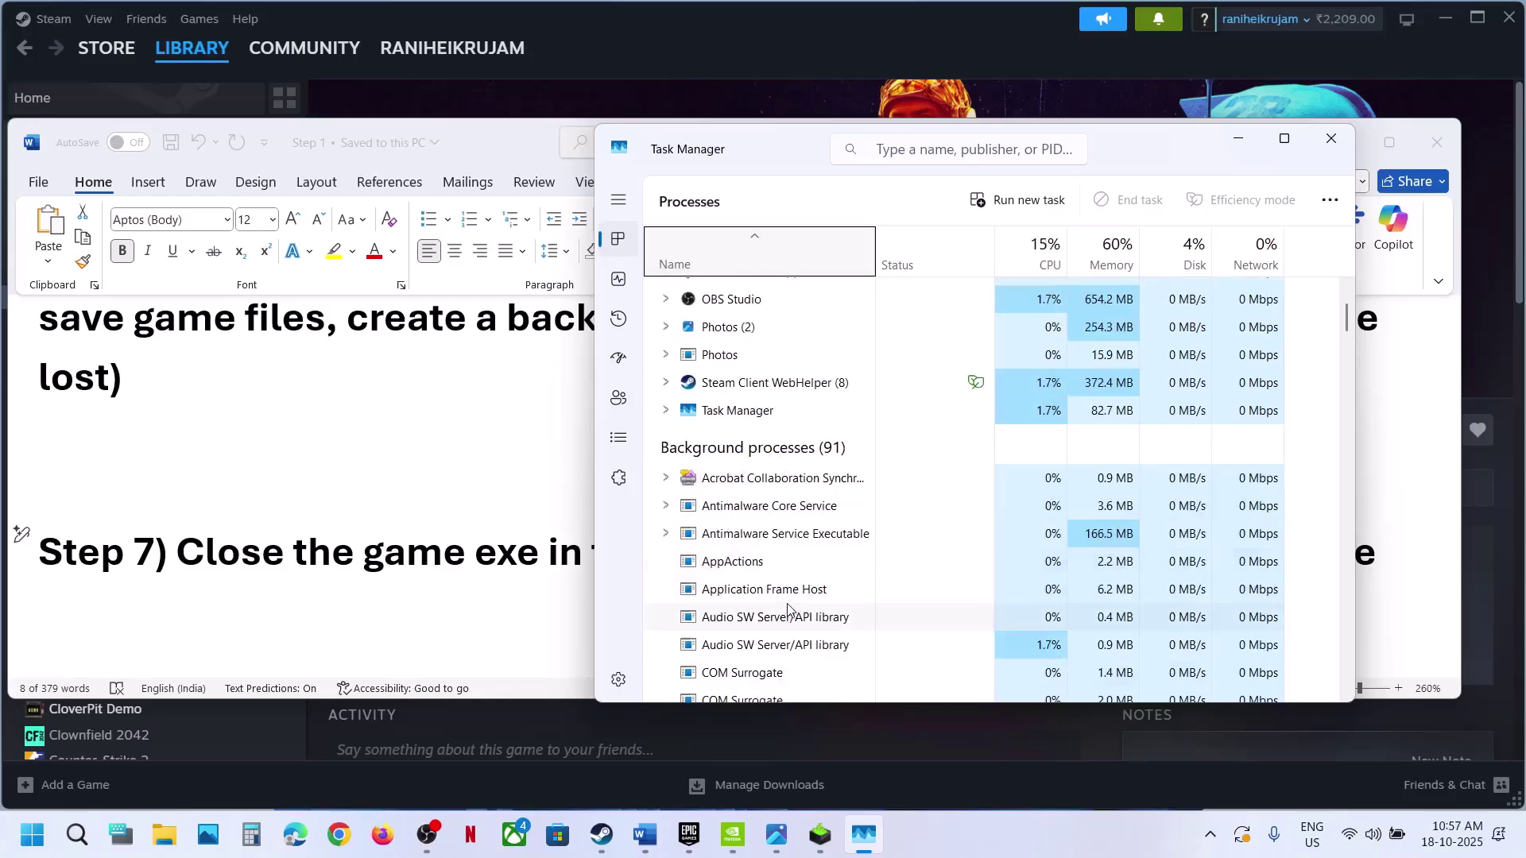
pyautogui.rightClick(785, 593)
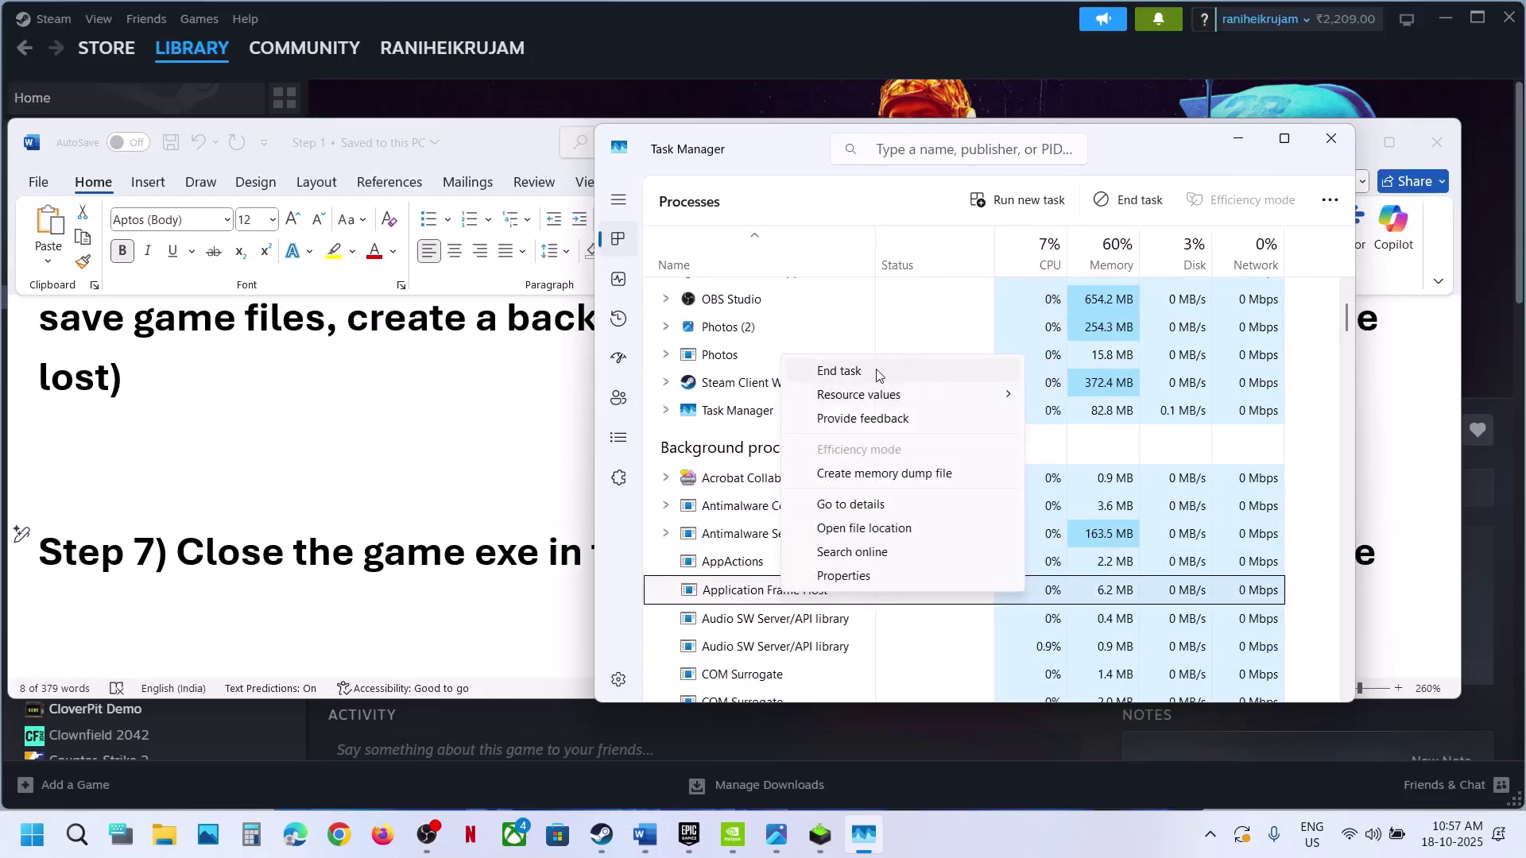
pyautogui.click(911, 324)
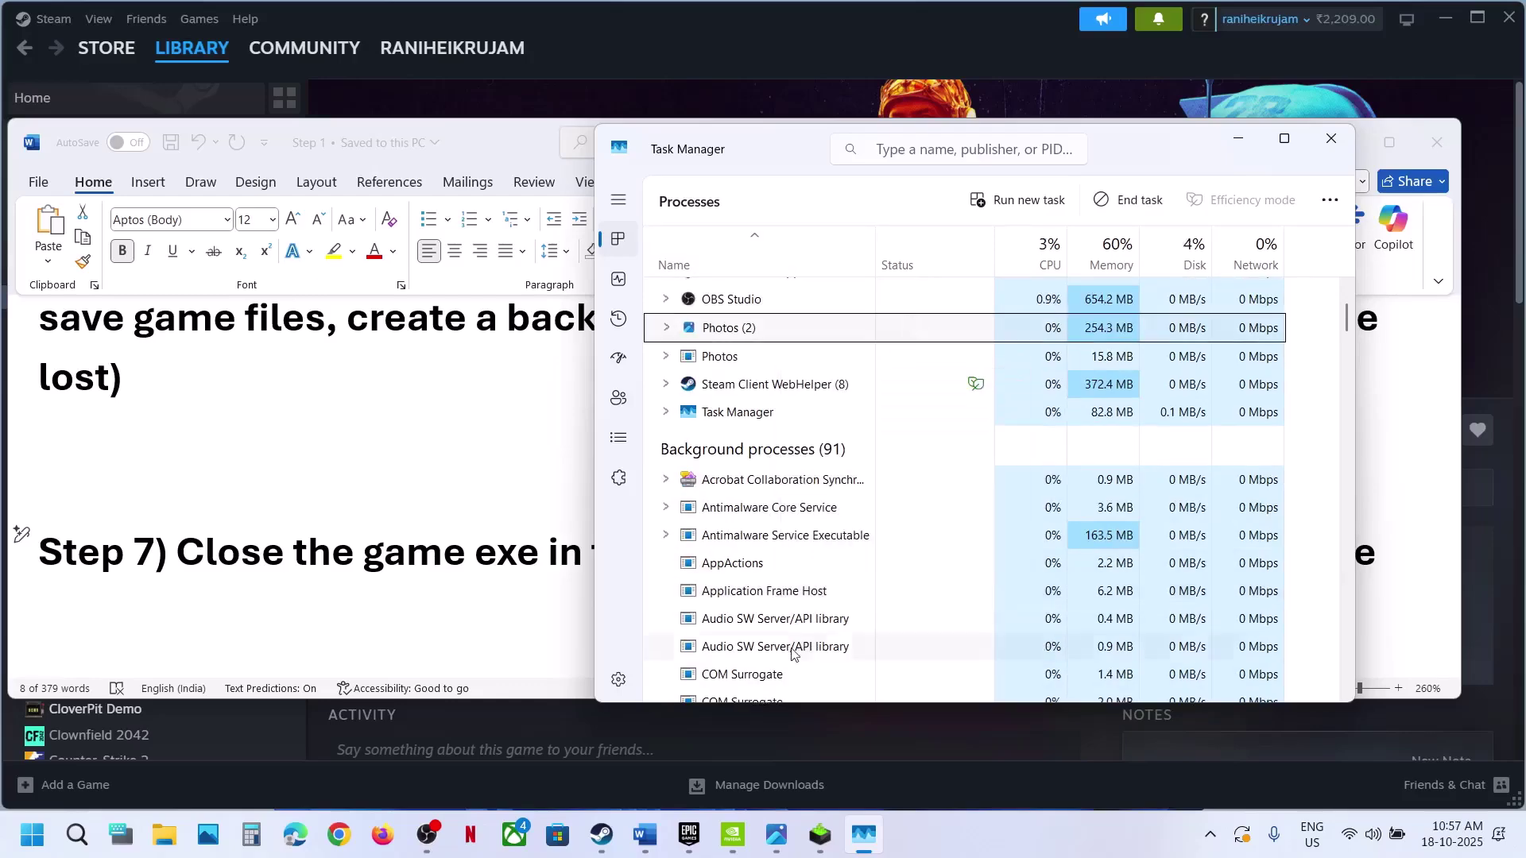
pyautogui.click(1329, 138)
# - Highlight Step 8's clean graphics driver installation instruction in the Word notes and open its NVIDIA download link
pyautogui.scroll(-3, 627, 503)
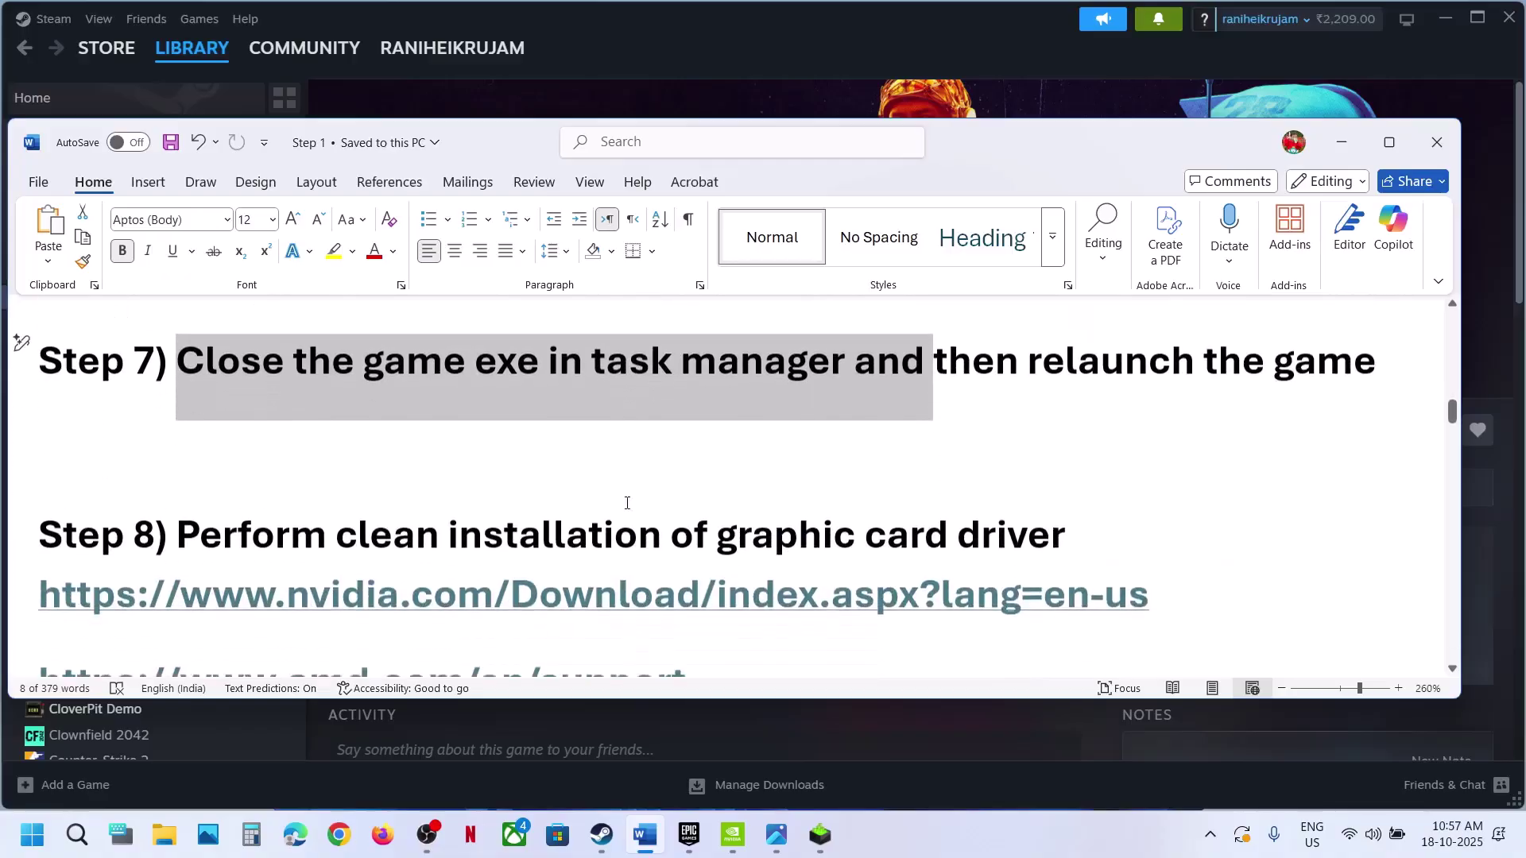
pyautogui.moveTo(263, 433); pyautogui.dragTo(1046, 404)
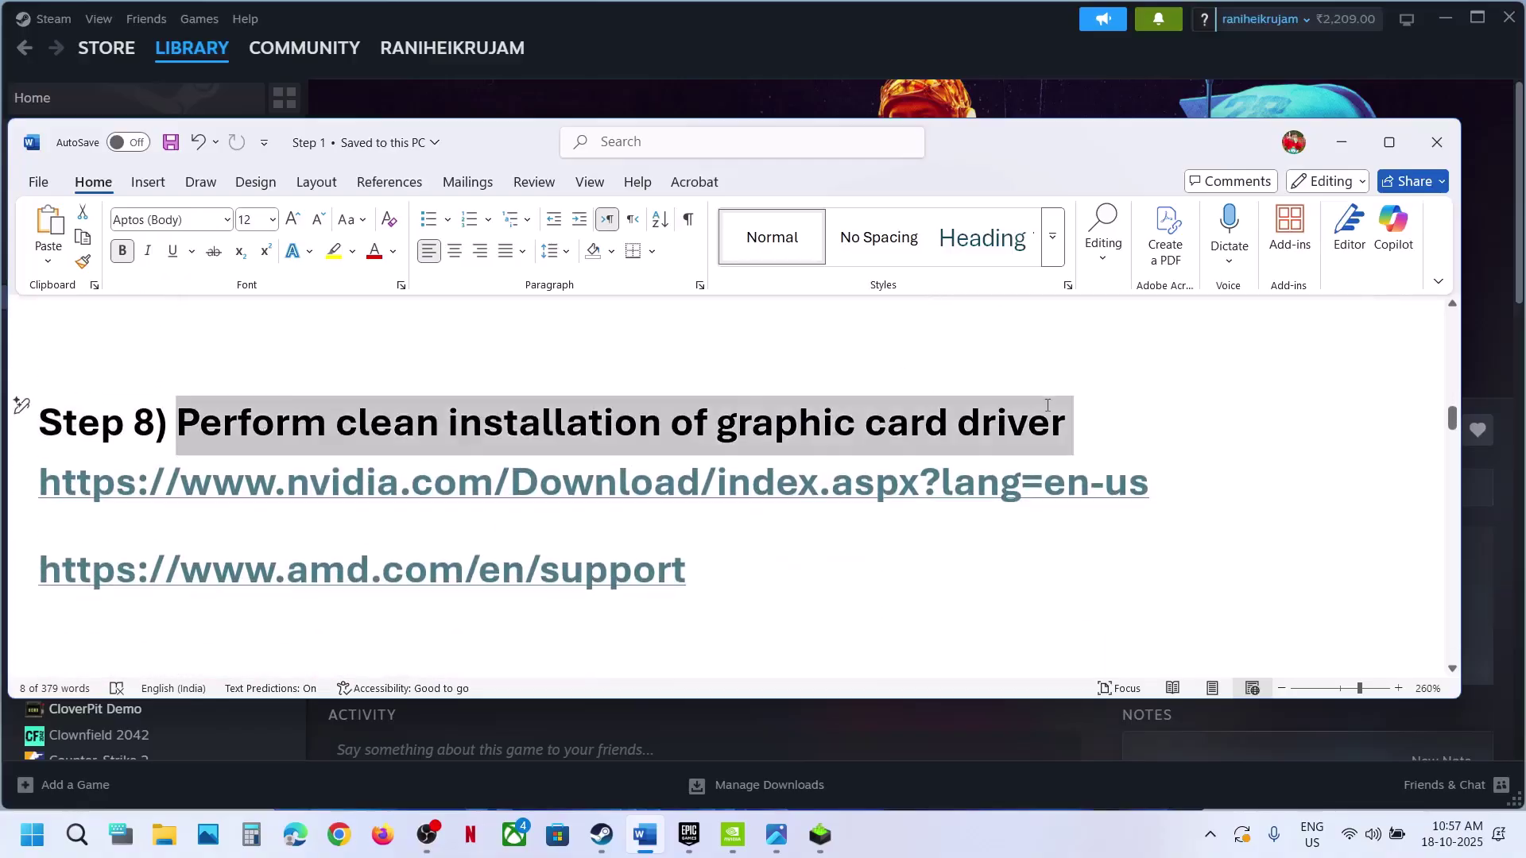
pyautogui.keyDown('ctrl'); pyautogui.click(638, 488); pyautogui.keyUp('ctrl')
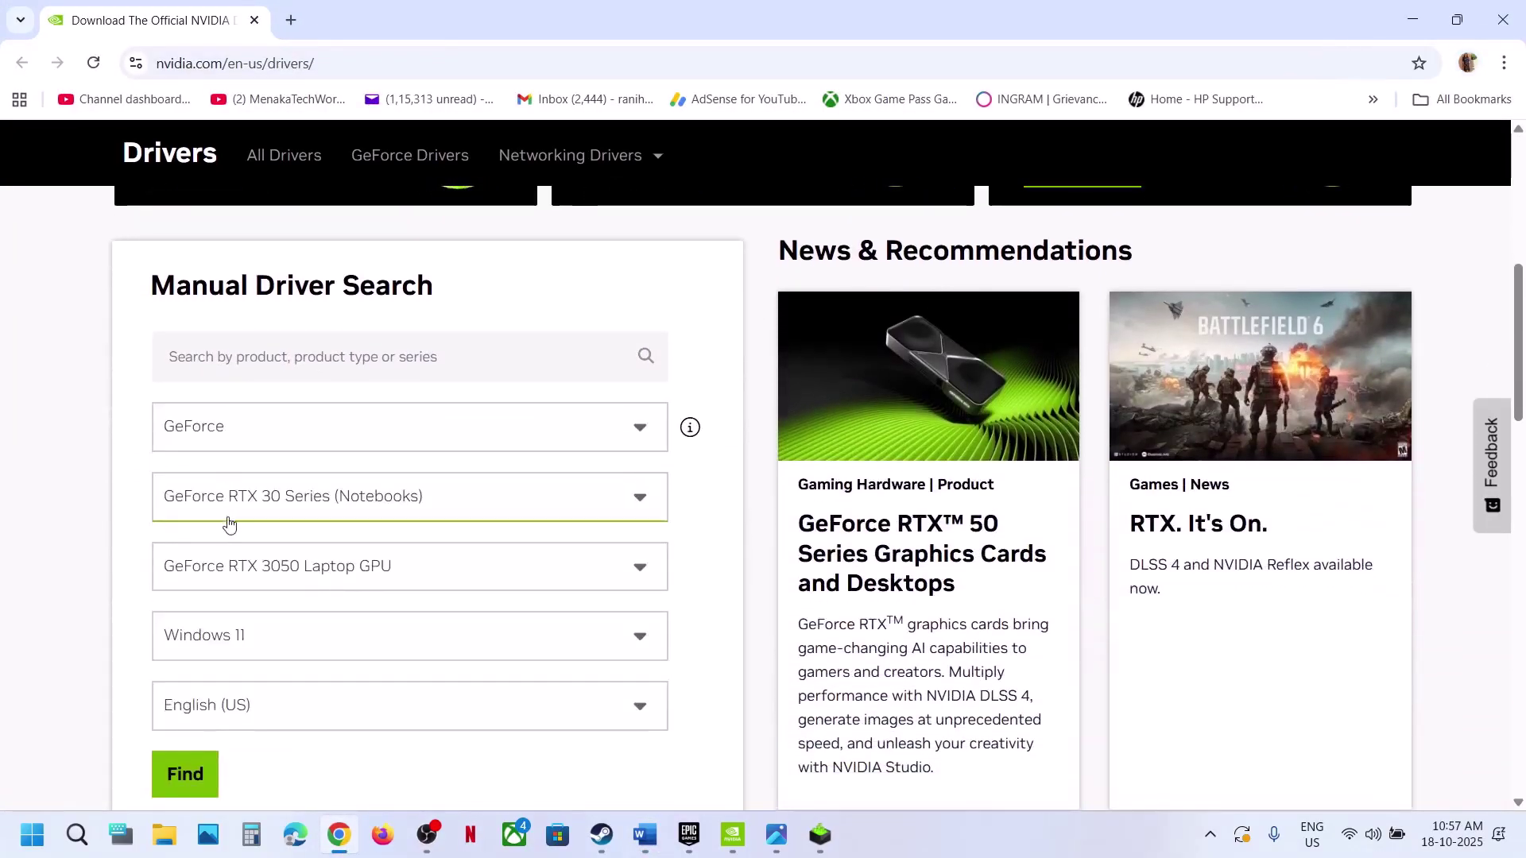
# - Find drivers for the GeForce RTX 3050 Laptop GPU on Windows 11 and go to the GeForce Game Ready Driver result
pyautogui.click(200, 773)
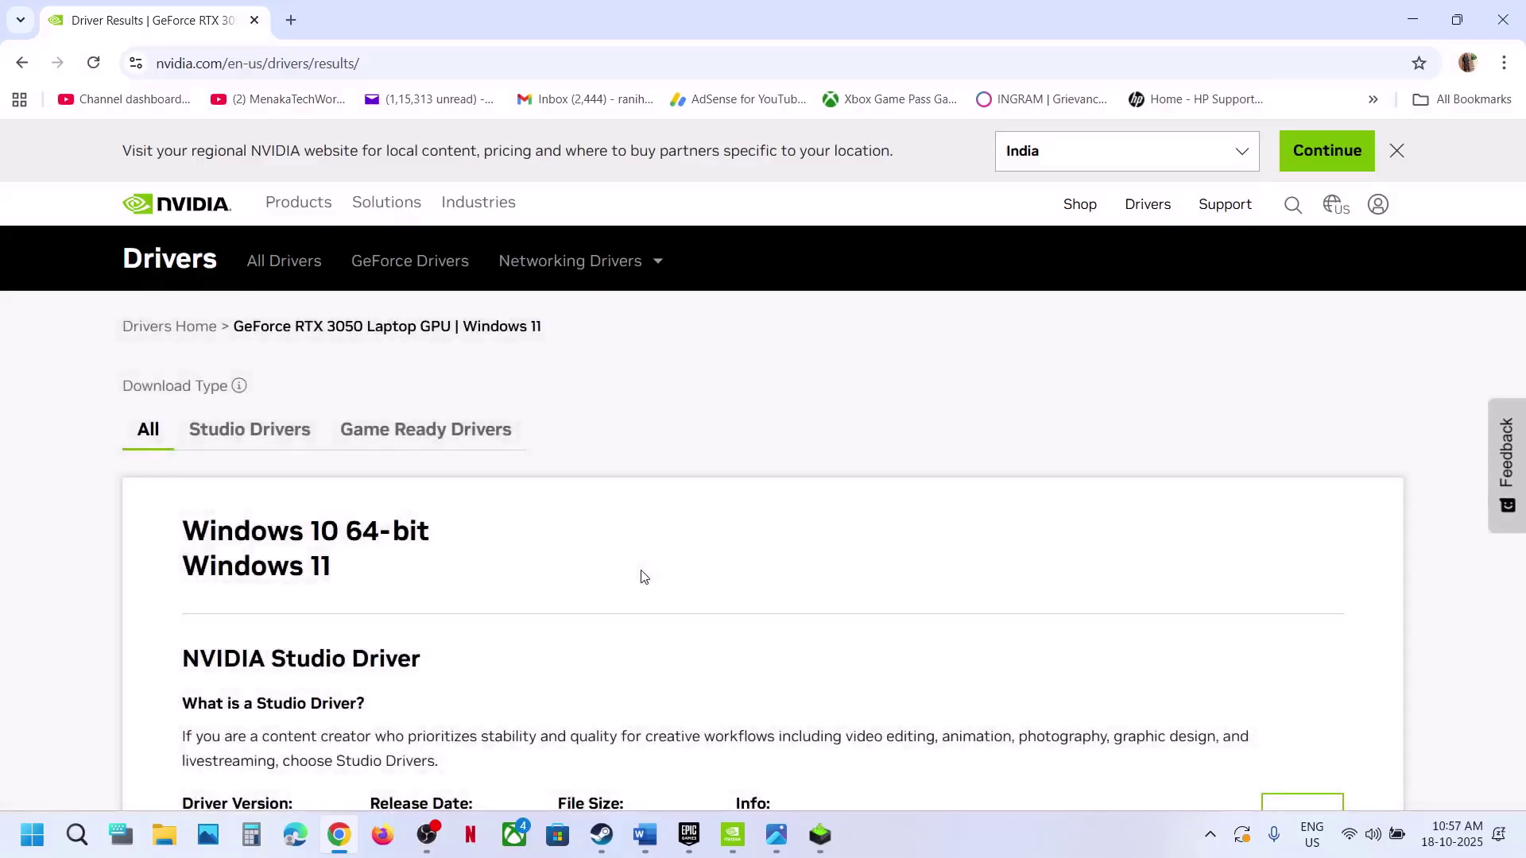
pyautogui.scroll(-5, 642, 575)
pyautogui.scroll(-1, 644, 576)
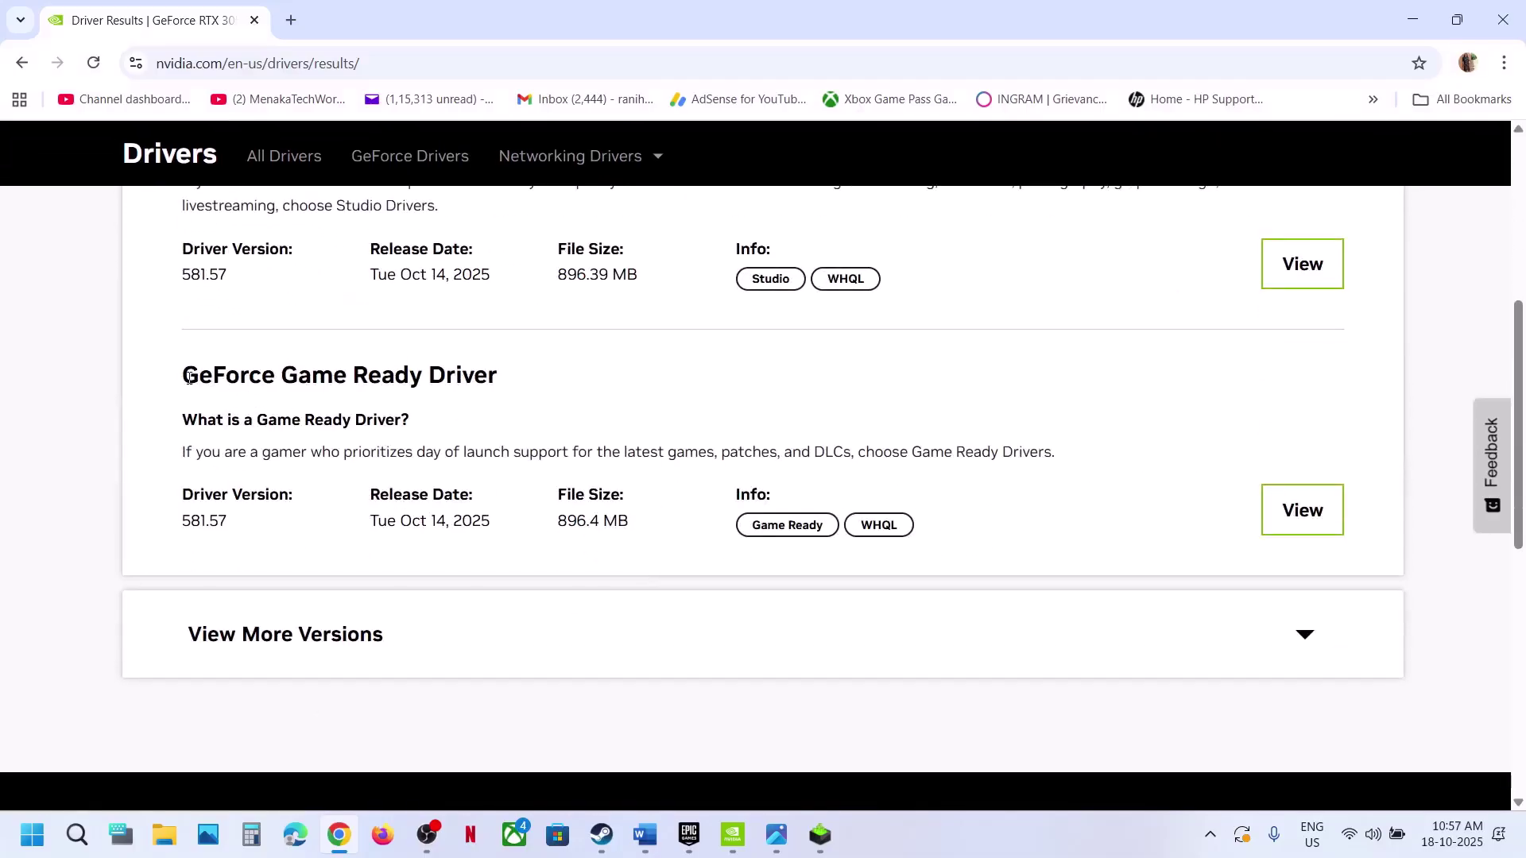
# - Download the GeForce Game Ready Driver 581.57 for Windows 11 and check its download progress
pyautogui.moveTo(189, 379); pyautogui.dragTo(789, 488)
pyautogui.click(1282, 512)
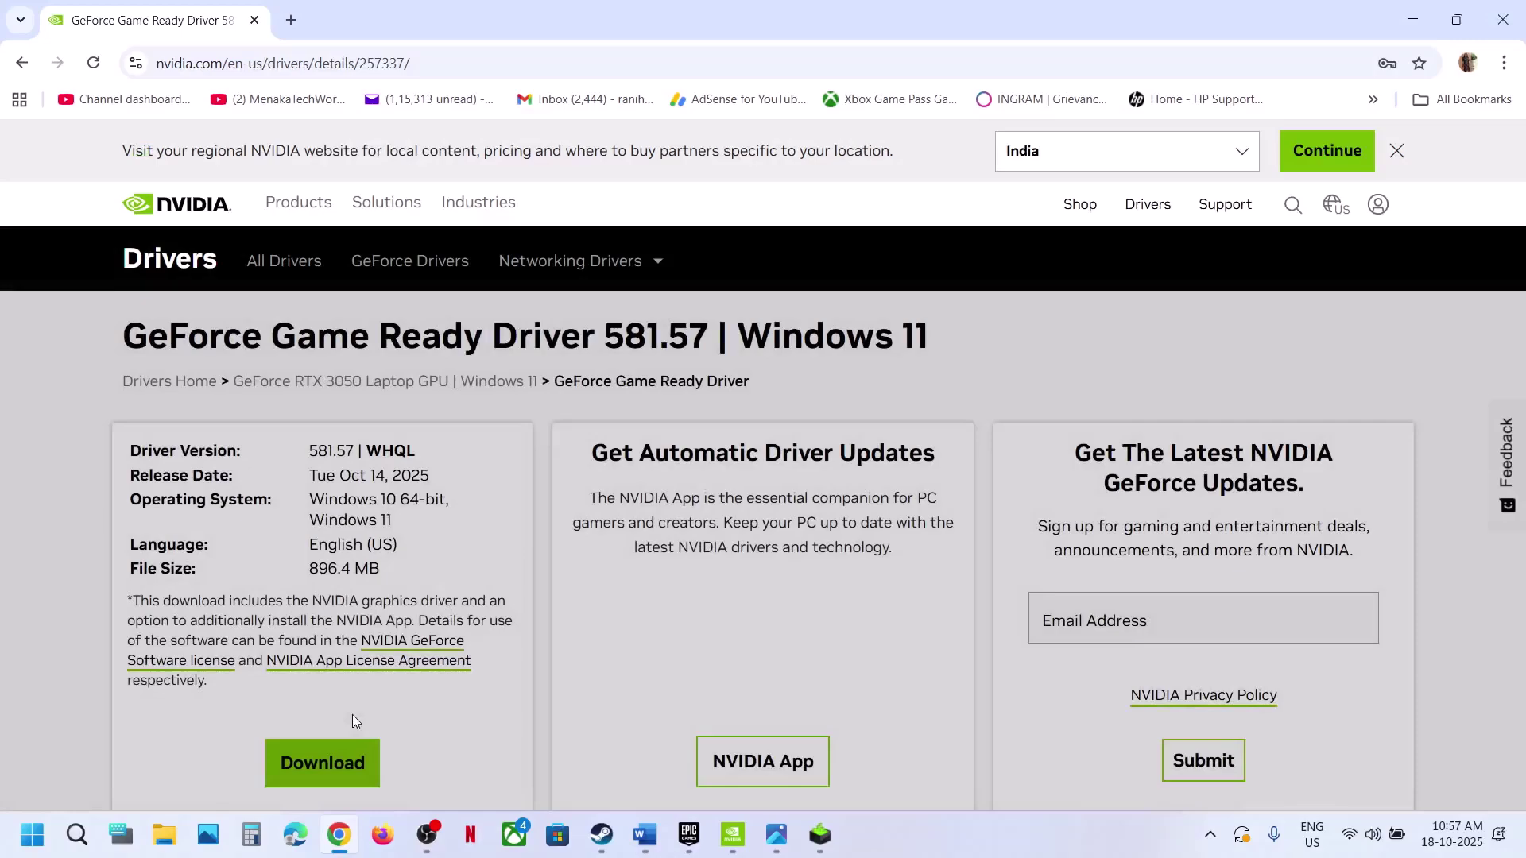
pyautogui.click(320, 777)
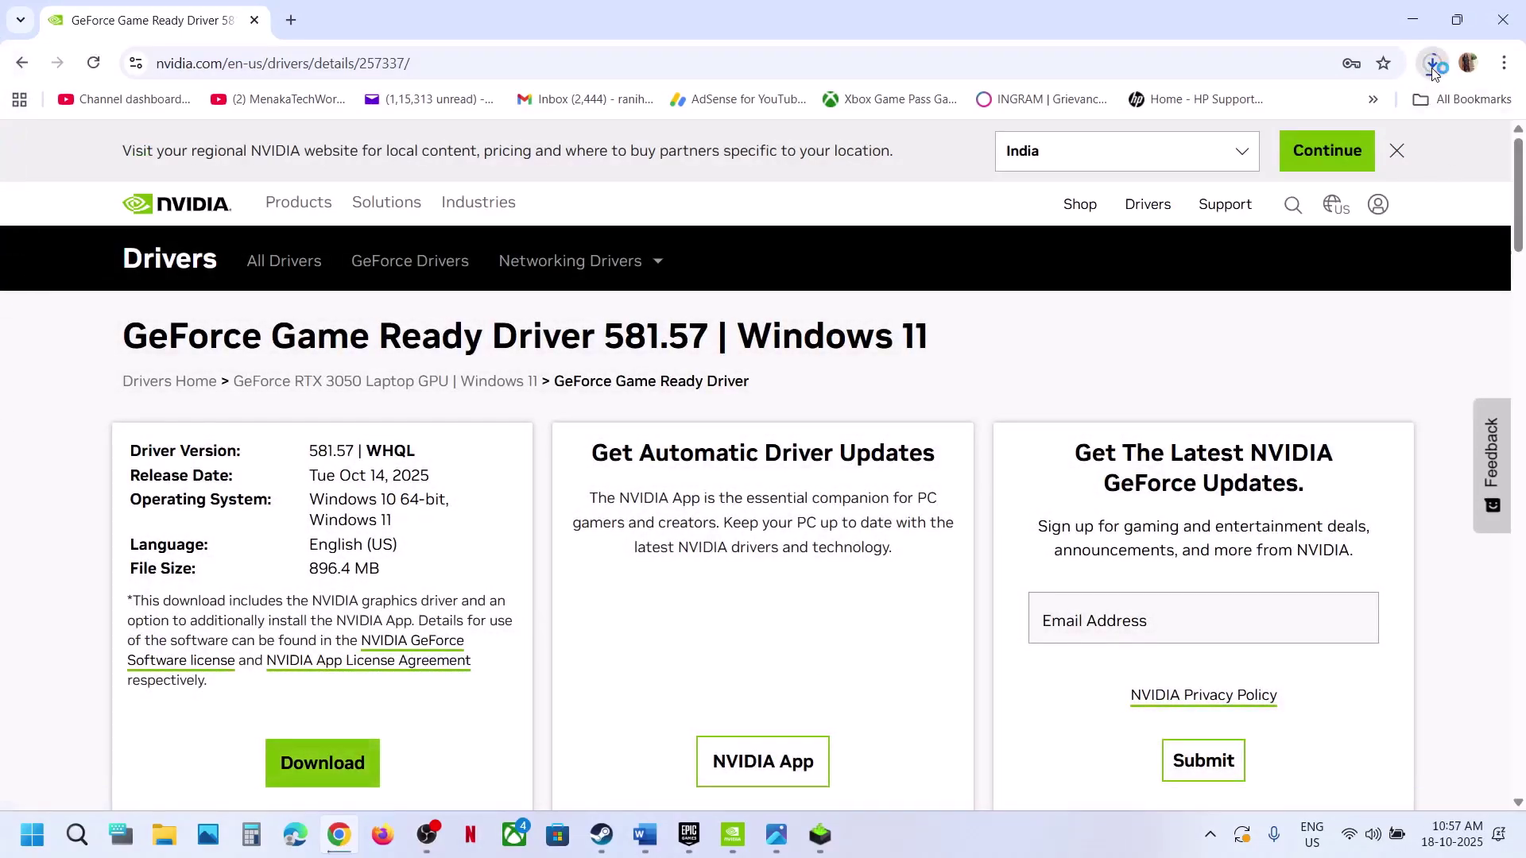
pyautogui.click(1433, 63)
pyautogui.click(1035, 318)
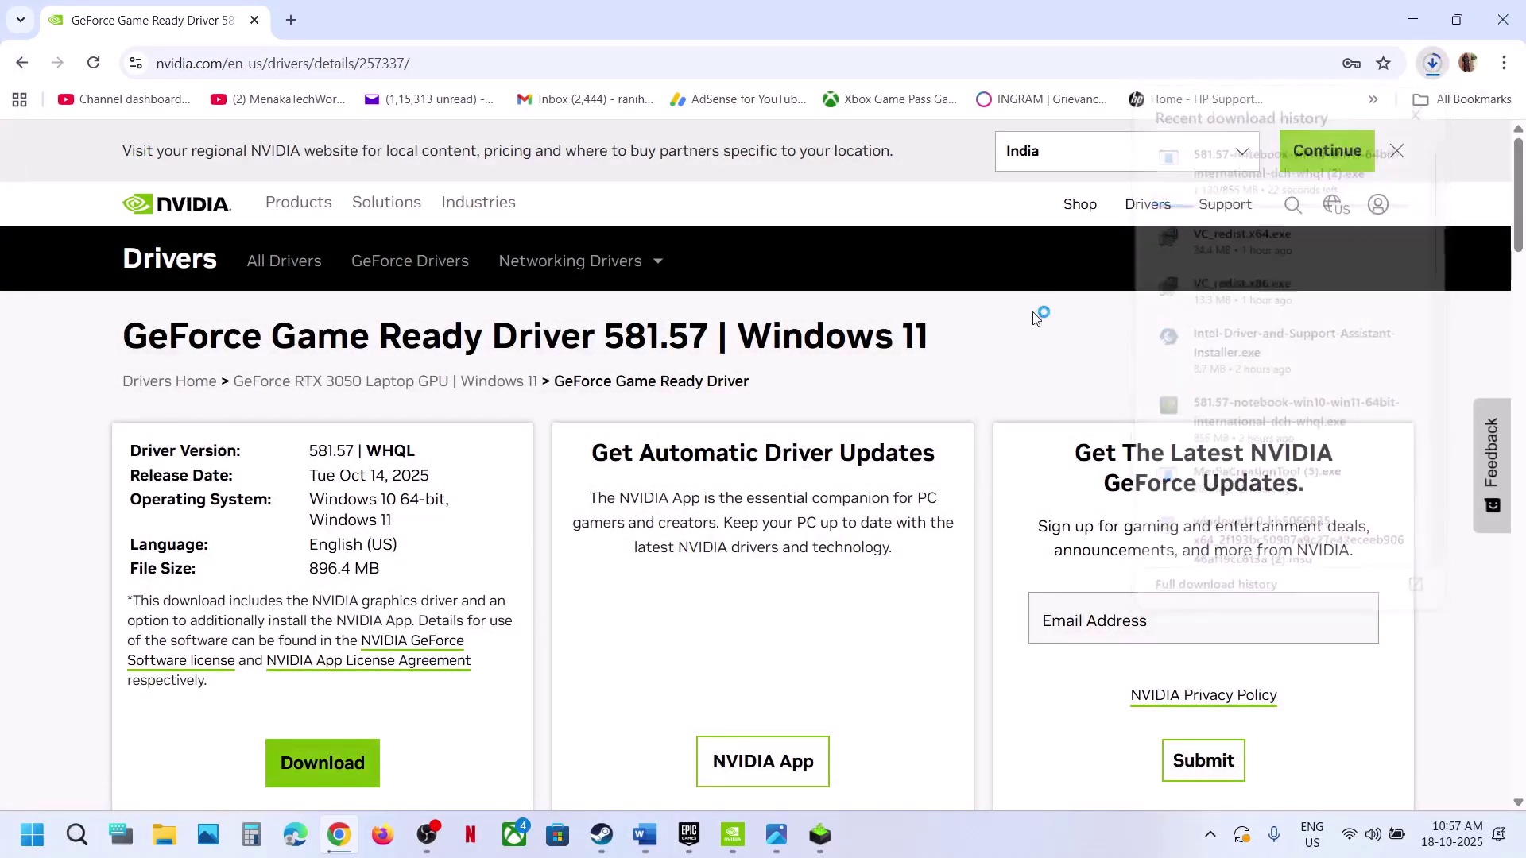
# - In the NVIDIA installer, accept the license, choose Custom (Advanced) installation and enable Perform a clean installation
pyautogui.click(821, 834)
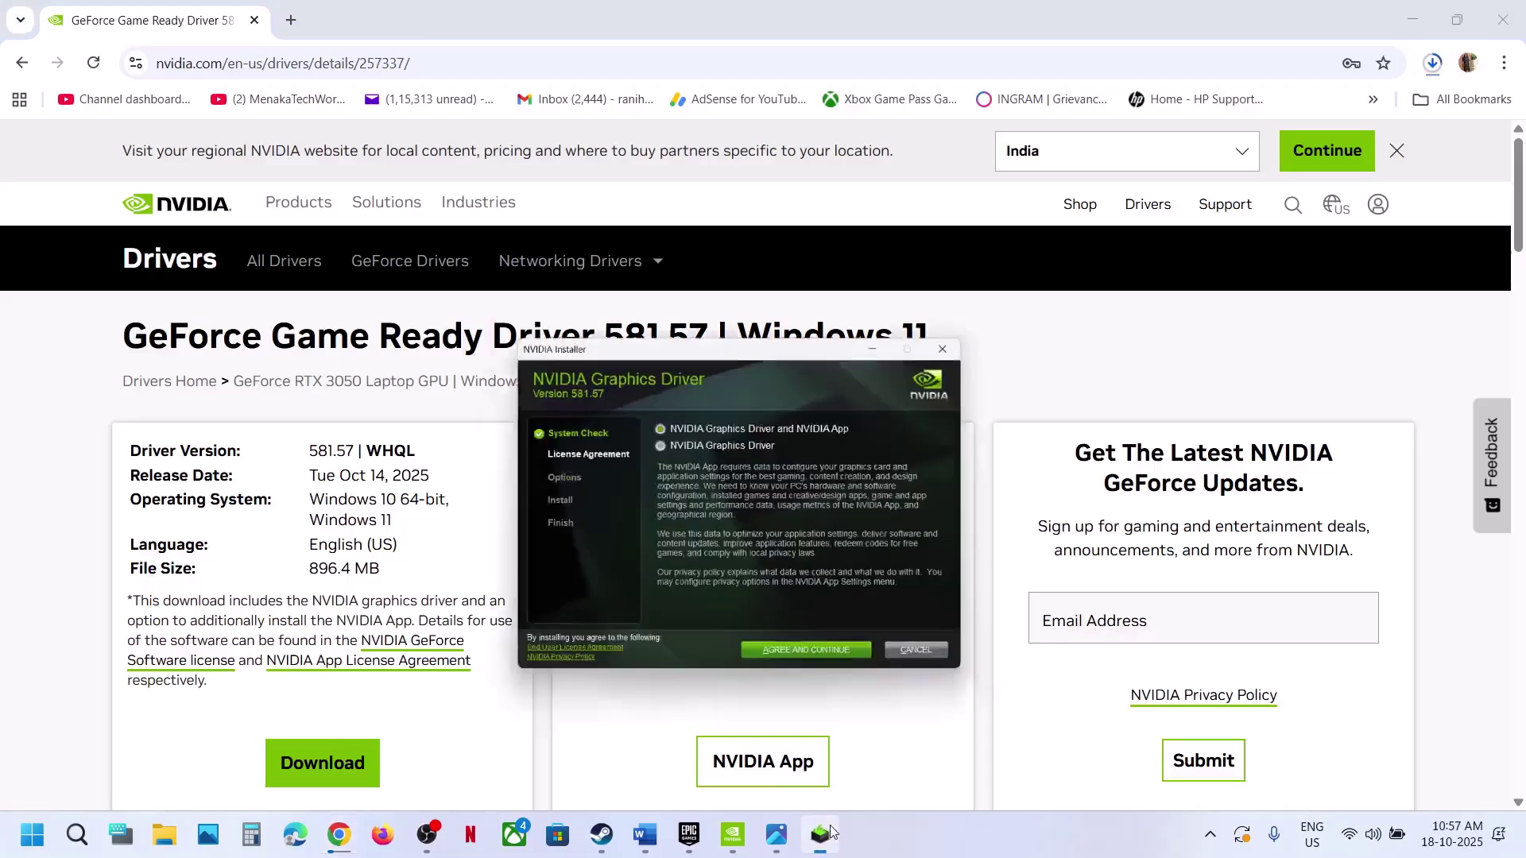
pyautogui.click(814, 607)
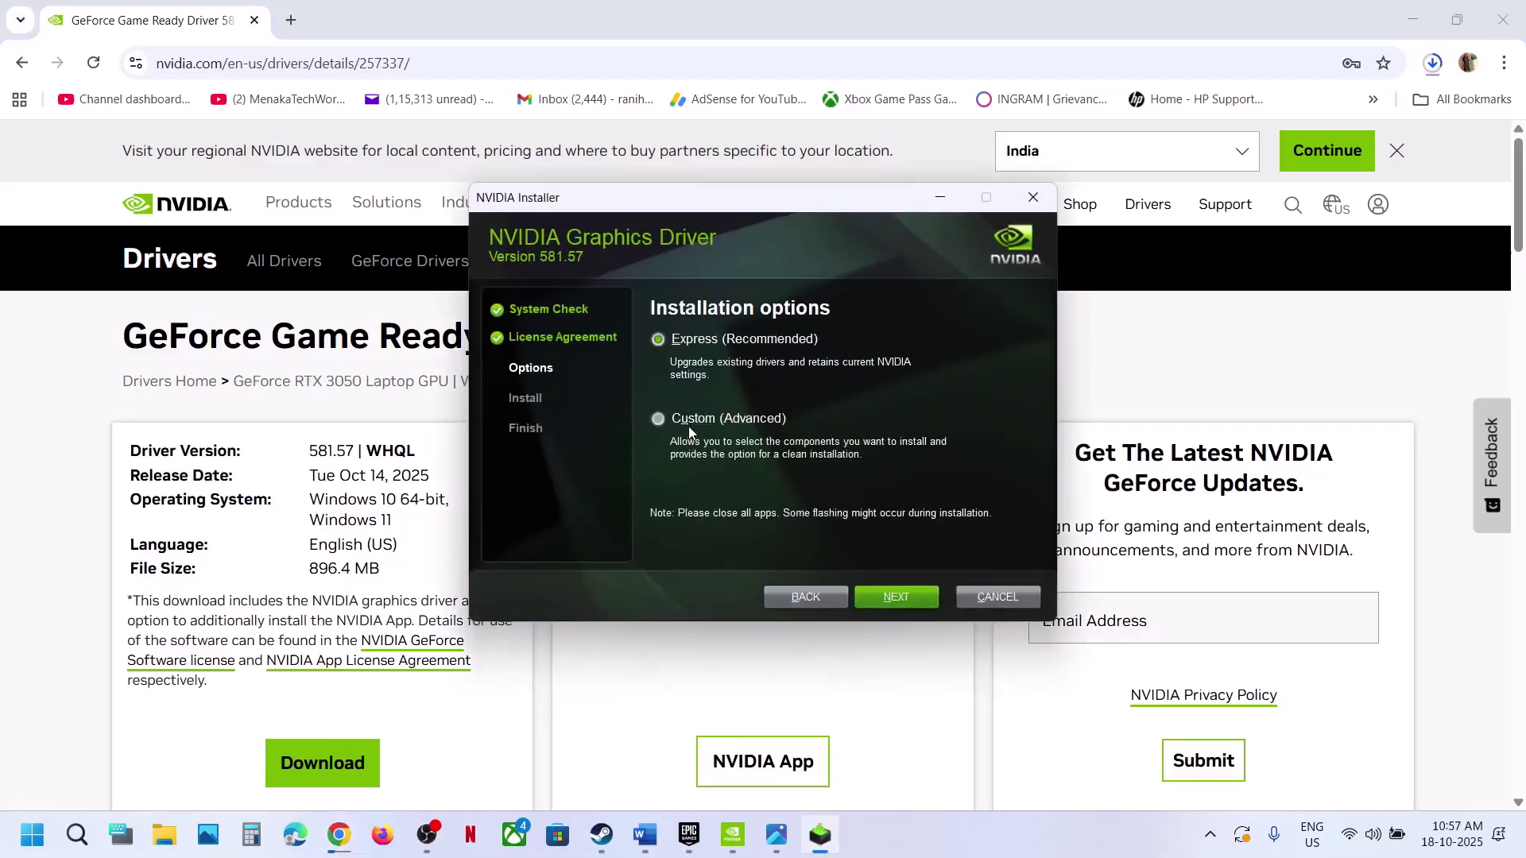
pyautogui.click(862, 594)
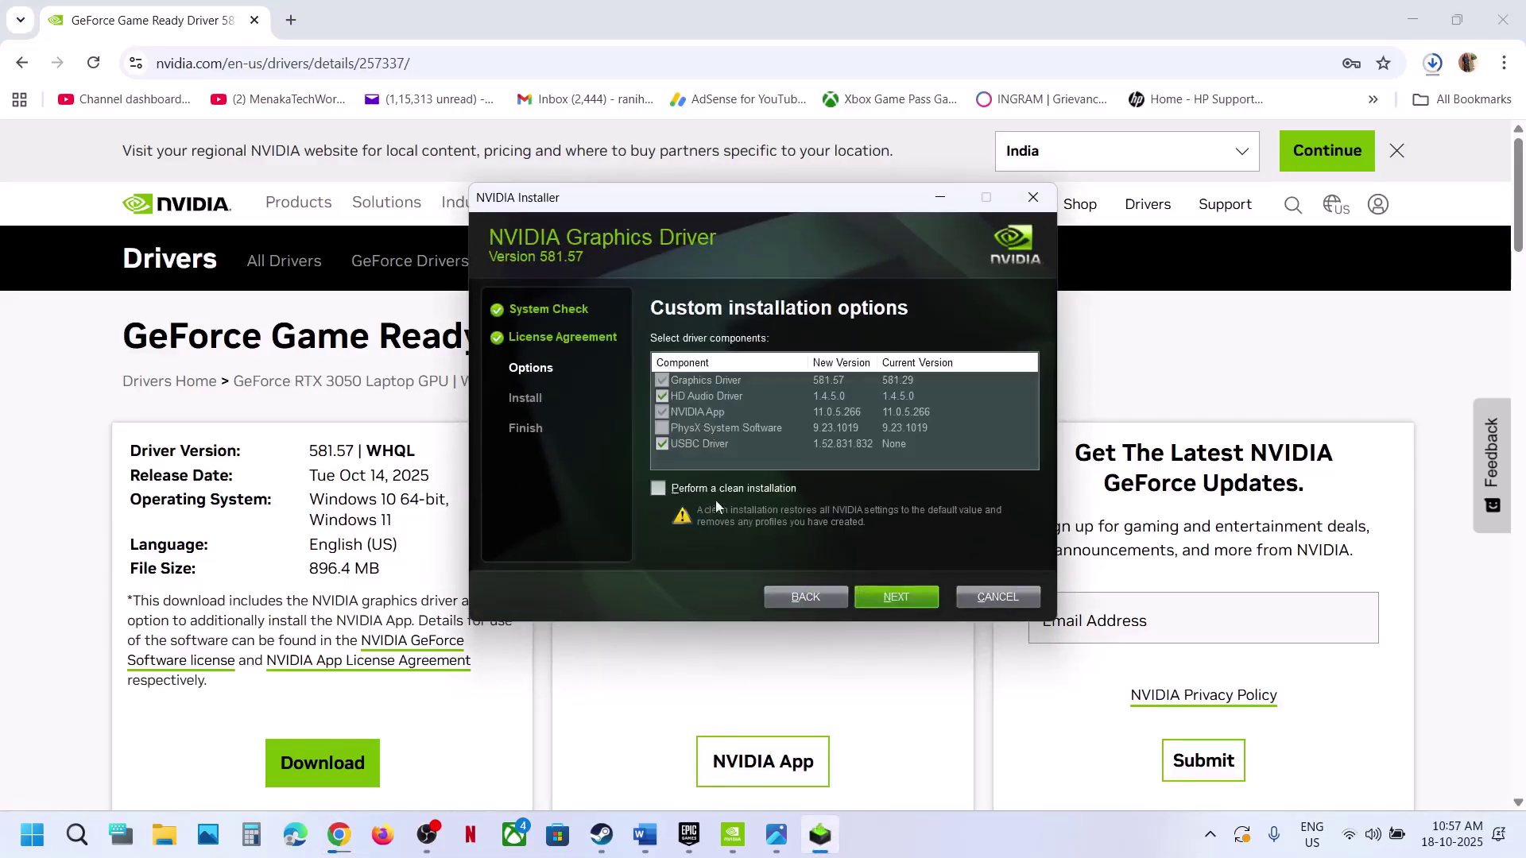
pyautogui.click(657, 490)
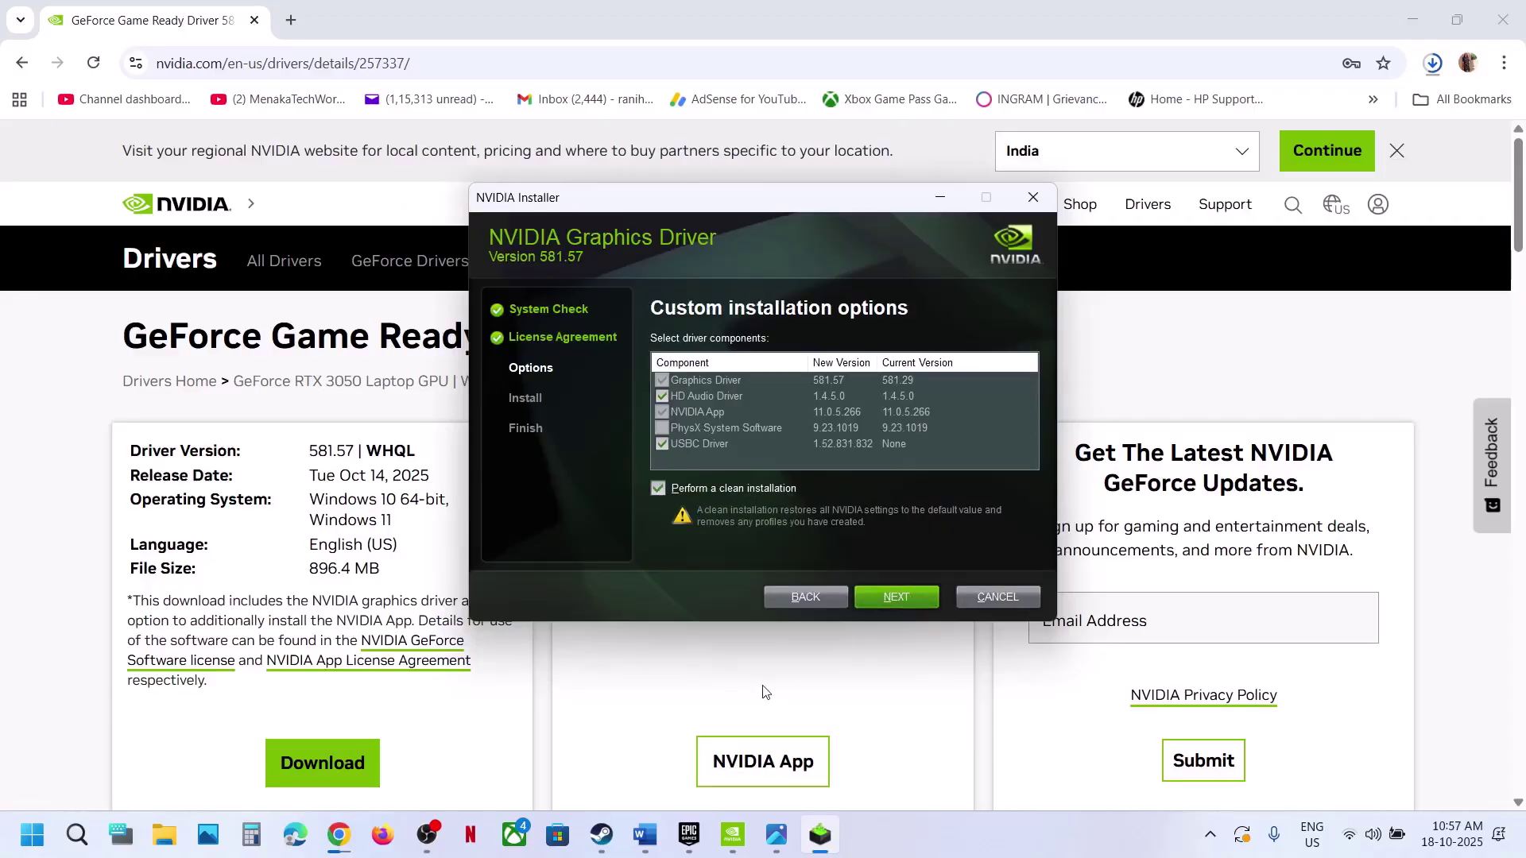
# - View the computer's power options
pyautogui.press('super')
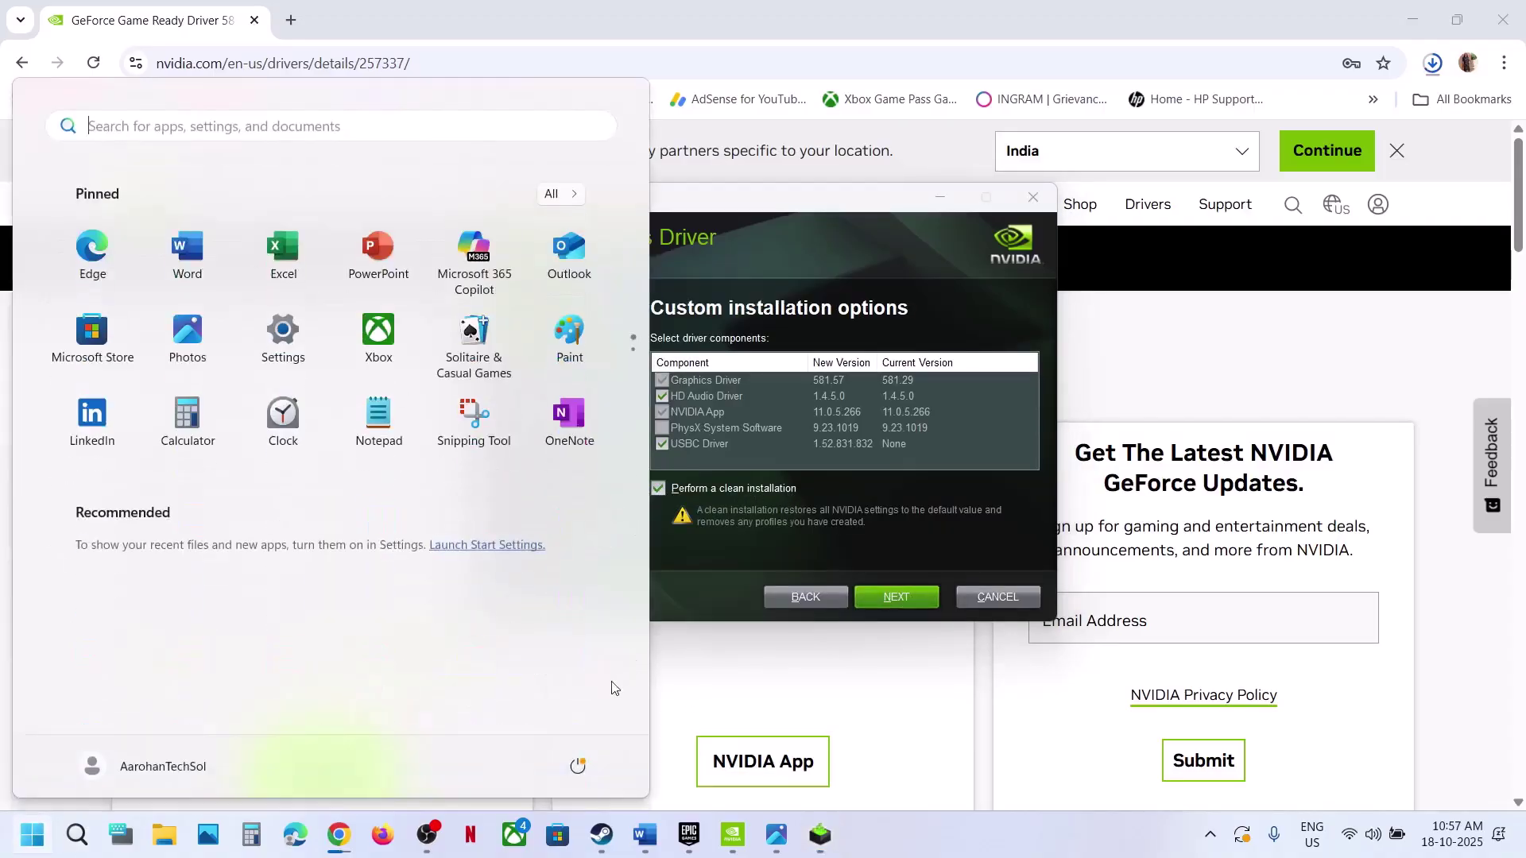
pyautogui.click(578, 765)
pyautogui.click(879, 671)
# - Copy the word "graphics" from Step 9 of the Word document, search Windows for it and open Graphics settings
pyautogui.click(601, 834)
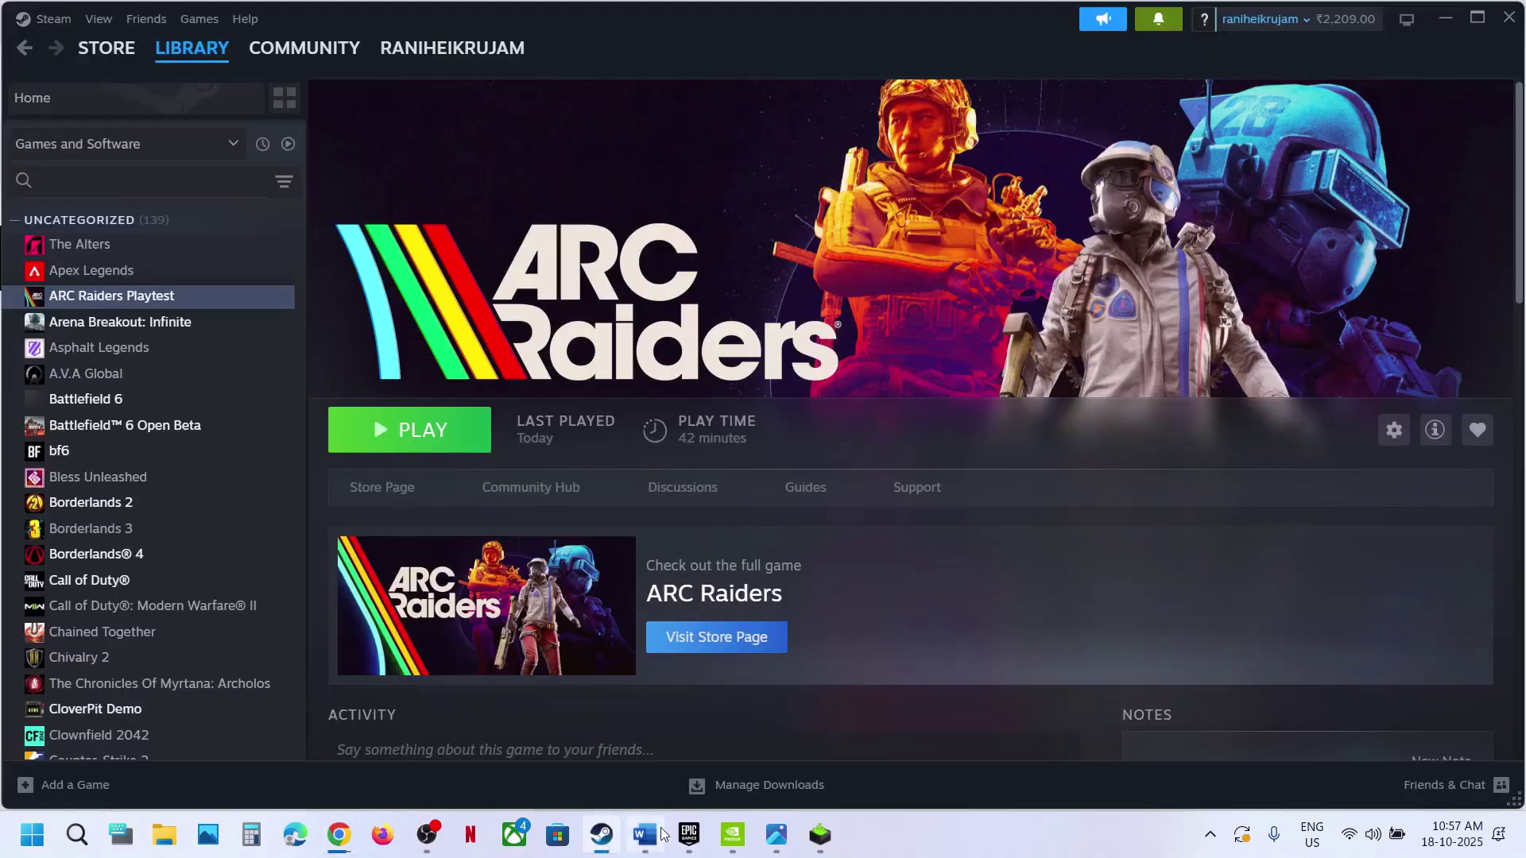
pyautogui.click(645, 834)
pyautogui.scroll(-5, 646, 535)
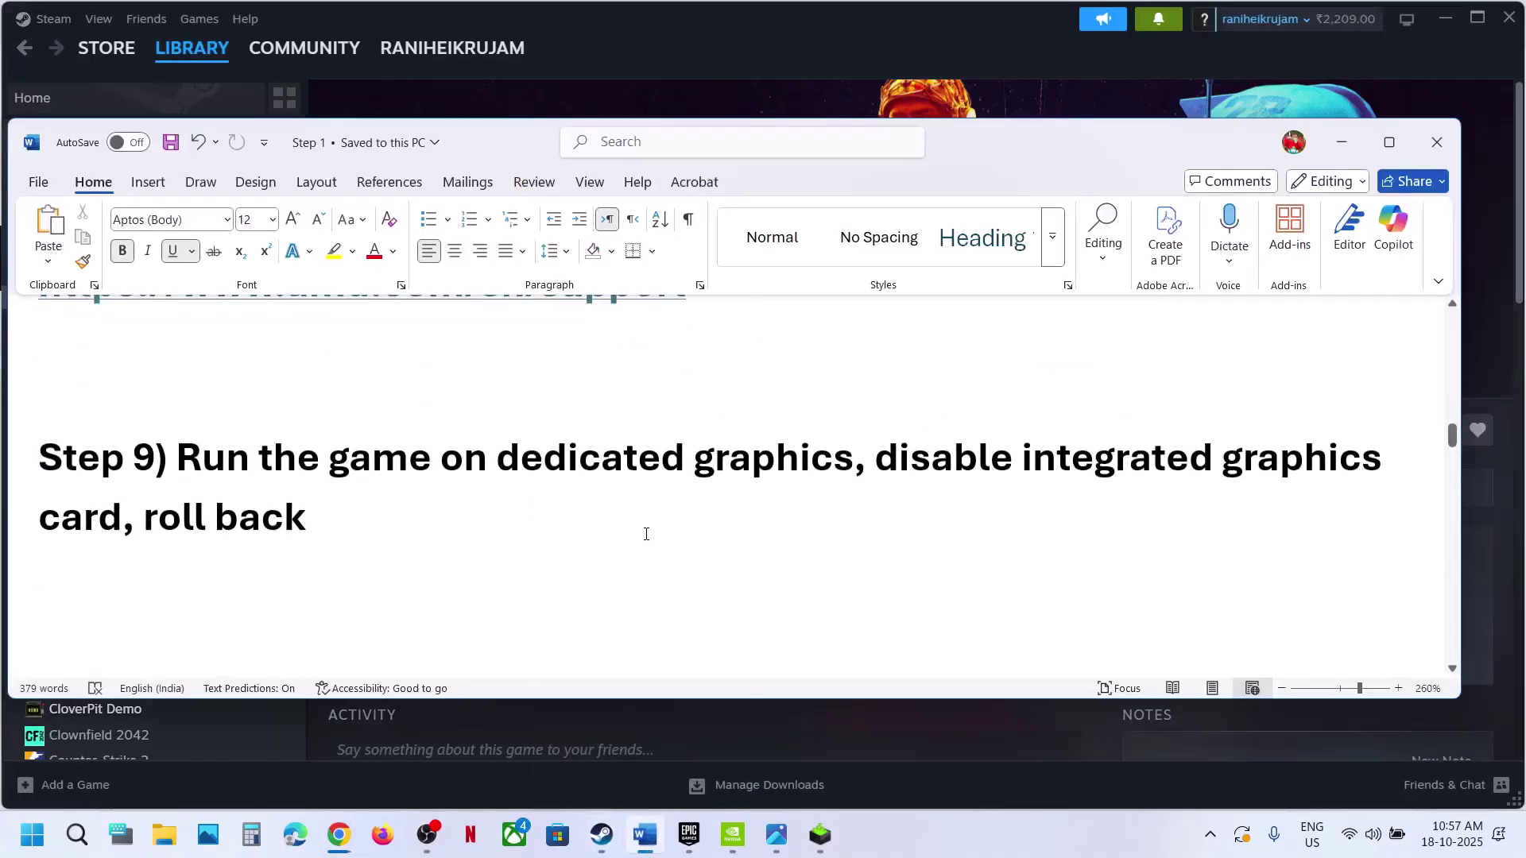
pyautogui.doubleClick(751, 451)
pyautogui.hotkey('ctrl', 'c')
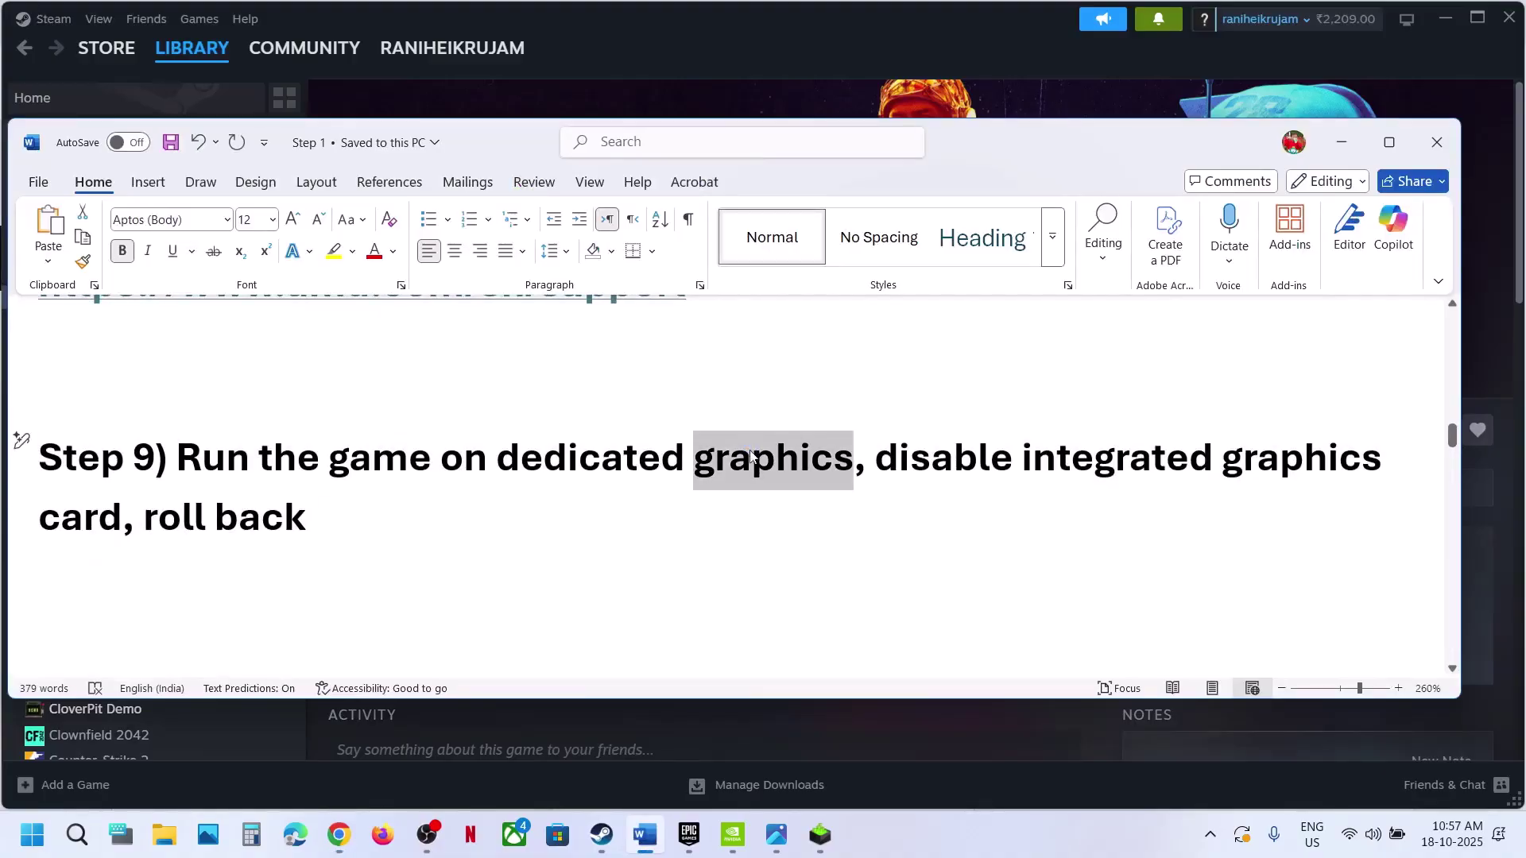
pyautogui.click(36, 835)
pyautogui.hotkey('ctrl', 'v')
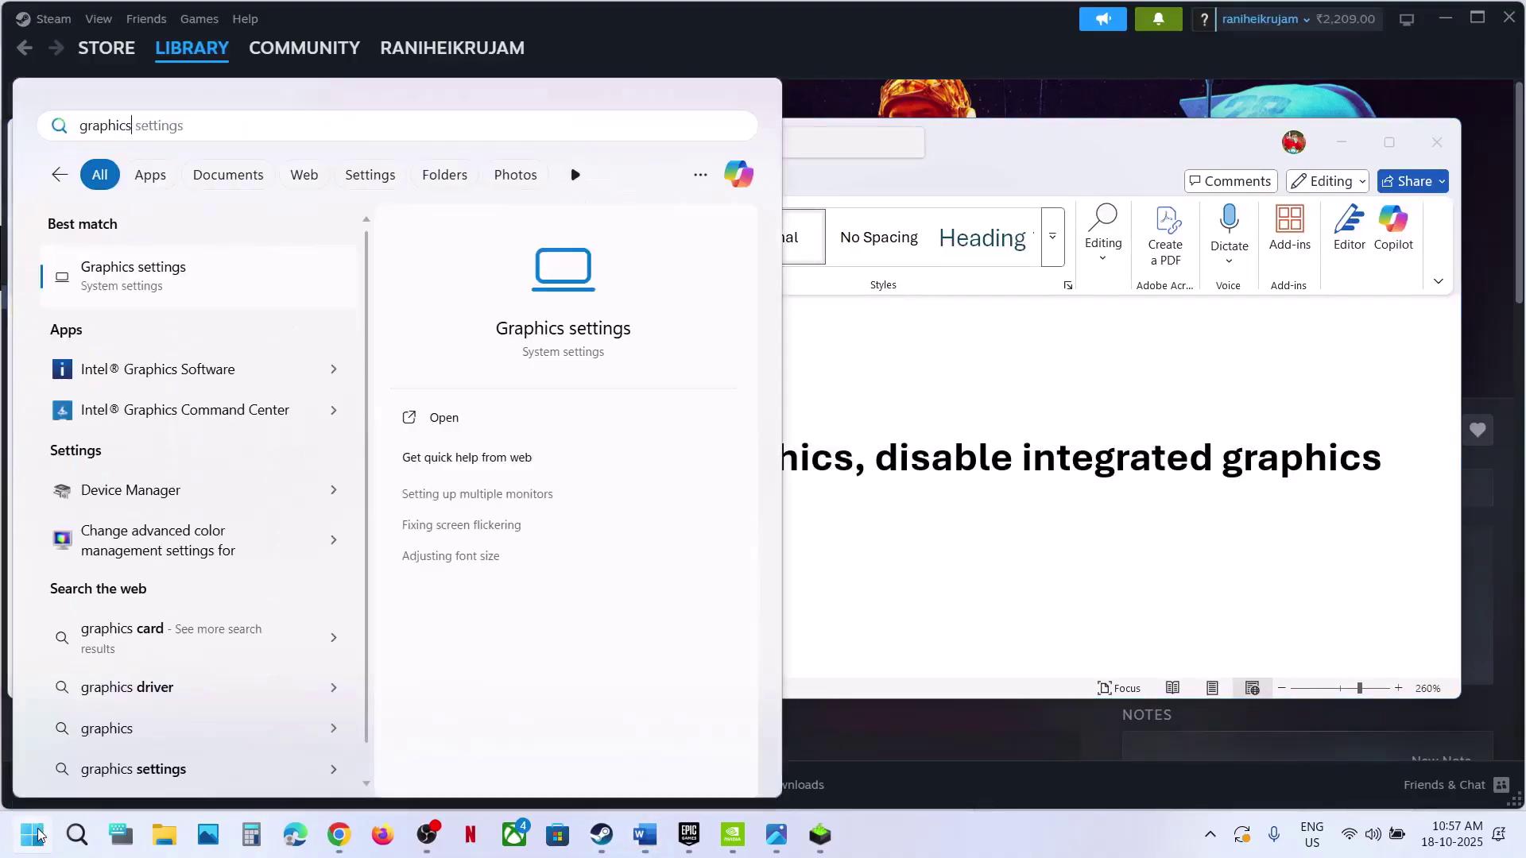
pyautogui.click(210, 287)
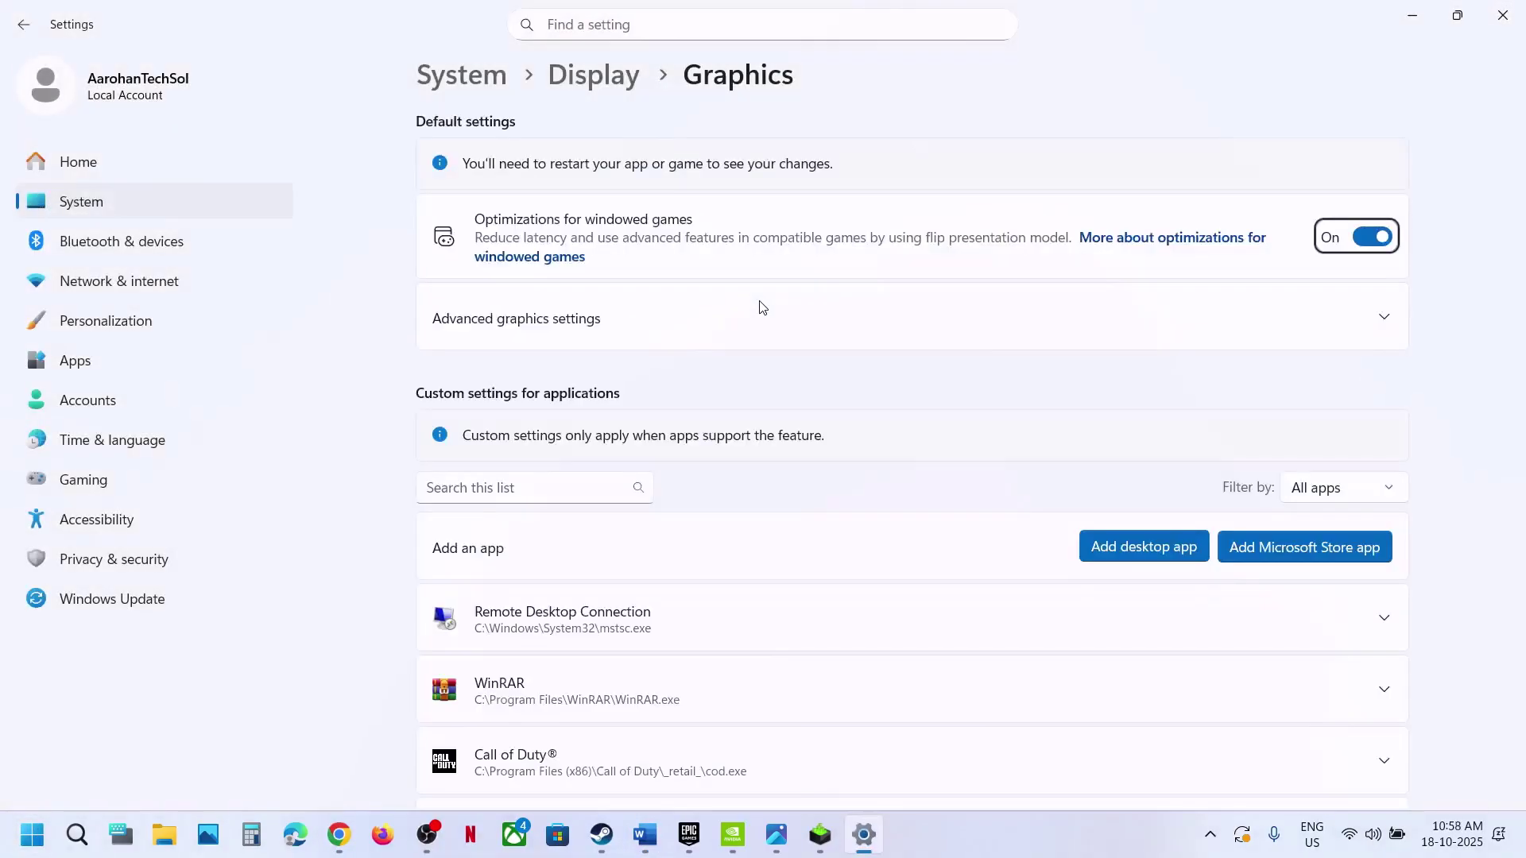
# - Add the PioneerGame application from Steam's Arc Raiders Playtest folder as a desktop app in the custom graphics settings
pyautogui.click(1137, 547)
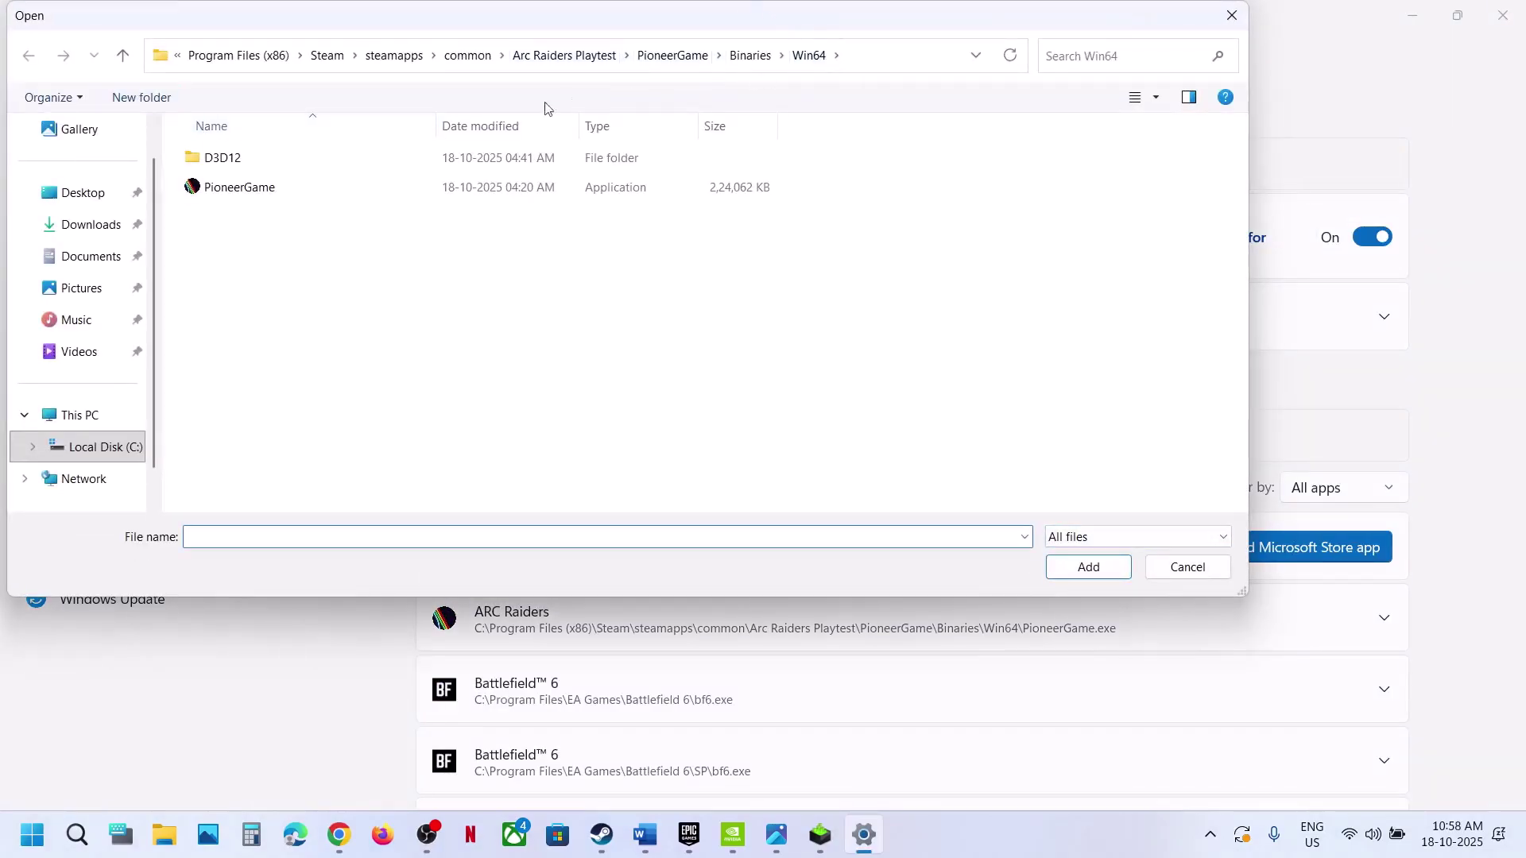
pyautogui.click(673, 58)
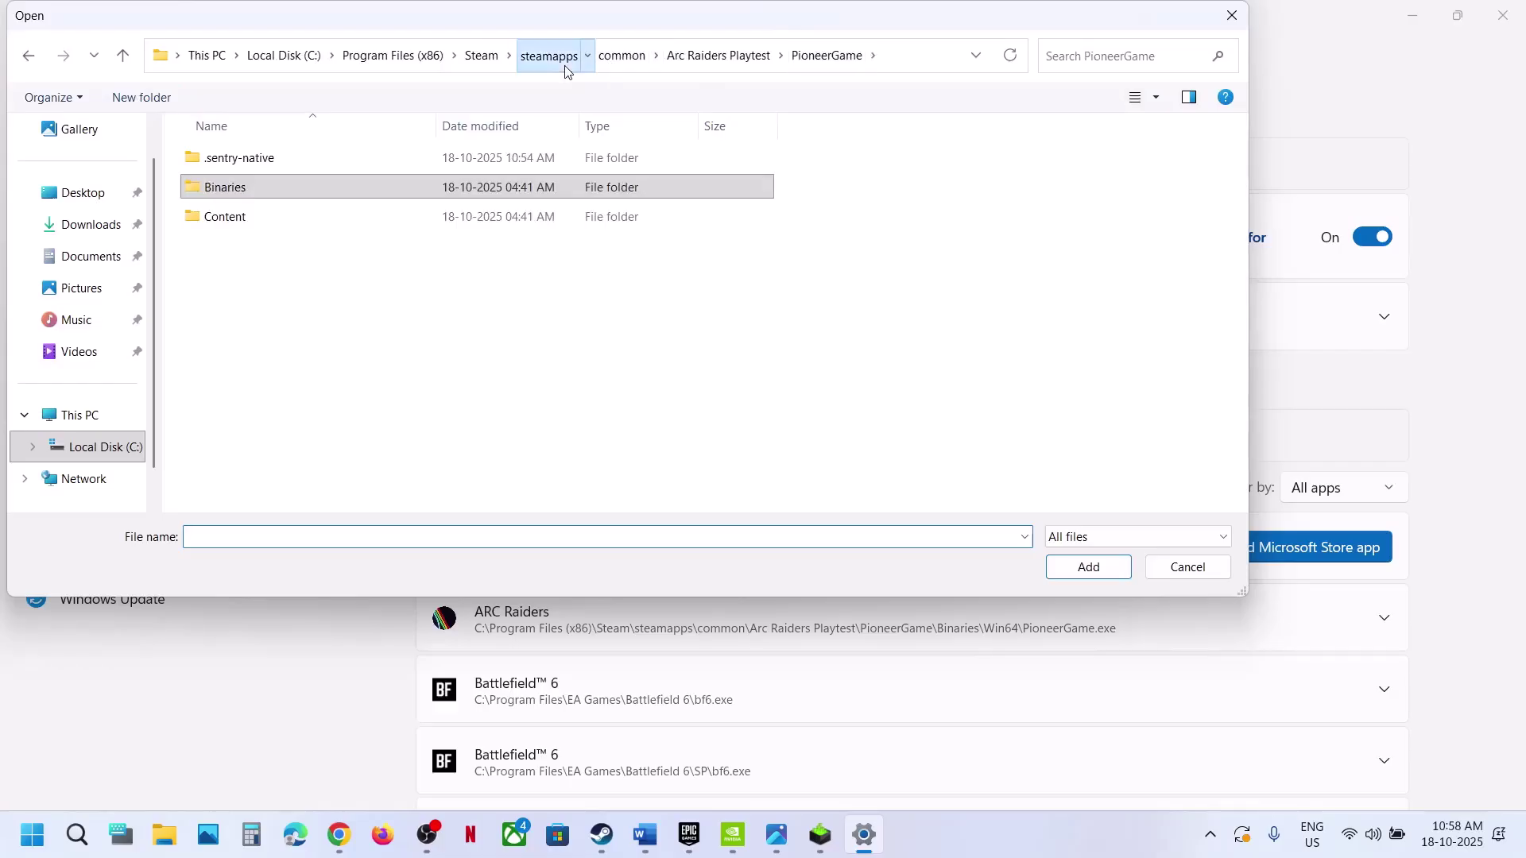
pyautogui.click(579, 62)
pyautogui.doubleClick(238, 161)
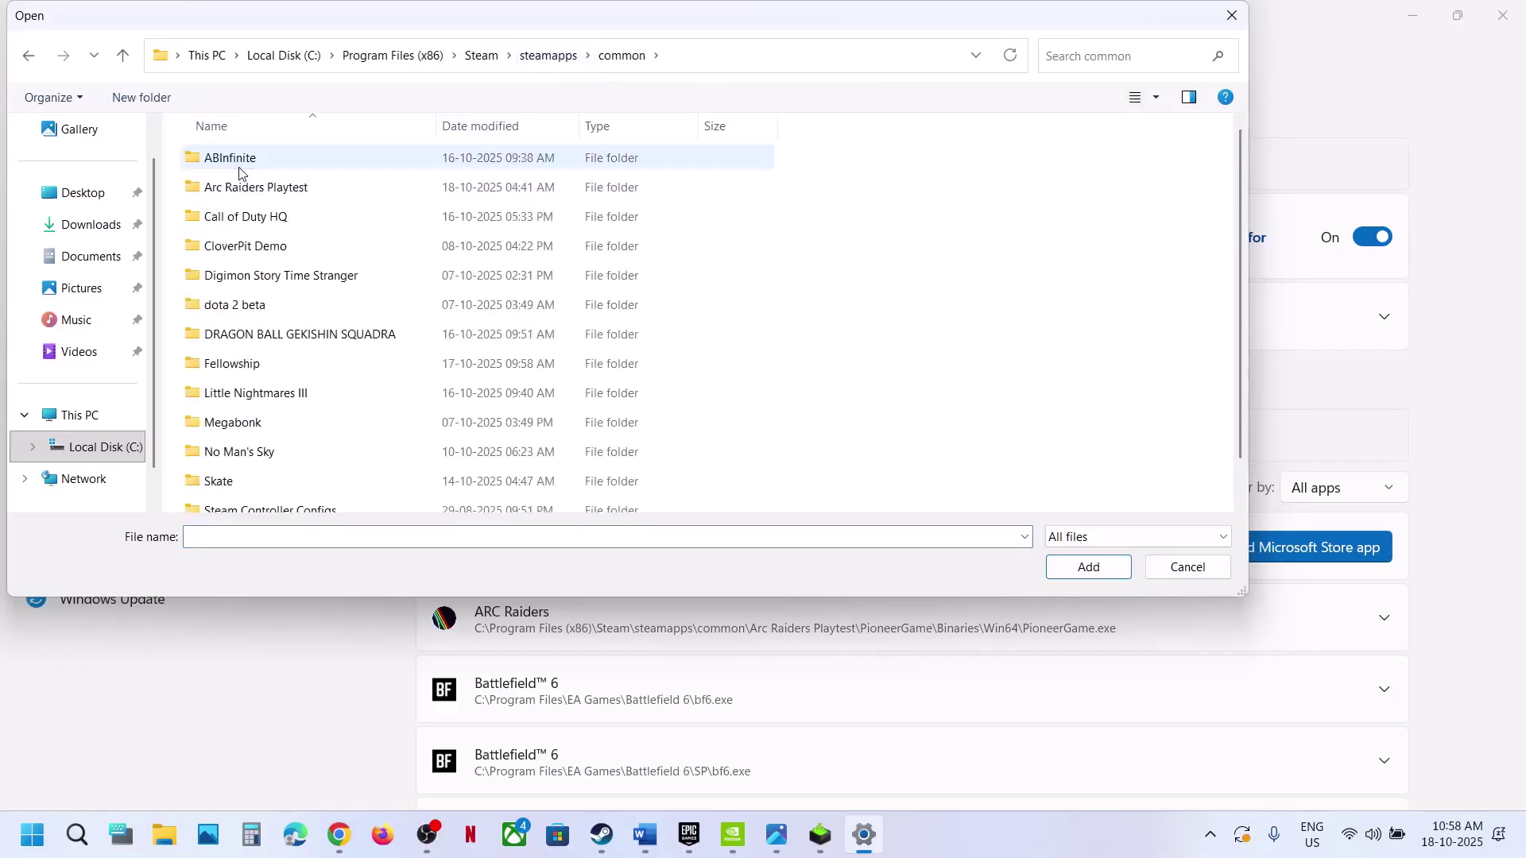
pyautogui.doubleClick(262, 194)
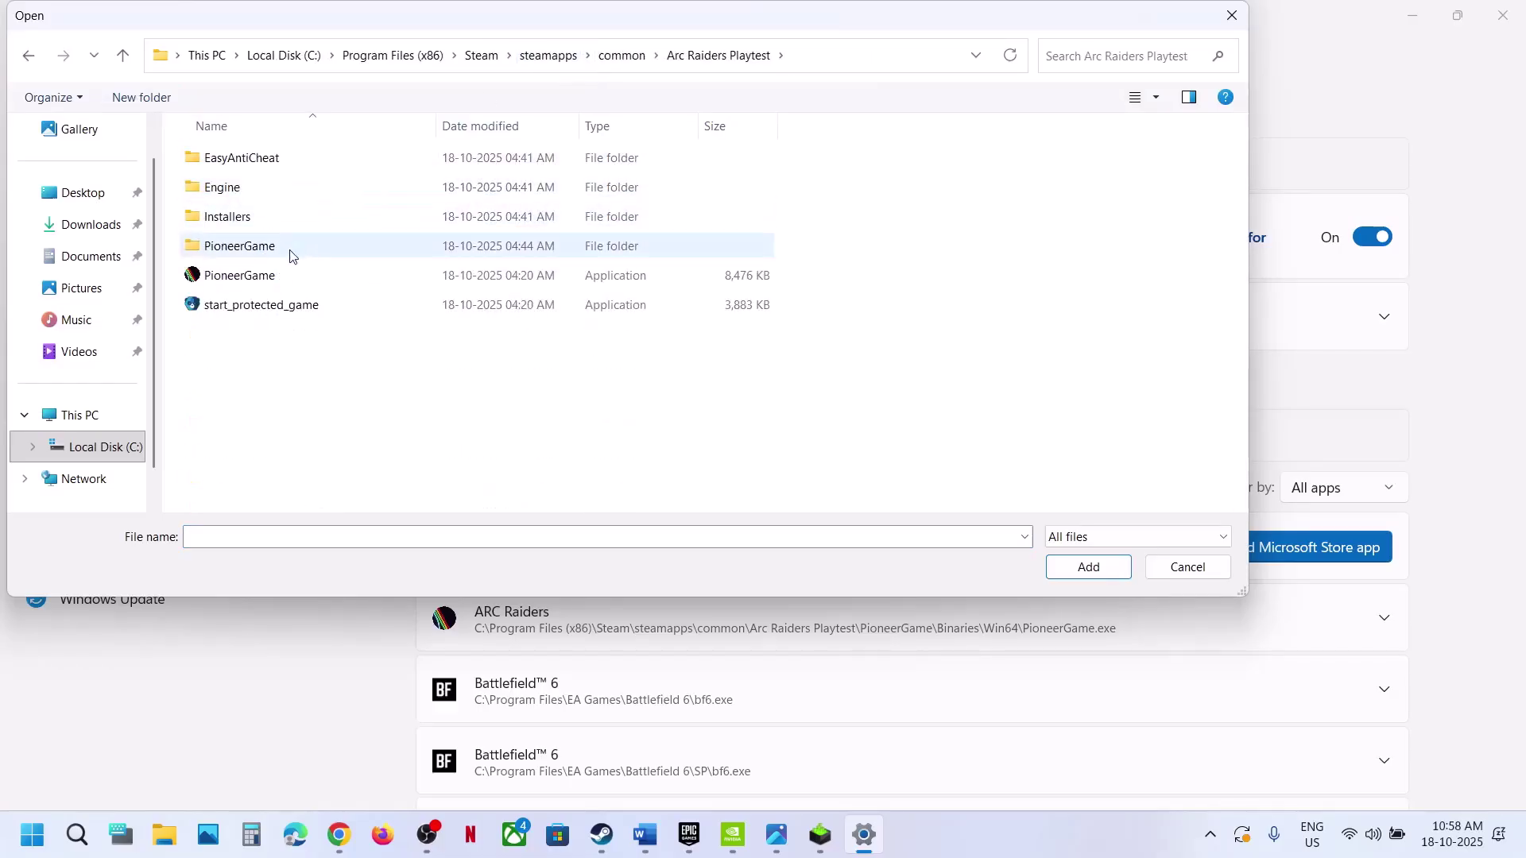
pyautogui.click(255, 279)
pyautogui.click(1089, 566)
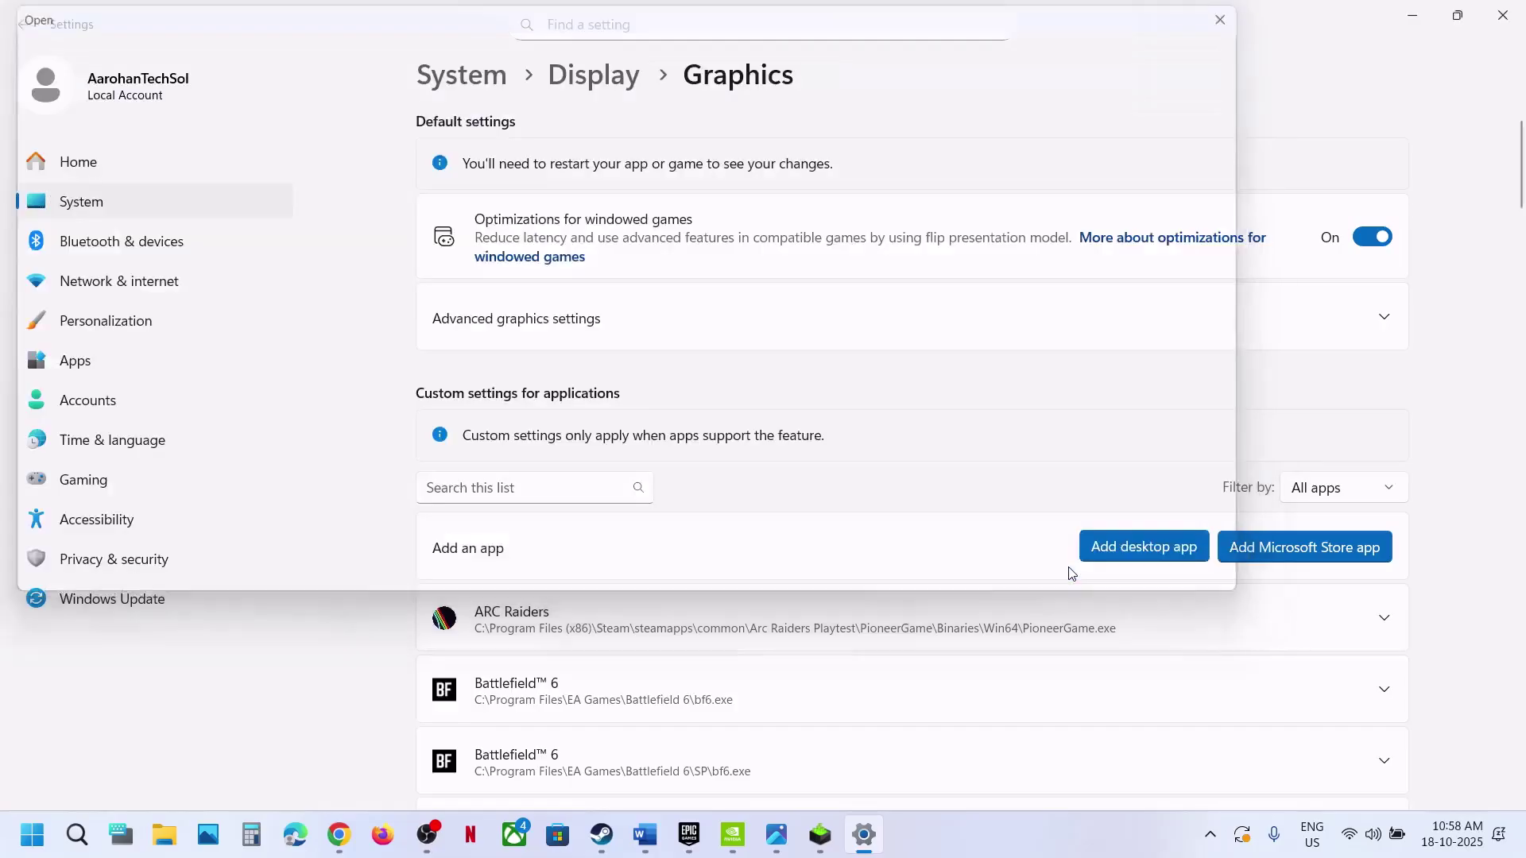
# - Set the GPU preference of Embark Game Launcher to High Performance (NVIDIA GeForce RTX 3050 Laptop GPU)
pyautogui.scroll(-9, 802, 622)
pyautogui.scroll(-1, 801, 623)
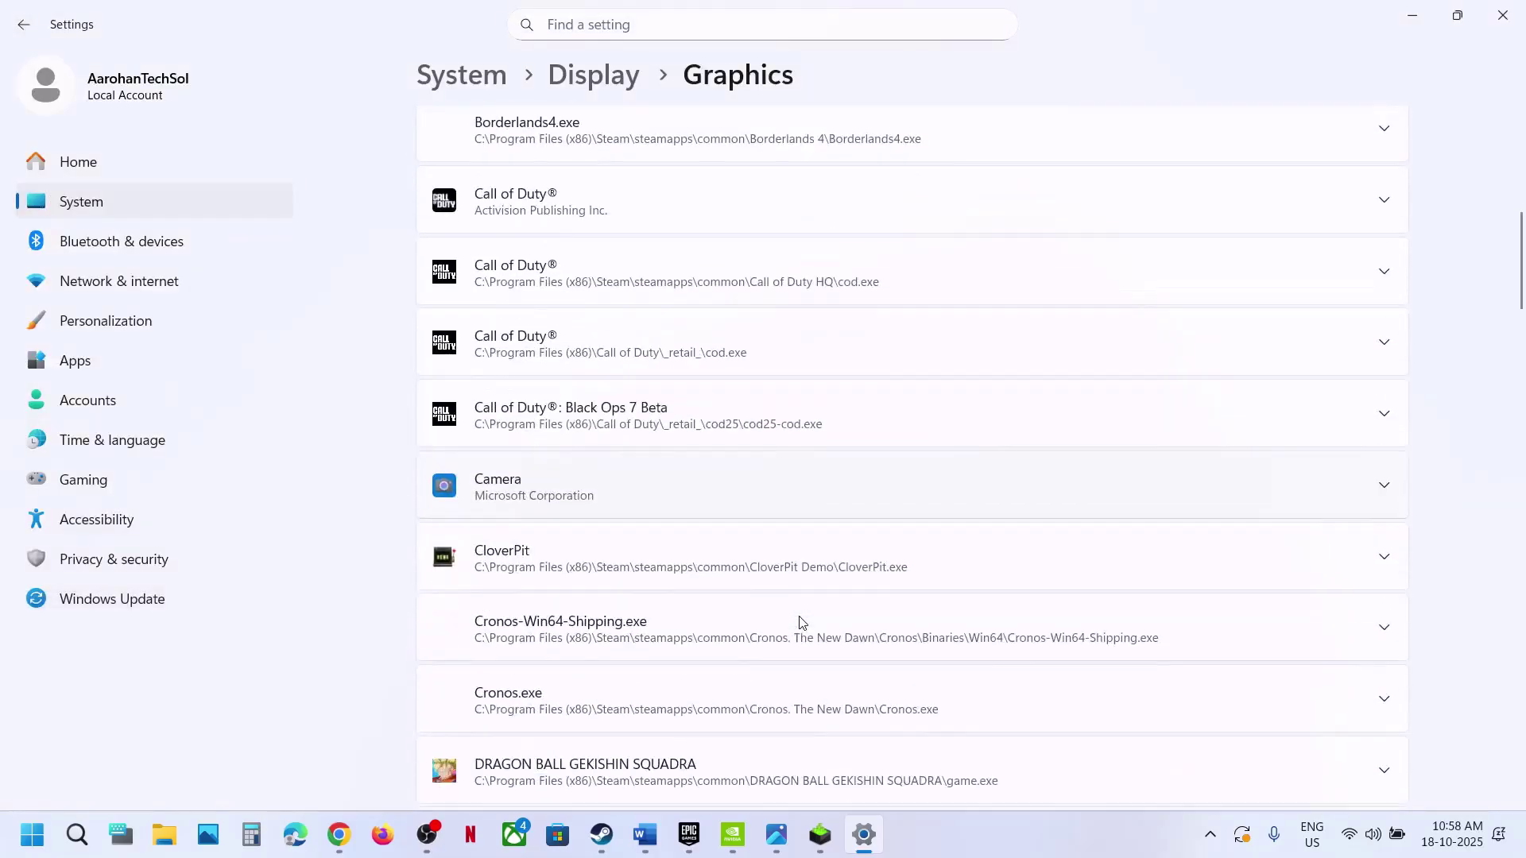
pyautogui.scroll(-4, 750, 573)
pyautogui.scroll(-2, 749, 572)
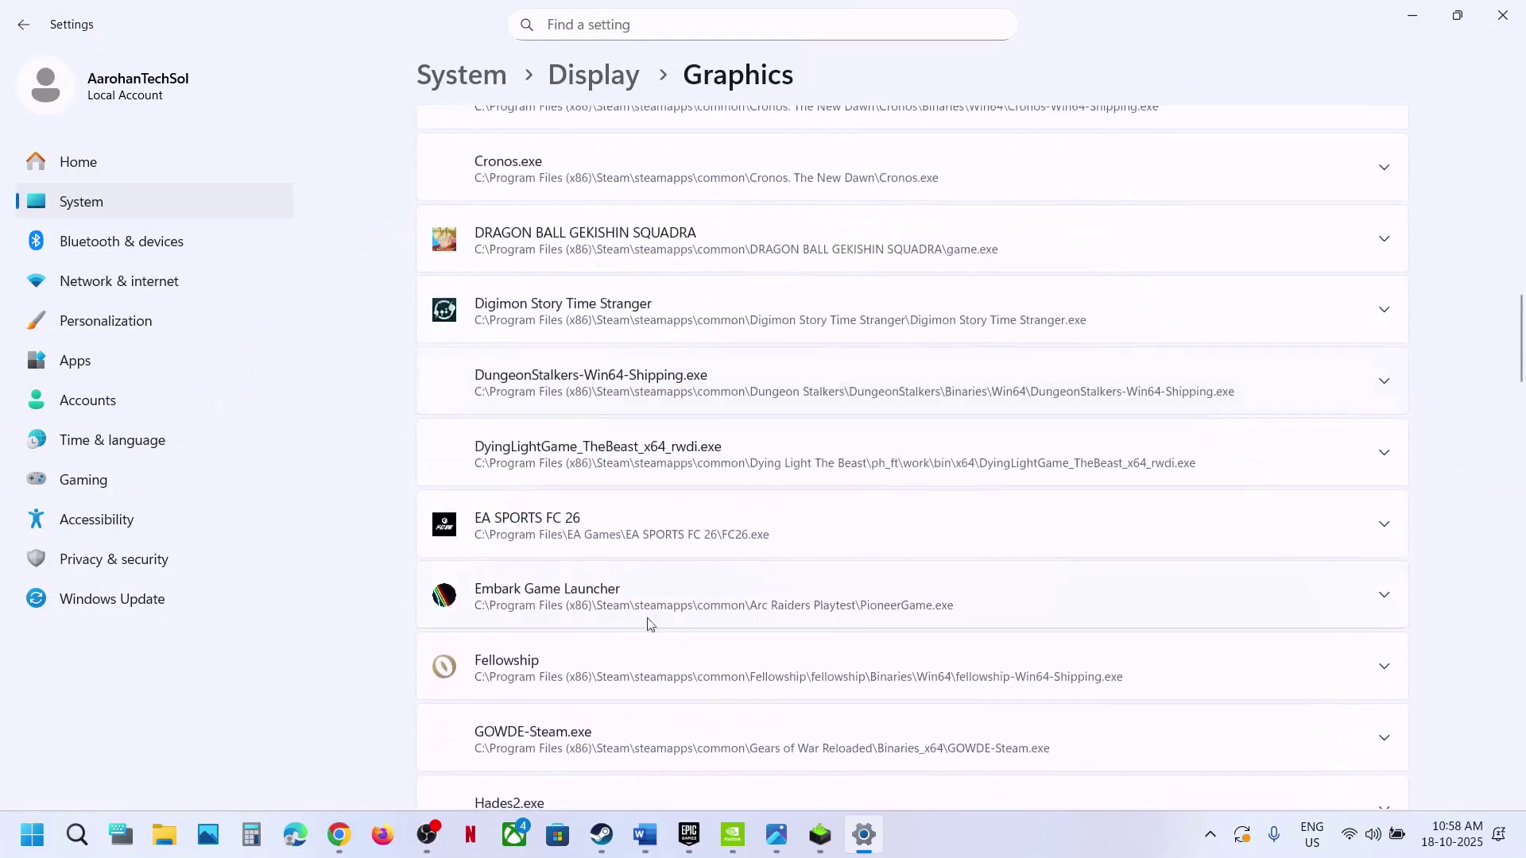
pyautogui.click(623, 624)
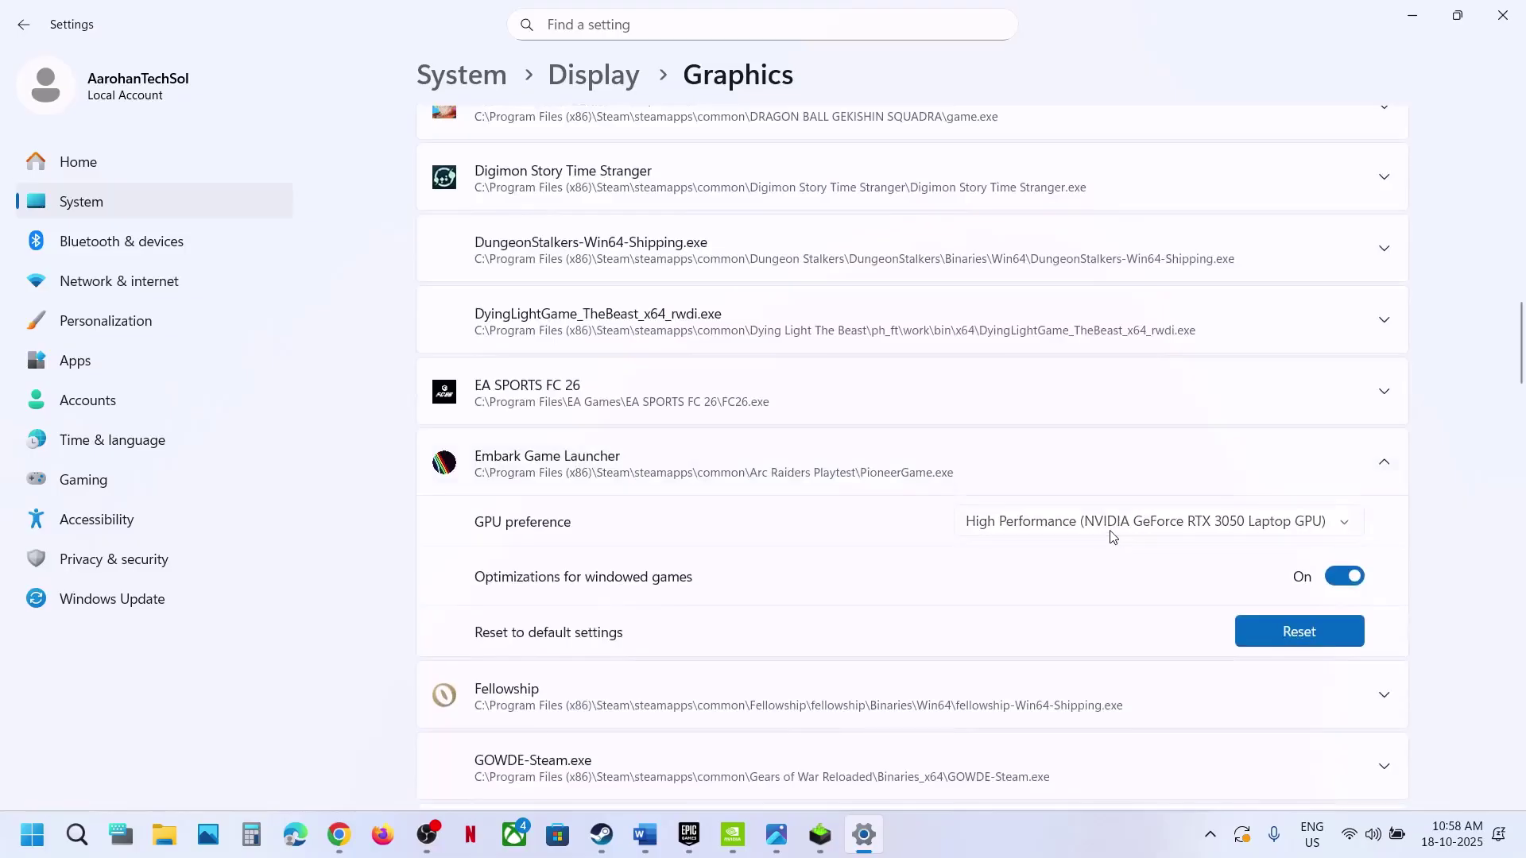
pyautogui.click(1157, 531)
pyautogui.click(1156, 522)
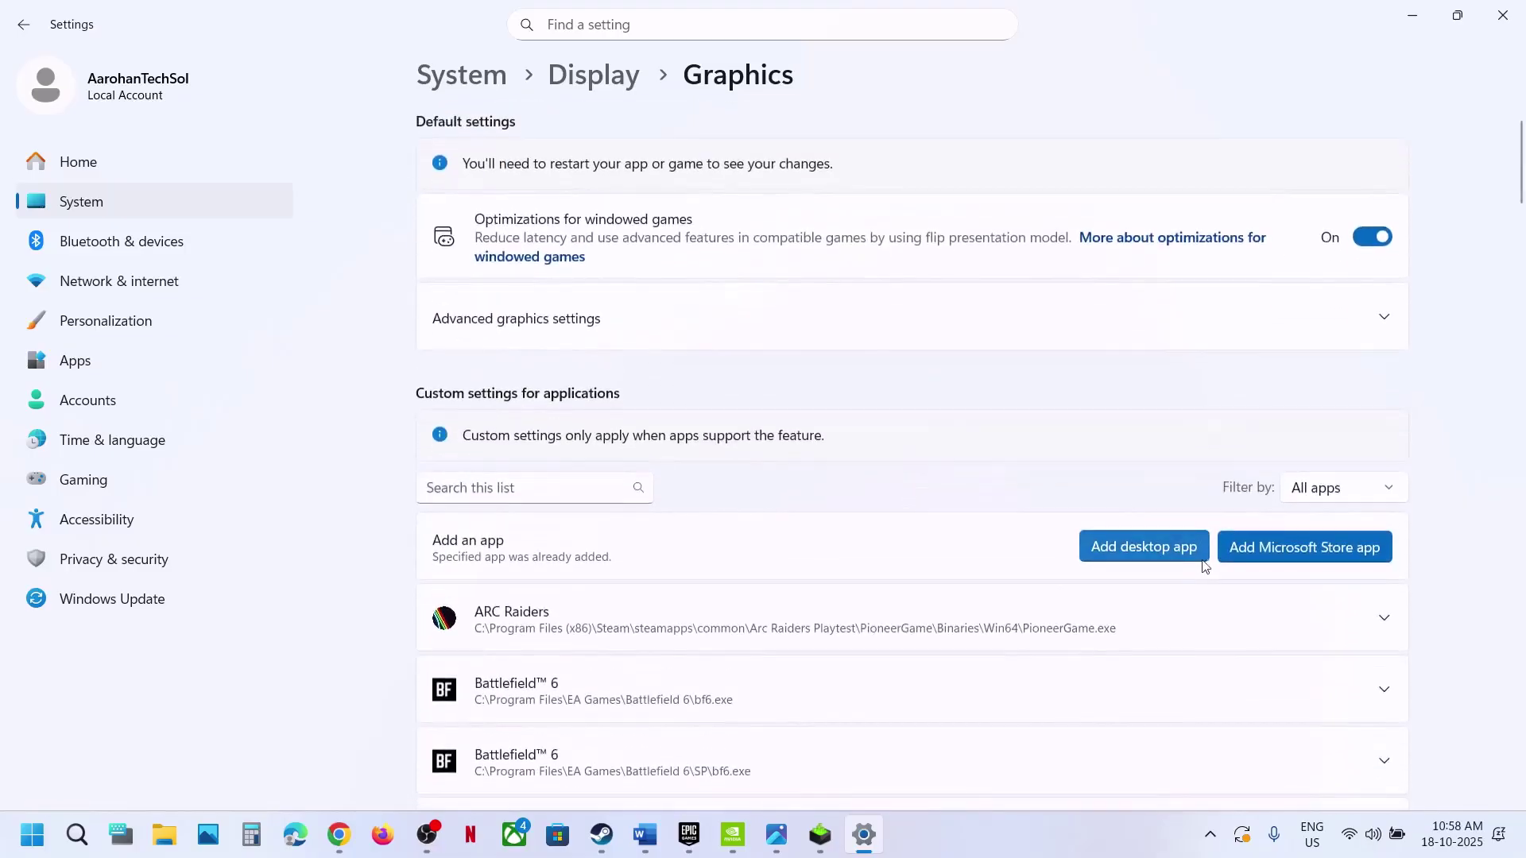
# - Add the second PioneerGame application, from the game's PioneerGame\Binaries\Win64 folder, as a desktop app
pyautogui.click(1161, 547)
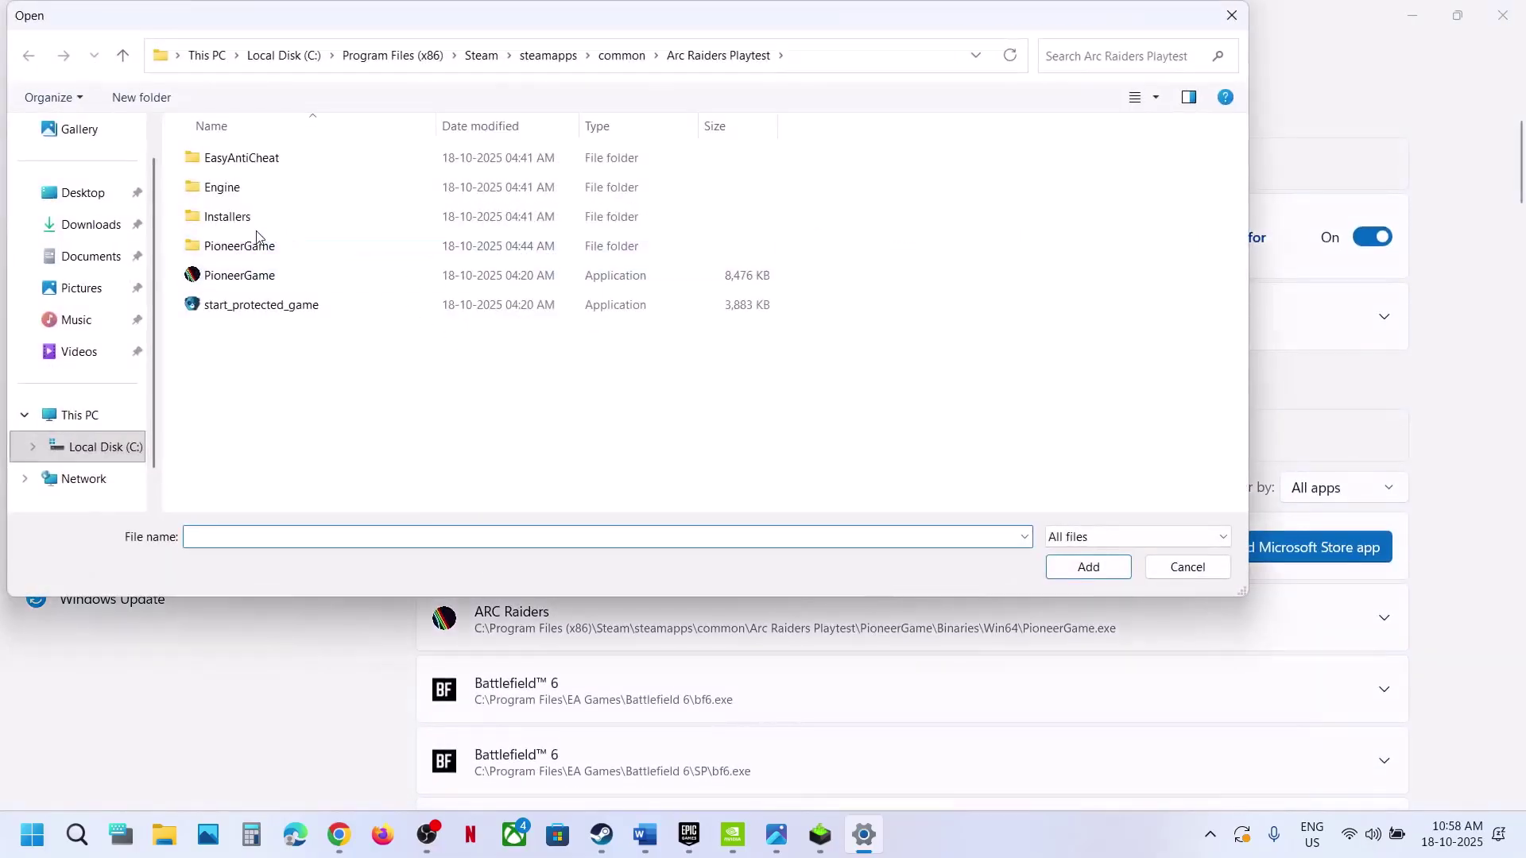
pyautogui.click(251, 242)
pyautogui.doubleClick(251, 243)
pyautogui.click(239, 187)
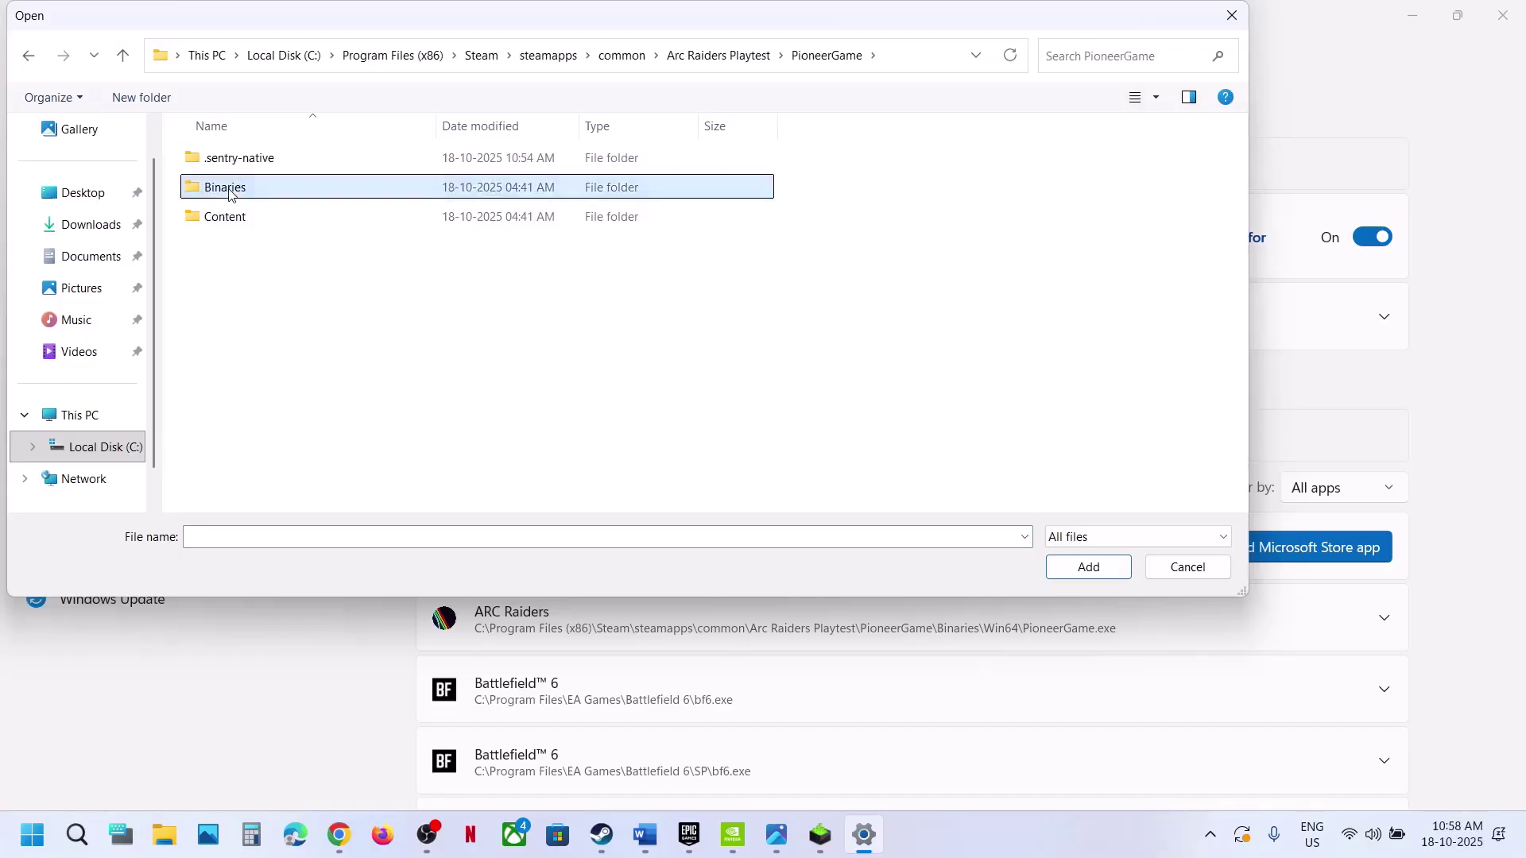
pyautogui.doubleClick(239, 187)
pyautogui.doubleClick(239, 159)
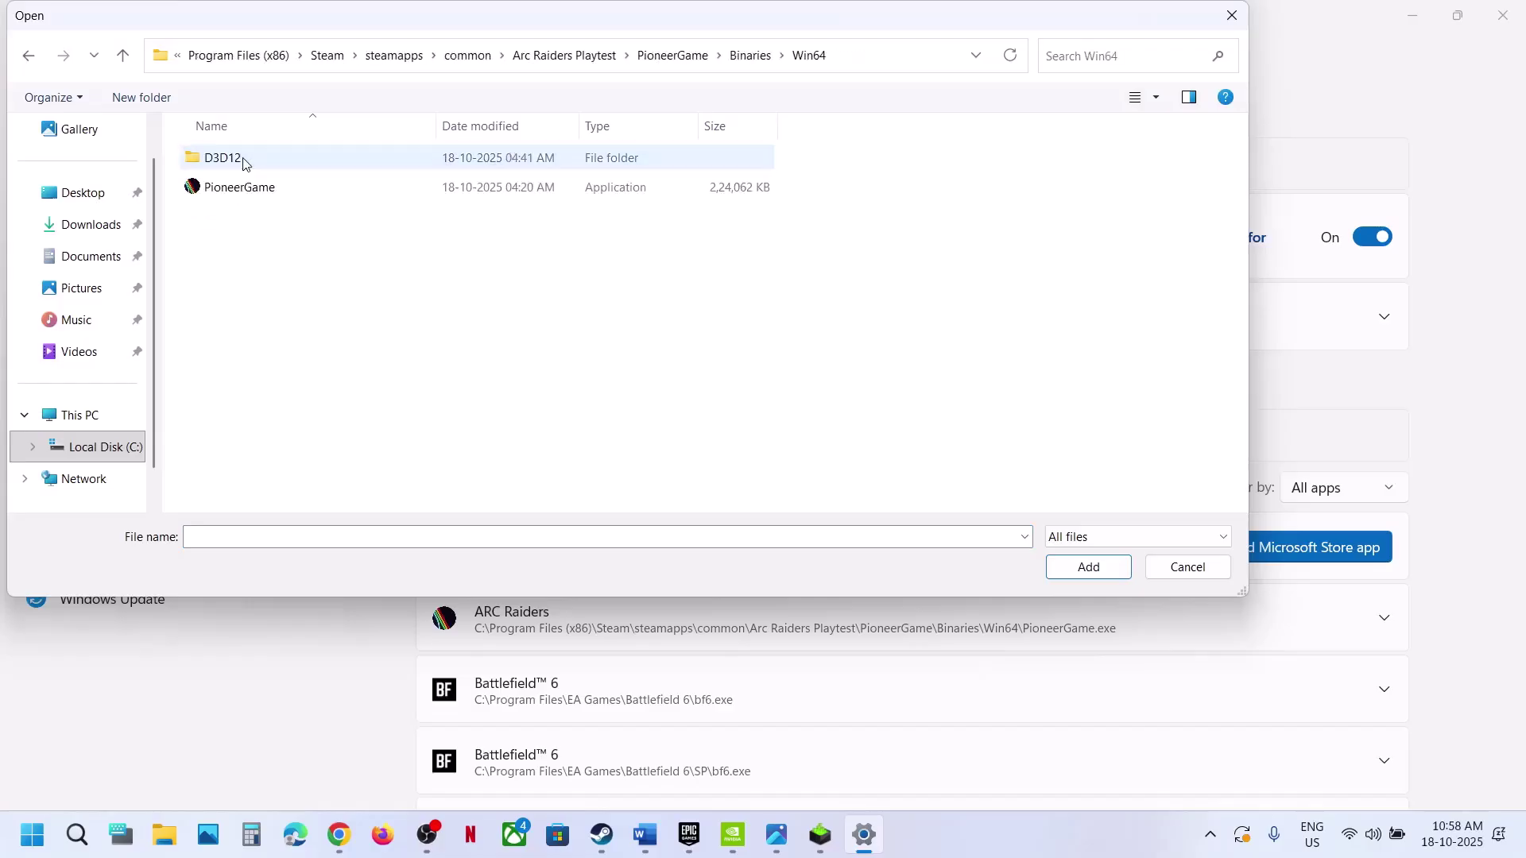
pyautogui.click(262, 196)
pyautogui.click(1089, 567)
# - Set the GPU preference of ARC Raiders to High Performance (NVIDIA GeForce RTX 3050 Laptop GPU) and close Settings
pyautogui.scroll(-2, 699, 624)
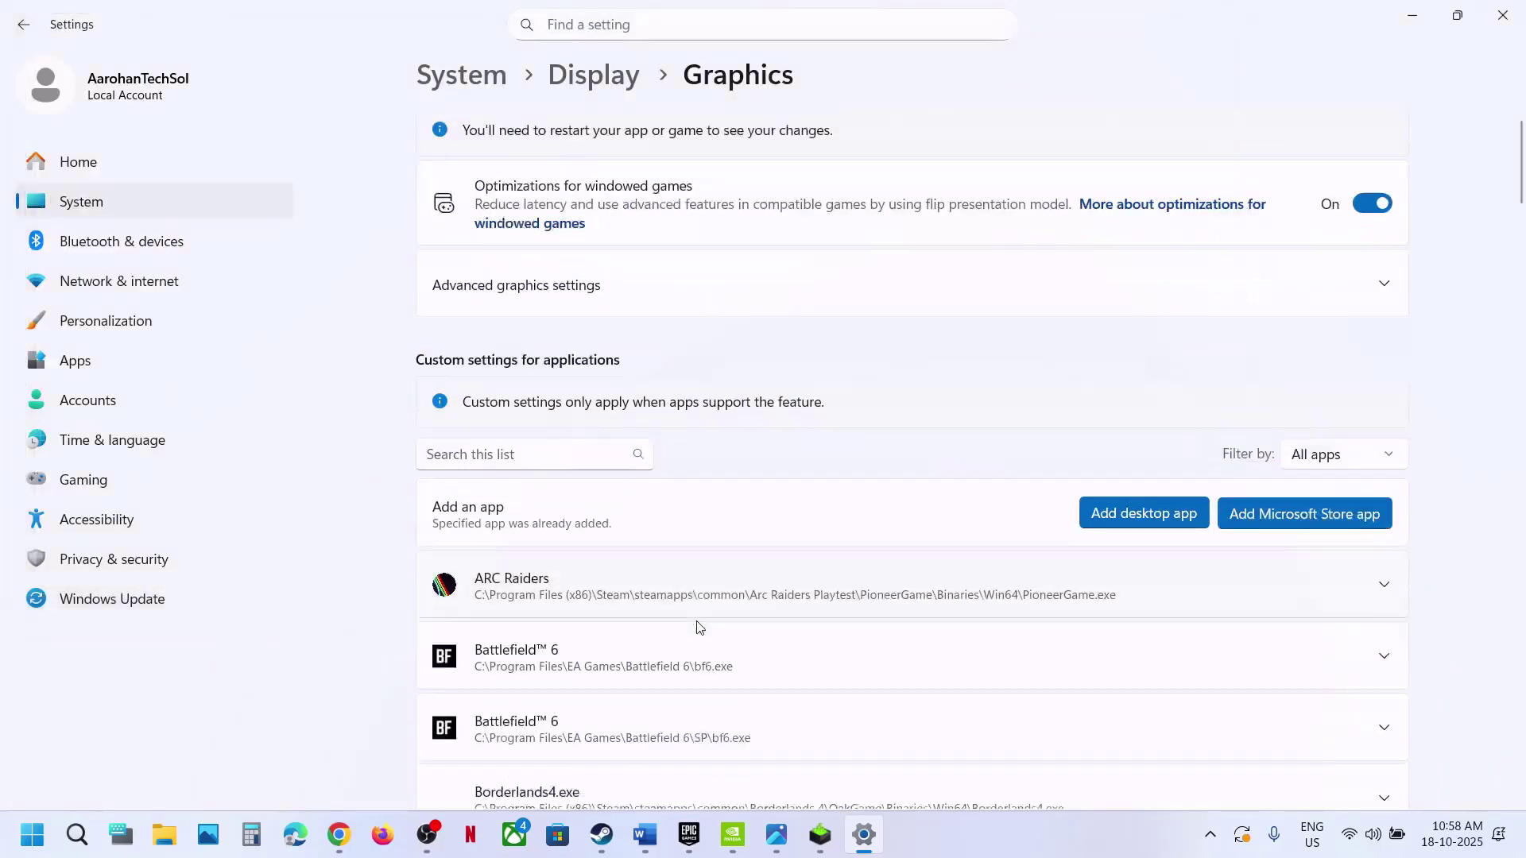
pyautogui.click(634, 559)
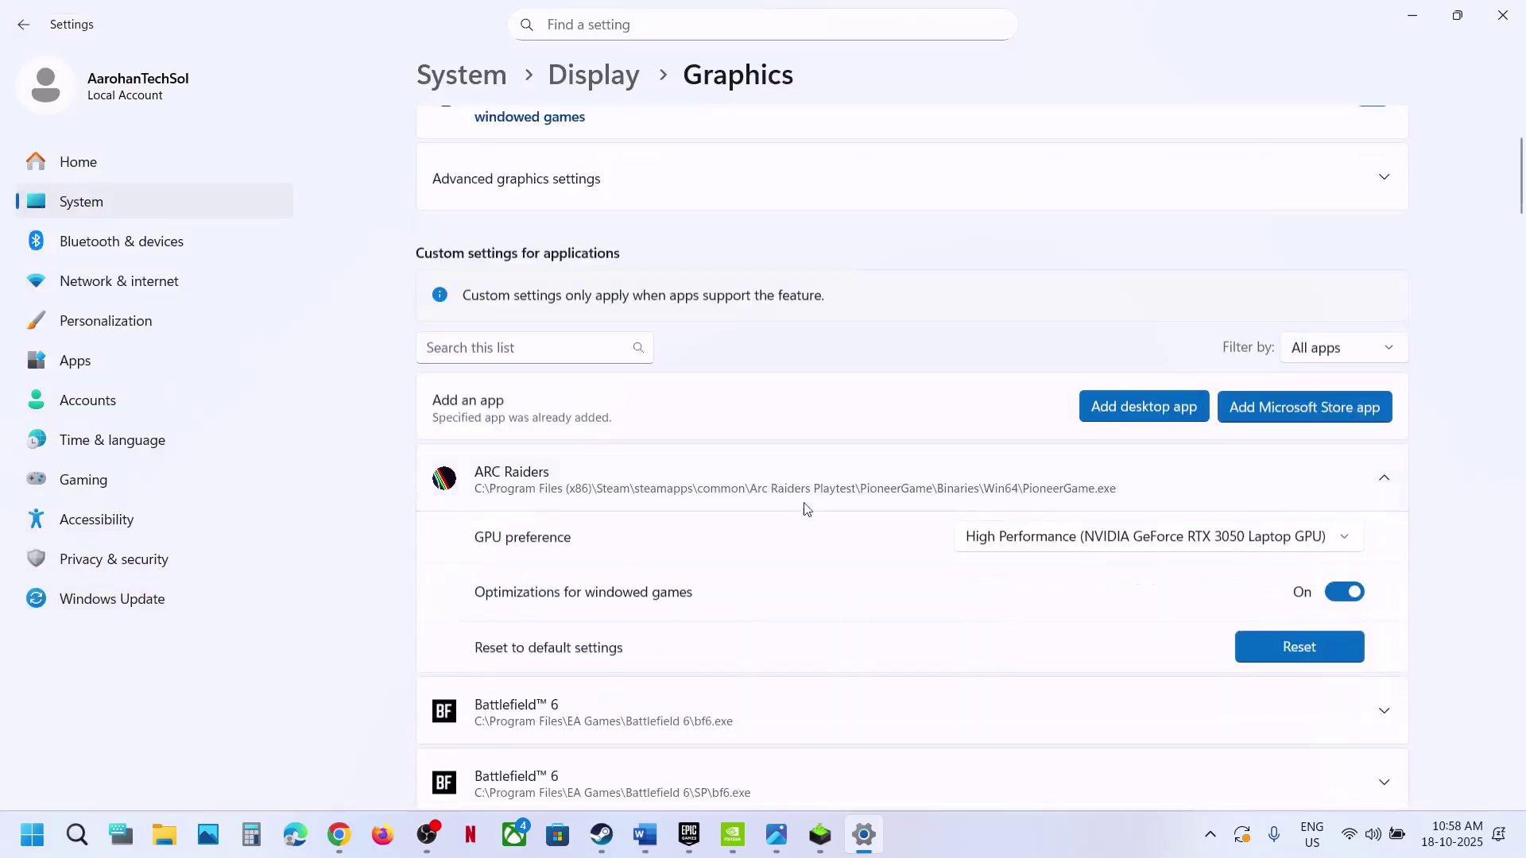
pyautogui.click(1193, 542)
pyautogui.click(1242, 543)
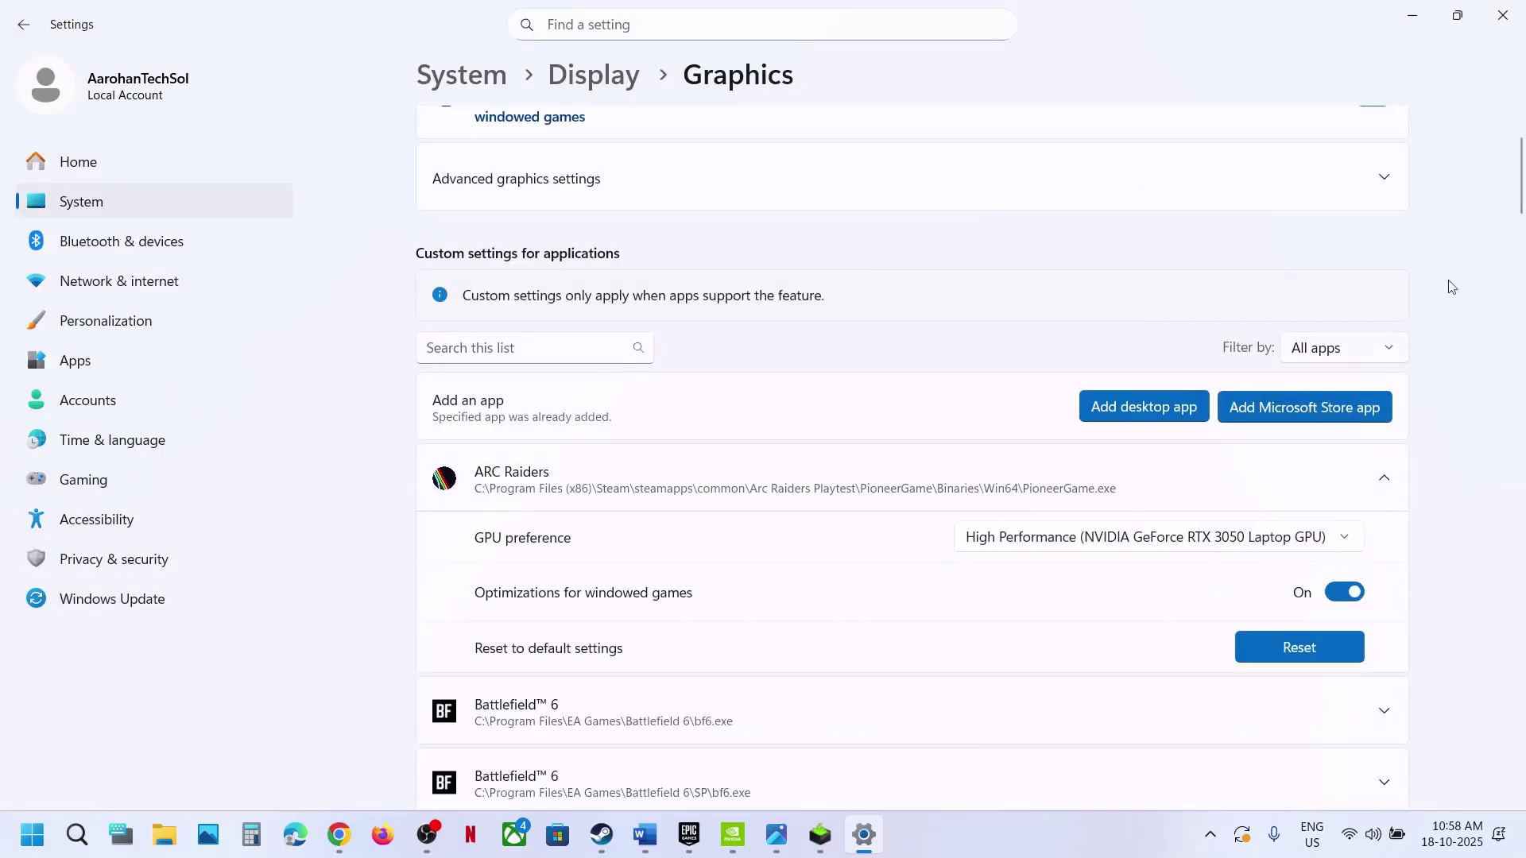
pyautogui.click(1502, 16)
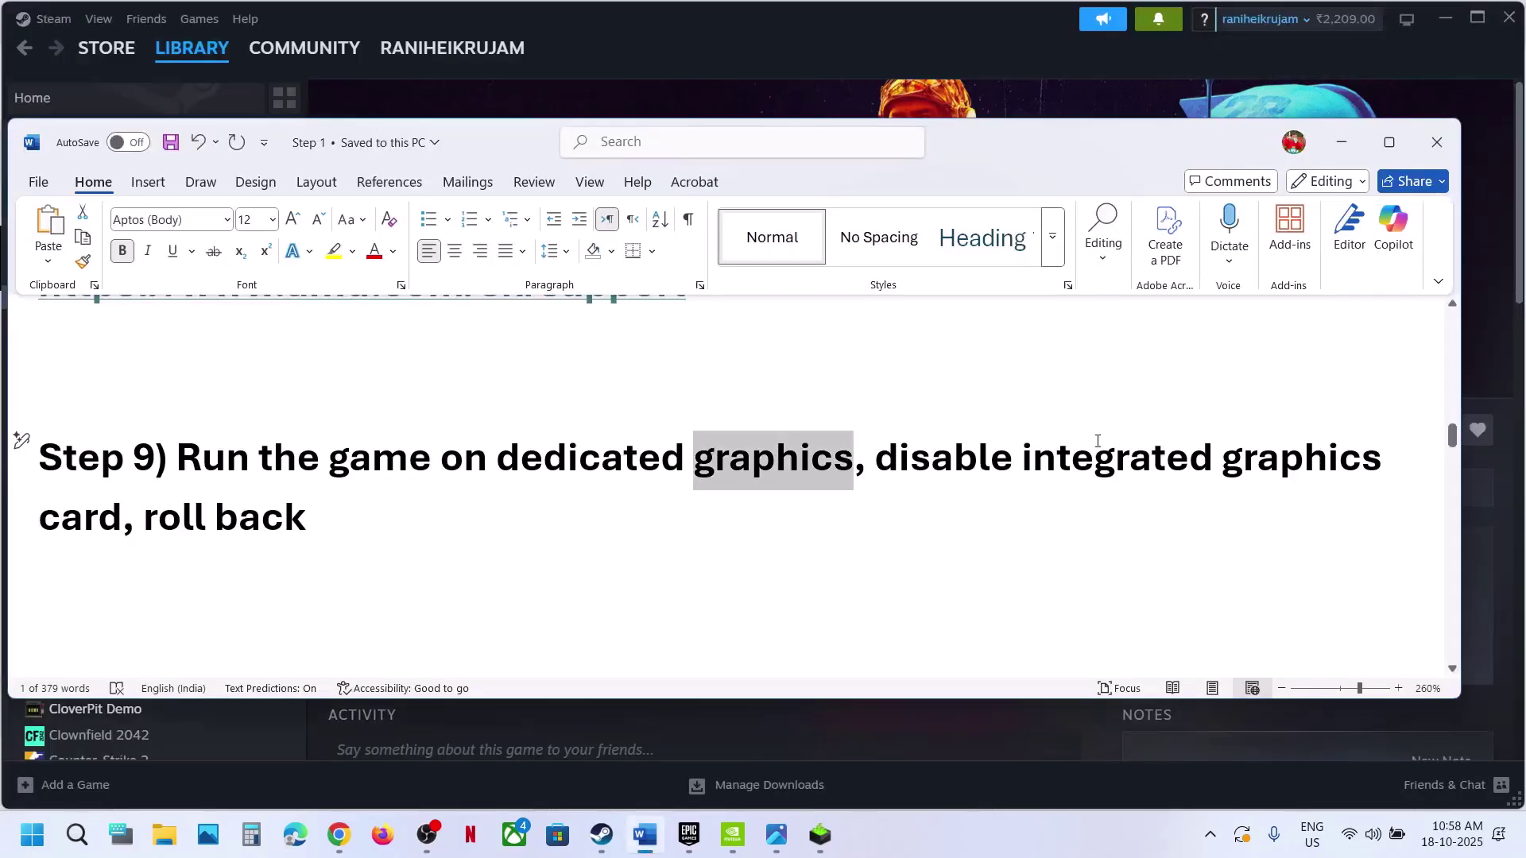
# - Try to disable the Intel(R) Iris(R) Xe Graphics display adapter in Device Manager and close Device Manager
pyautogui.moveTo(1088, 451); pyautogui.dragTo(1387, 463)
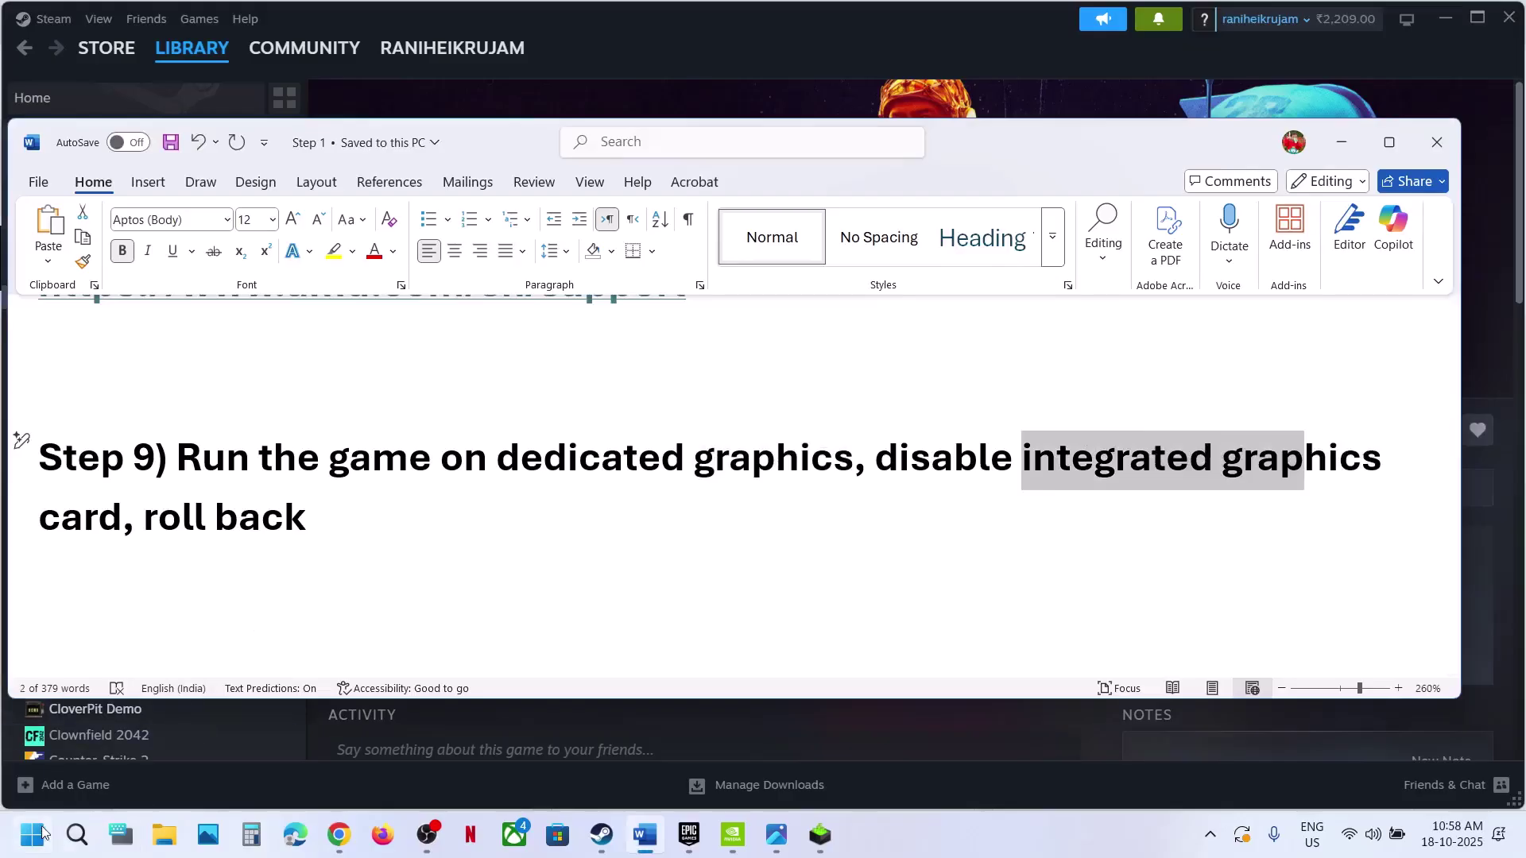
pyautogui.rightClick(36, 833)
pyautogui.click(78, 393)
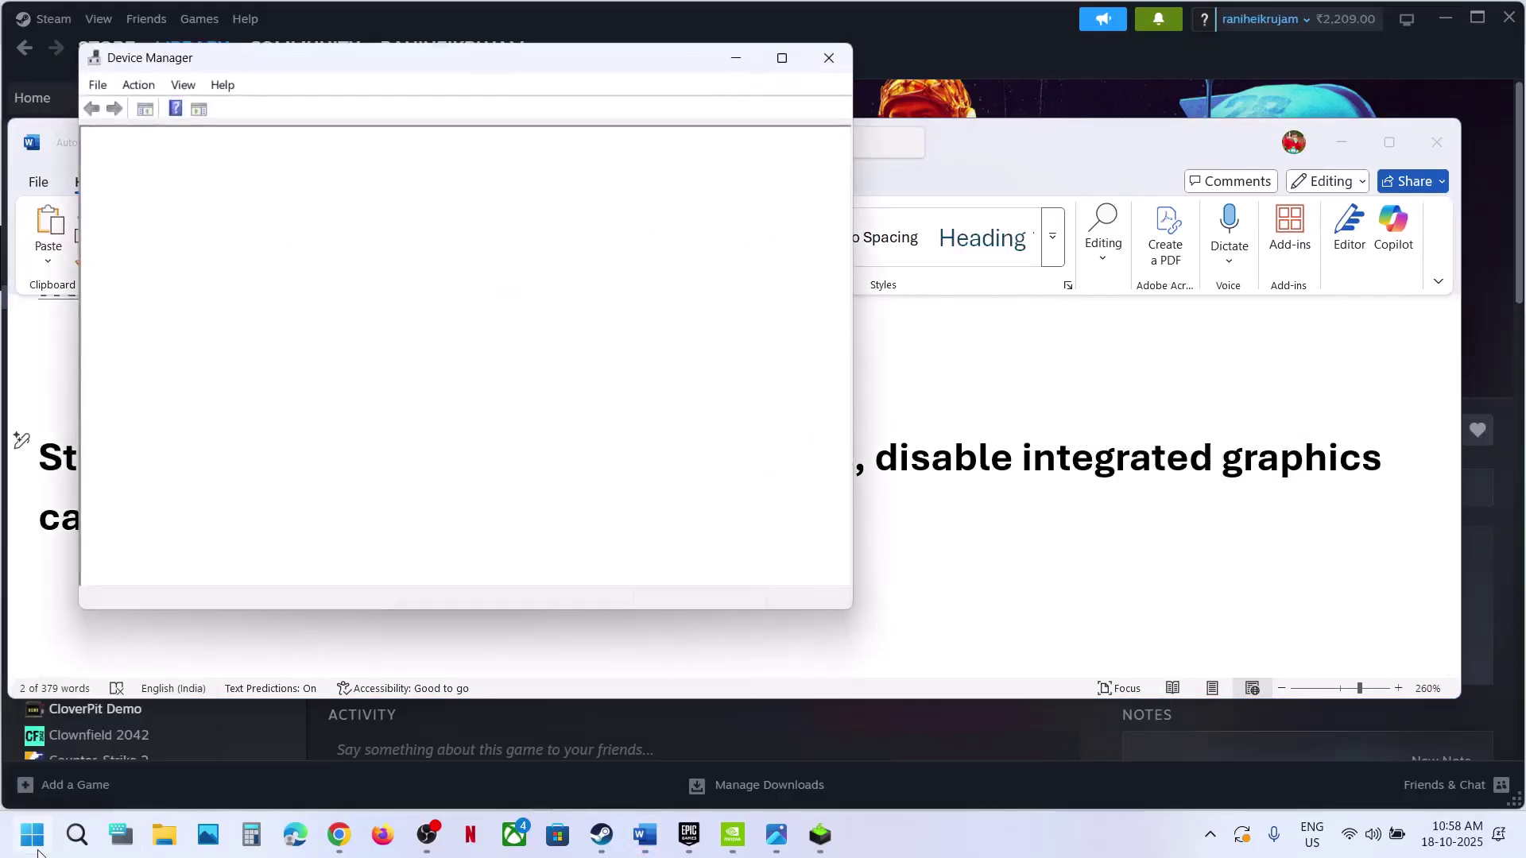
pyautogui.click(115, 299)
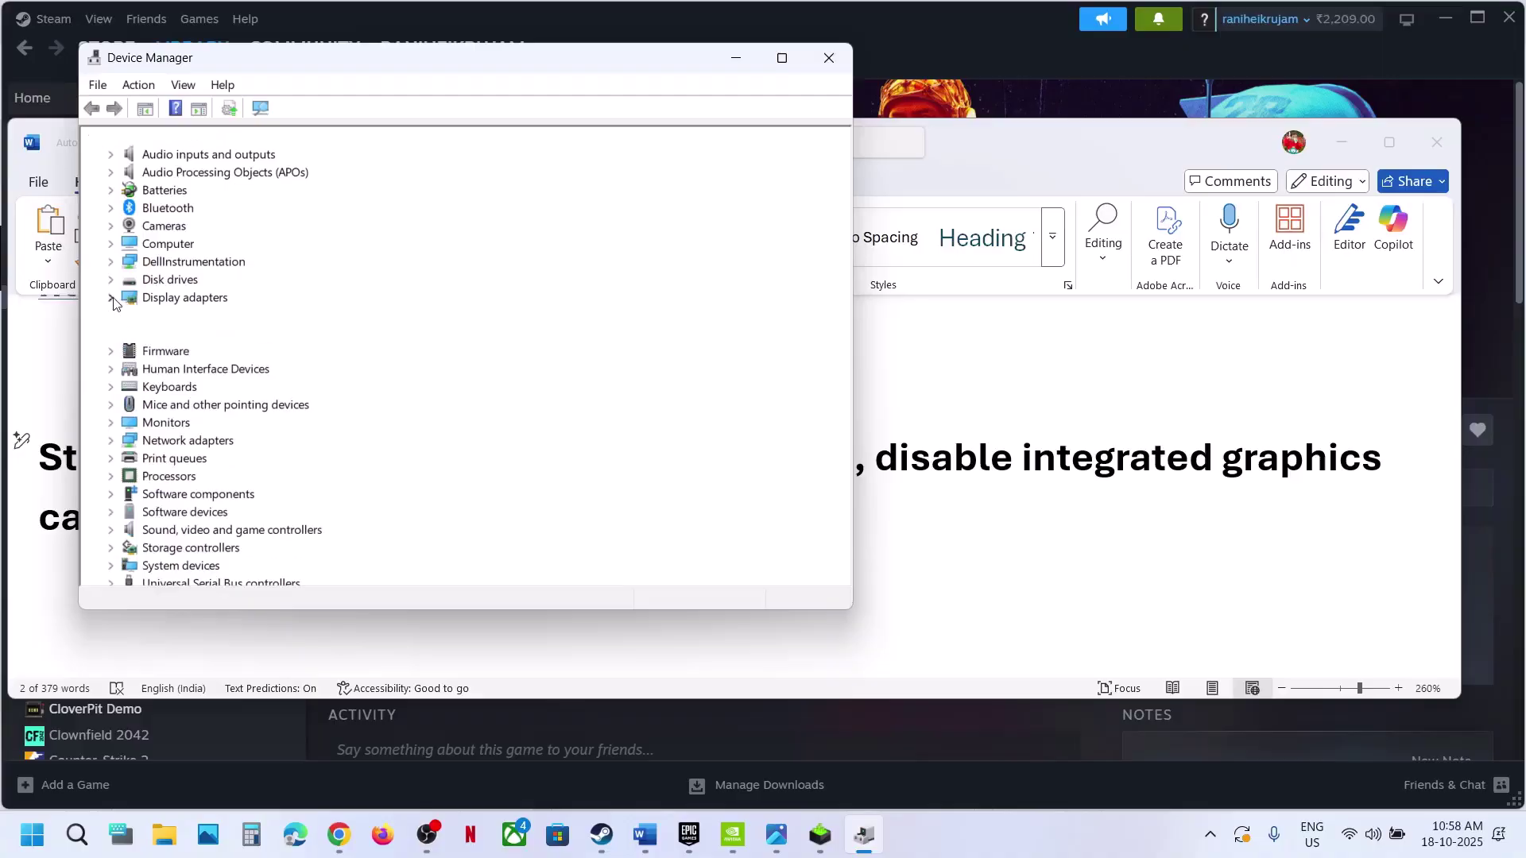
pyautogui.click(229, 317)
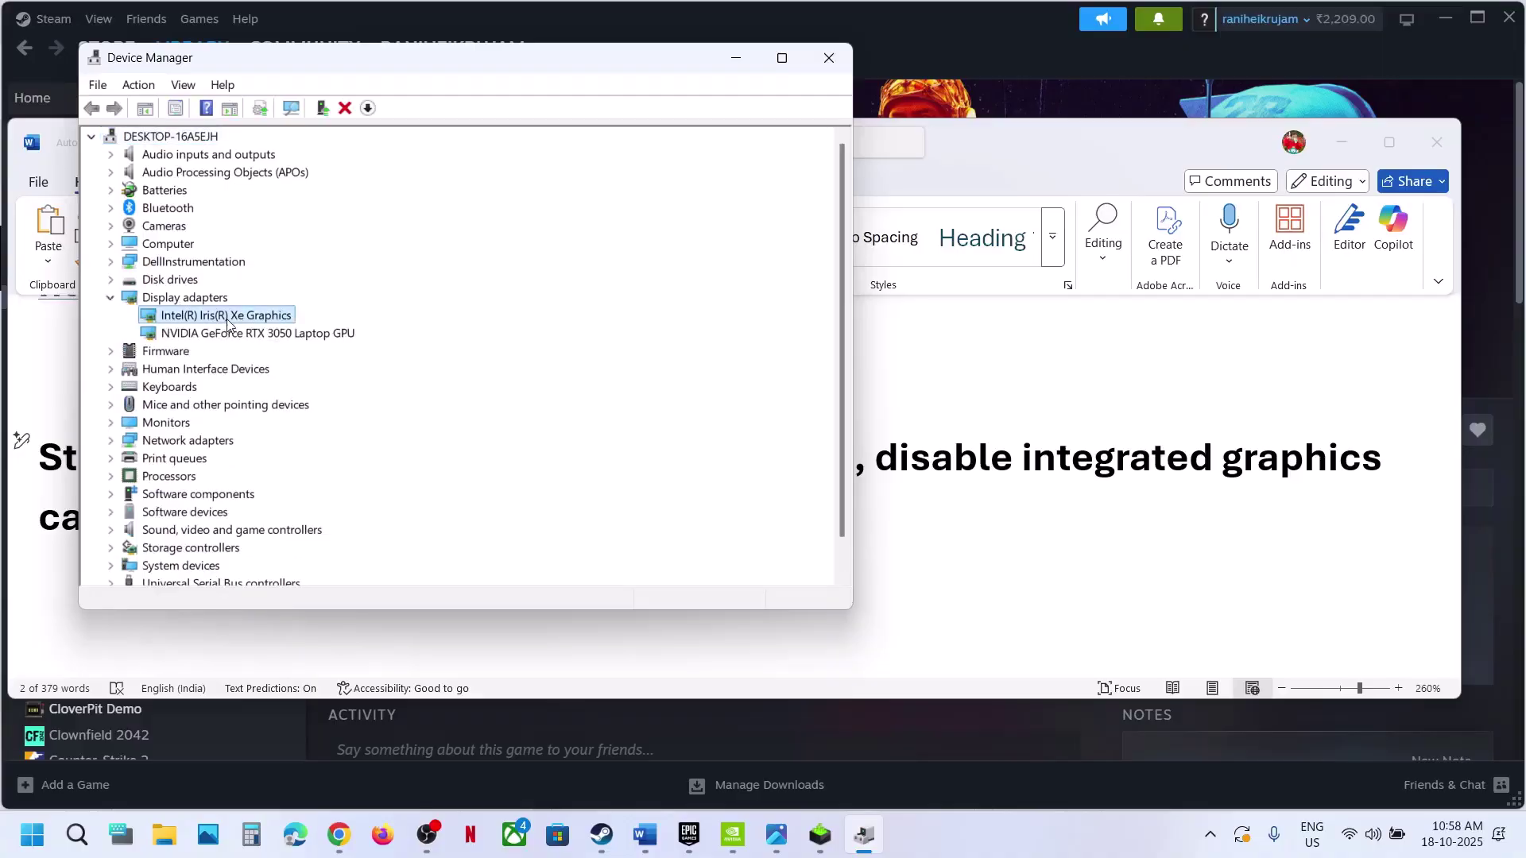
pyautogui.rightClick(229, 321)
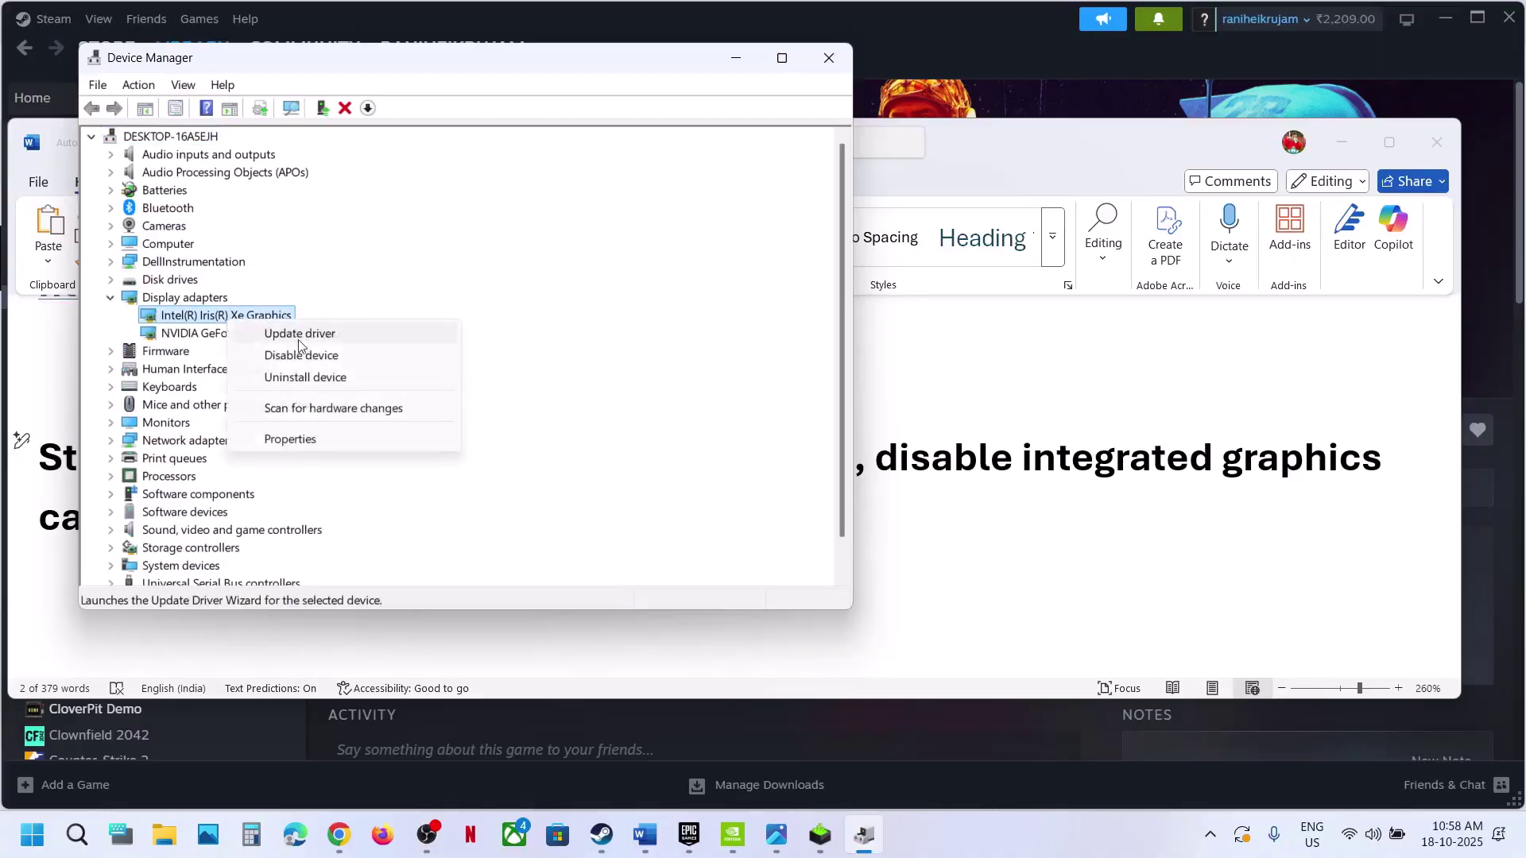
pyautogui.click(317, 363)
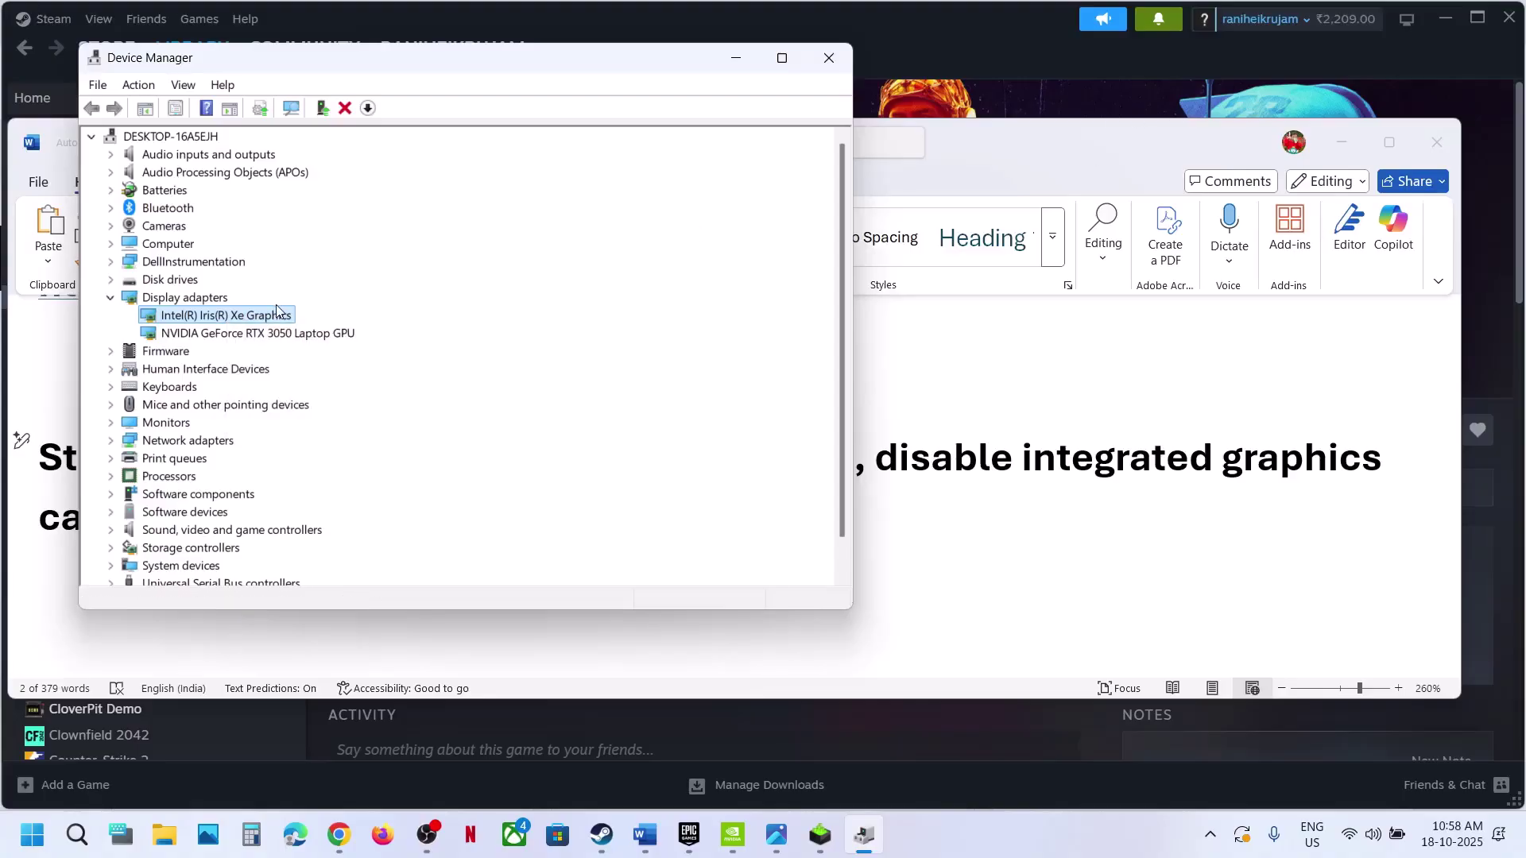
pyautogui.rightClick(231, 320)
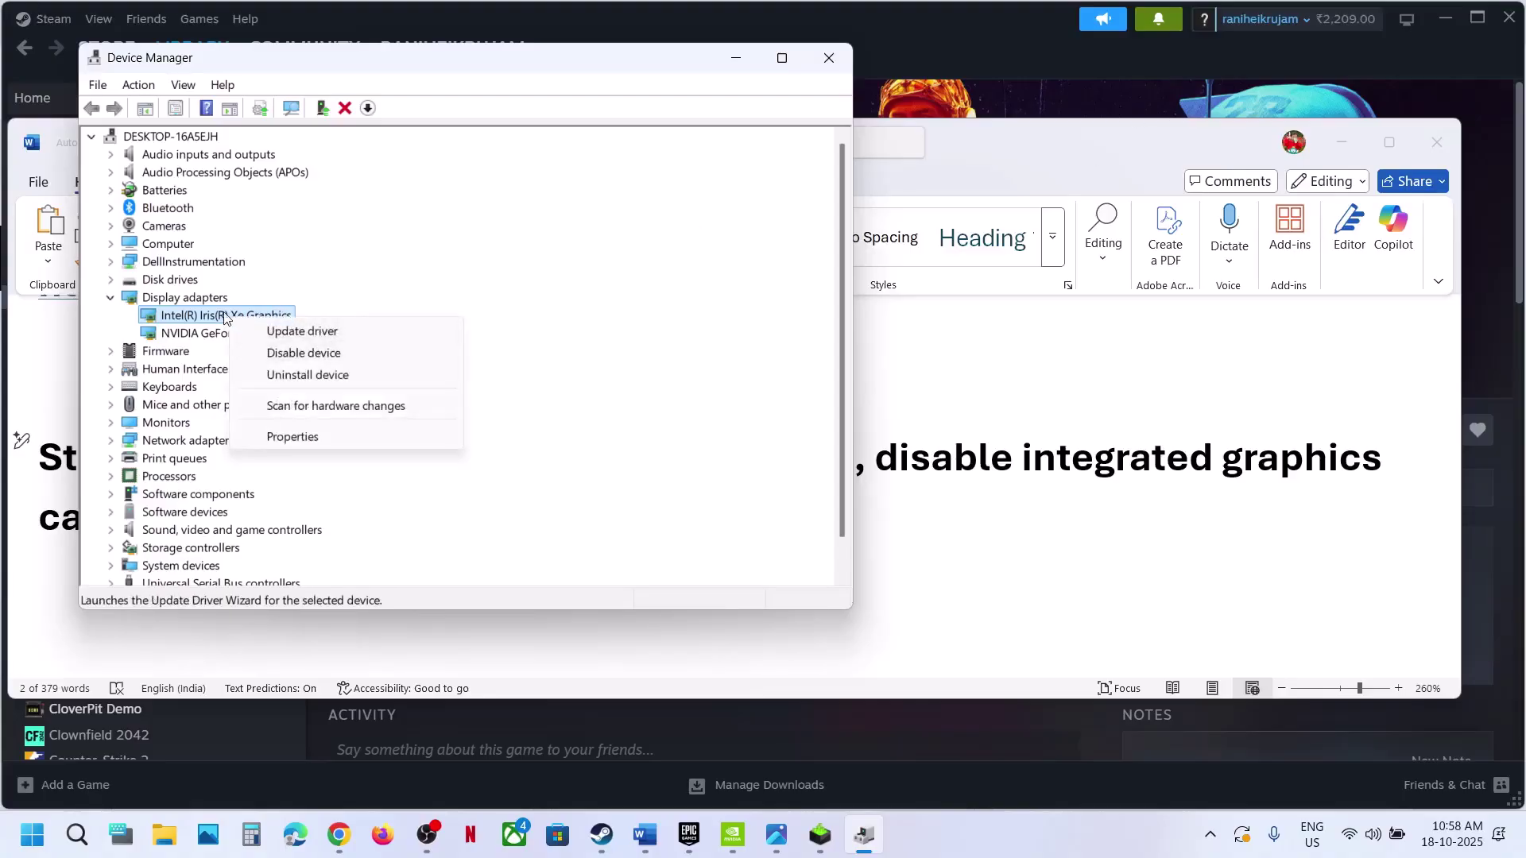
pyautogui.click(515, 278)
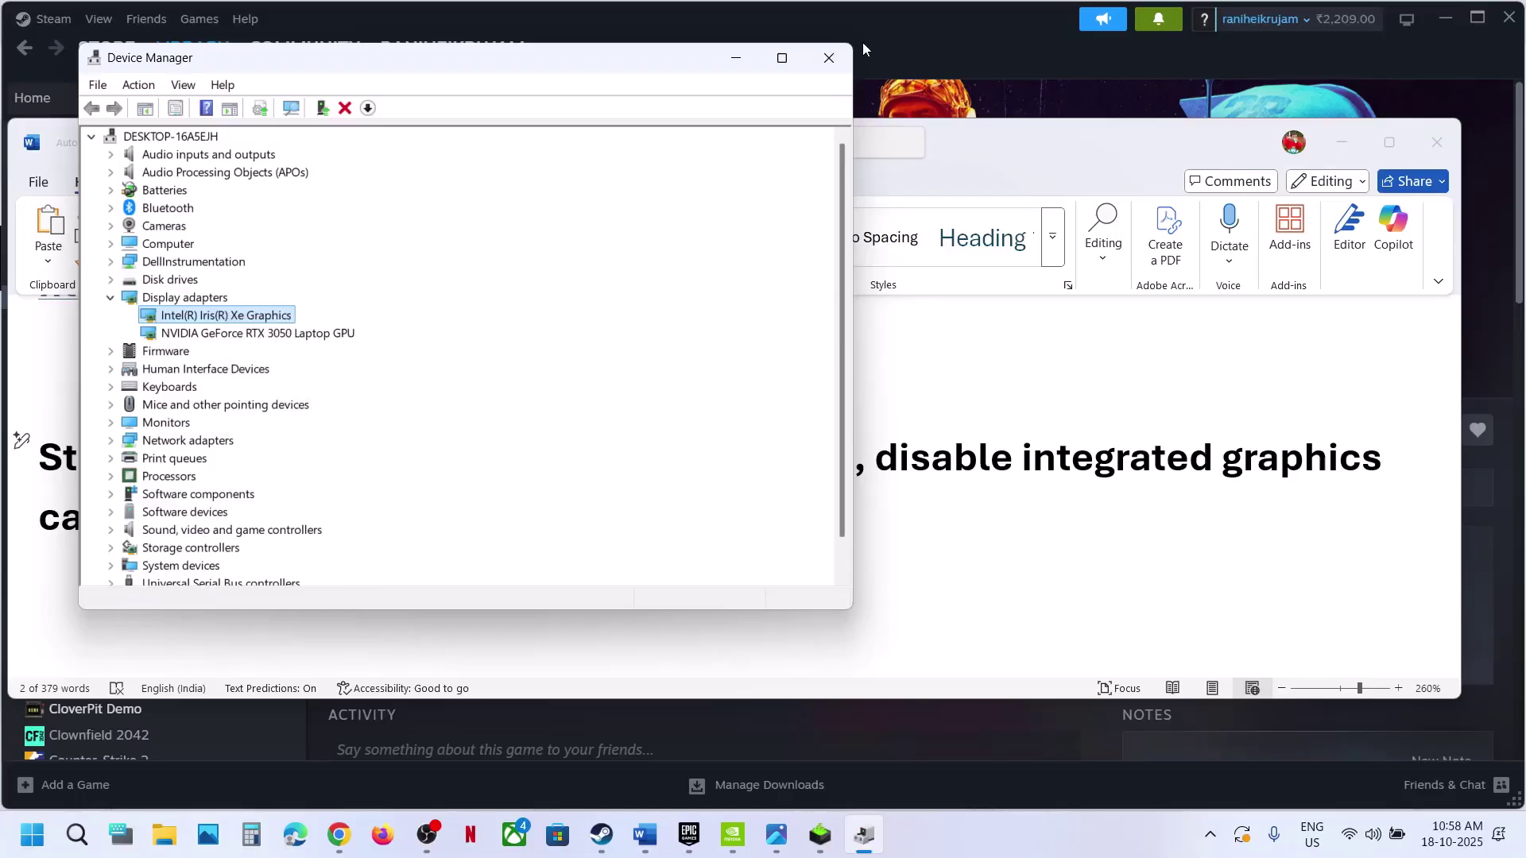
pyautogui.click(830, 58)
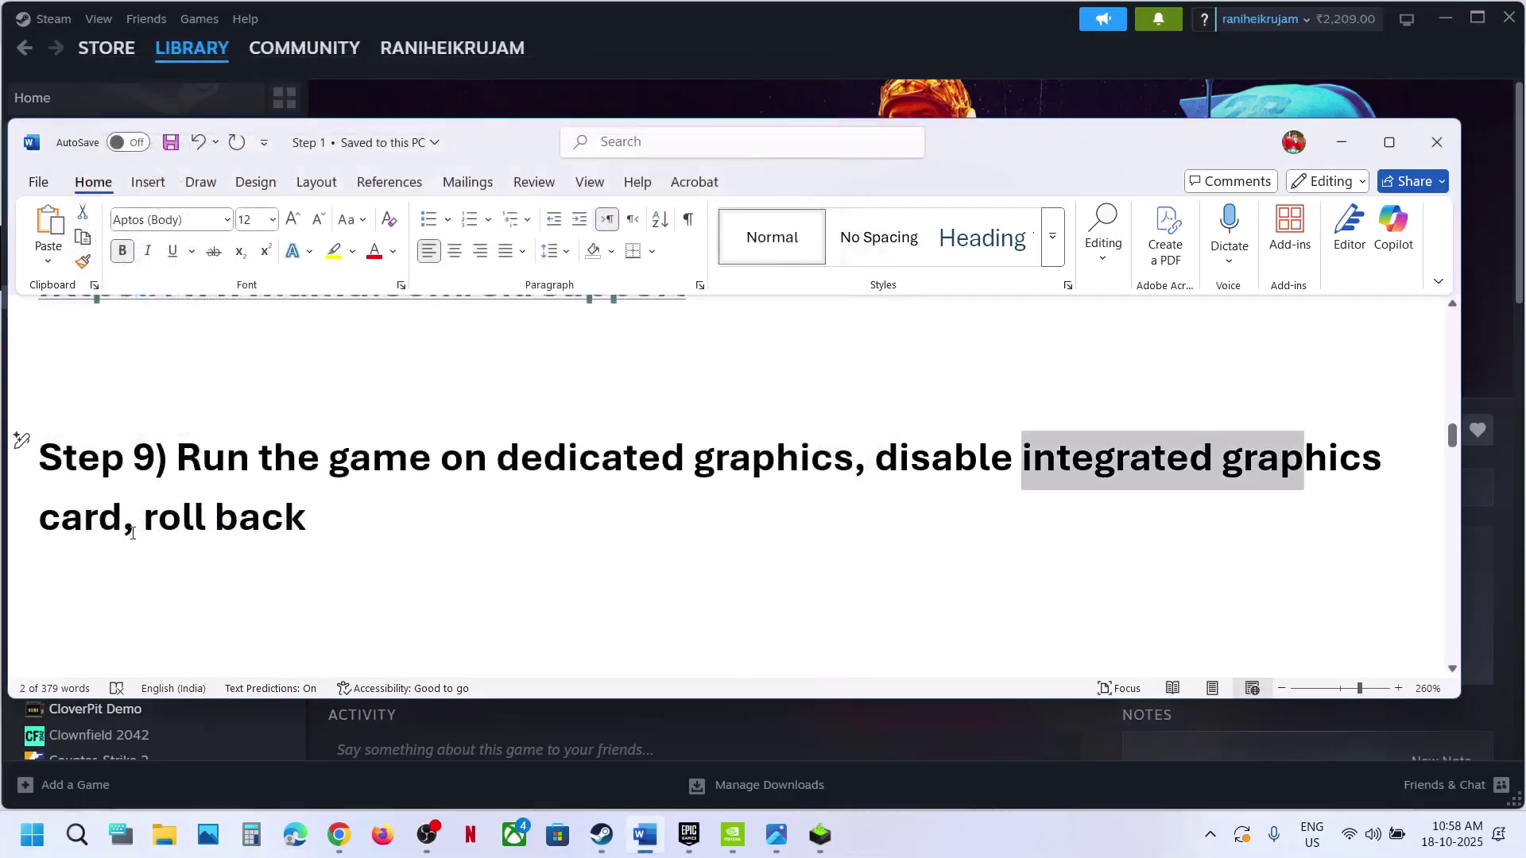
# - Go back to the driver results page on the NVIDIA site in Chrome and browse the older driver versions for a rollback
pyautogui.moveTo(128, 524); pyautogui.dragTo(342, 526)
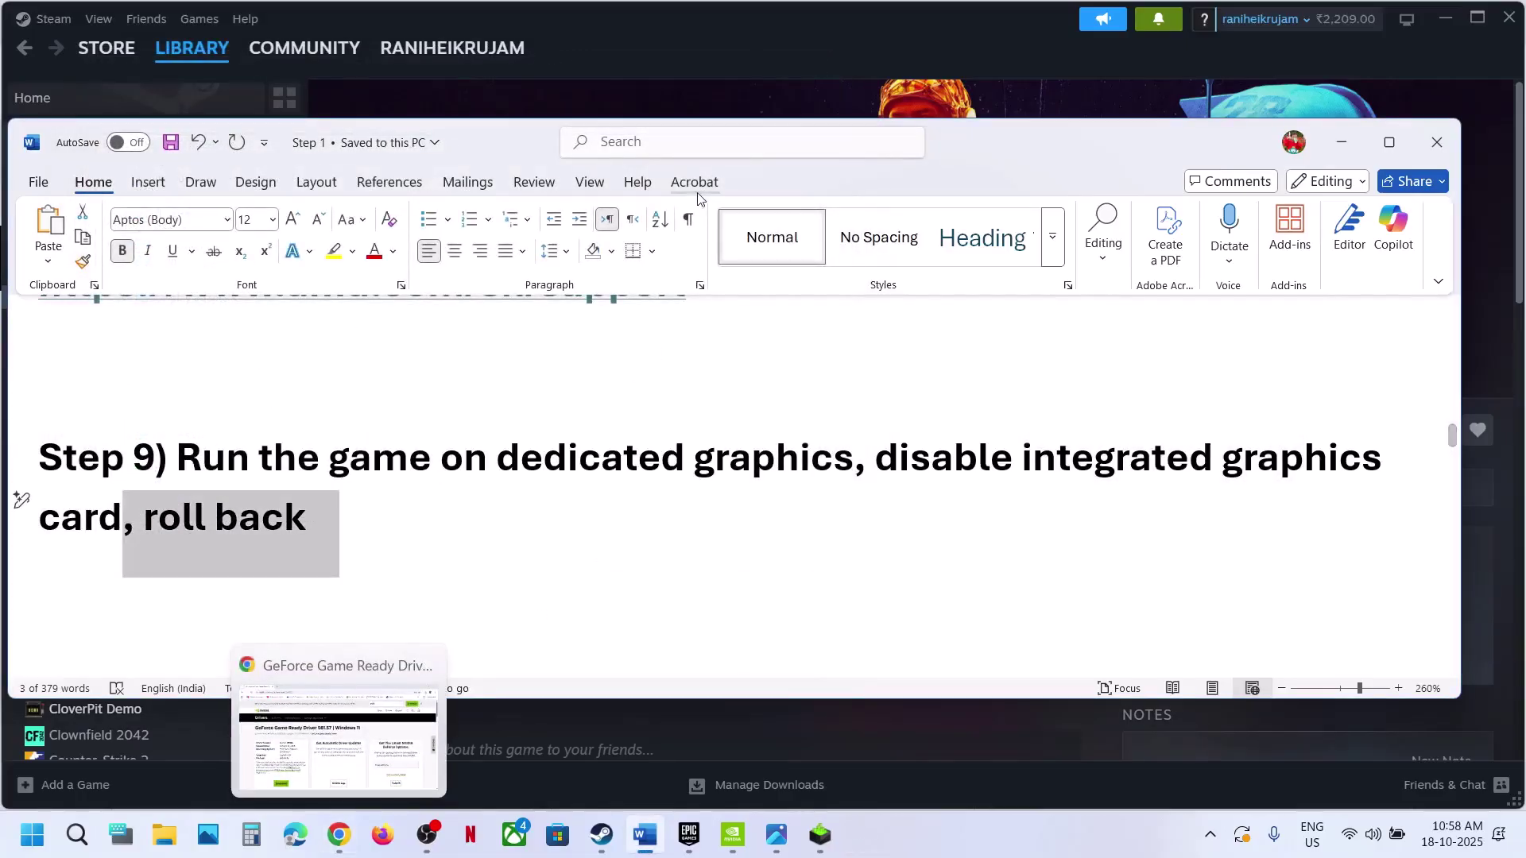
pyautogui.click(339, 835)
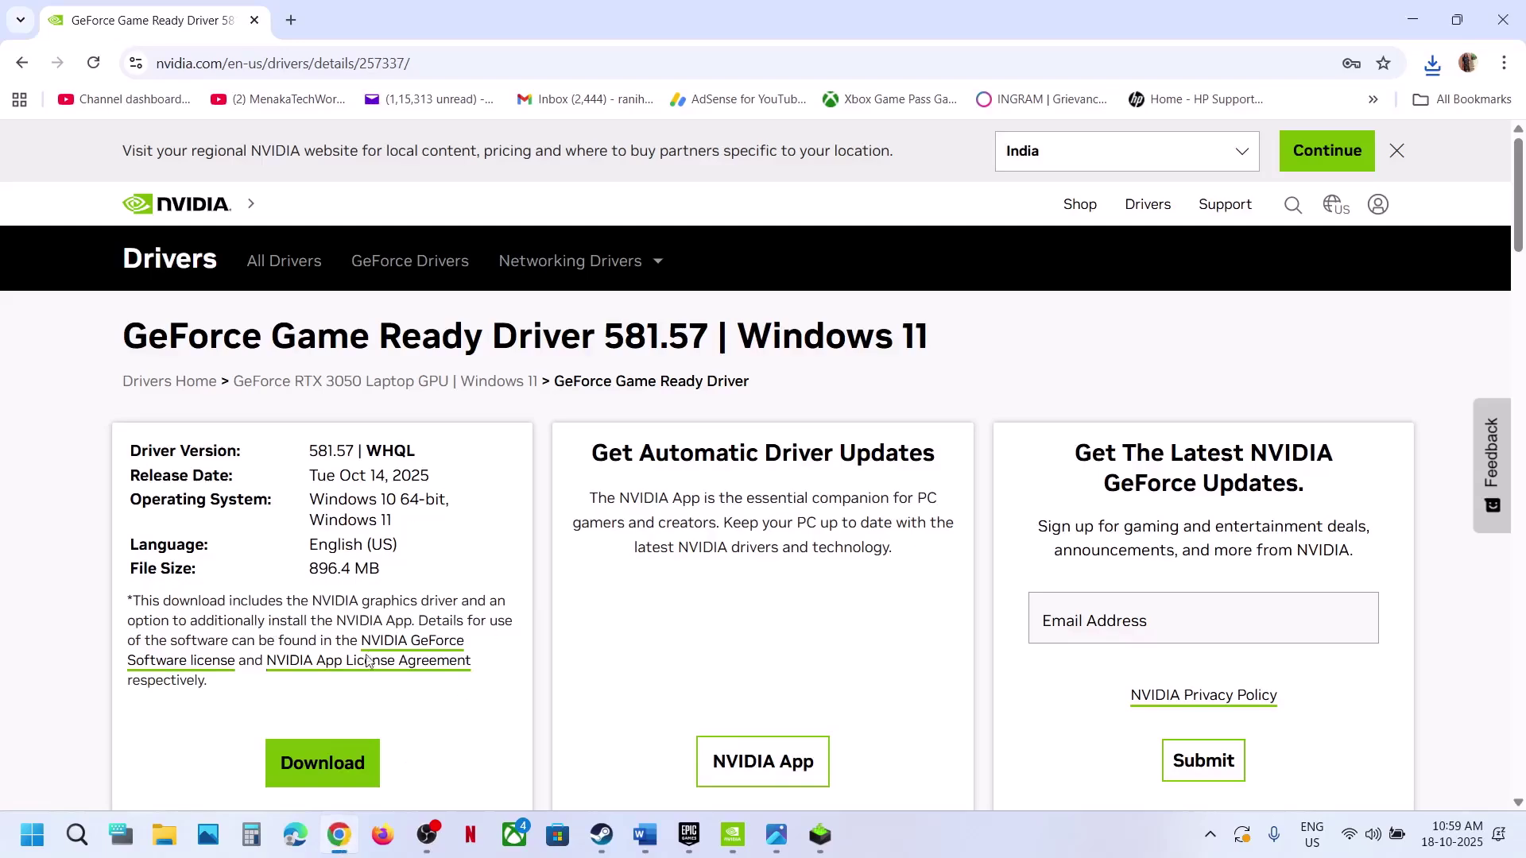
pyautogui.scroll(-3, 392, 493)
pyautogui.click(21, 63)
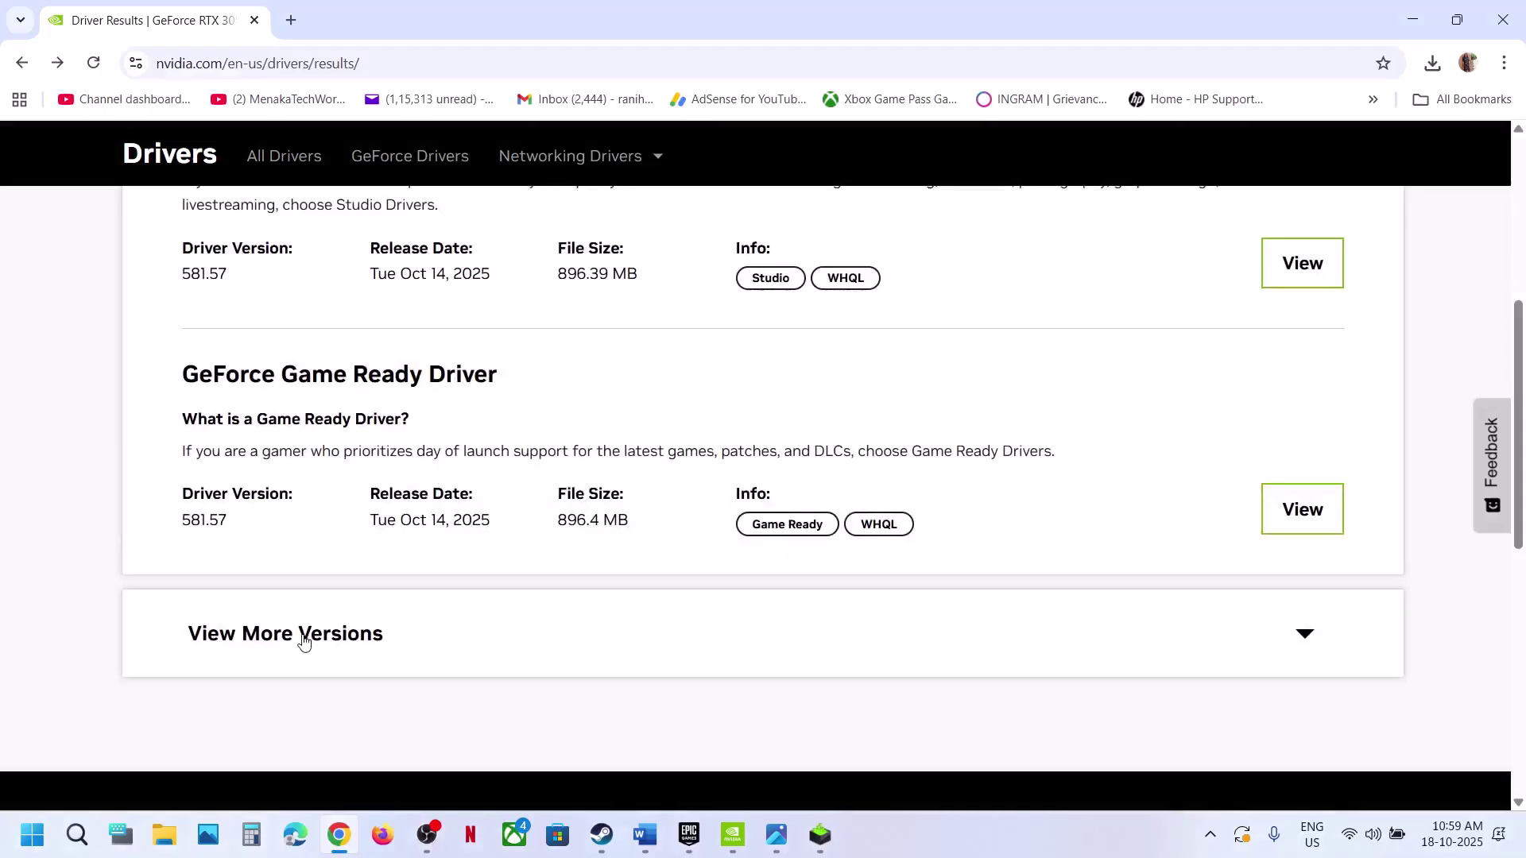
pyautogui.click(307, 634)
pyautogui.scroll(-5, 301, 638)
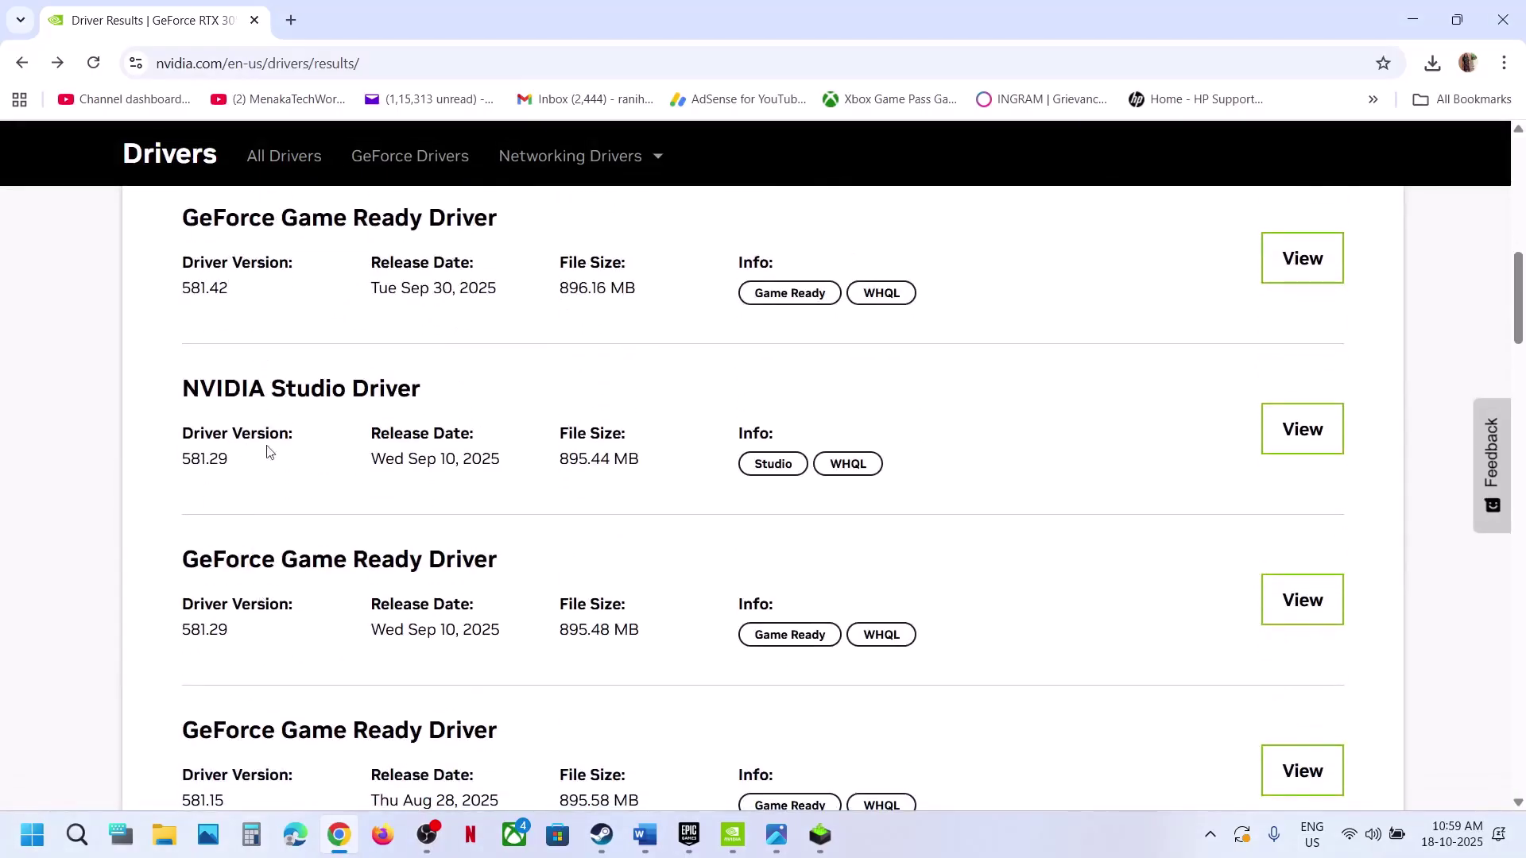
# - View the NVIDIA Installer's custom installation options and the Windows restart options, and return to Steam
pyautogui.click(815, 843)
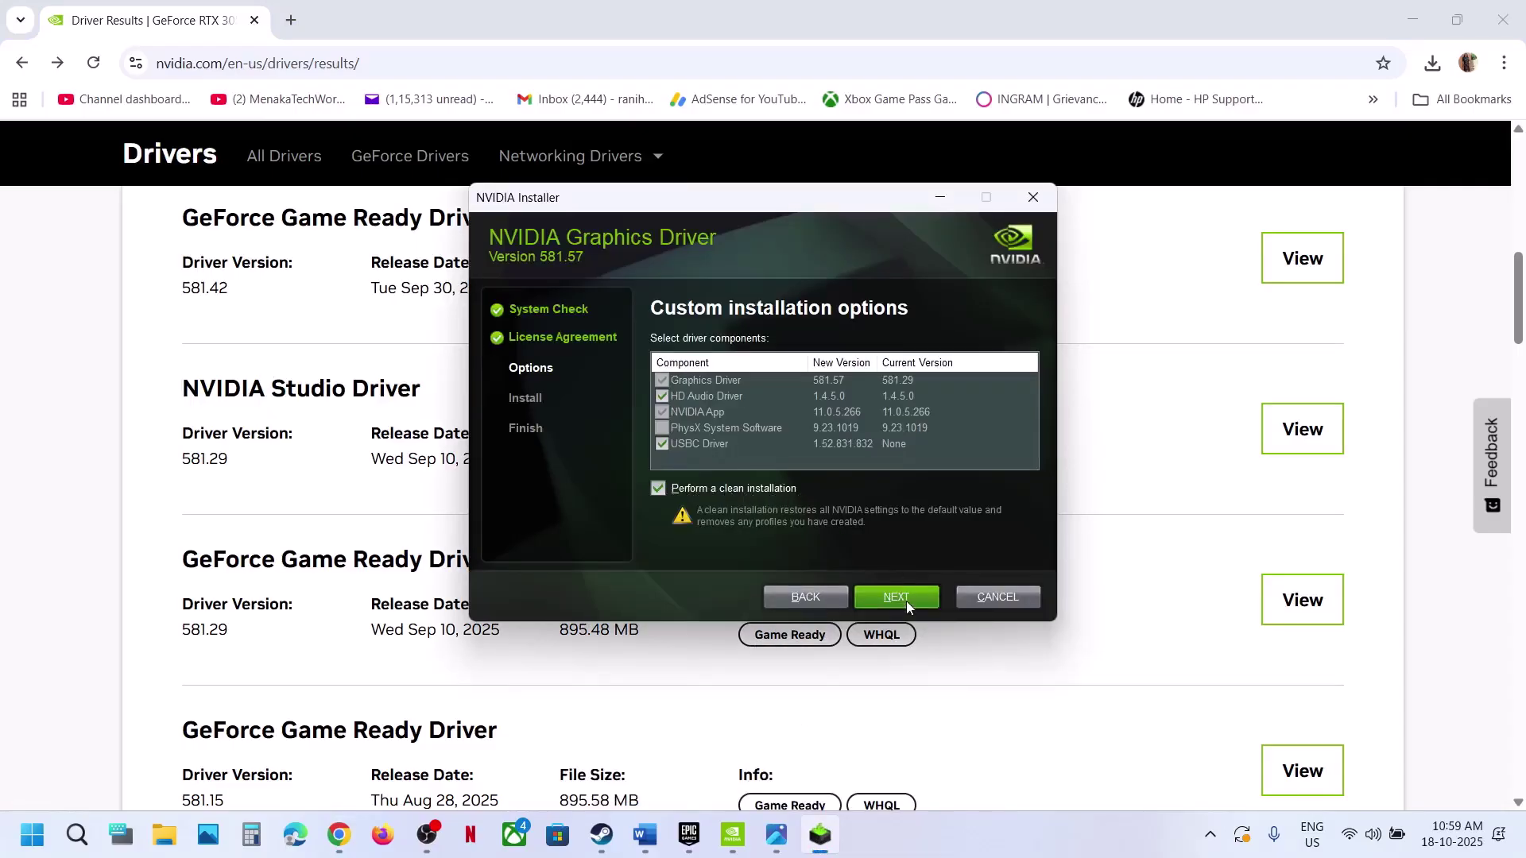
pyautogui.press('super')
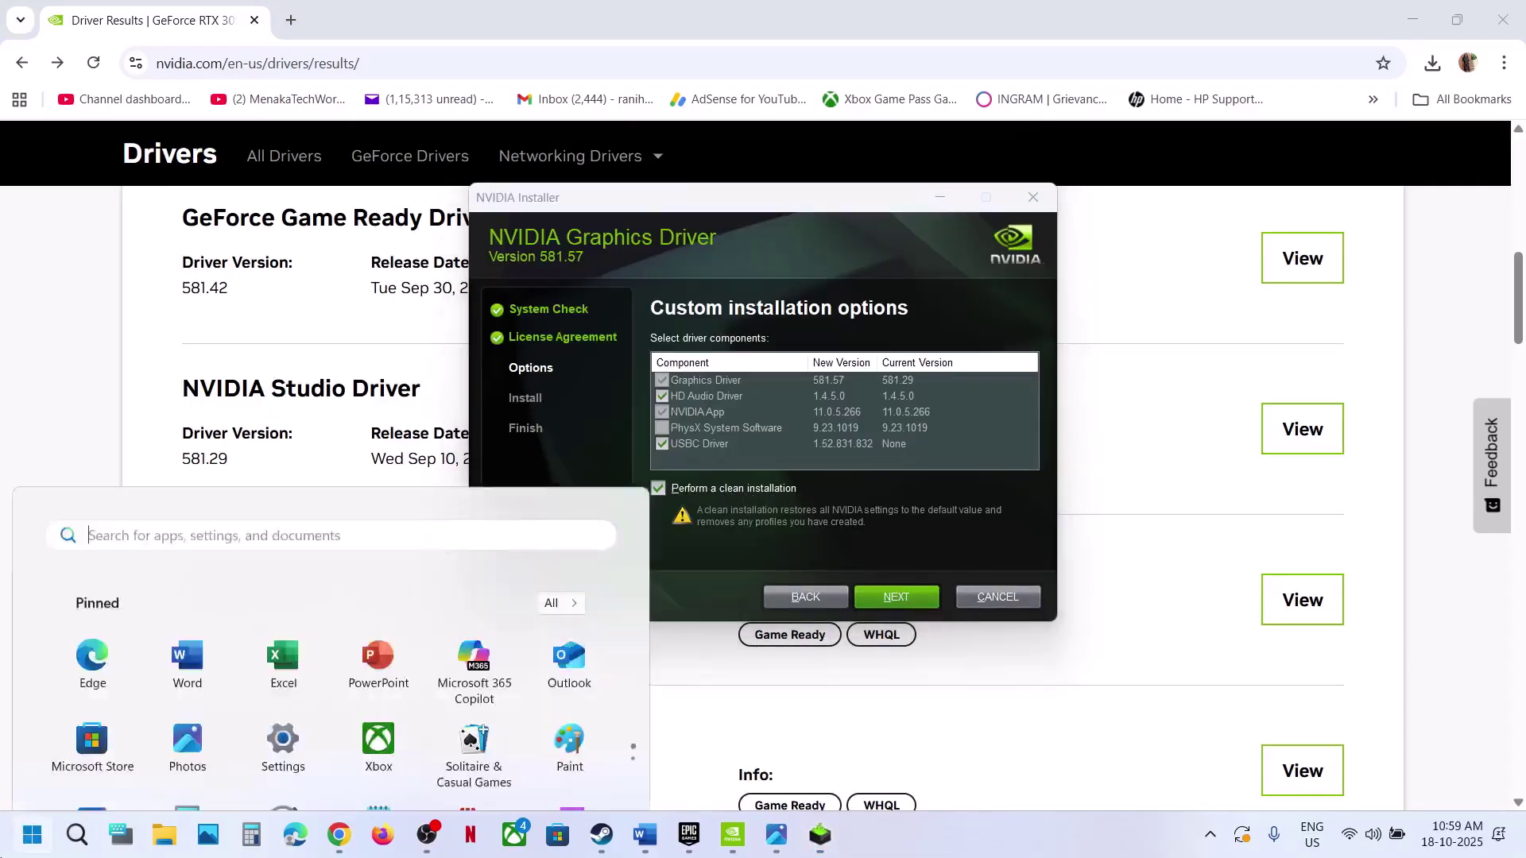
pyautogui.click(578, 770)
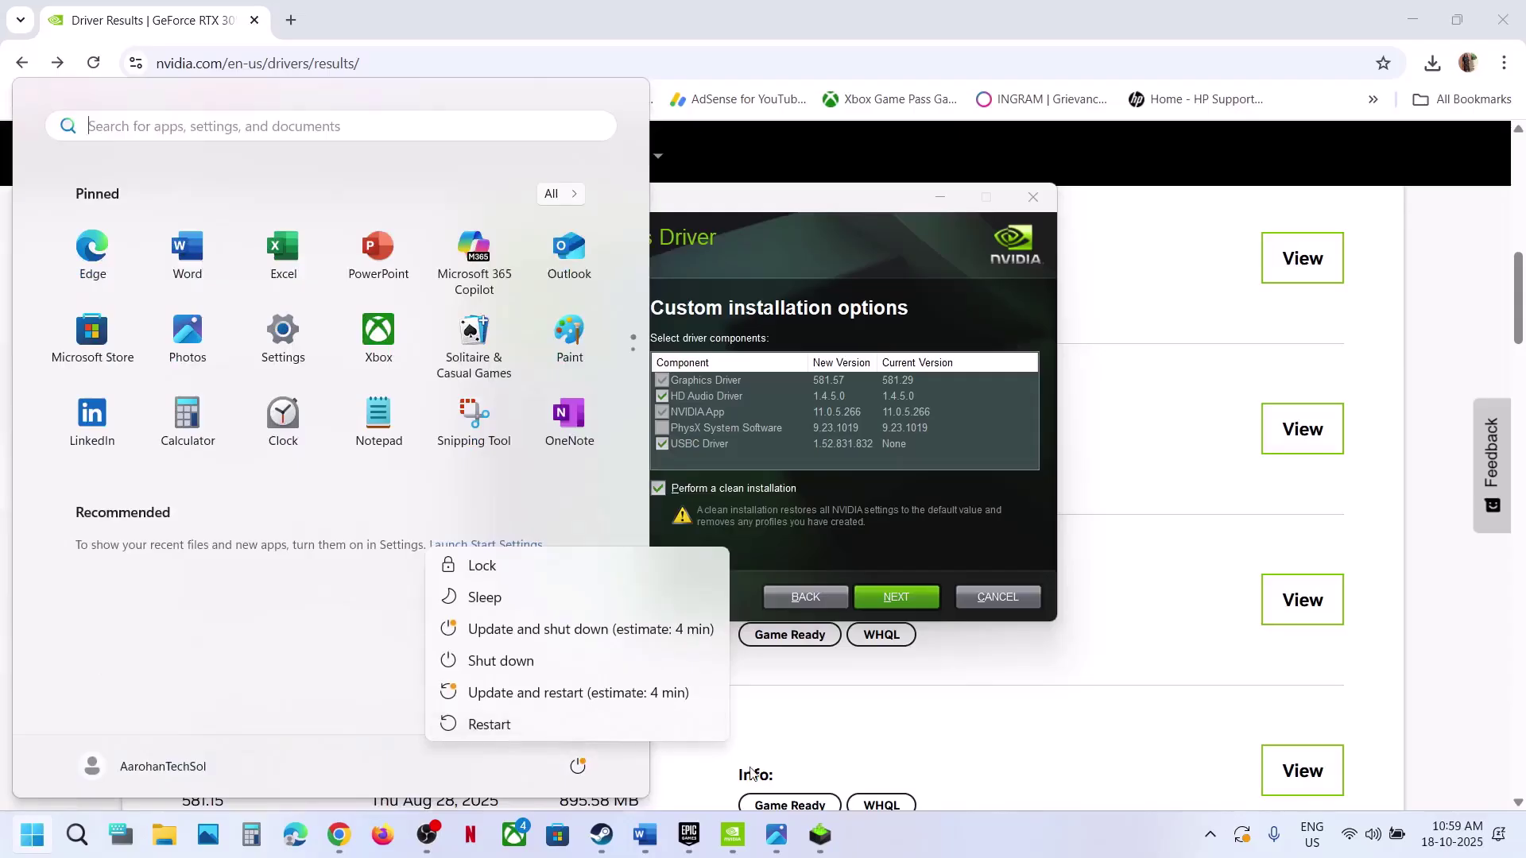
pyautogui.click(602, 835)
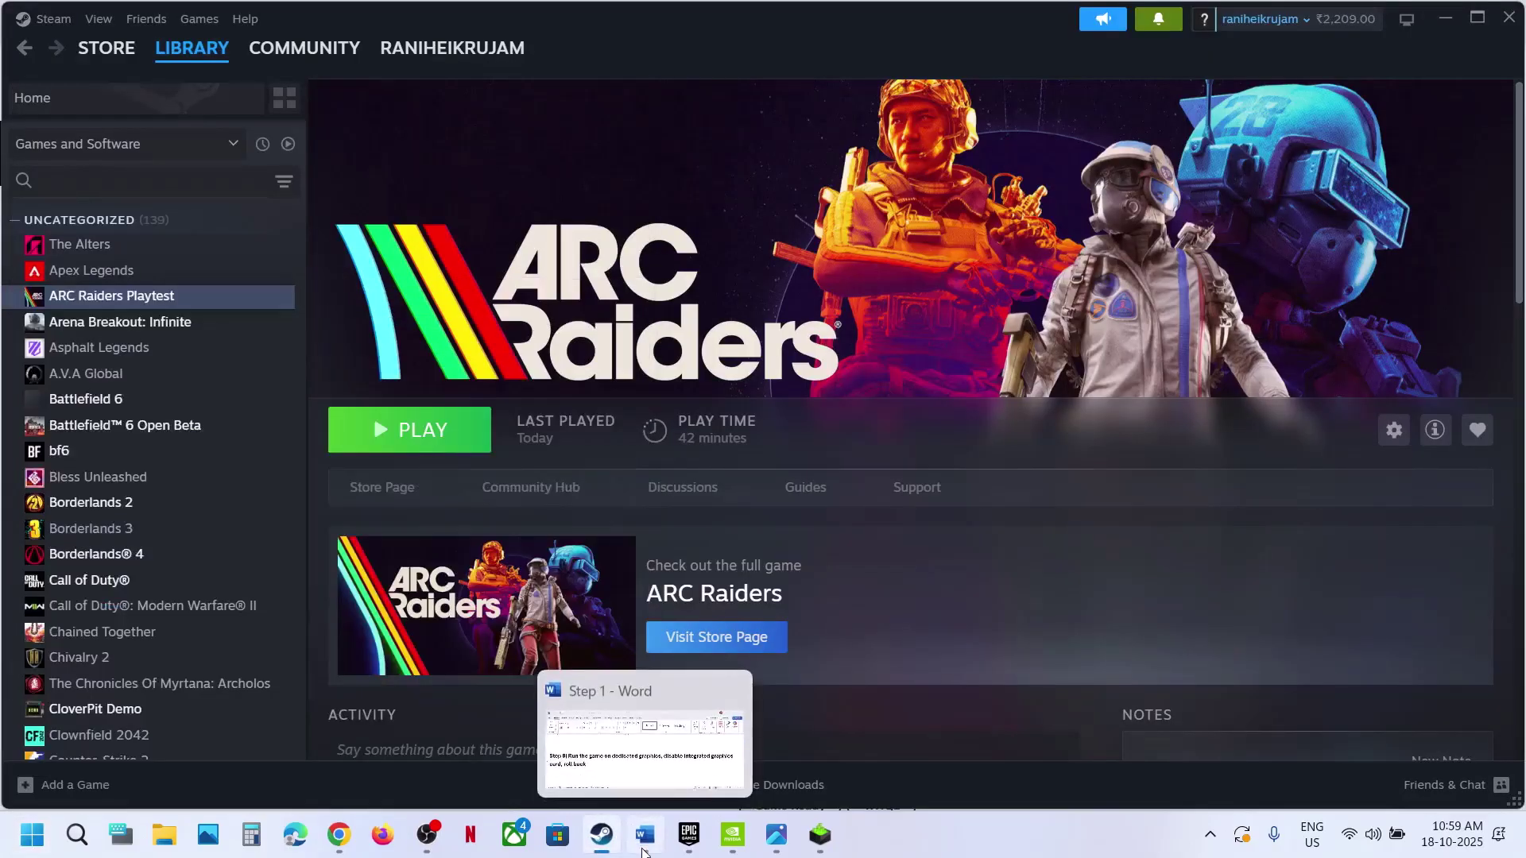
# - Copy the text "Intel Driver & Support Assistant" from Step 10 of the Word document
pyautogui.click(645, 834)
pyautogui.scroll(-3, 518, 525)
pyautogui.scroll(1, 518, 525)
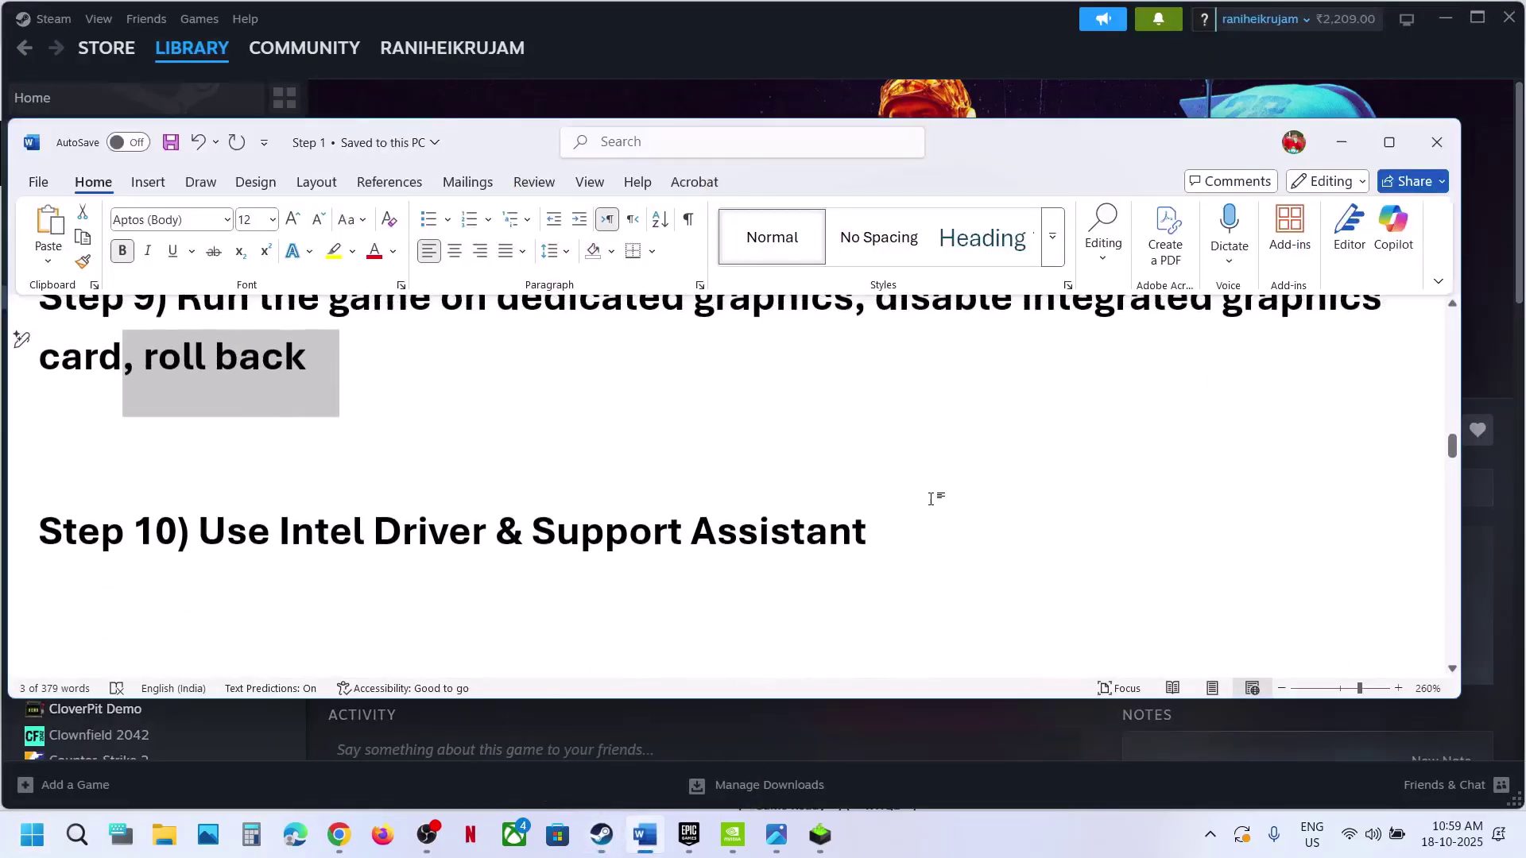
pyautogui.moveTo(904, 524); pyautogui.dragTo(279, 531)
pyautogui.hotkey('ctrl', 'c')
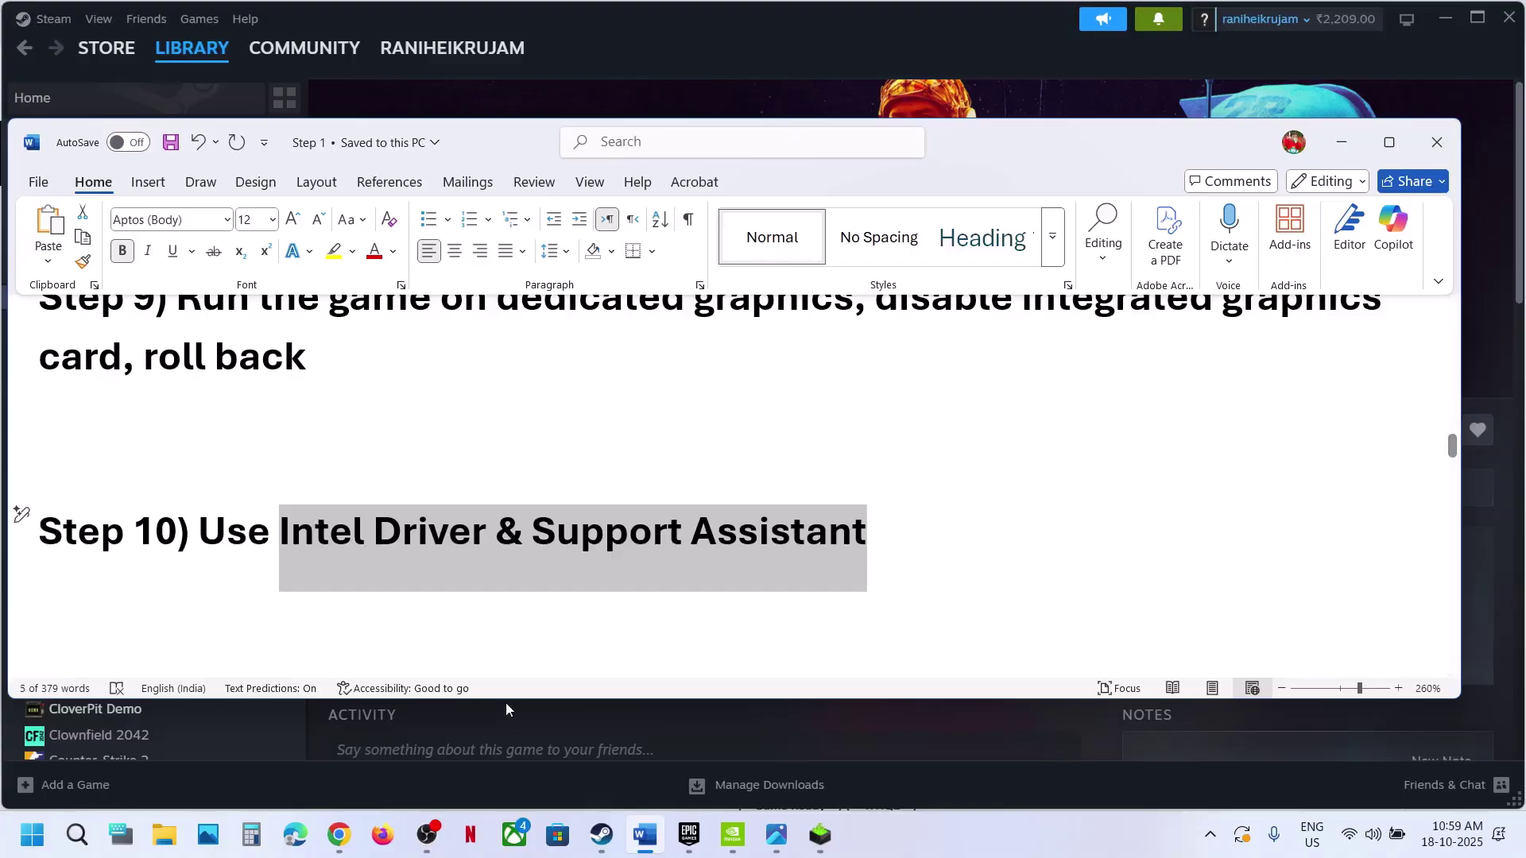
# - Search Google for "Intel Driver & Support Assistant" in a new Chrome tab and open Intel's download page
pyautogui.click(338, 834)
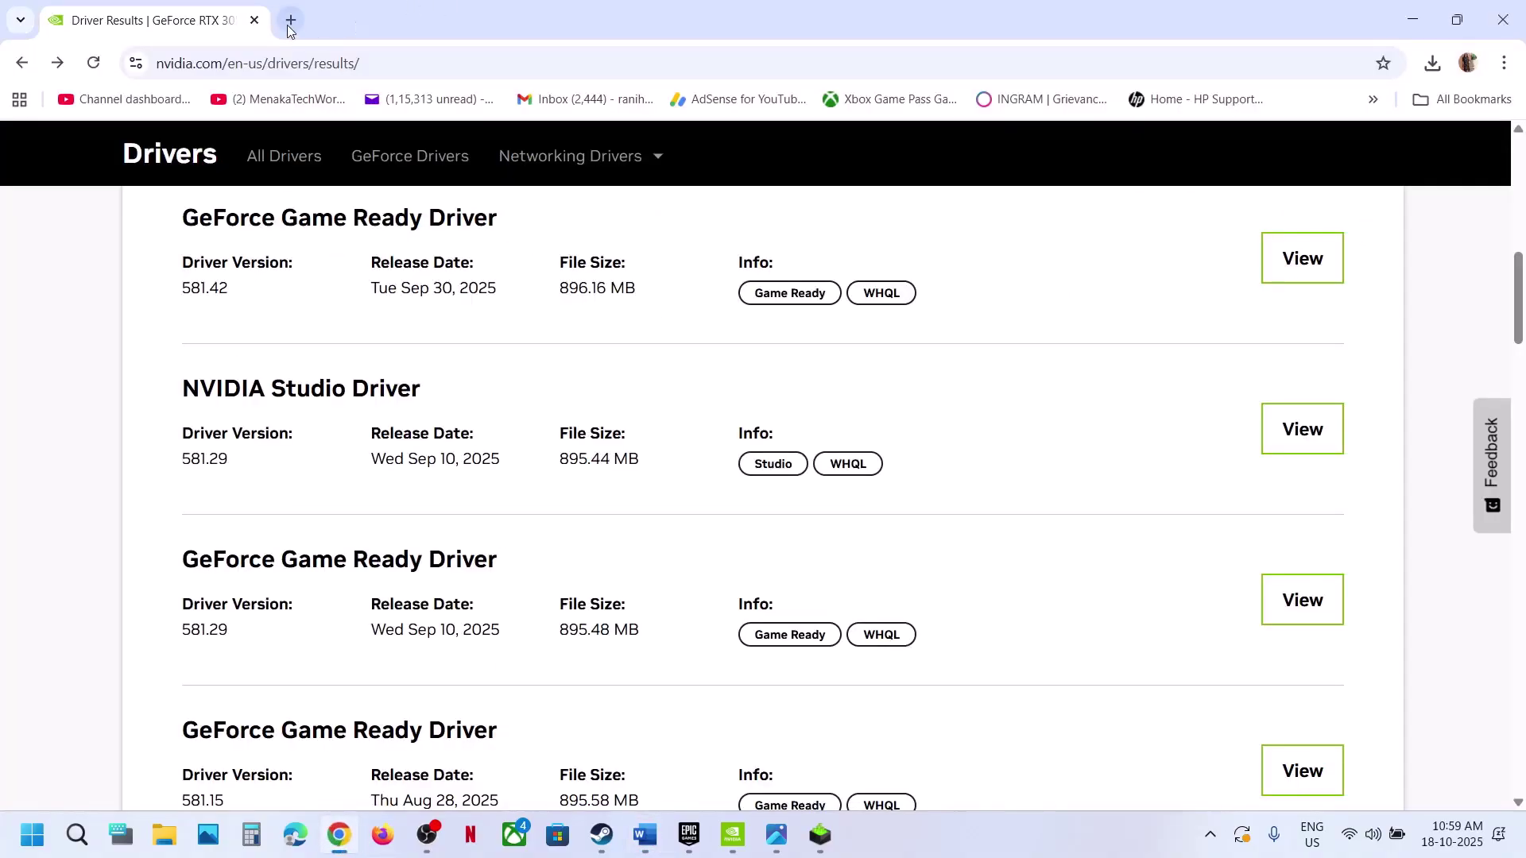
pyautogui.click(290, 20)
pyautogui.hotkey('ctrl', 'v')
pyautogui.press('Return')
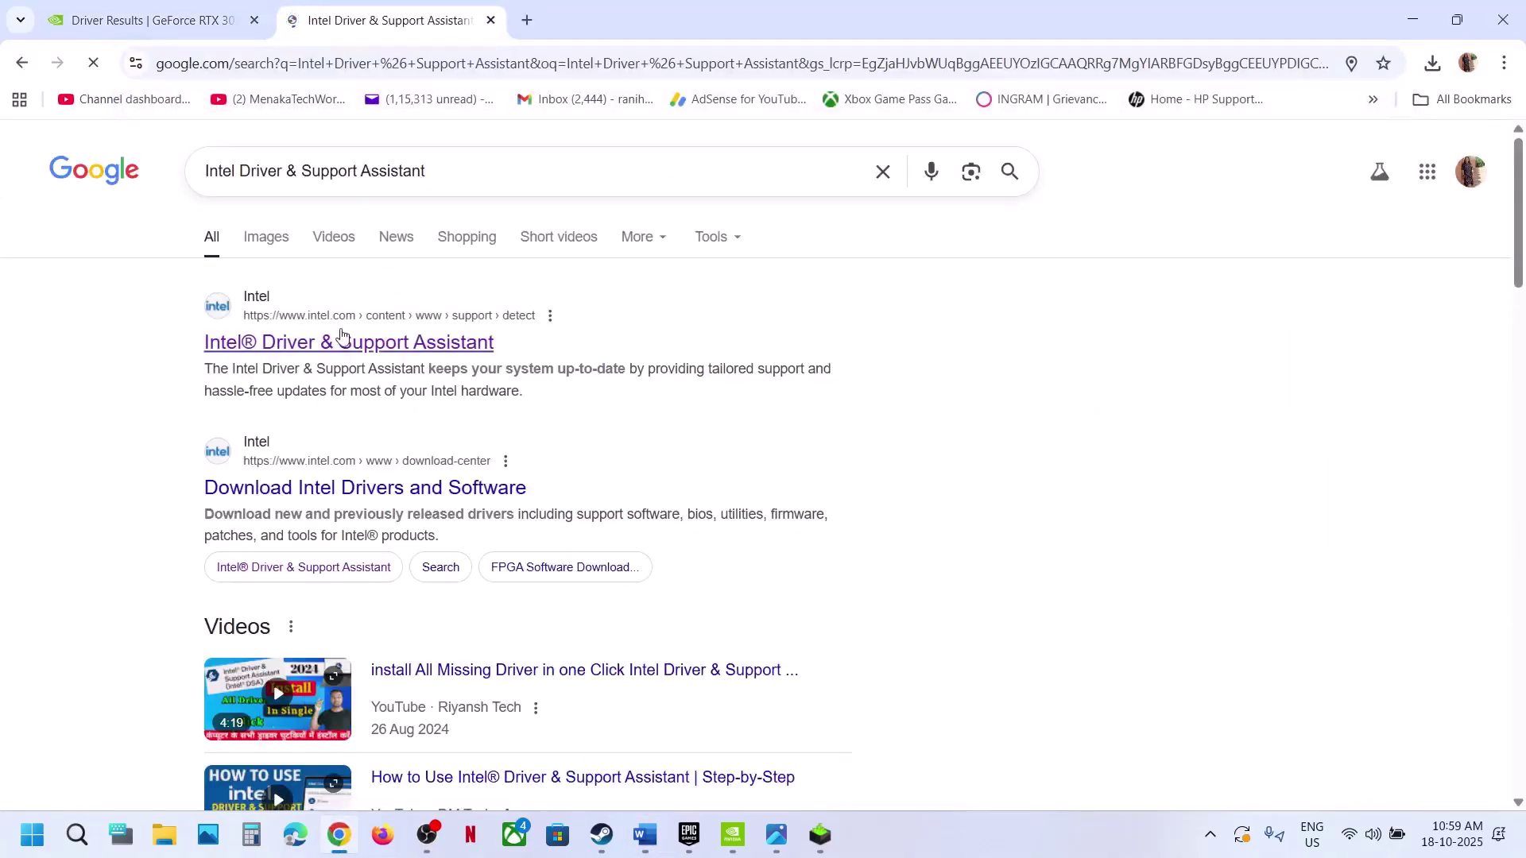
pyautogui.click(341, 340)
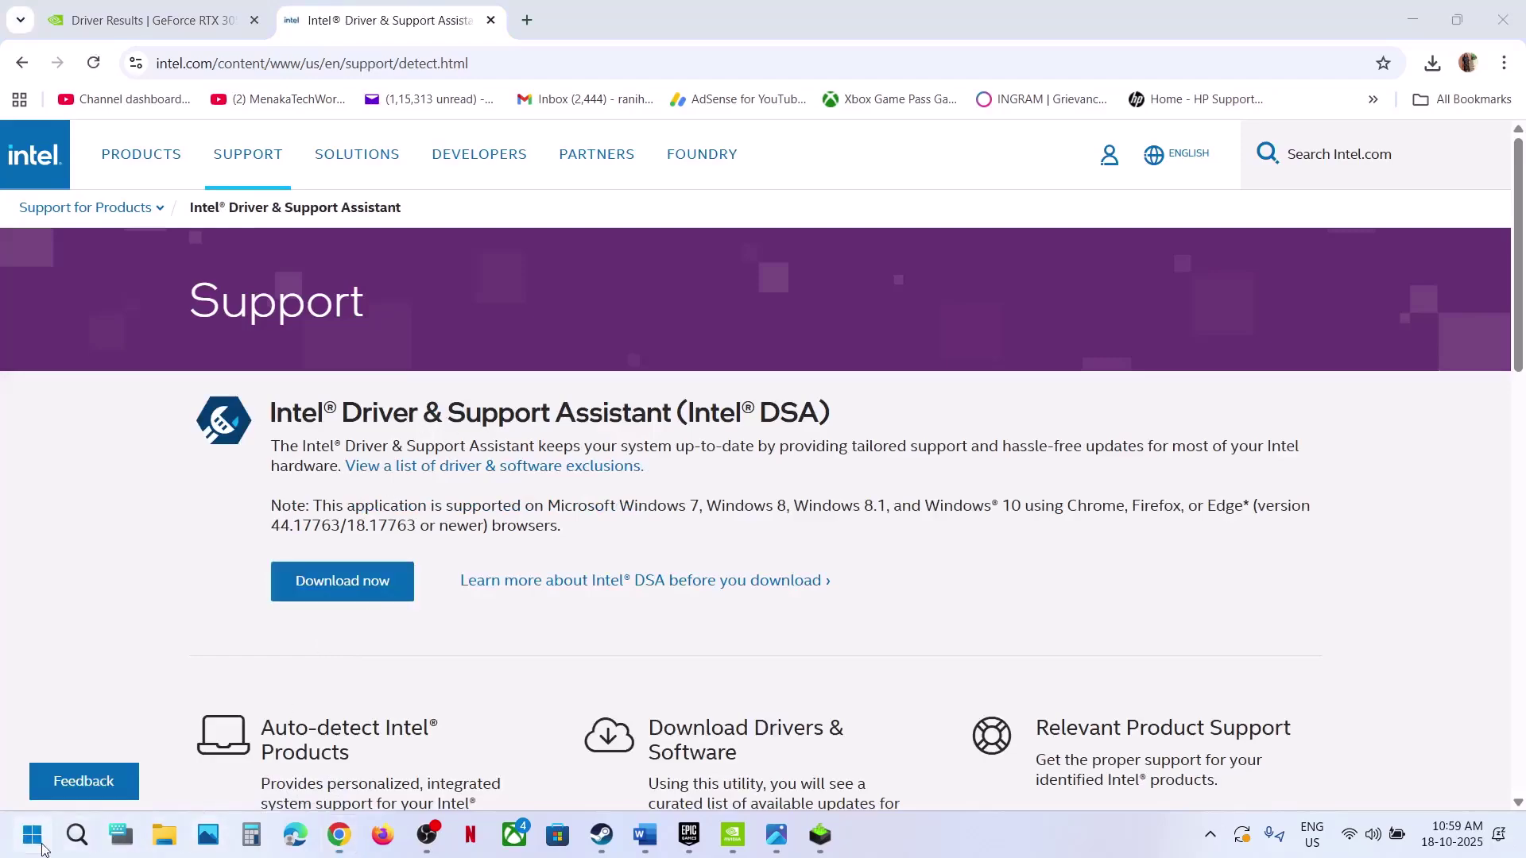
# - Launch the installed Intel Driver & Support Assistant app from Windows search to scan the system
pyautogui.click(32, 835)
pyautogui.hotkey('ctrl', 'v')
pyautogui.click(153, 276)
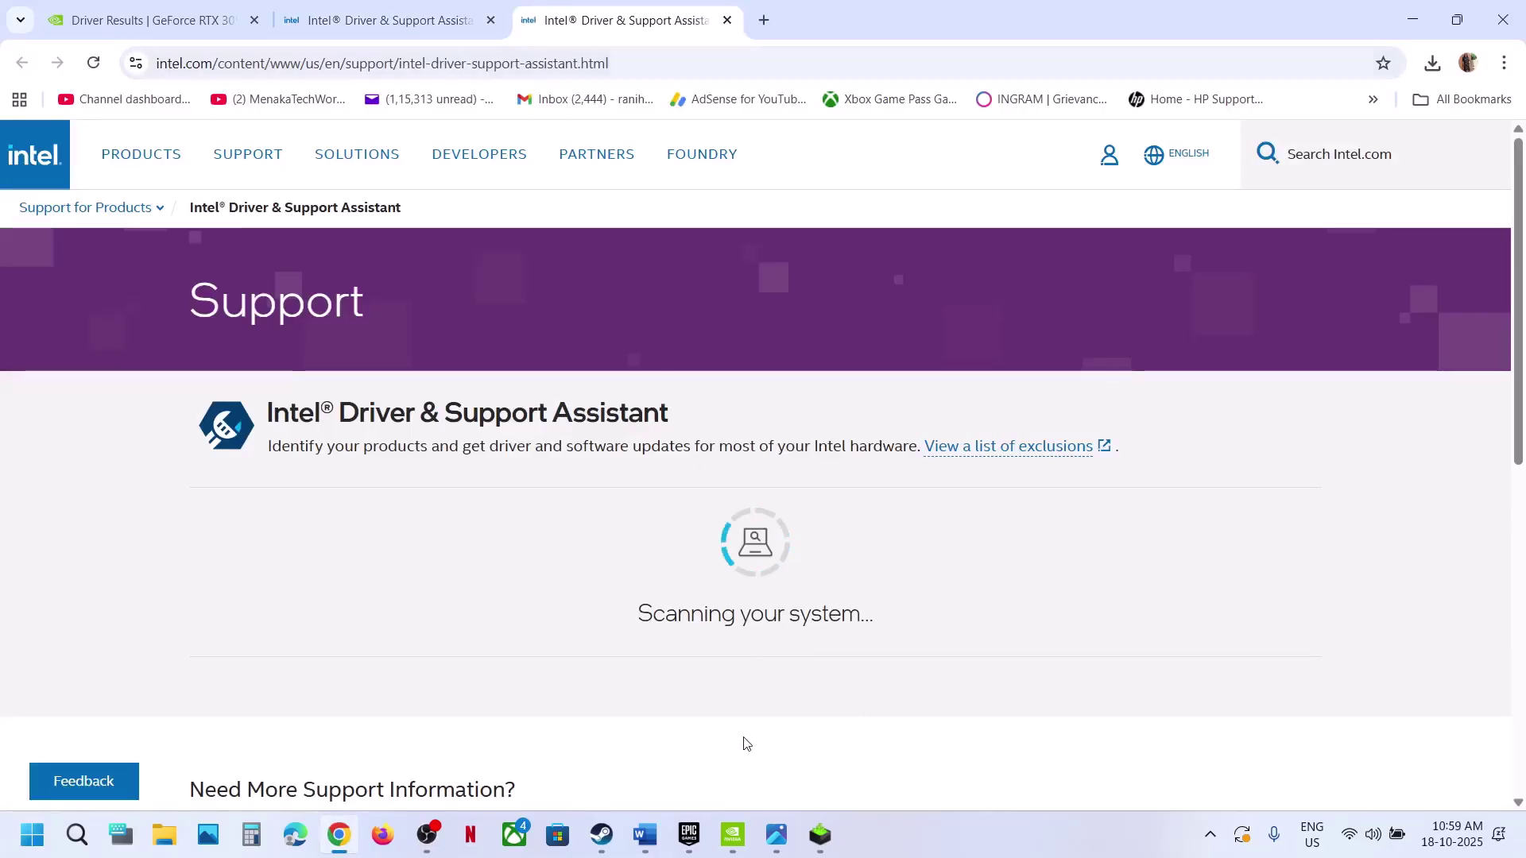
# - Return to the Word document and read Step 11 about launching and optimizing the game from the NVIDIA App
pyautogui.click(602, 836)
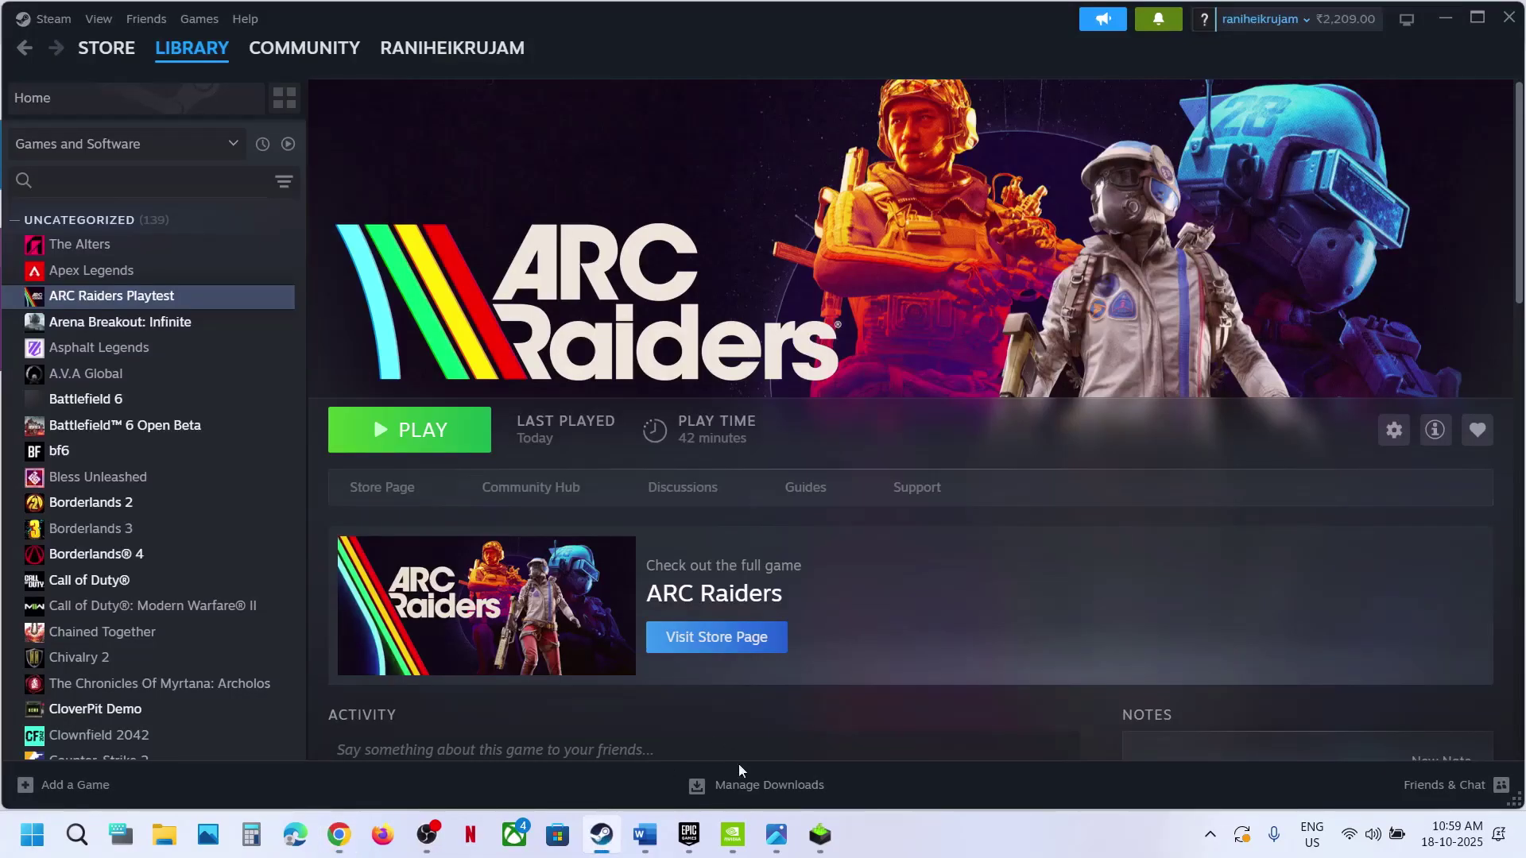
pyautogui.click(645, 835)
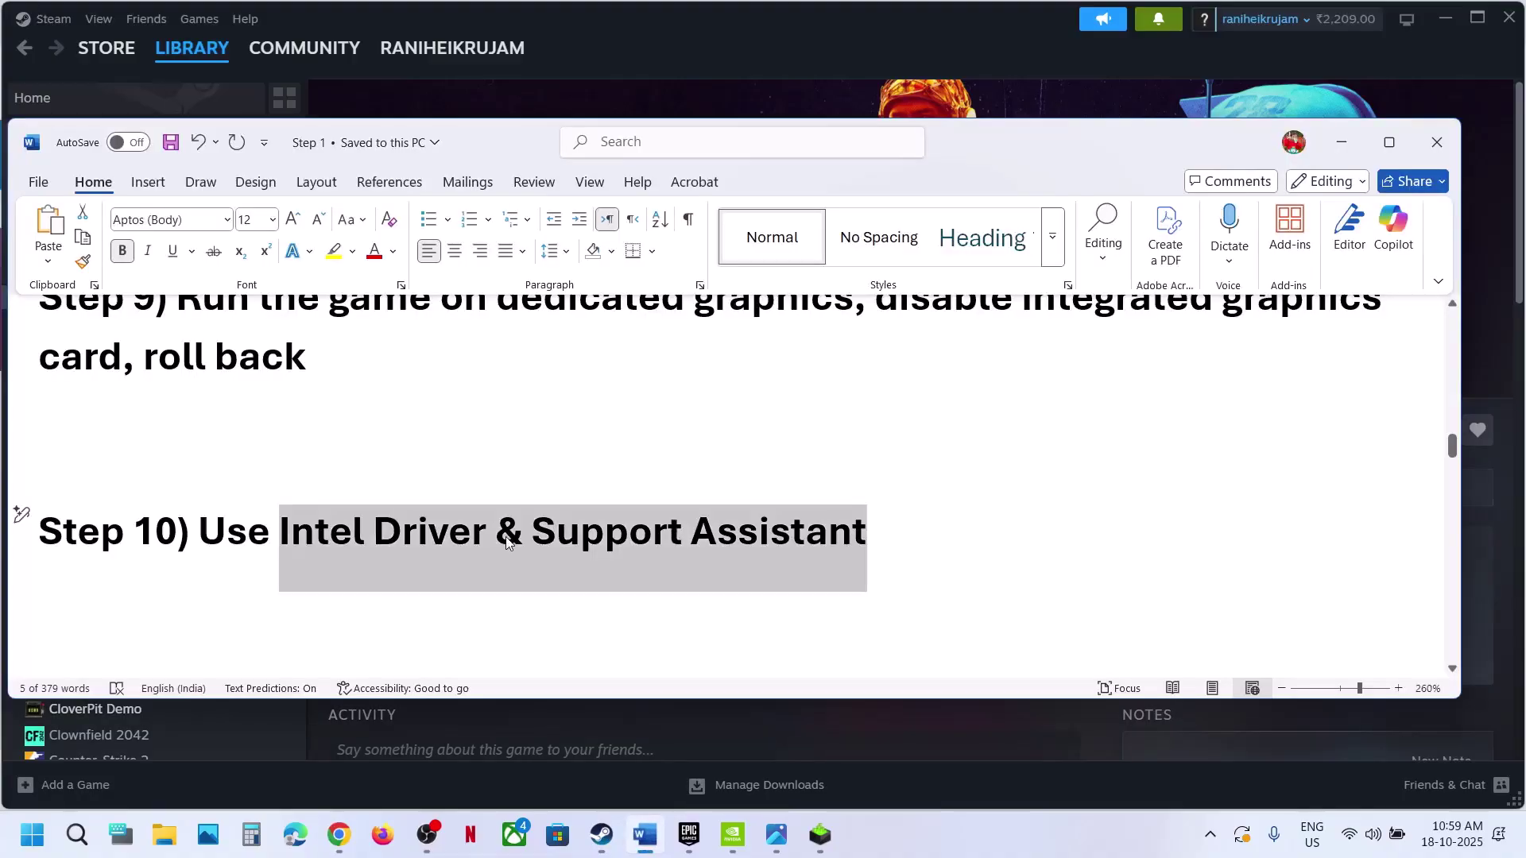
pyautogui.scroll(-3, 507, 541)
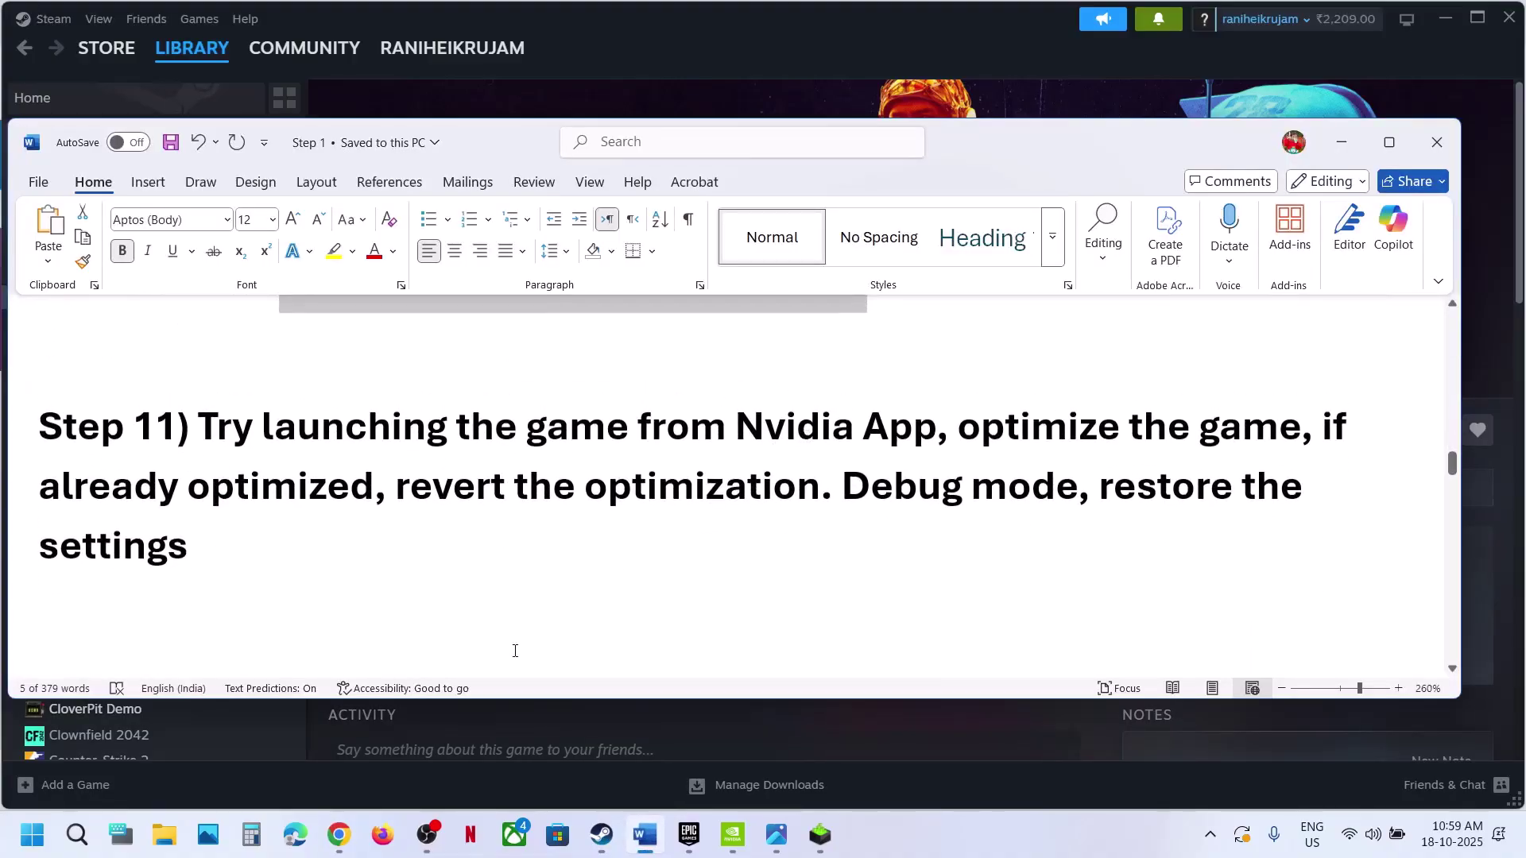
# - Launch the NVIDIA App and open the graphics program settings for ARC Raiders from its library
pyautogui.click(30, 844)
pyautogui.write('nvi')
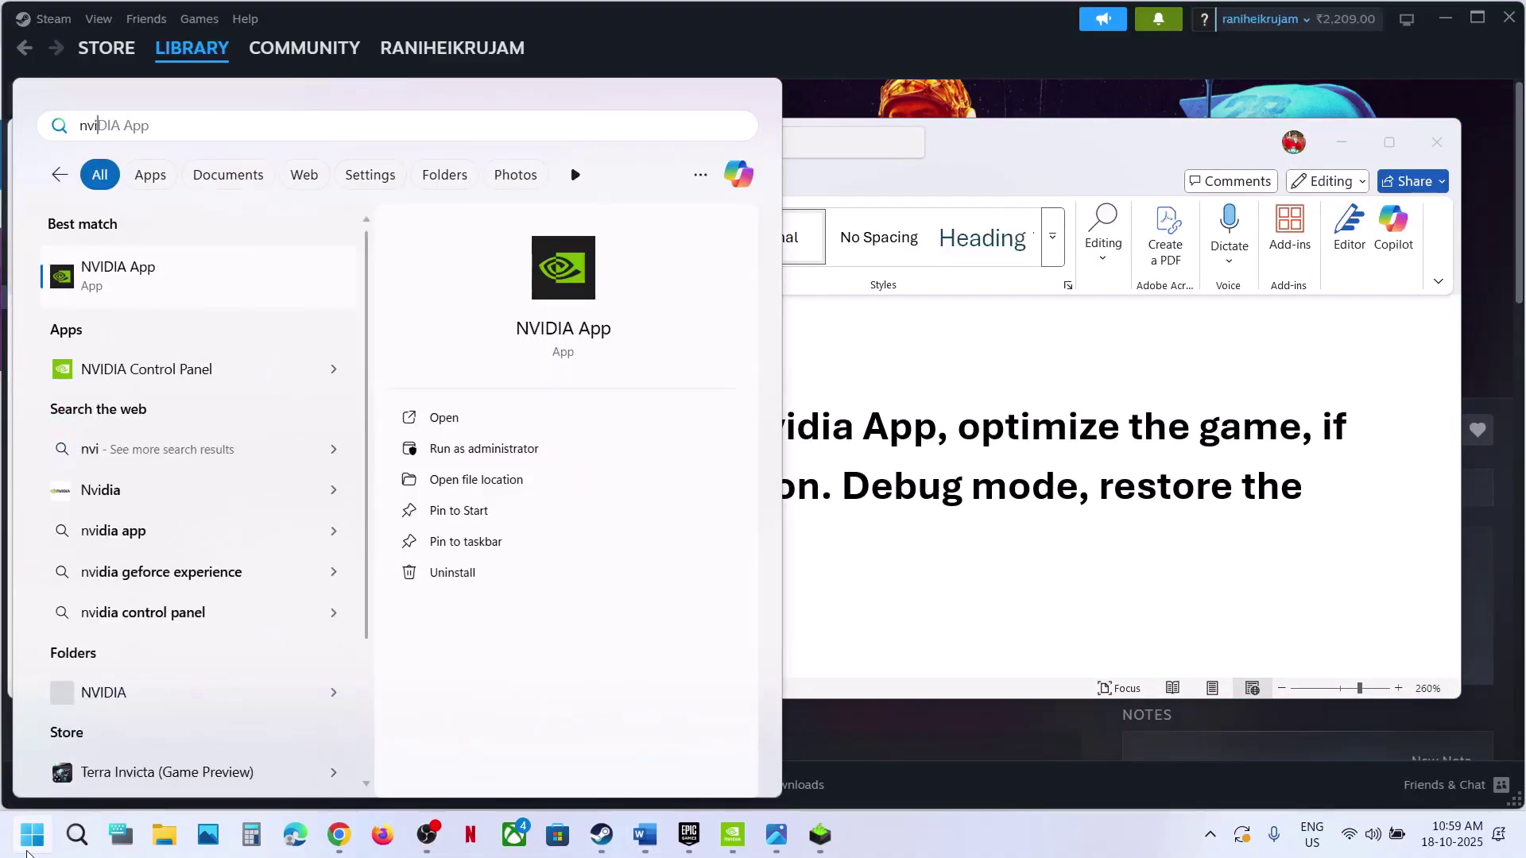
pyautogui.press('Return')
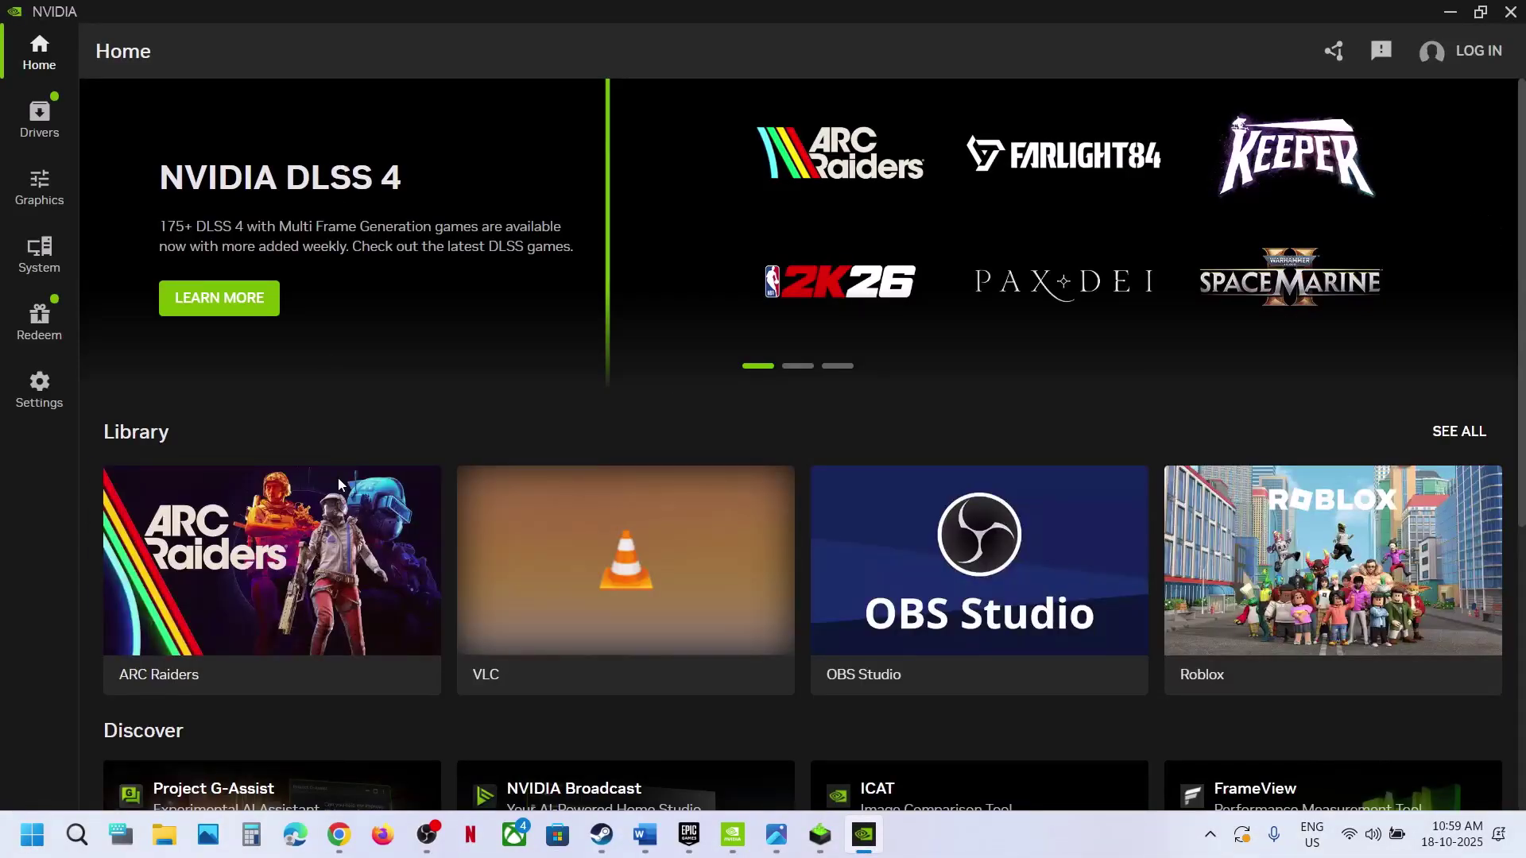
pyautogui.moveTo(337, 477)
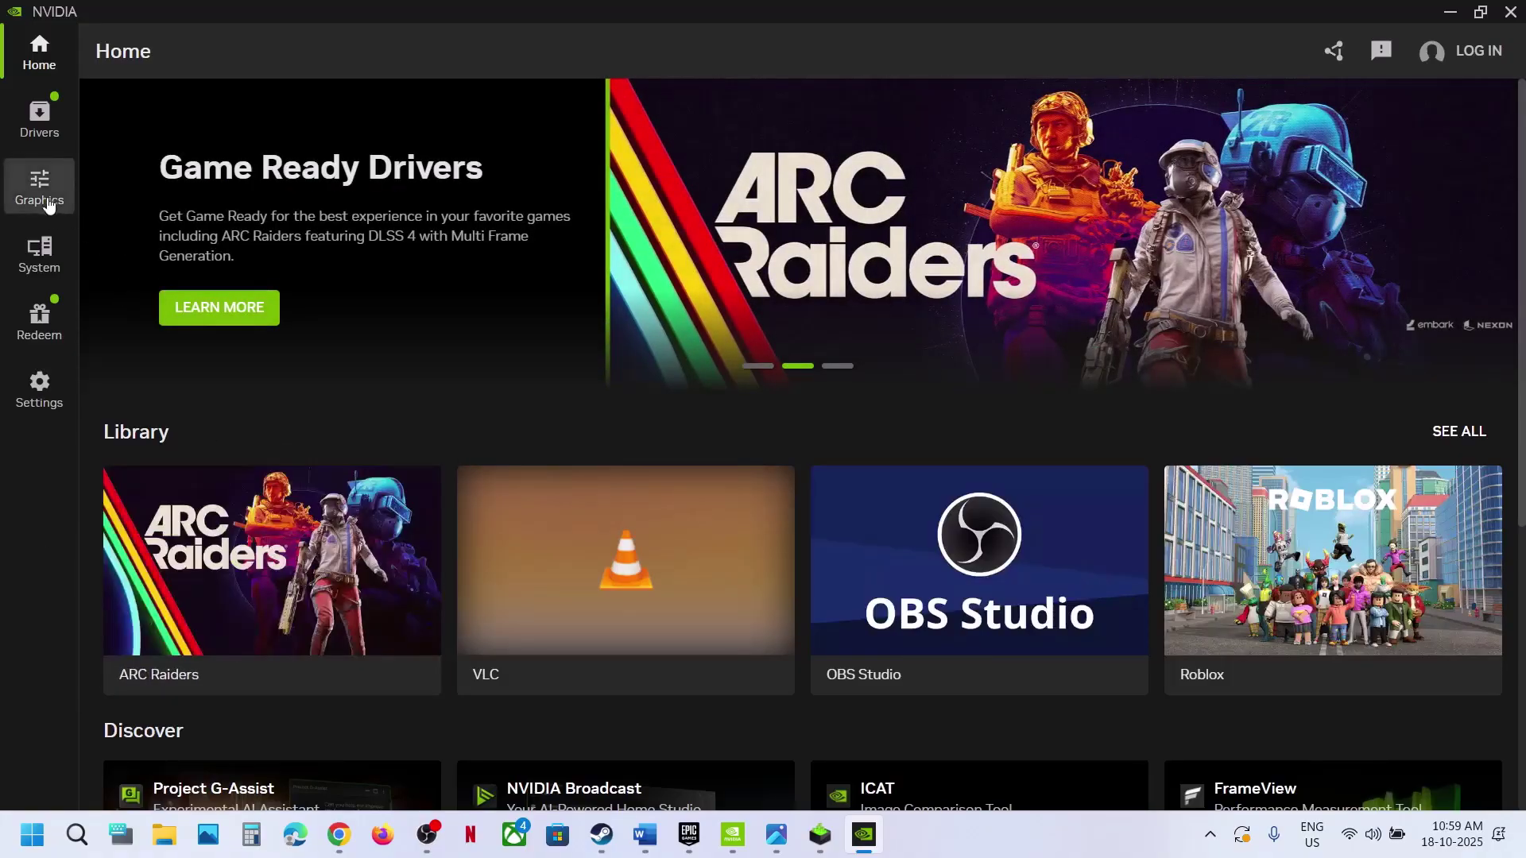
pyautogui.moveTo(279, 534)
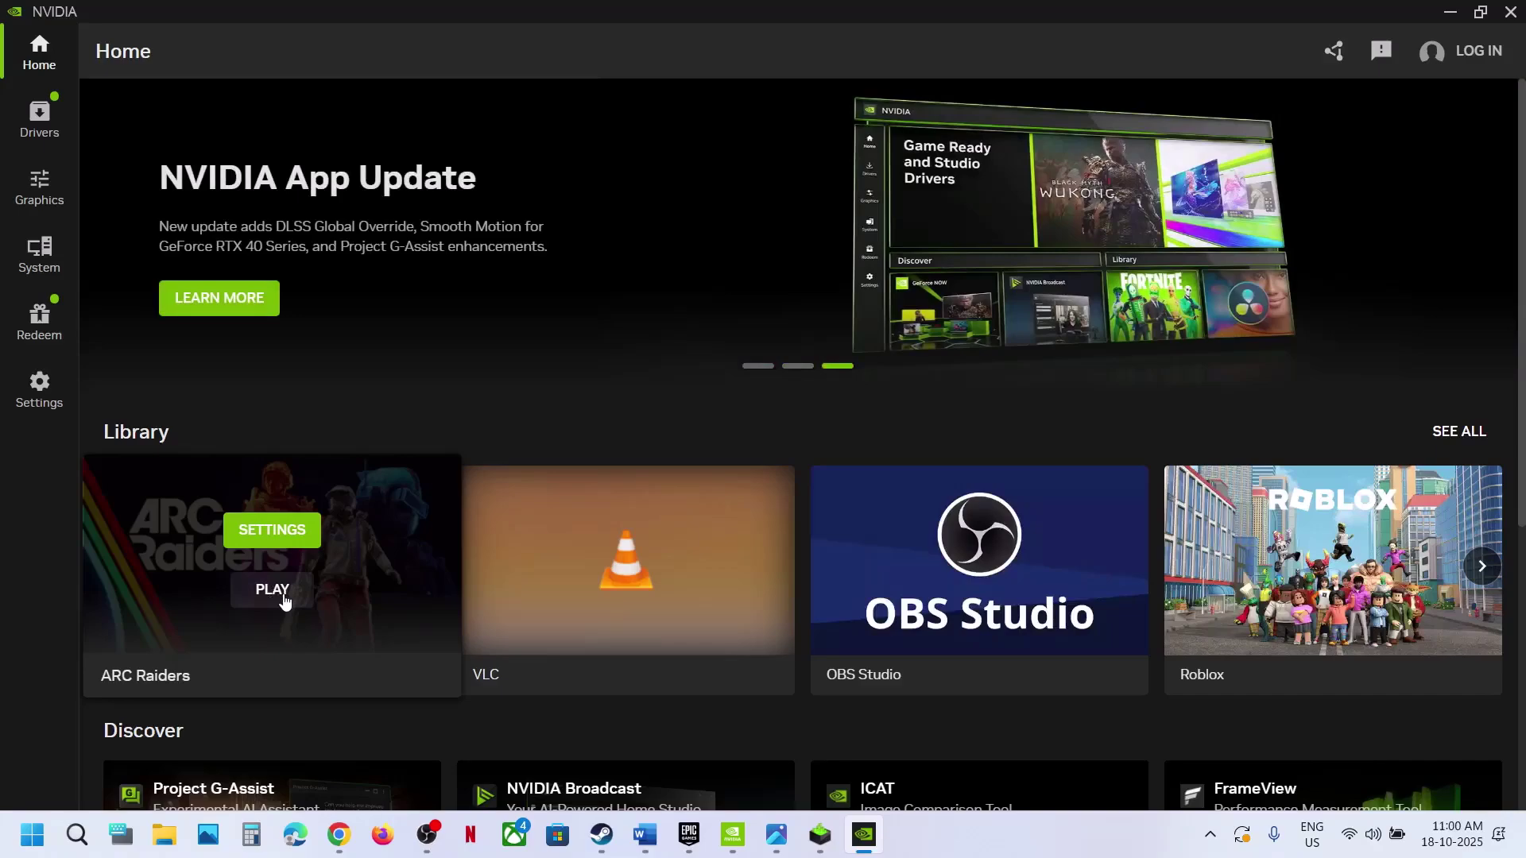
pyautogui.click(272, 531)
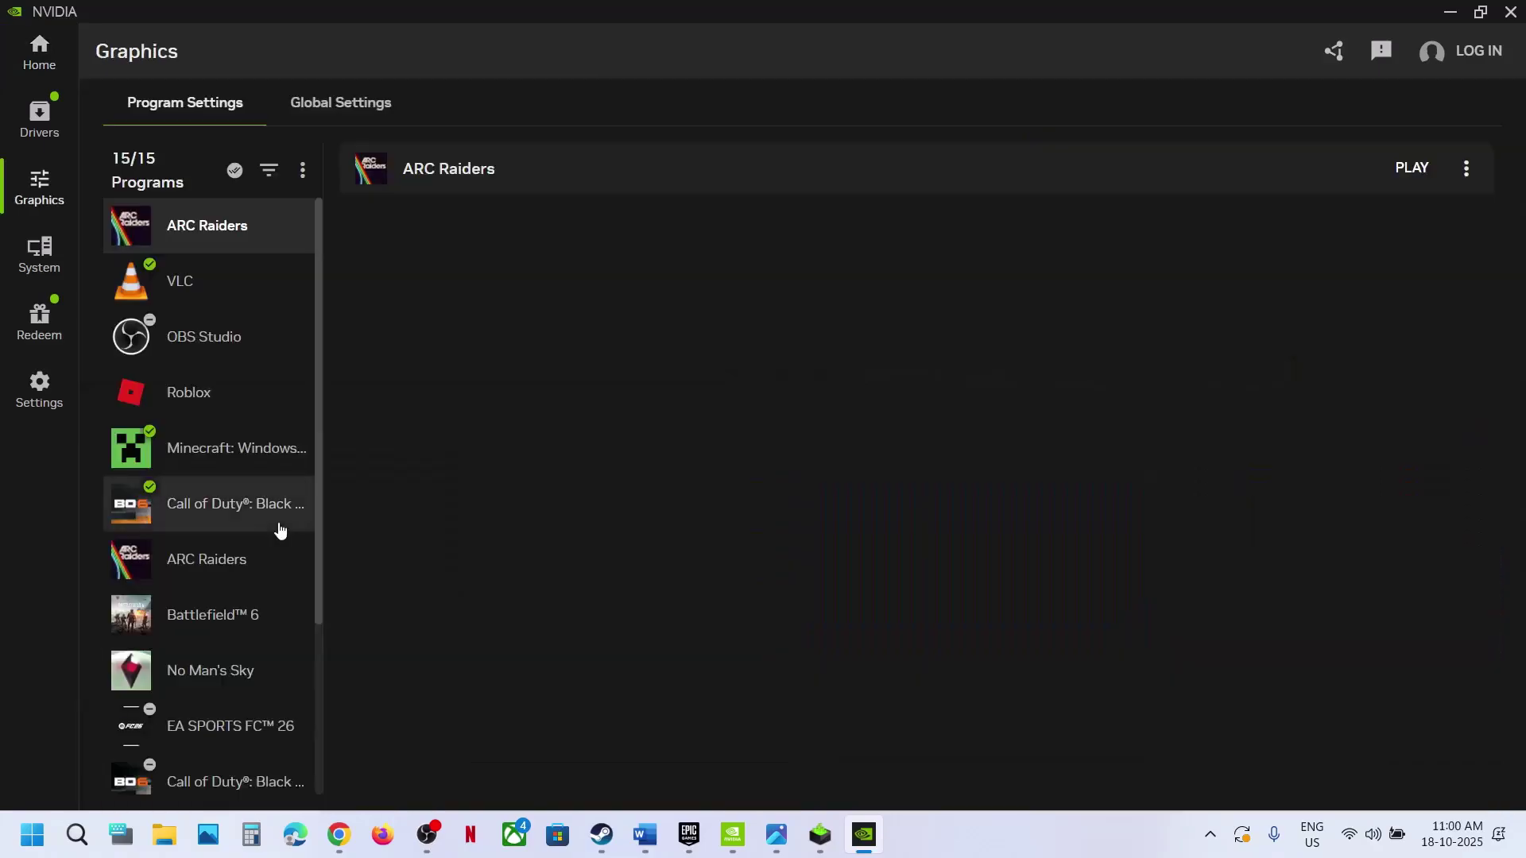
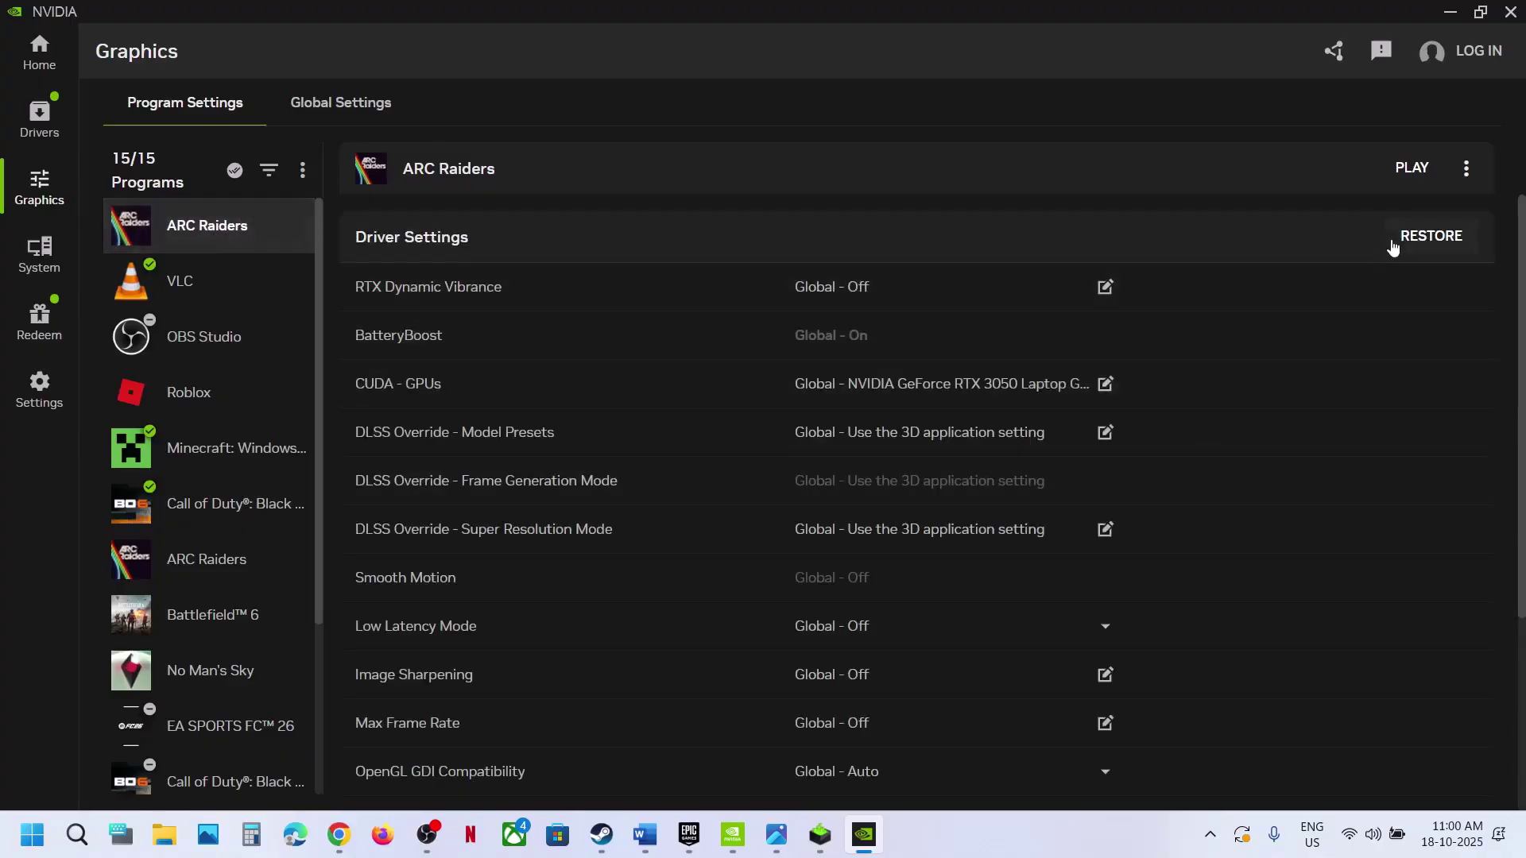
# - Optimize VLC's plugged-in settings in the graphics program settings and revert the optimization
pyautogui.click(250, 292)
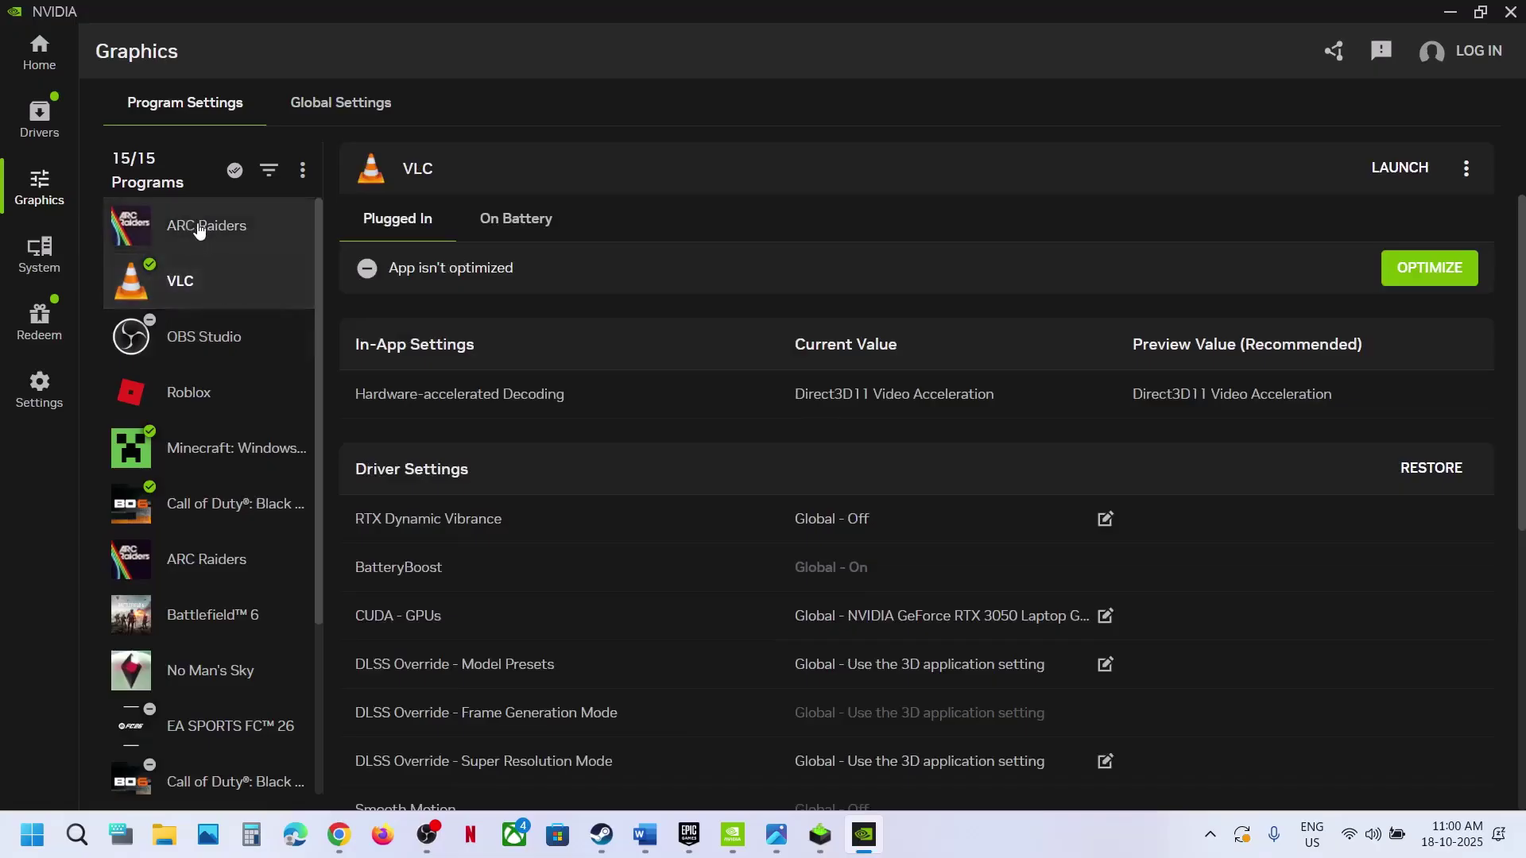
pyautogui.click(1418, 273)
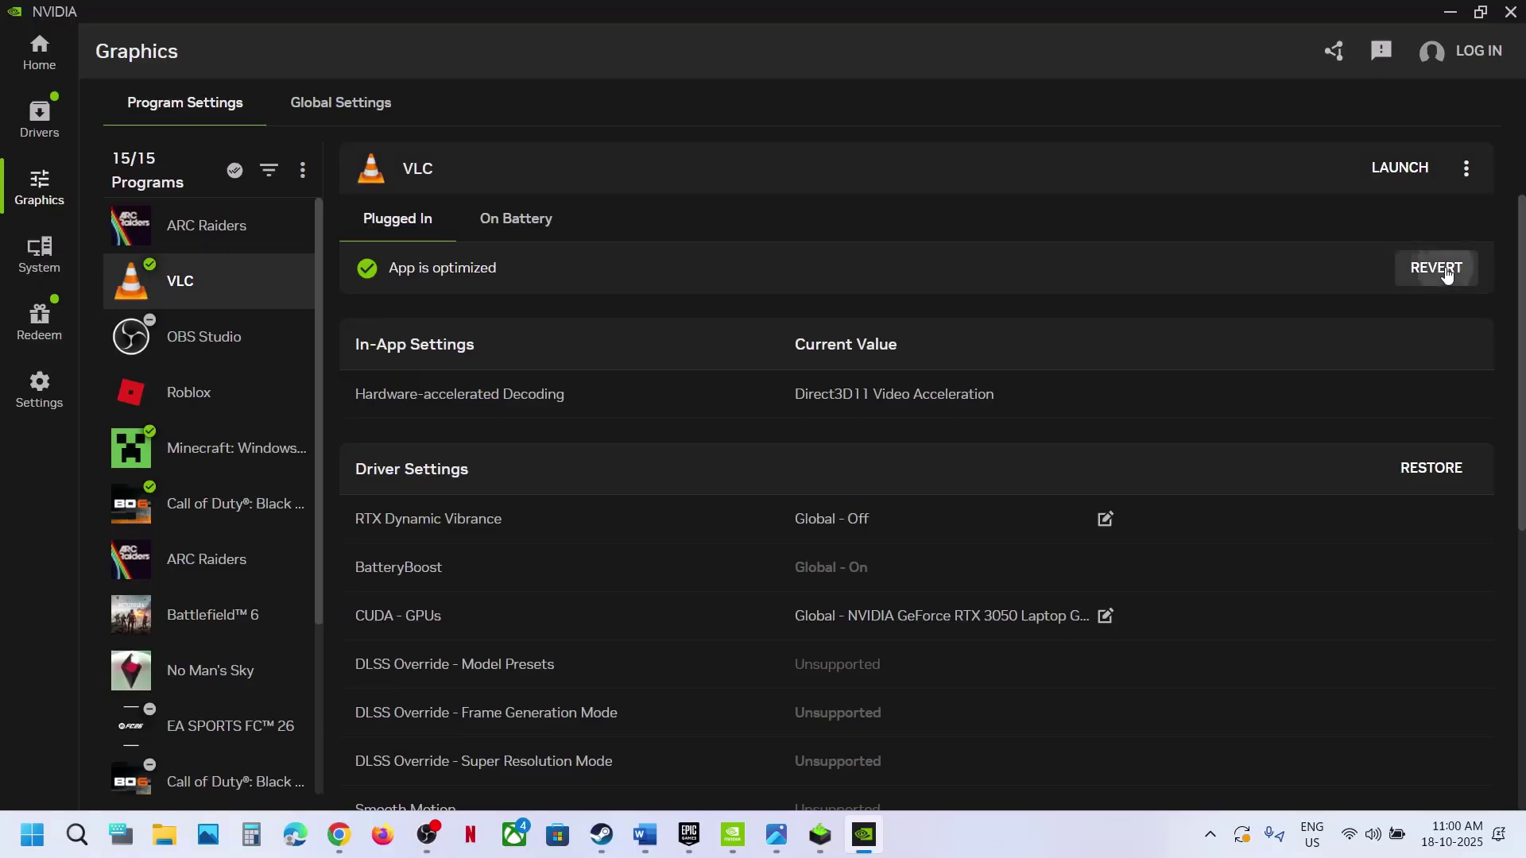
pyautogui.click(1447, 276)
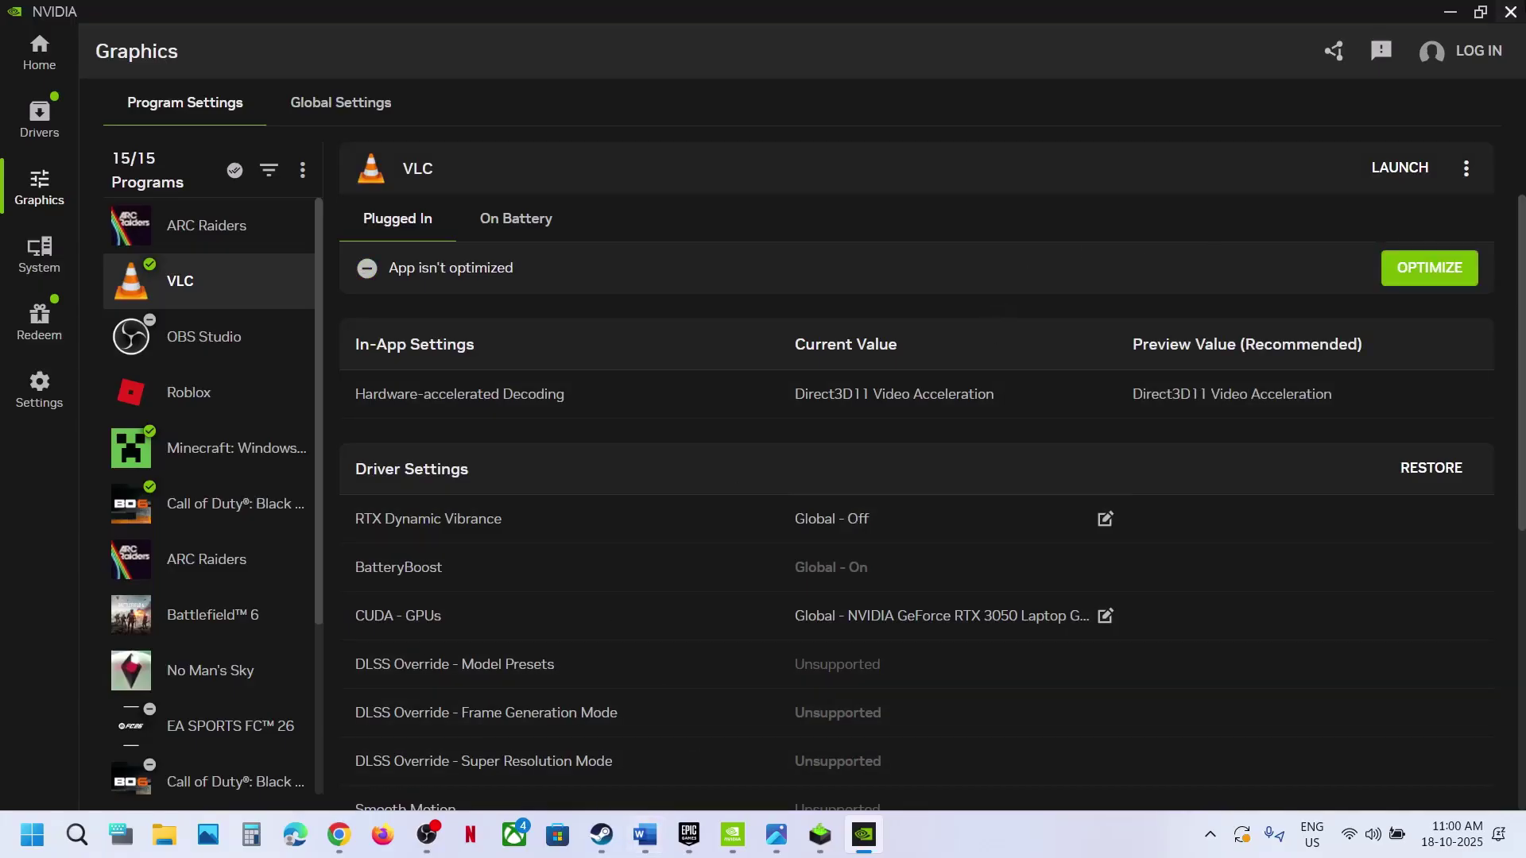
# - Close the NVIDIA App and open the NVIDIA Control Panel from the desktop
pyautogui.click(1513, 13)
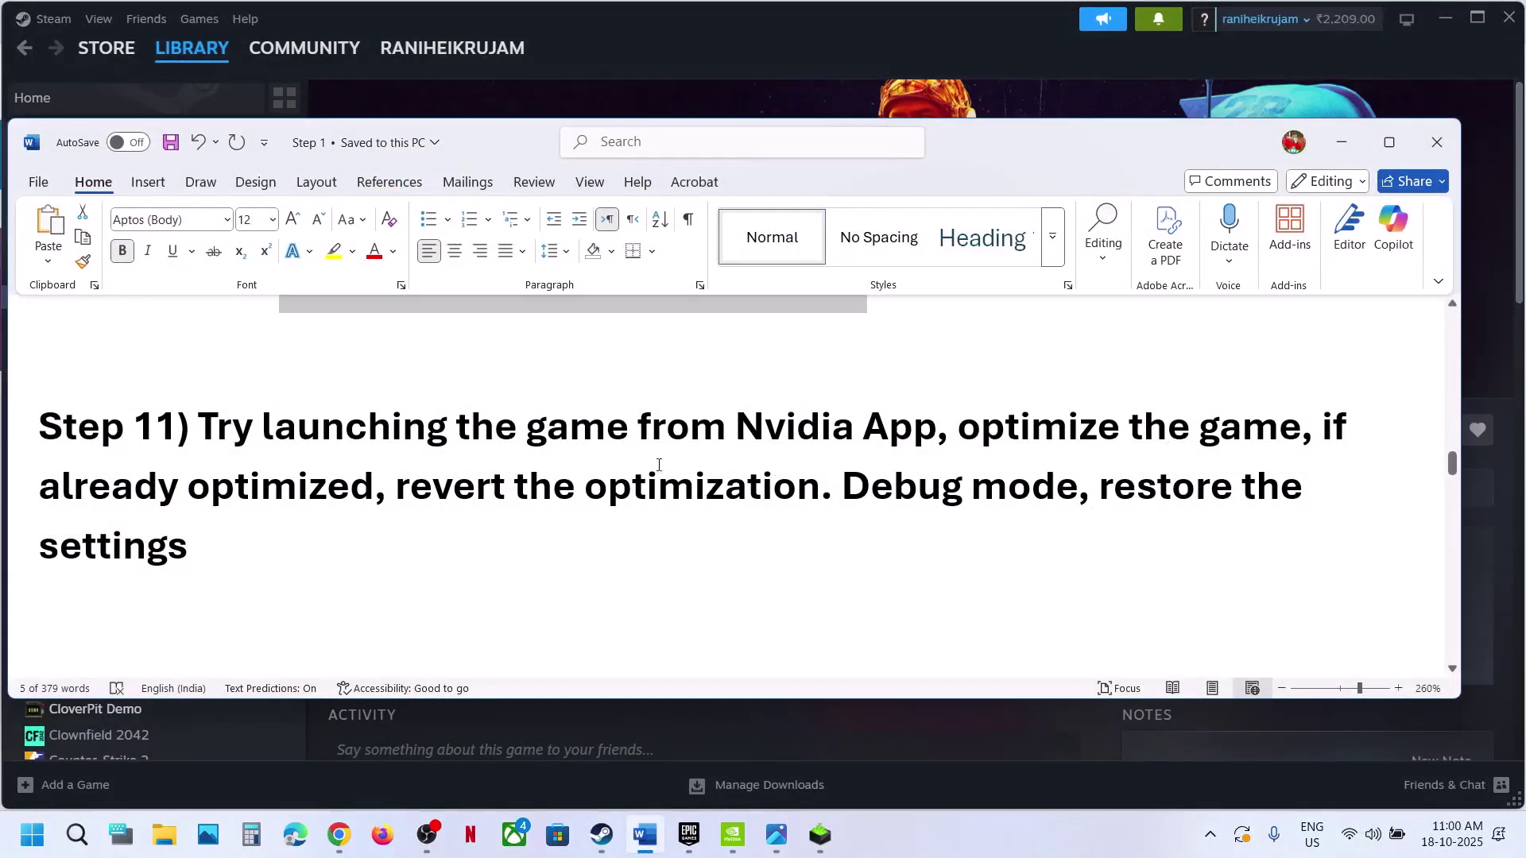
pyautogui.press('super+d')
pyautogui.rightClick(846, 497)
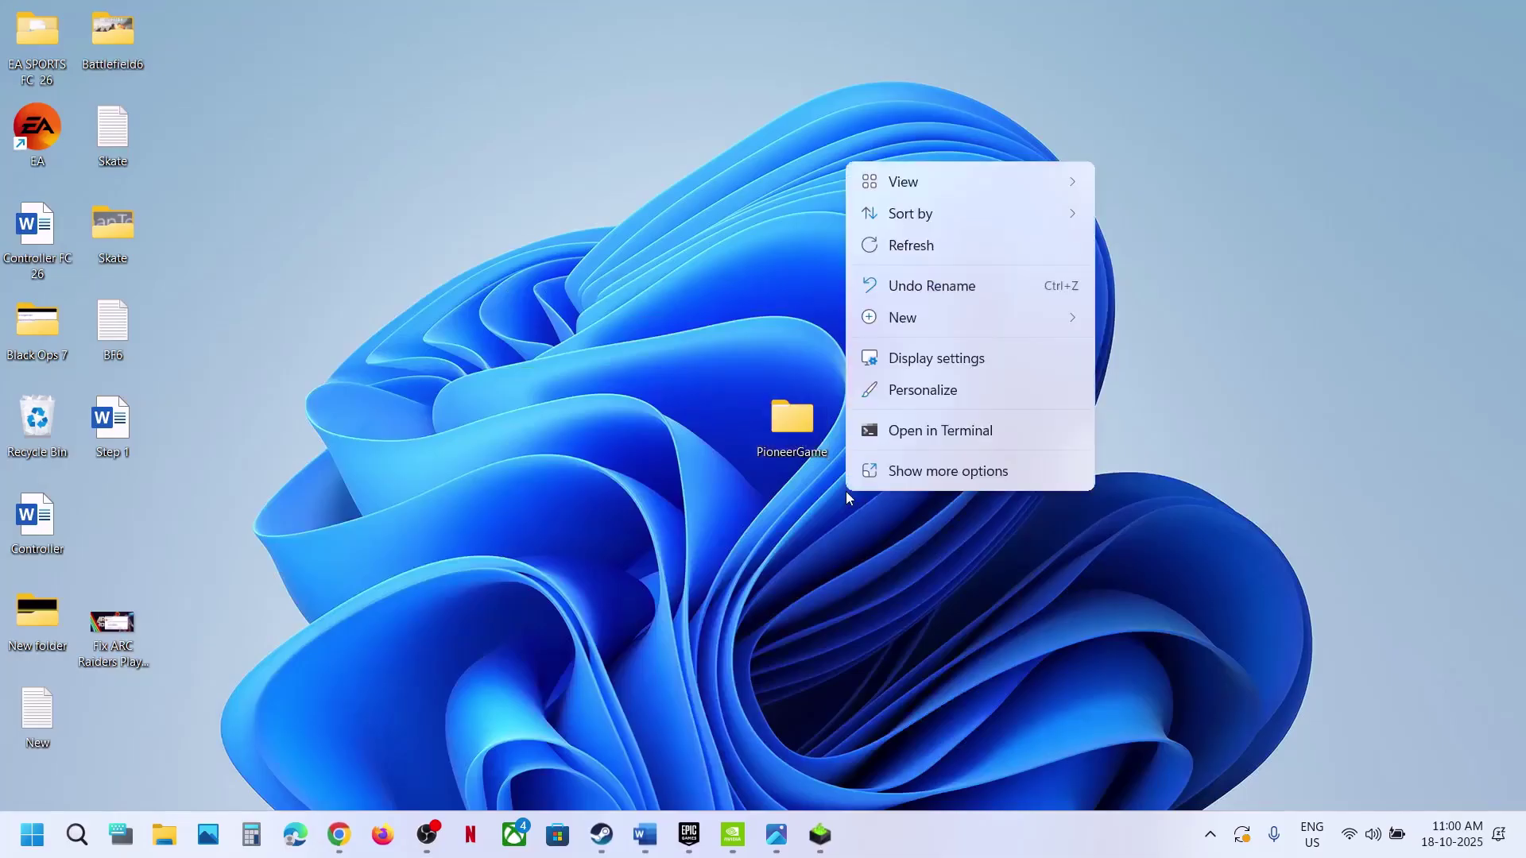
pyautogui.click(933, 473)
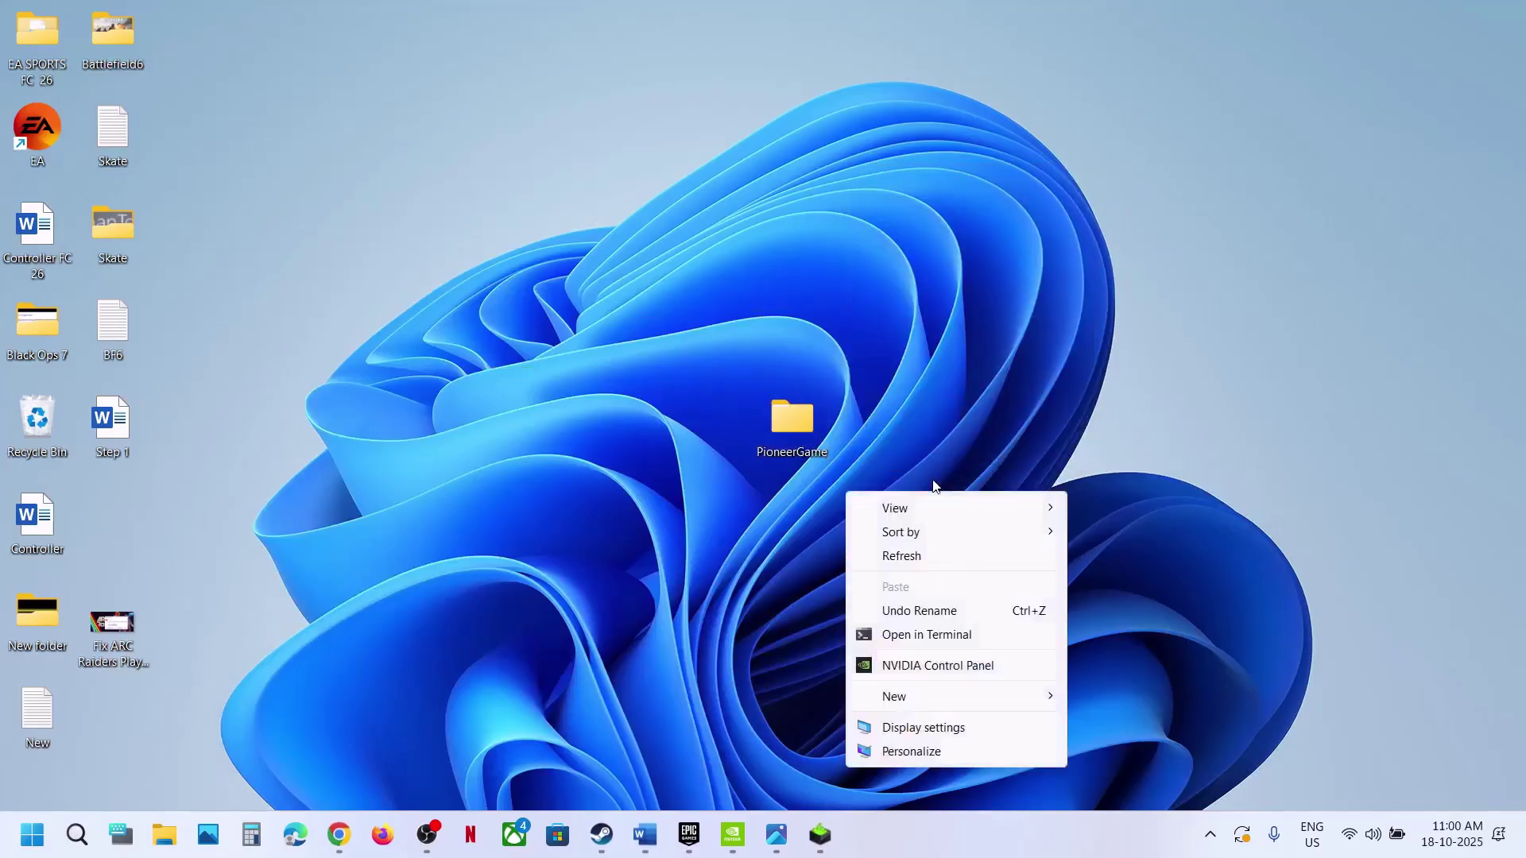
pyautogui.click(940, 665)
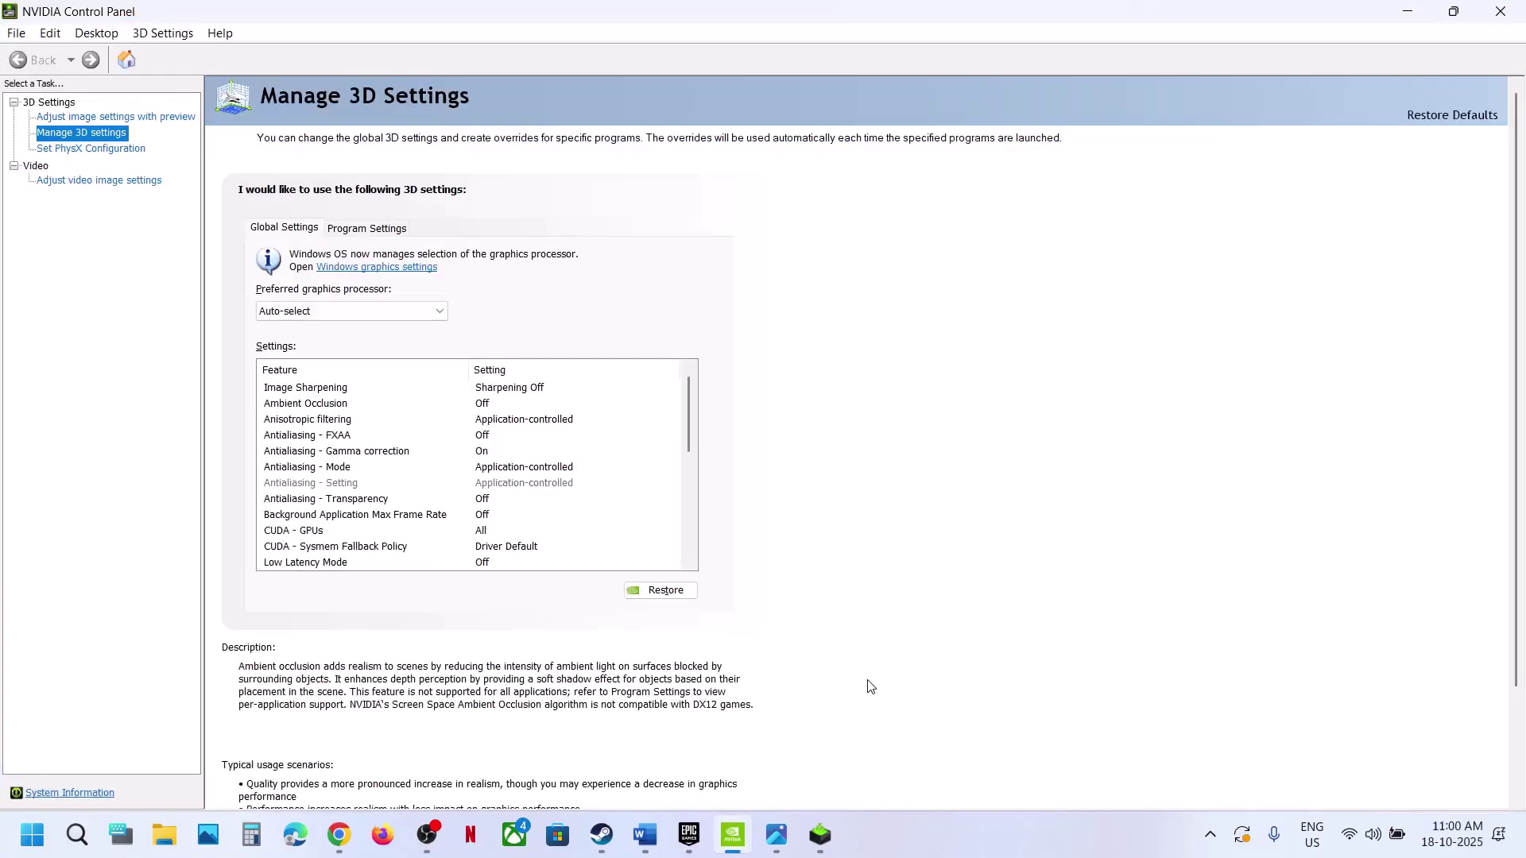
# - Switch Debug Mode off and back on in the NVIDIA Control Panel
pyautogui.click(213, 40)
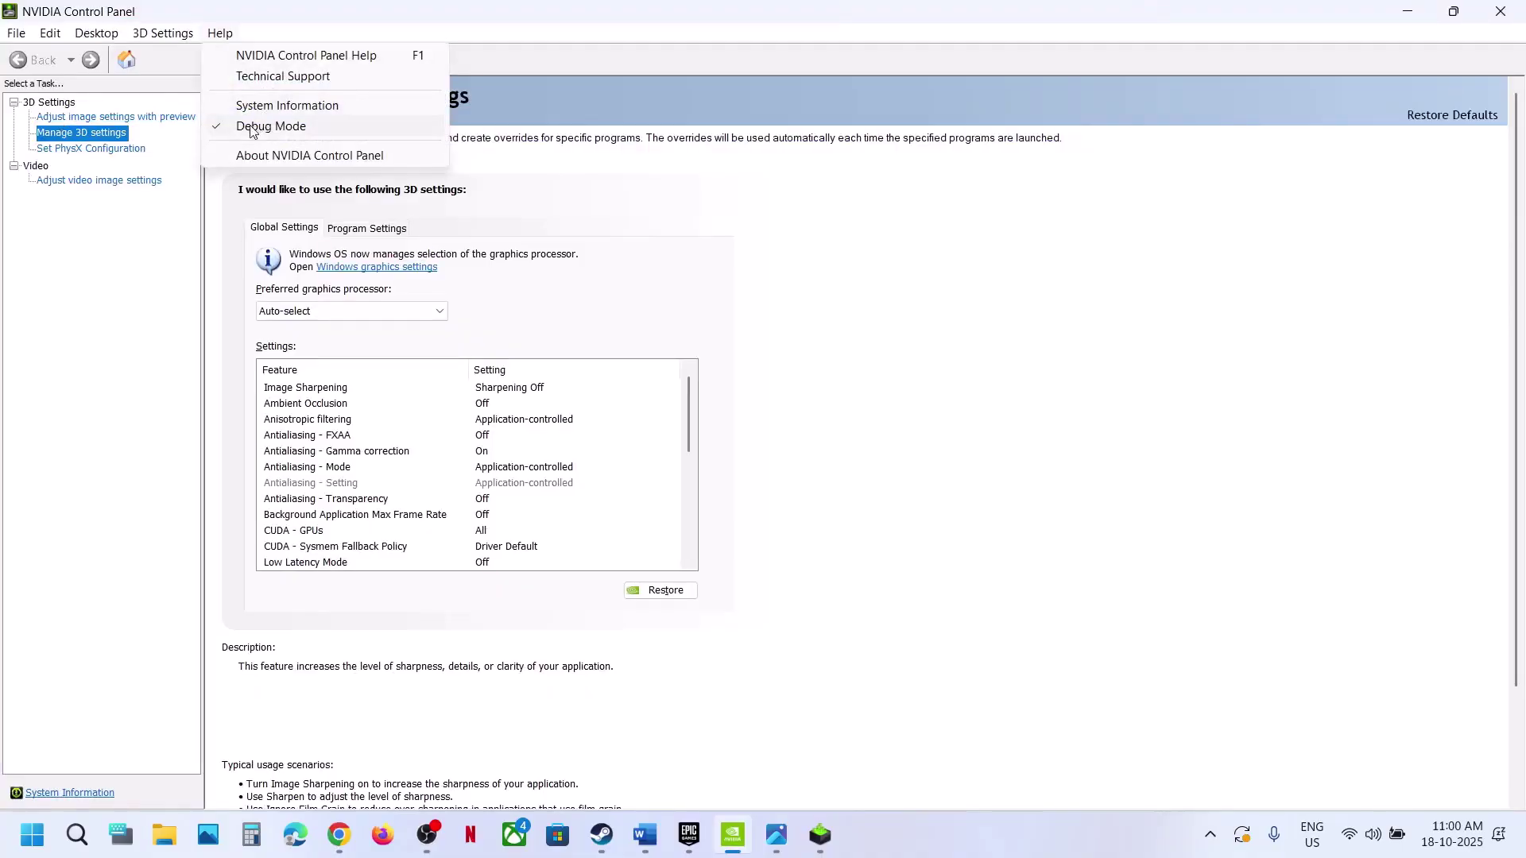
pyautogui.click(239, 128)
pyautogui.click(230, 32)
pyautogui.click(265, 129)
pyautogui.click(222, 34)
pyautogui.click(97, 339)
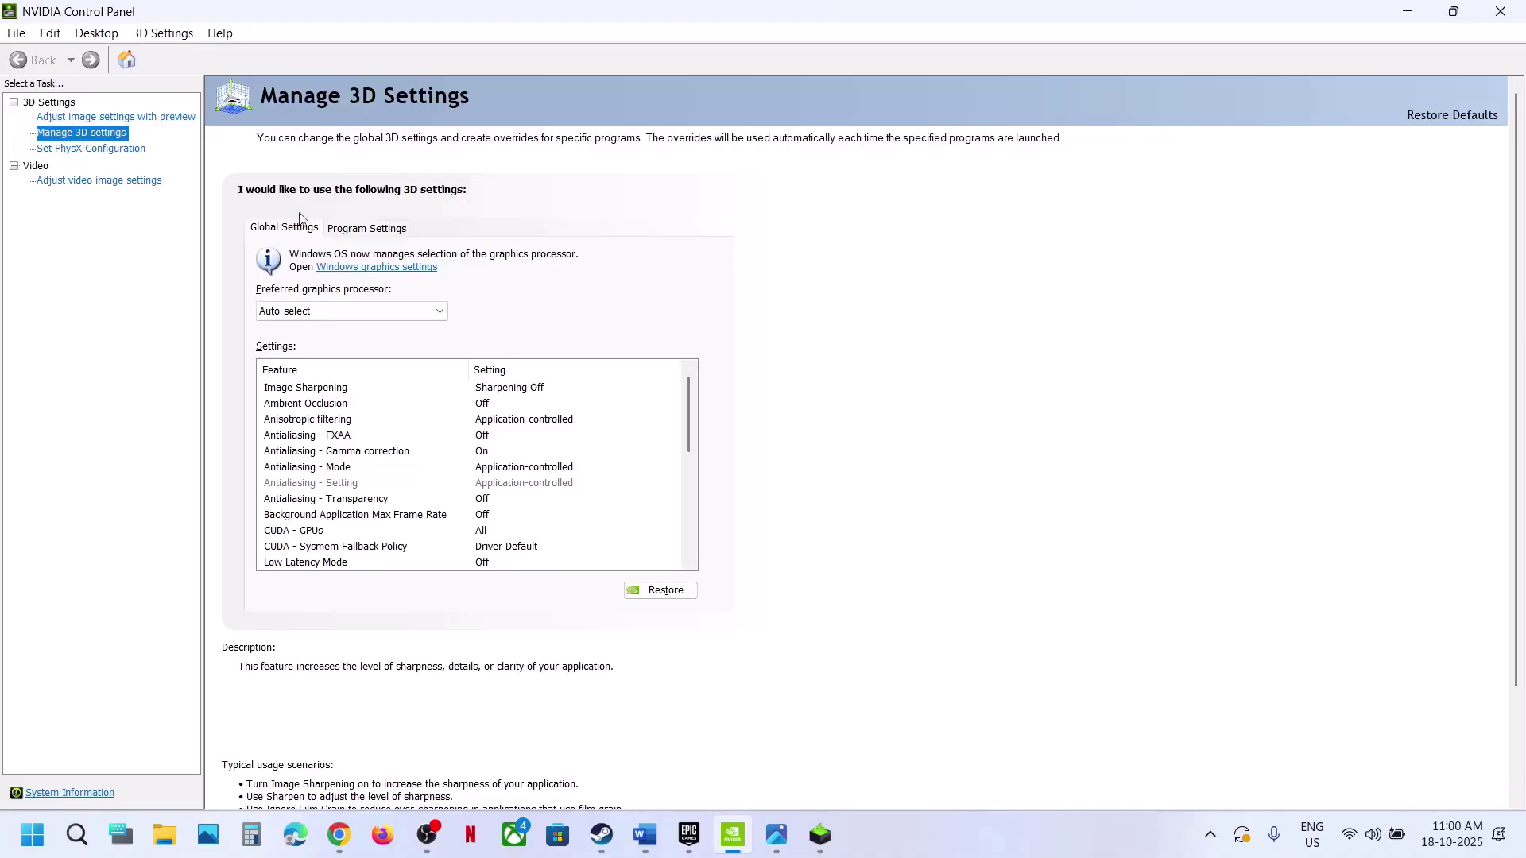
# - Restore the global 3D settings to their defaults, apply the change, and close the NVIDIA Control Panel
pyautogui.click(642, 590)
pyautogui.click(912, 433)
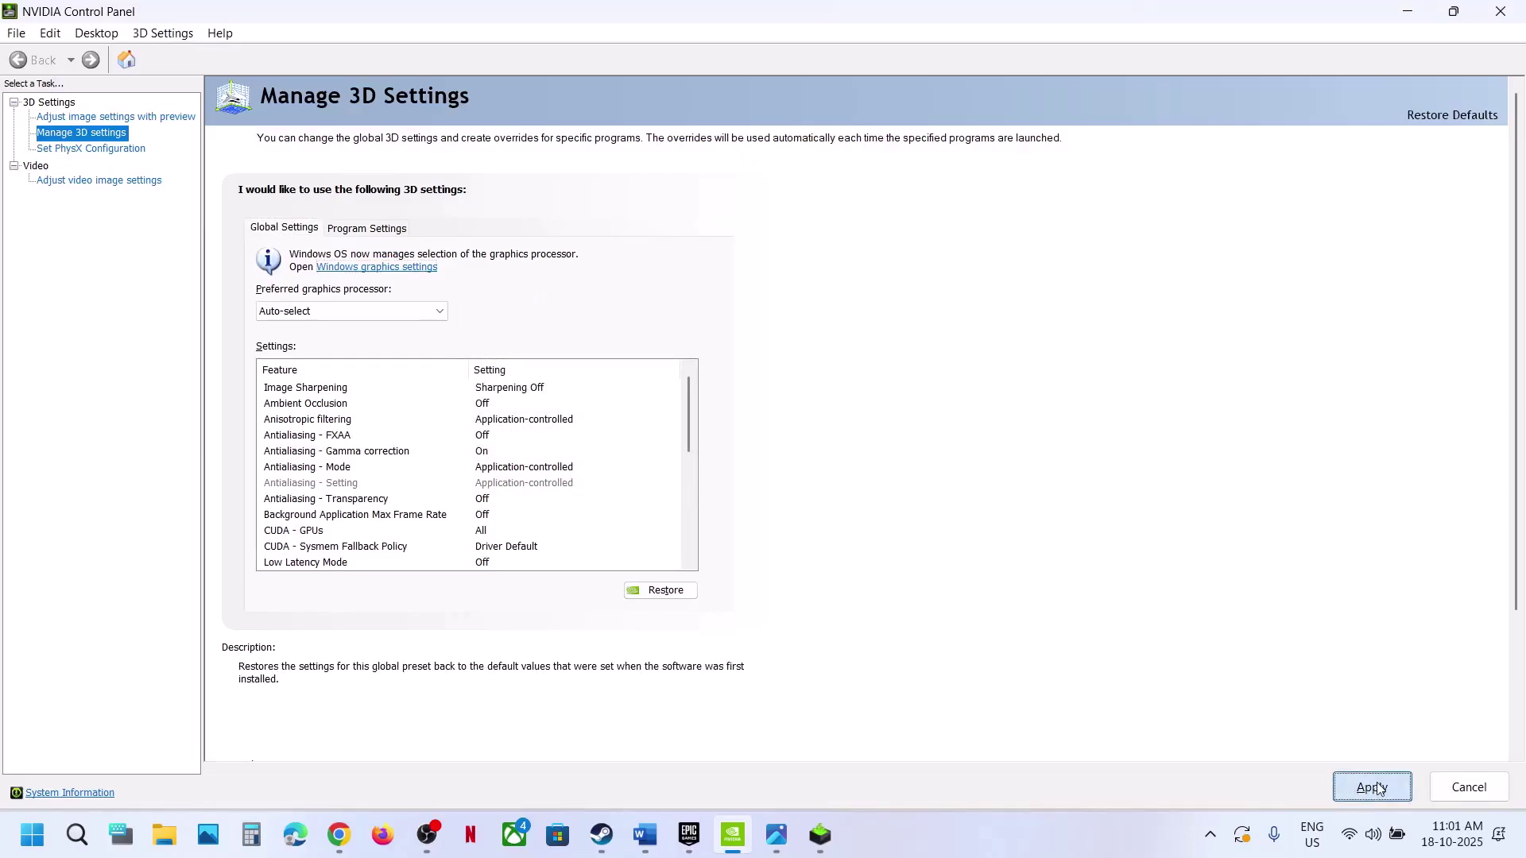
pyautogui.click(1372, 787)
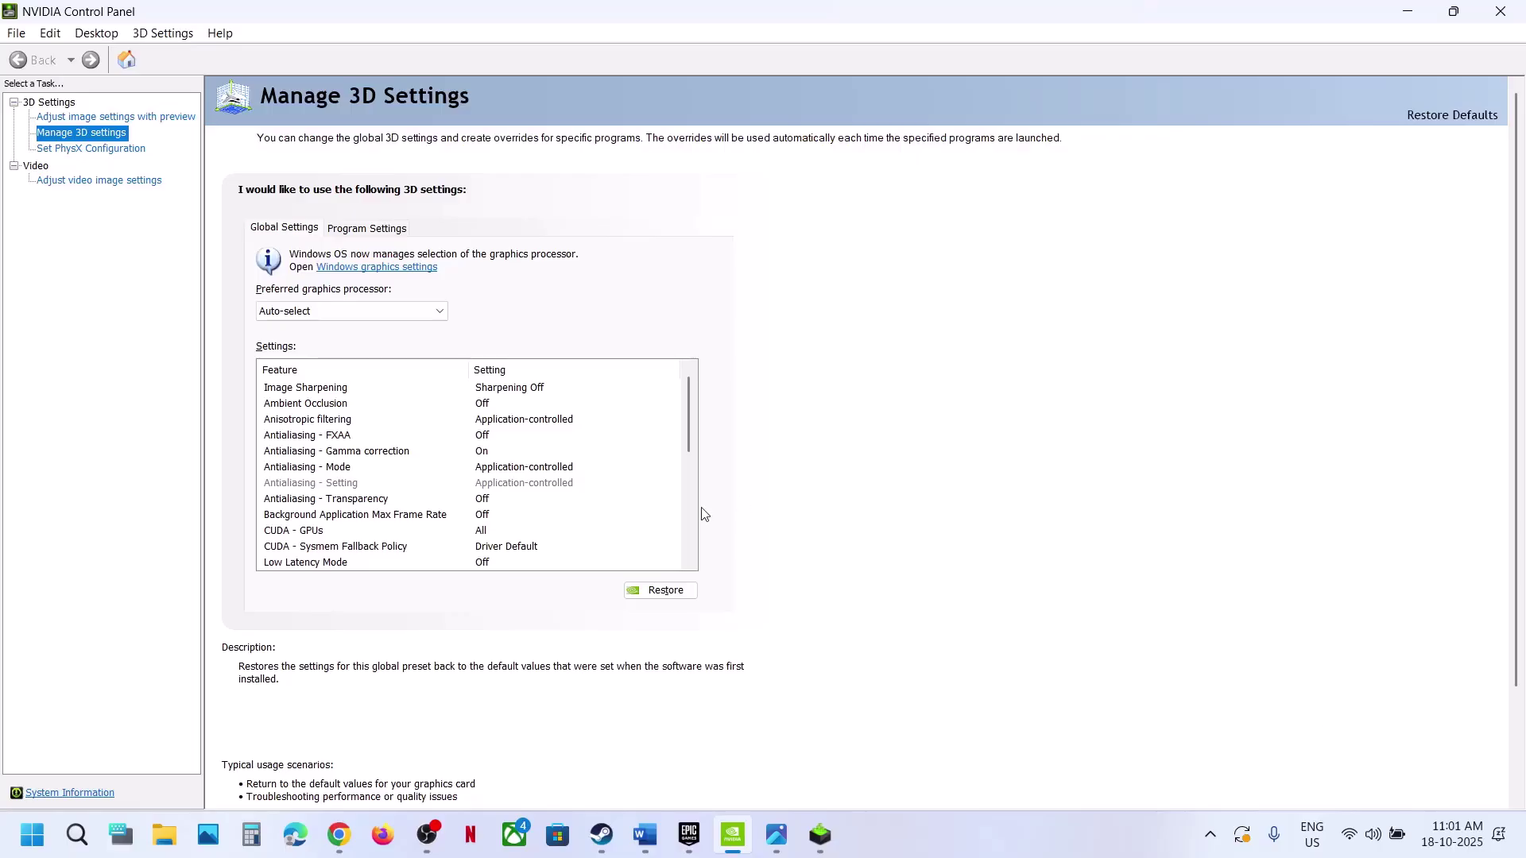
pyautogui.click(1501, 11)
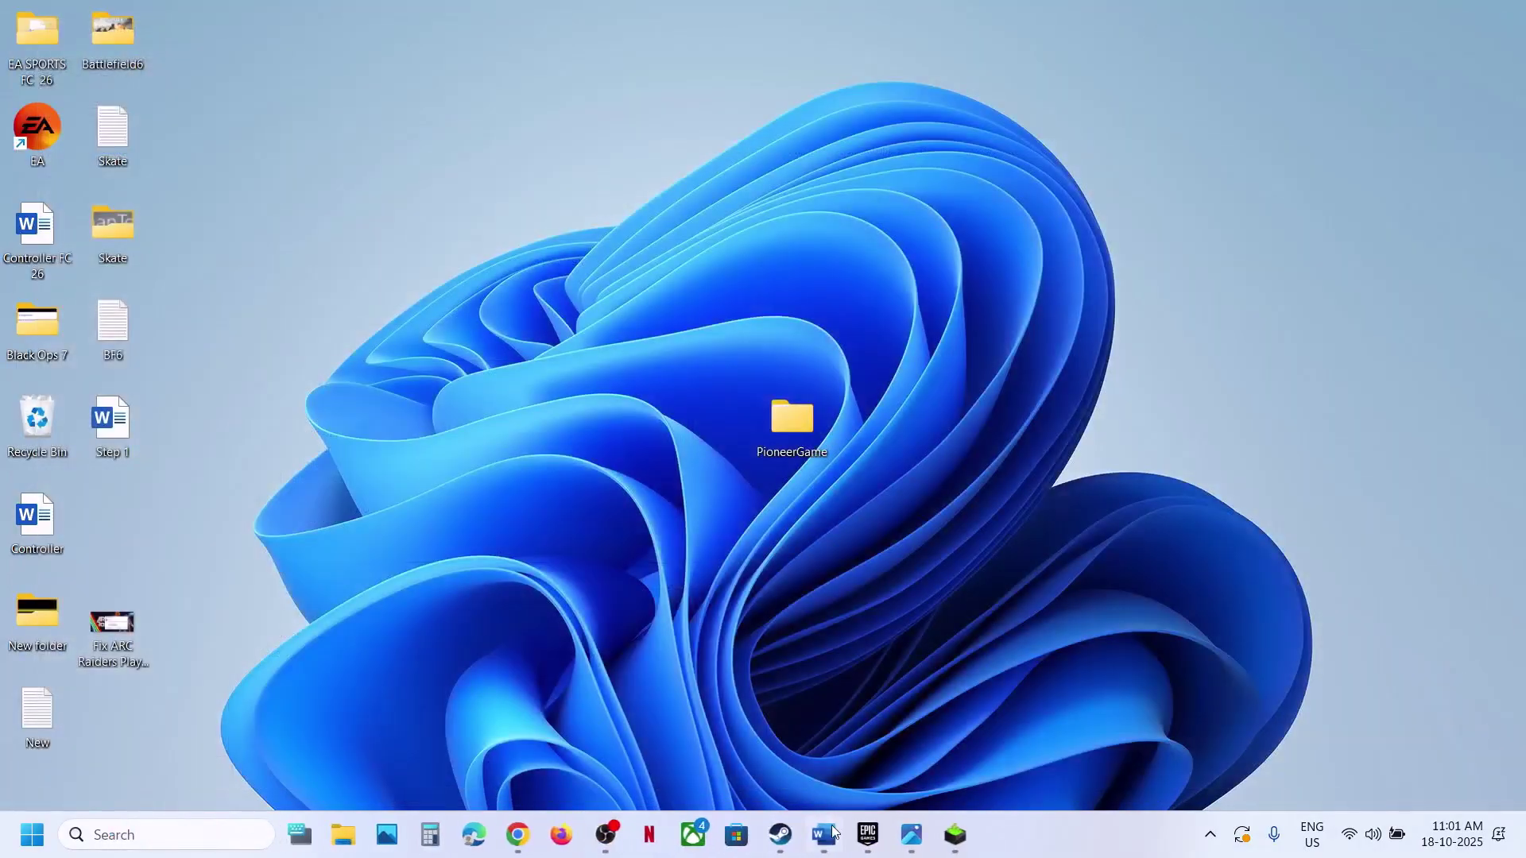
# - Return to the Word document and read Step 12 about power save mode and GPU scheduling
pyautogui.click(780, 835)
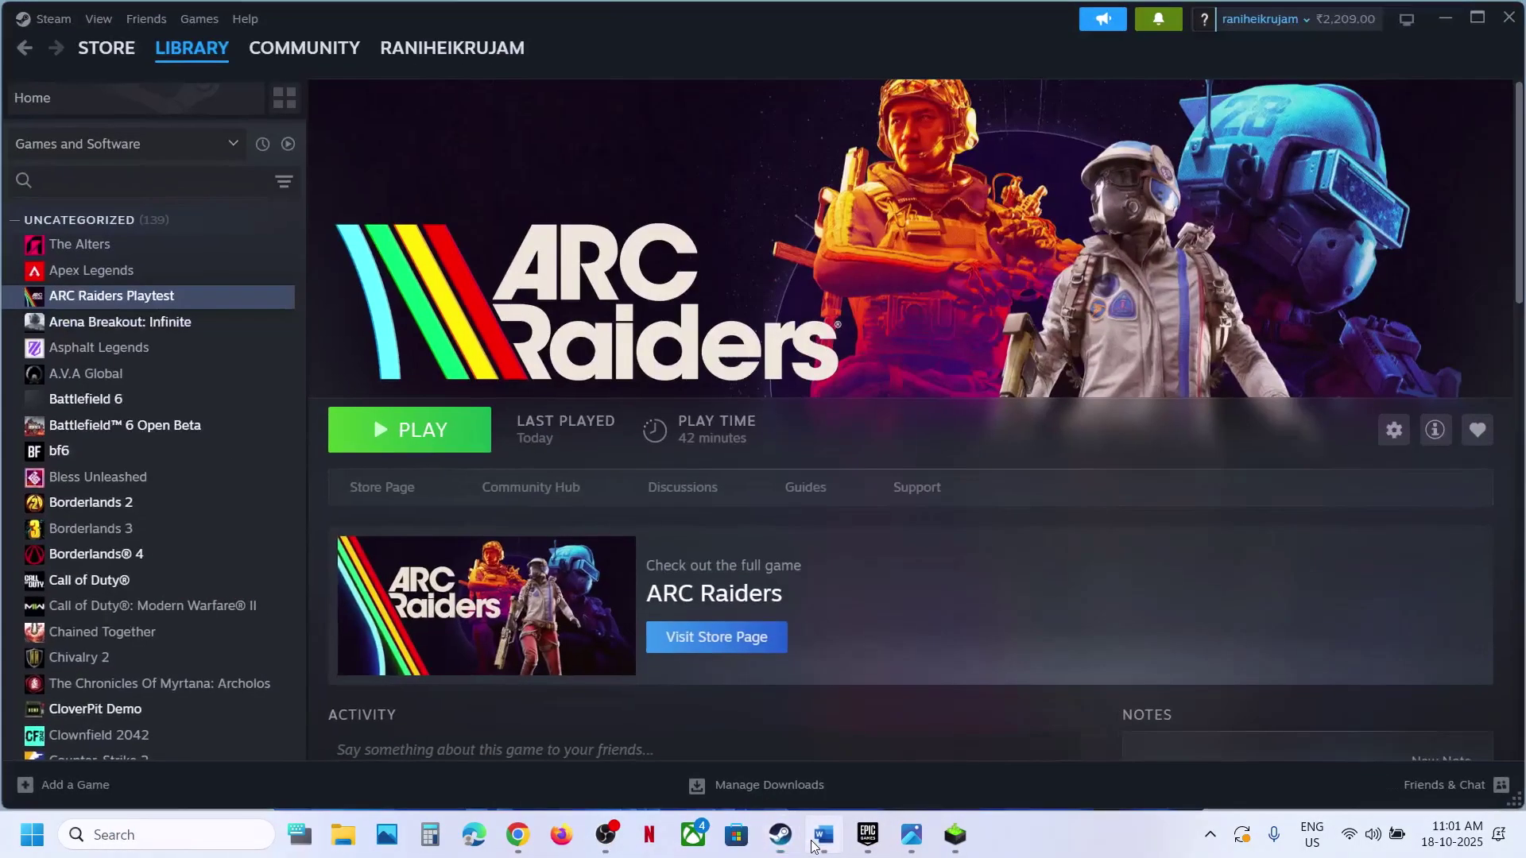
pyautogui.click(823, 835)
pyautogui.scroll(-3, 658, 523)
pyautogui.scroll(1, 658, 523)
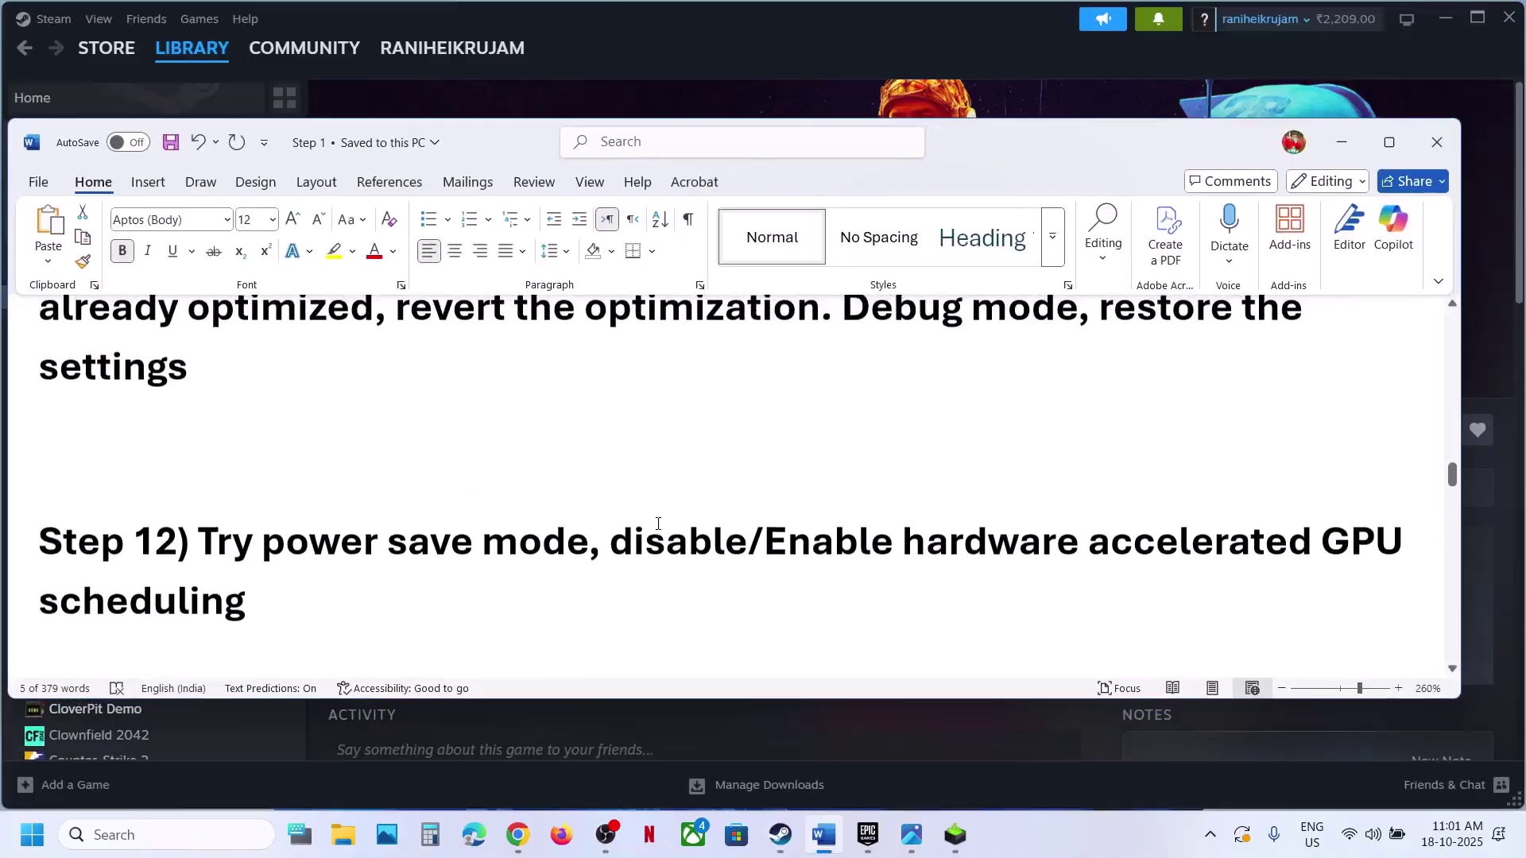
pyautogui.scroll(-1, 658, 523)
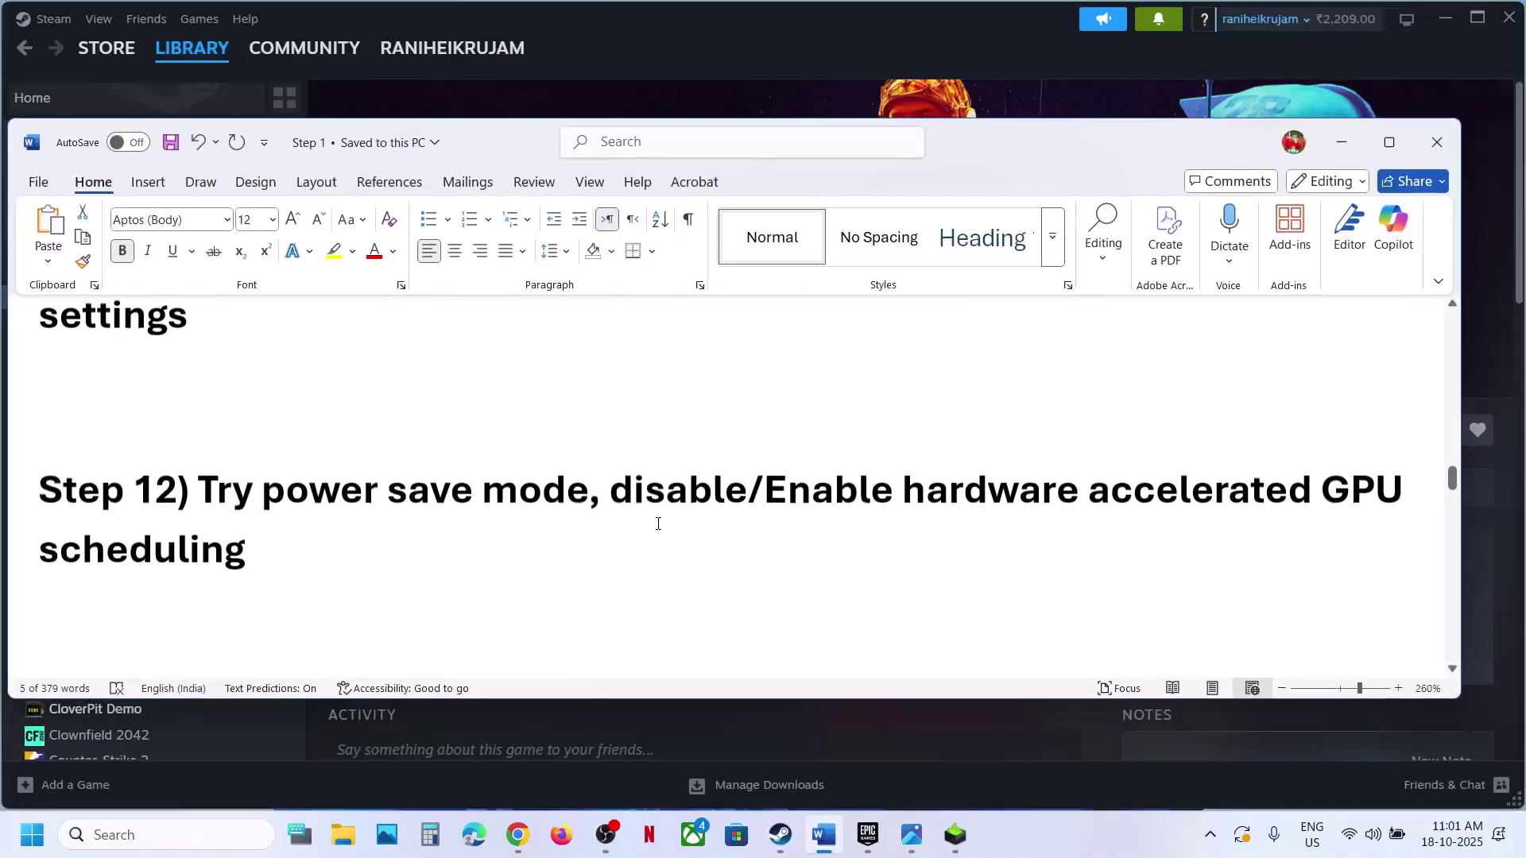
# - Open Power Options under Hardware and Sound in the Windows Control Panel
pyautogui.click(160, 845)
pyautogui.write('control')
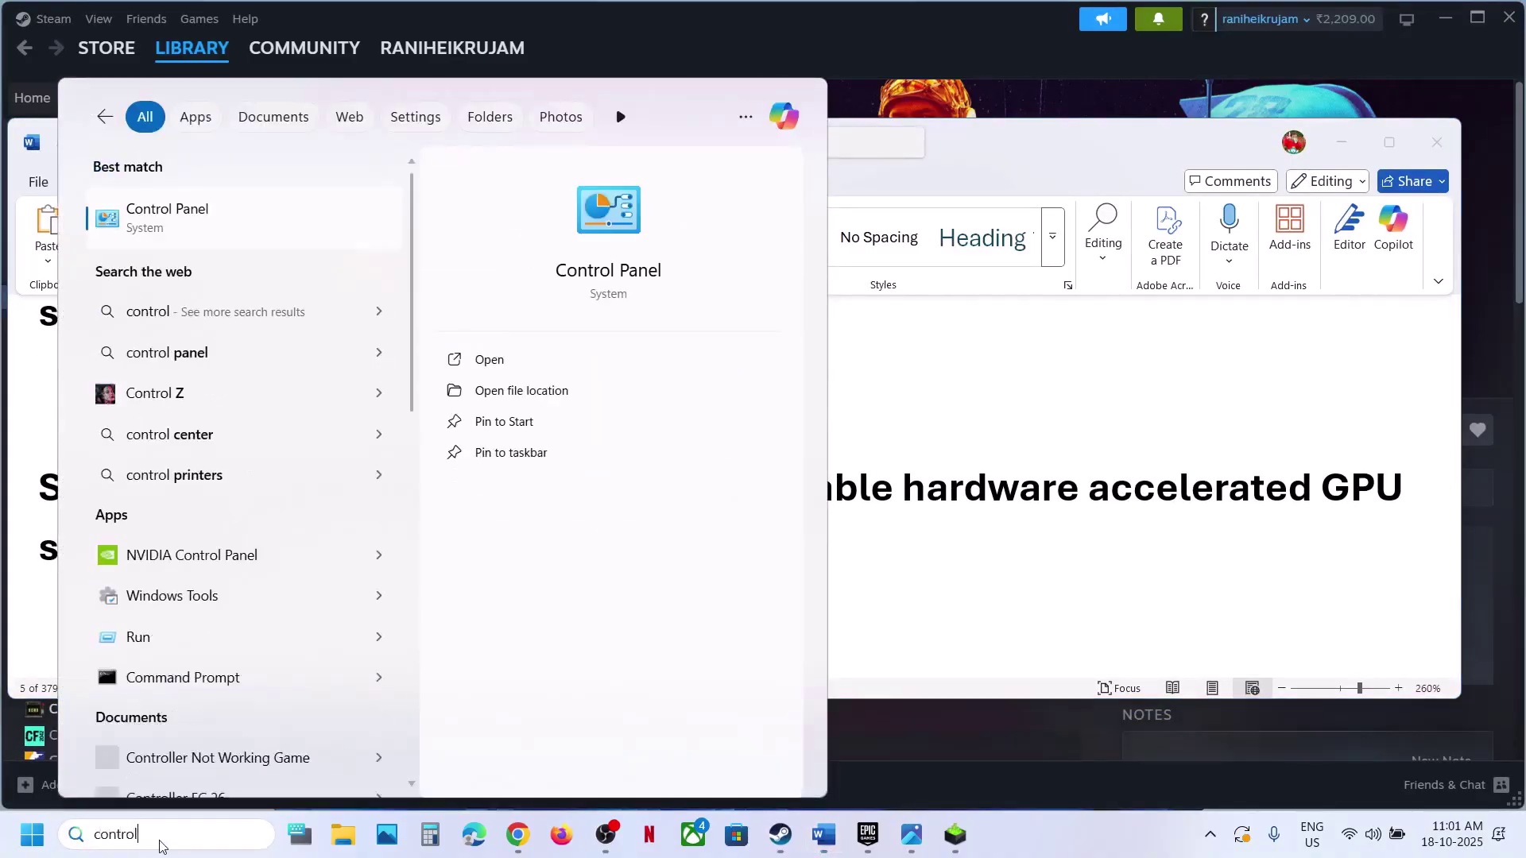
pyautogui.press('Return')
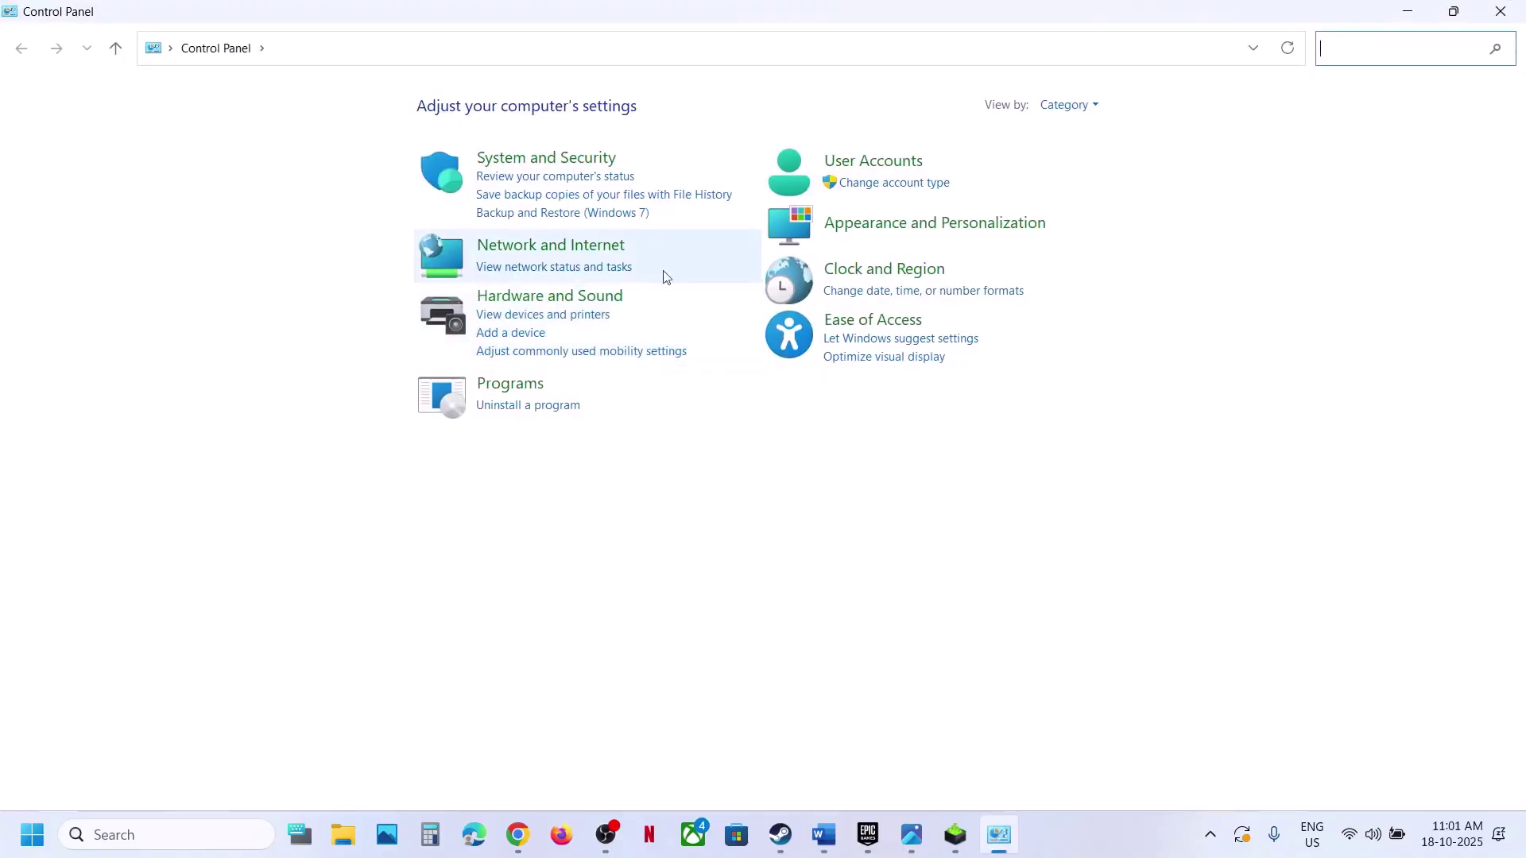
pyautogui.click(566, 299)
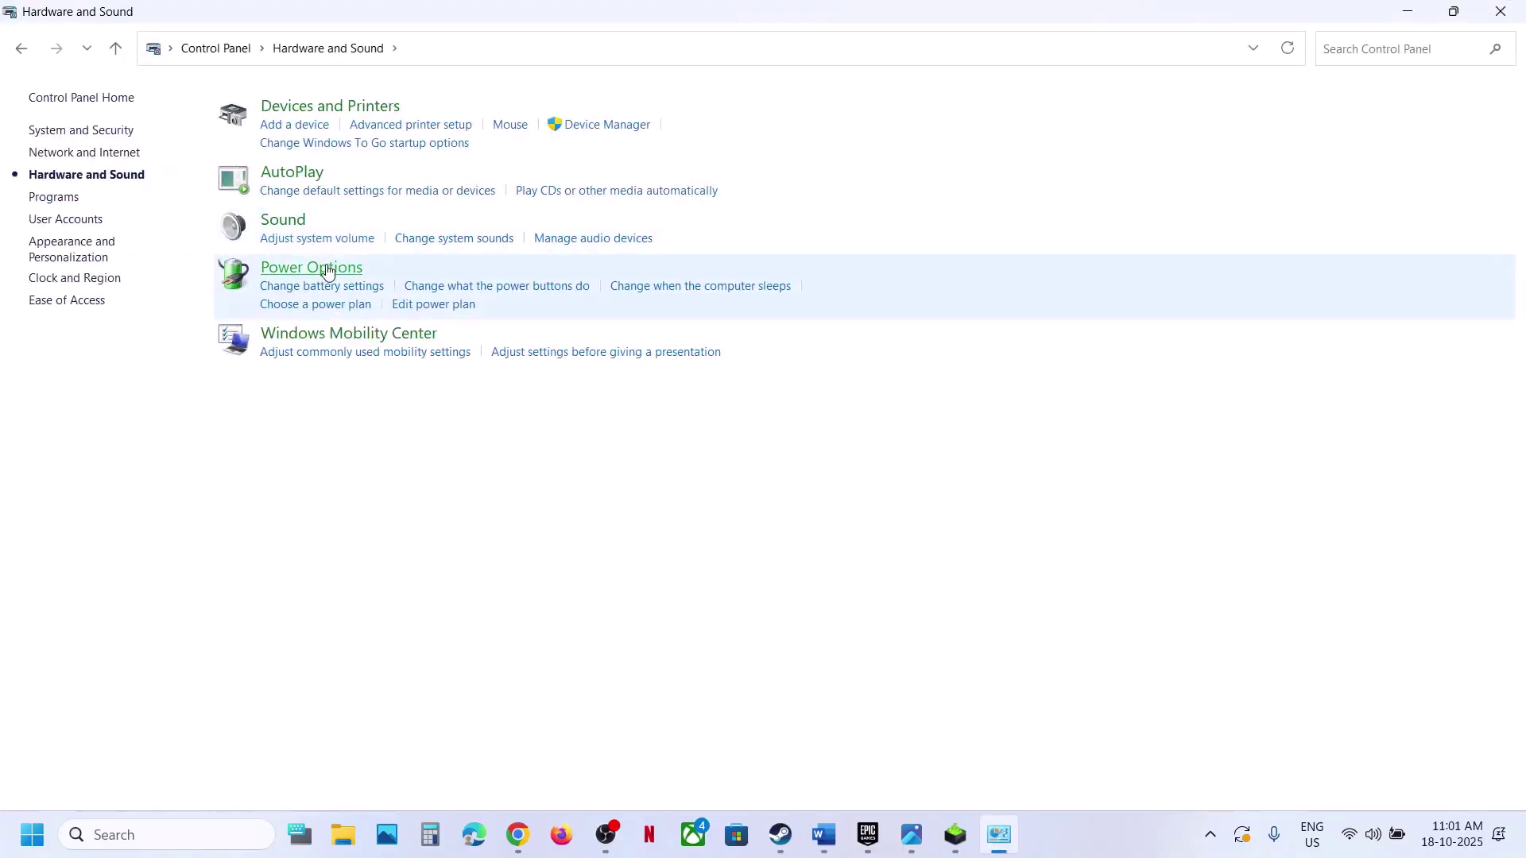
pyautogui.click(328, 271)
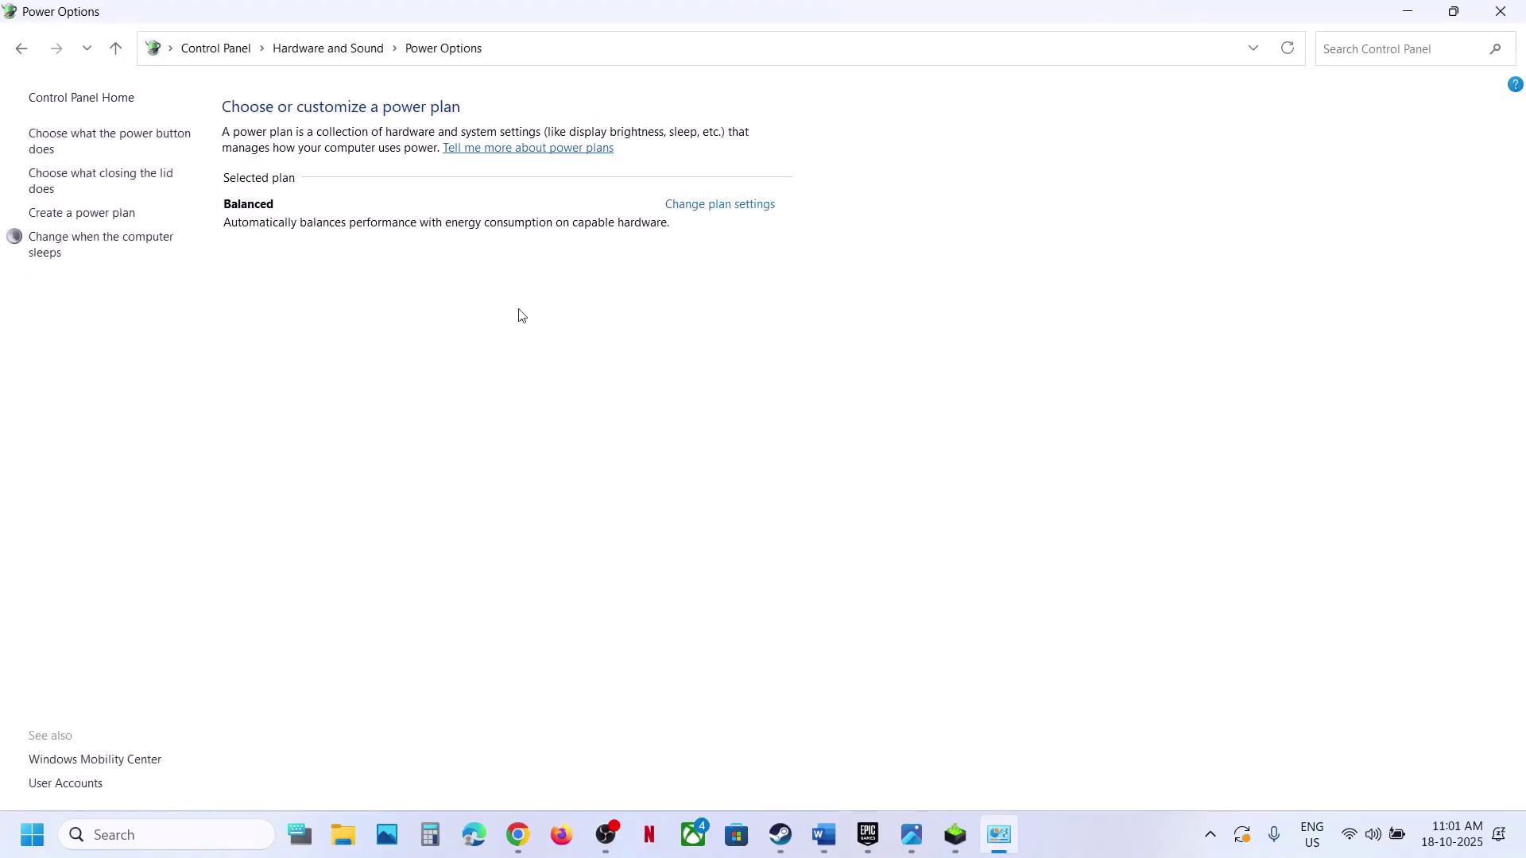
# - View the power plan choices in the Power Saver.jpg image, and close the image and Power Options
pyautogui.moveTo(912, 836)
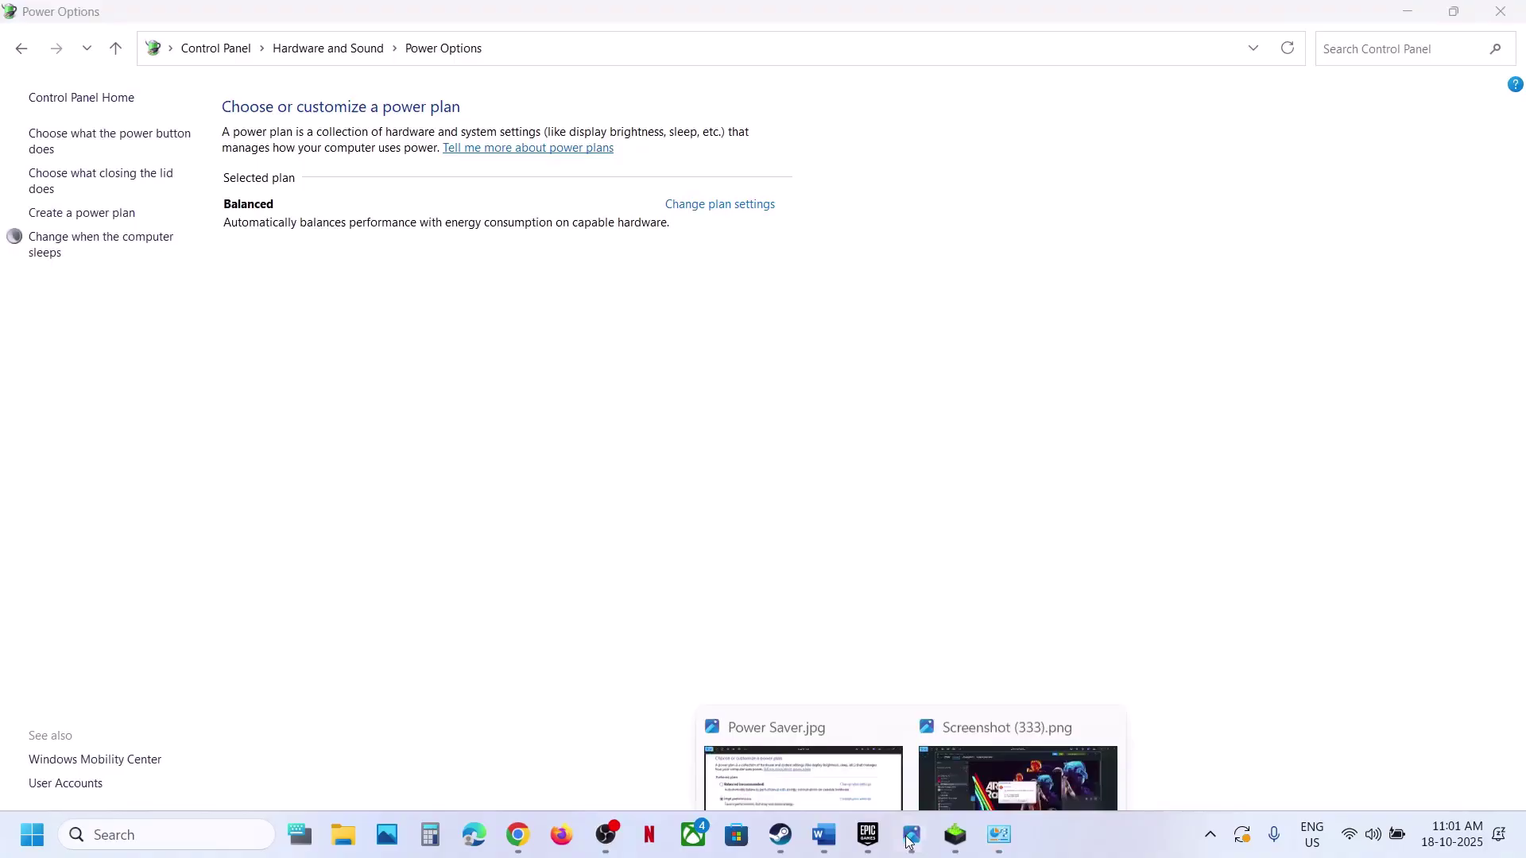
pyautogui.click(802, 735)
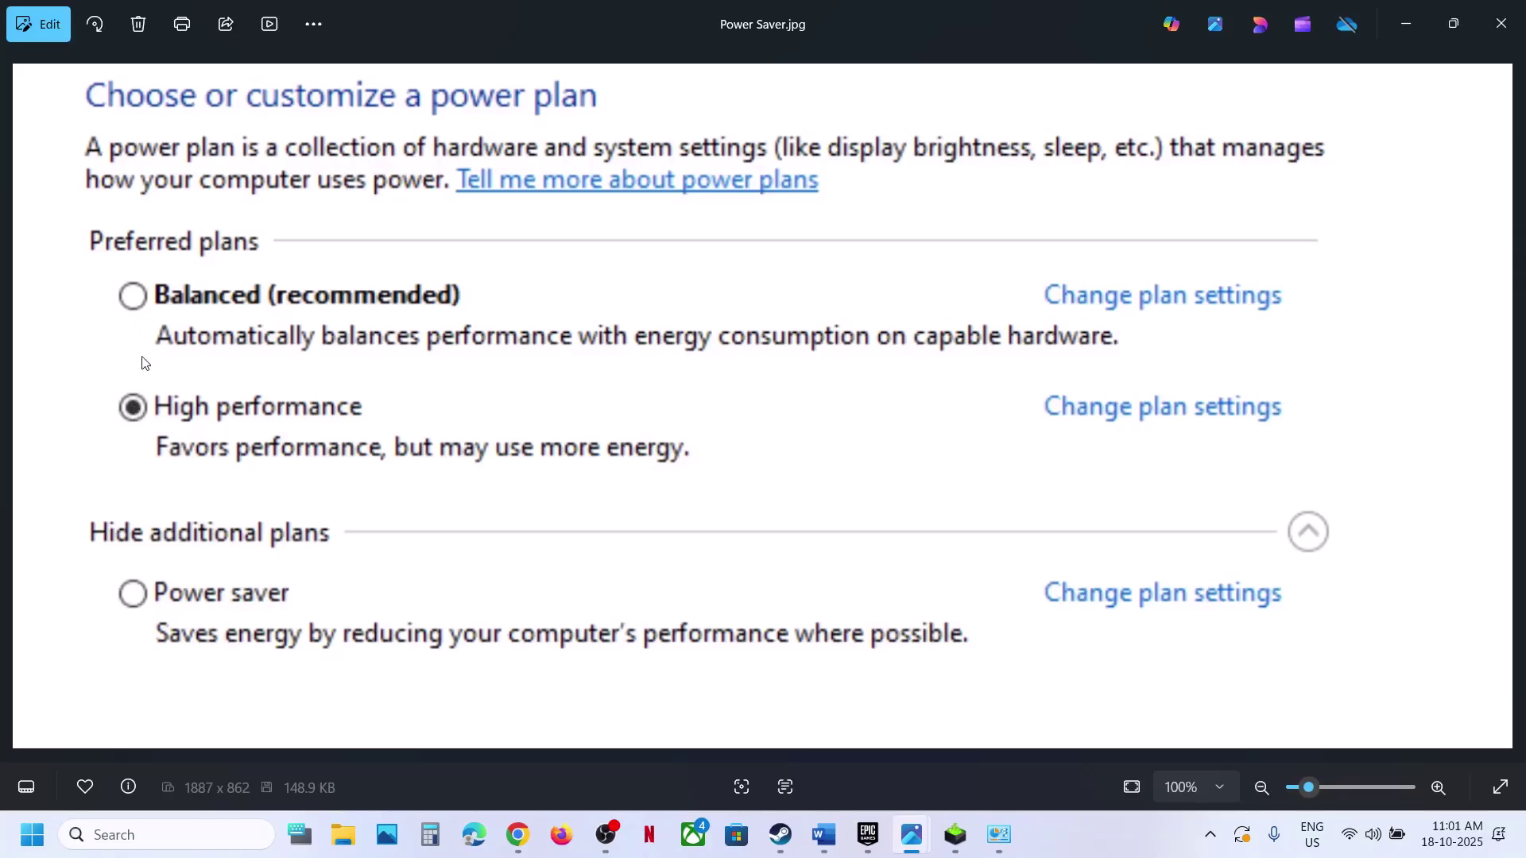
pyautogui.click(1516, 17)
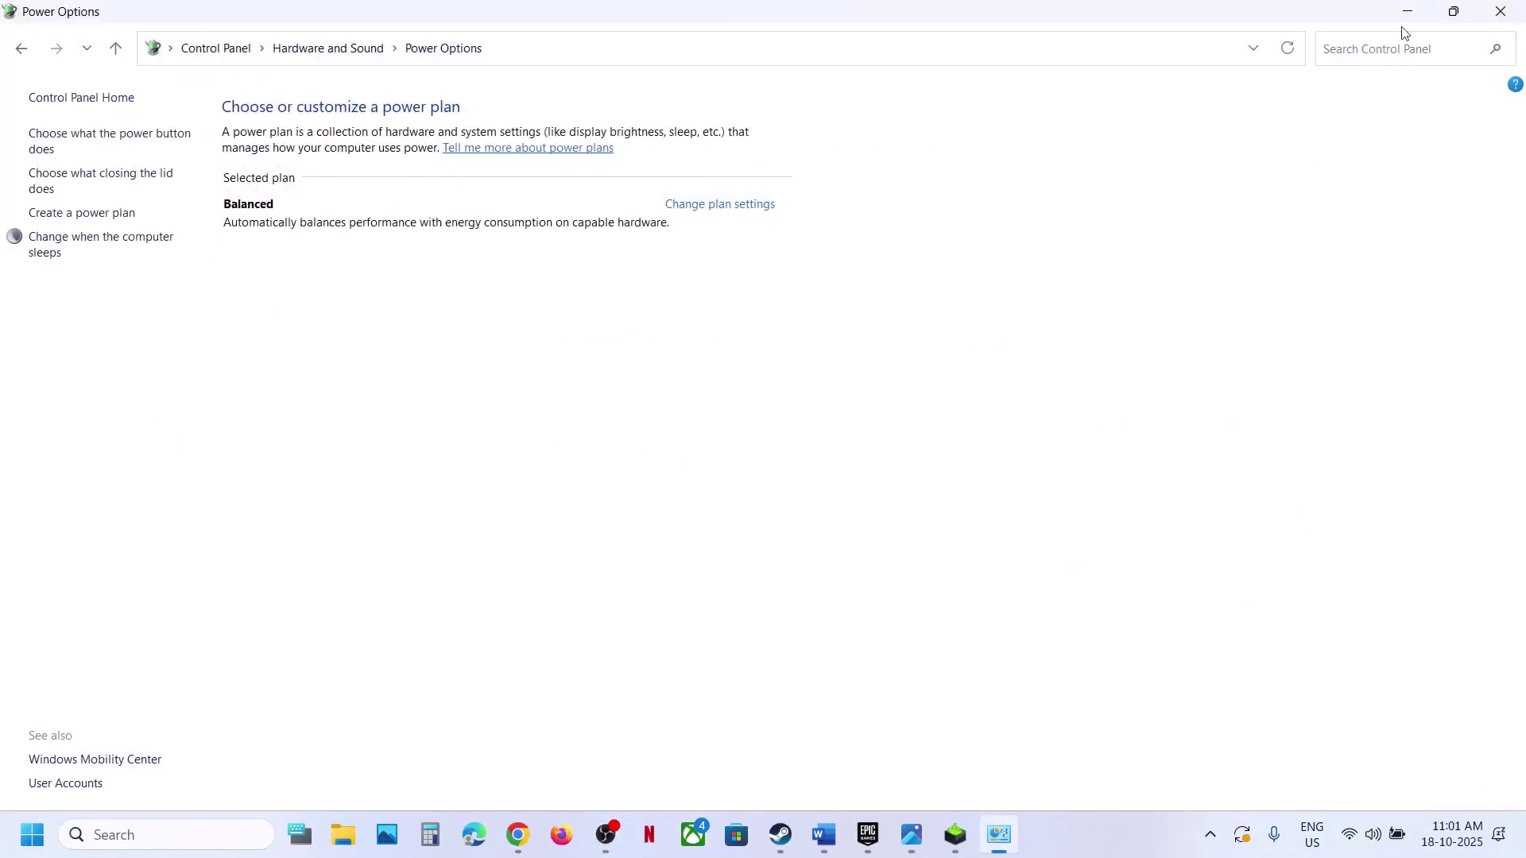
pyautogui.click(1501, 11)
# - Highlight the part of Step 12 about disabling or enabling hardware accelerated GPU scheduling in the Word document
pyautogui.scroll(-1, 761, 452)
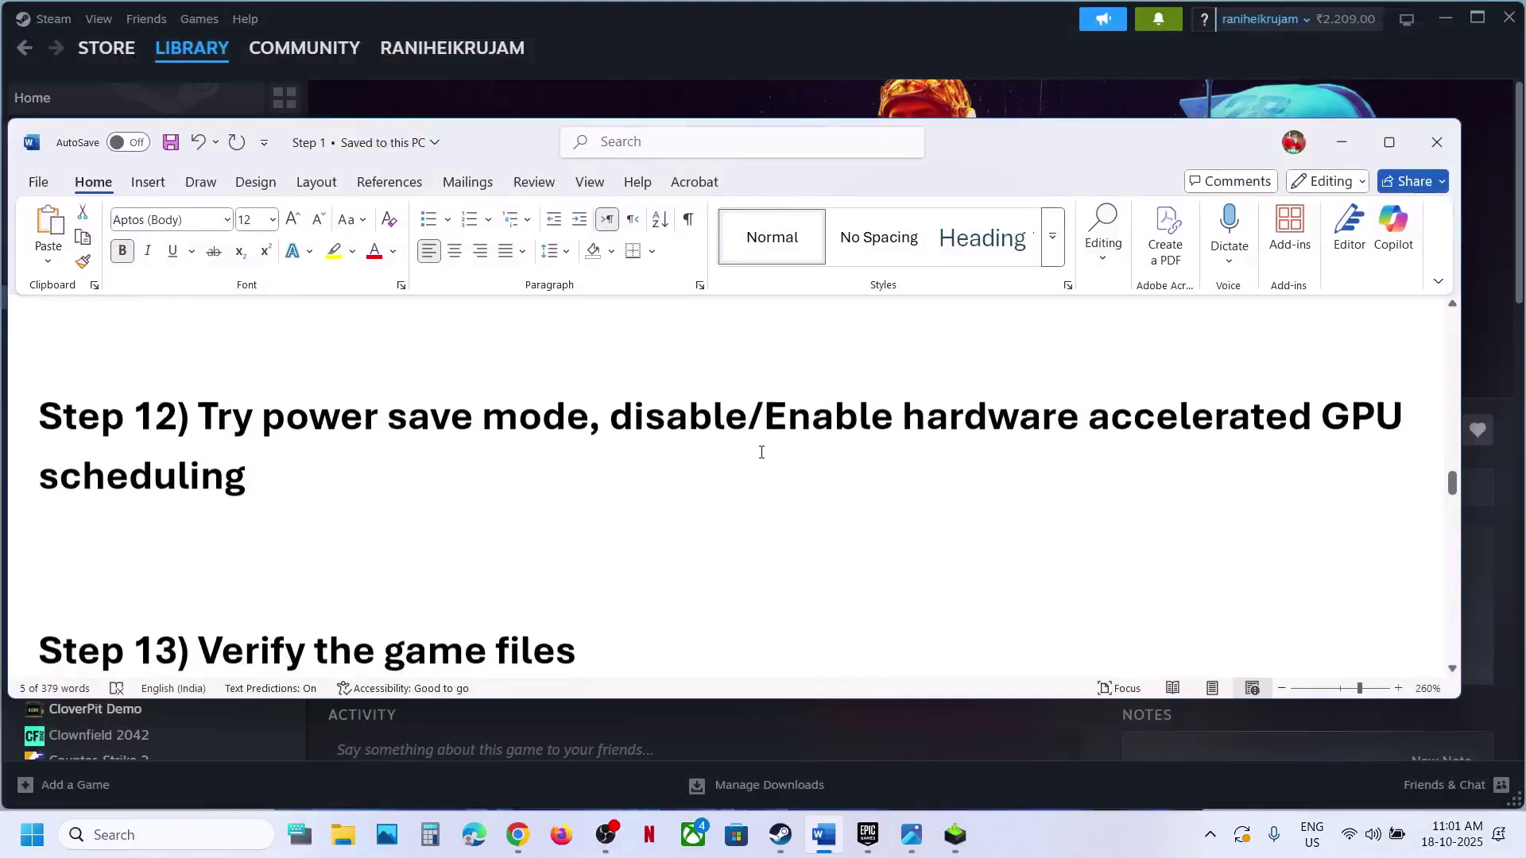
pyautogui.scroll(1, 756, 450)
pyautogui.moveTo(612, 442); pyautogui.dragTo(1065, 479)
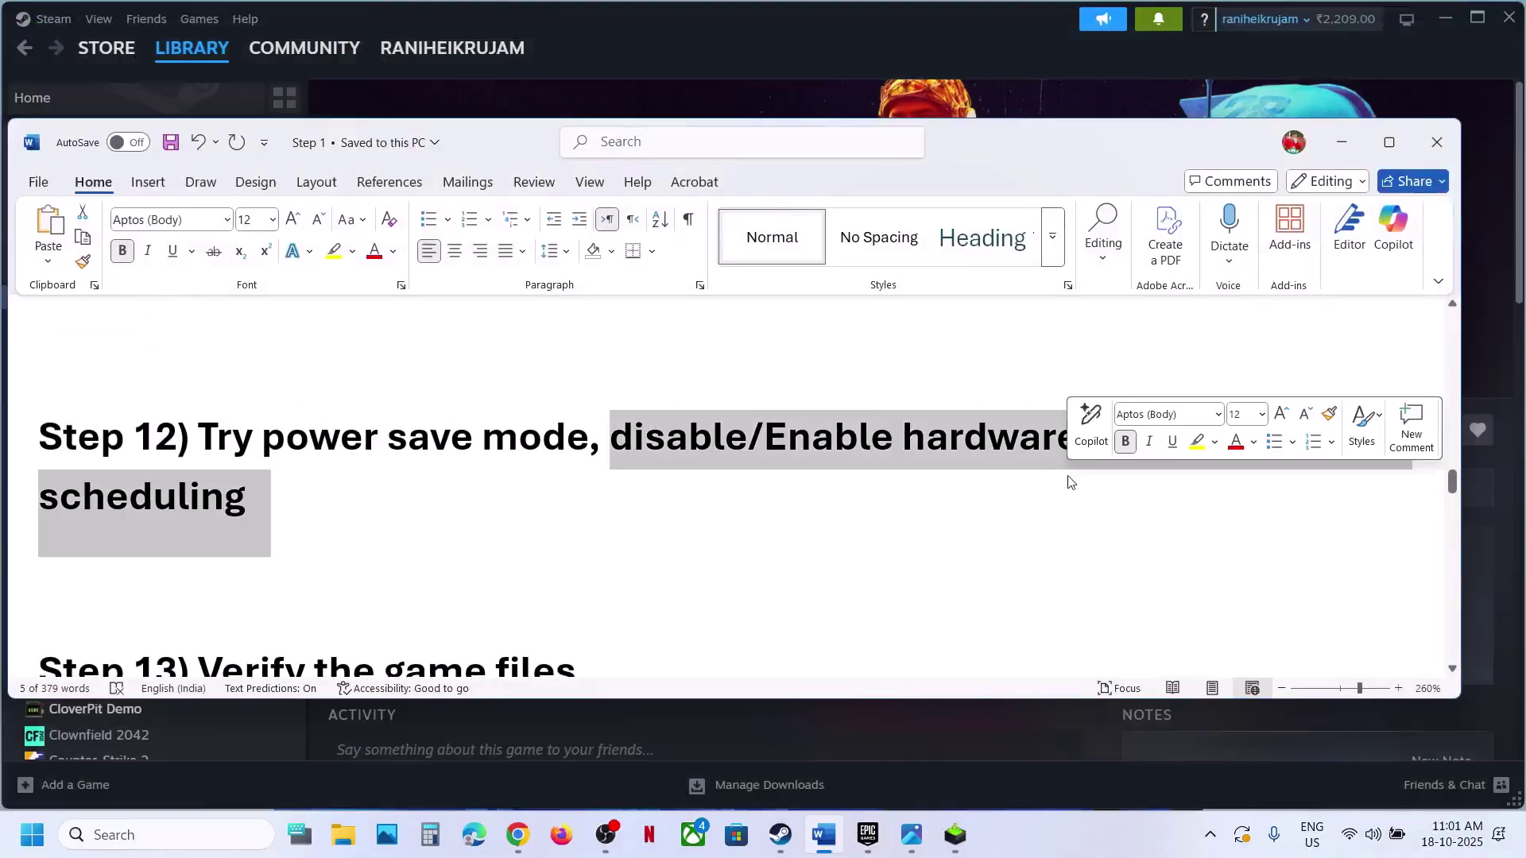
# - Open the Windows Graphics settings through search and expand the advanced graphics settings
pyautogui.click(144, 823)
pyautogui.write('graphics')
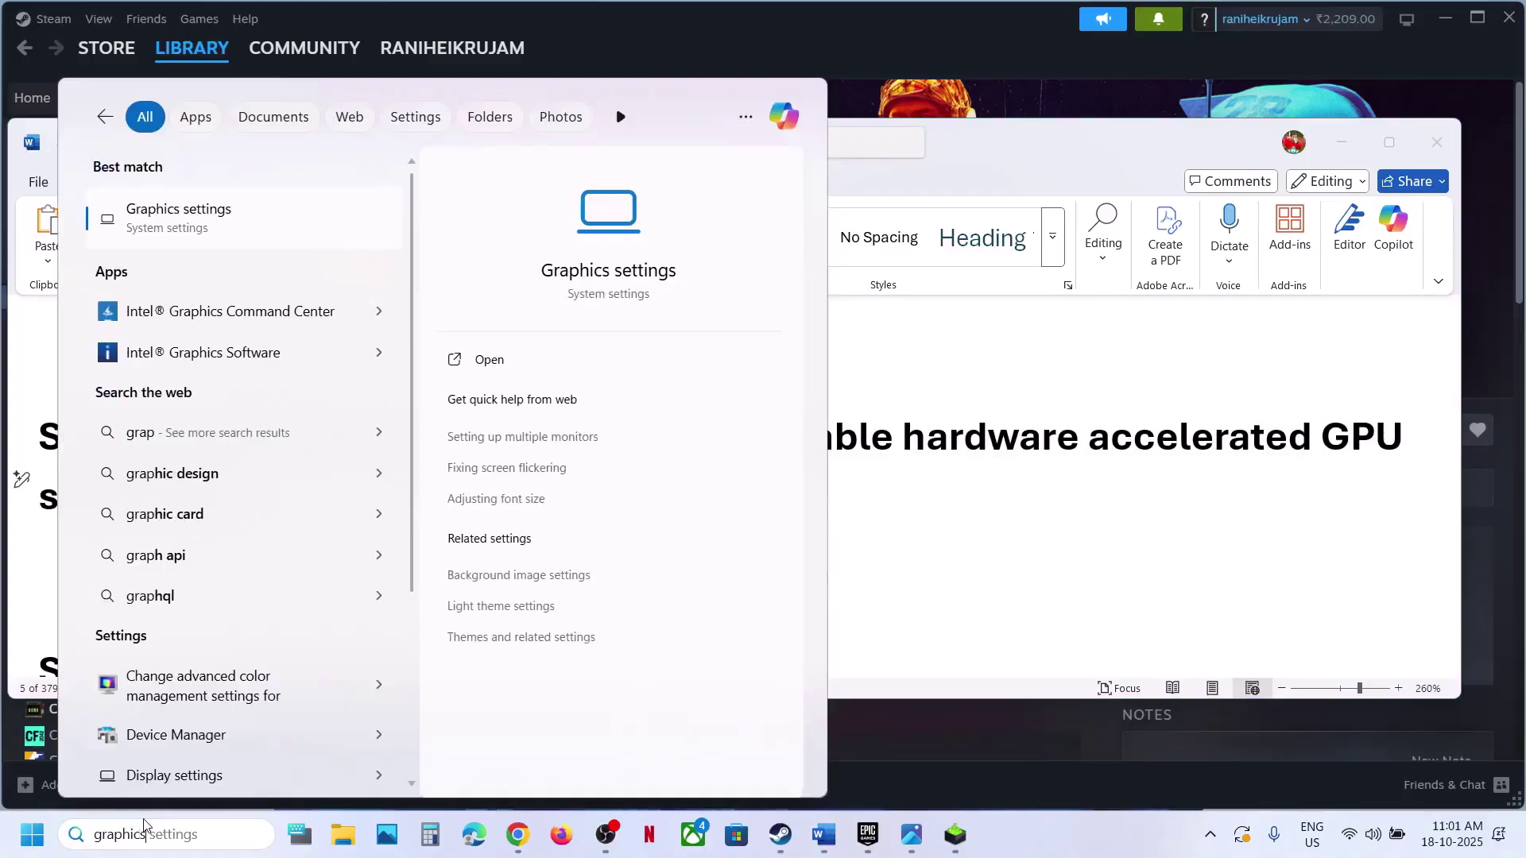
pyautogui.press('Return')
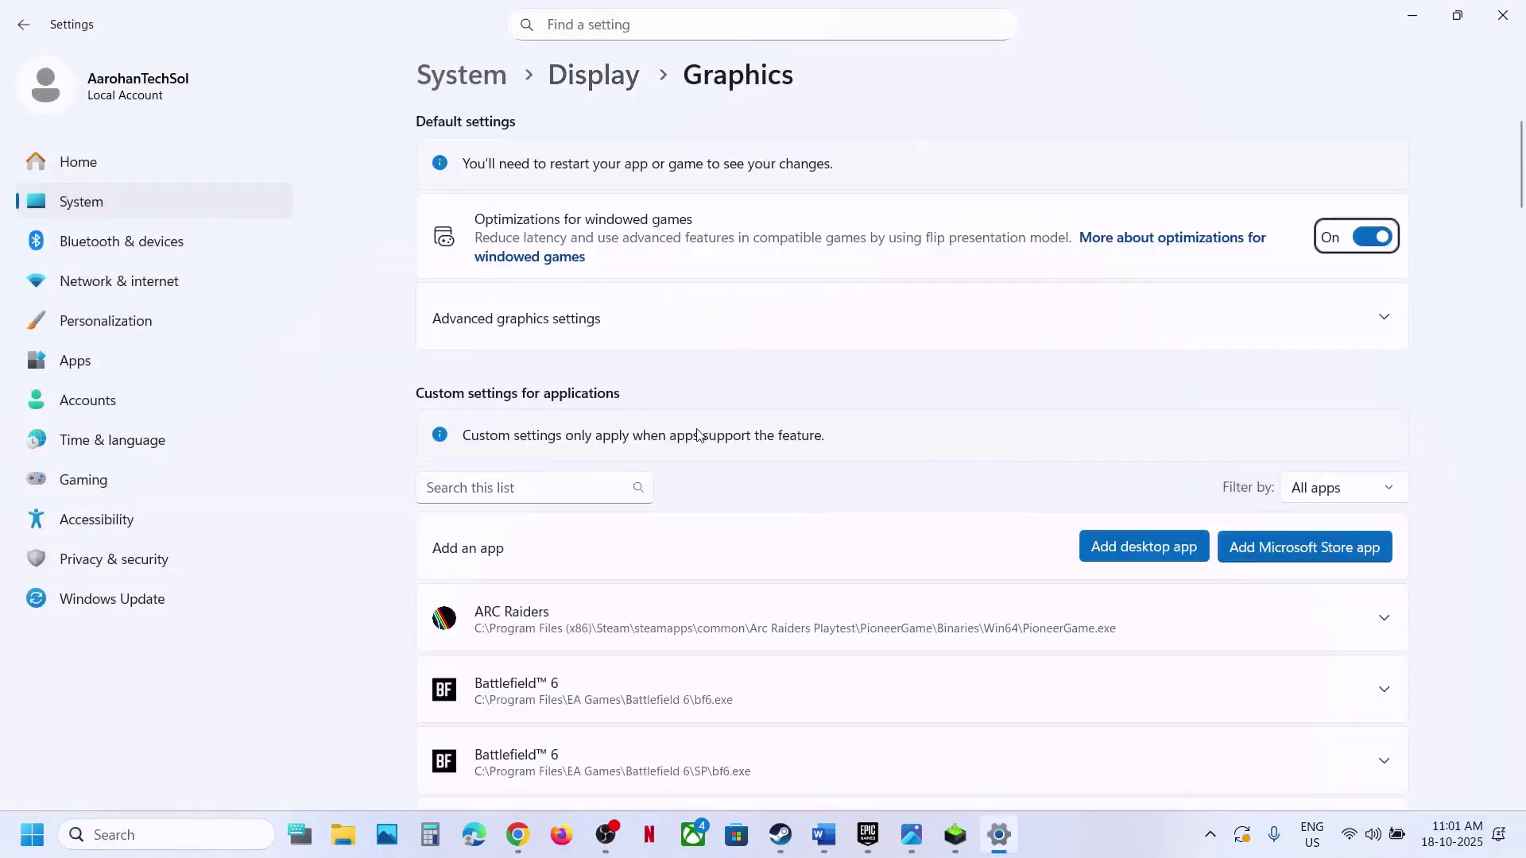
pyautogui.click(531, 329)
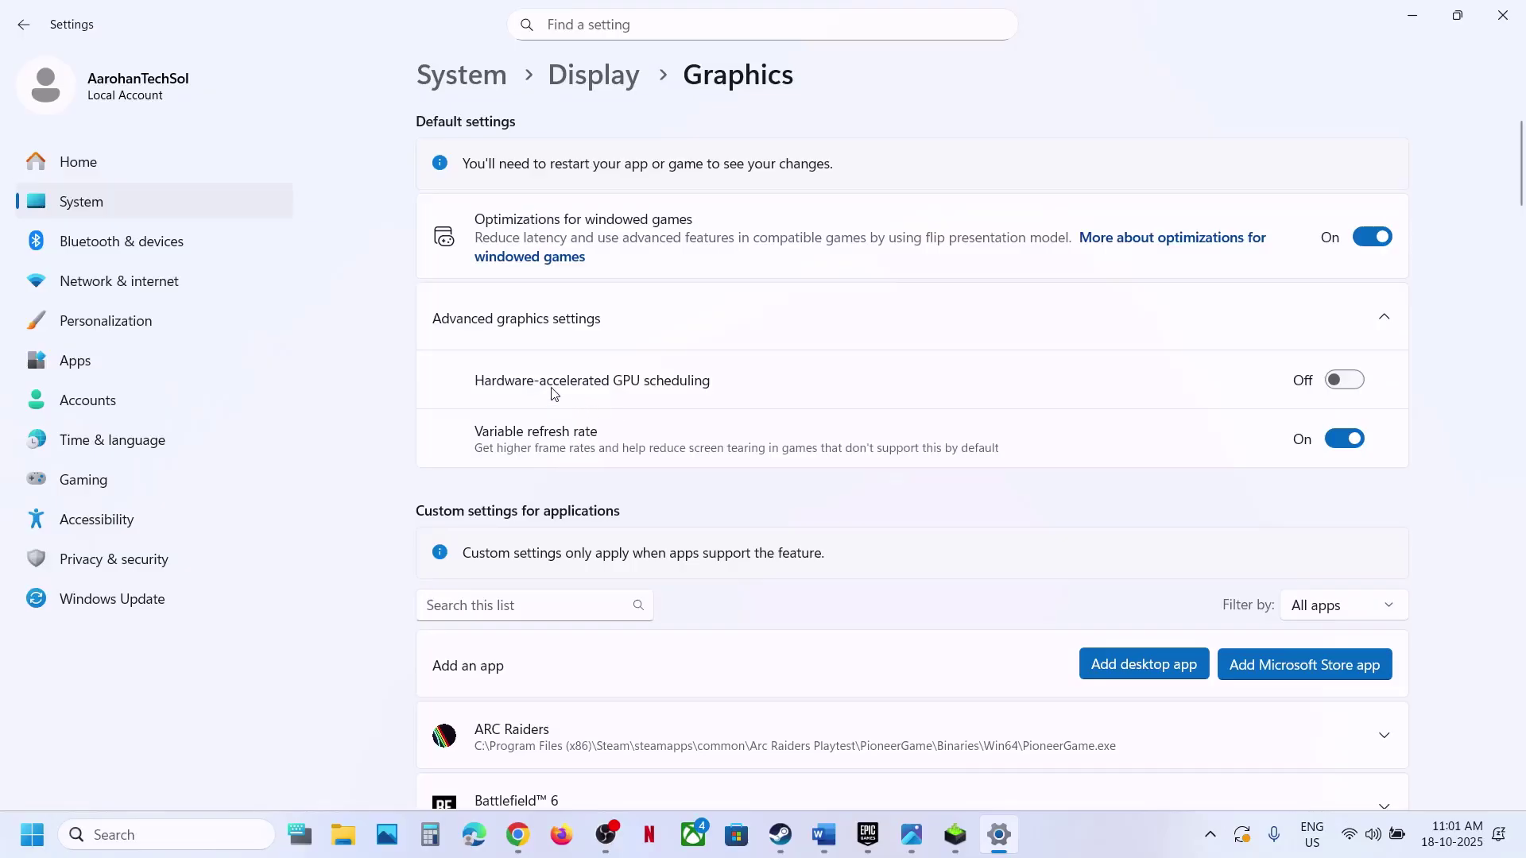
# - Turn Hardware-accelerated GPU scheduling on and back off
pyautogui.click(1345, 380)
pyautogui.click(781, 836)
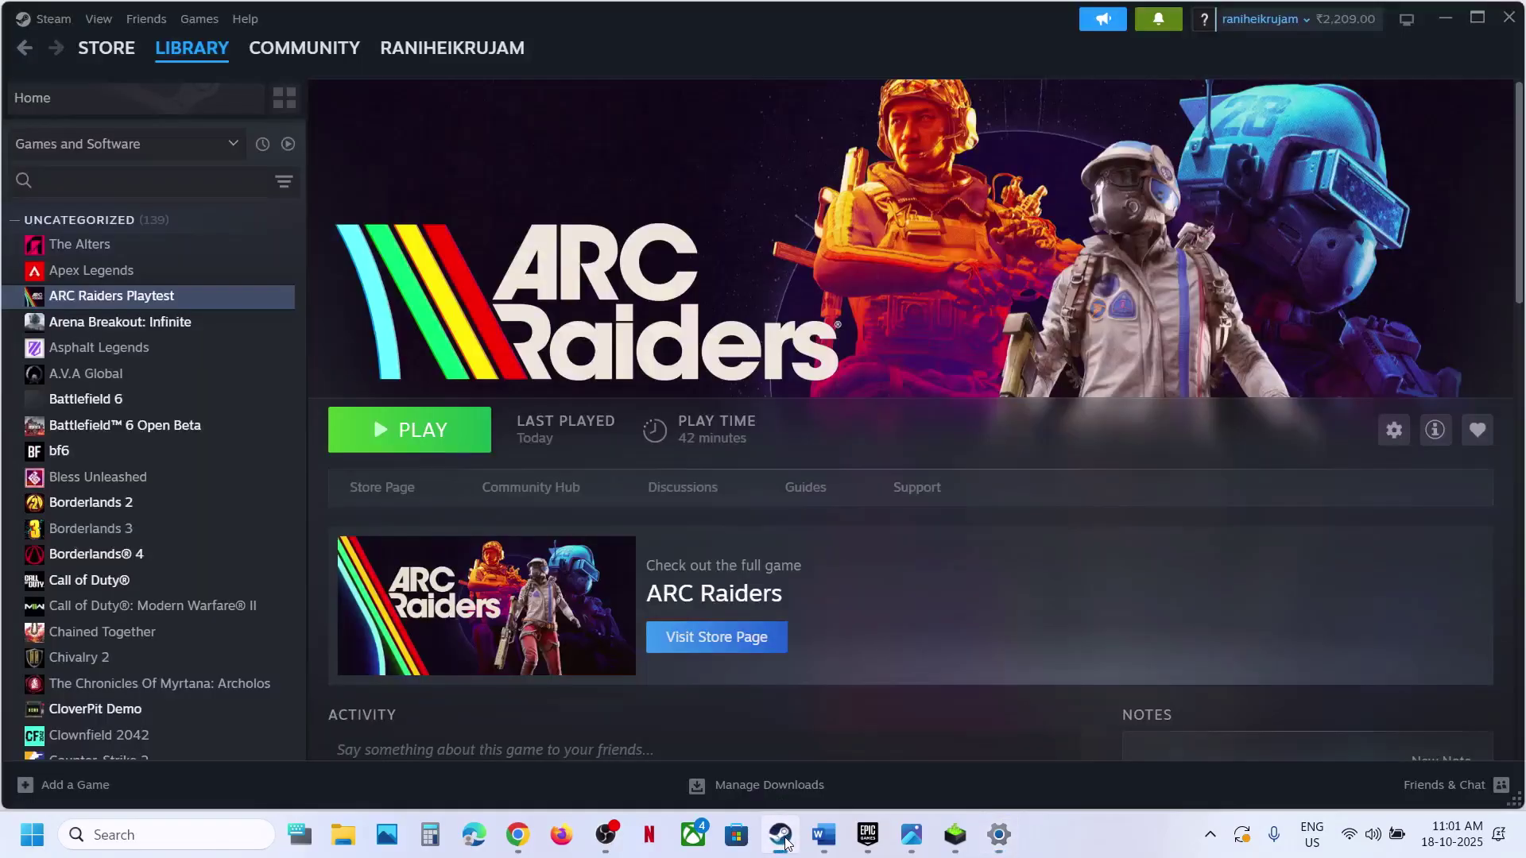
pyautogui.click(783, 839)
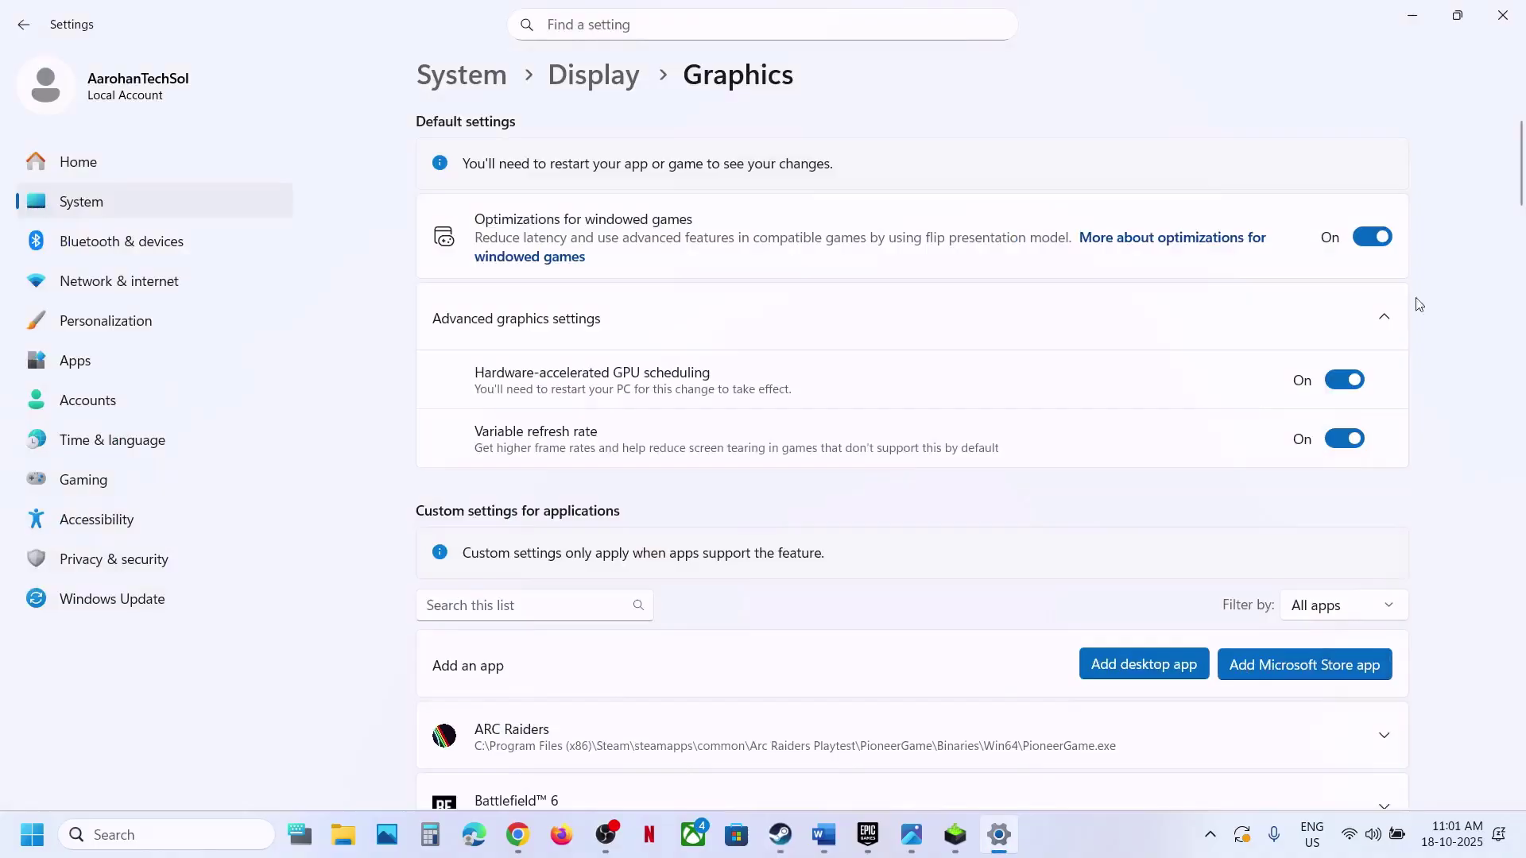
pyautogui.click(1344, 380)
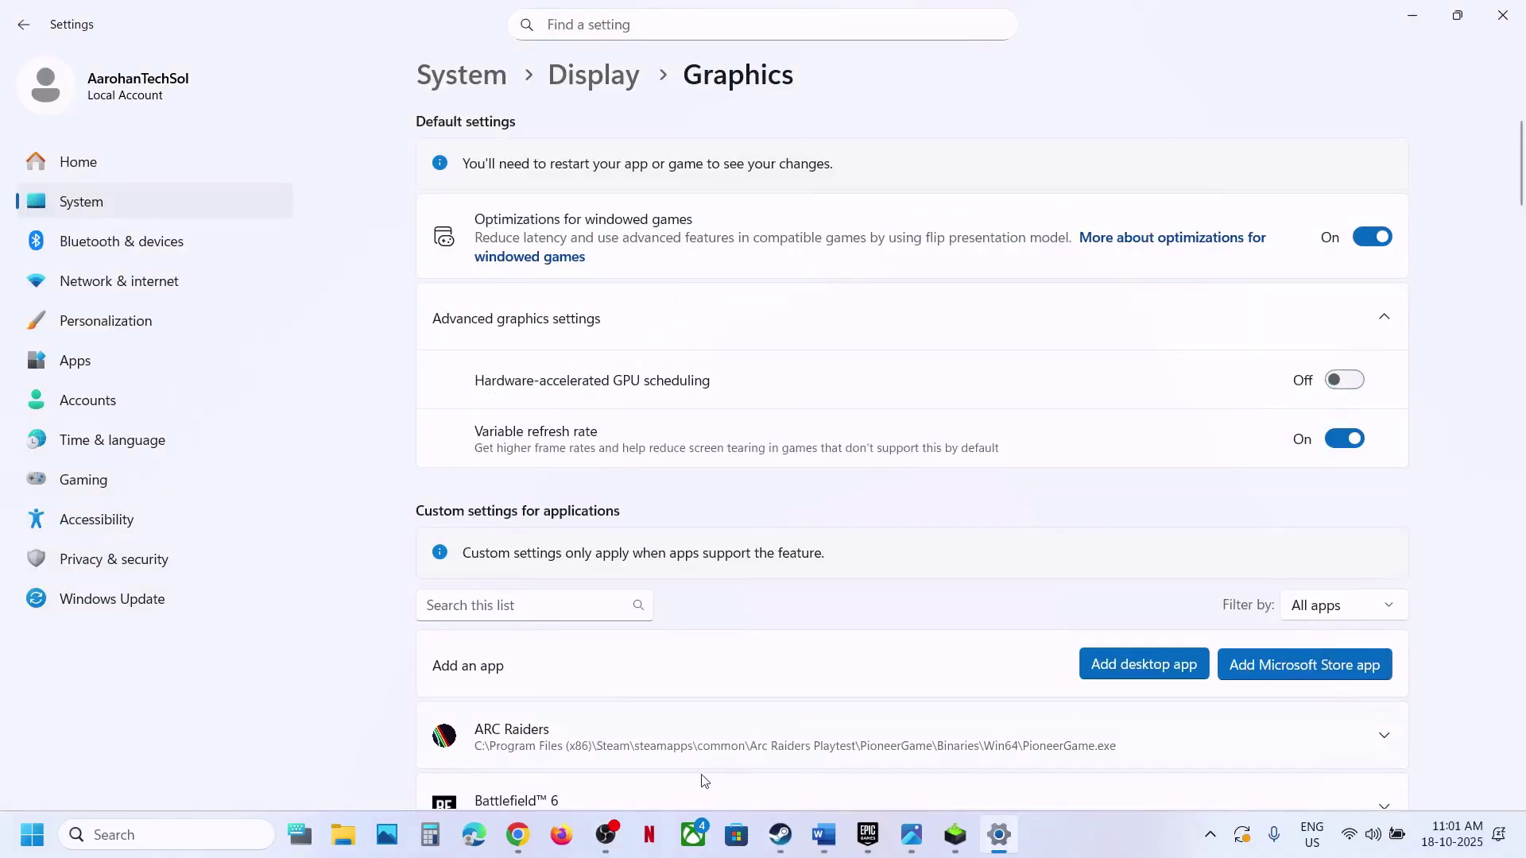
# - Return to the Word document and read Step 13 about verifying the game files
pyautogui.click(833, 803)
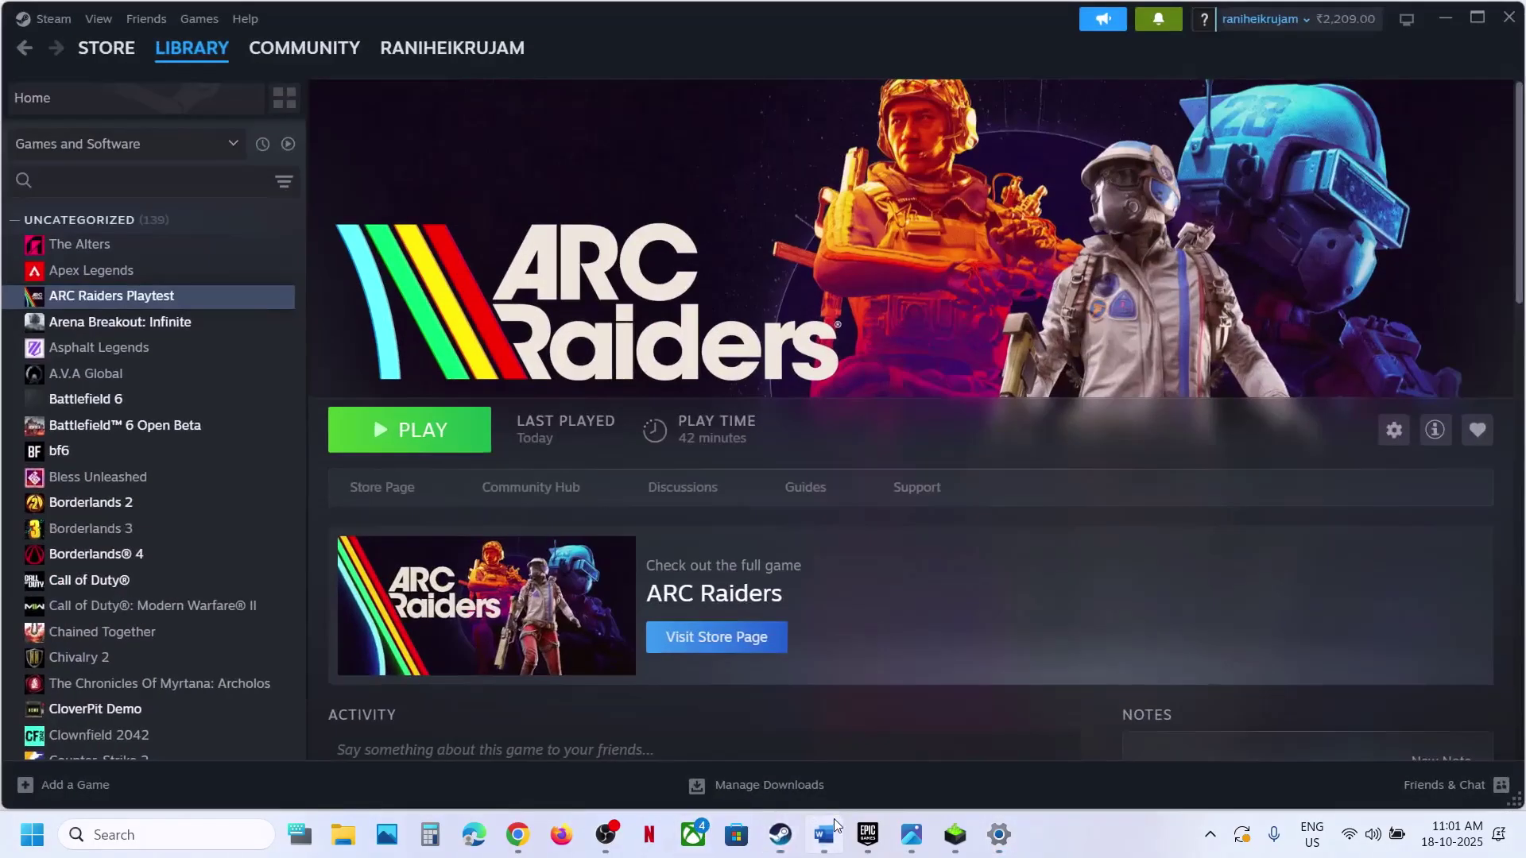
pyautogui.click(833, 819)
pyautogui.scroll(-3, 836, 541)
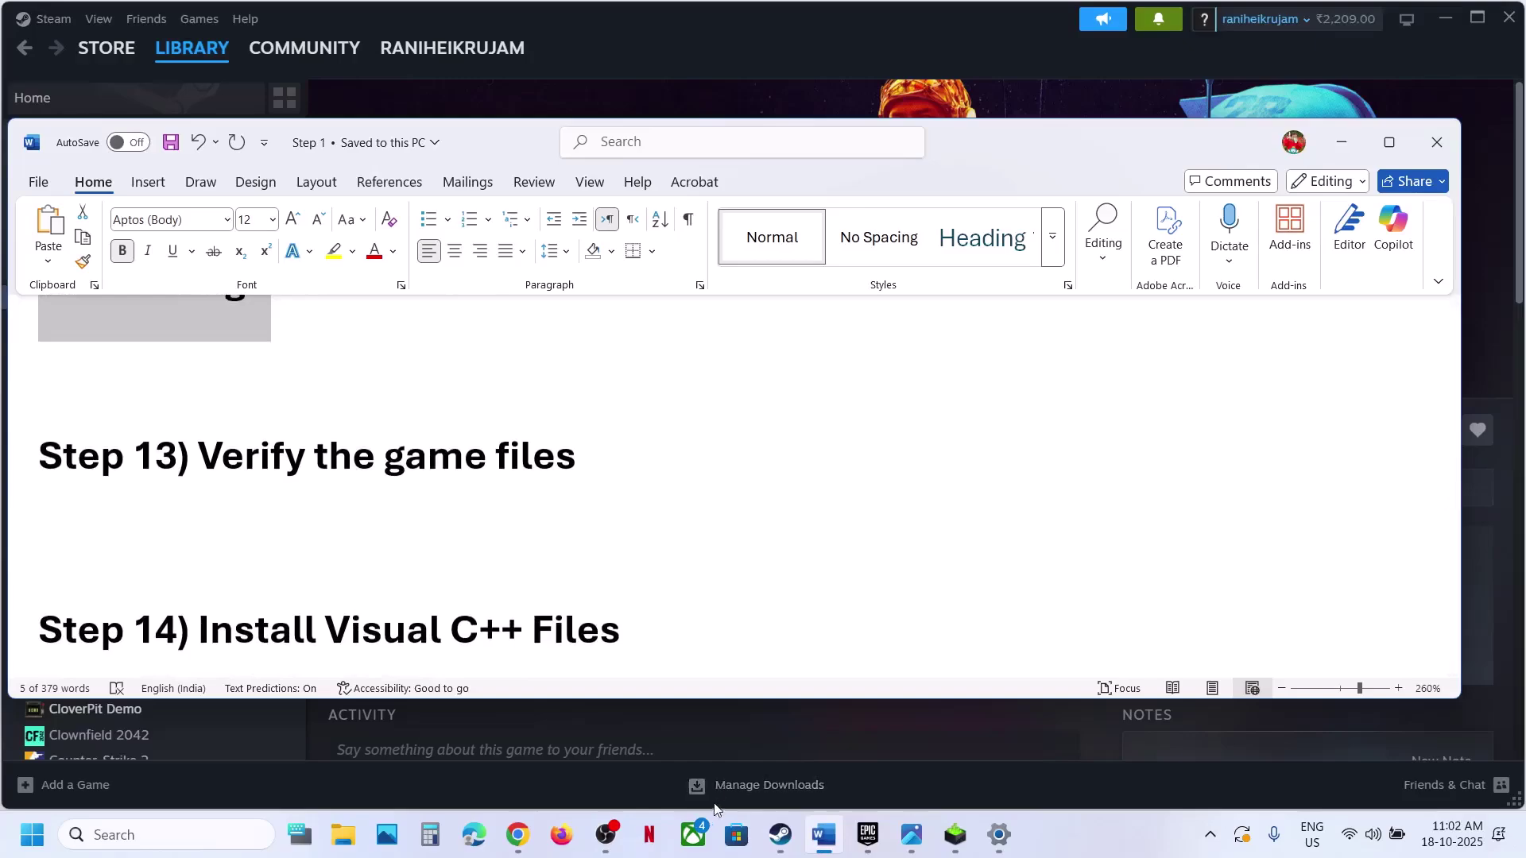
# - In Steam, view the Installed Files properties of ARC Raiders Playtest with the file integrity verification option, and close them
pyautogui.click(780, 835)
pyautogui.rightClick(158, 300)
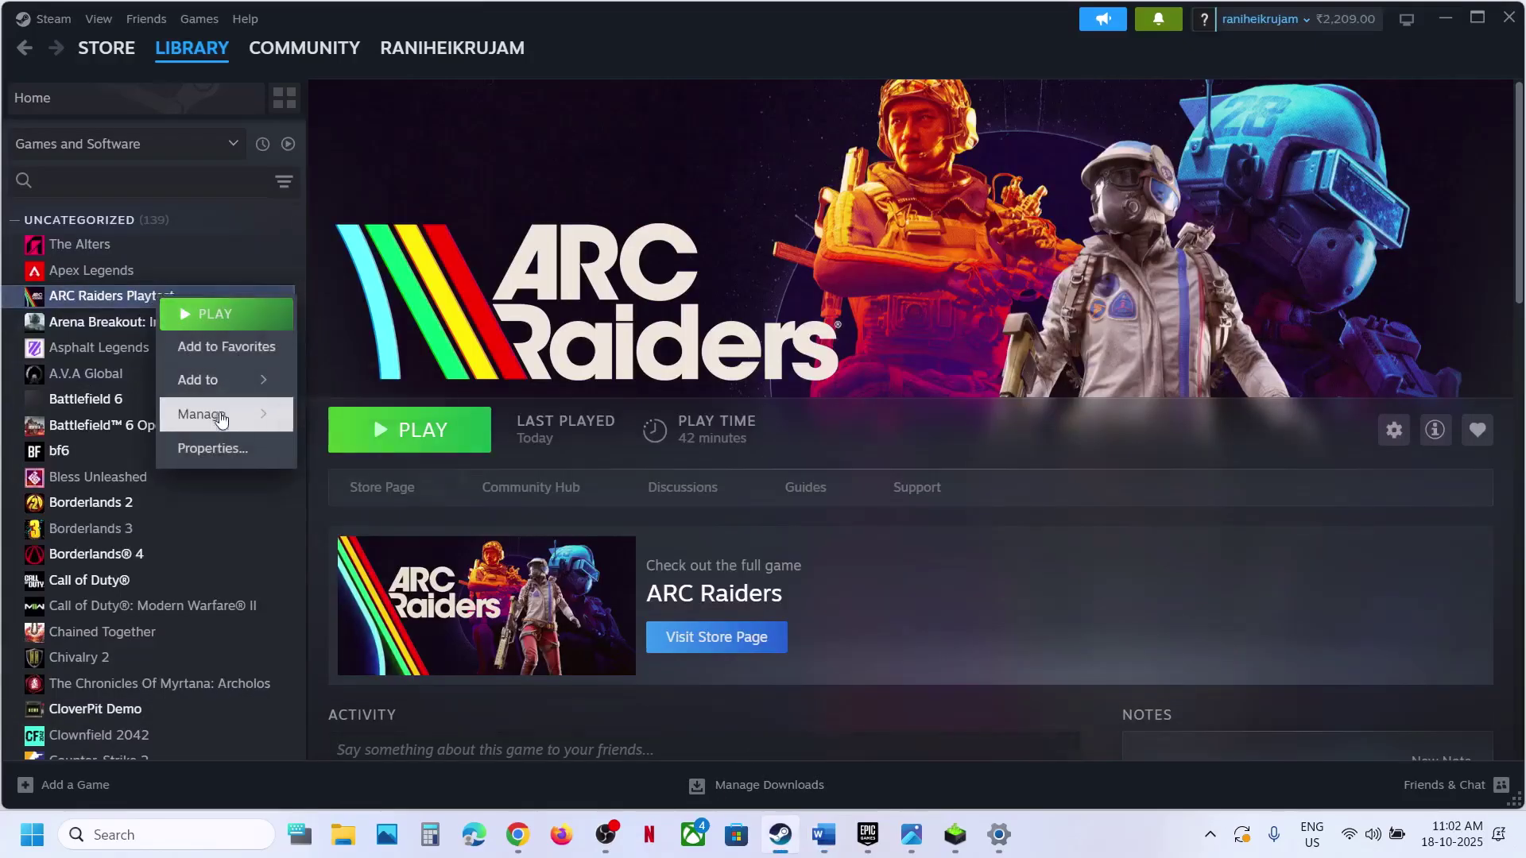
pyautogui.click(213, 446)
pyautogui.click(449, 306)
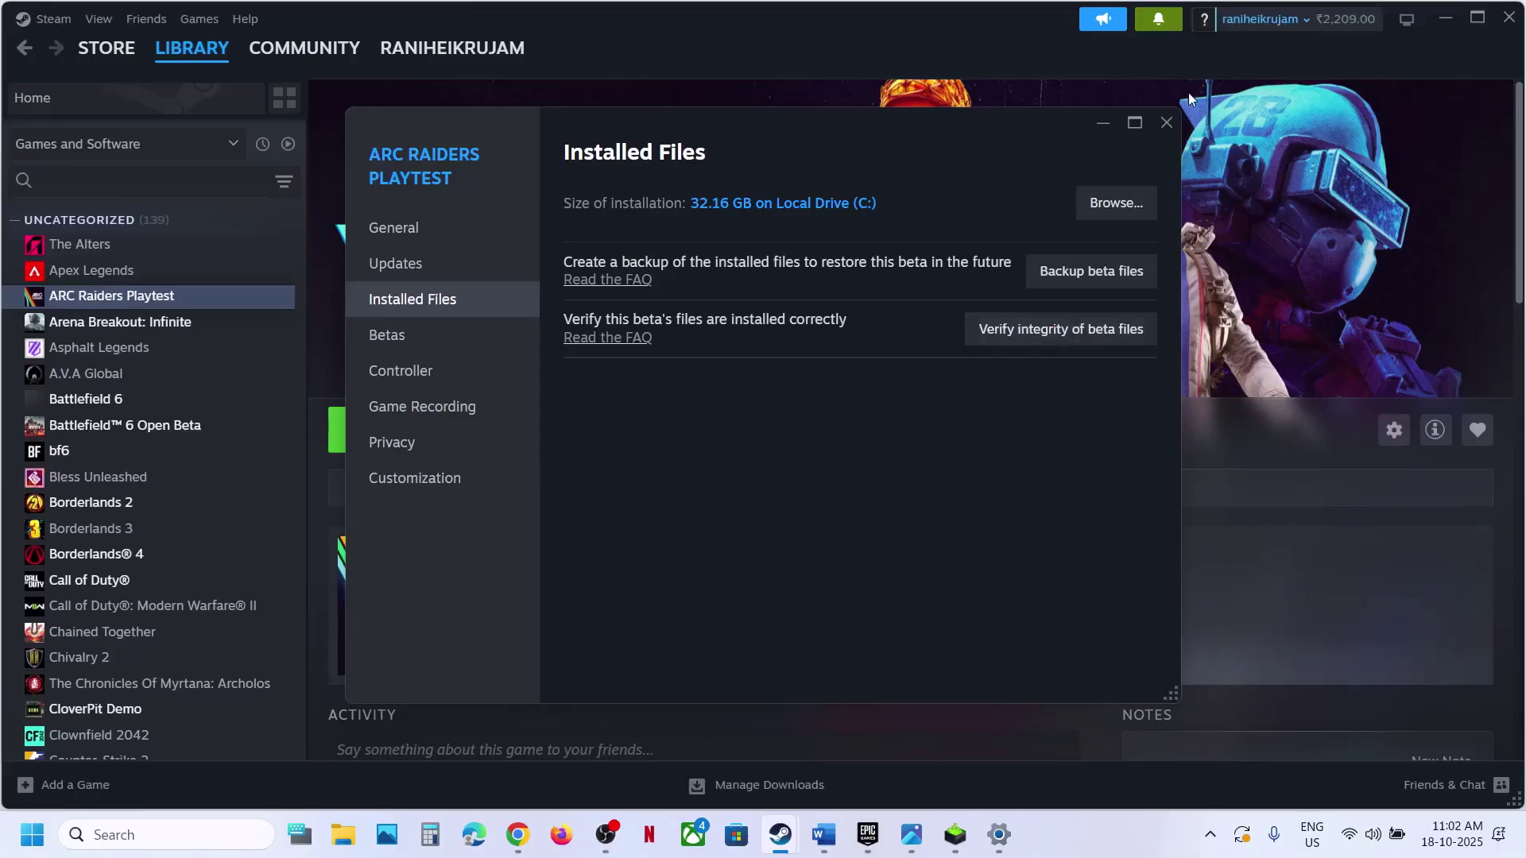
pyautogui.click(1166, 123)
# - In the Epic Games Launcher, view the management options of ARC Raiders - Server Slam for verifying files, and return to Word
pyautogui.click(869, 834)
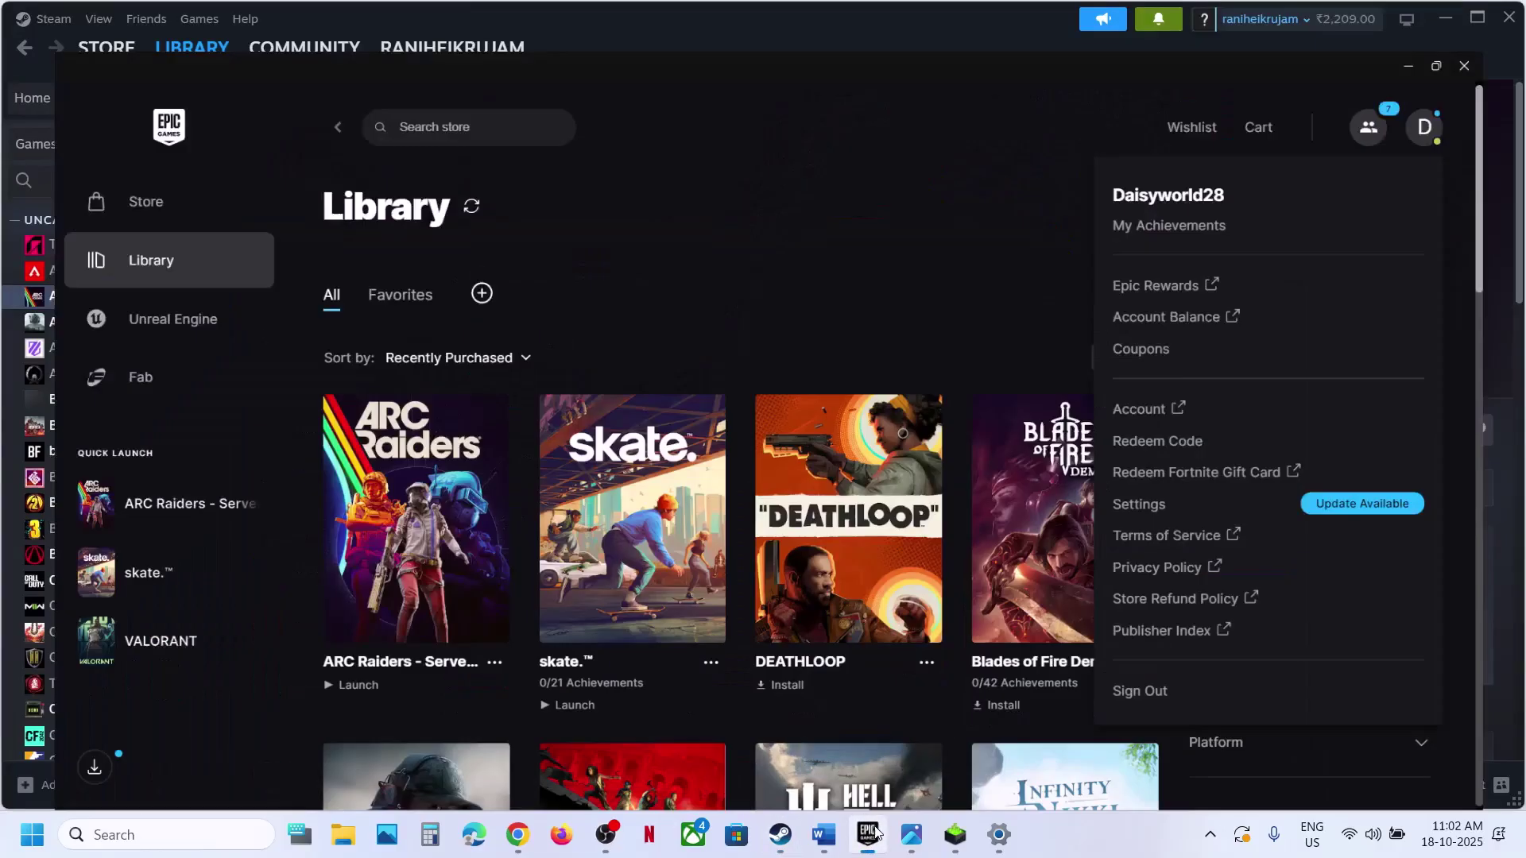
pyautogui.click(471, 652)
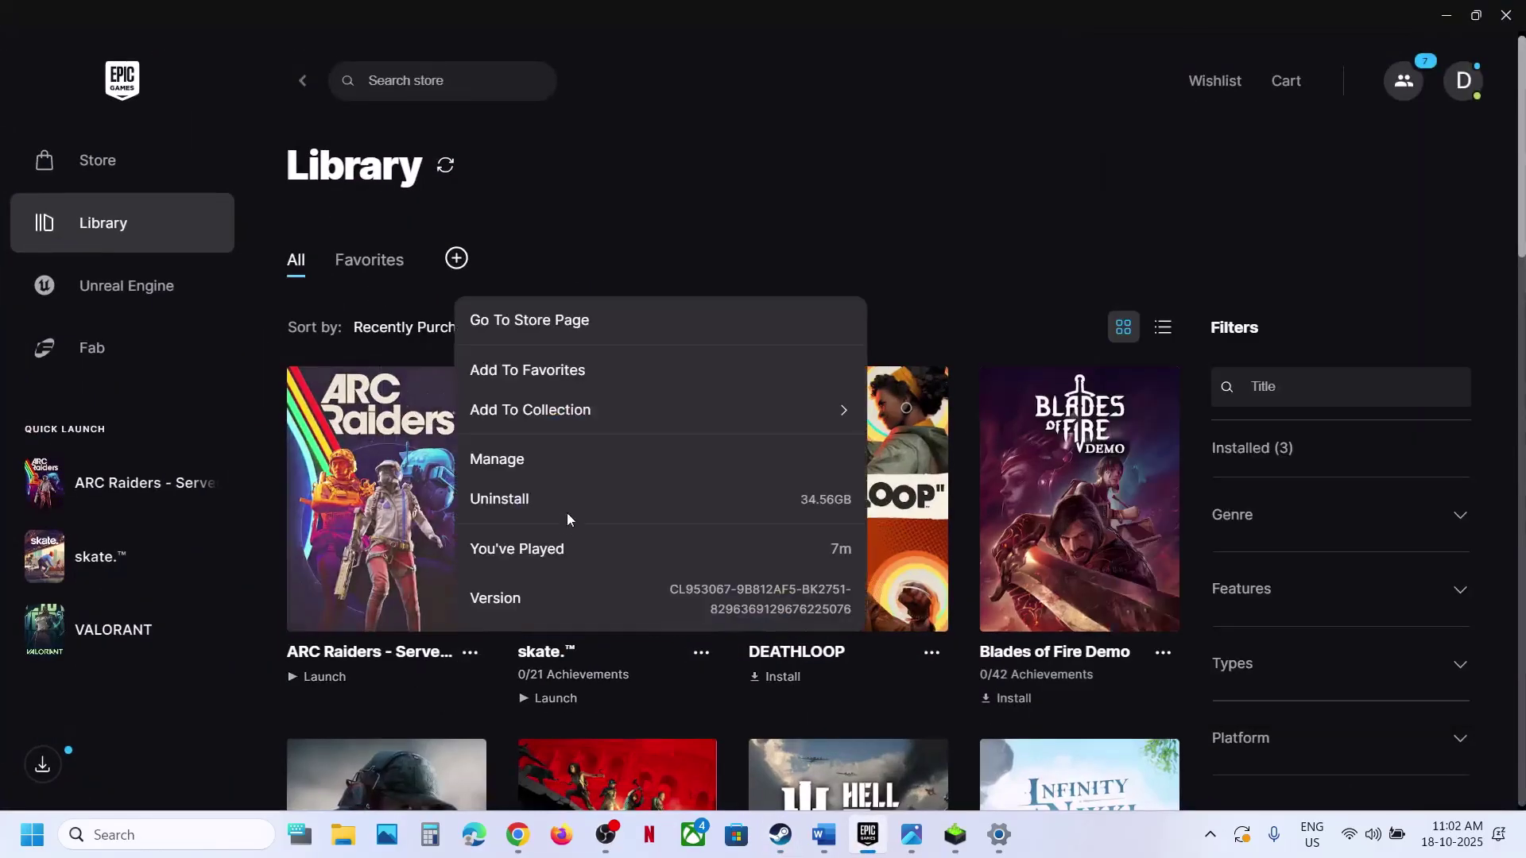
pyautogui.click(527, 465)
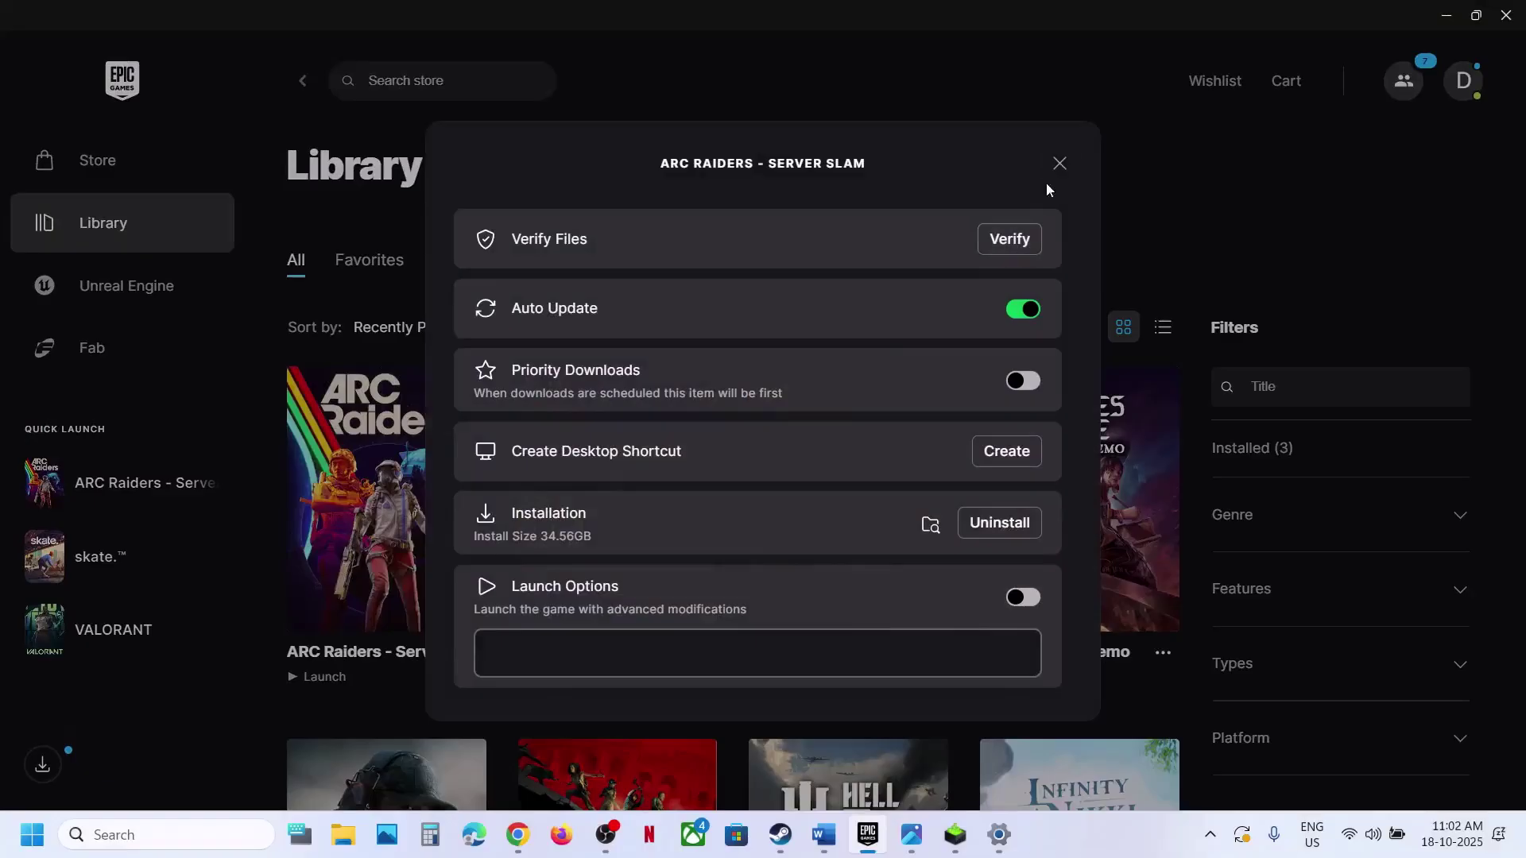
pyautogui.click(1059, 163)
pyautogui.click(815, 846)
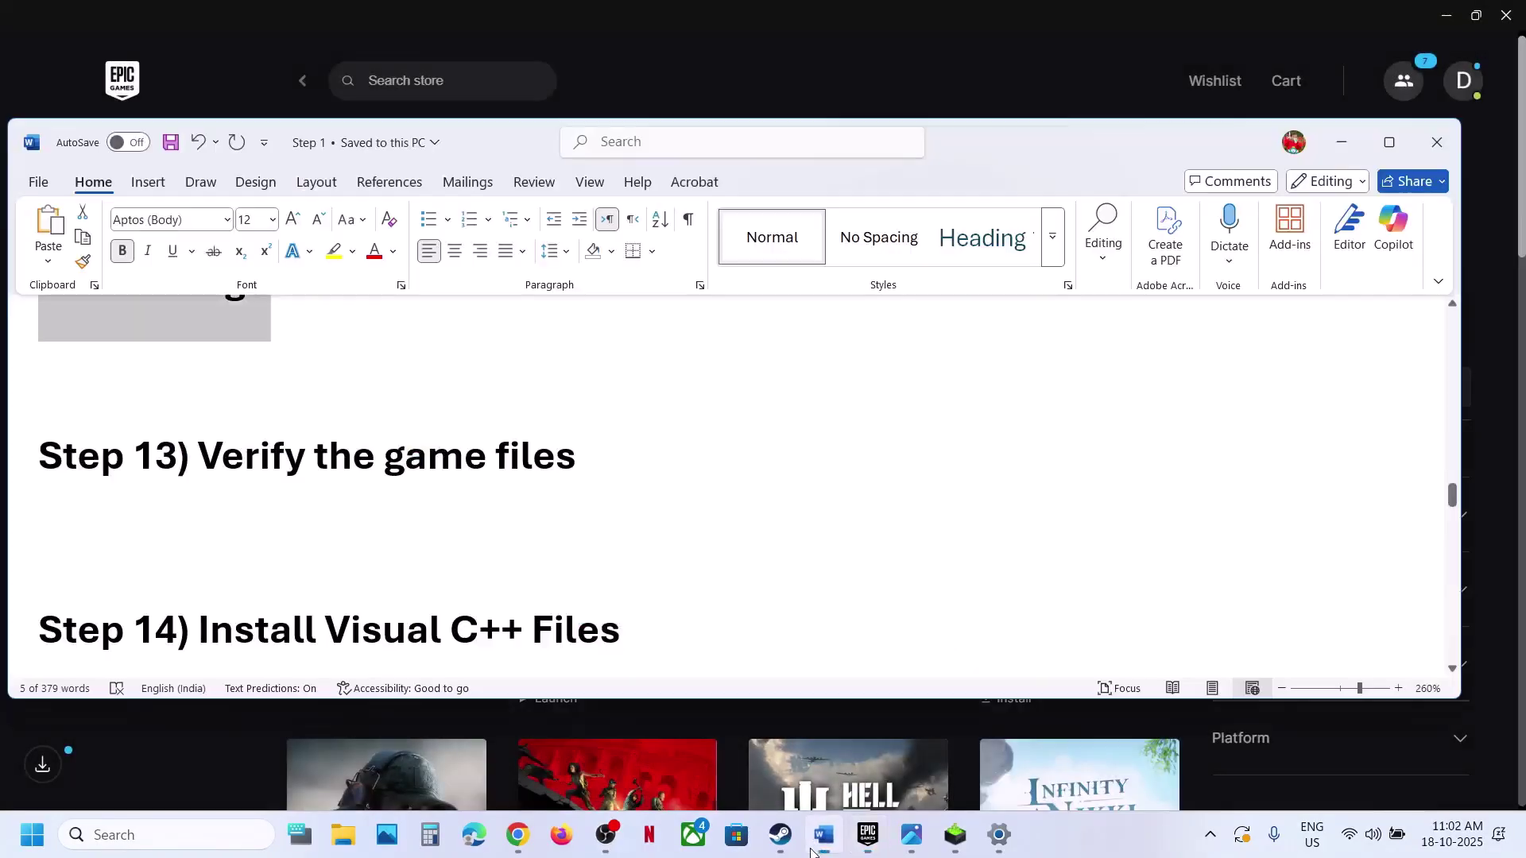
# - Open the Visual C++ link from Step 14 and highlight the X86 and X64 downloads under Latest supported redistributable version
pyautogui.scroll(-2, 610, 602)
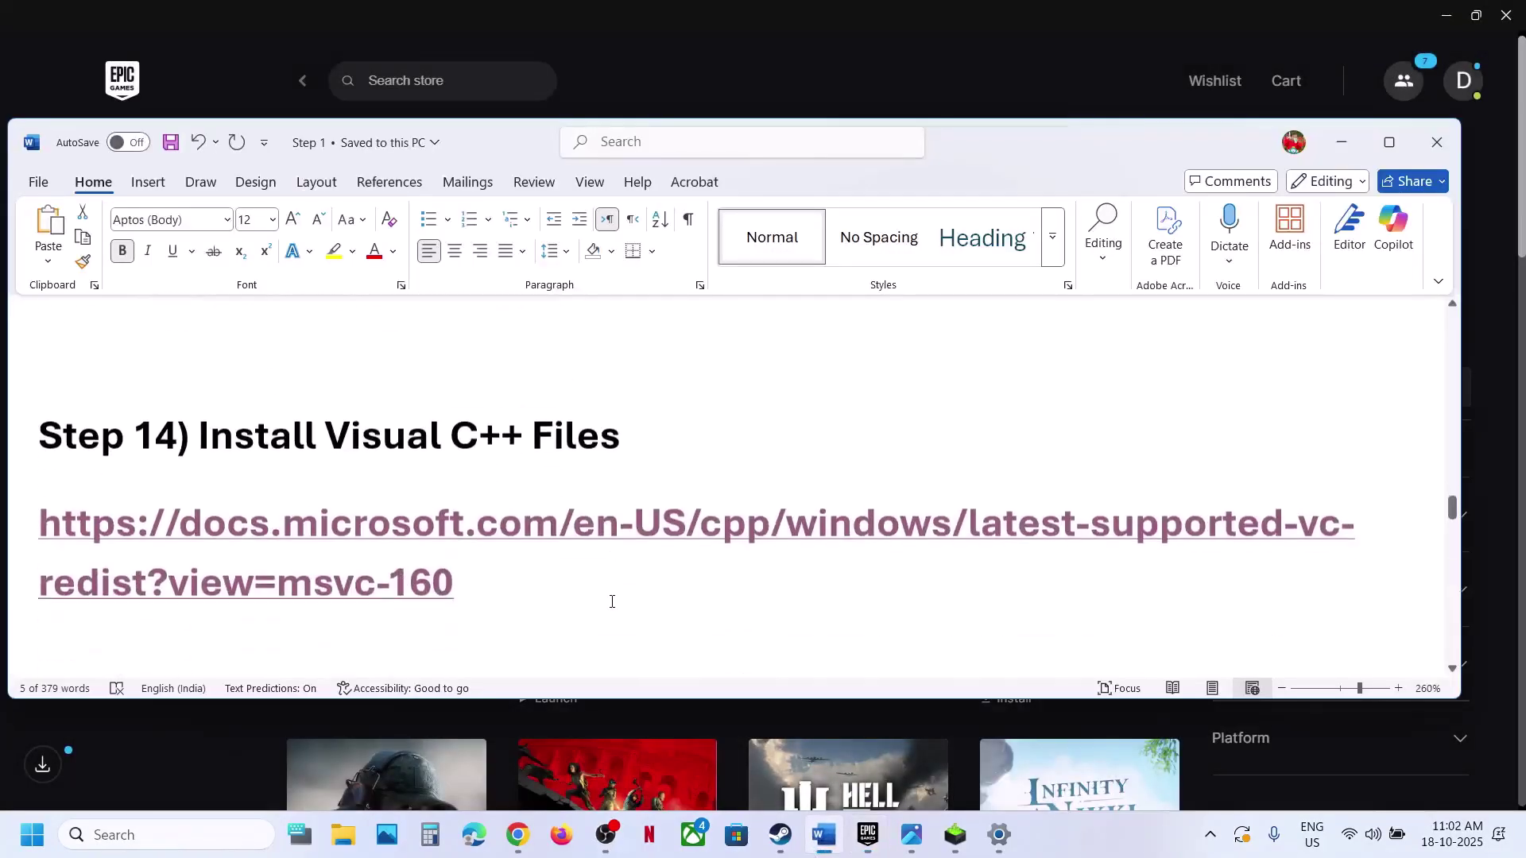
pyautogui.keyDown('ctrl'); pyautogui.click(441, 532); pyautogui.keyUp('ctrl')
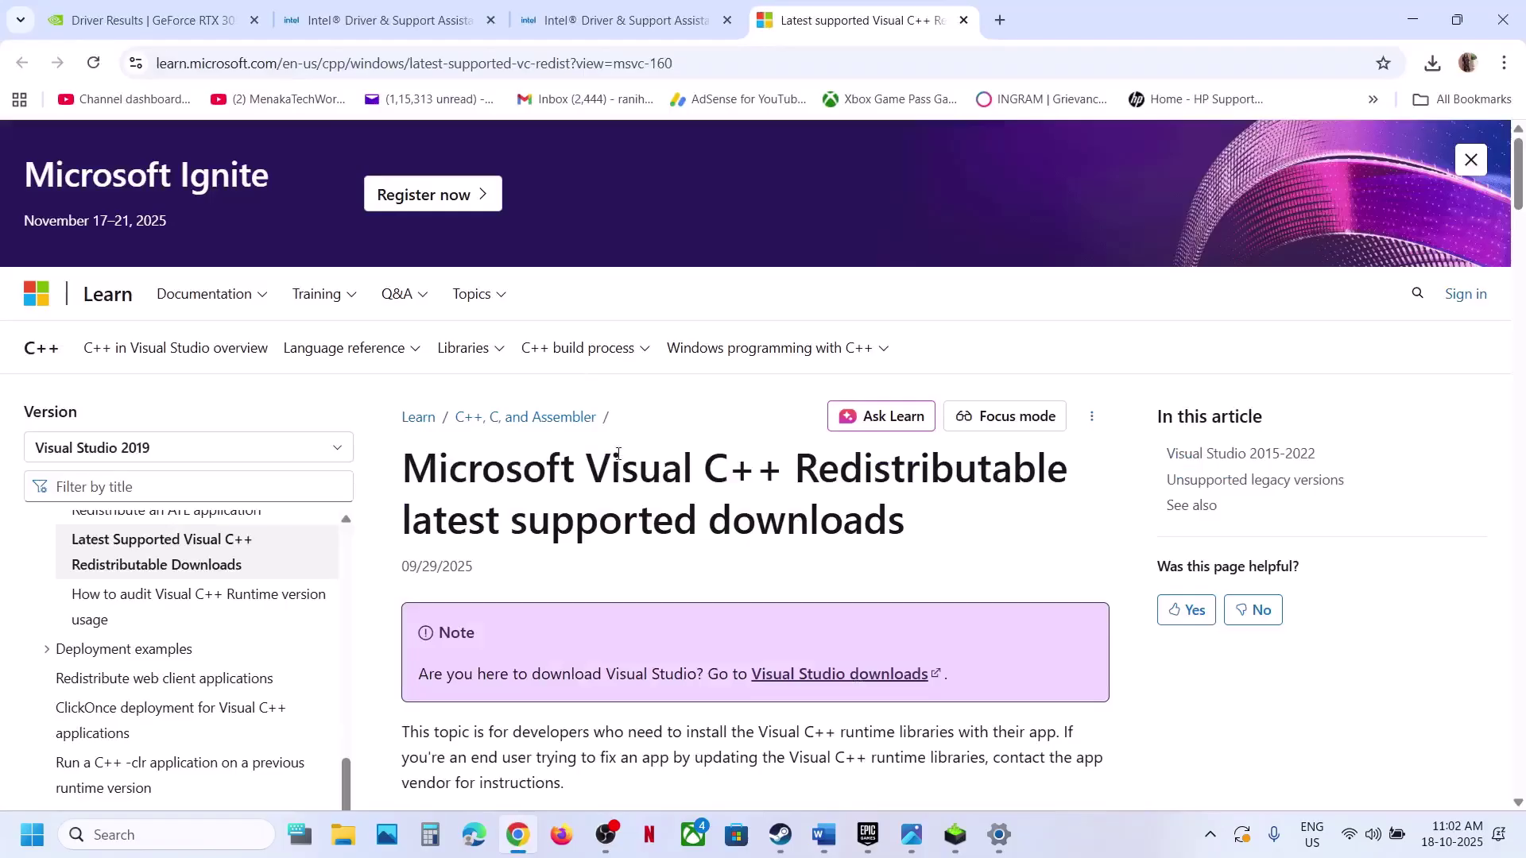
pyautogui.scroll(-13, 617, 454)
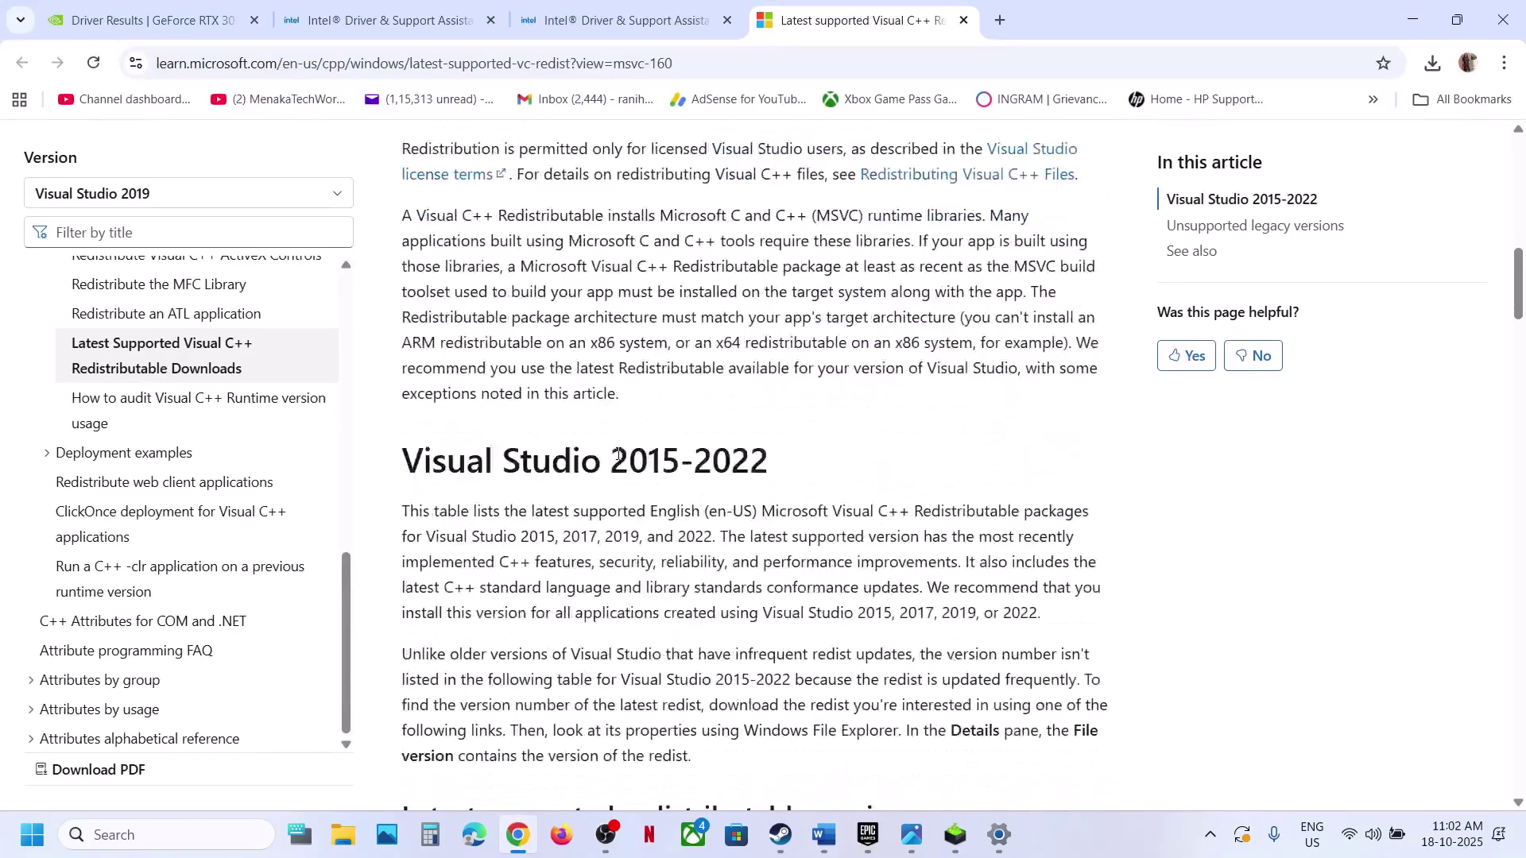
pyautogui.scroll(-1, 617, 454)
pyautogui.scroll(-5, 699, 359)
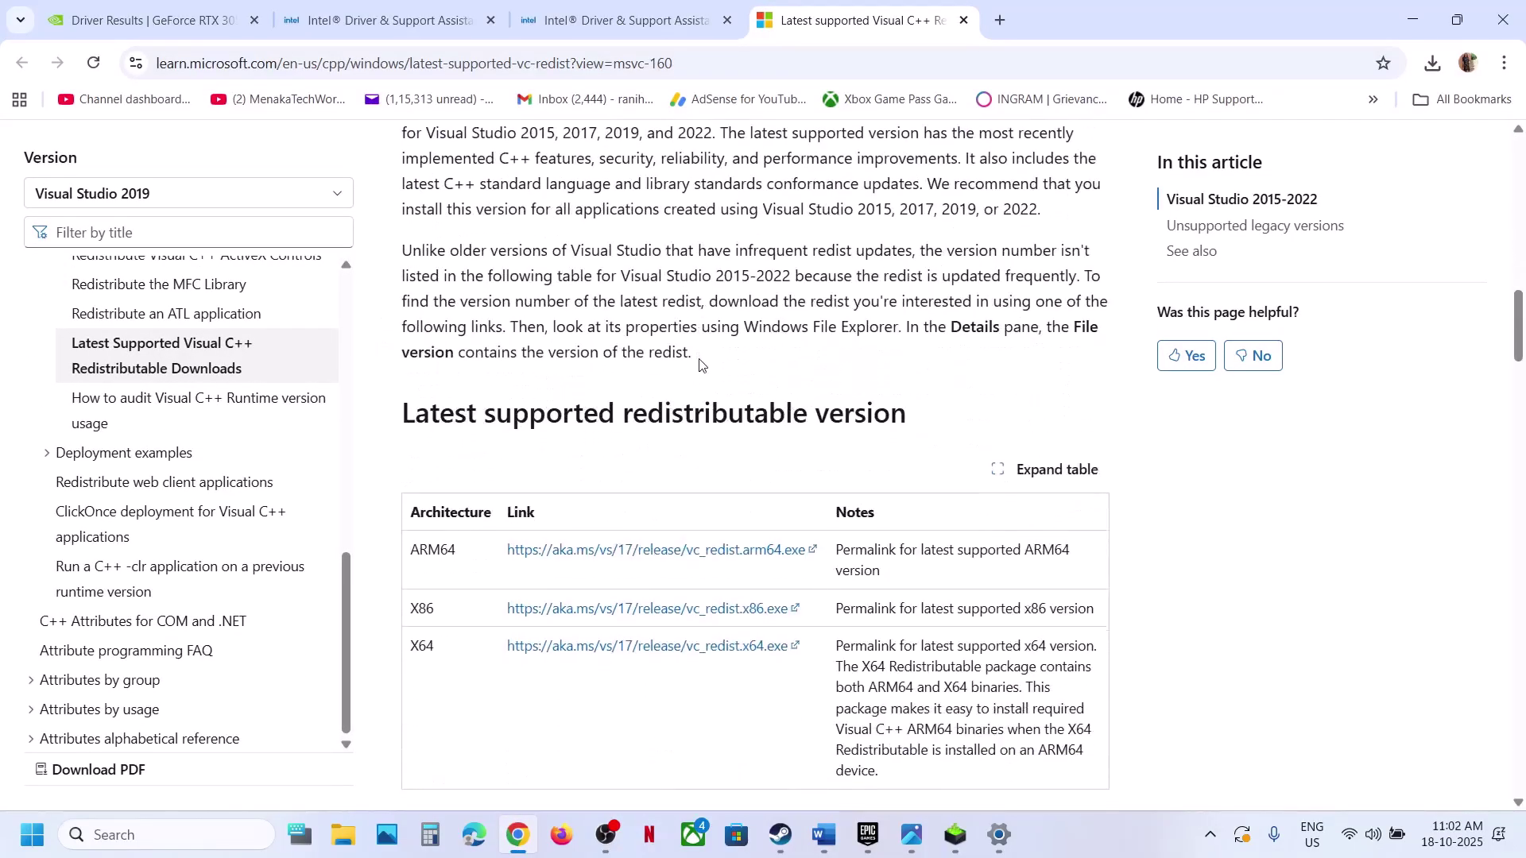
pyautogui.moveTo(418, 367); pyautogui.dragTo(723, 433)
pyautogui.moveTo(408, 375); pyautogui.dragTo(739, 439)
pyautogui.moveTo(741, 371); pyautogui.dragTo(781, 409)
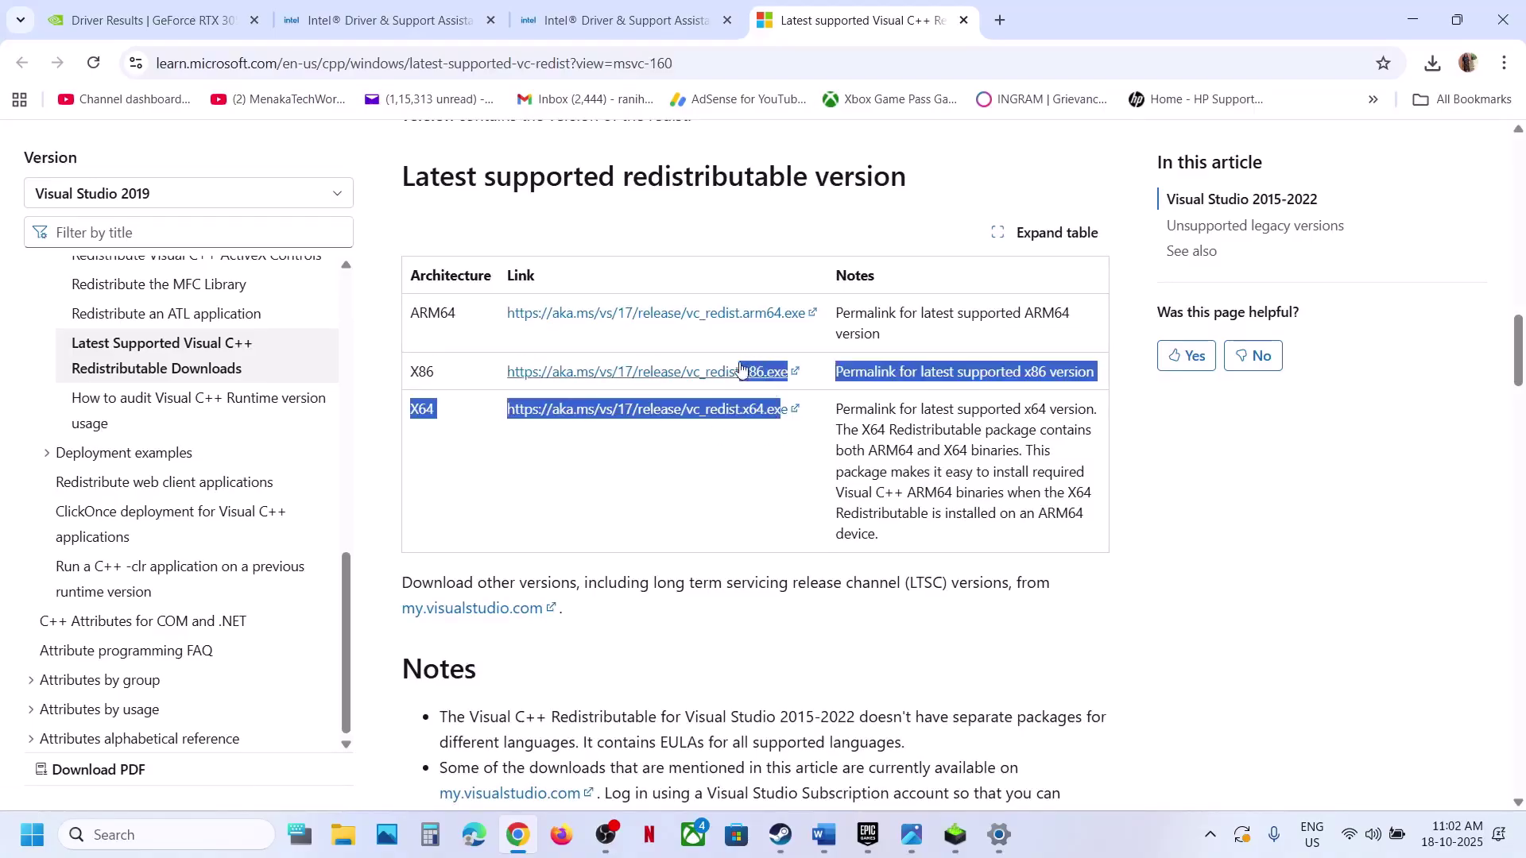
# - Download the x86 Visual C++ 2015-2022 Redistributable, run its setup and allow it to make changes to the device
pyautogui.click(744, 372)
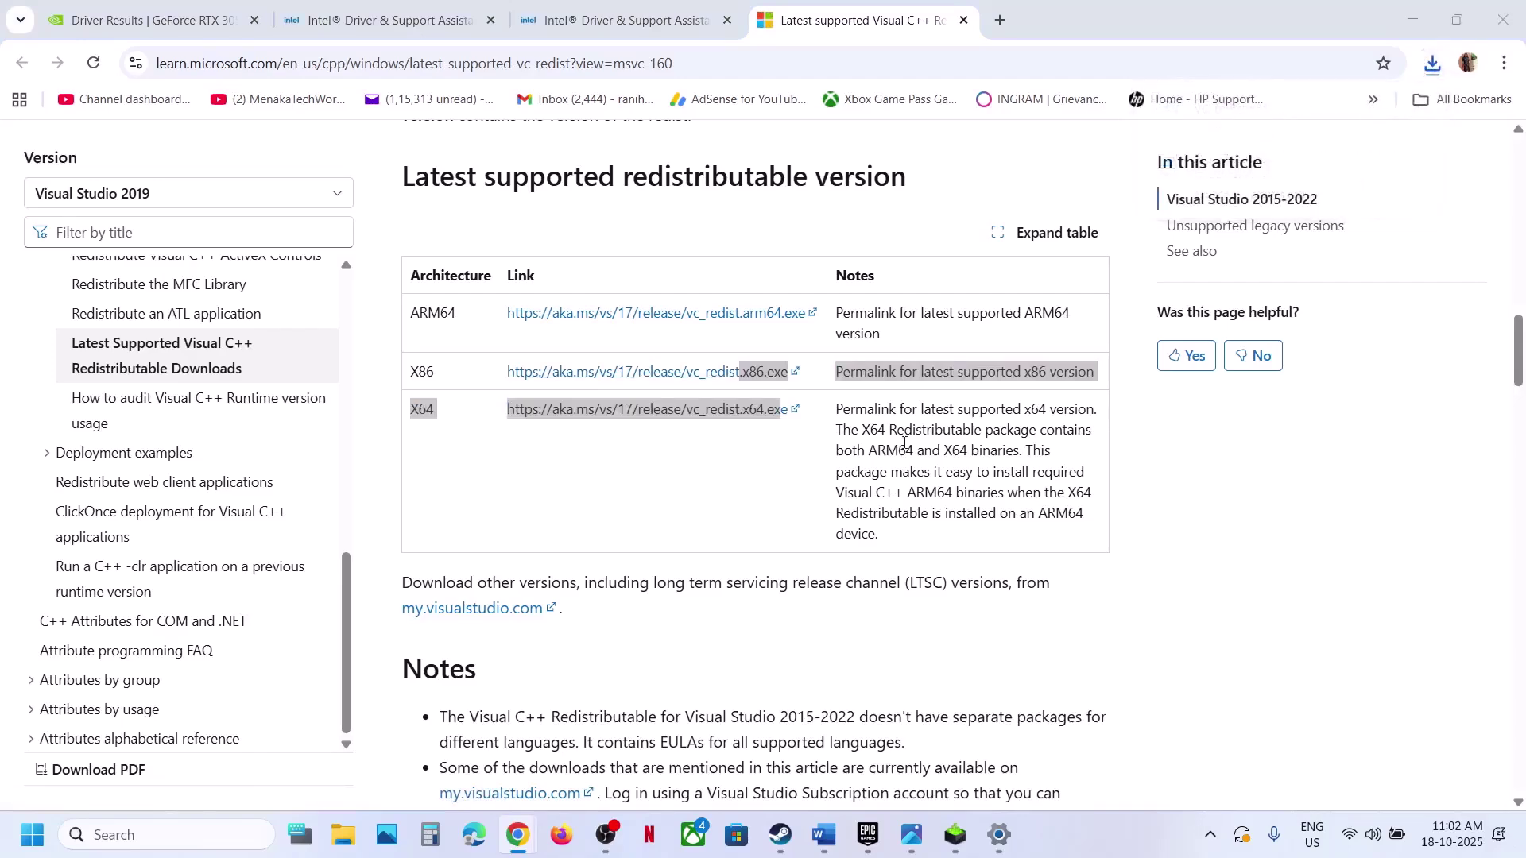
pyautogui.click(806, 521)
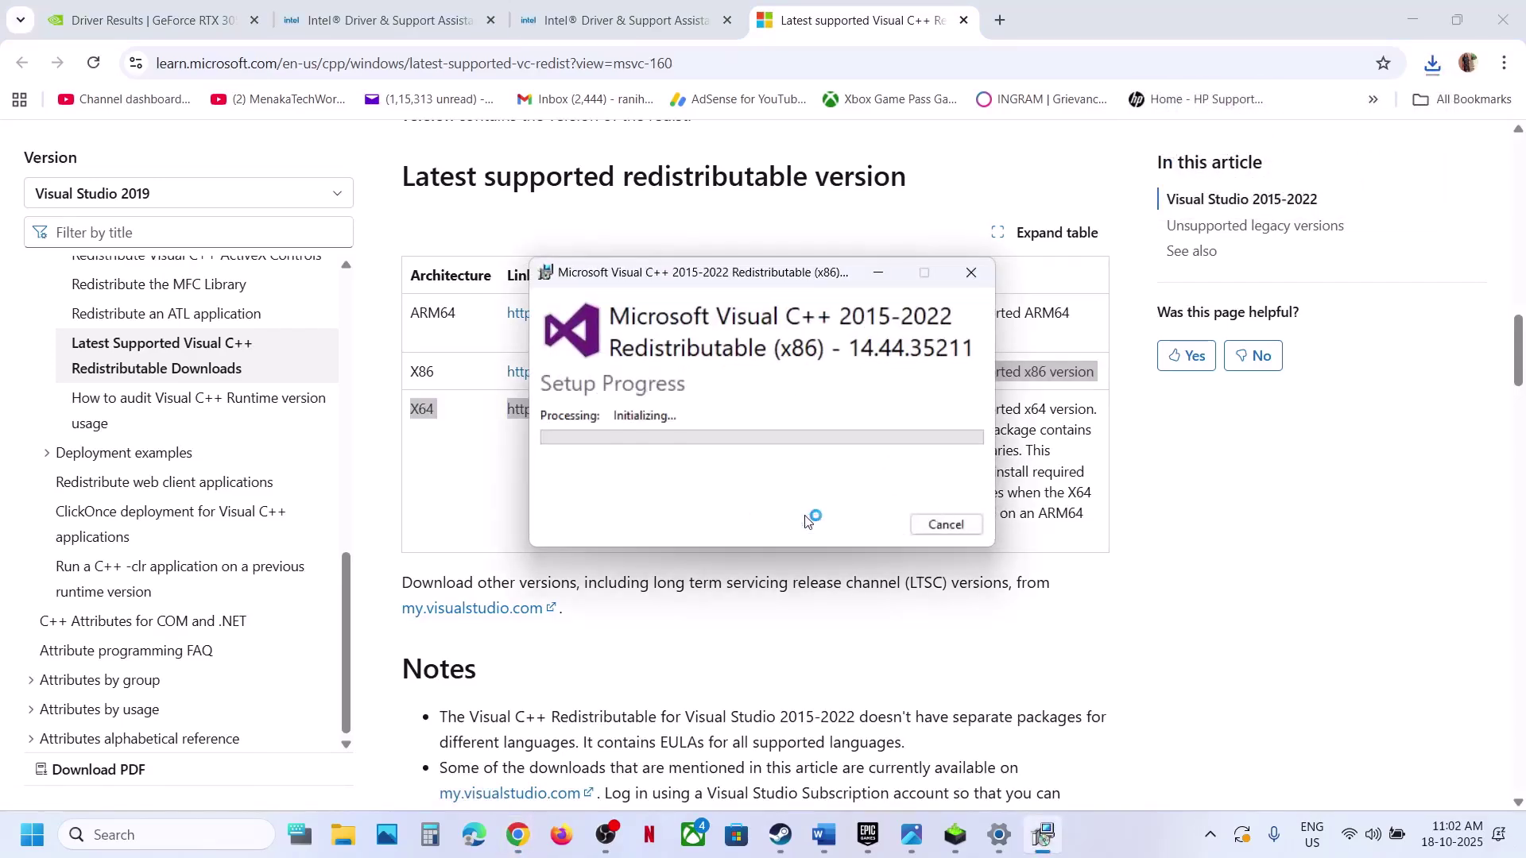
pyautogui.click(724, 551)
# - Download the x64 Visual C++ 2015-2022 Redistributable and run its Repair, allowing it to make changes to the device
pyautogui.click(423, 411)
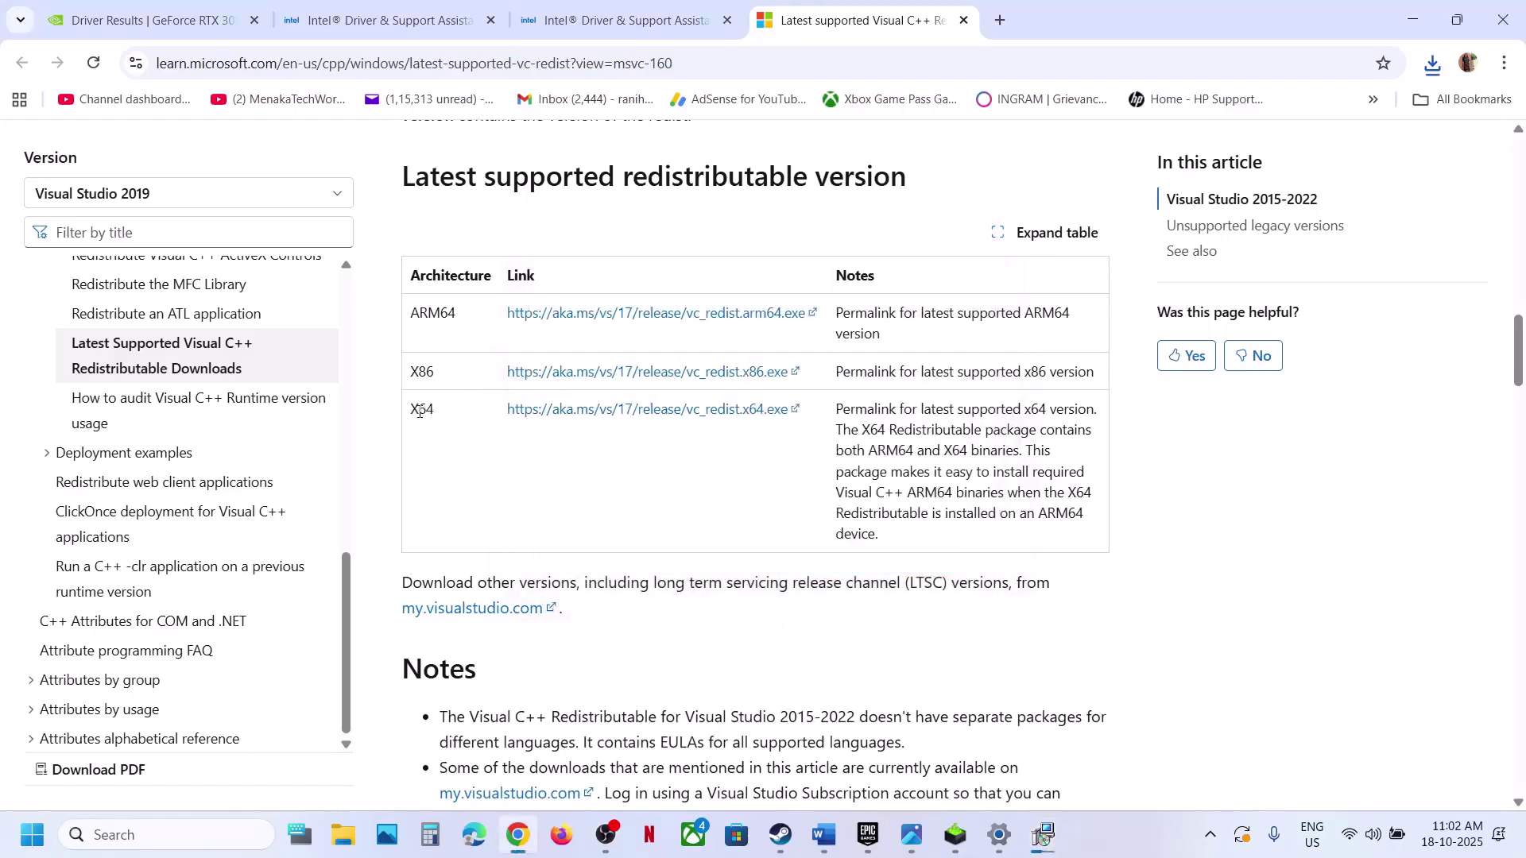
pyautogui.click(579, 409)
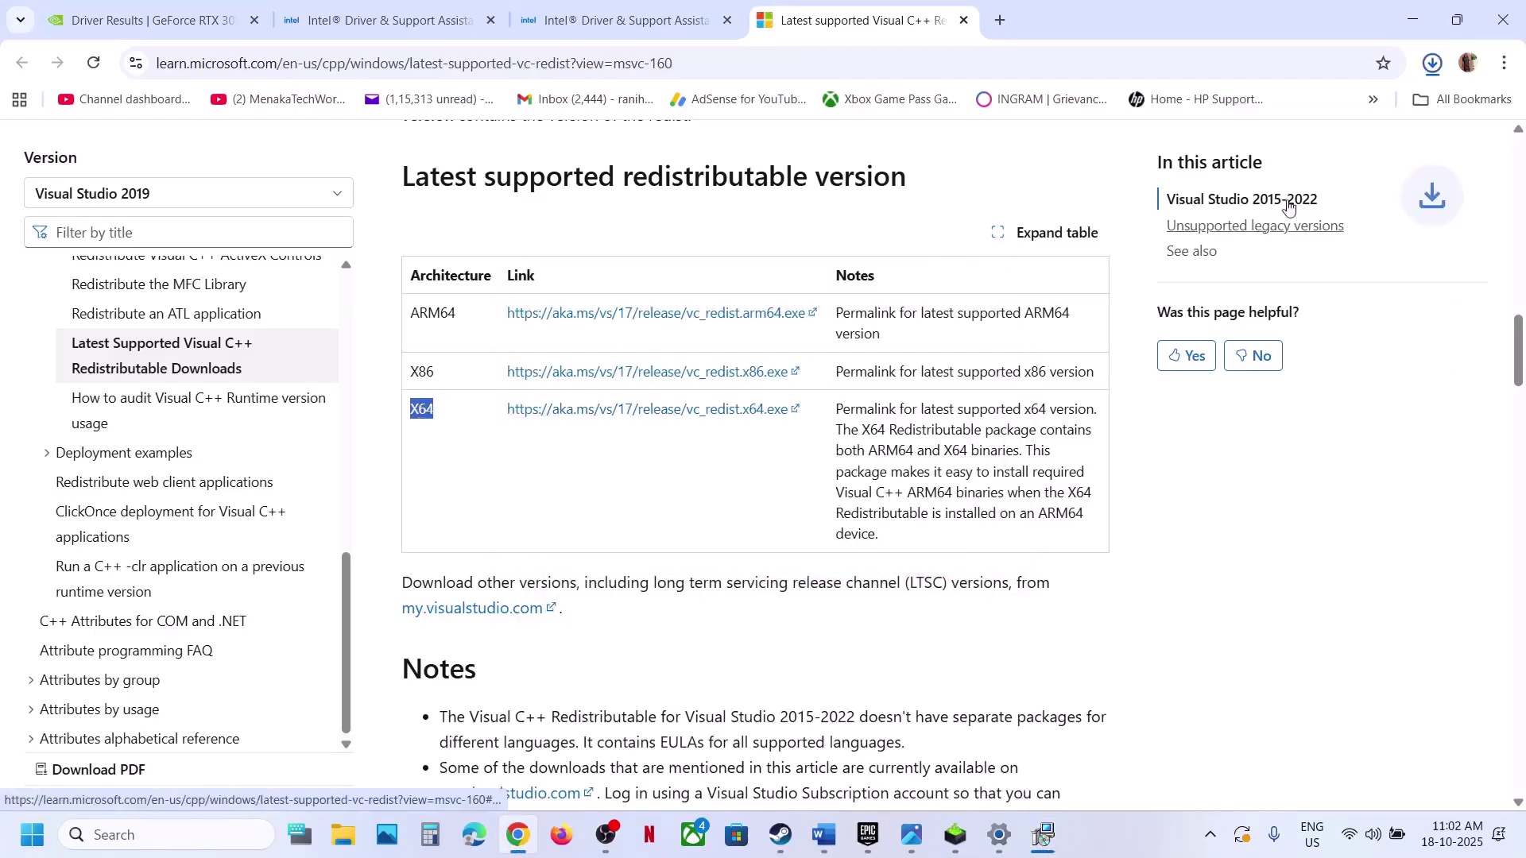
pyautogui.click(1432, 63)
pyautogui.click(1244, 159)
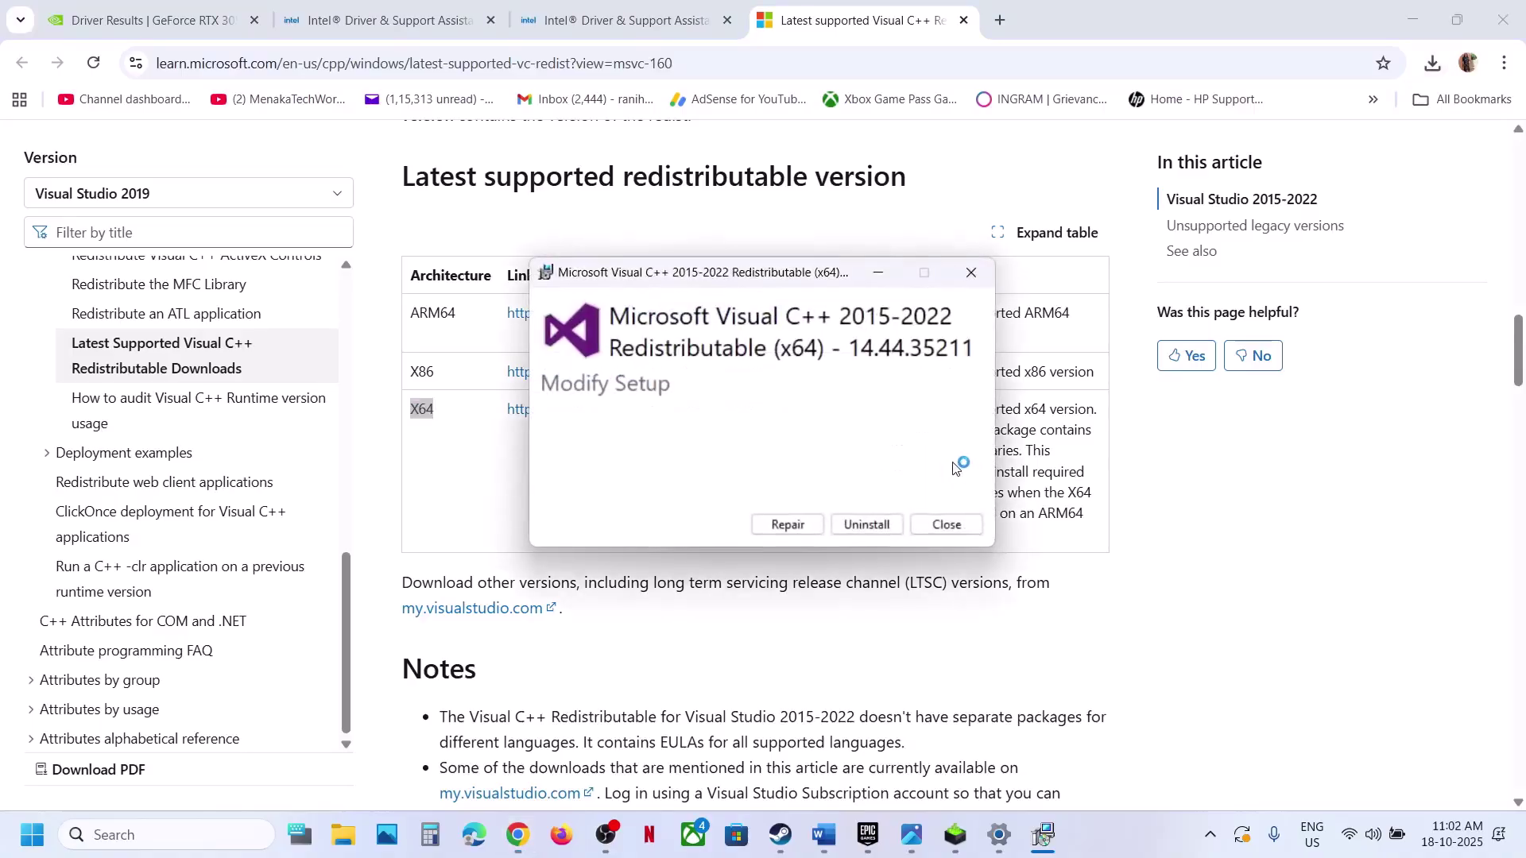
pyautogui.click(805, 522)
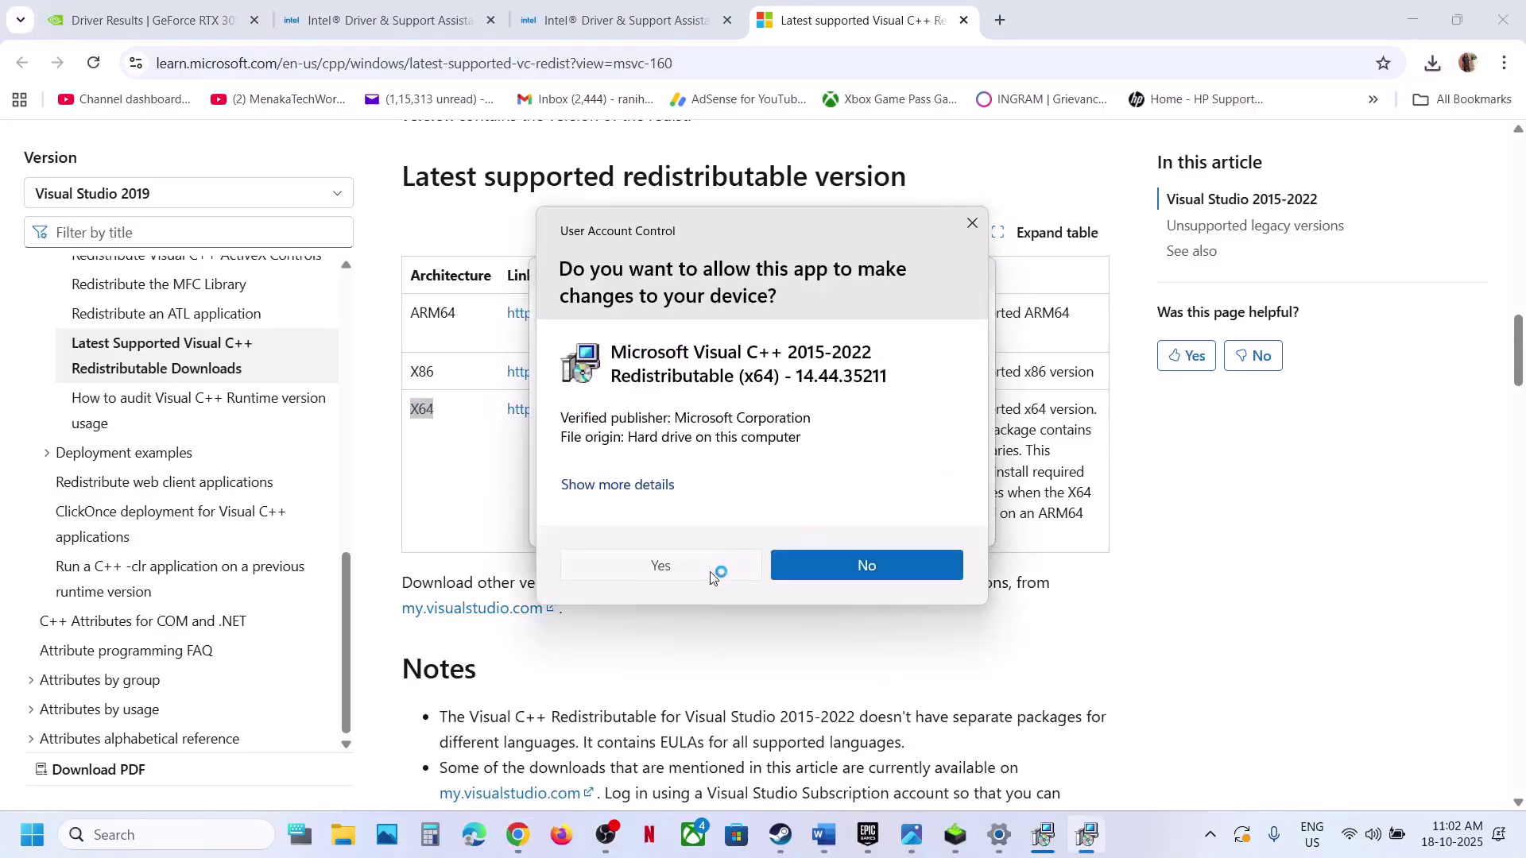
pyautogui.click(715, 572)
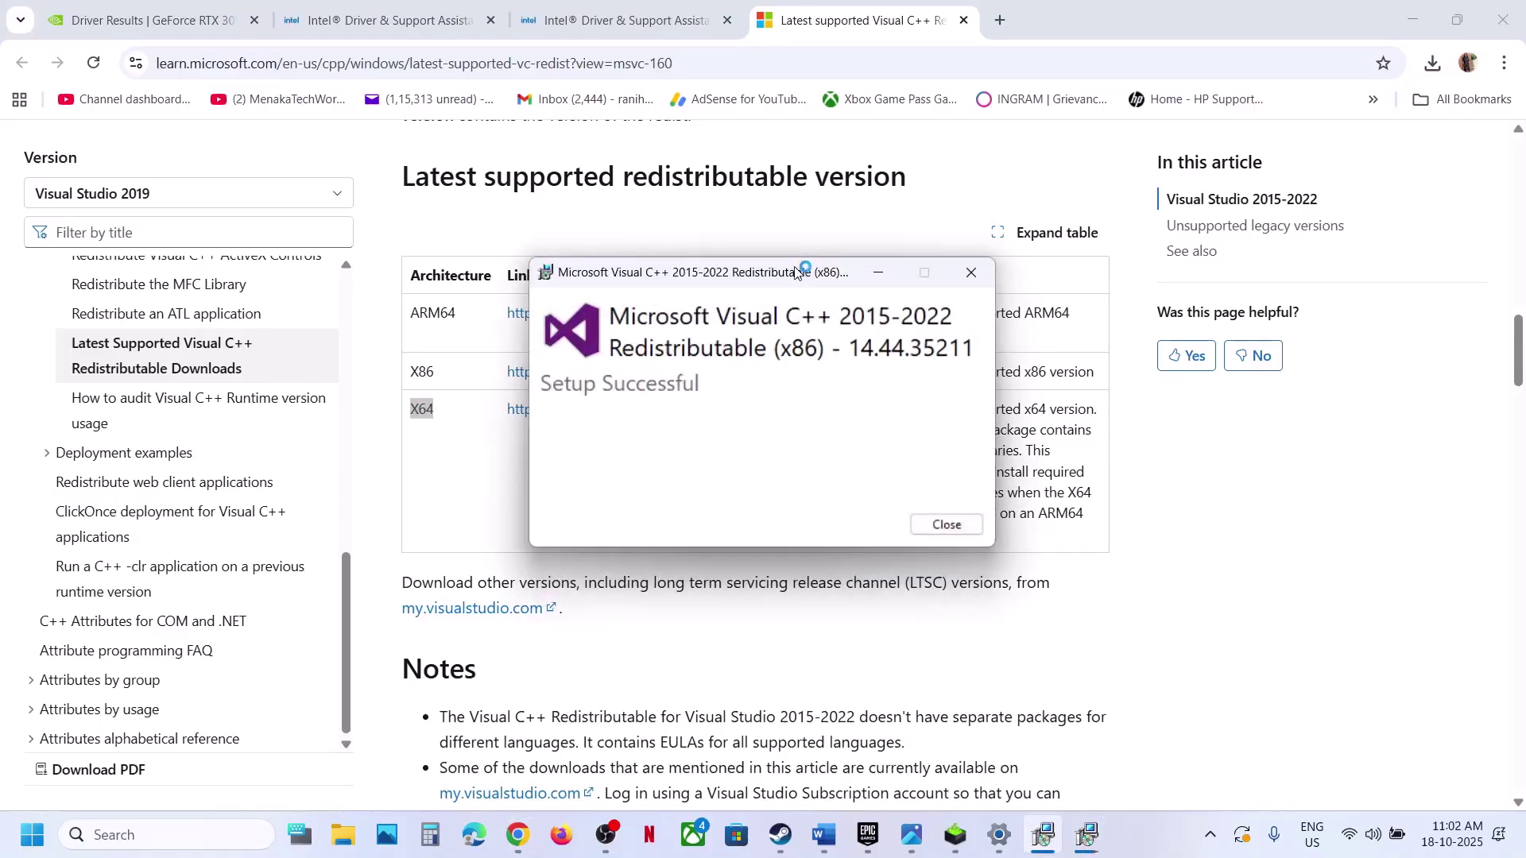
# - Close the x64 and x86 Visual C++ Redistributable setup windows
pyautogui.moveTo(796, 273); pyautogui.dragTo(367, 420)
pyautogui.click(943, 524)
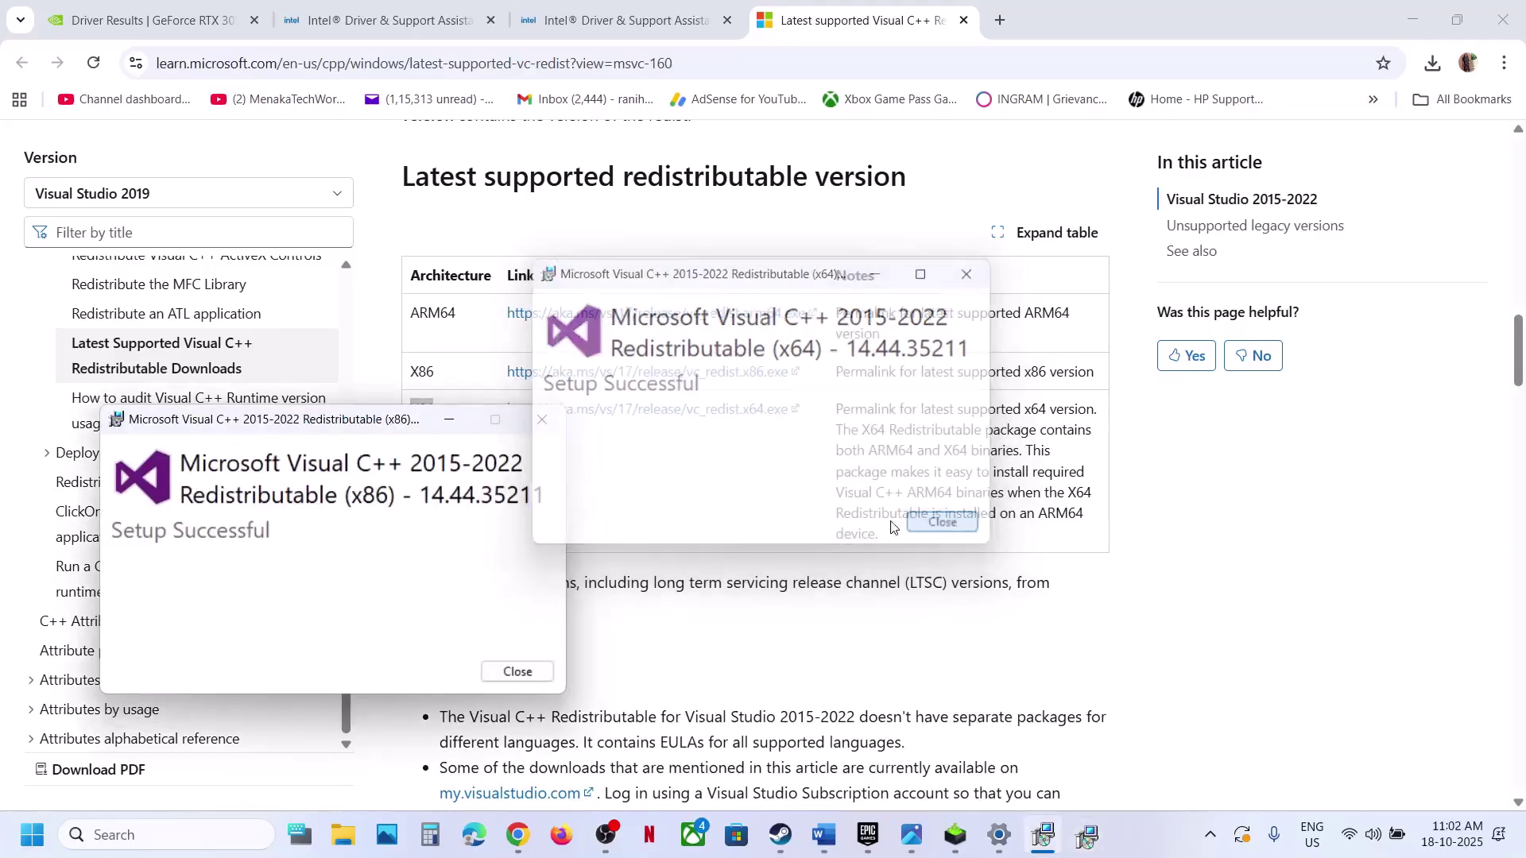
pyautogui.click(518, 671)
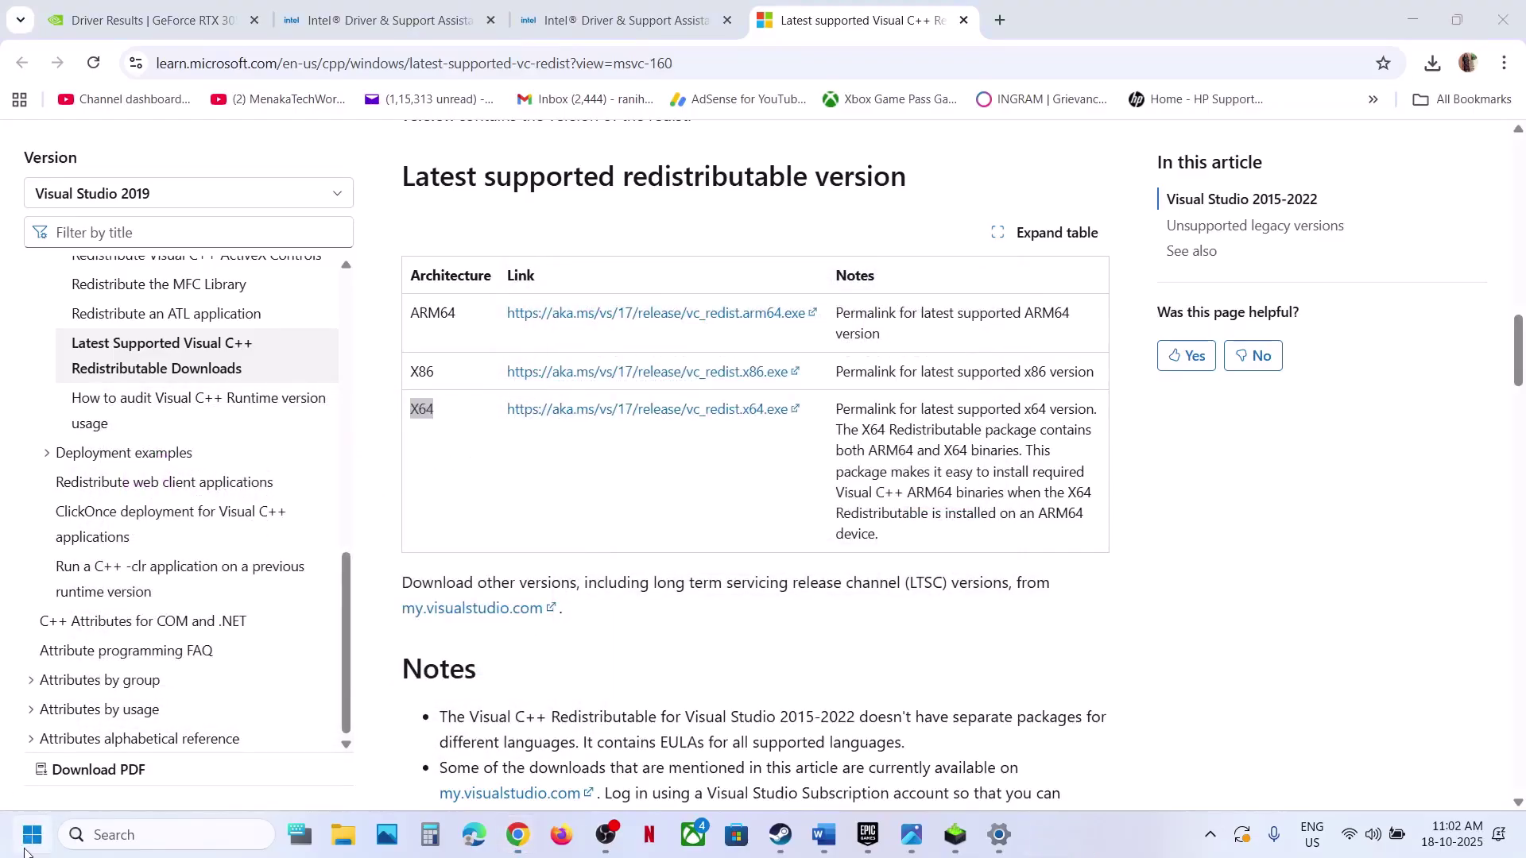
# - View the Windows restart option without restarting, and return to the Word document at Step 15 about overlay apps
pyautogui.click(32, 835)
pyautogui.click(576, 765)
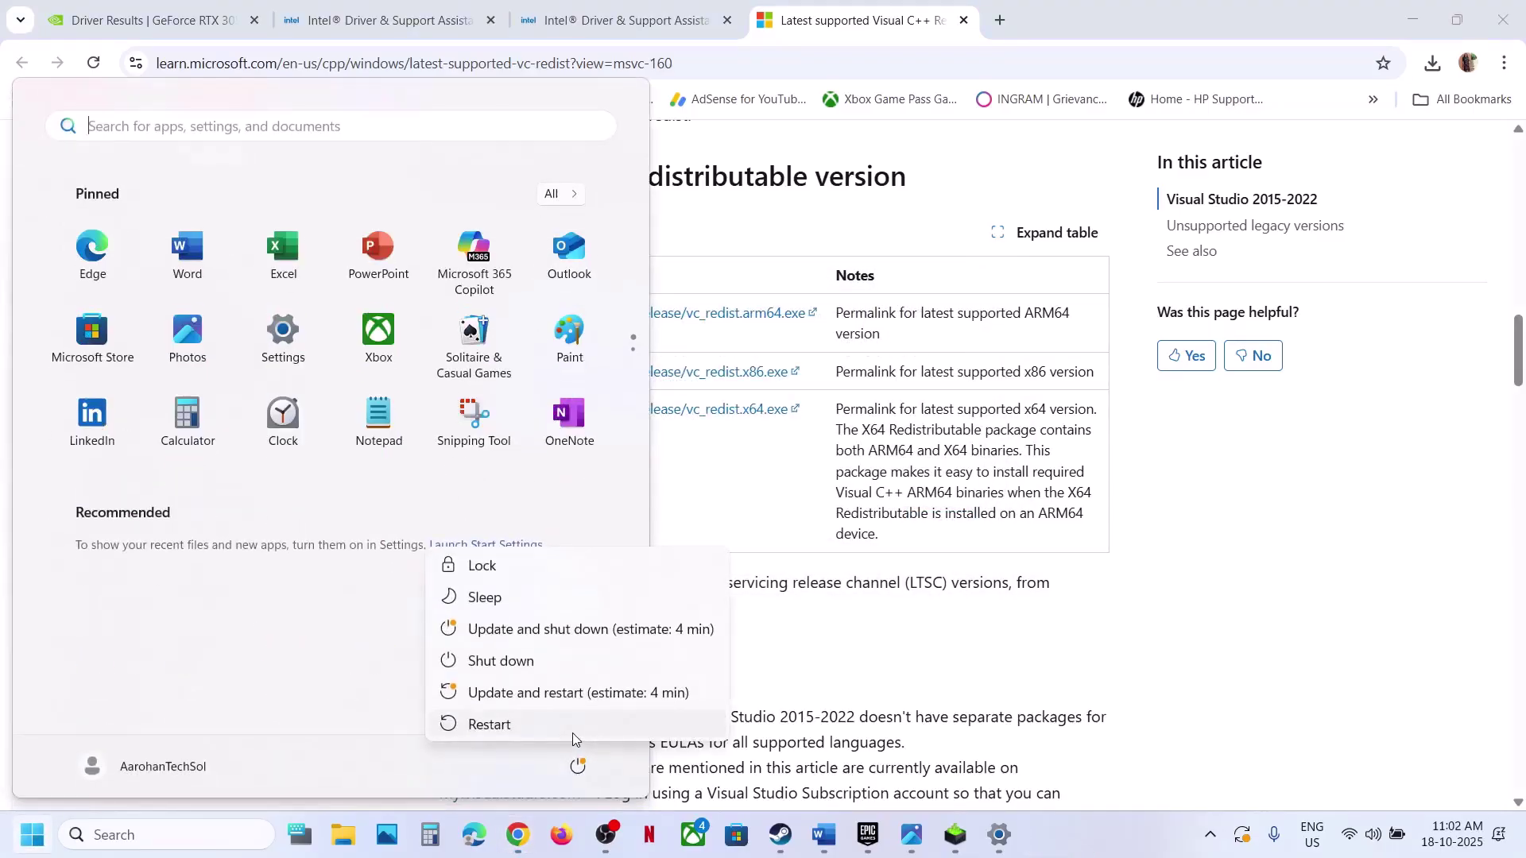
pyautogui.click(780, 835)
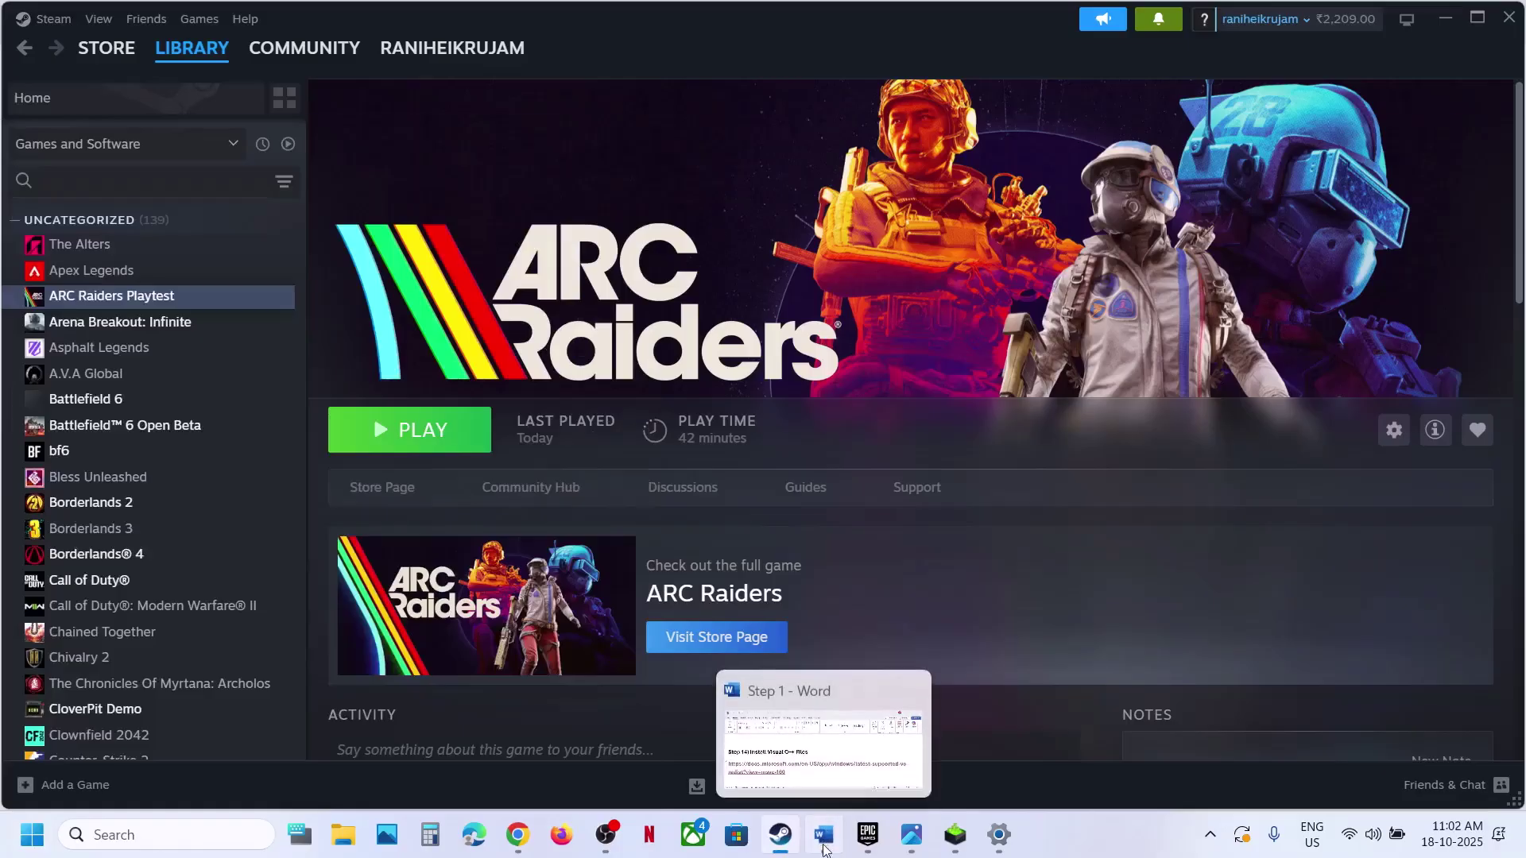
pyautogui.click(824, 849)
pyautogui.scroll(-4, 620, 431)
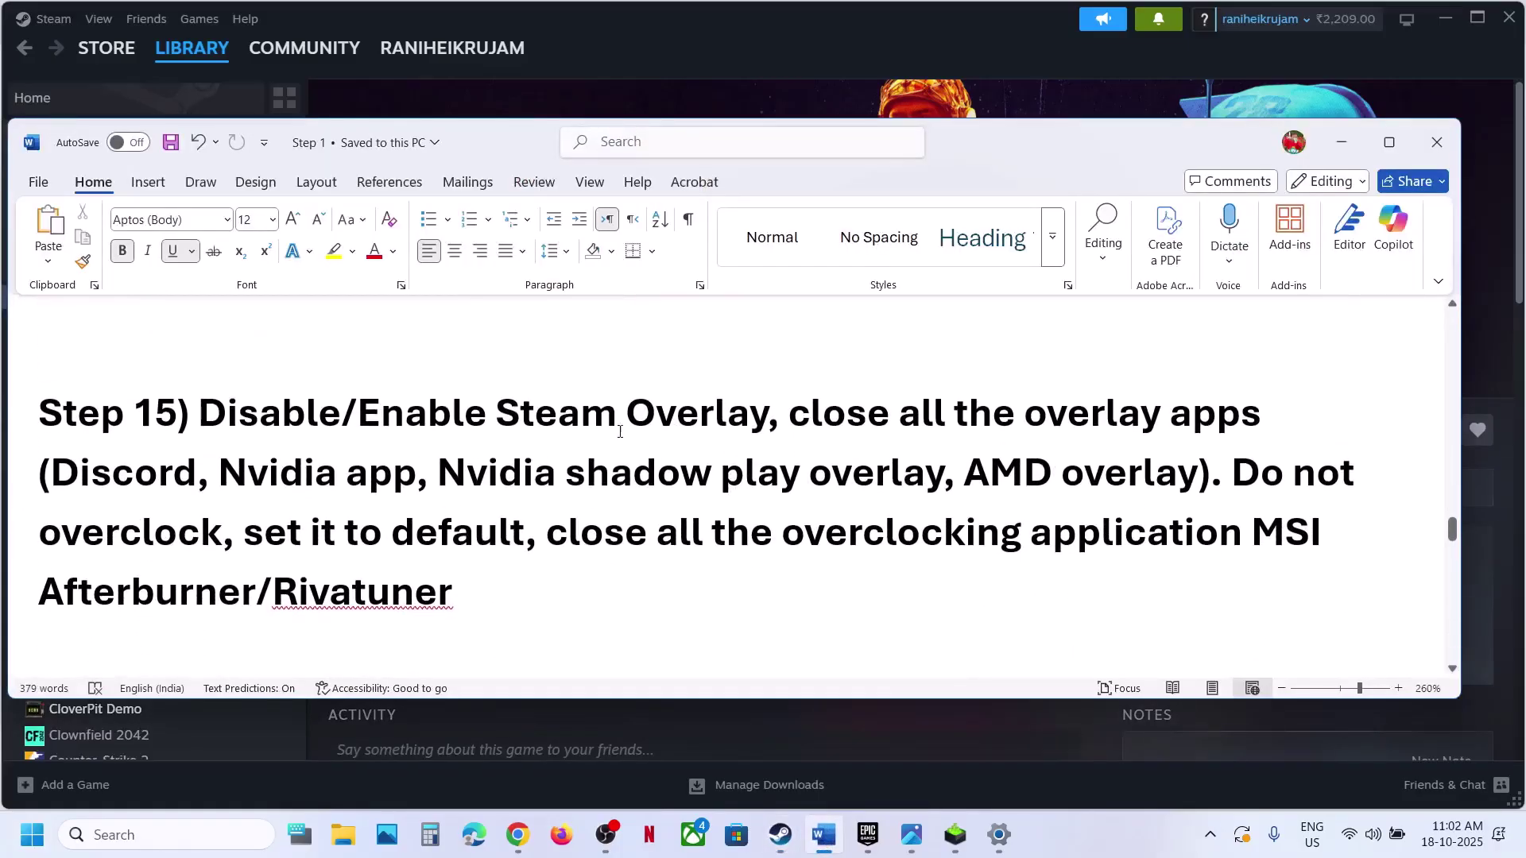
# - In the Steam properties of ARC Raiders Playtest, turn the in-game Steam Overlay off and back on, and close the properties
pyautogui.click(746, 93)
pyautogui.rightClick(226, 297)
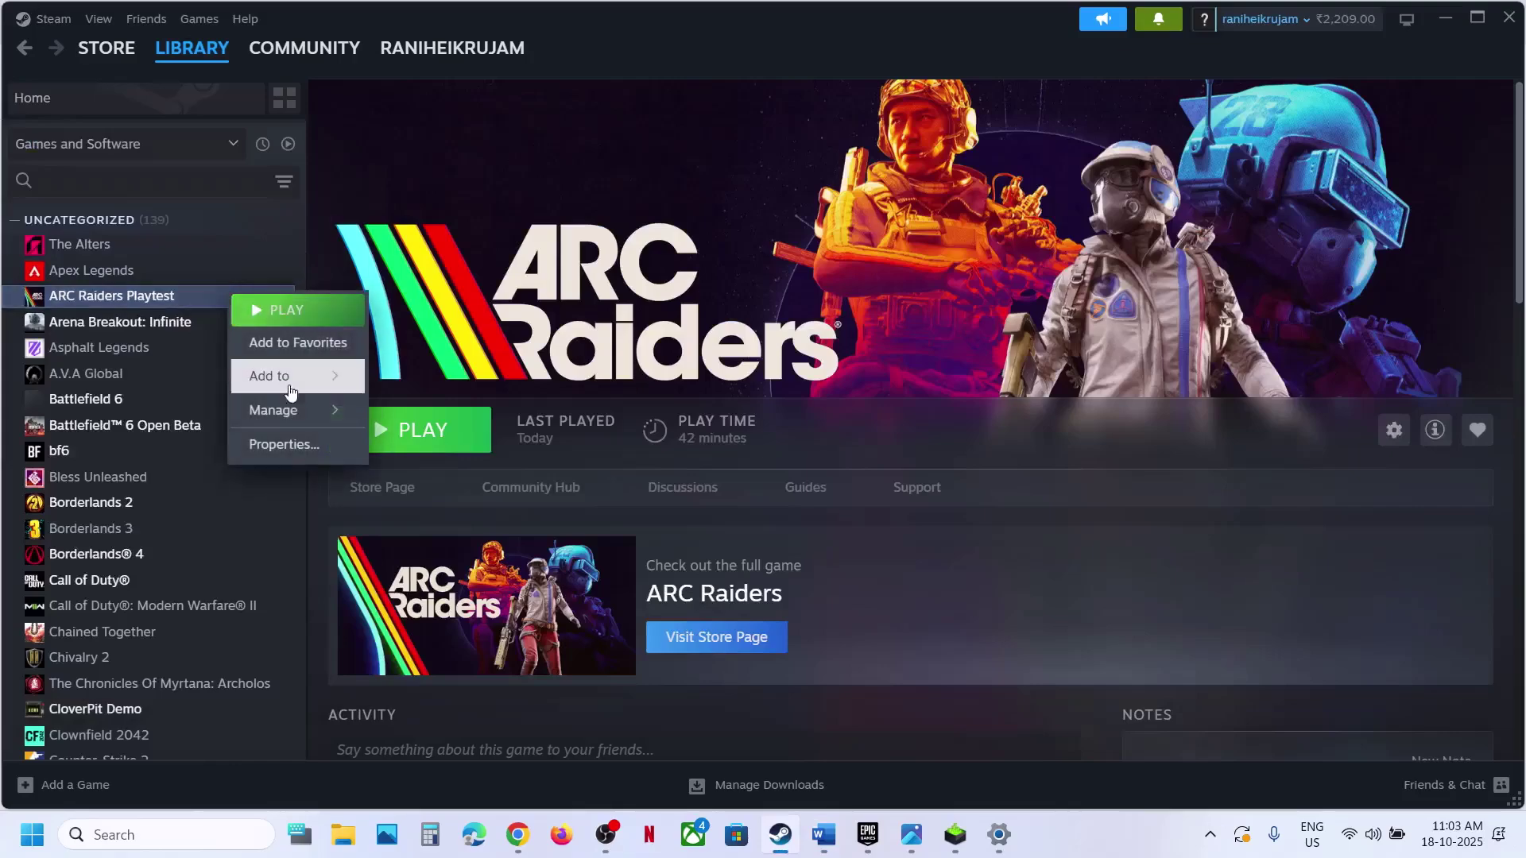
pyautogui.click(282, 443)
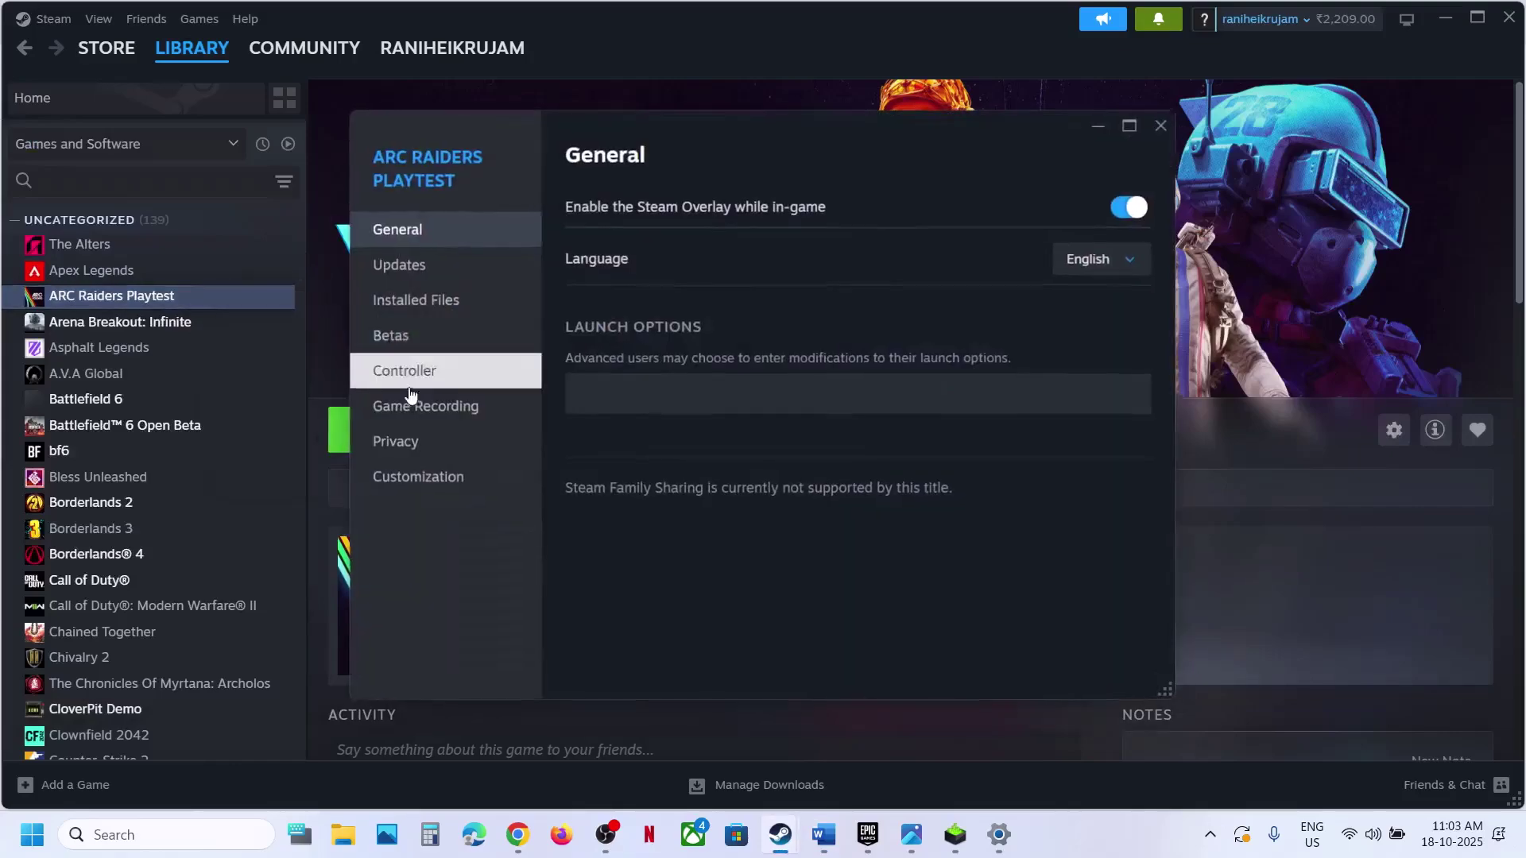
pyautogui.click(1123, 207)
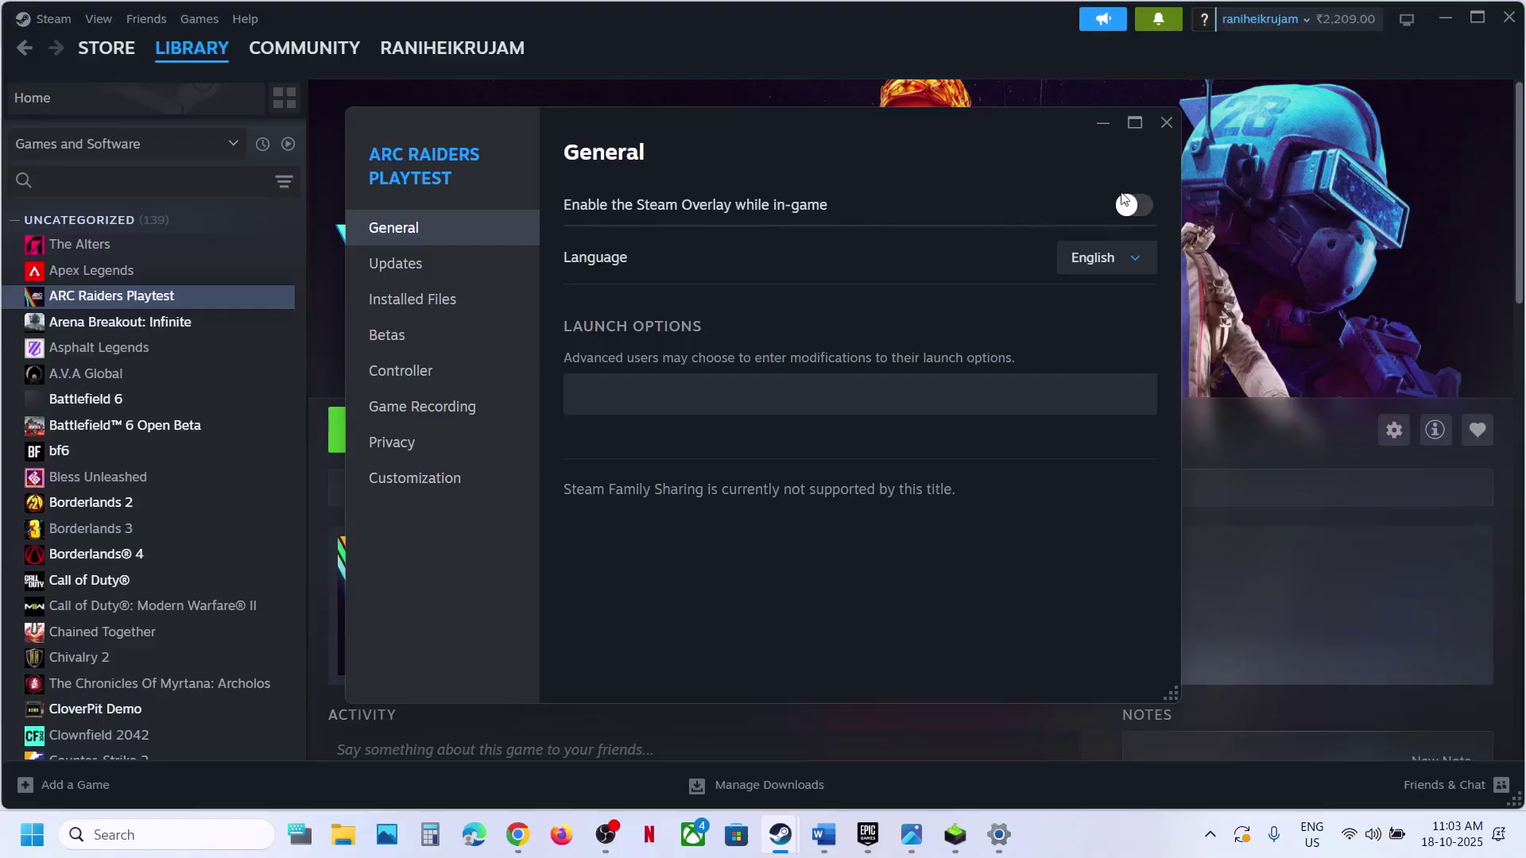
pyautogui.click(1142, 209)
pyautogui.click(1167, 132)
# - Highlight Discord in Step 15 of the Word document, view the NVIDIA overlay option in the NVIDIA app's settings, and close the app
pyautogui.click(843, 837)
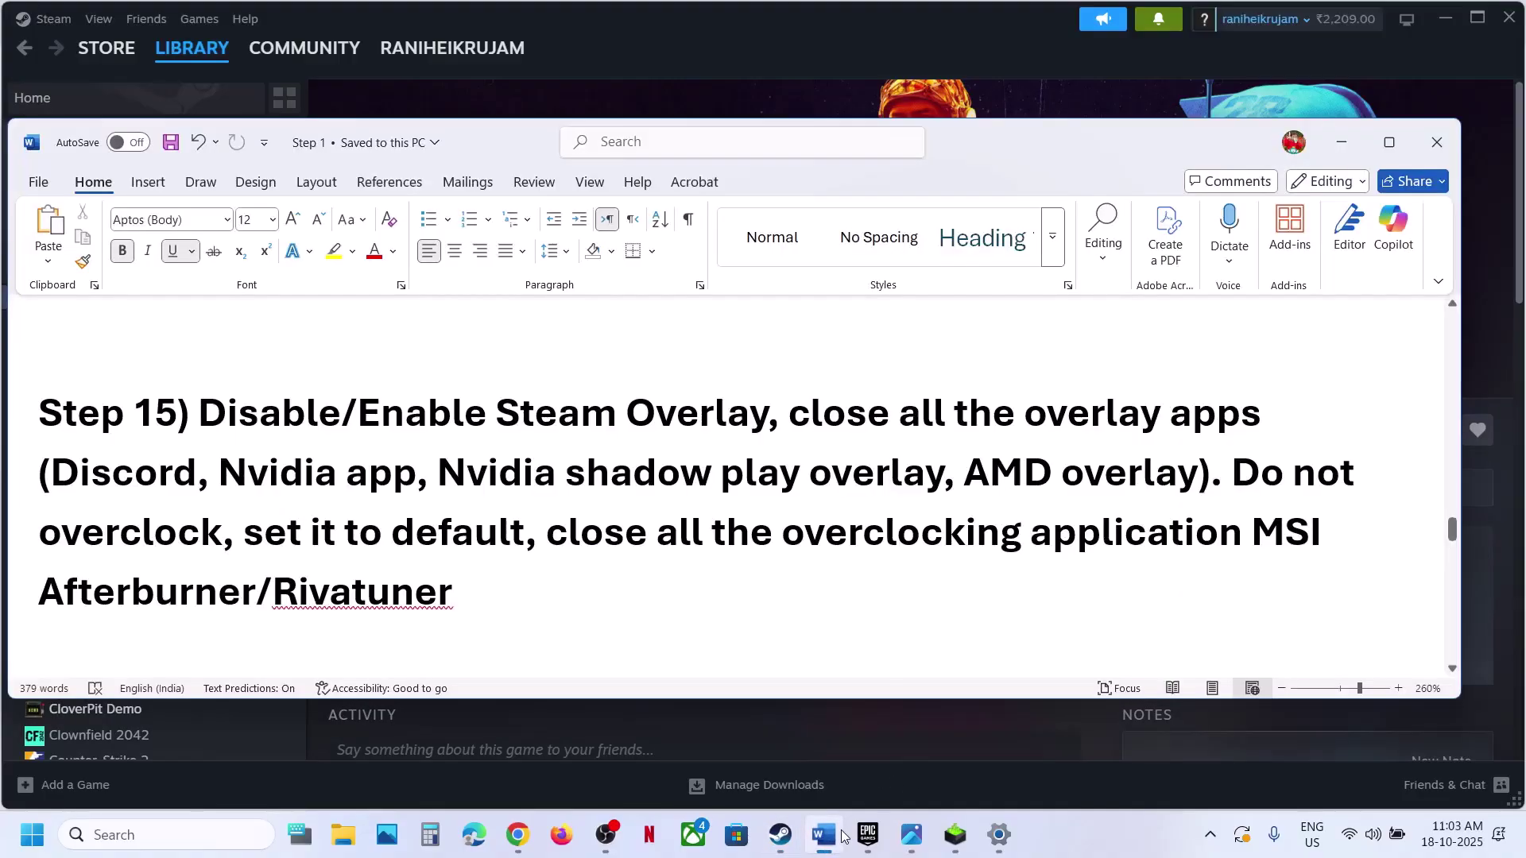
pyautogui.doubleClick(137, 472)
pyautogui.click(176, 834)
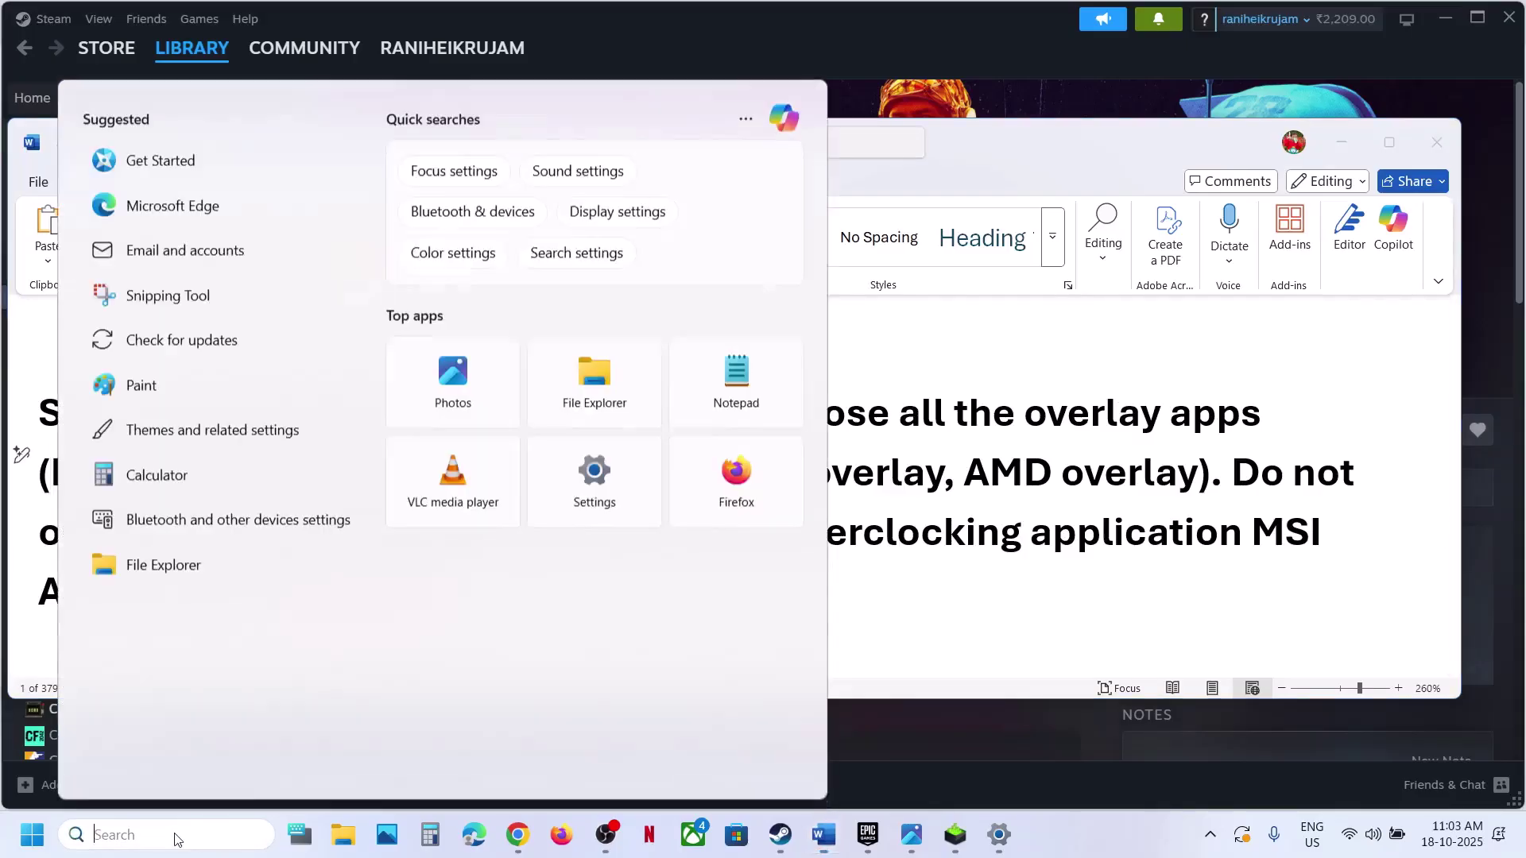
pyautogui.write('nvidia app')
pyautogui.press('Return')
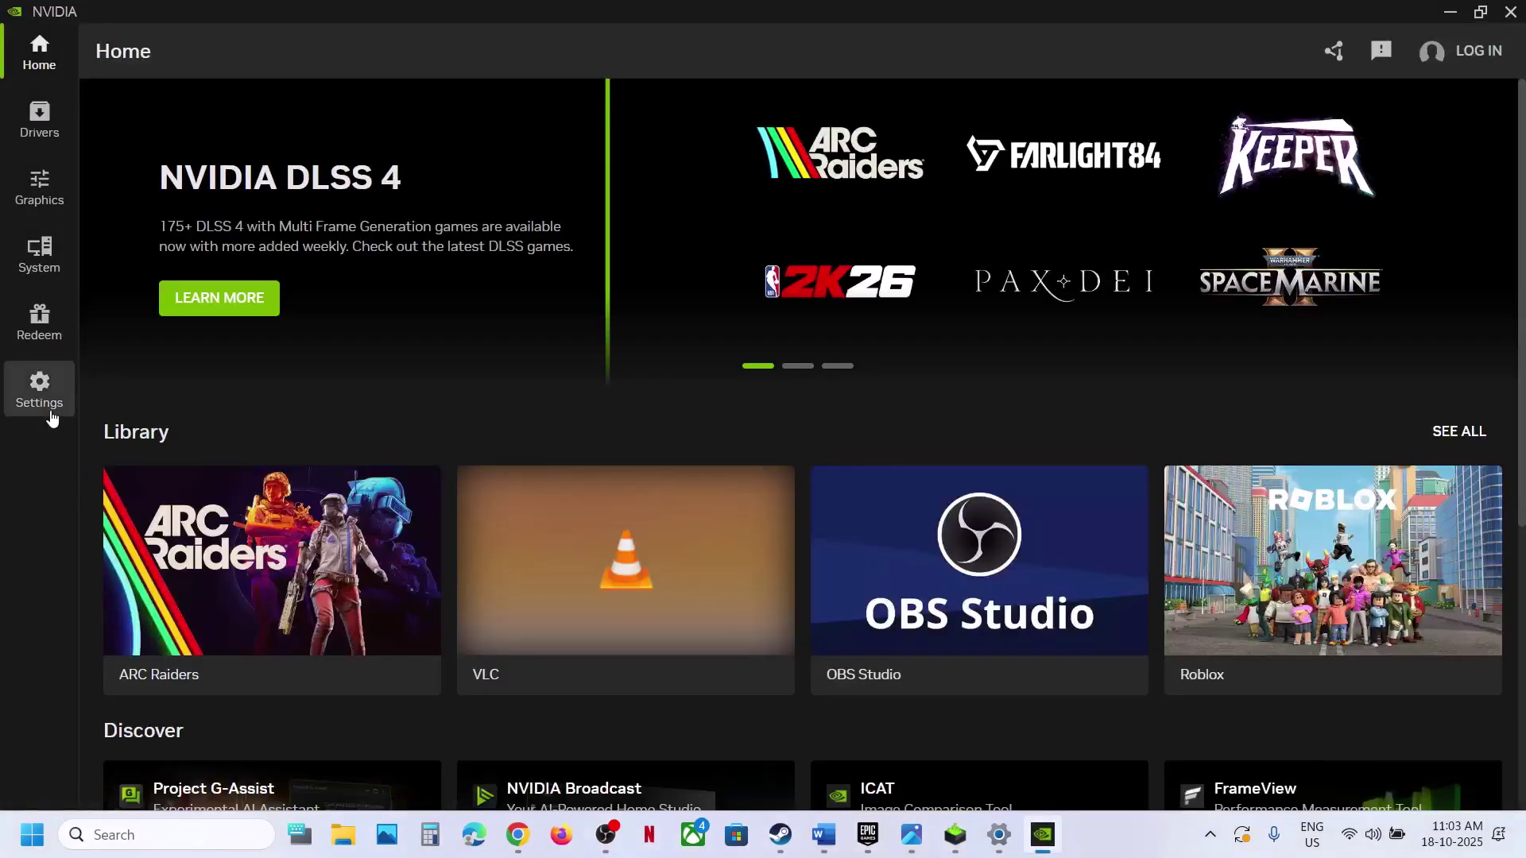
pyautogui.click(40, 394)
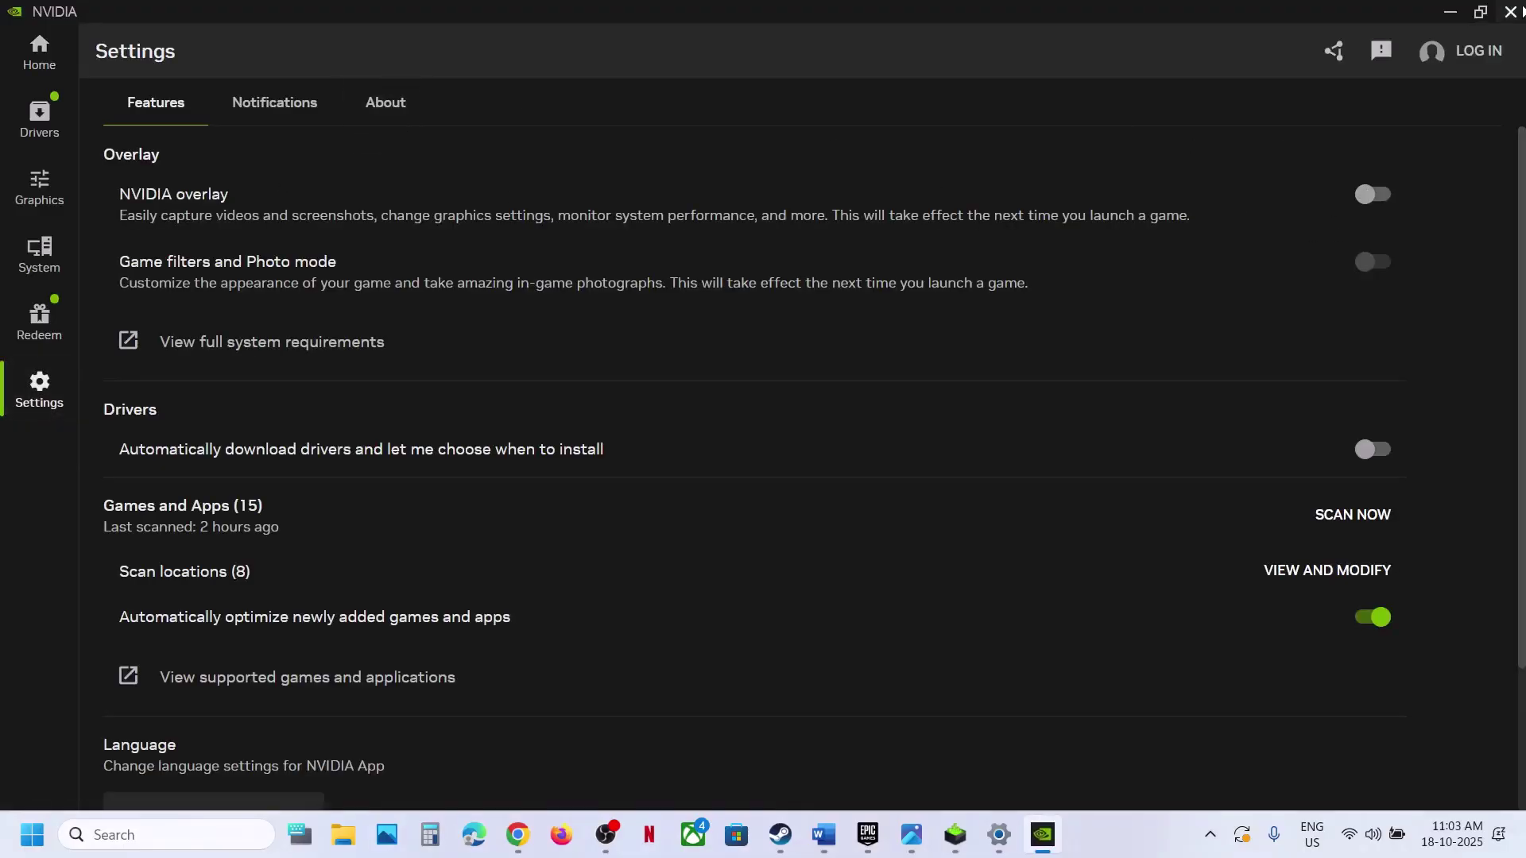
pyautogui.click(1513, 15)
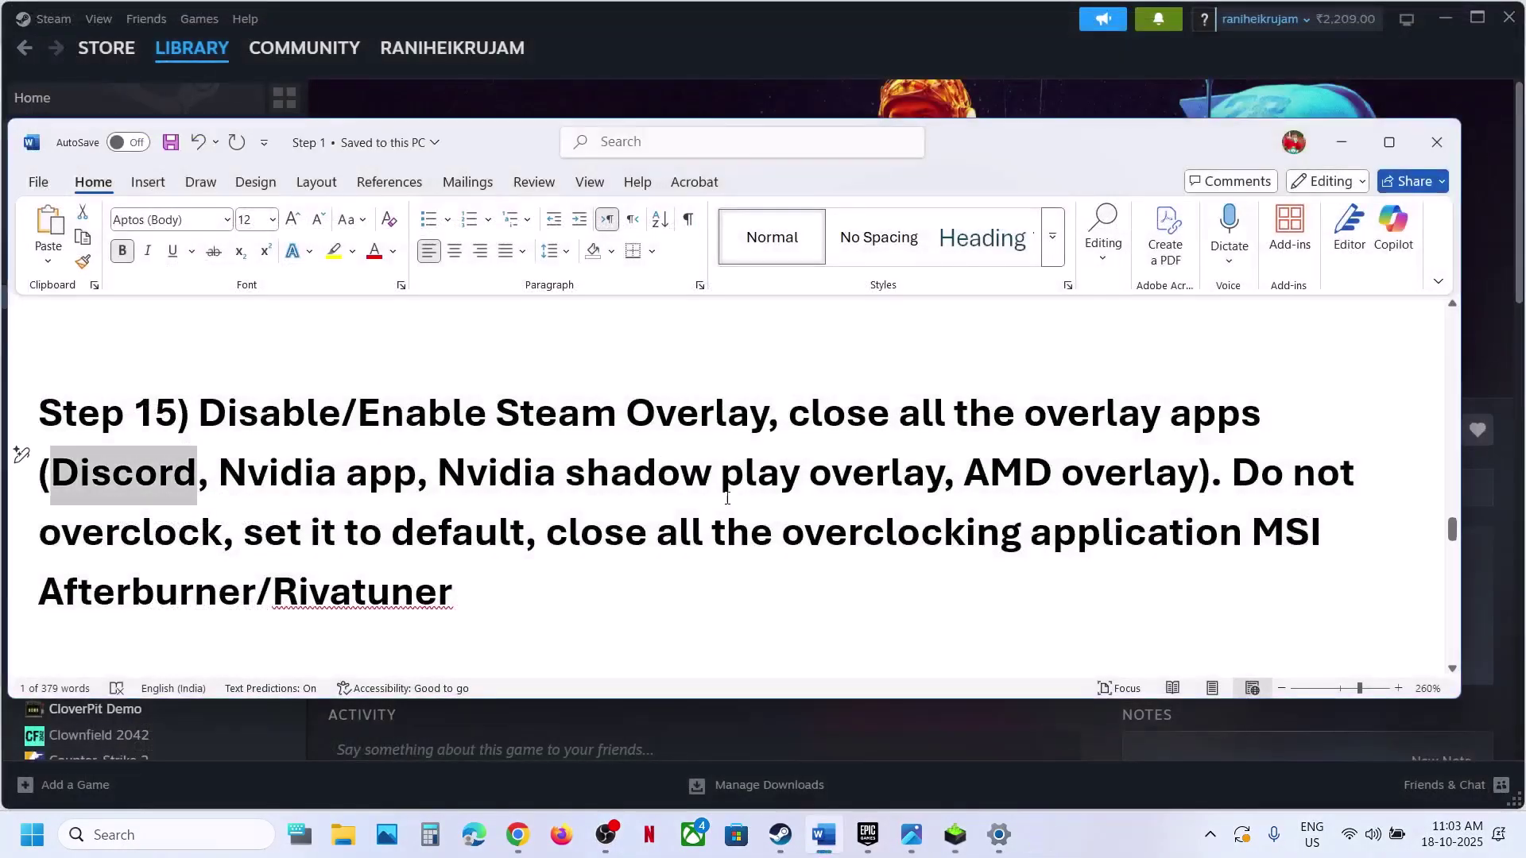
# - In the Word document, highlight Step 15's overclocking and MSI Afterburner/Rivatuner advice and Step 16's 120hz/60Hz refresh rates
pyautogui.moveTo(861, 403); pyautogui.dragTo(1351, 449)
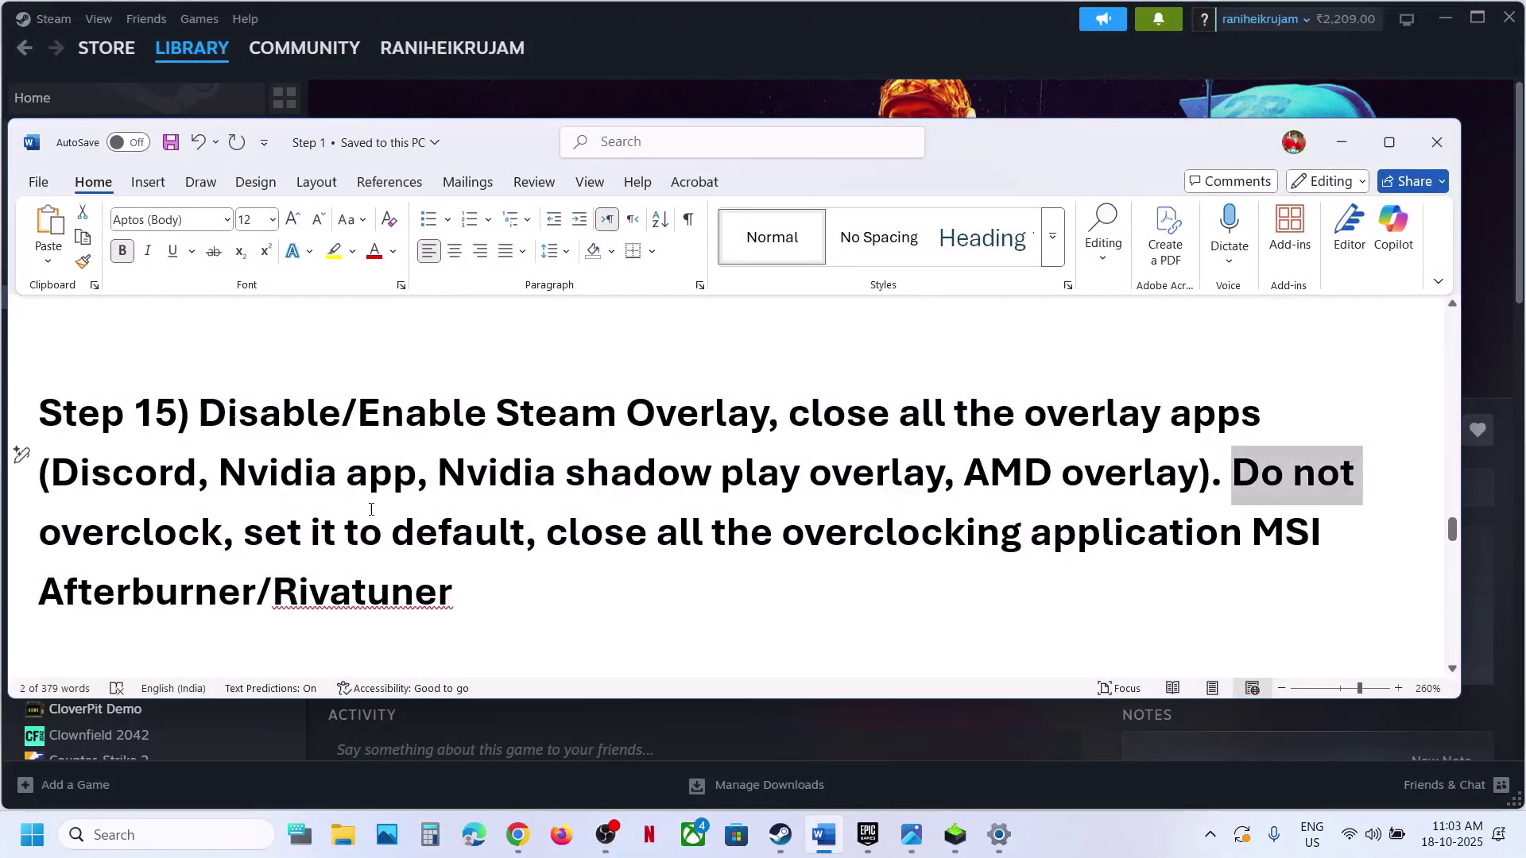
pyautogui.moveTo(244, 526); pyautogui.dragTo(1281, 550)
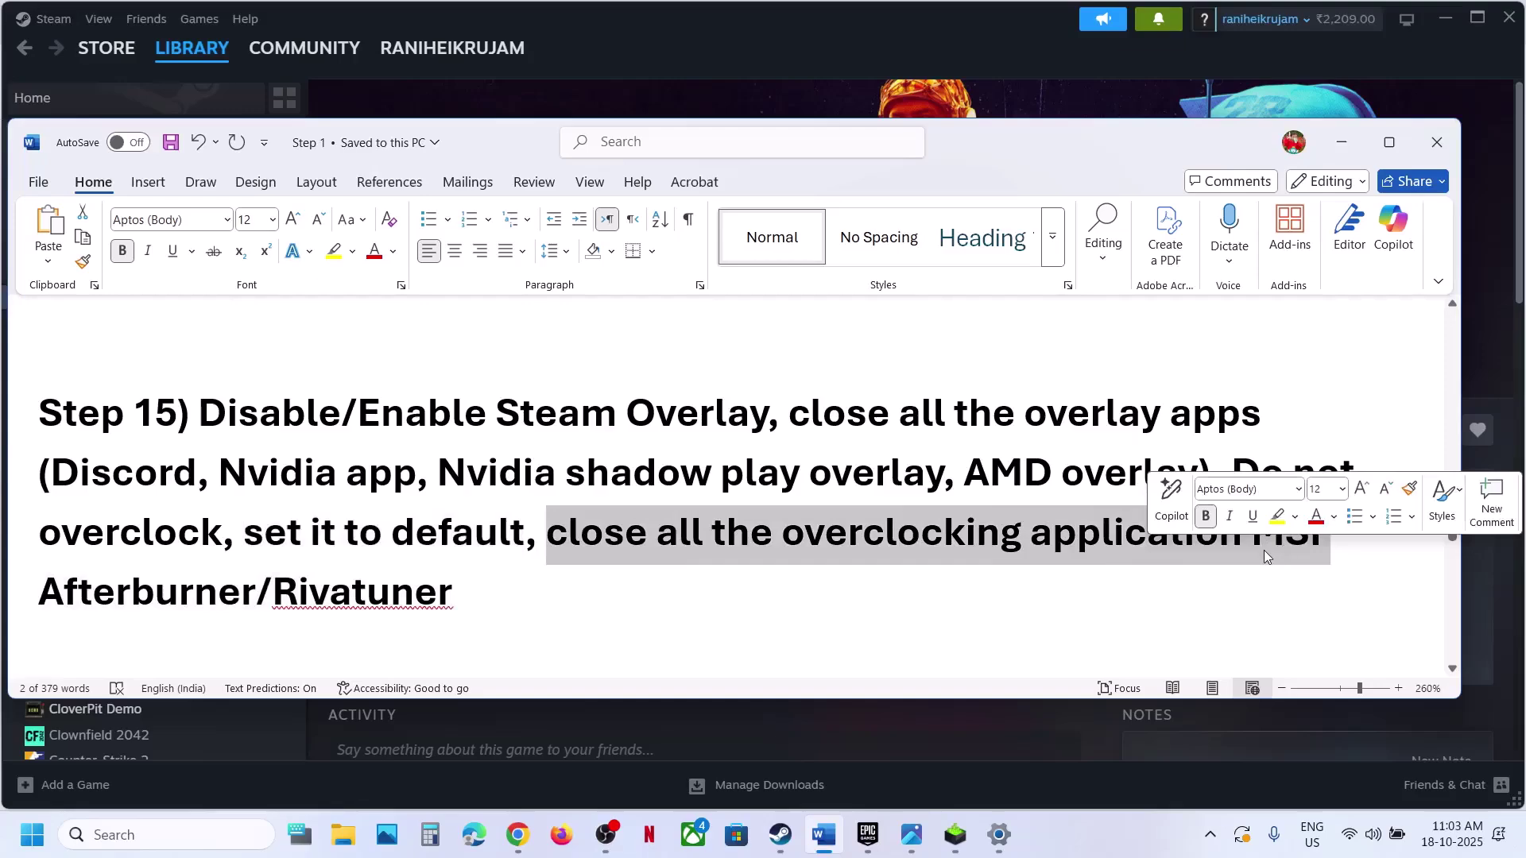
pyautogui.click(1264, 550)
pyautogui.moveTo(465, 628); pyautogui.dragTo(509, 558)
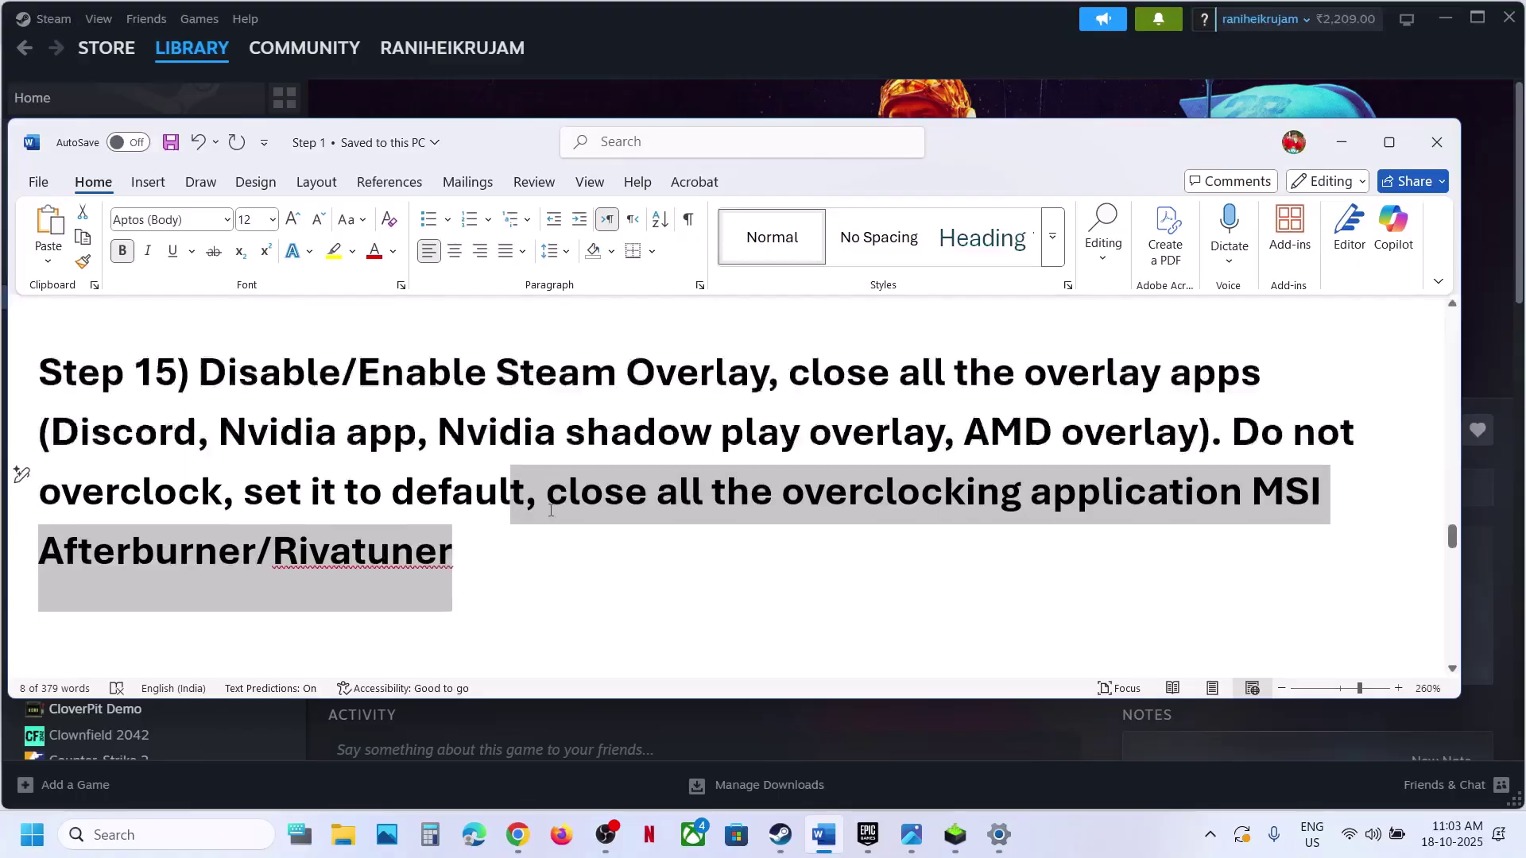
pyautogui.scroll(-3, 550, 508)
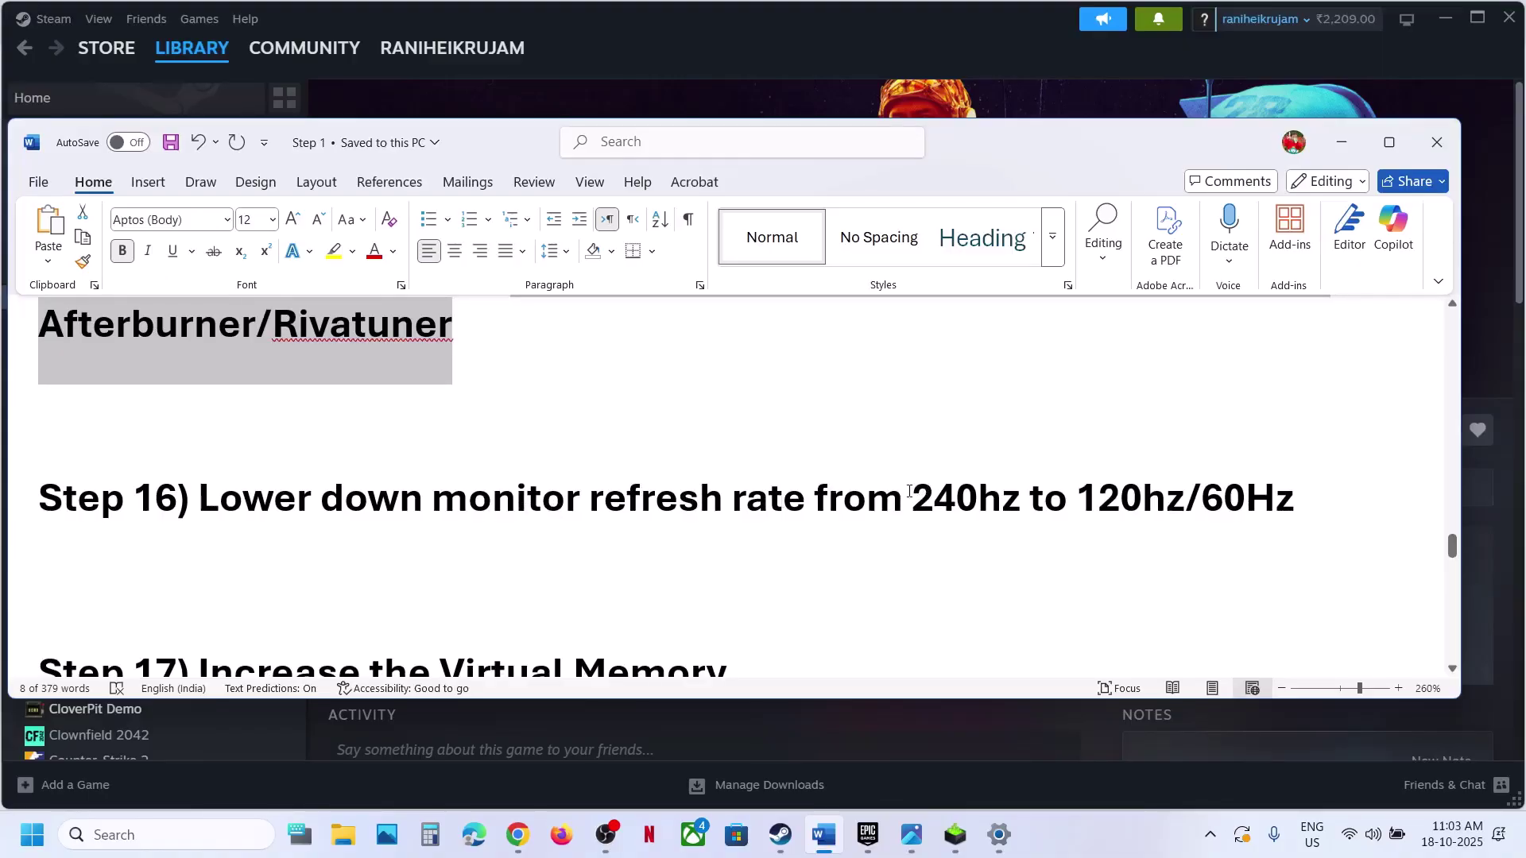
pyautogui.moveTo(909, 492); pyautogui.dragTo(1296, 493)
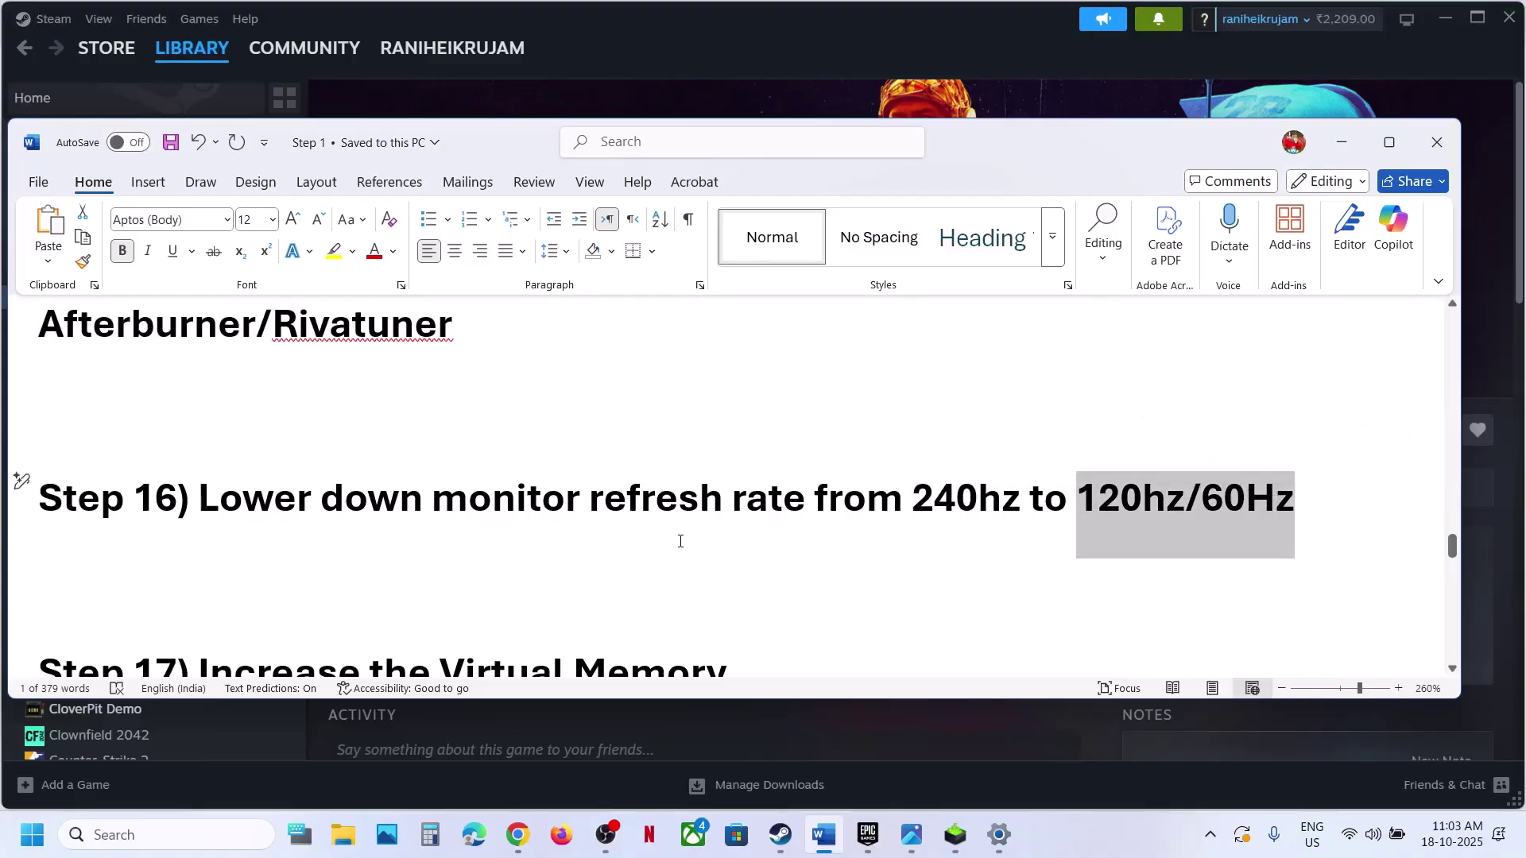
# - Switch to Windows Settings and open the Advanced display page with the monitor's refresh rate option
pyautogui.hotkey('alt', 'Tab')
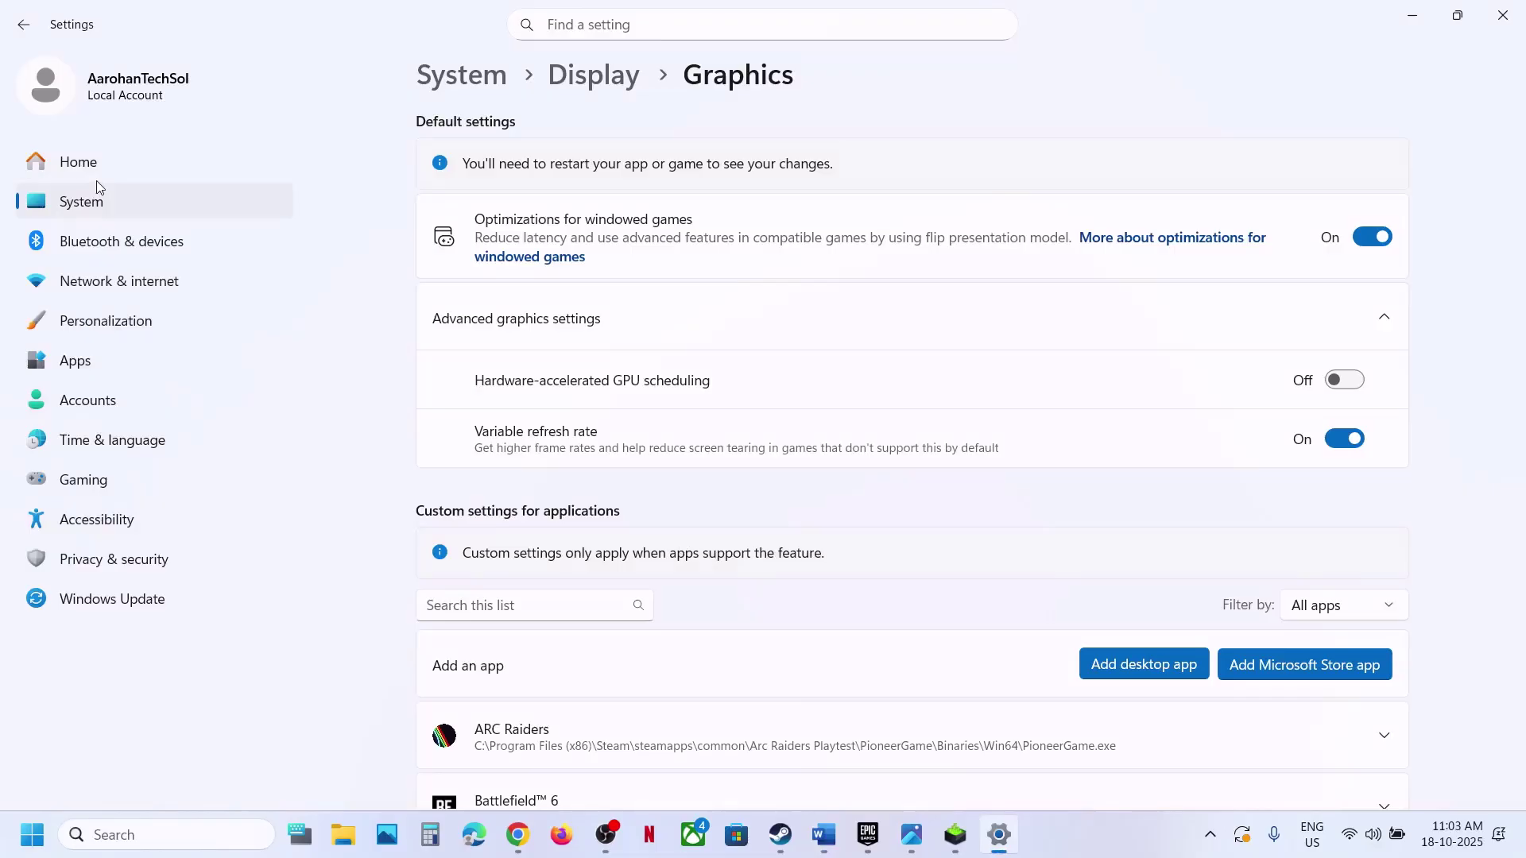
pyautogui.click(123, 208)
pyautogui.scroll(-5, 691, 407)
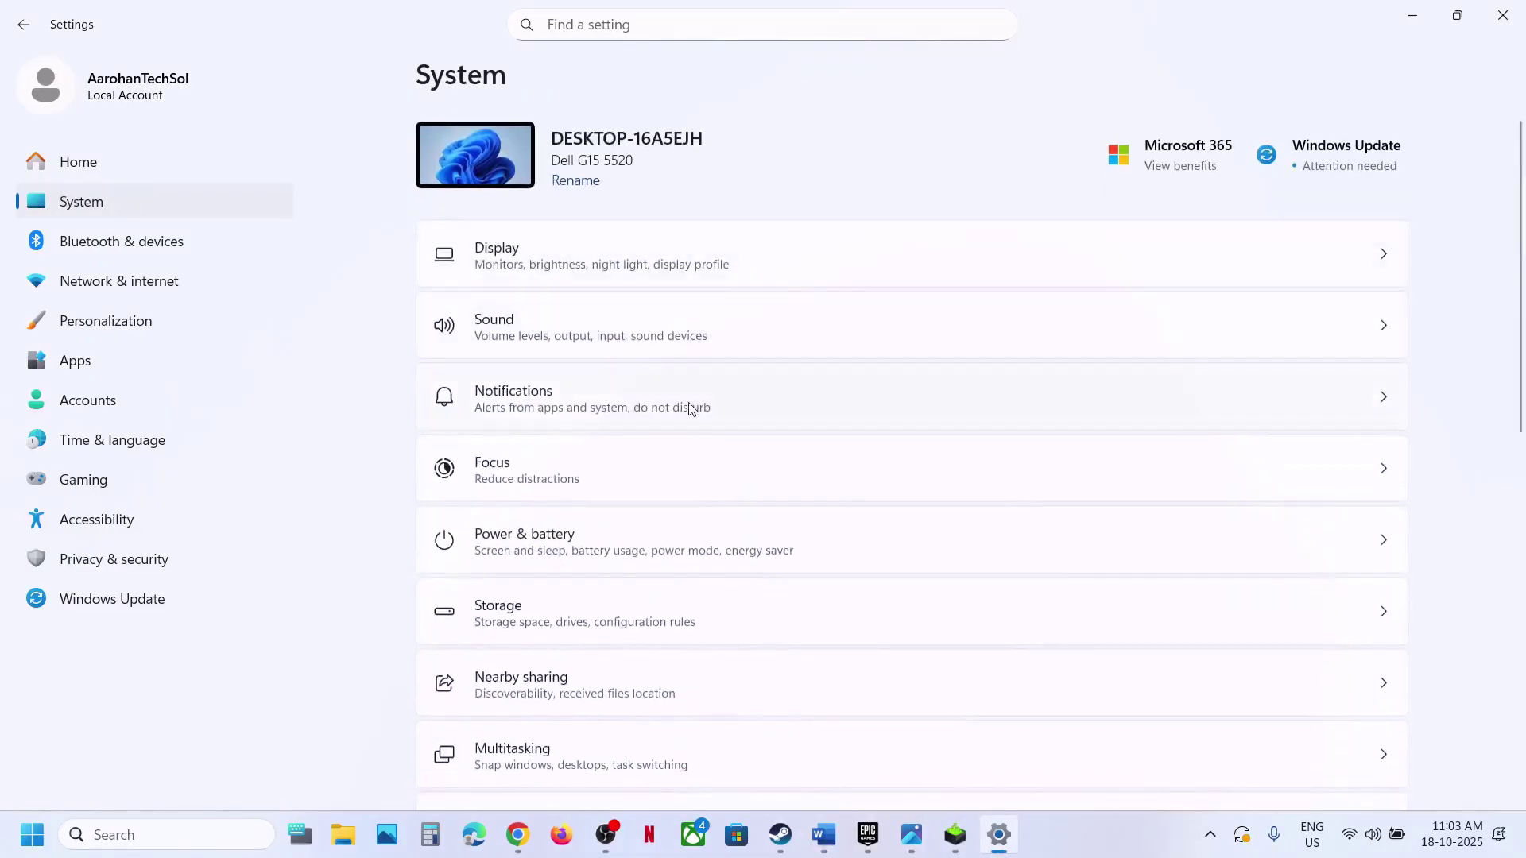
pyautogui.scroll(5, 561, 313)
pyautogui.click(540, 296)
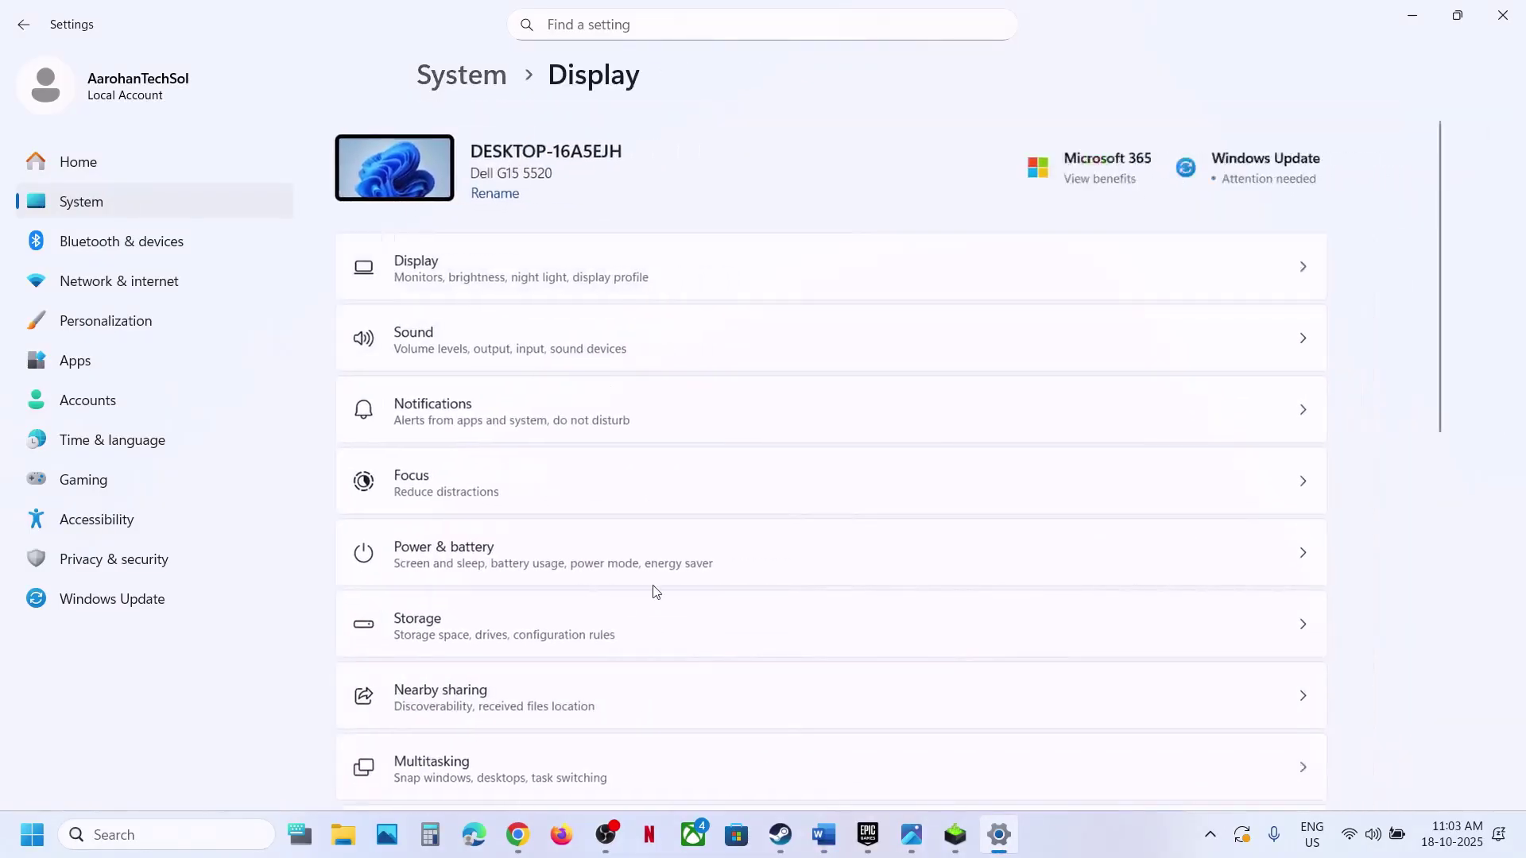
pyautogui.scroll(-5, 578, 595)
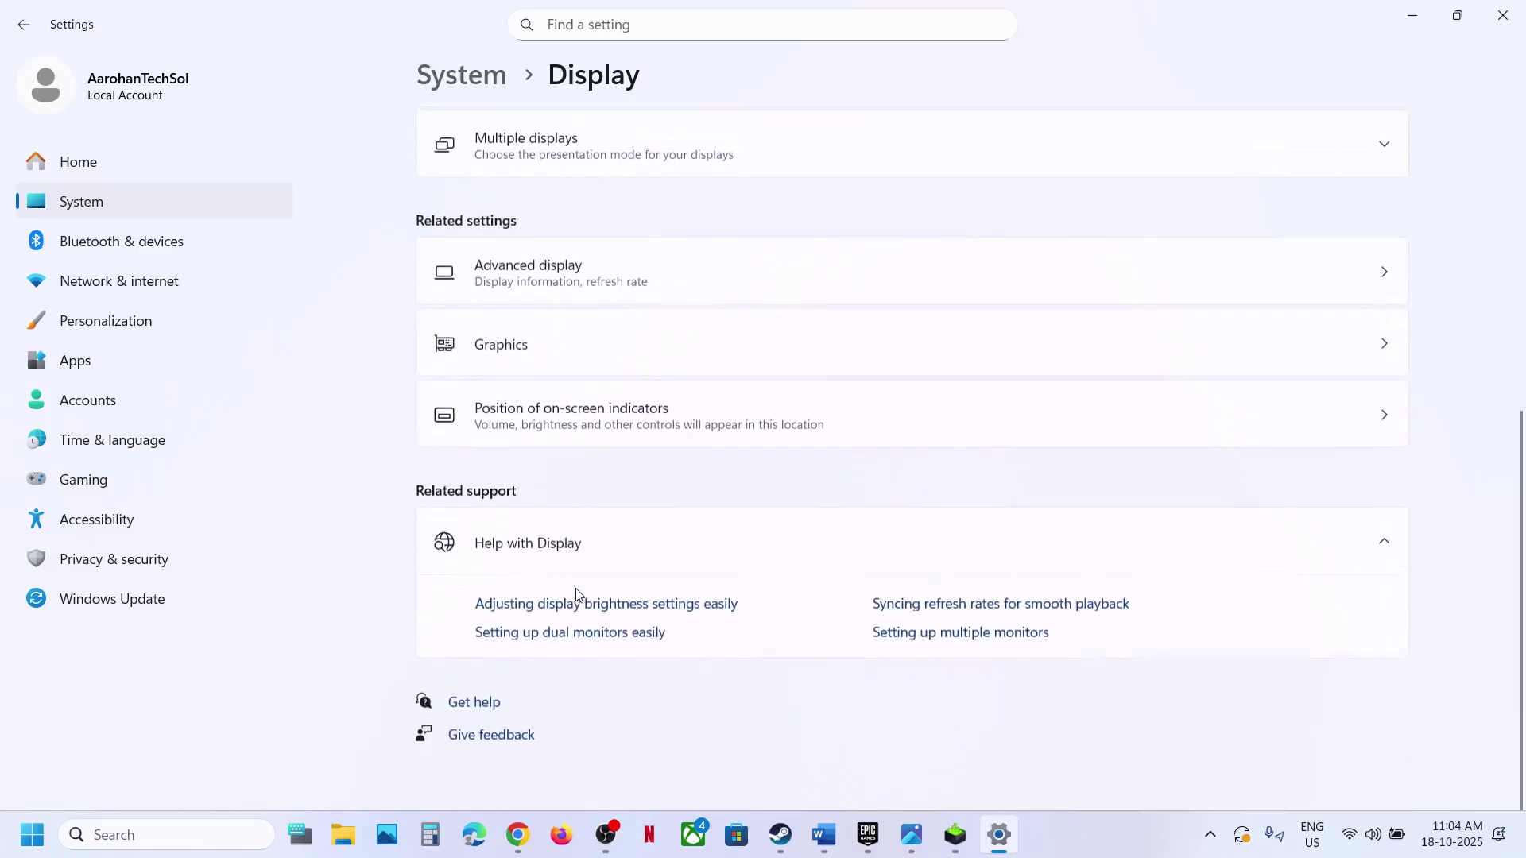
pyautogui.click(535, 297)
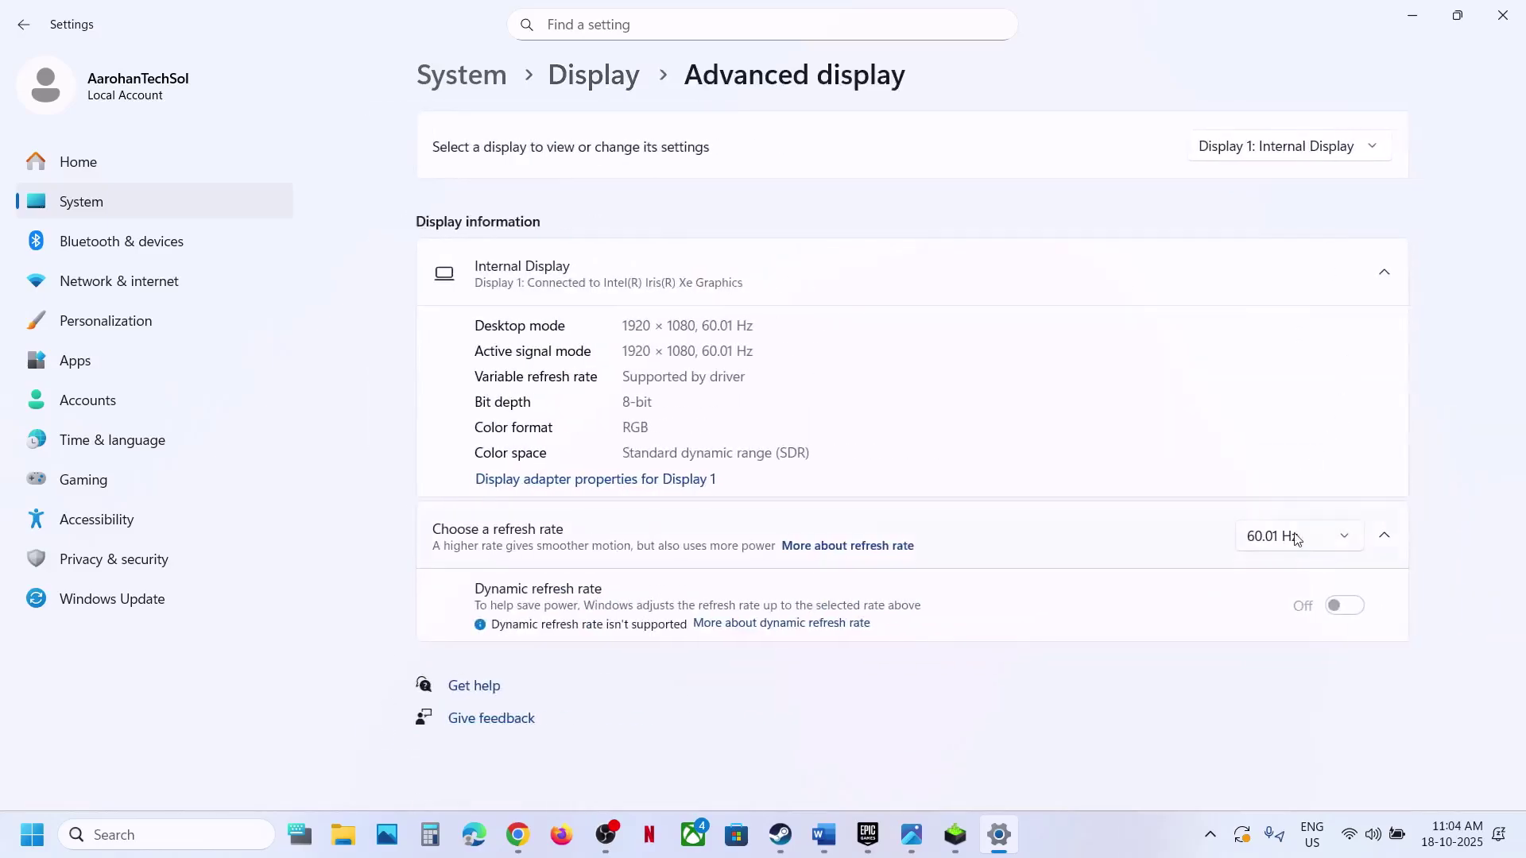
# - Close Windows Settings and highlight Step 17's virtual memory and advanced system settings lines in the Word document
pyautogui.click(1503, 15)
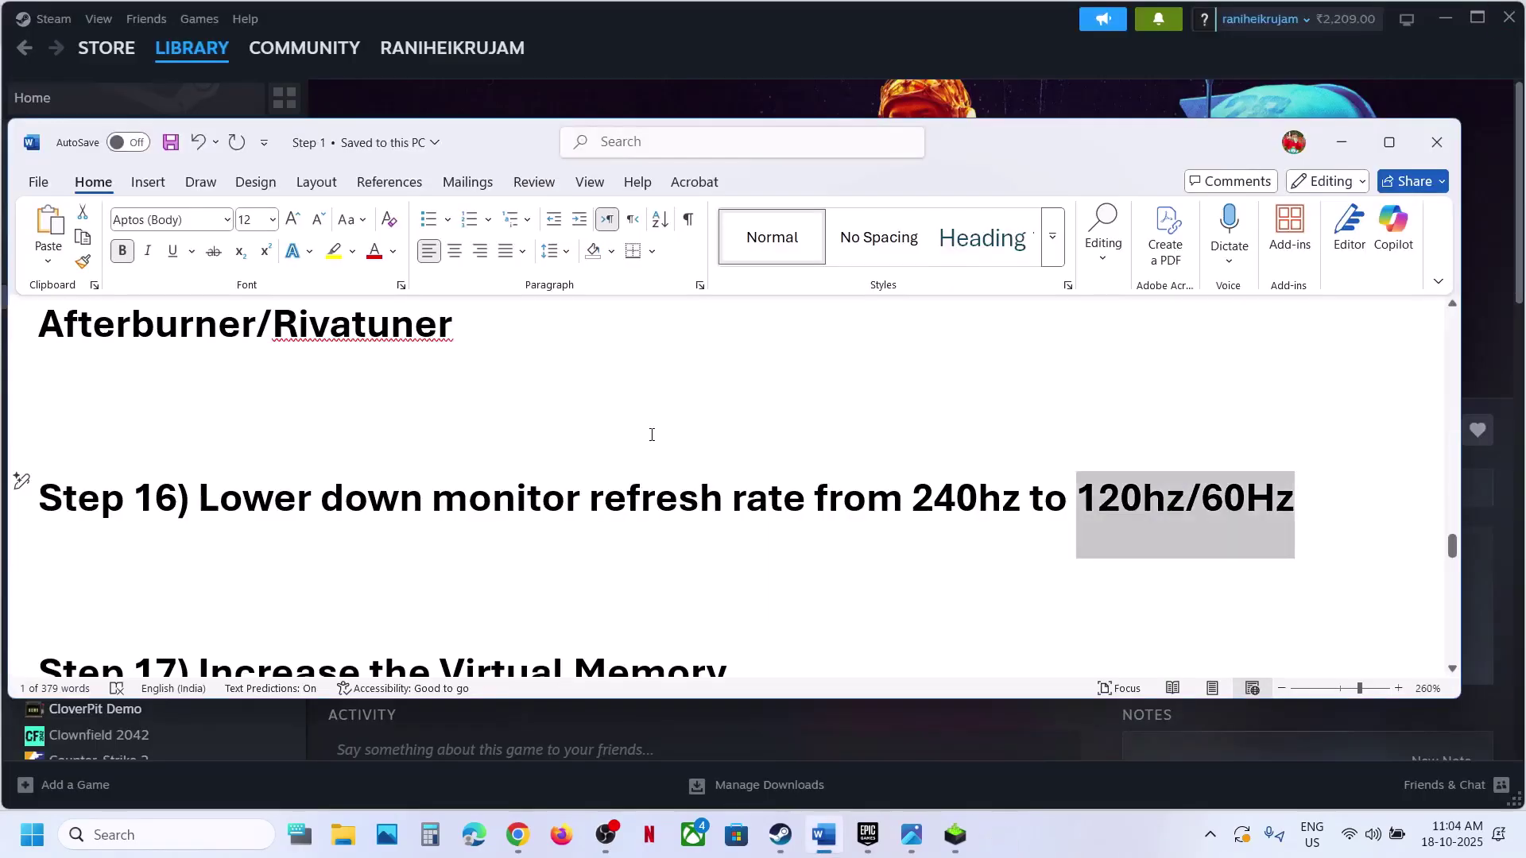
pyautogui.scroll(-2, 652, 434)
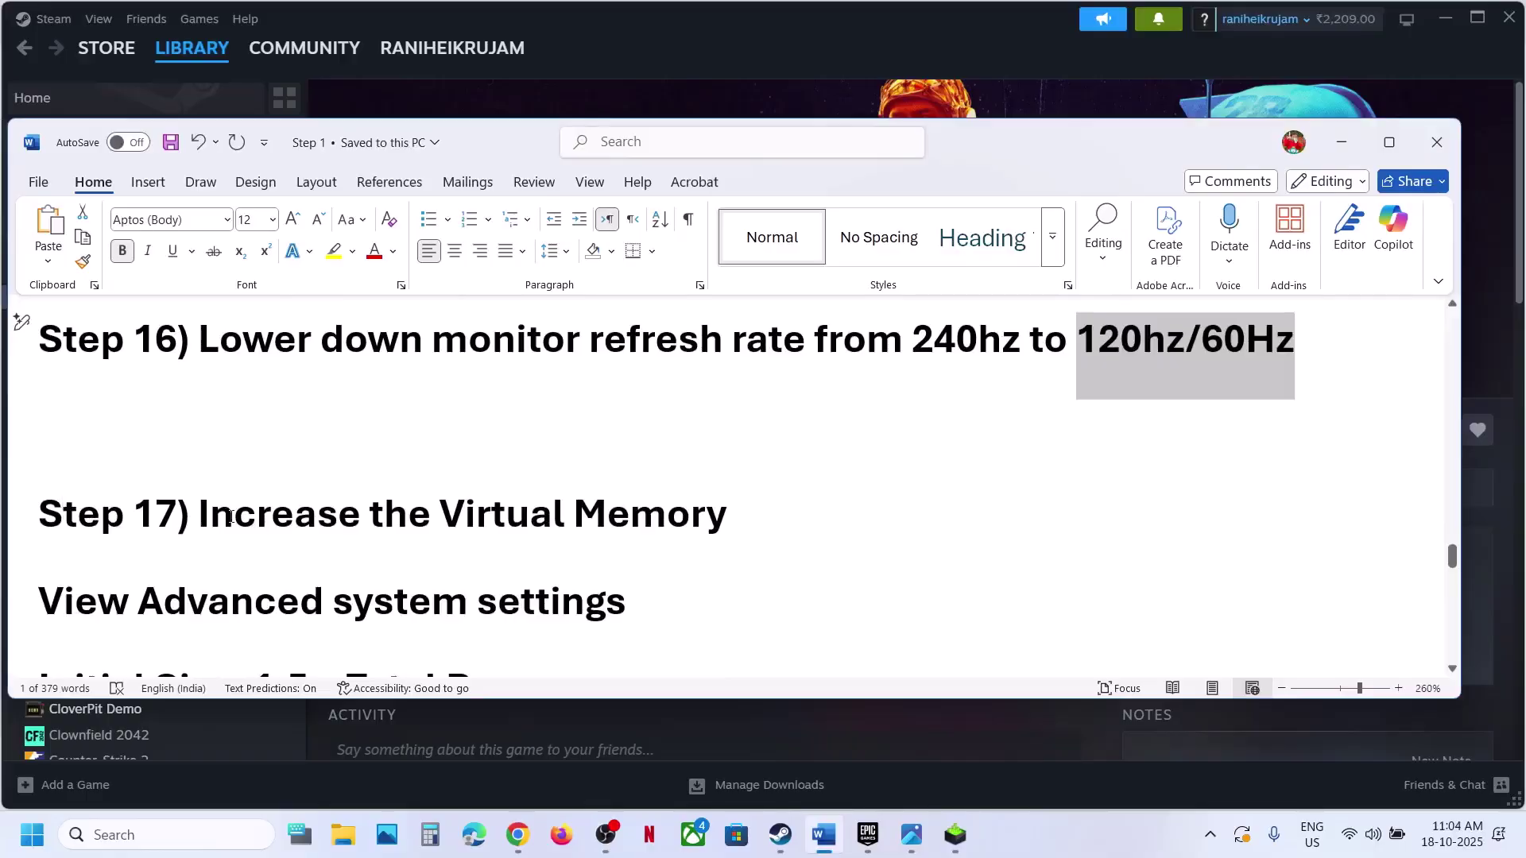
pyautogui.moveTo(230, 515); pyautogui.dragTo(720, 602)
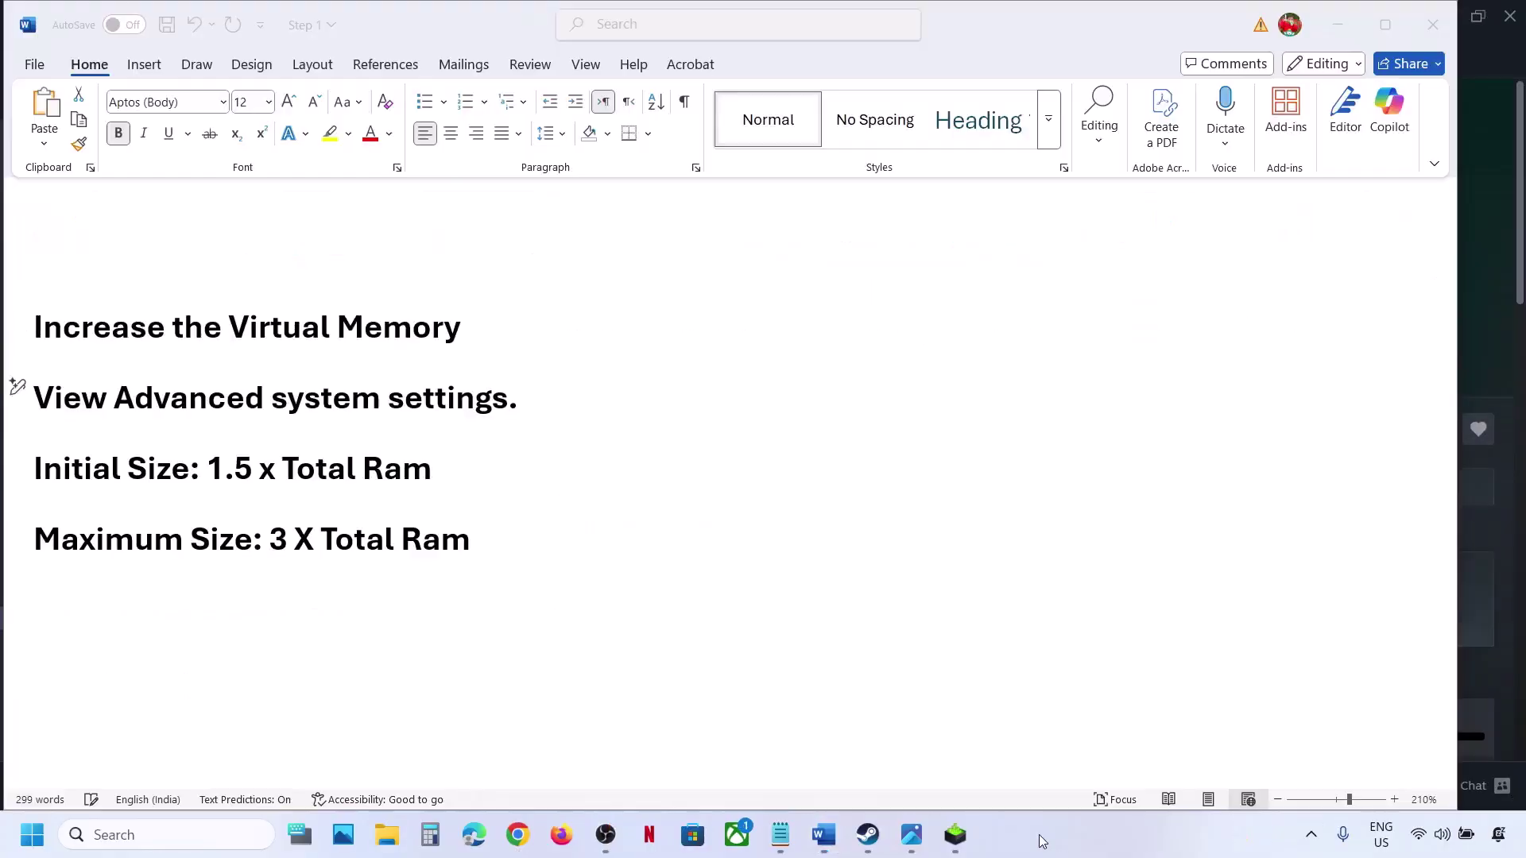
# - Copy "View Advanced system settings" from the document, open that result through Windows search, and move System Properties clear of the text
pyautogui.moveTo(35, 397); pyautogui.dragTo(502, 392)
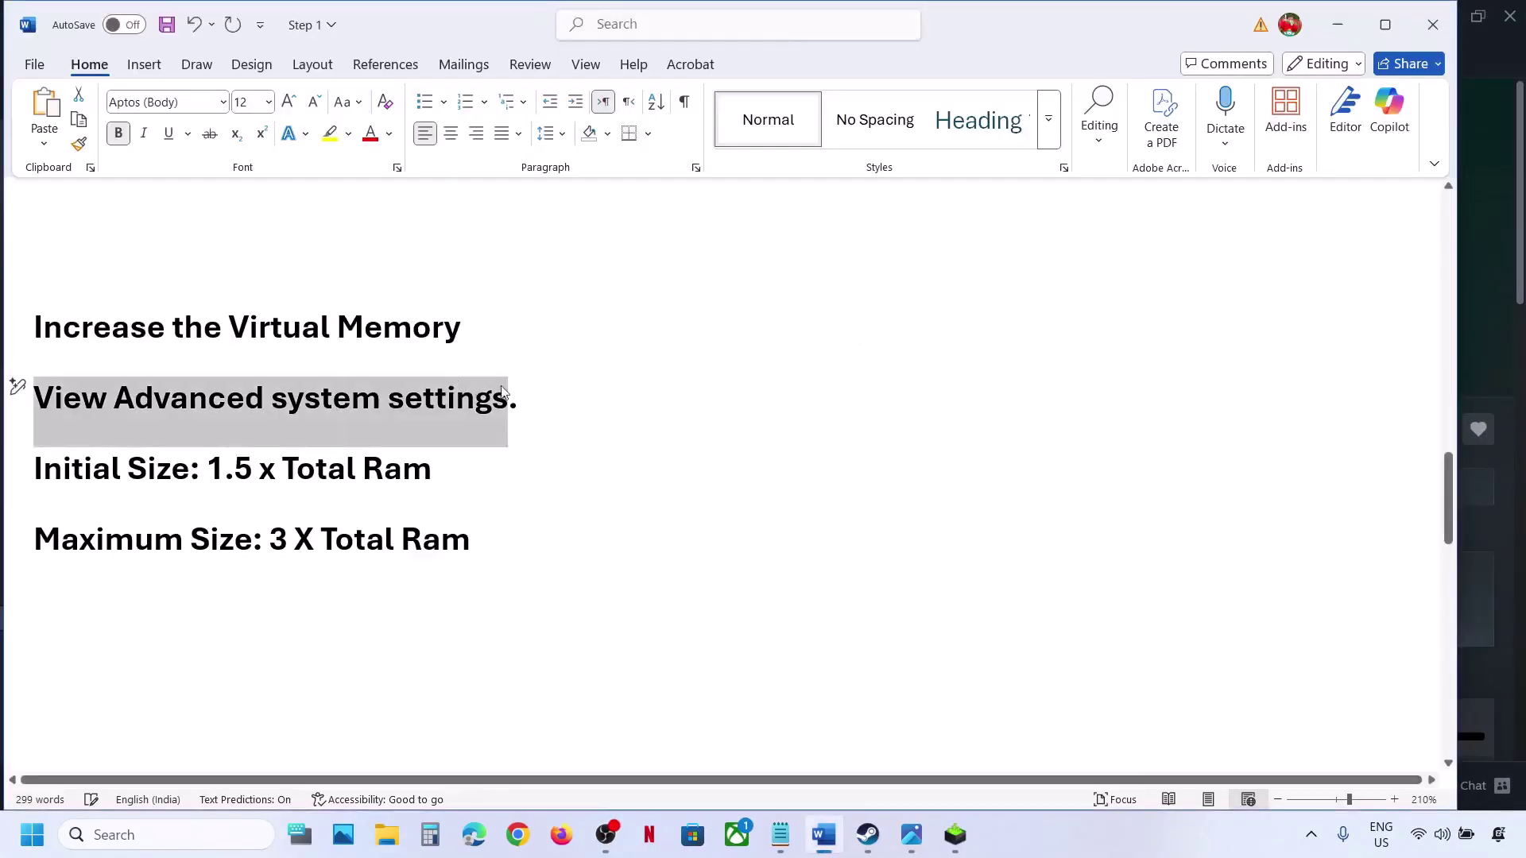
pyautogui.rightClick(285, 417)
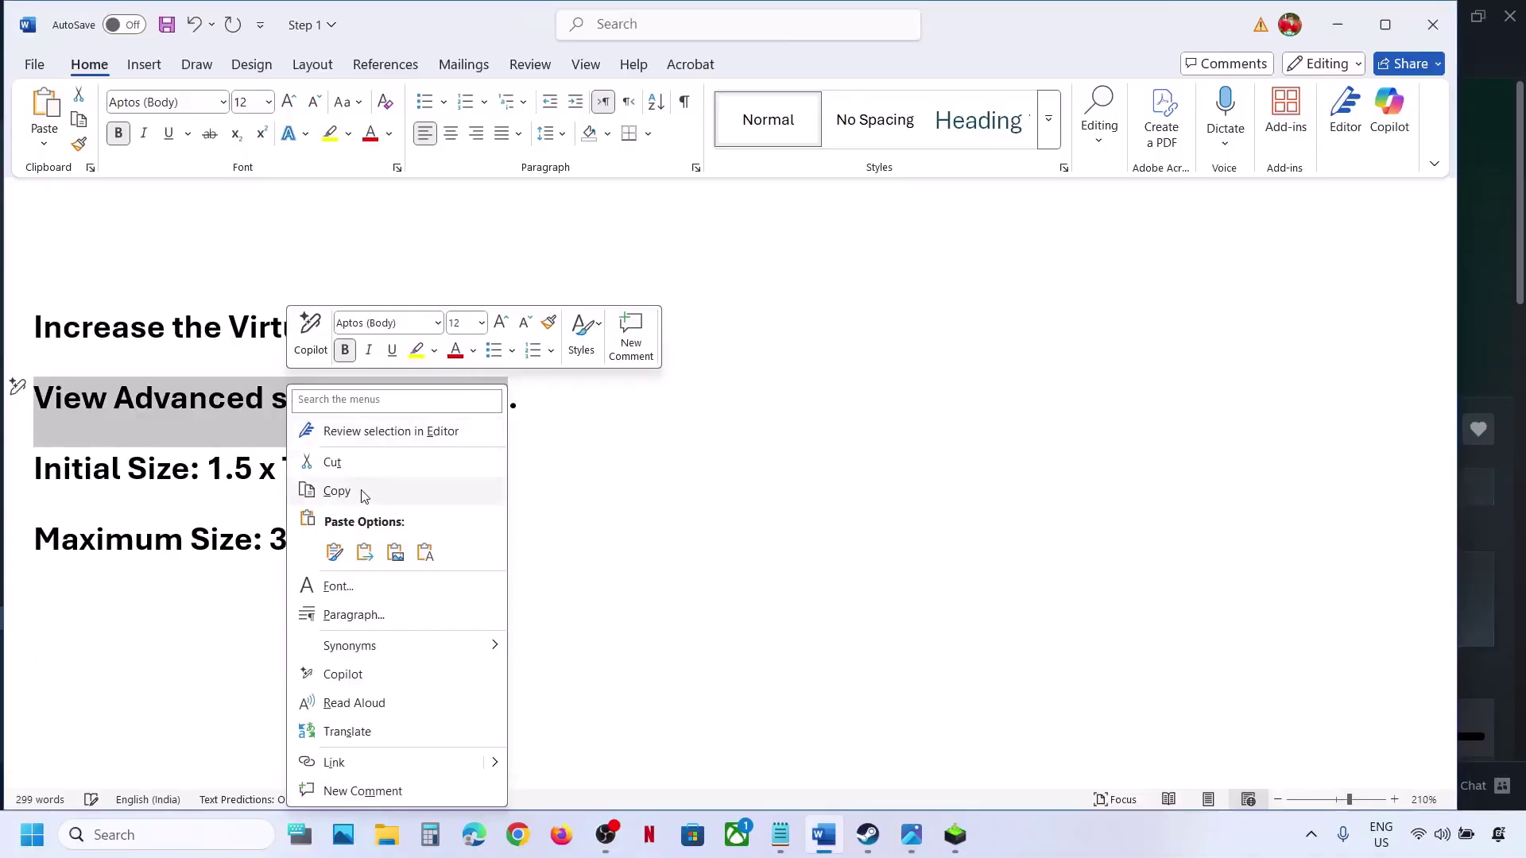
pyautogui.click(367, 490)
pyautogui.click(230, 835)
pyautogui.hotkey('ctrl', 'v')
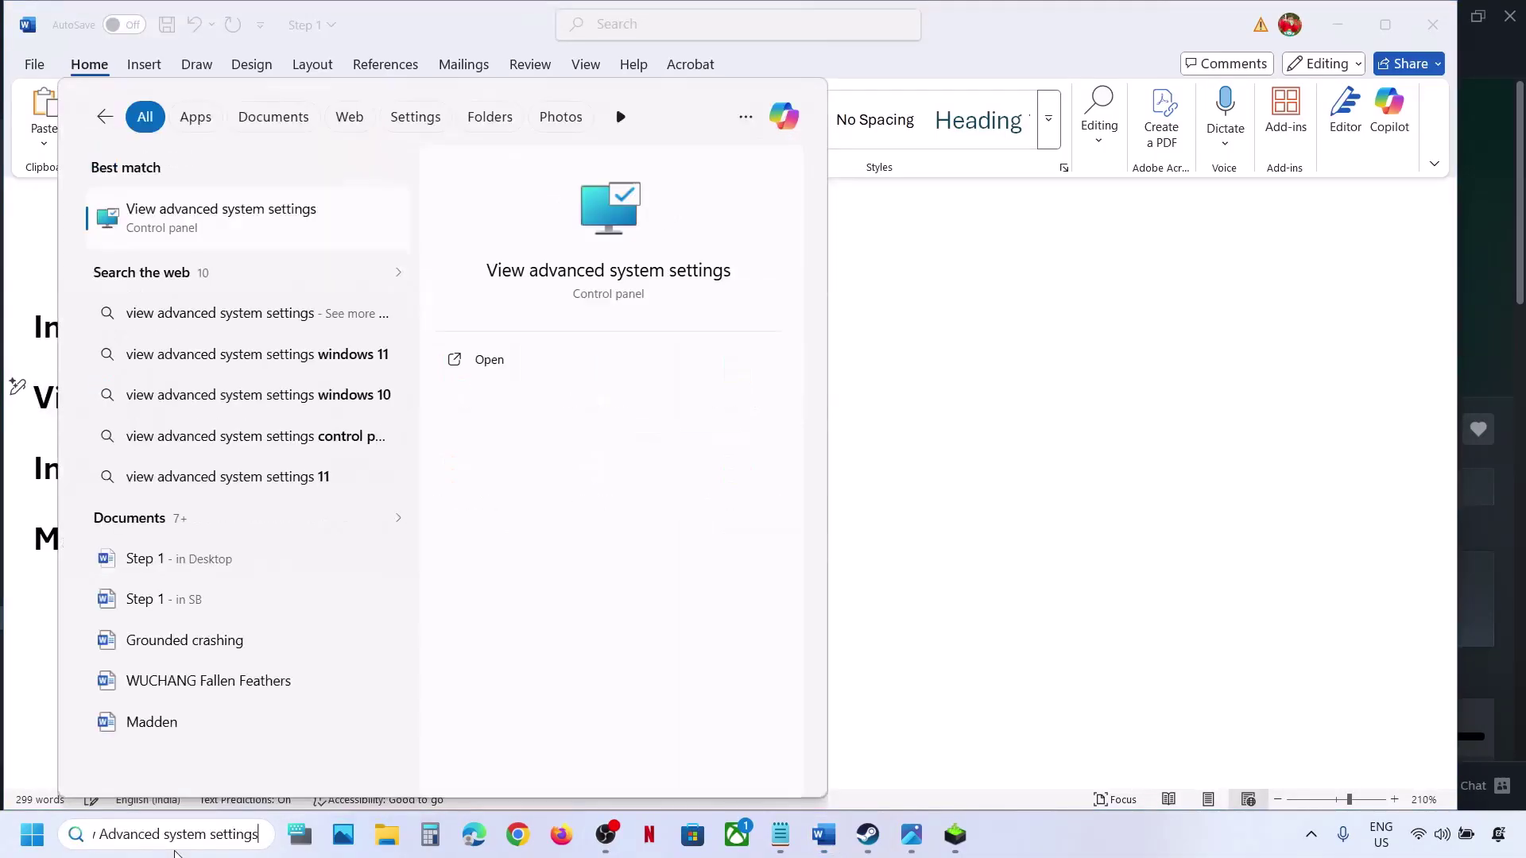
pyautogui.click(251, 231)
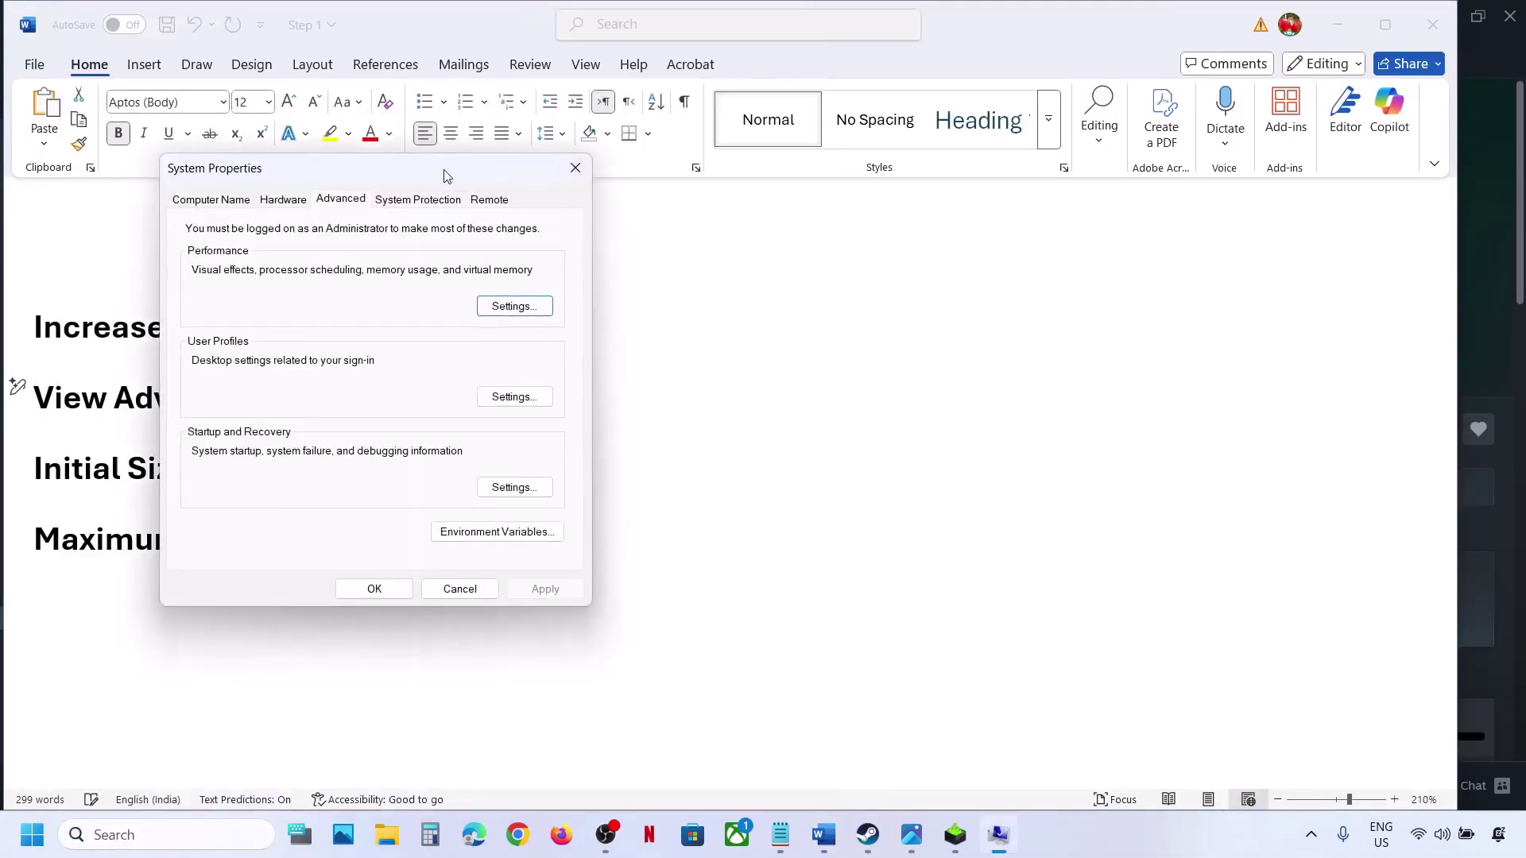
pyautogui.moveTo(443, 177); pyautogui.dragTo(1245, 247)
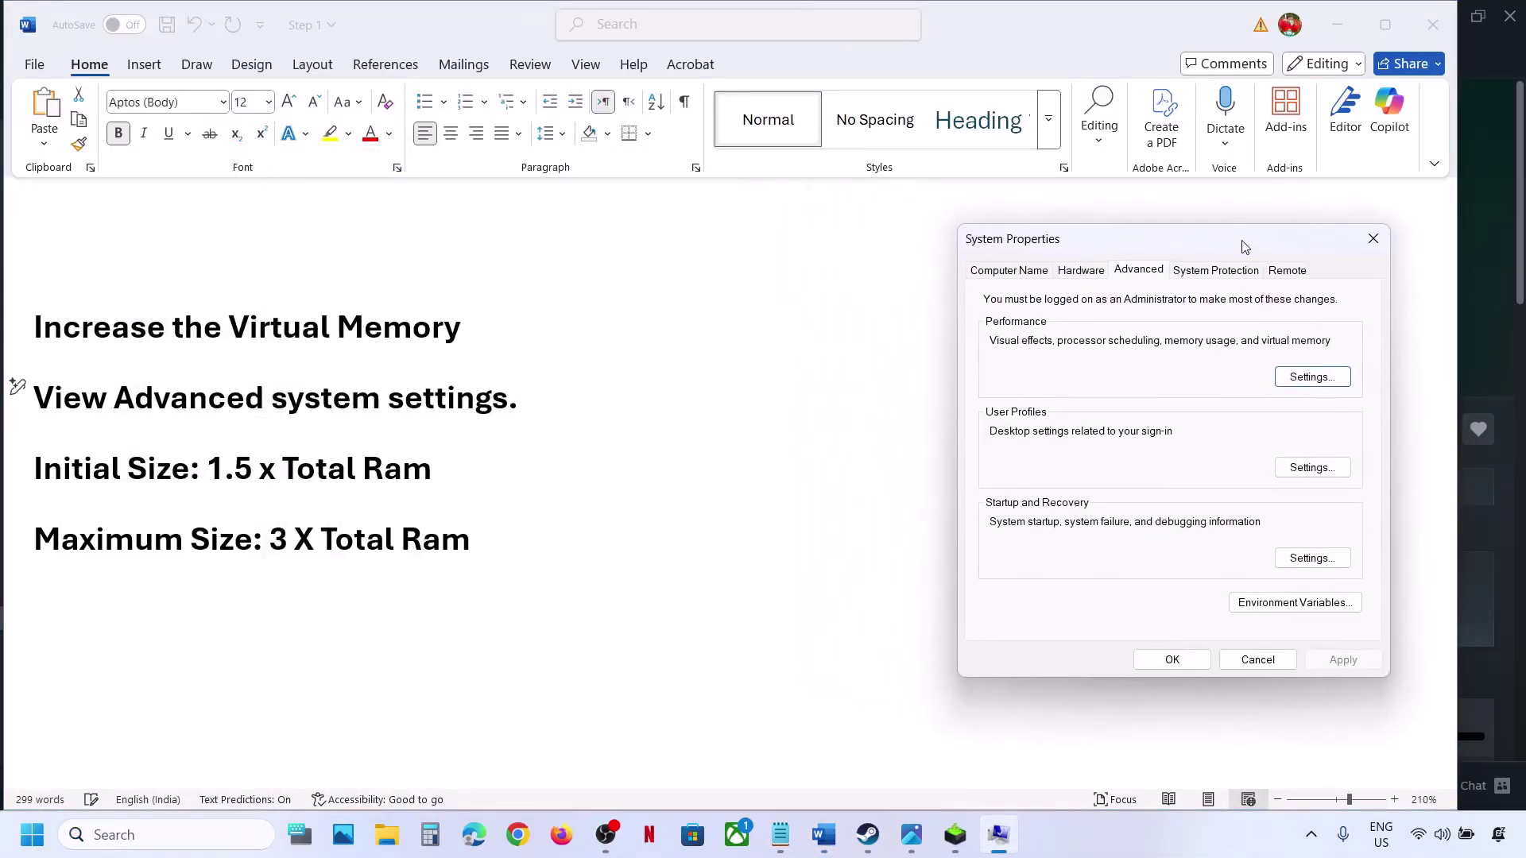
# - In the Virtual Memory settings, turn off automatic paging file management for all drives and choose a custom size for drive C:
pyautogui.click(1333, 376)
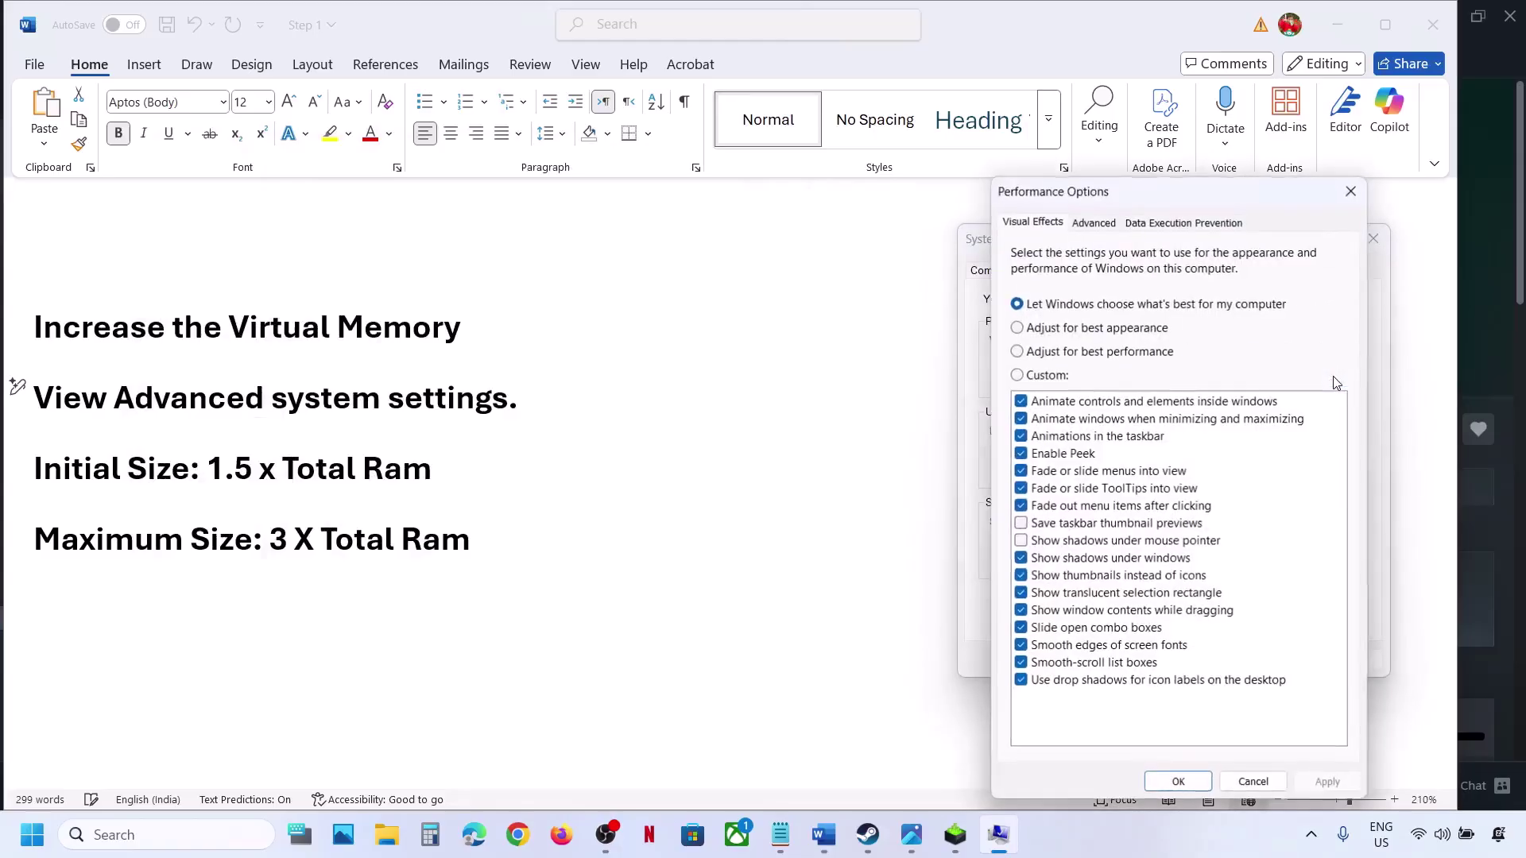
pyautogui.click(1093, 222)
pyautogui.click(1294, 492)
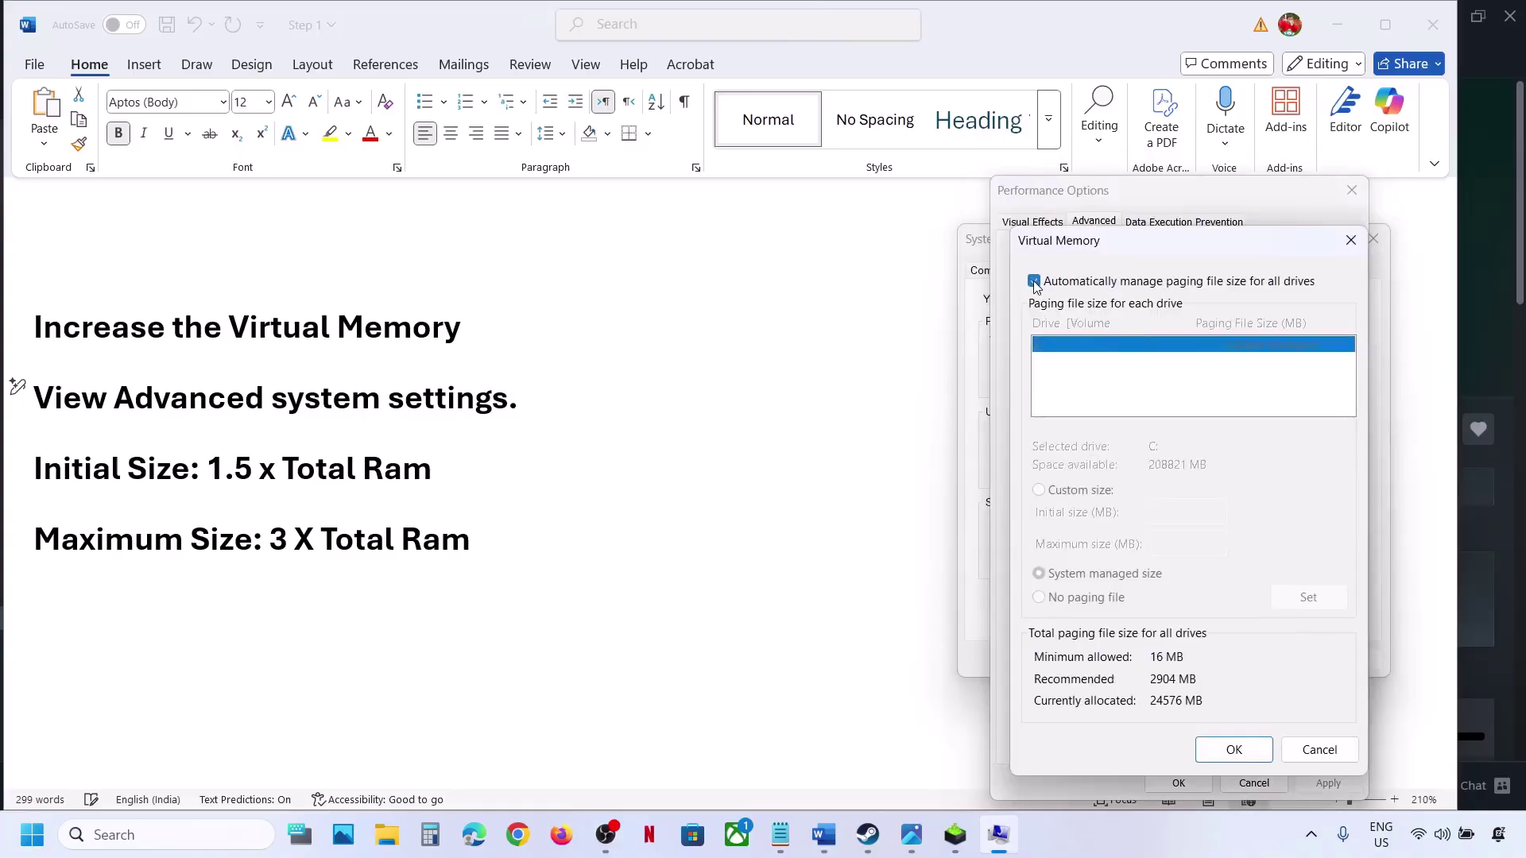
pyautogui.click(1034, 281)
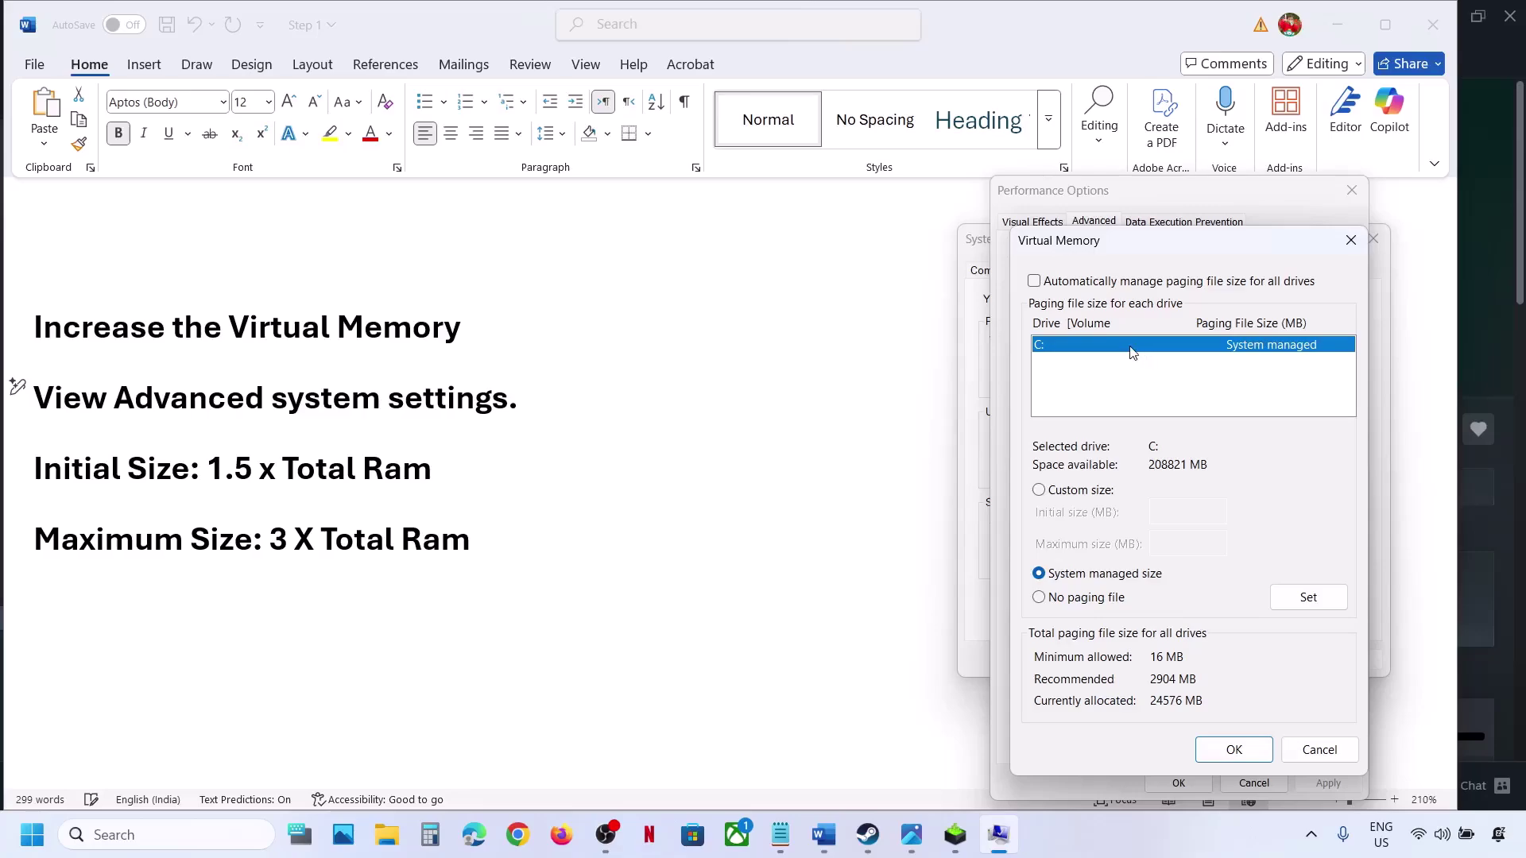
pyautogui.click(1040, 490)
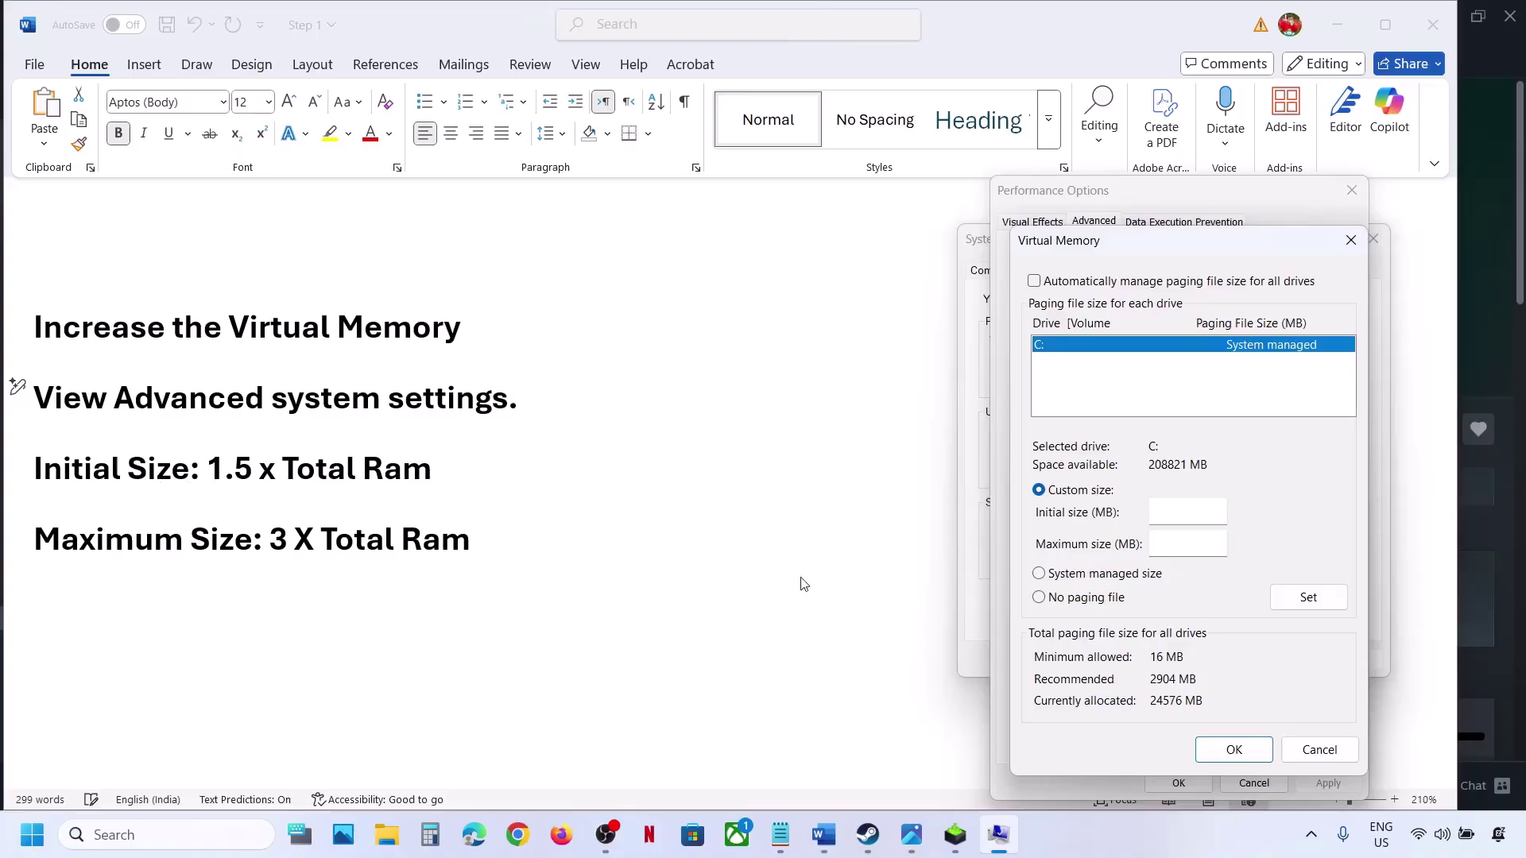
# - Check the installed RAM in the device specifications on the Windows Settings About page, and close Settings
pyautogui.press('super+i')
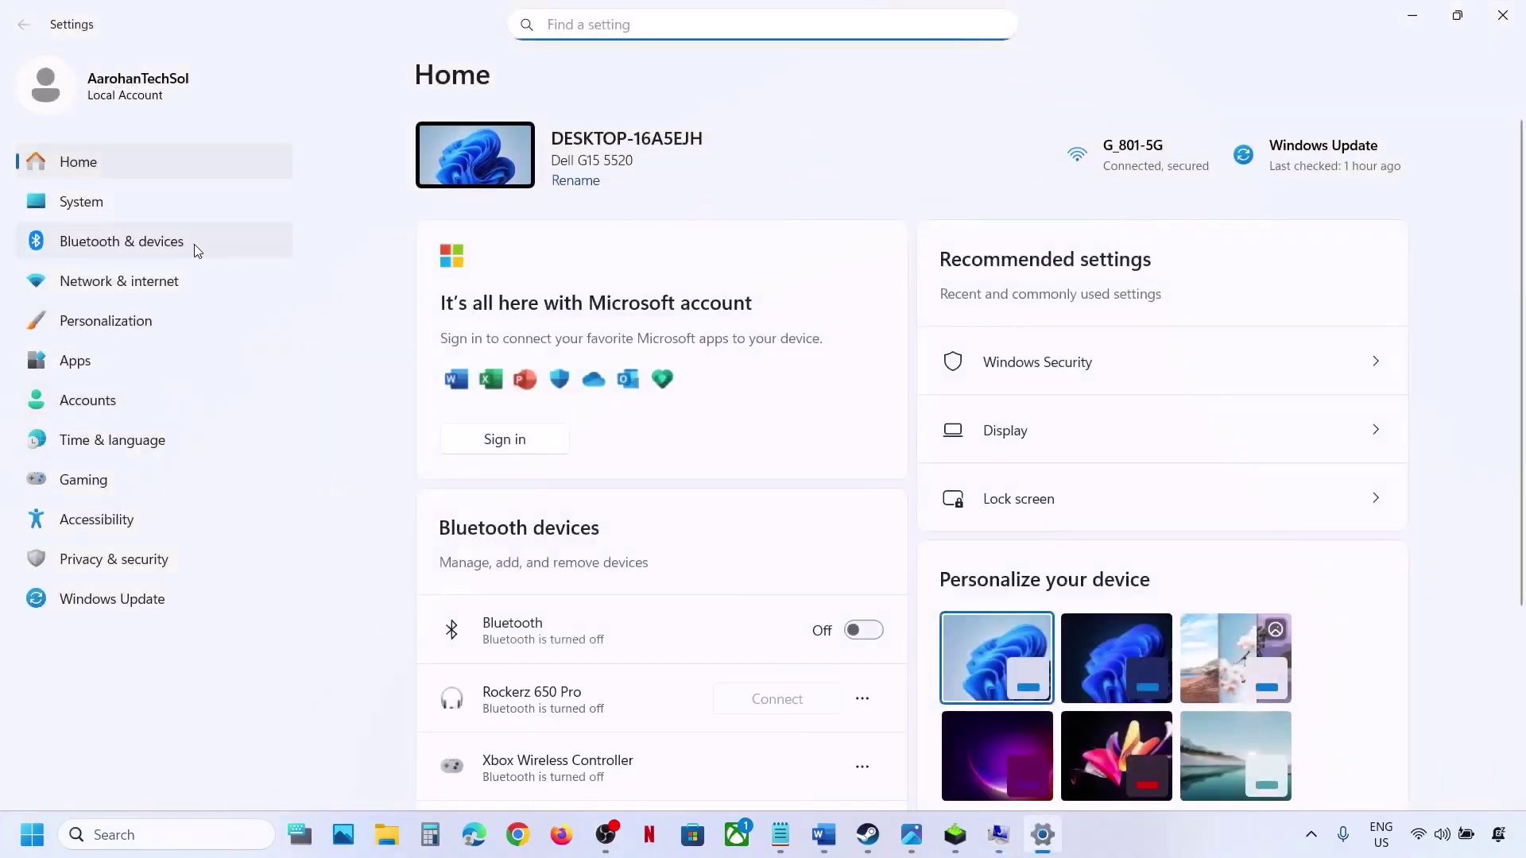
pyautogui.click(113, 209)
pyautogui.scroll(-10, 655, 641)
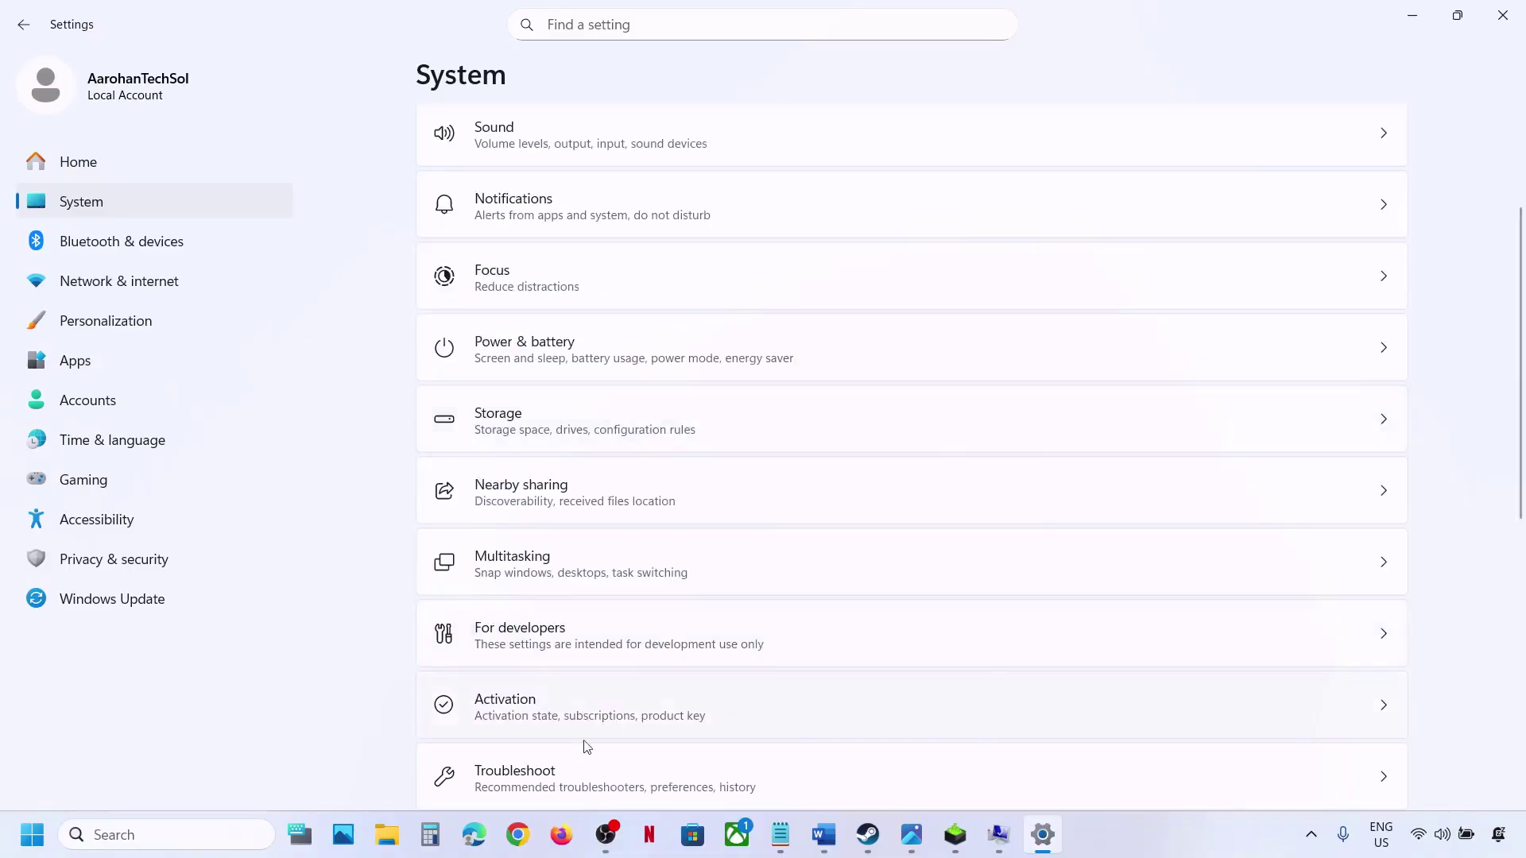
pyautogui.scroll(1, 583, 751)
pyautogui.click(540, 700)
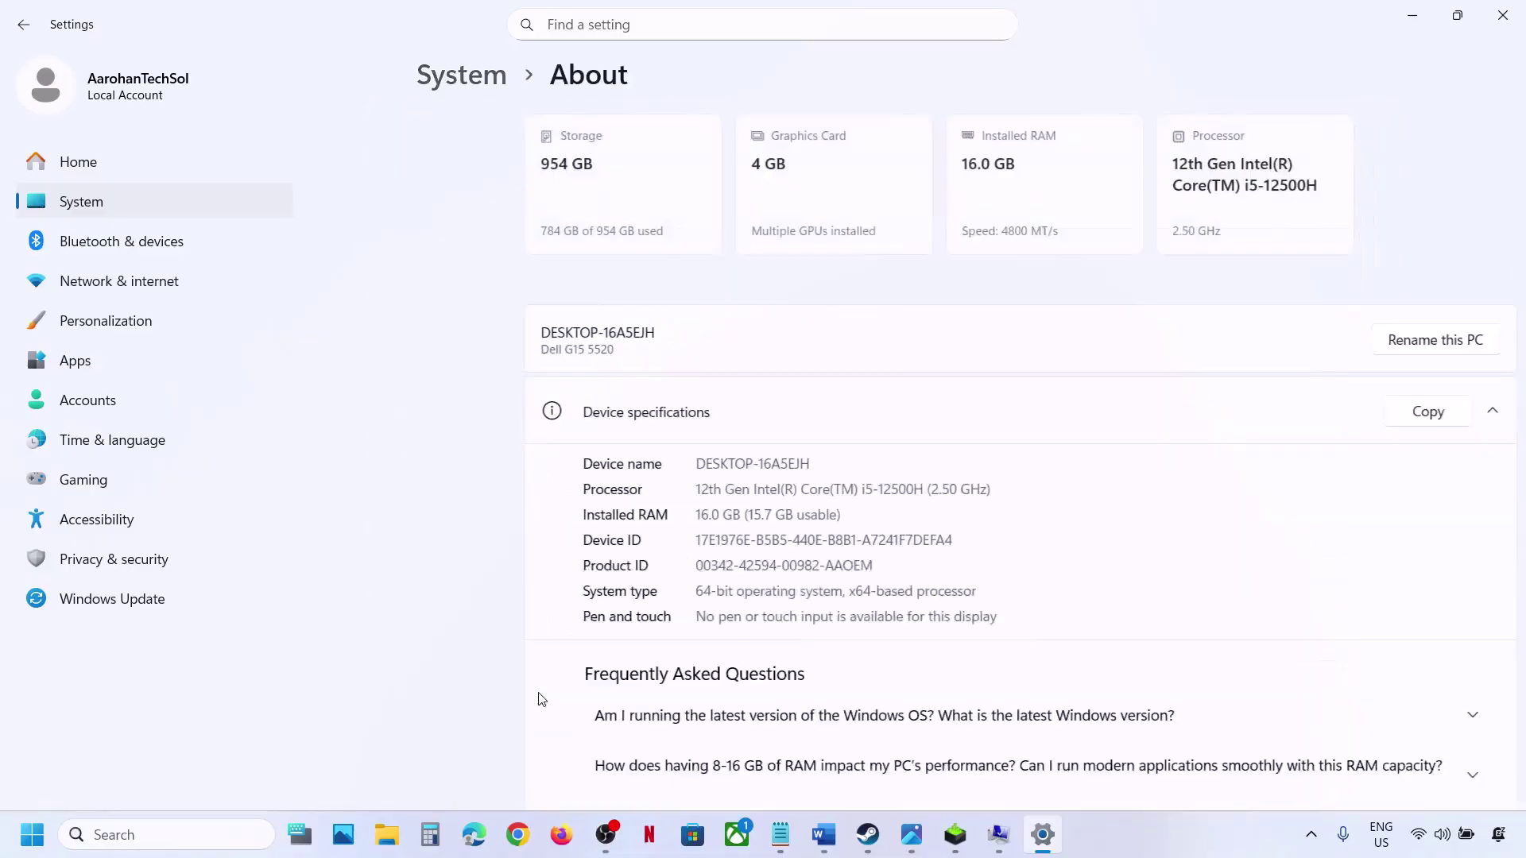
pyautogui.moveTo(589, 515); pyautogui.dragTo(625, 514)
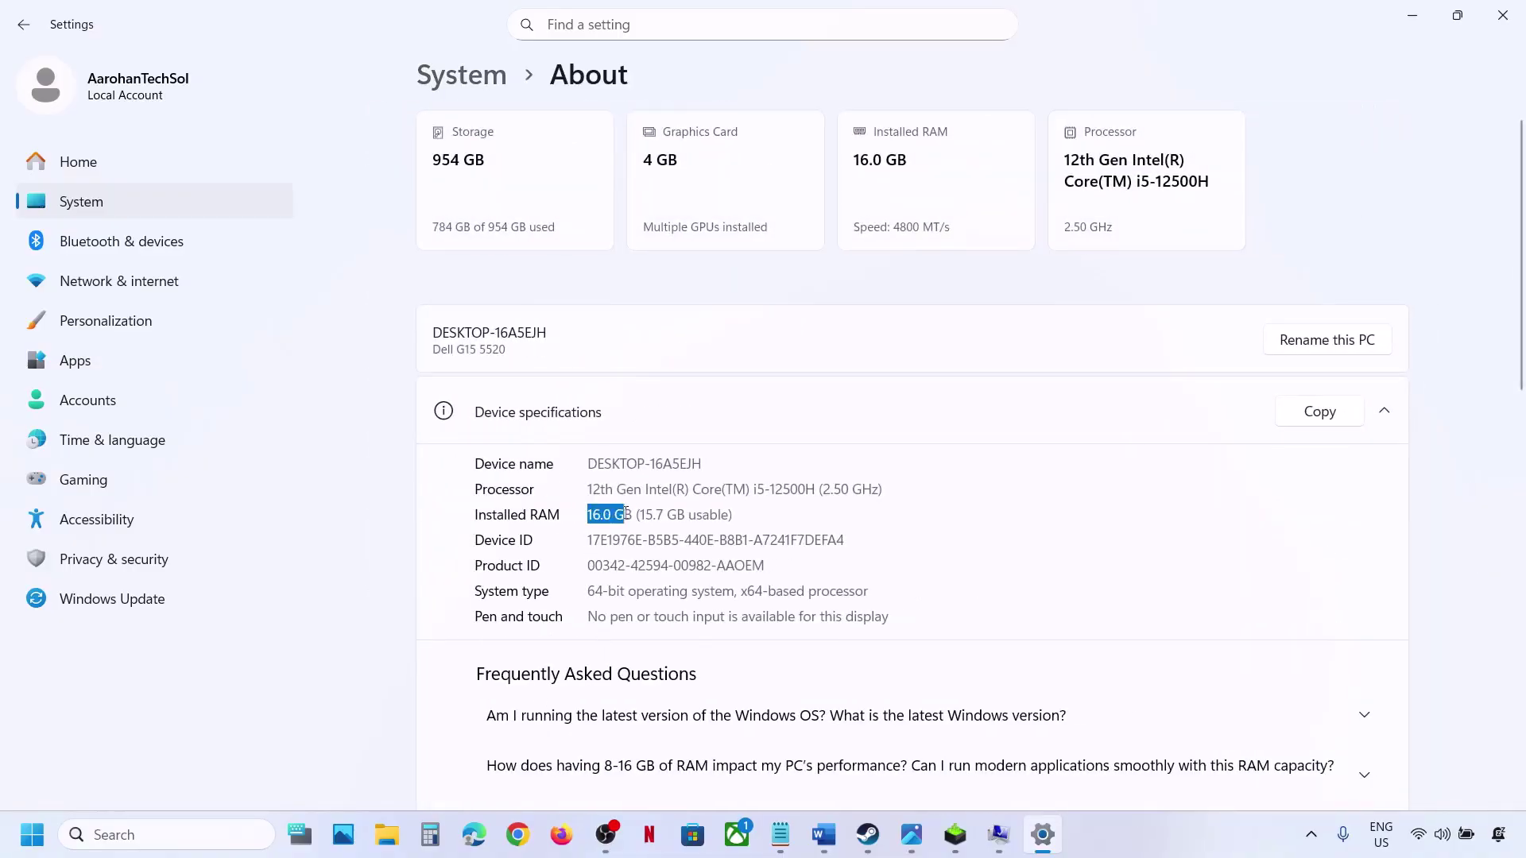
pyautogui.click(1503, 15)
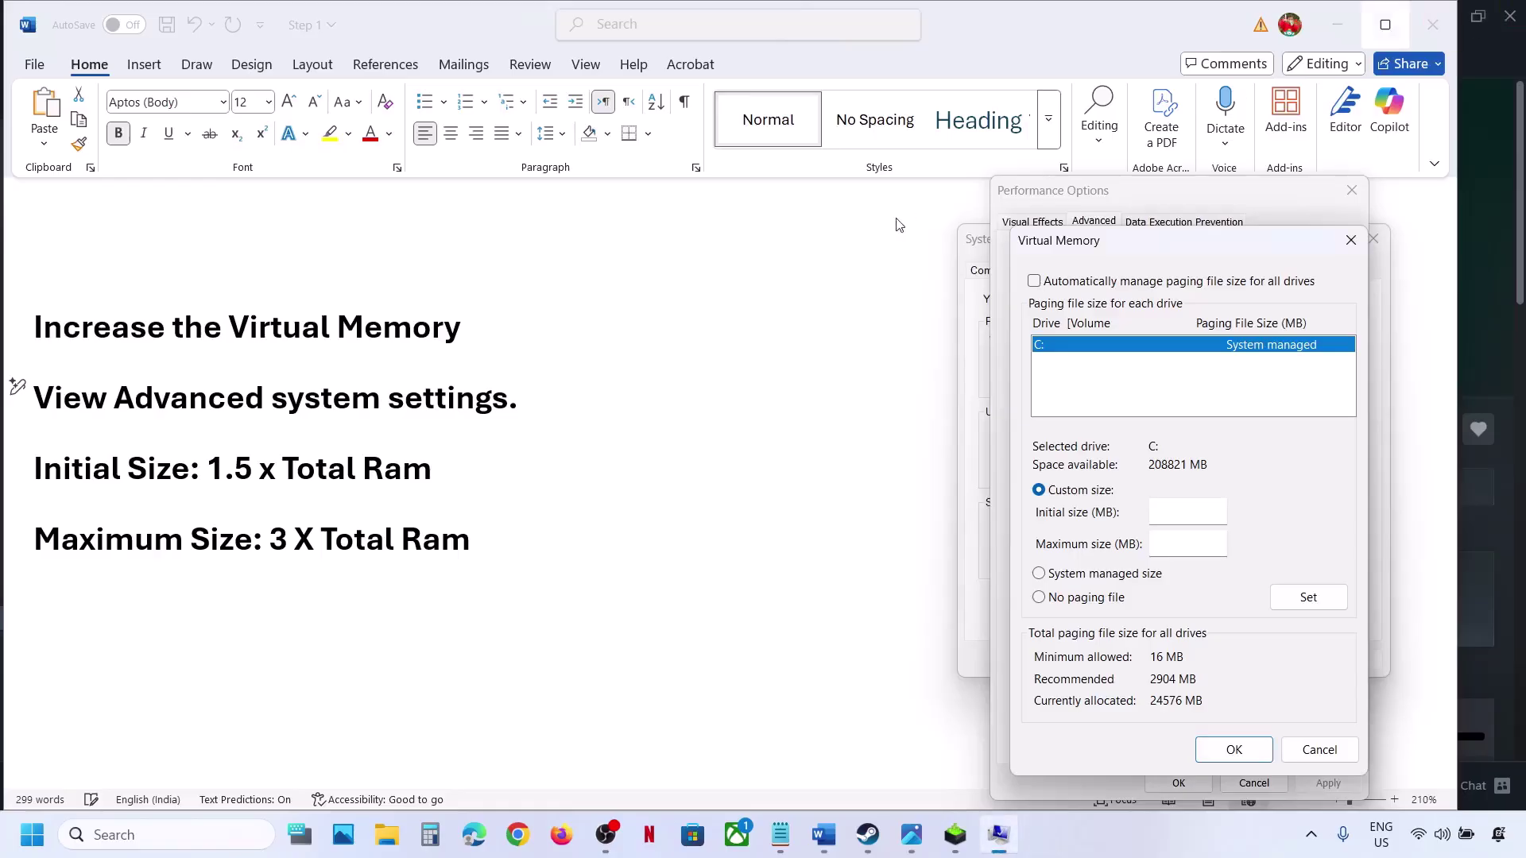
# - Calculate 16 × 1024 × 1.5 in Calculator and set the paging file's initial size to 24576 MB
pyautogui.click(430, 834)
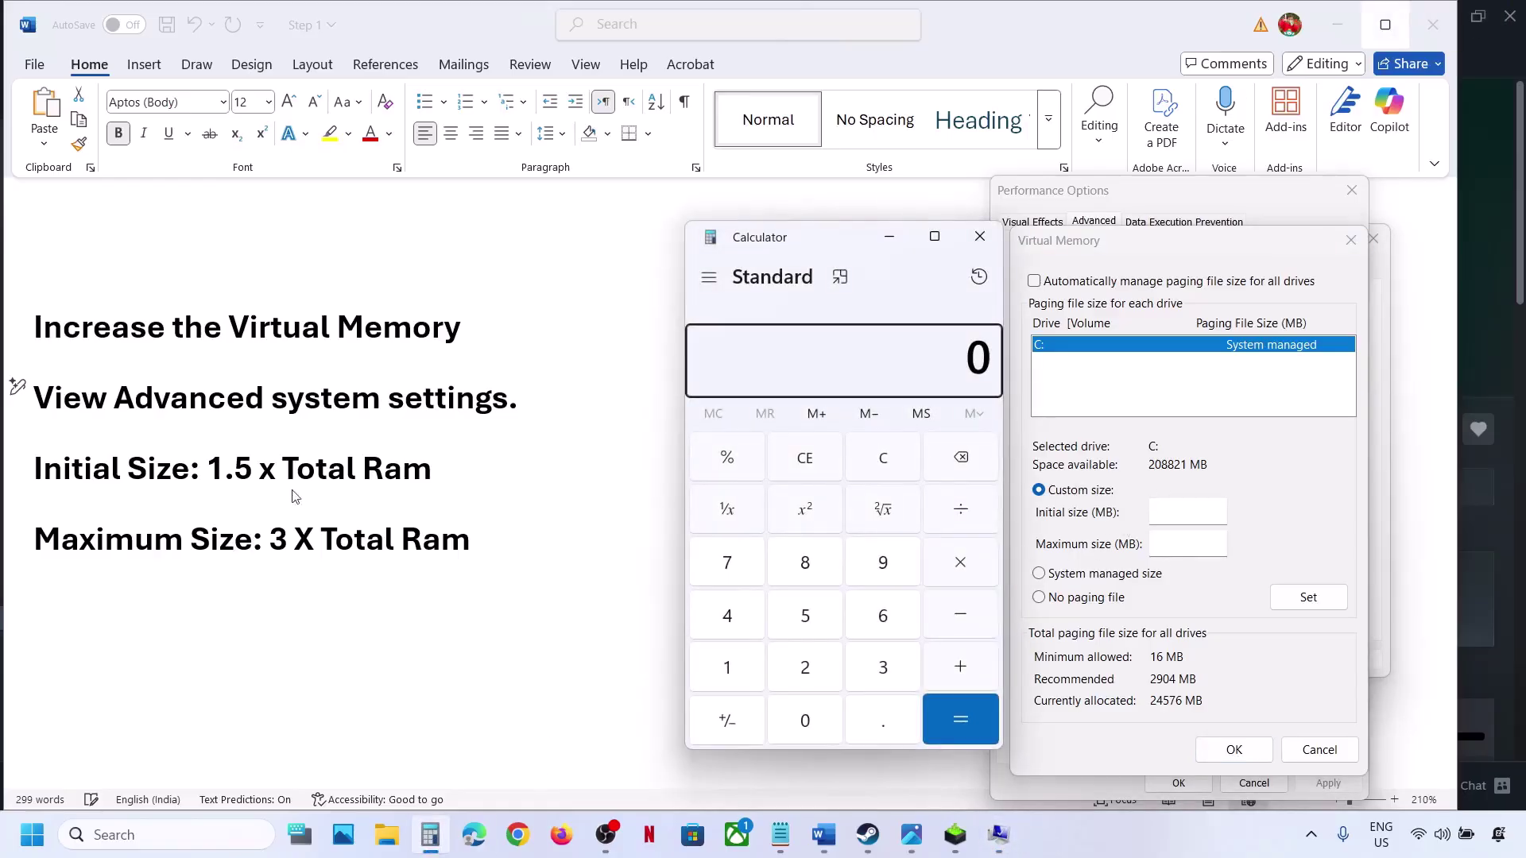
pyautogui.click(889, 463)
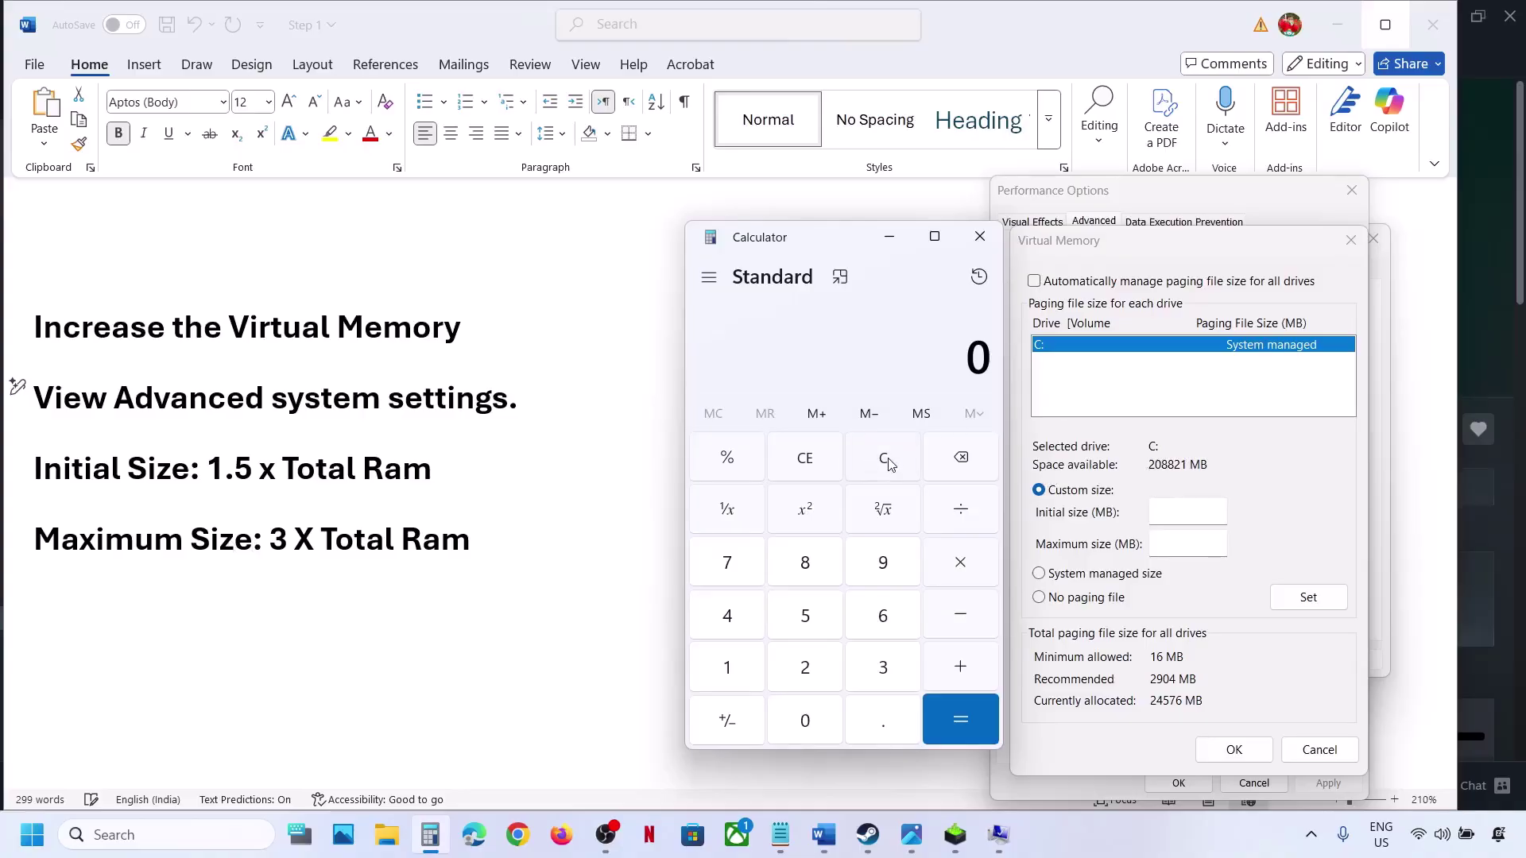
pyautogui.write('16 × 1024')
pyautogui.press('Return')
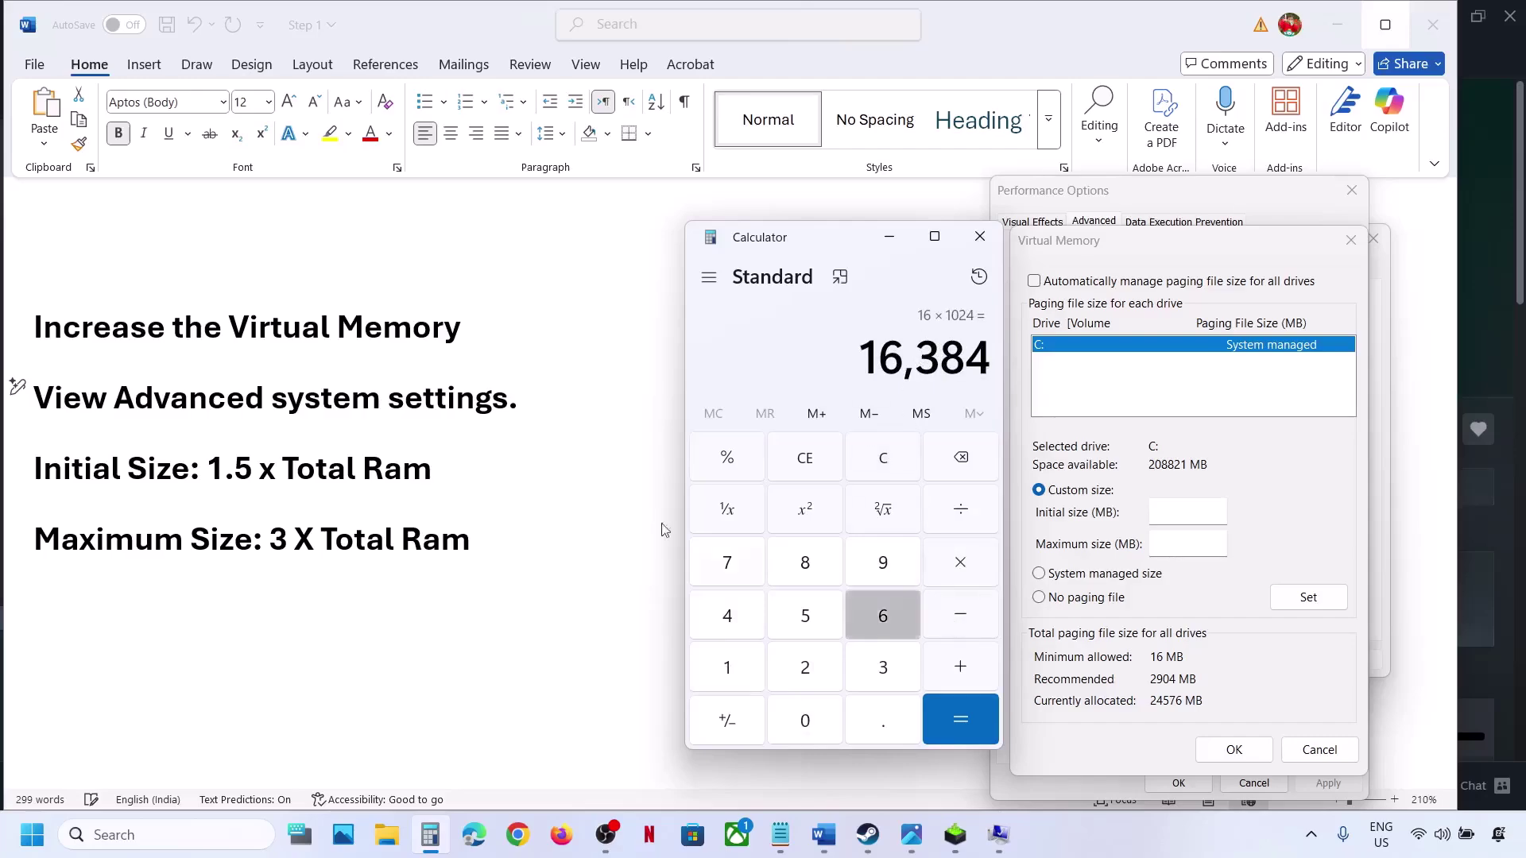
pyautogui.click(965, 572)
pyautogui.write('1.5')
pyautogui.press('Return')
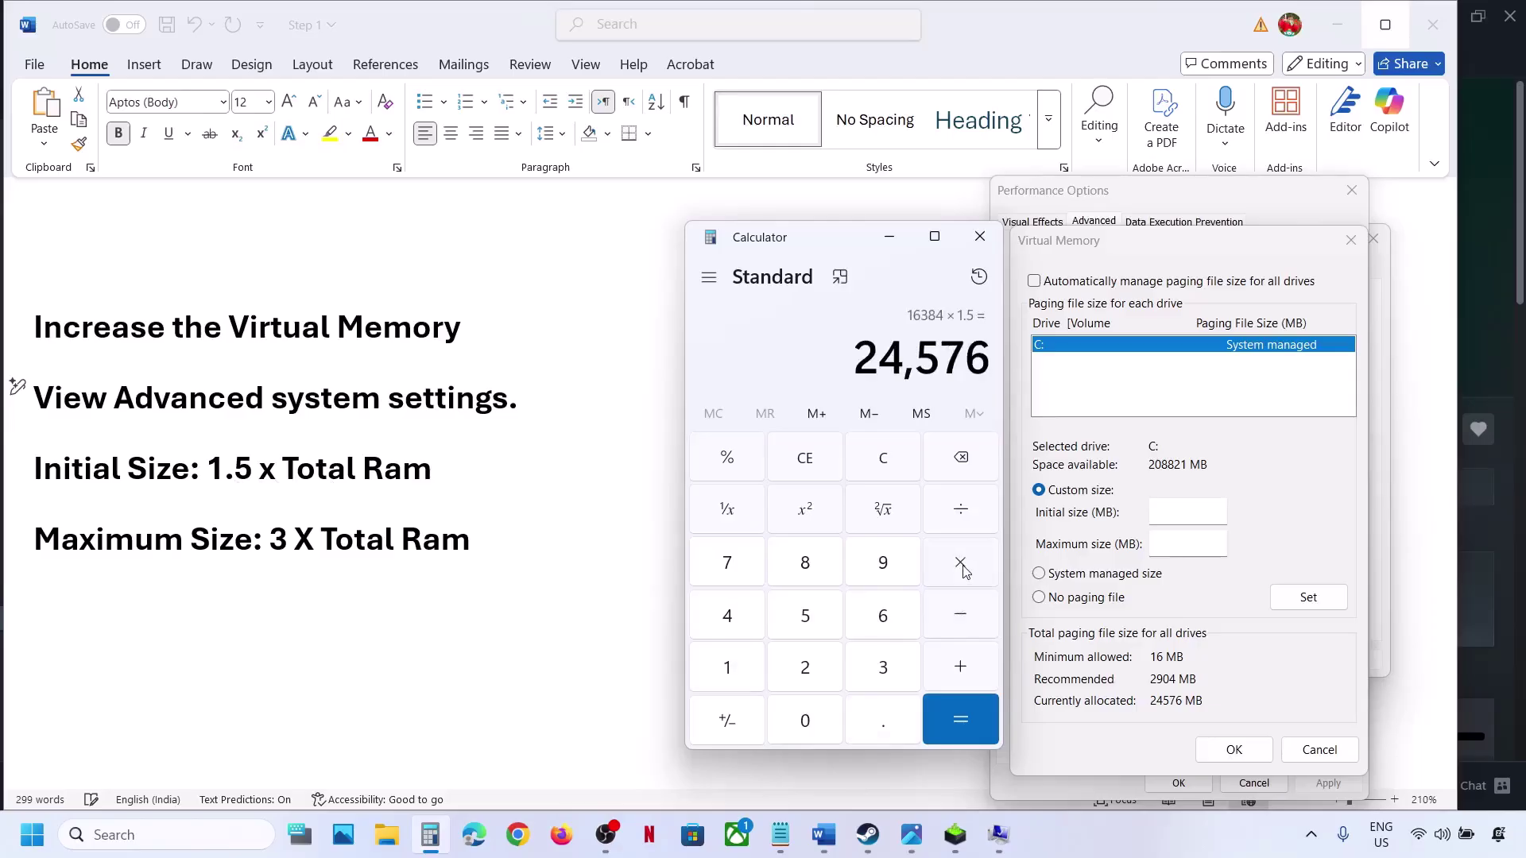
pyautogui.click(1193, 516)
pyautogui.write('24576')
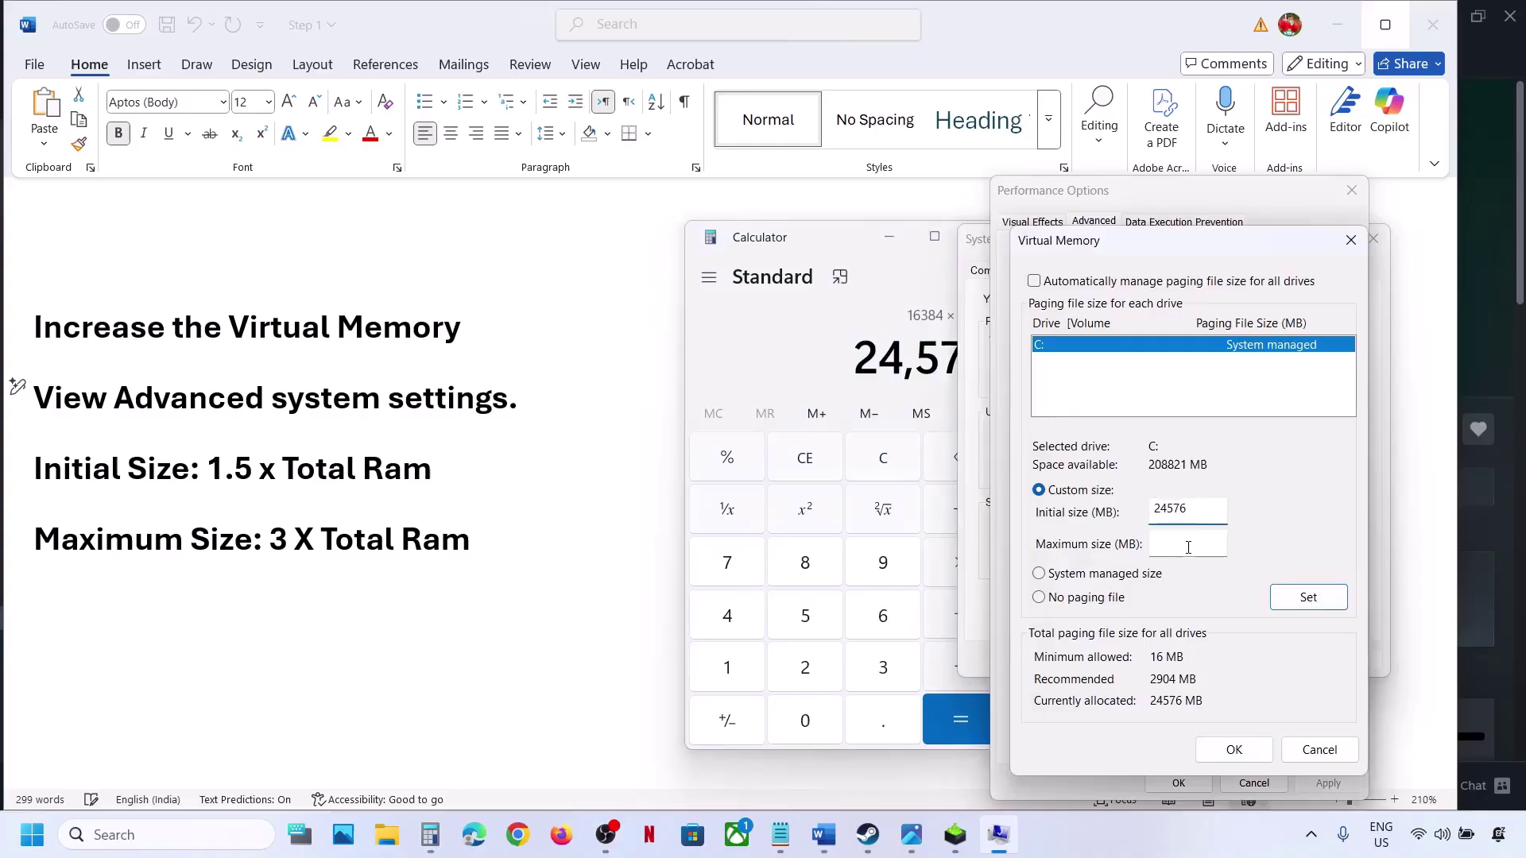
# - Calculate 16 × 1024 × 3 in Calculator and set the paging file's maximum size to 49152 MB
pyautogui.click(1189, 547)
pyautogui.click(884, 459)
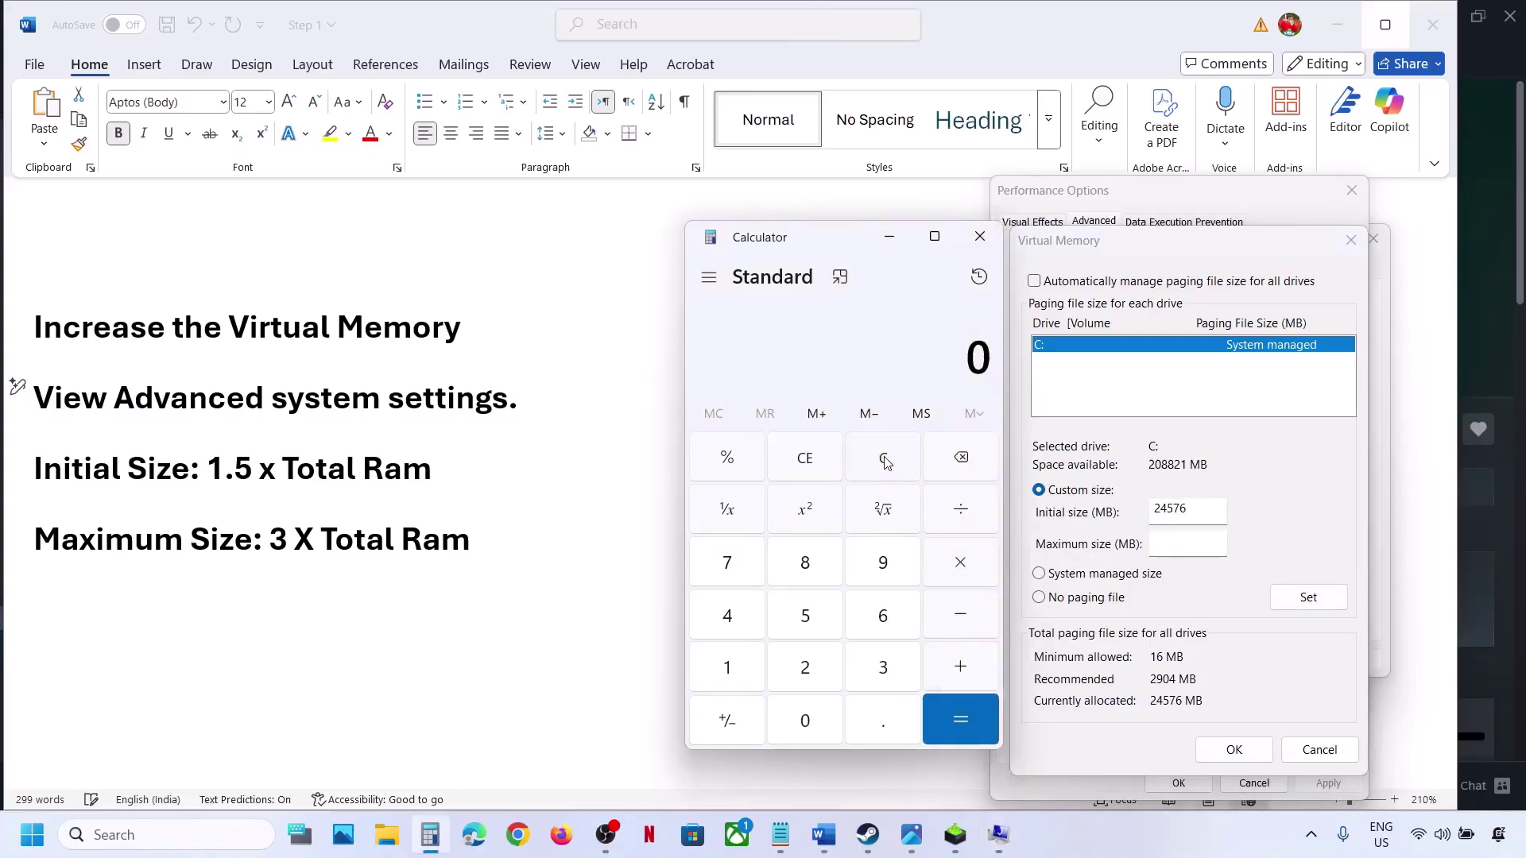
pyautogui.write('16 × 1024')
pyautogui.press('Return')
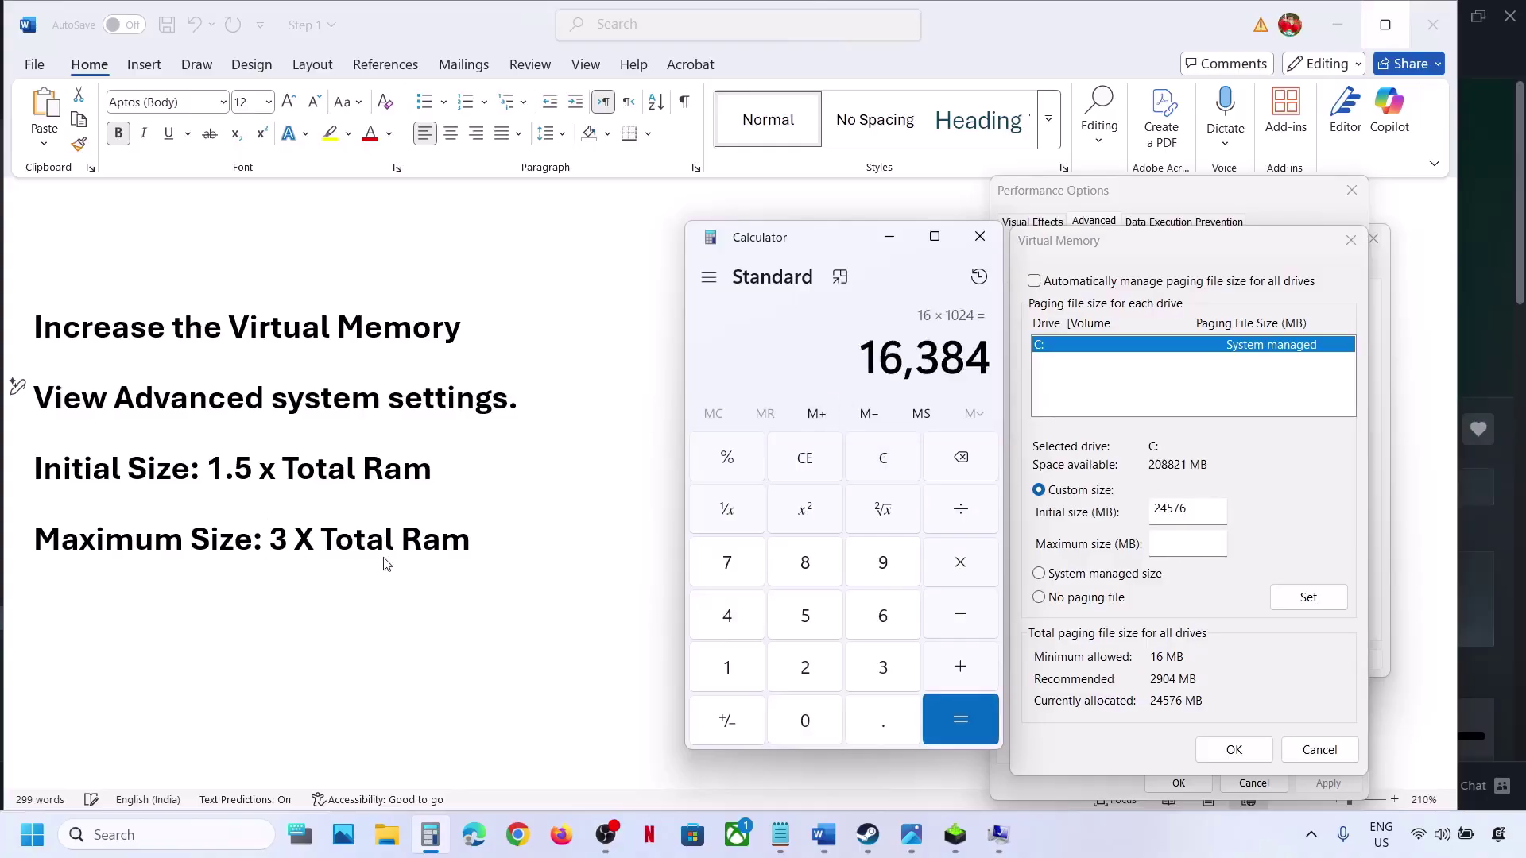
pyautogui.click(968, 579)
pyautogui.press('3')
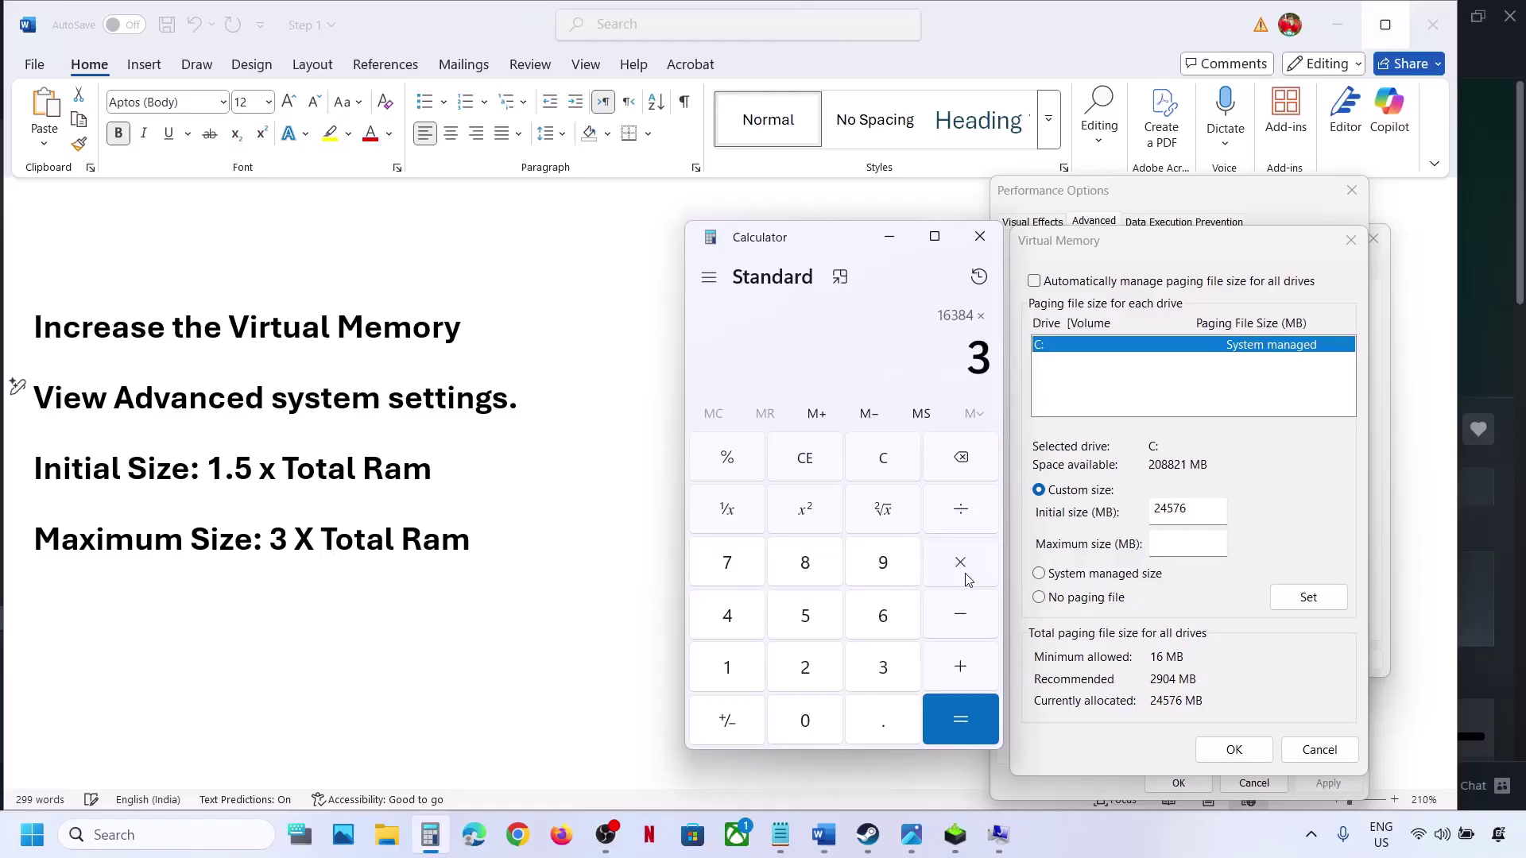
pyautogui.press('Return')
pyautogui.click(1177, 537)
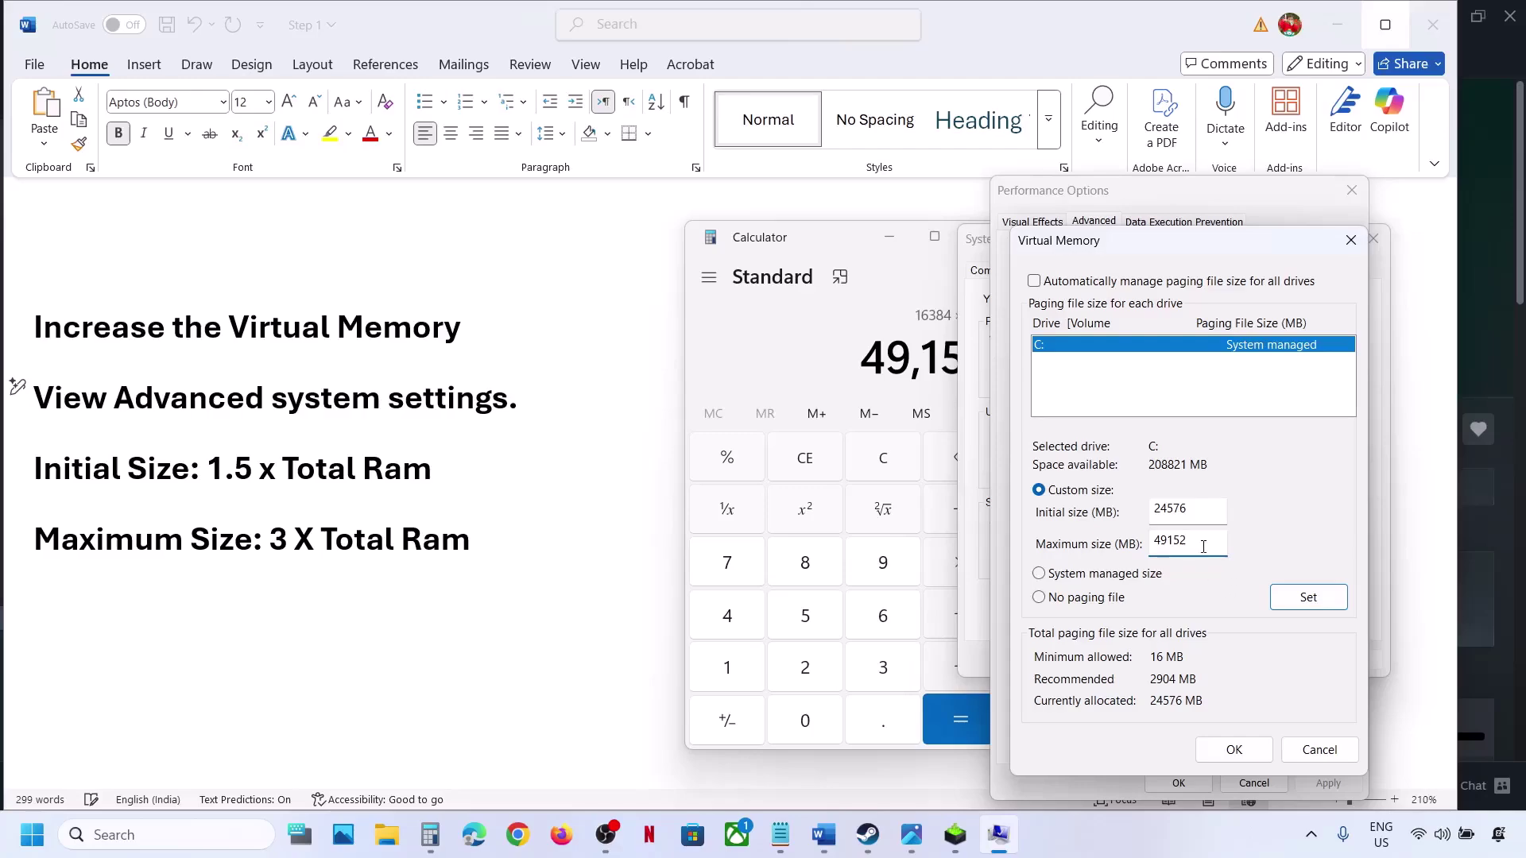
# - Apply the custom paging file size to drive C: and confirm the Virtual Memory, Performance Options and System Properties dialogs
pyautogui.click(1310, 601)
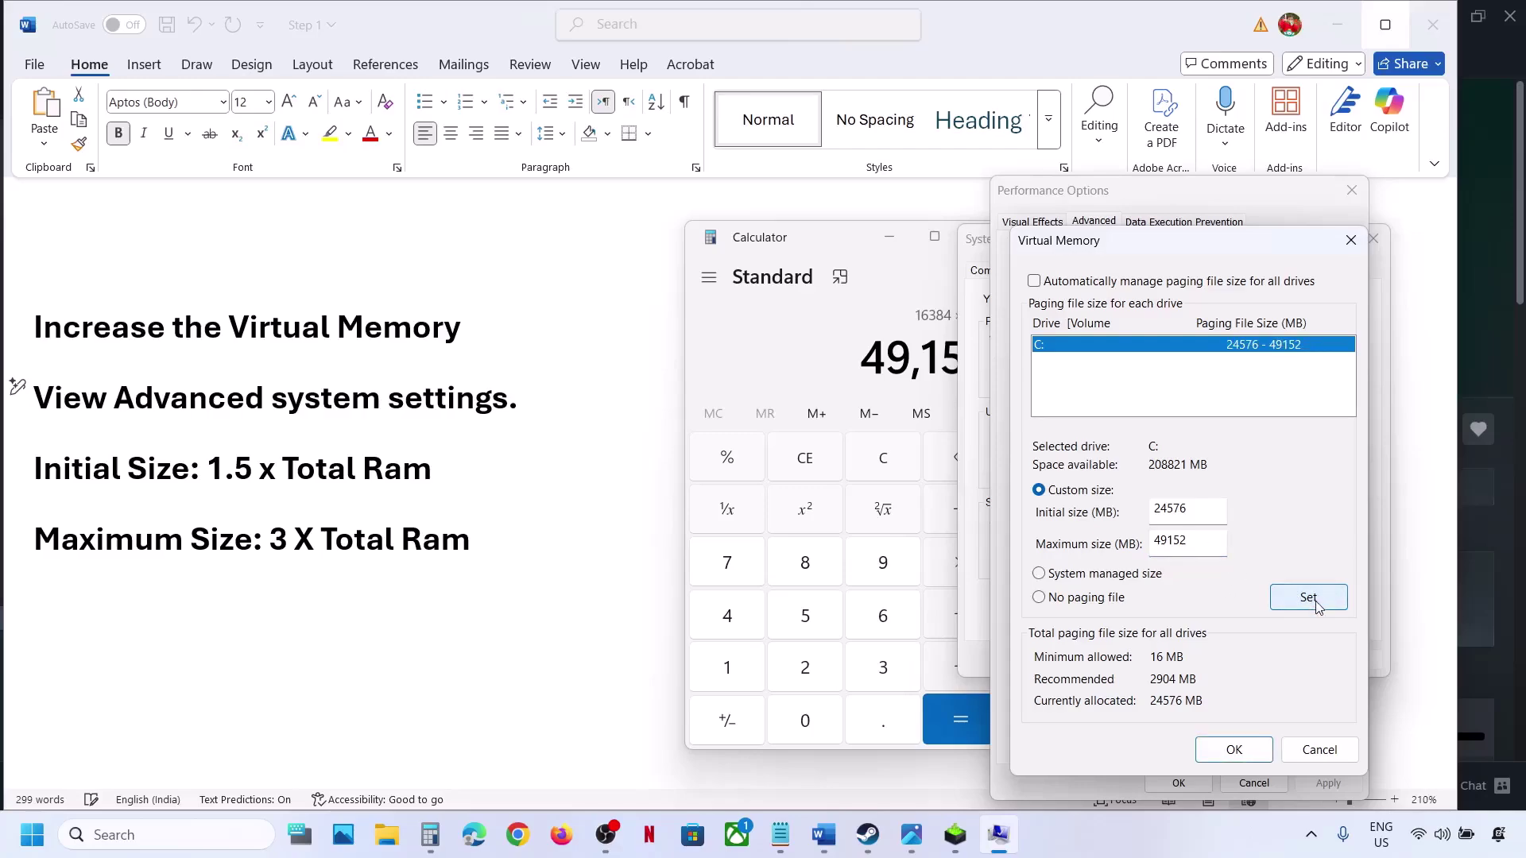
pyautogui.click(1237, 744)
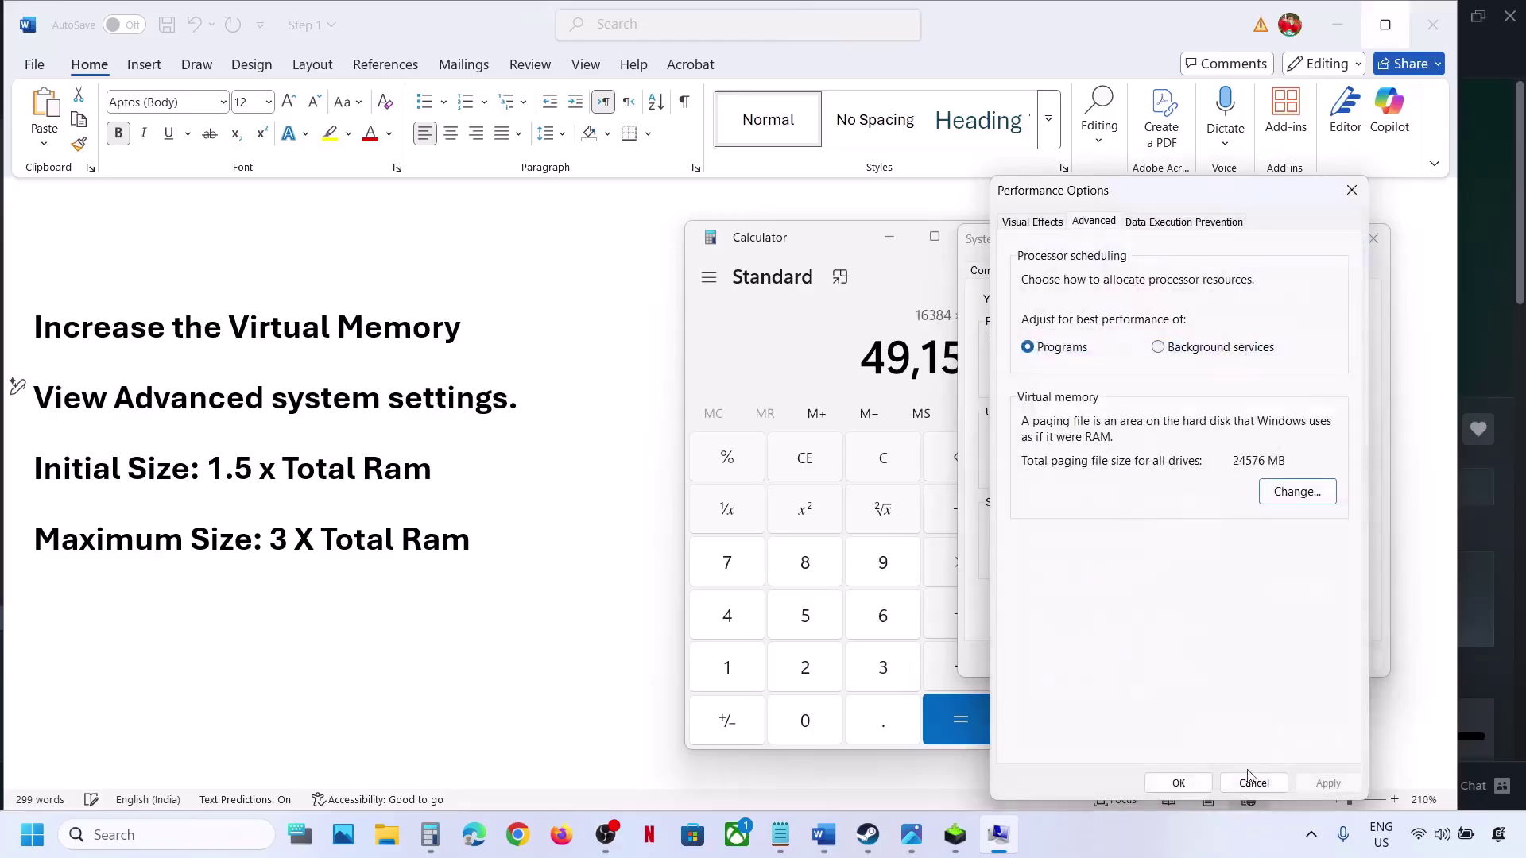
pyautogui.click(1201, 783)
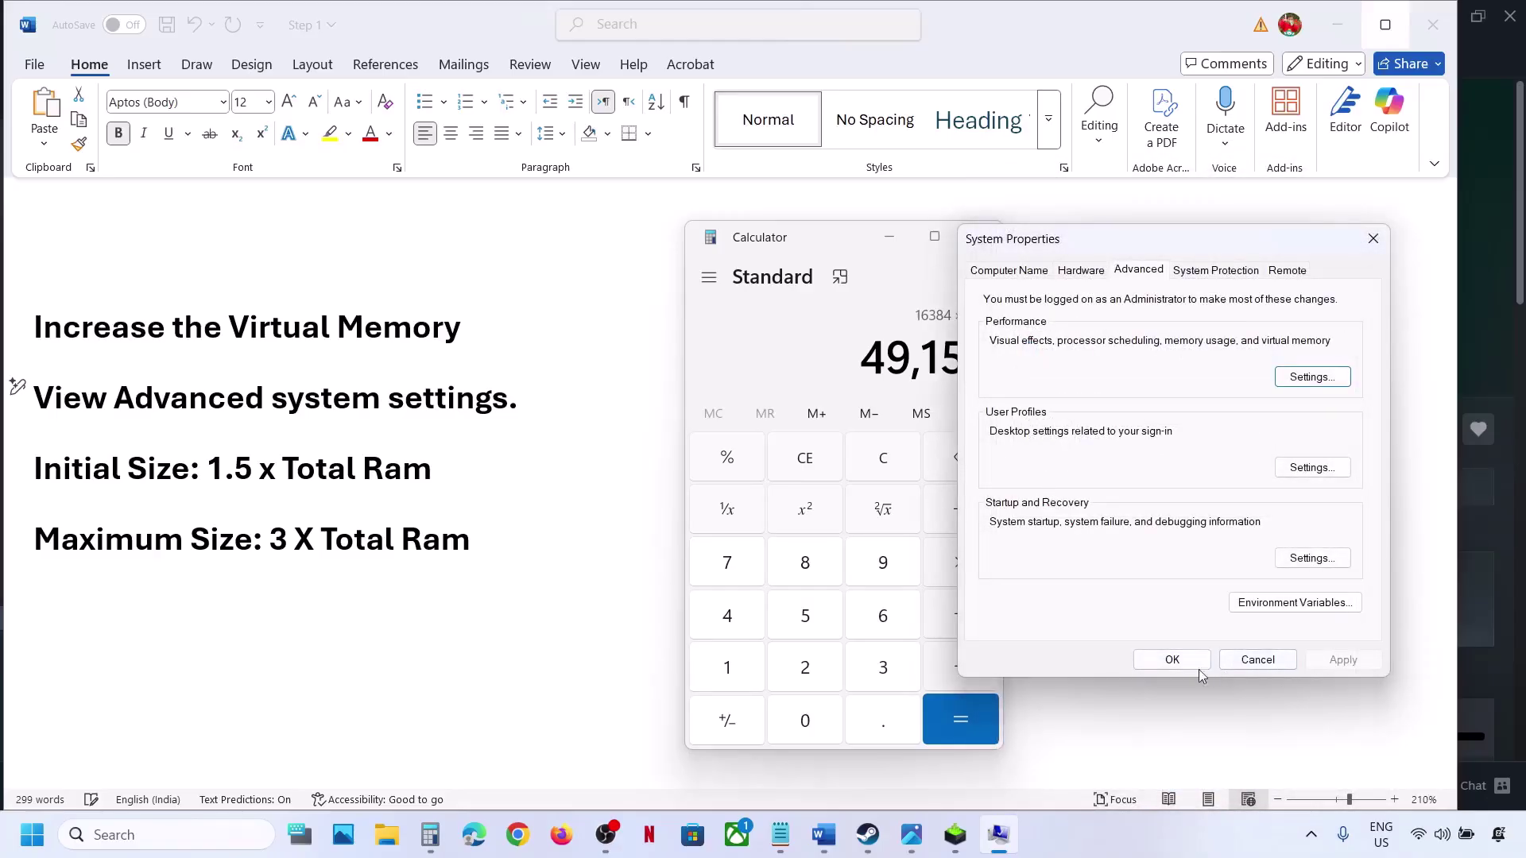
pyautogui.click(1173, 660)
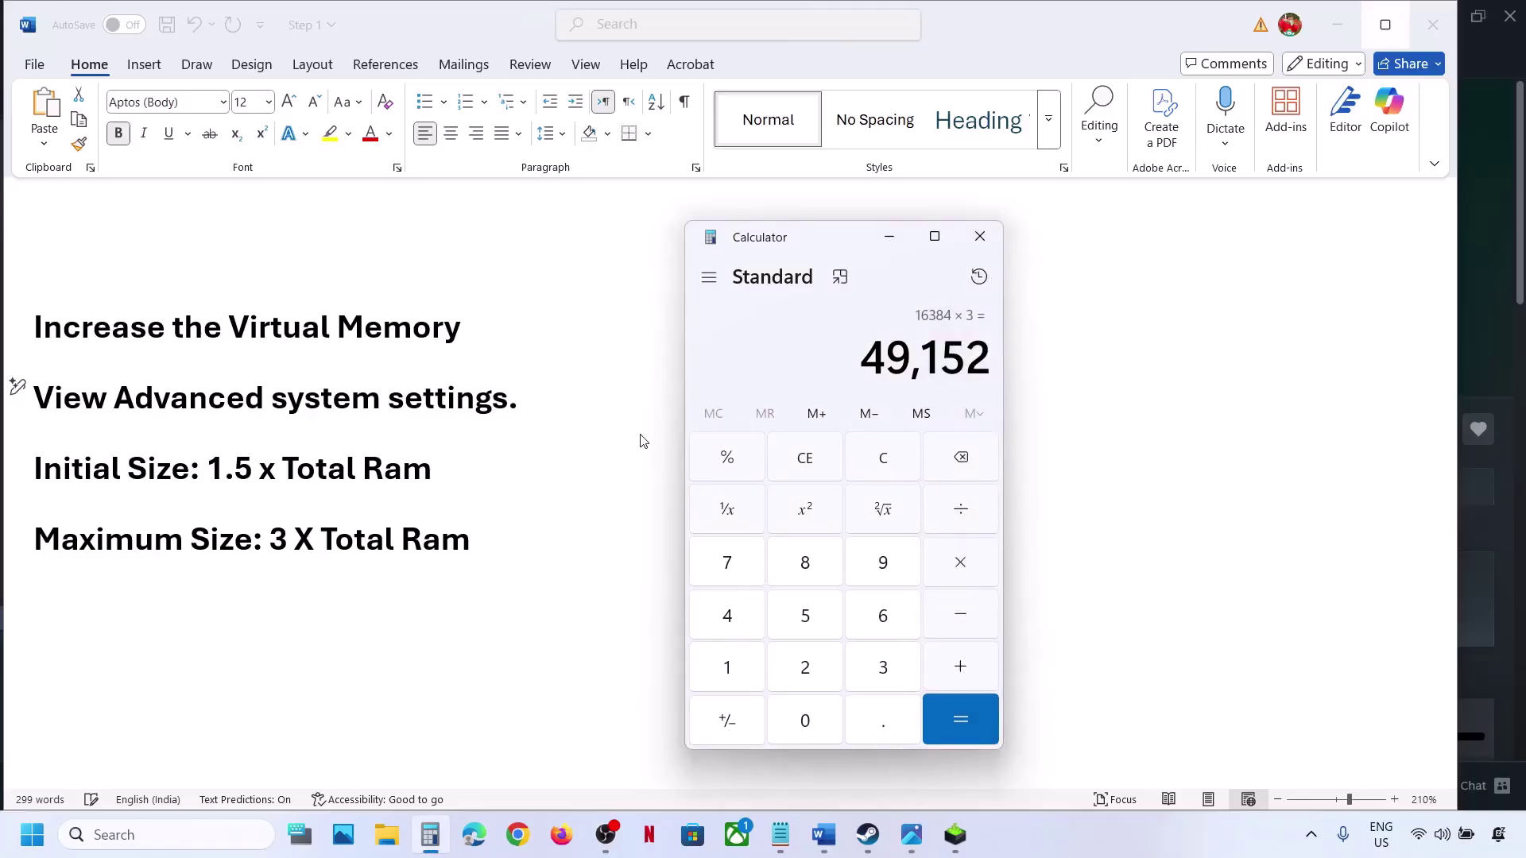
# - Search Windows for the document's "View Advanced system settings" text again and reopen the Virtual Memory settings from the performance options
pyautogui.click(509, 395)
pyautogui.hotkey('shift', 'Home')
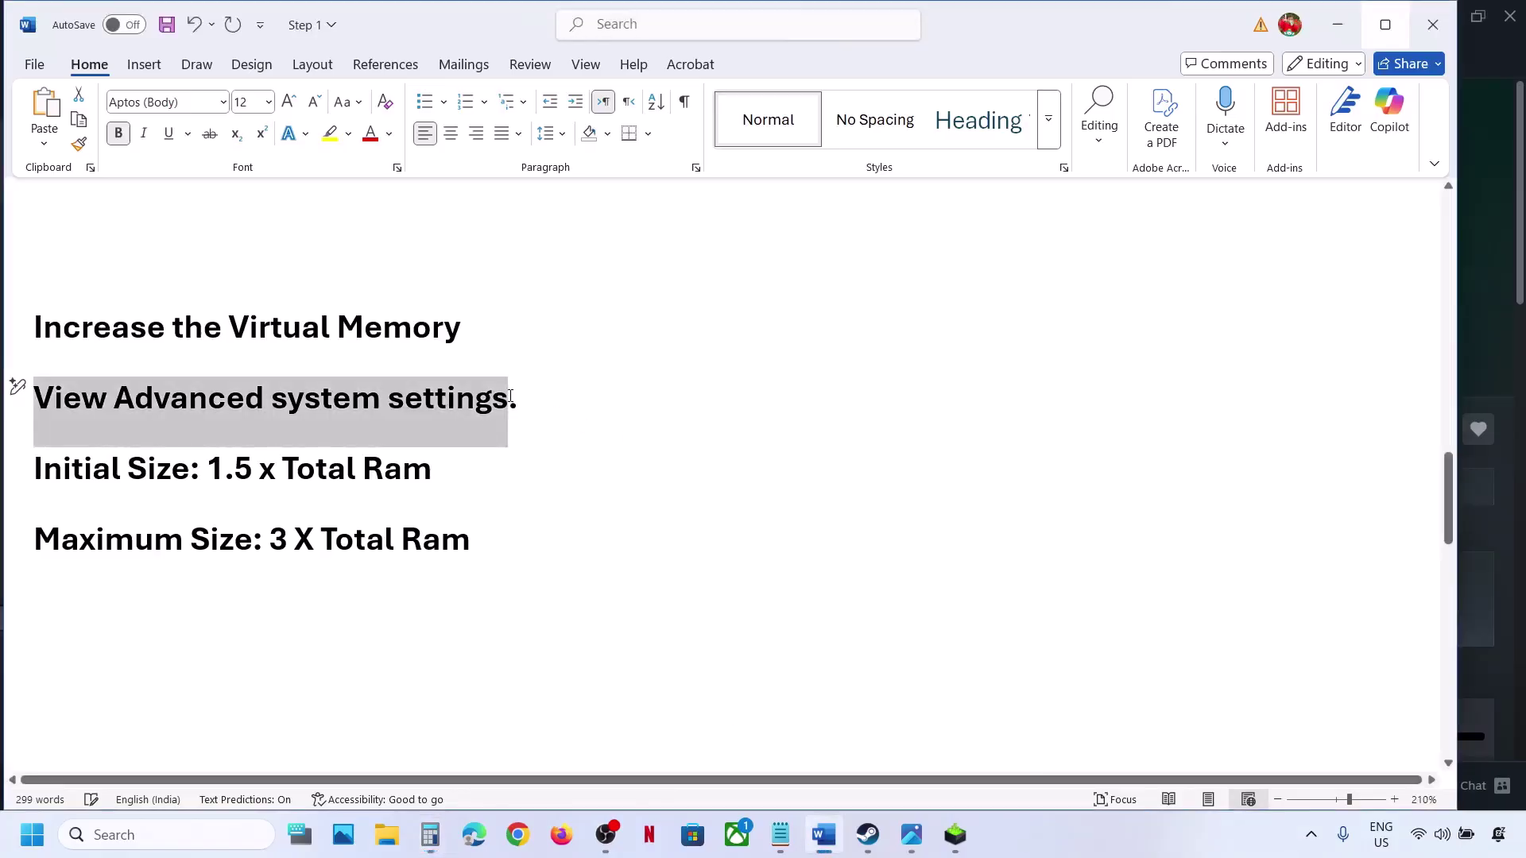
pyautogui.hotkey('ctrl', 'c')
pyautogui.click(159, 834)
pyautogui.hotkey('ctrl', 'v')
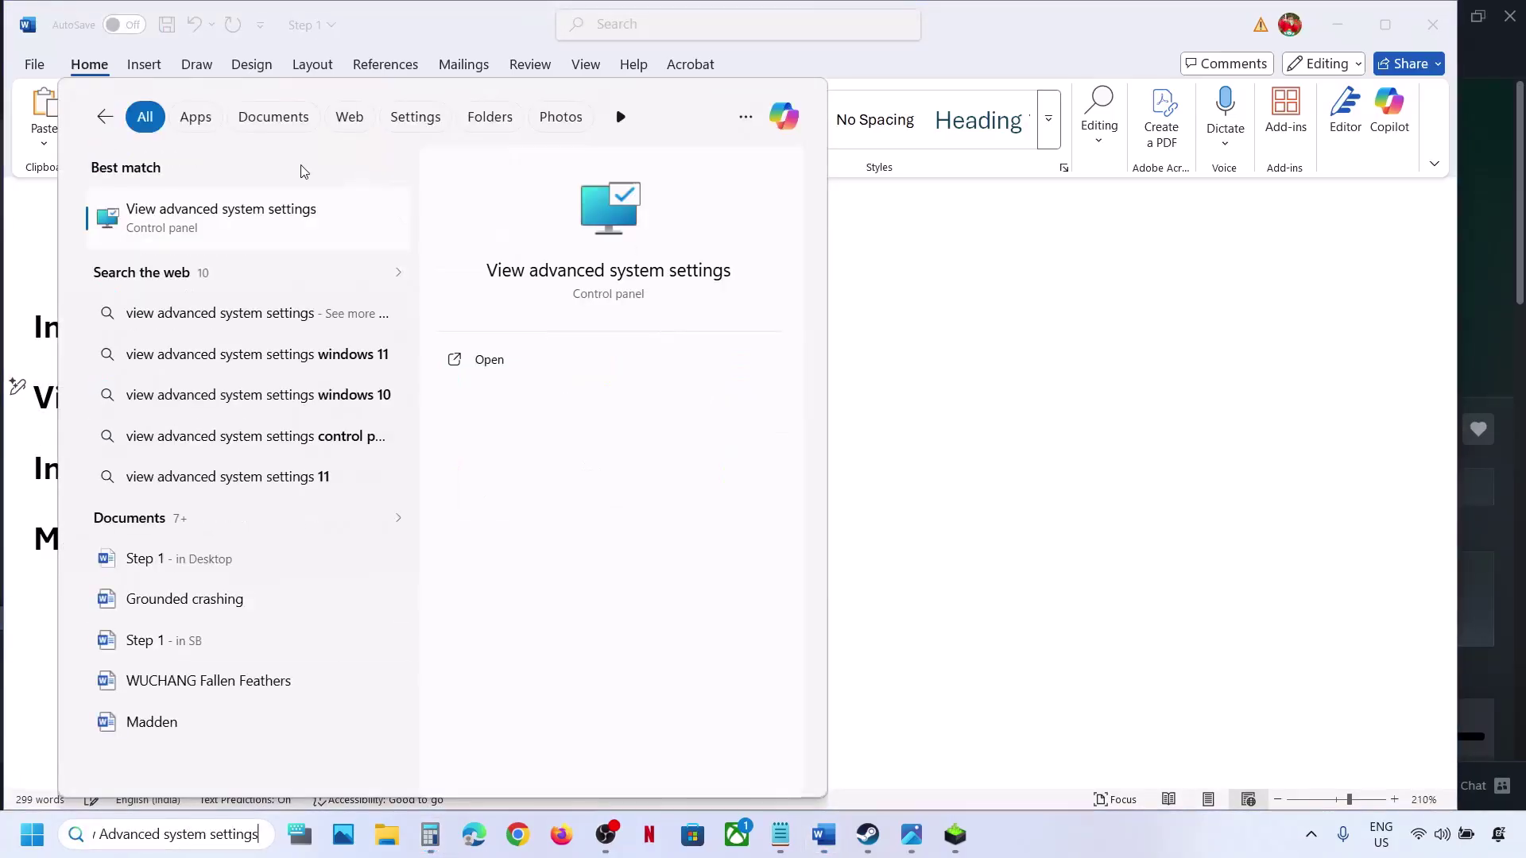
pyautogui.click(225, 226)
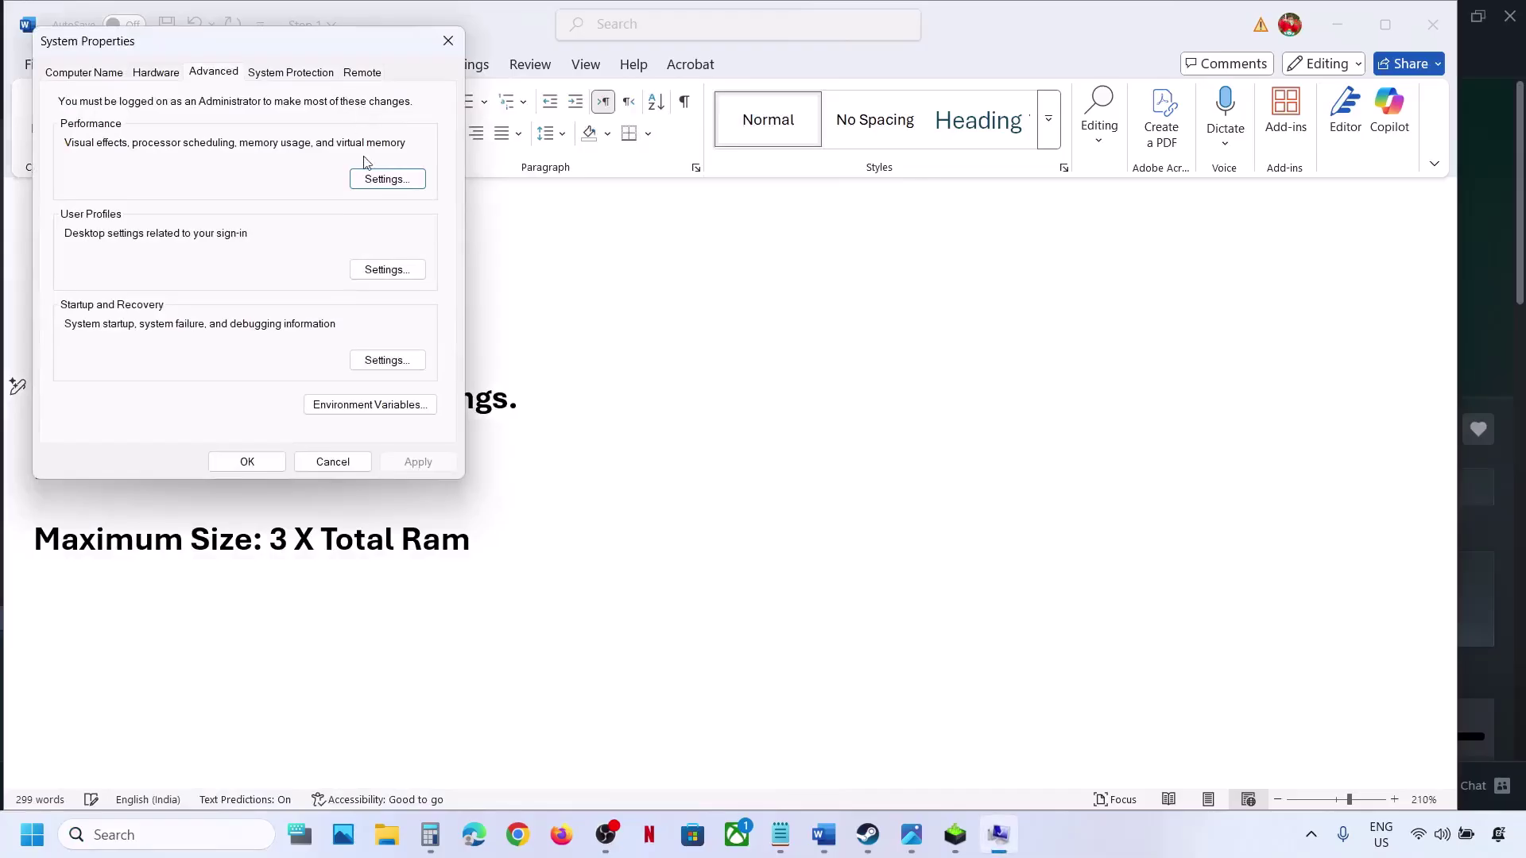
pyautogui.click(374, 182)
pyautogui.click(169, 146)
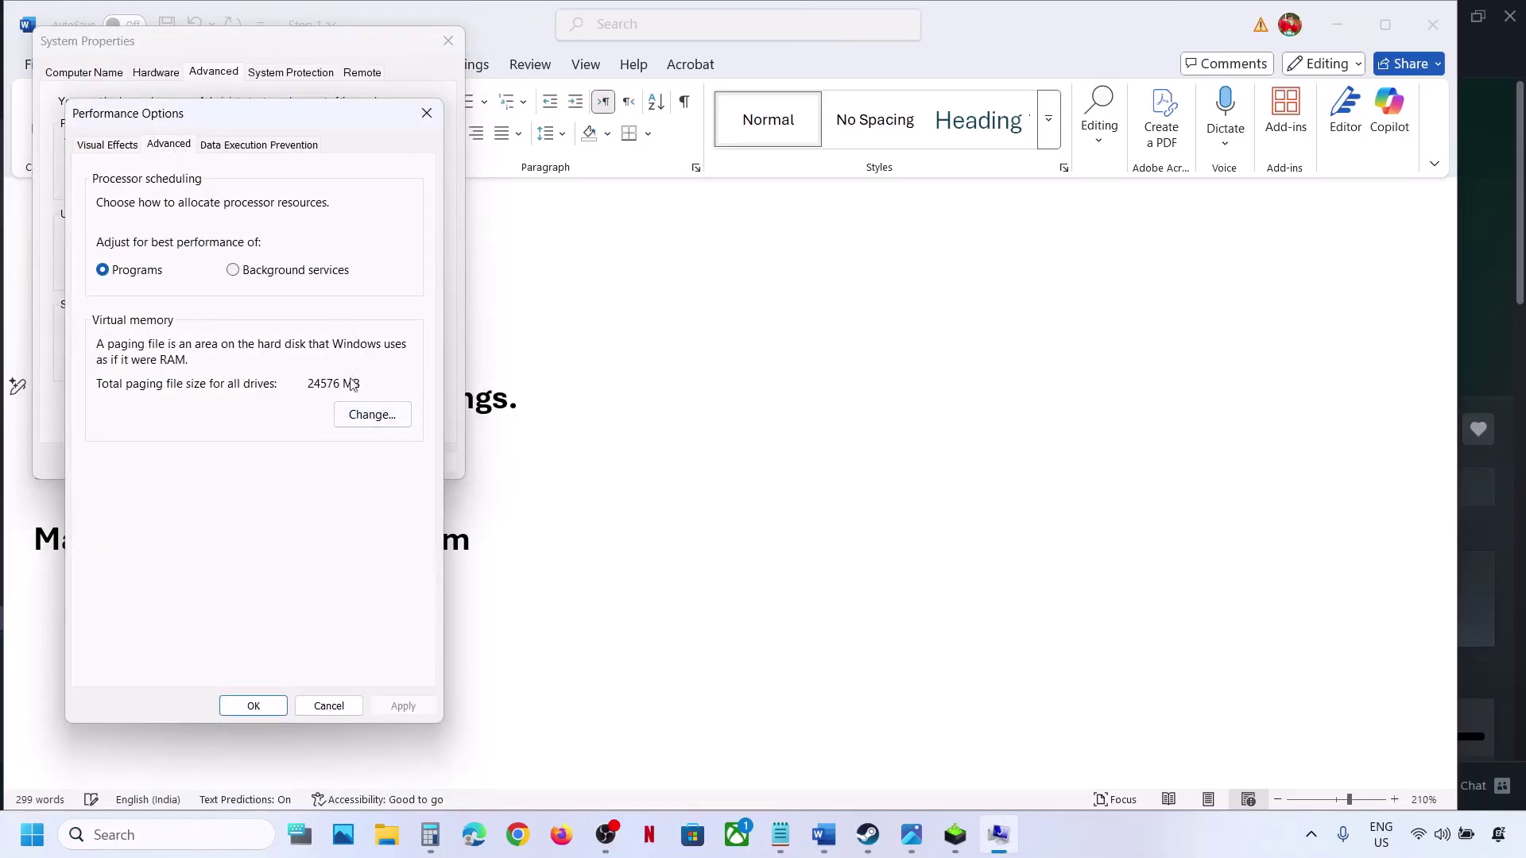
pyautogui.click(371, 422)
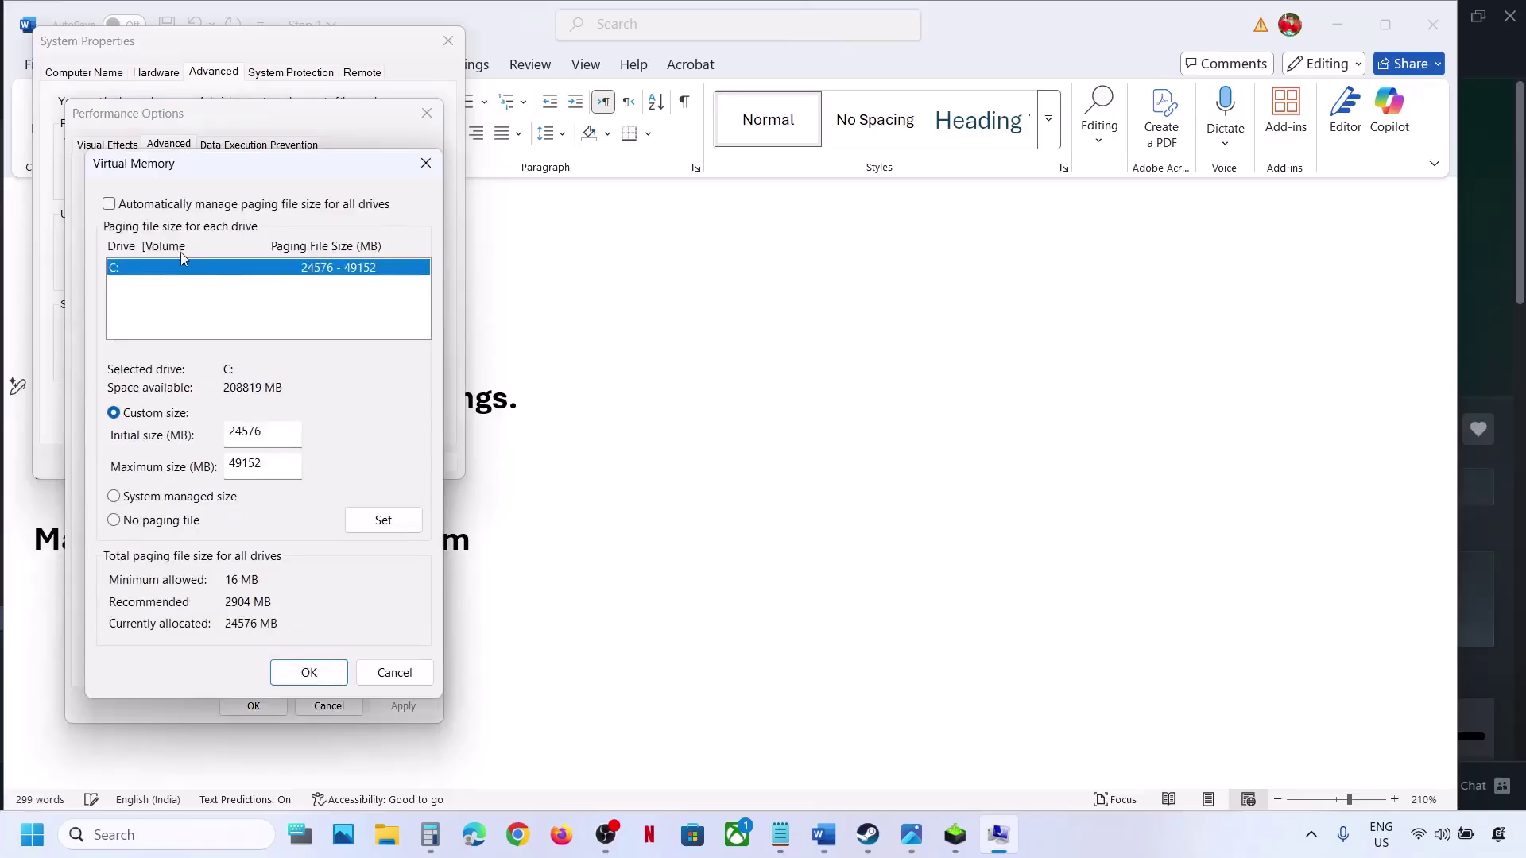
# - Set drive C:'s paging file to System managed size, confirm the open settings dialogs, and dismiss the restart request
pyautogui.click(117, 498)
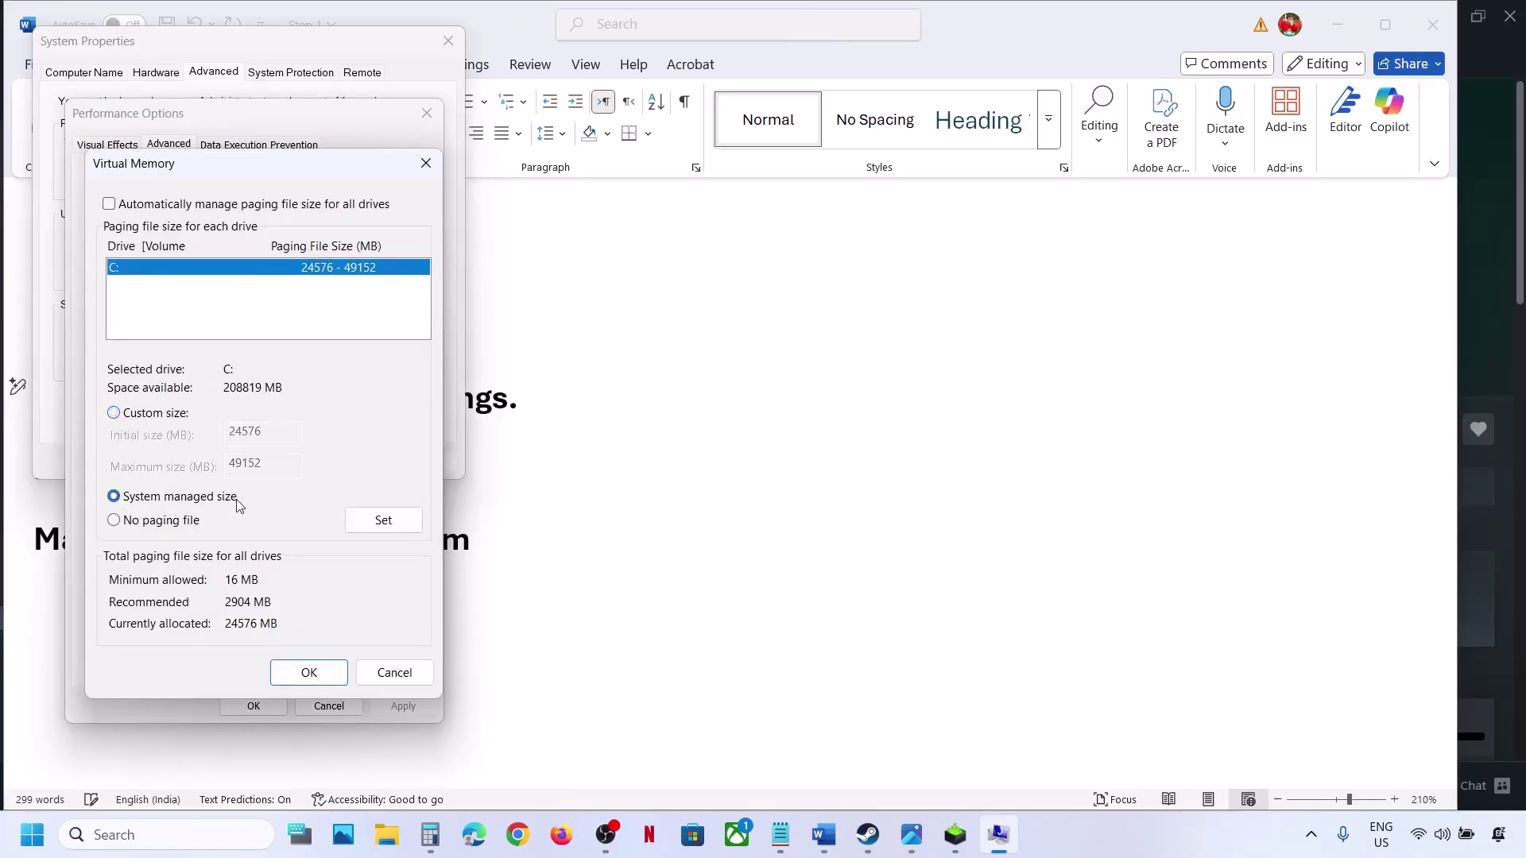
pyautogui.click(380, 525)
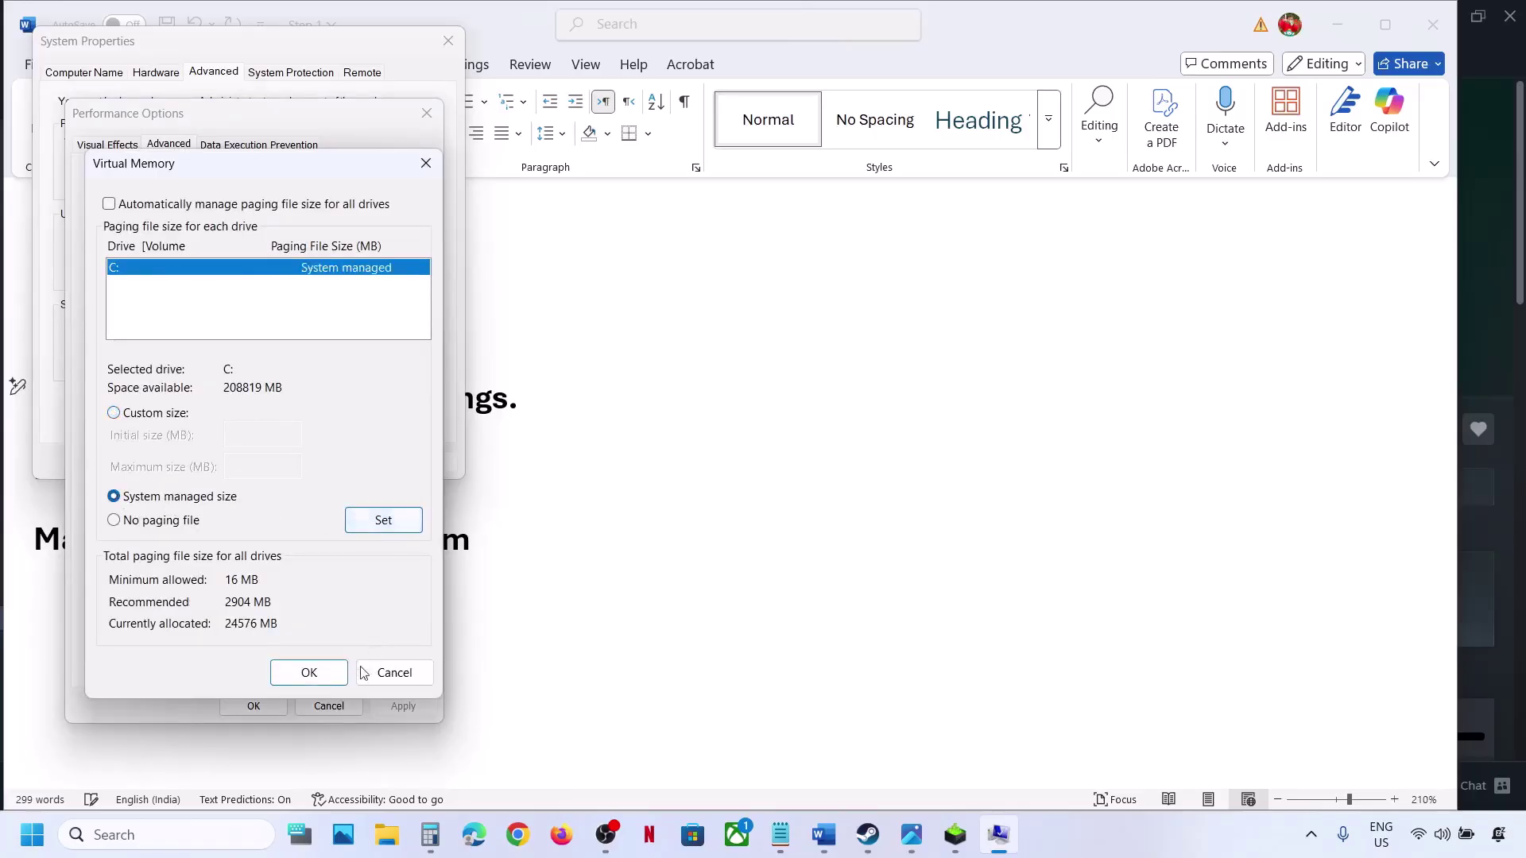
pyautogui.click(309, 673)
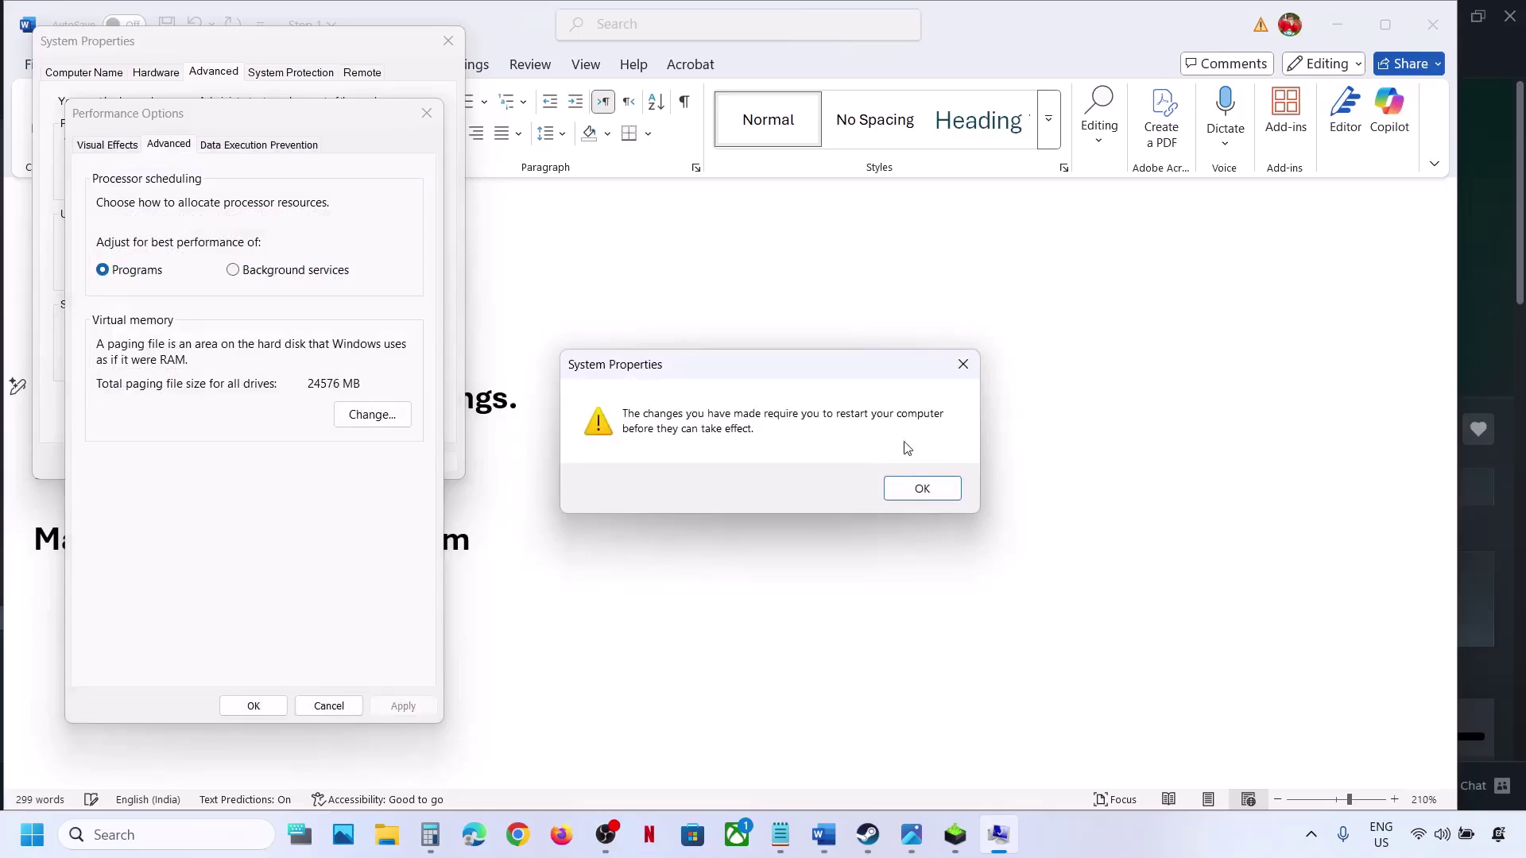
pyautogui.click(918, 488)
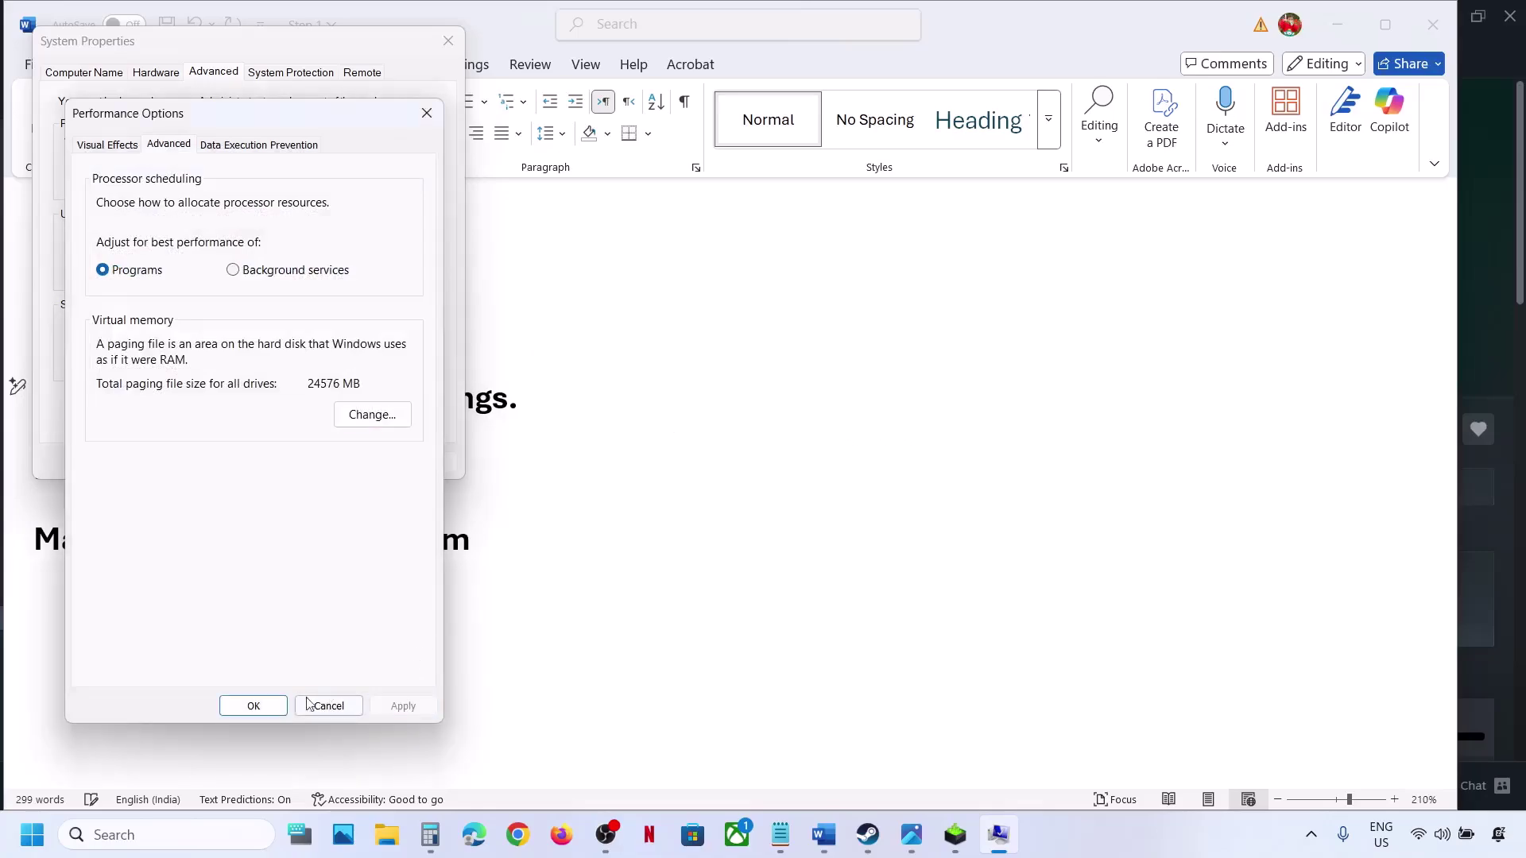
pyautogui.click(253, 706)
pyautogui.click(247, 461)
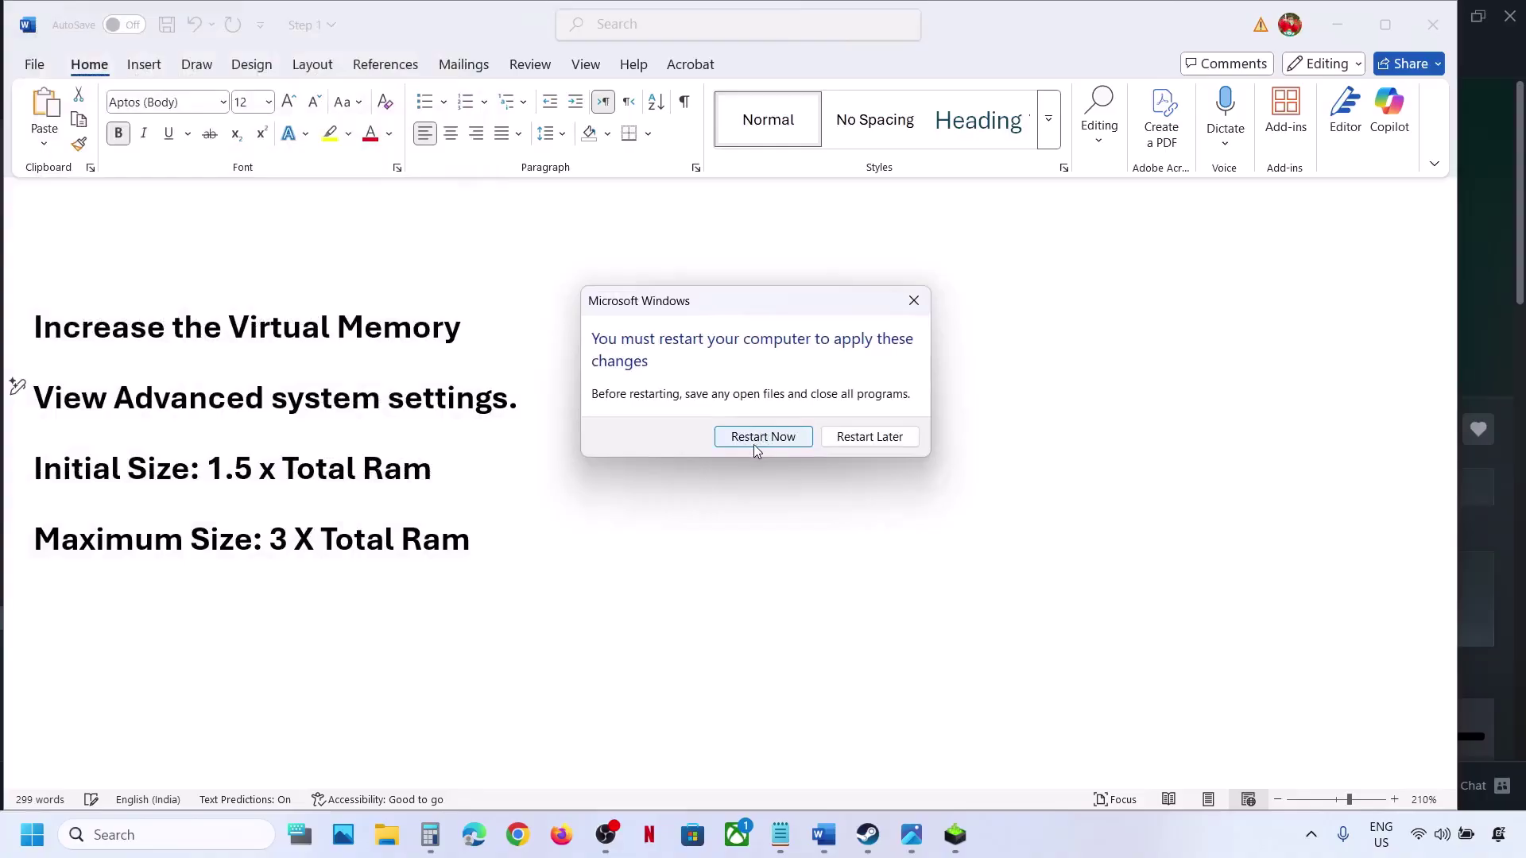
pyautogui.click(914, 300)
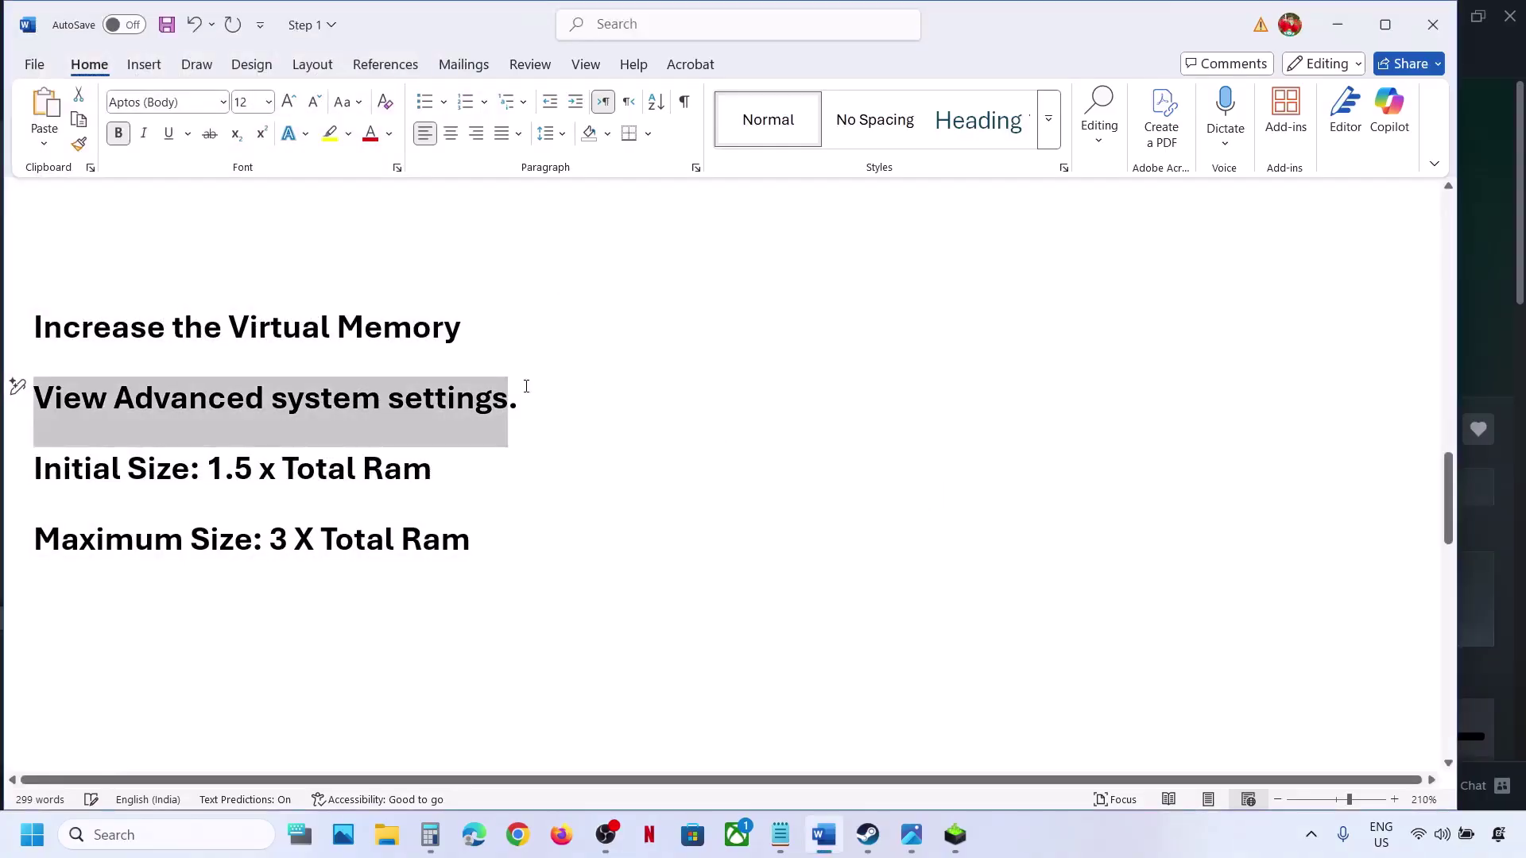
# - Search Windows for the copied "View Advanced system settings" text and open the Virtual Memory settings from the advanced performance options
pyautogui.click(159, 834)
pyautogui.hotkey('ctrl', 'v')
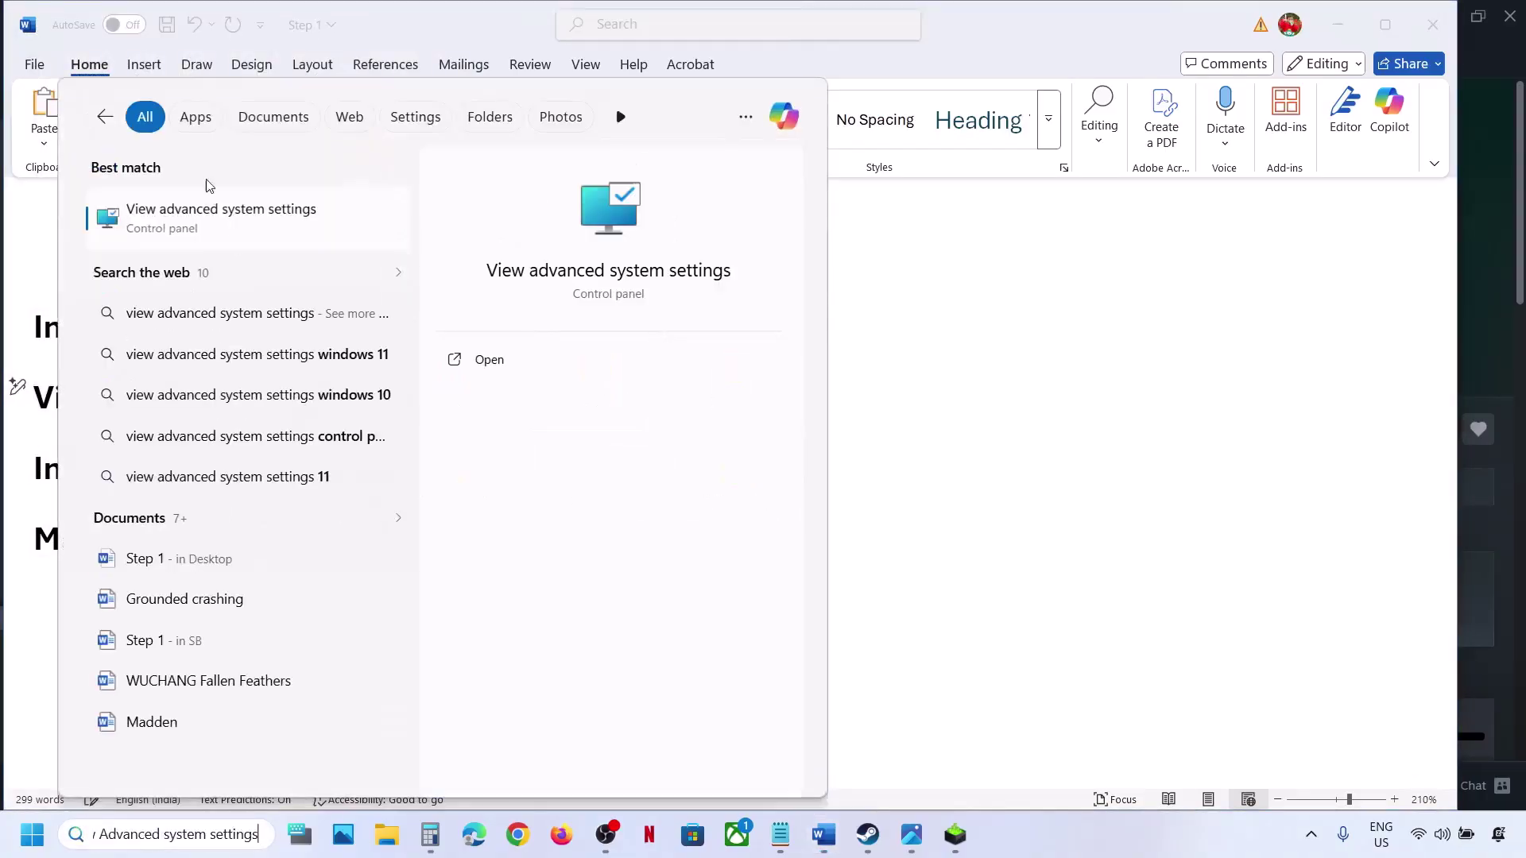
pyautogui.click(167, 217)
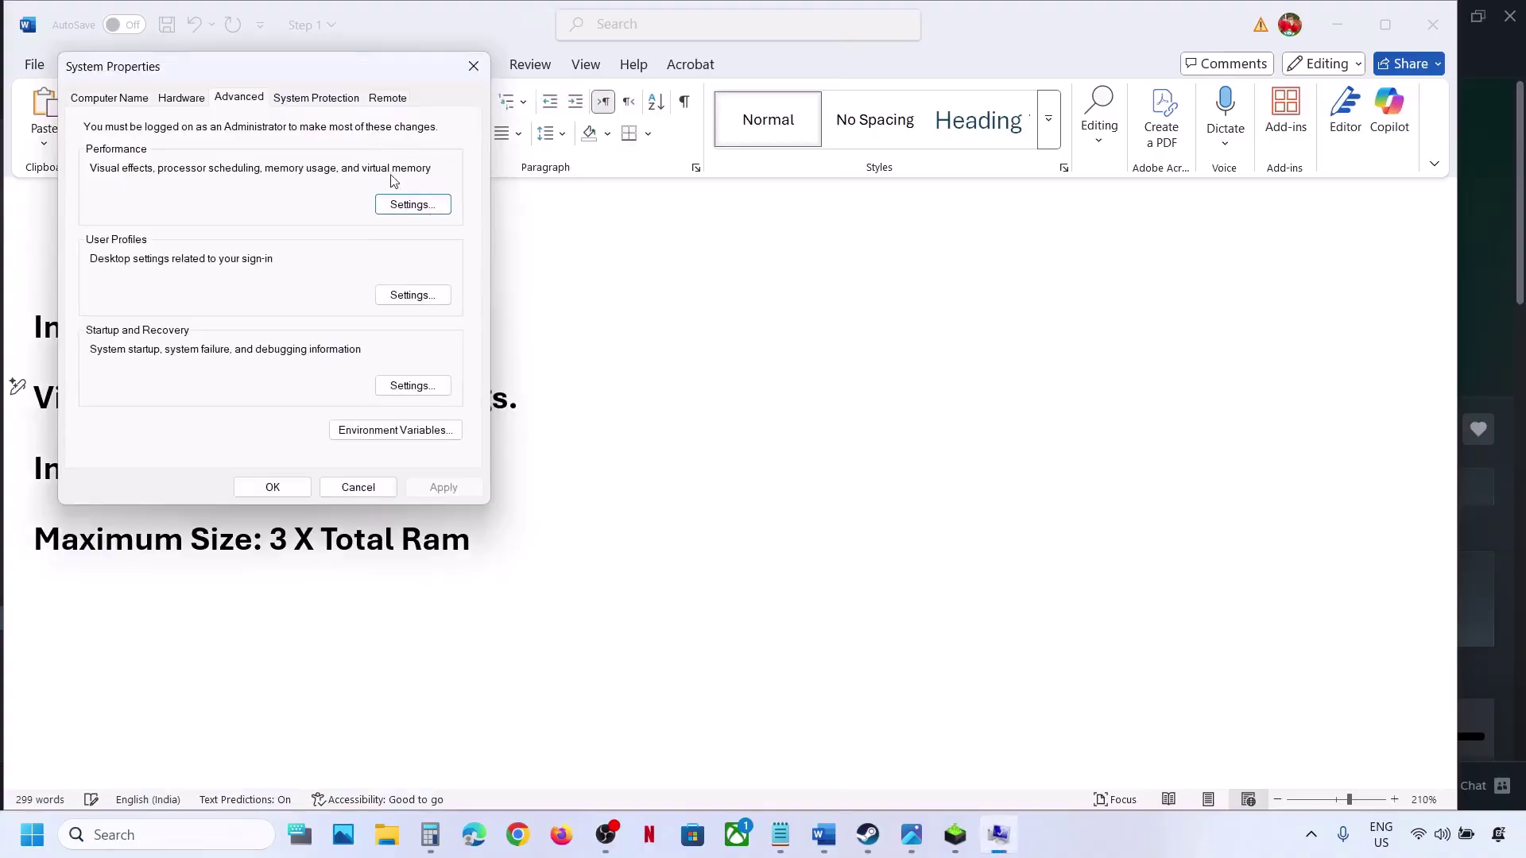
pyautogui.click(402, 204)
pyautogui.click(203, 173)
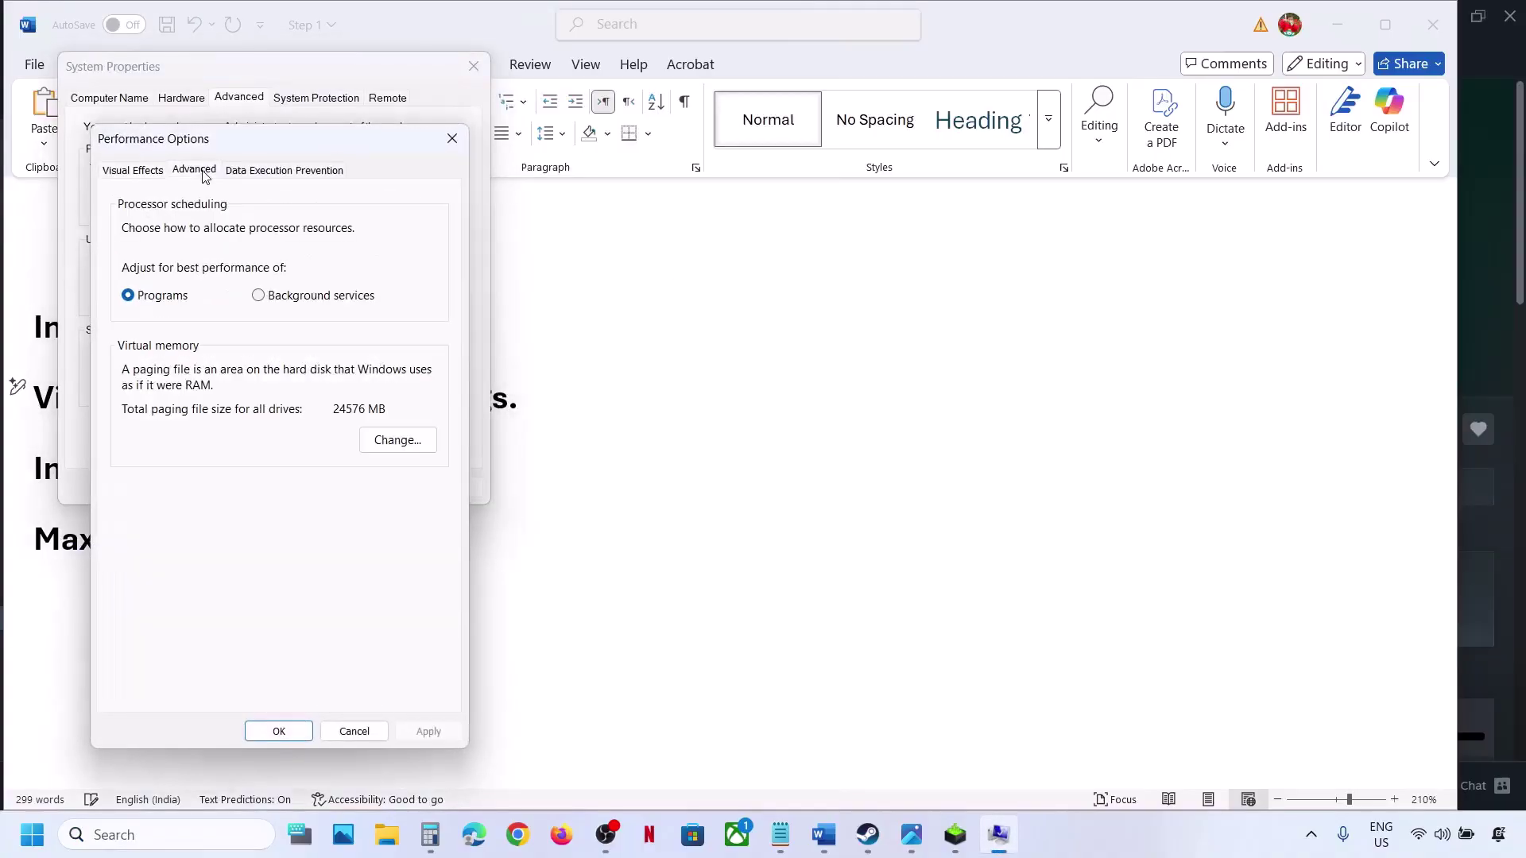
pyautogui.click(412, 442)
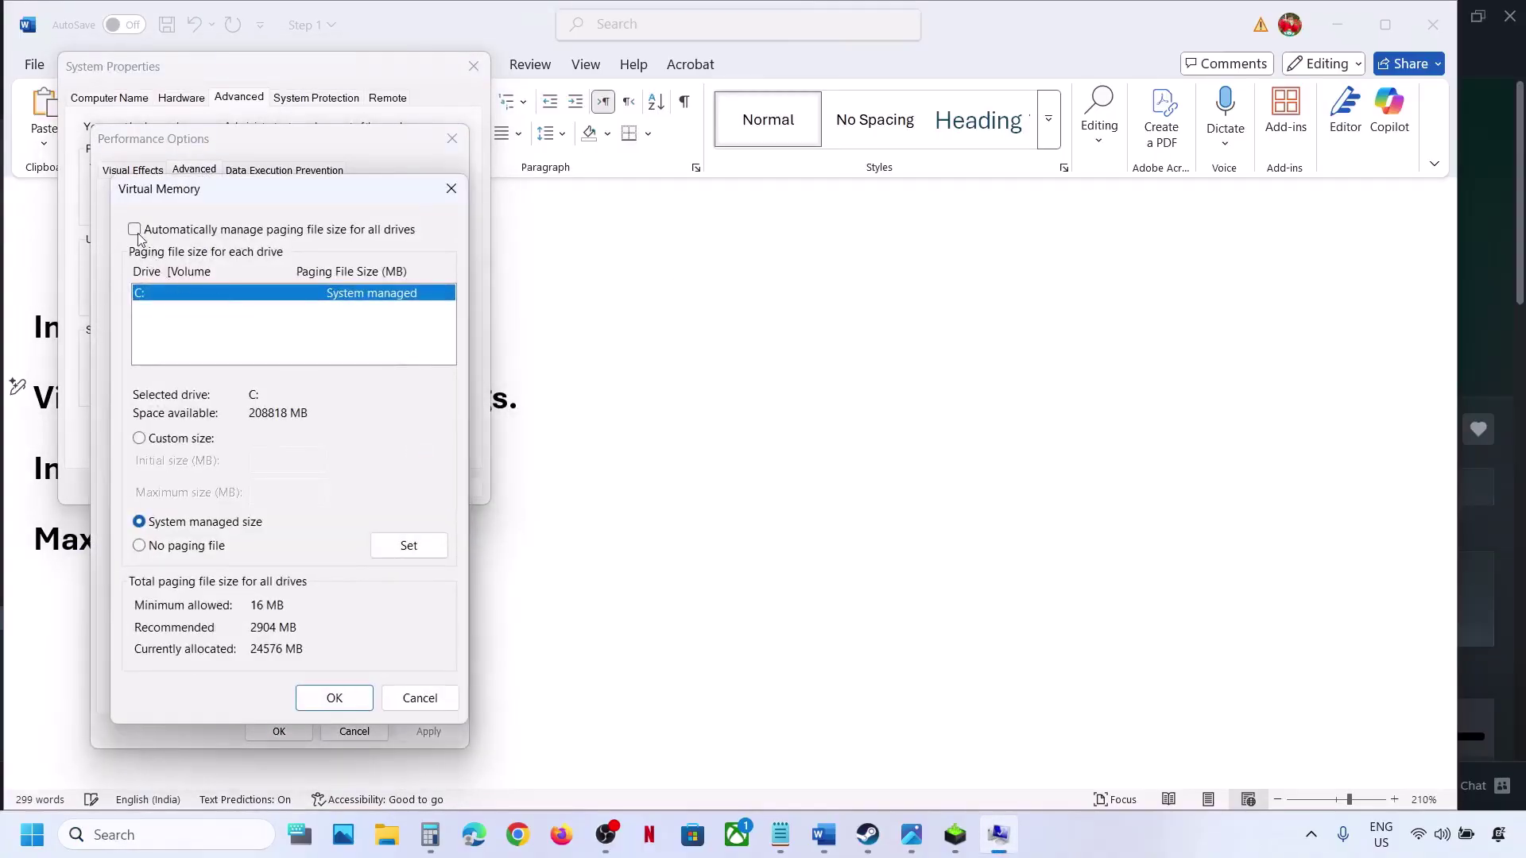
# - Enable automatic paging file size management for all drives and confirm the Virtual Memory, Performance Options and System Properties dialogs
pyautogui.click(135, 231)
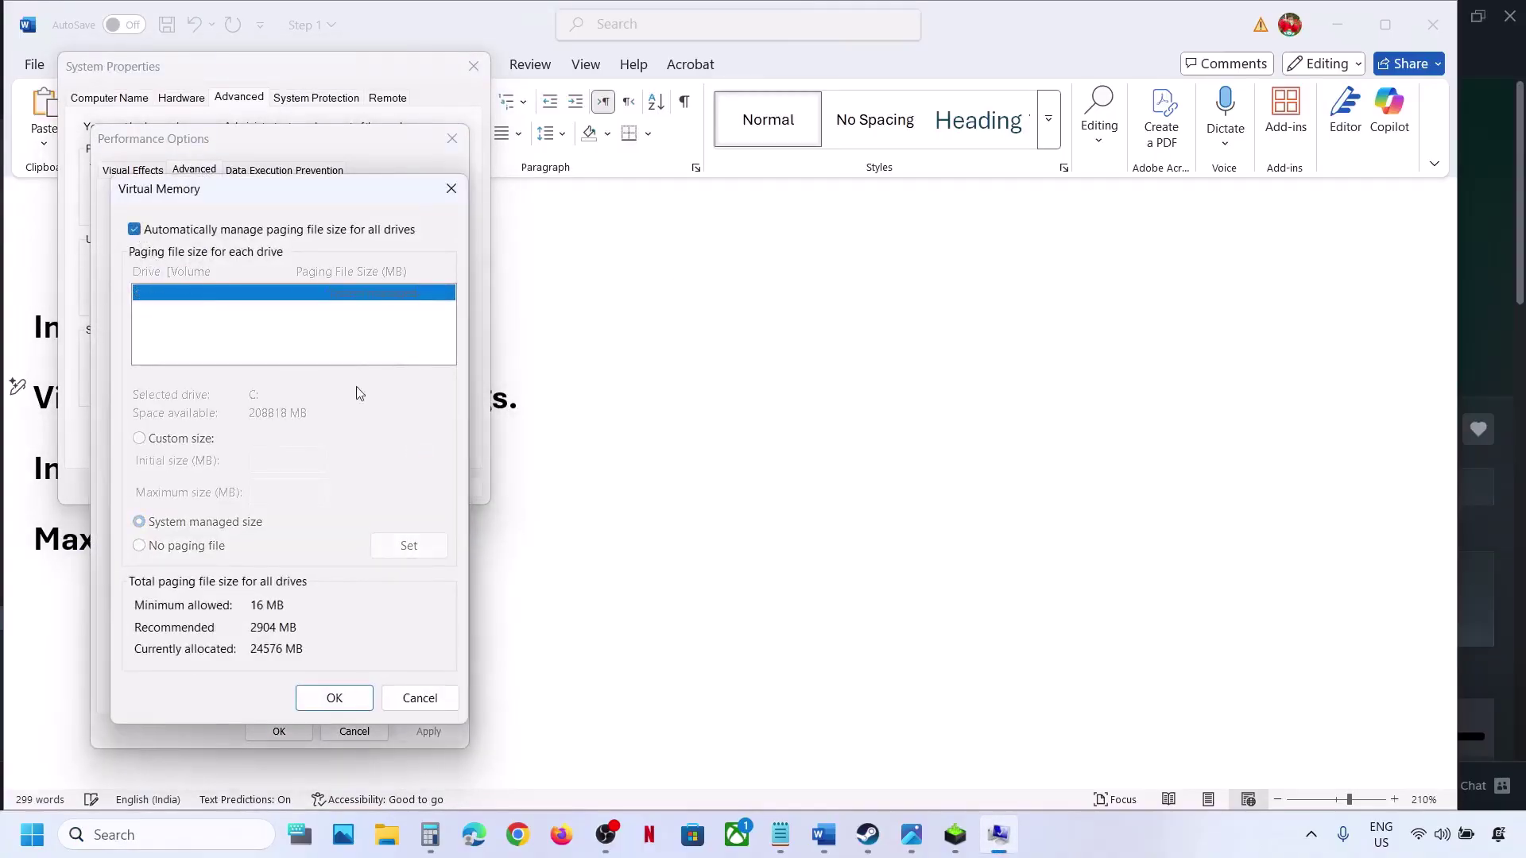
pyautogui.click(329, 703)
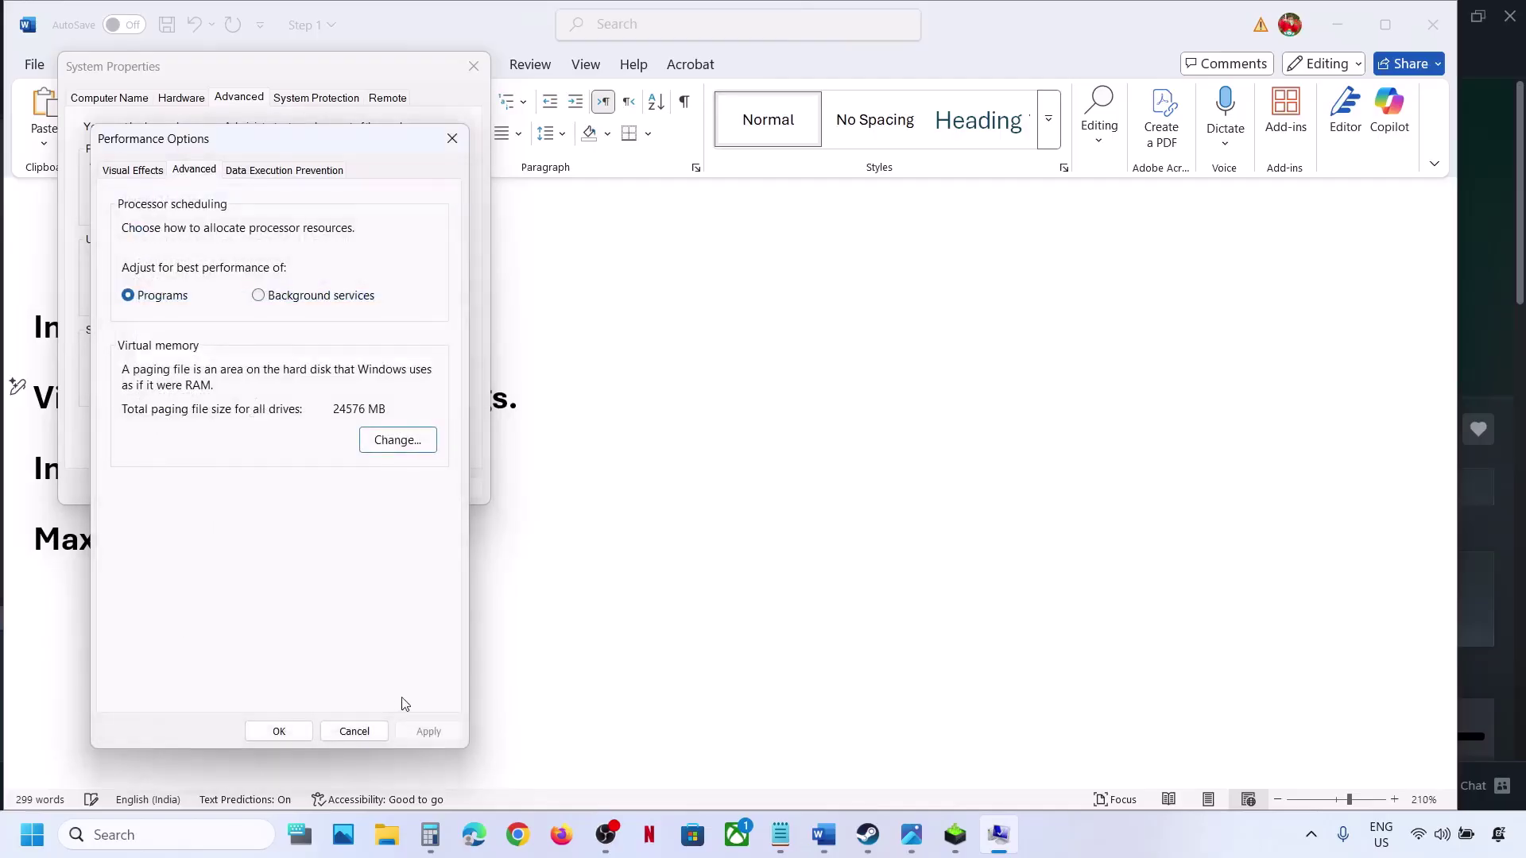
pyautogui.click(277, 730)
pyautogui.click(274, 488)
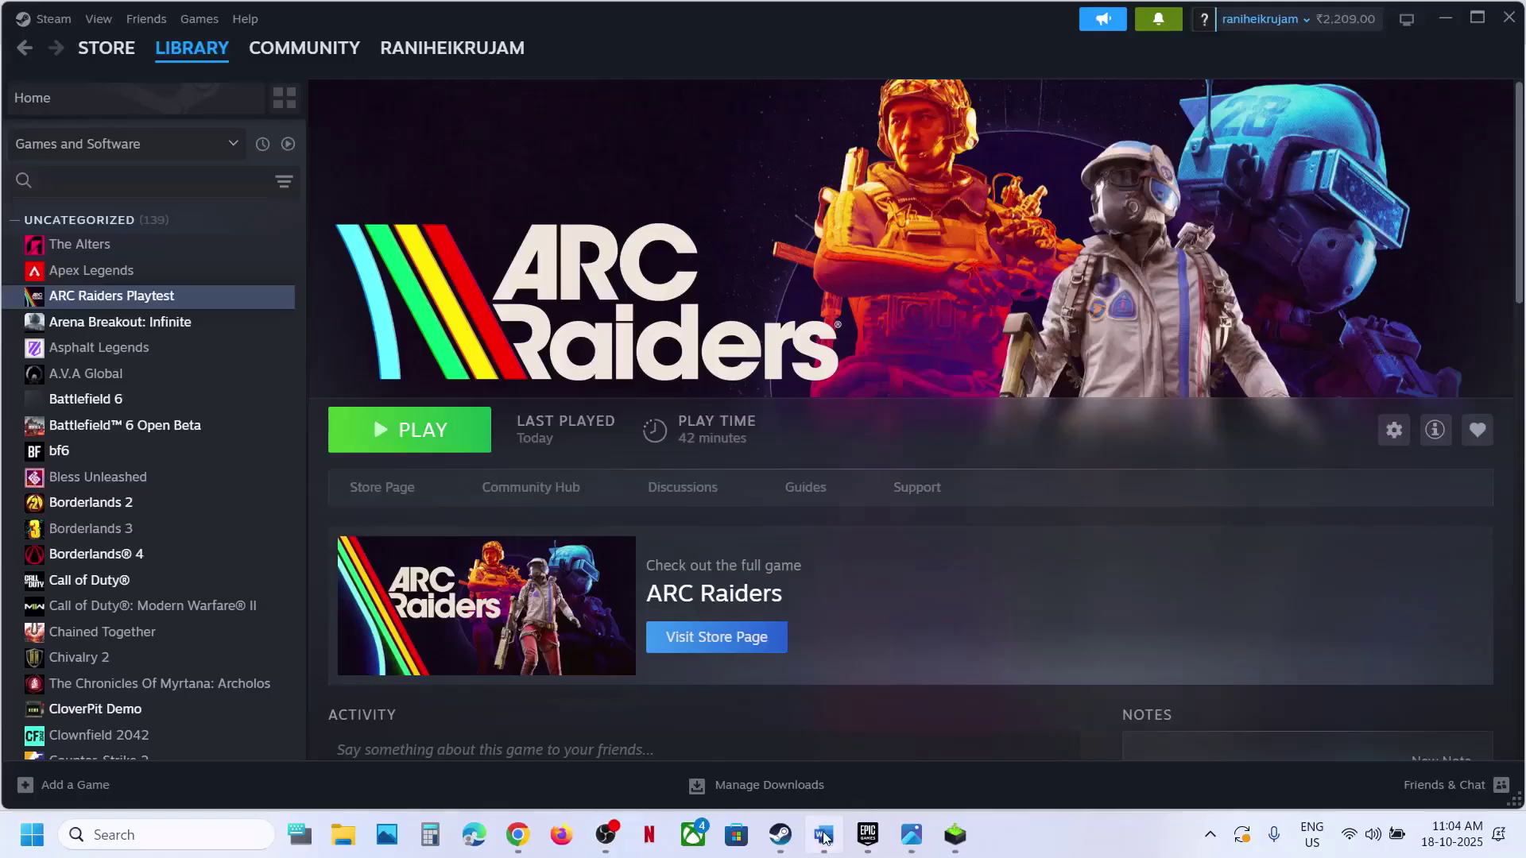
# - Switch to the Word document and highlight Step 18's instruction to update Windows to the latest version
pyautogui.click(825, 835)
pyautogui.scroll(-5, 617, 542)
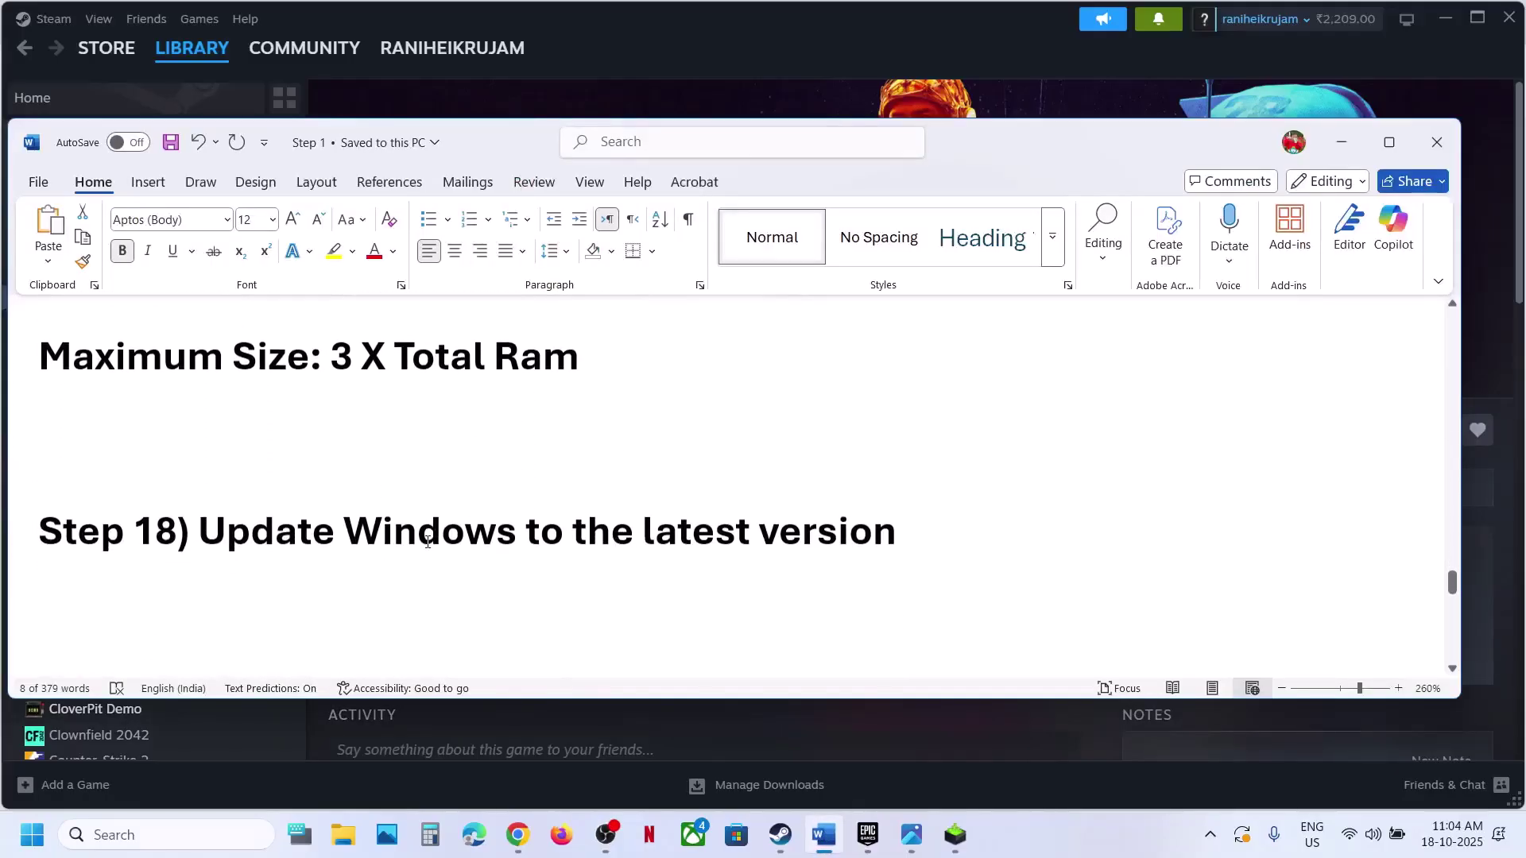
pyautogui.moveTo(344, 528); pyautogui.dragTo(909, 530)
# - Check Windows Update in Settings, highlight the listed cumulative update's version details, and close Settings
pyautogui.press('super+i')
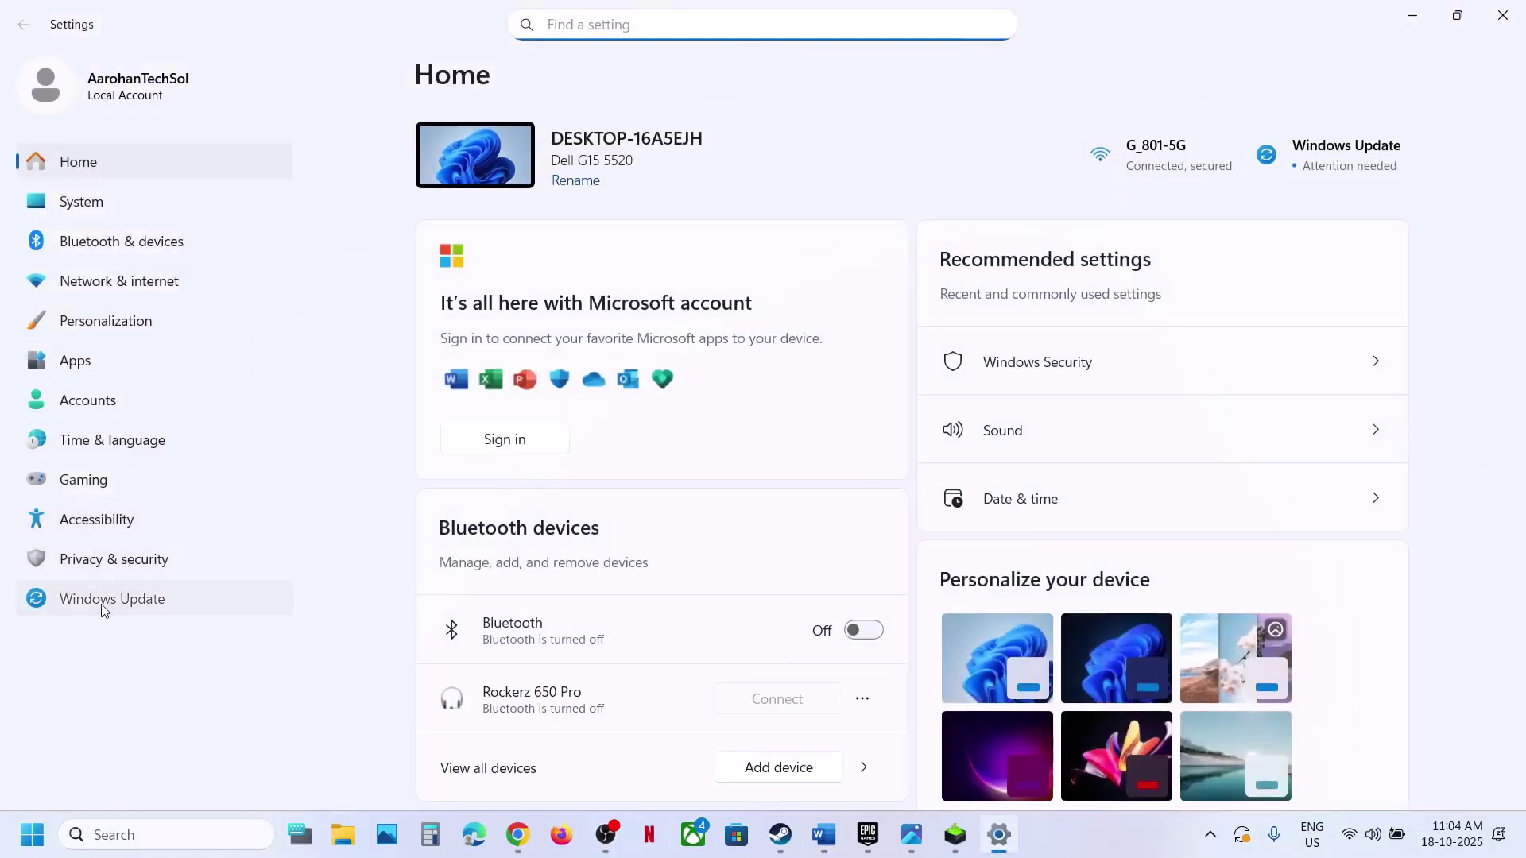
pyautogui.click(103, 602)
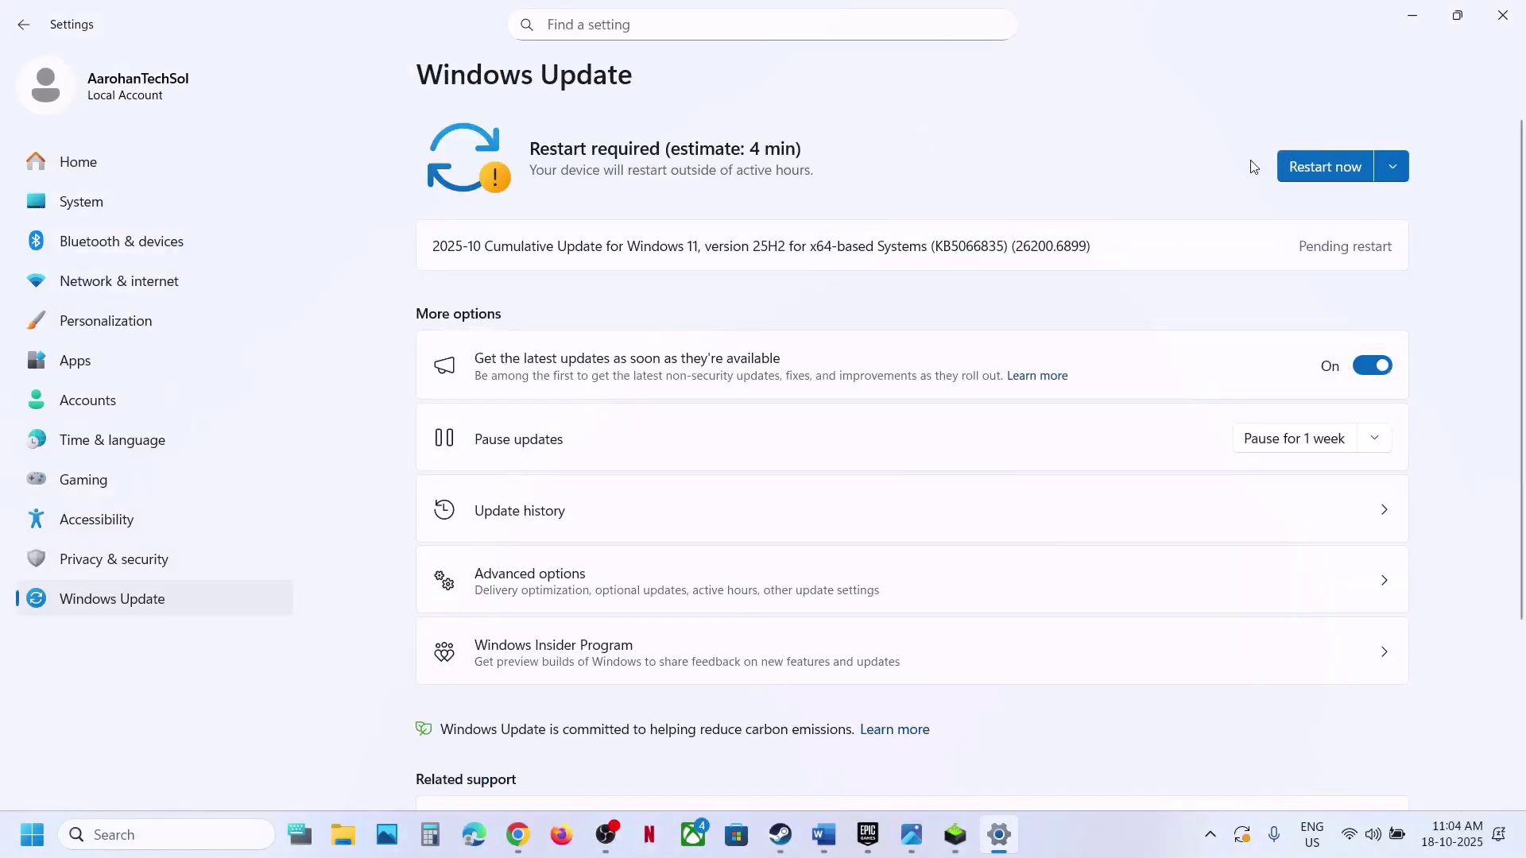
pyautogui.moveTo(720, 248); pyautogui.dragTo(1175, 245)
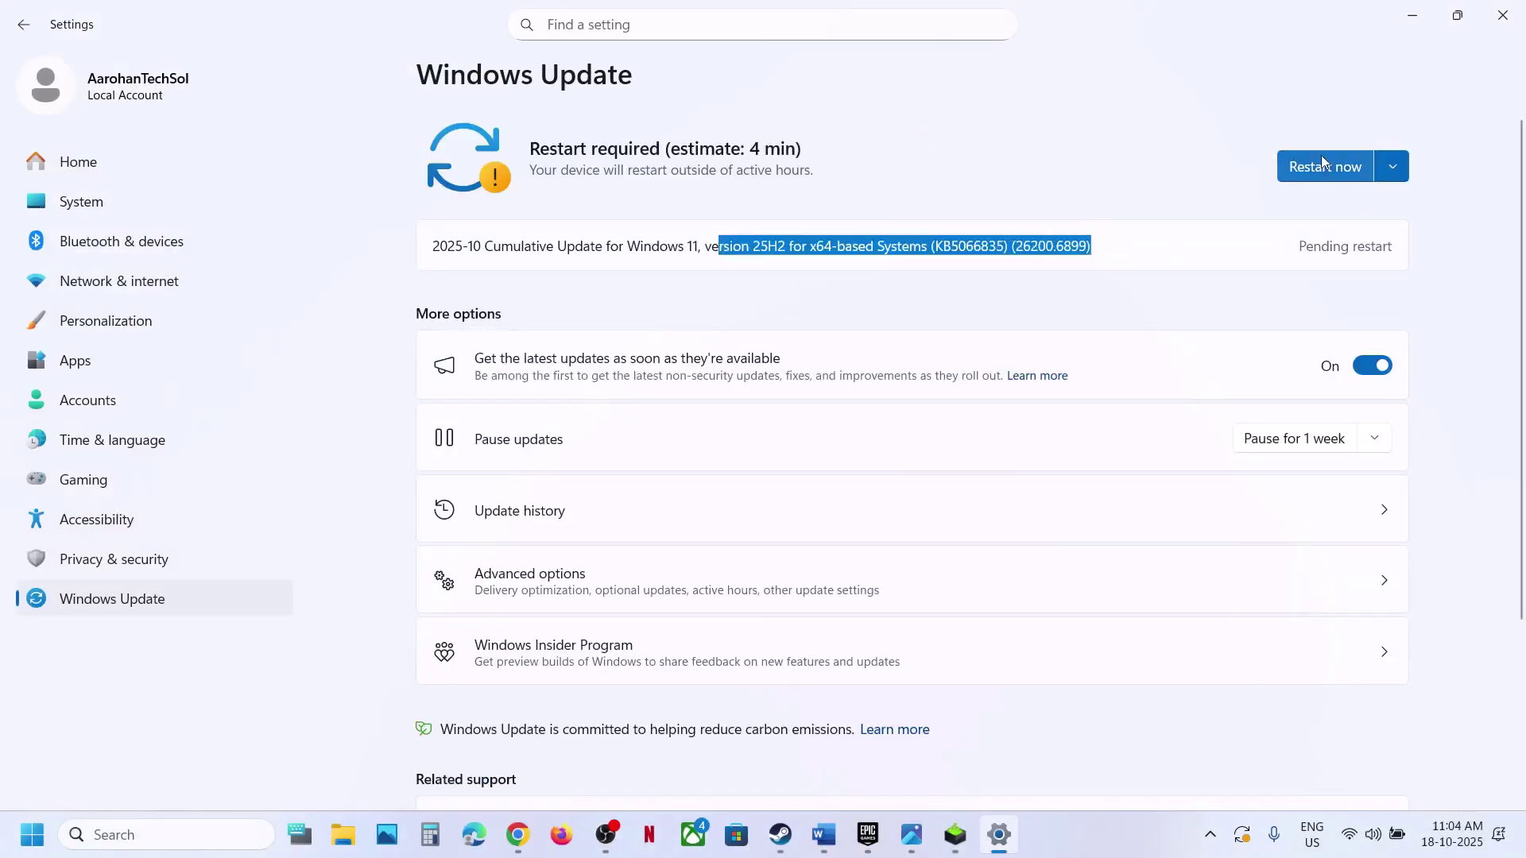
pyautogui.click(1502, 15)
# - Review Step 19 in the document, highlighting the advice on windowed mode and lower video settings
pyautogui.scroll(-3, 404, 548)
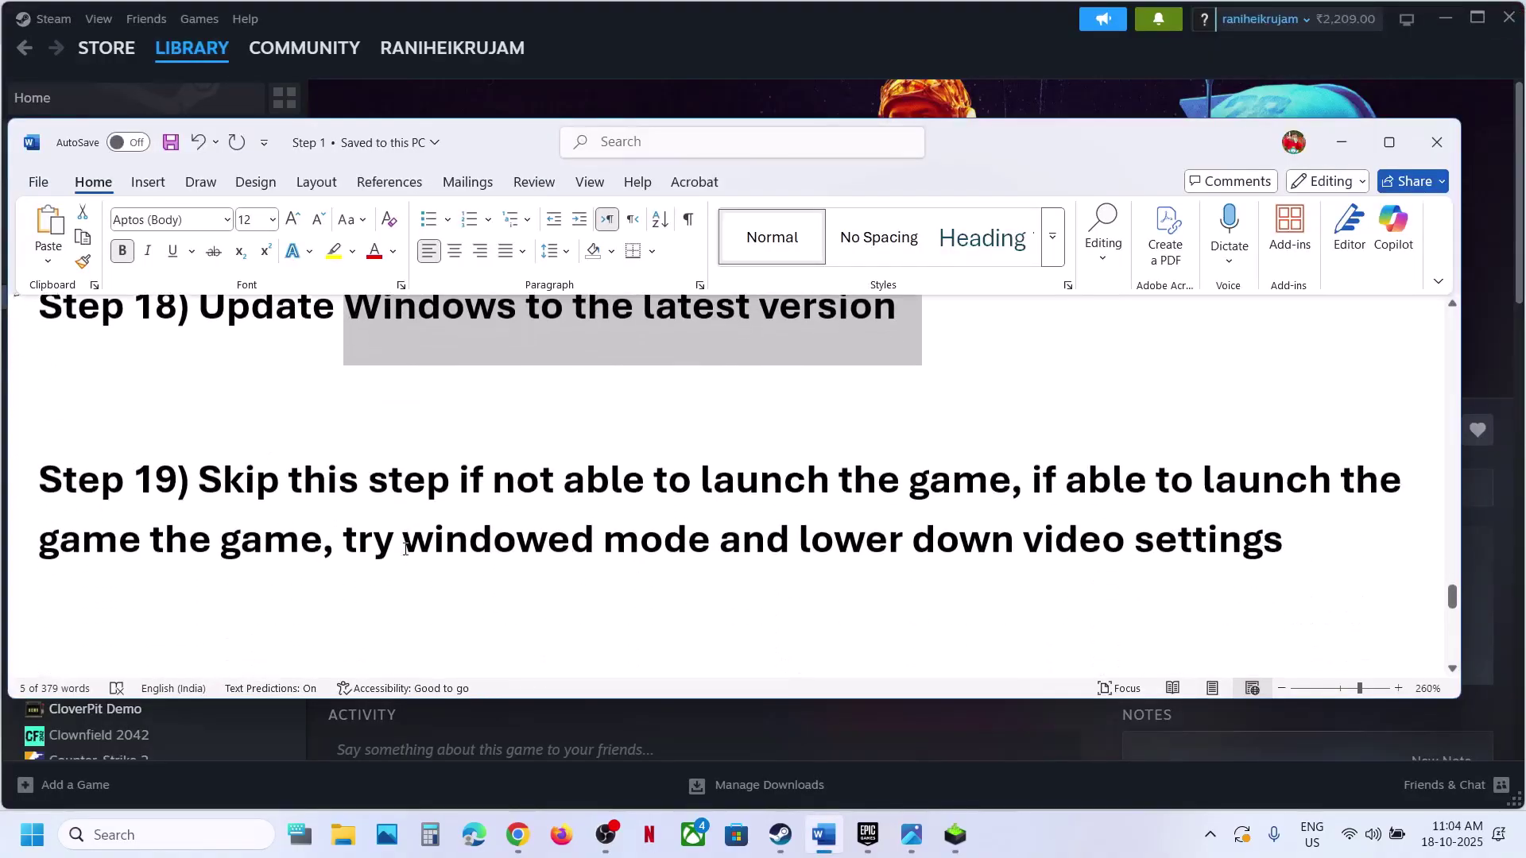
pyautogui.moveTo(291, 469); pyautogui.dragTo(623, 542)
pyautogui.click(623, 542)
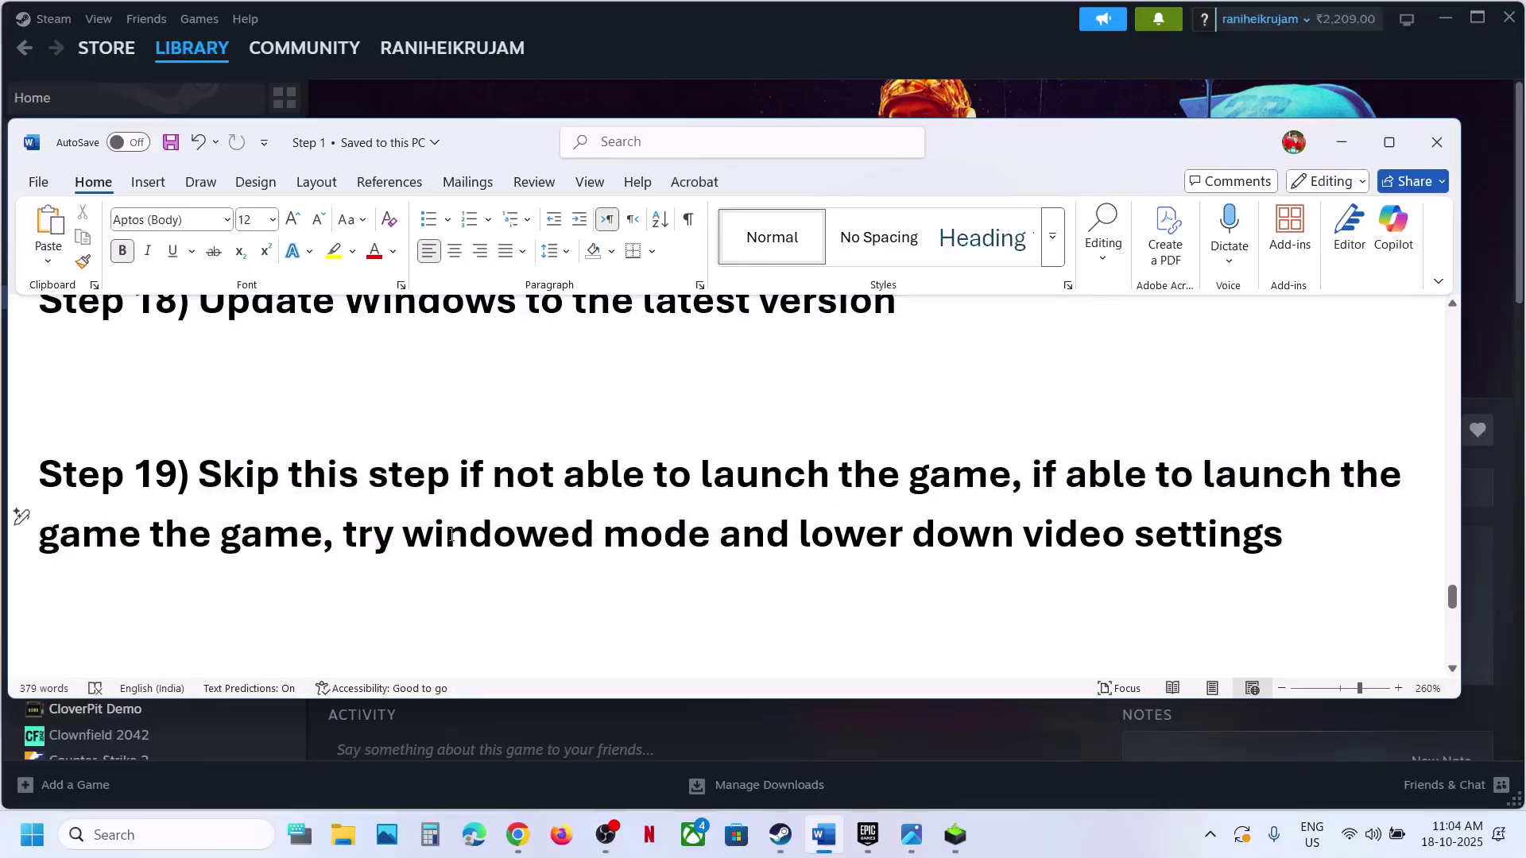
pyautogui.moveTo(485, 531); pyautogui.dragTo(1279, 541)
pyautogui.click(860, 518)
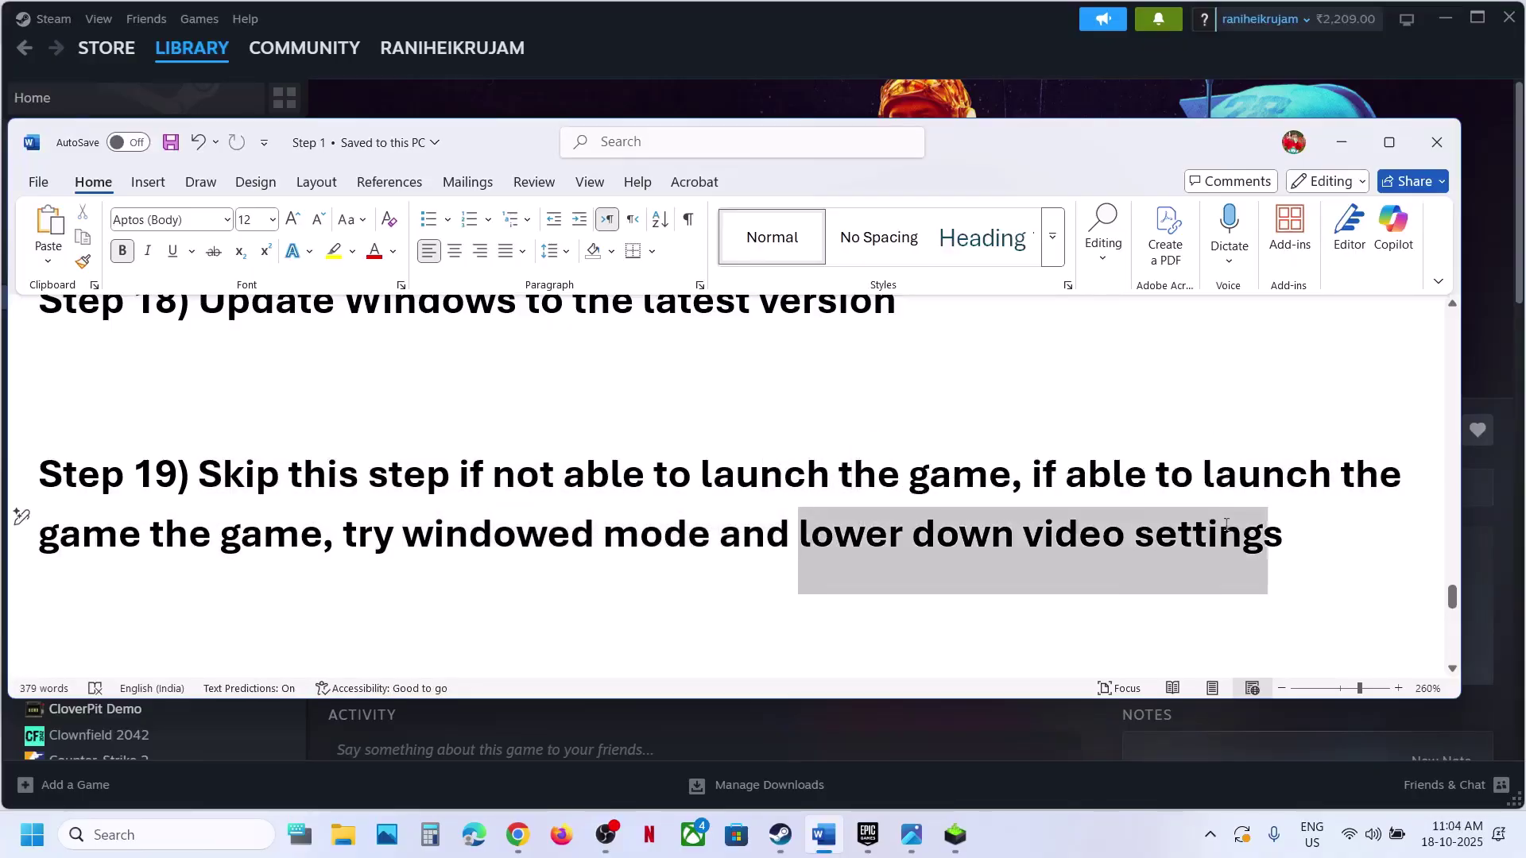
pyautogui.click(605, 548)
# - Highlight Step 20's "Update System BIOS" instruction in the document and check the laptop's battery charge in the quick settings
pyautogui.scroll(-5, 605, 549)
pyautogui.scroll(1, 607, 548)
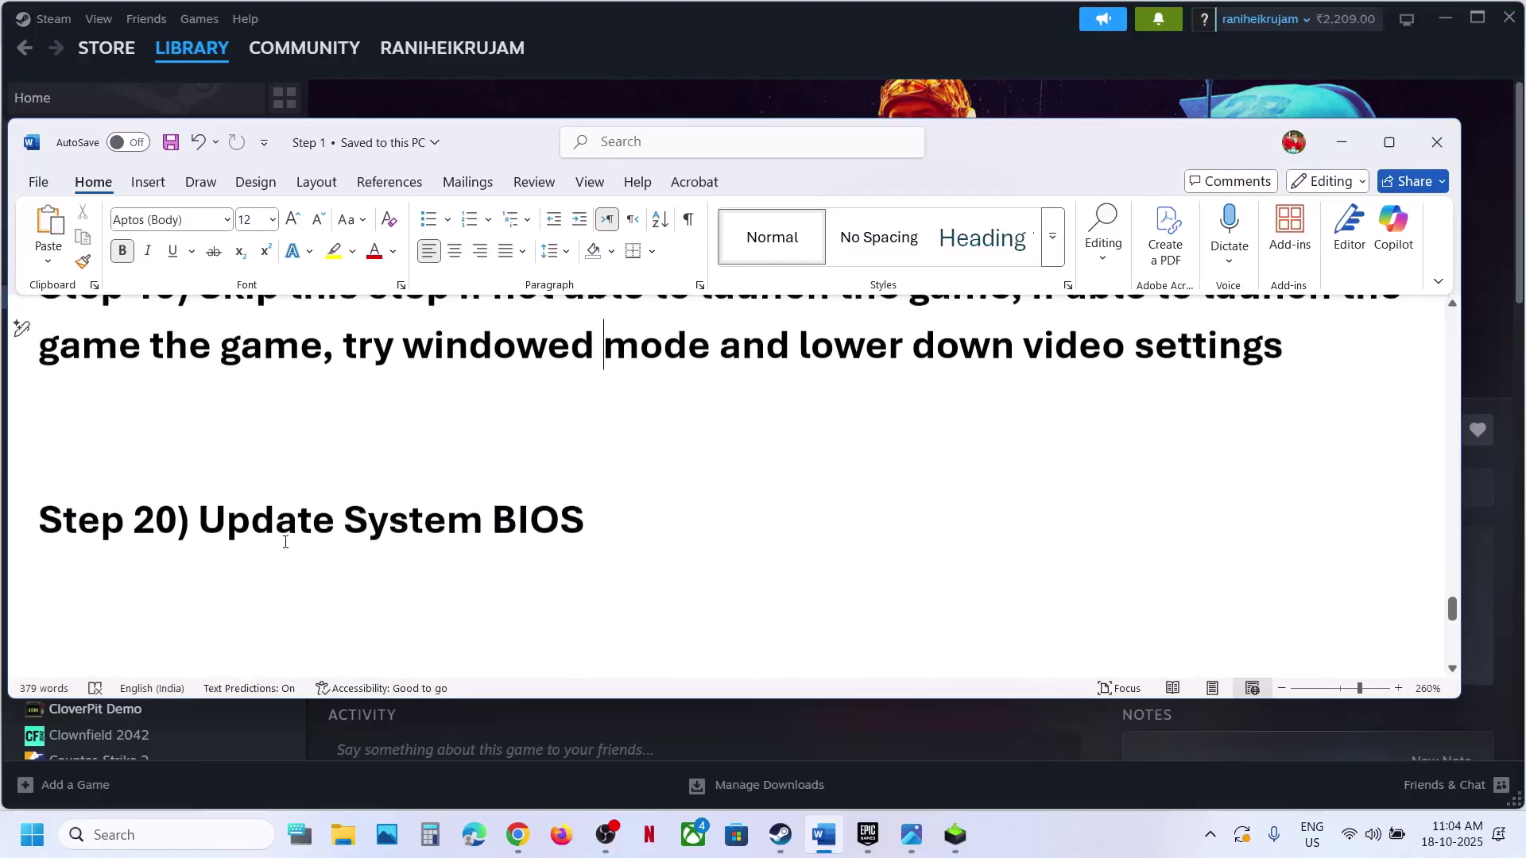
pyautogui.moveTo(214, 533); pyautogui.dragTo(668, 477)
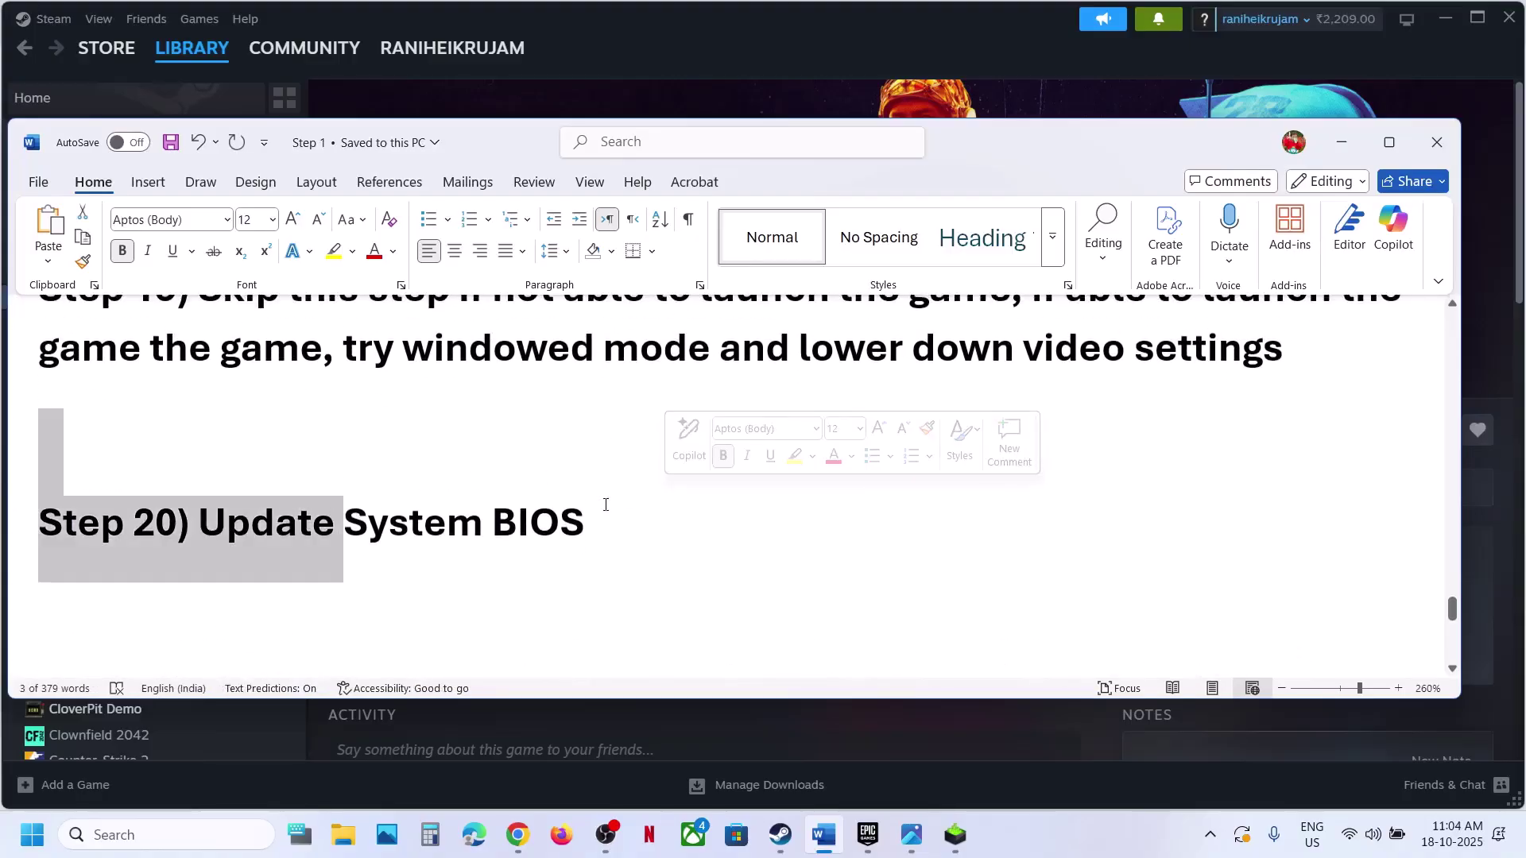
pyautogui.moveTo(597, 510); pyautogui.dragTo(199, 525)
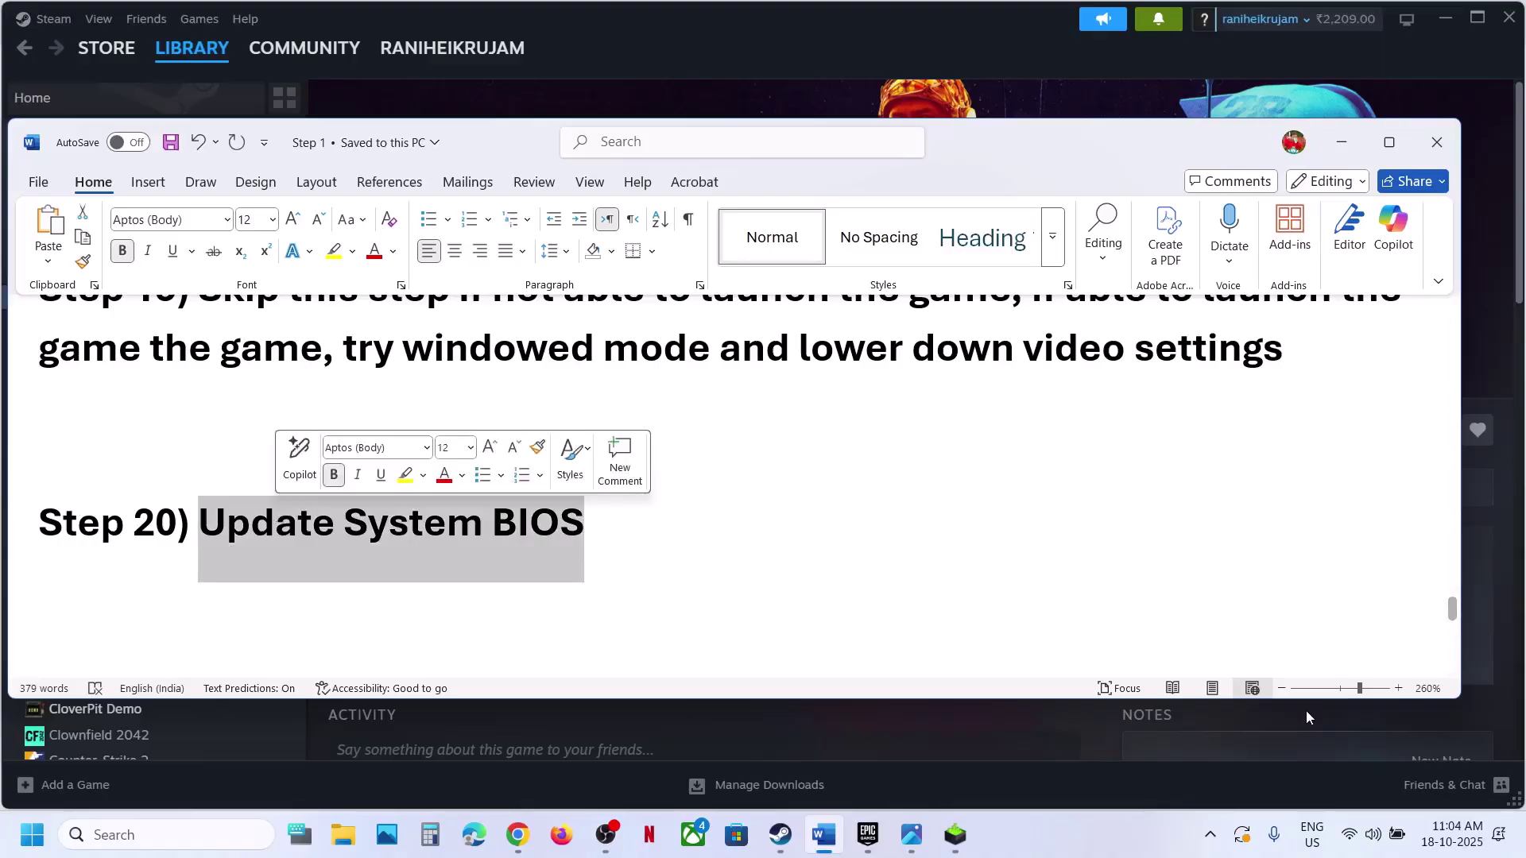
pyautogui.click(1373, 835)
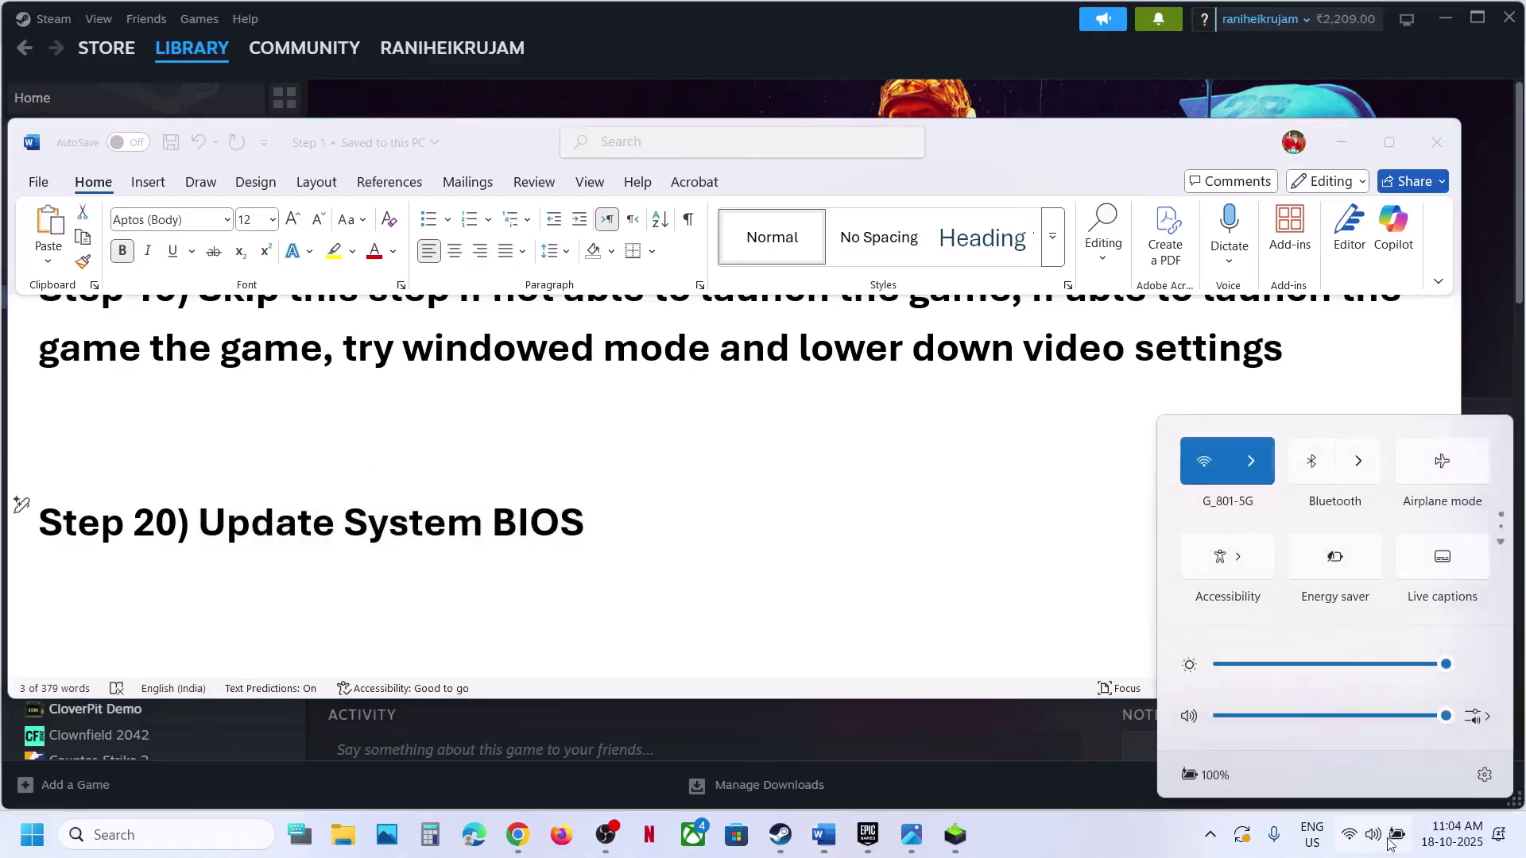
pyautogui.moveTo(1216, 776)
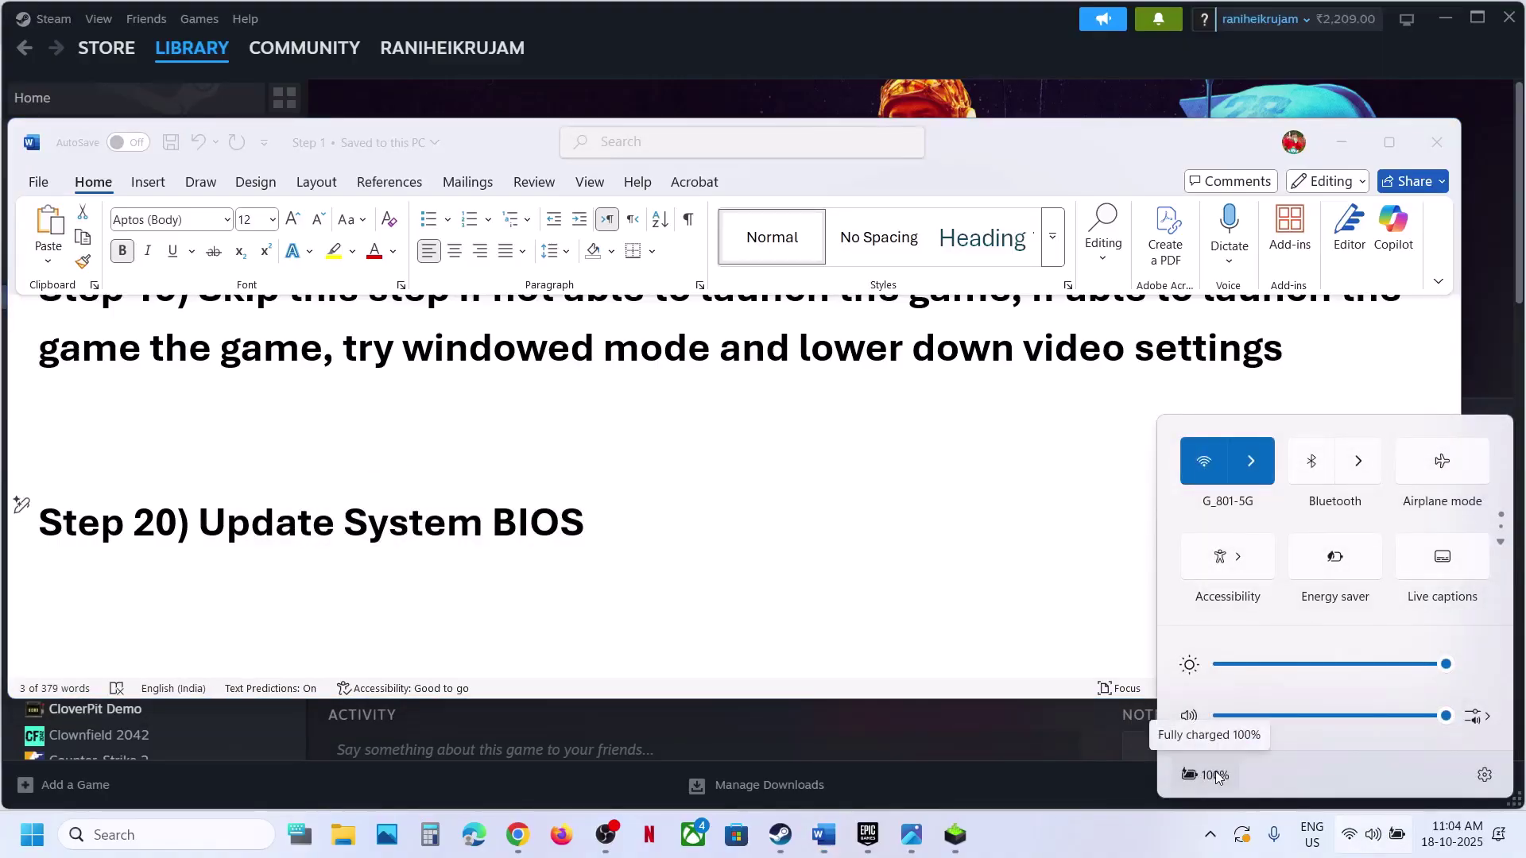
pyautogui.click(566, 435)
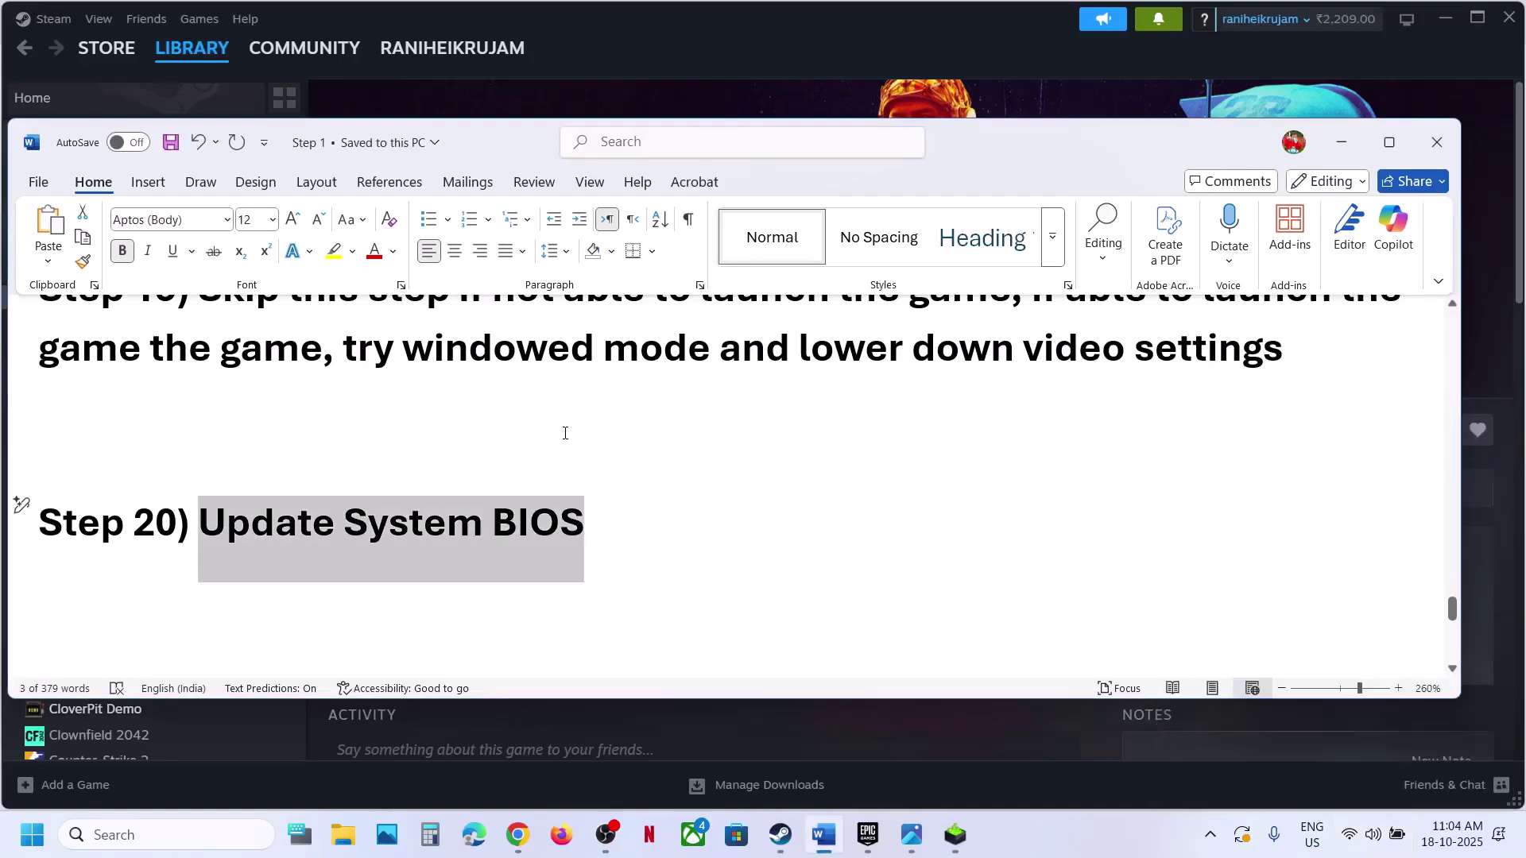
# - Review Step 21, highlighting the advice to disconnect external devices, USB adapters, controllers and keyboards and to remove the undervolt
pyautogui.scroll(-4, 565, 433)
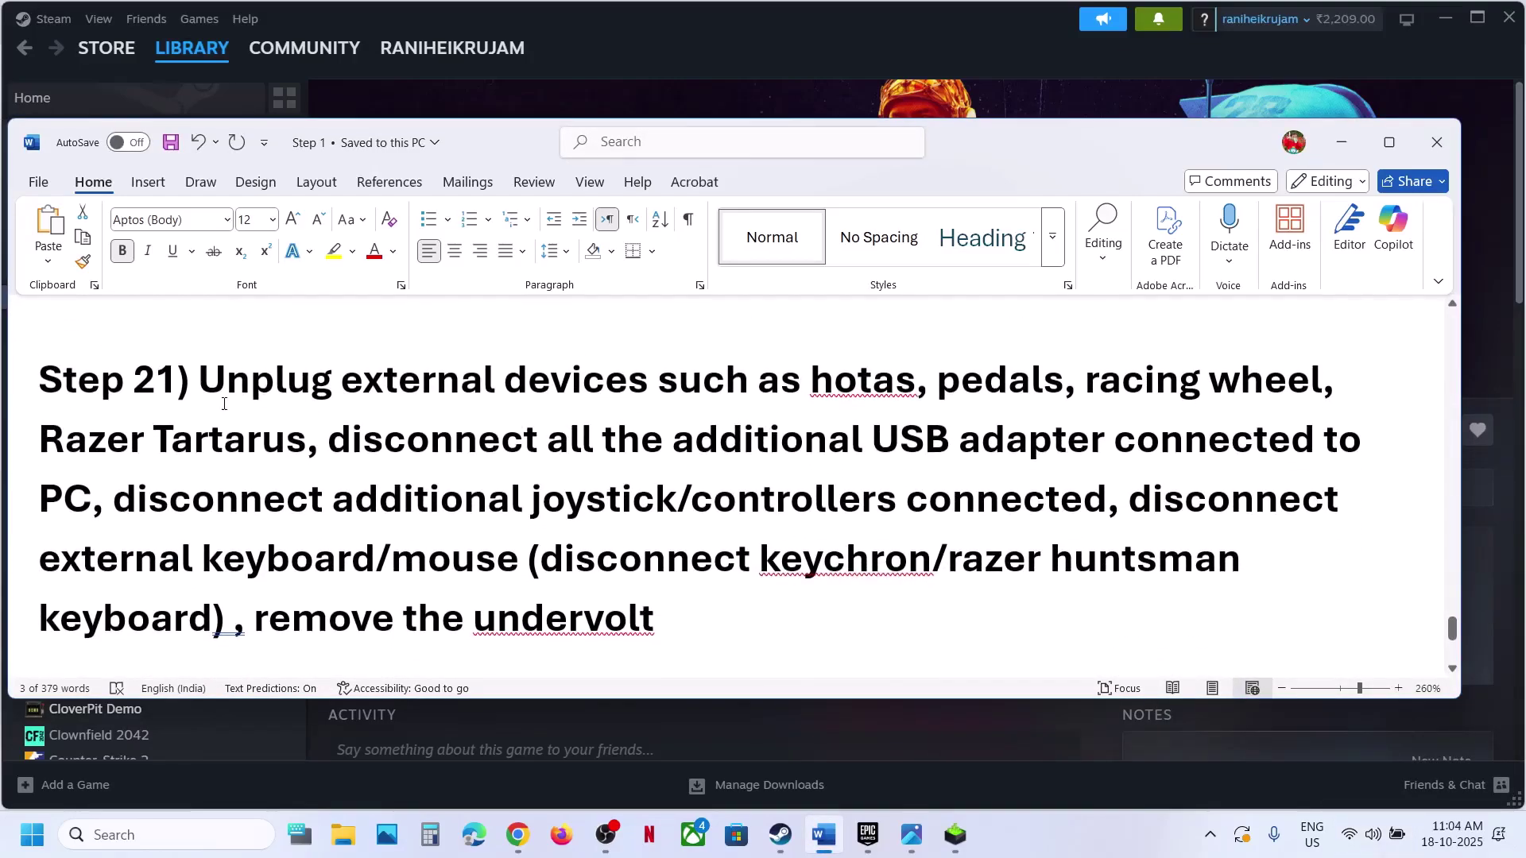
pyautogui.moveTo(222, 400); pyautogui.dragTo(1112, 446)
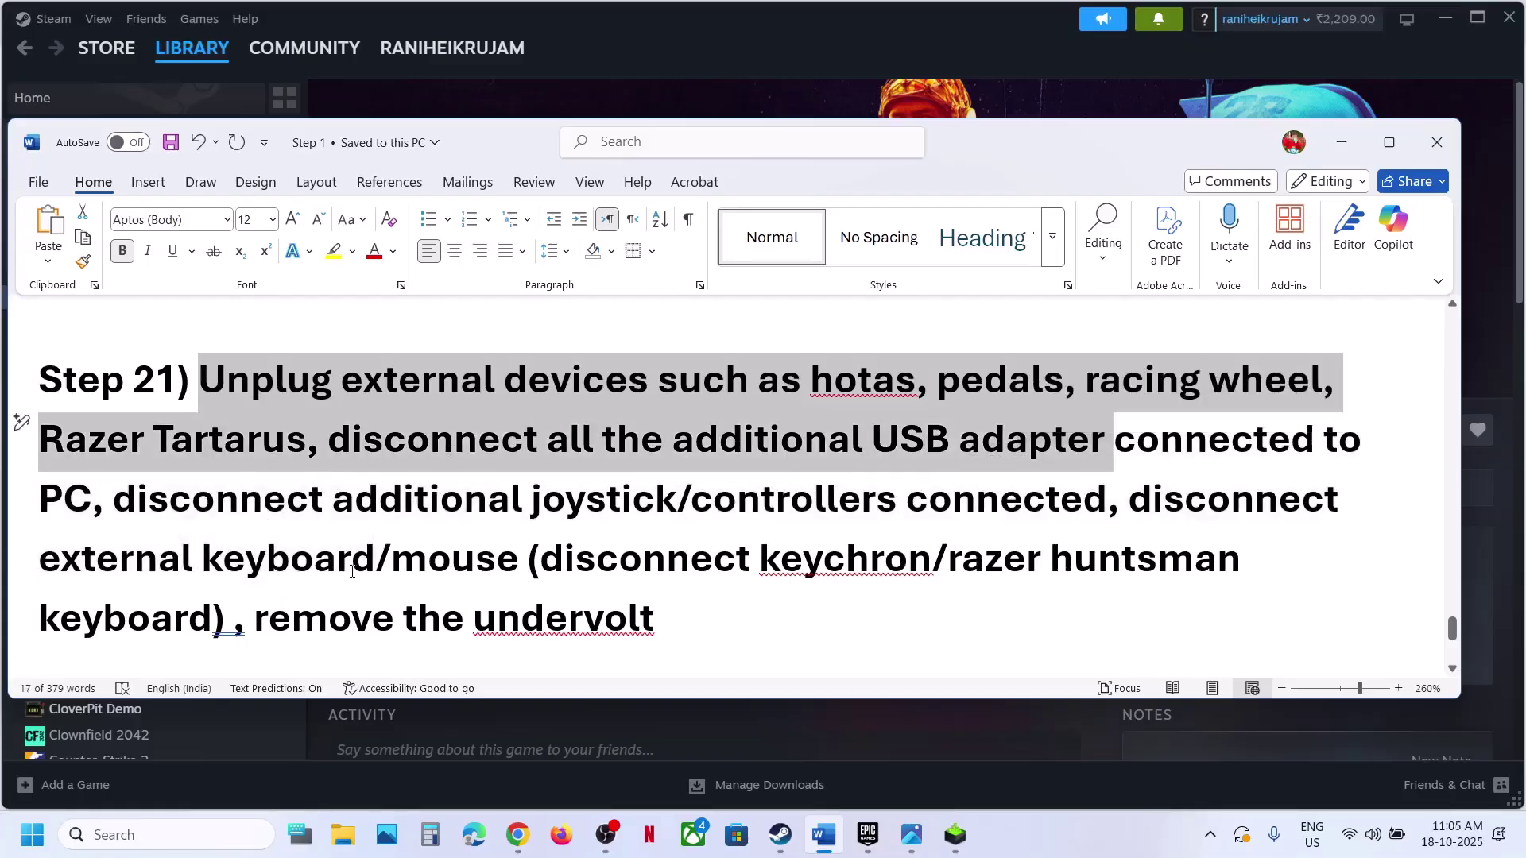
pyautogui.moveTo(125, 501); pyautogui.dragTo(1038, 523)
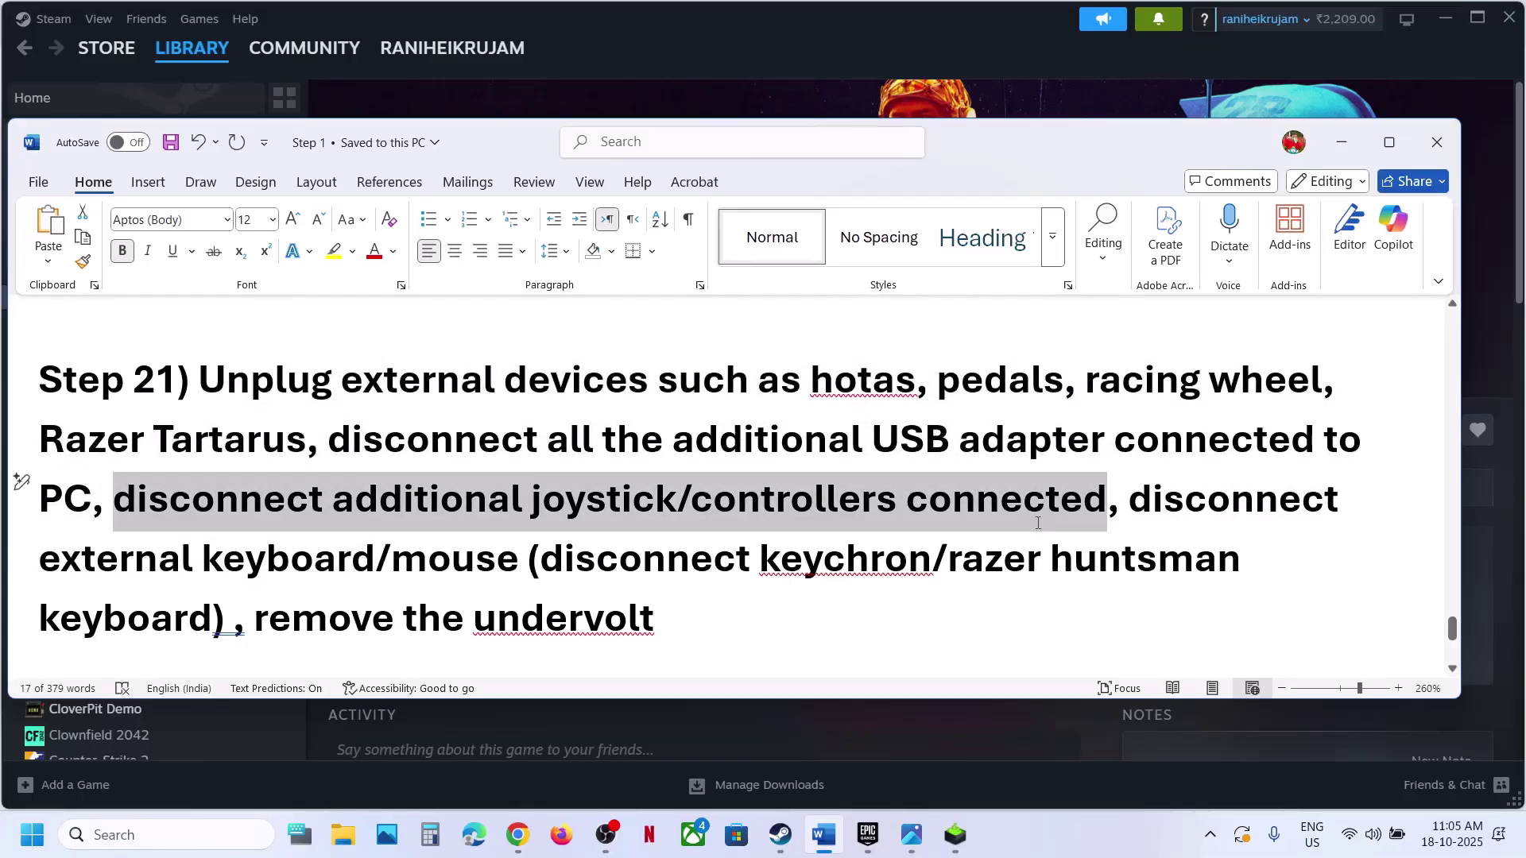
pyautogui.moveTo(1153, 517); pyautogui.dragTo(192, 630)
pyautogui.click(191, 630)
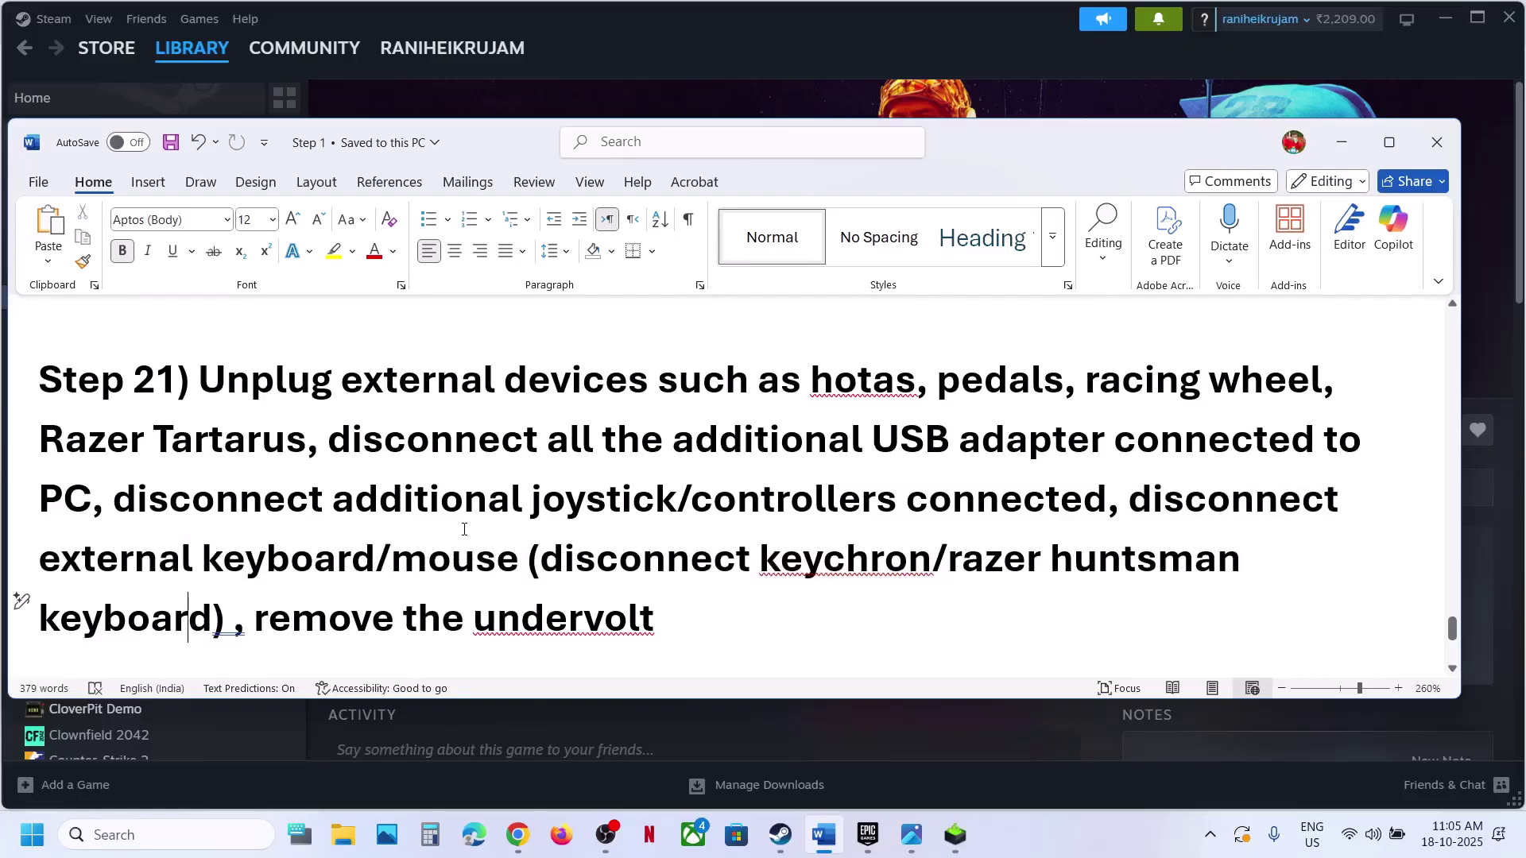
pyautogui.moveTo(287, 613); pyautogui.dragTo(660, 612)
pyautogui.click(452, 497)
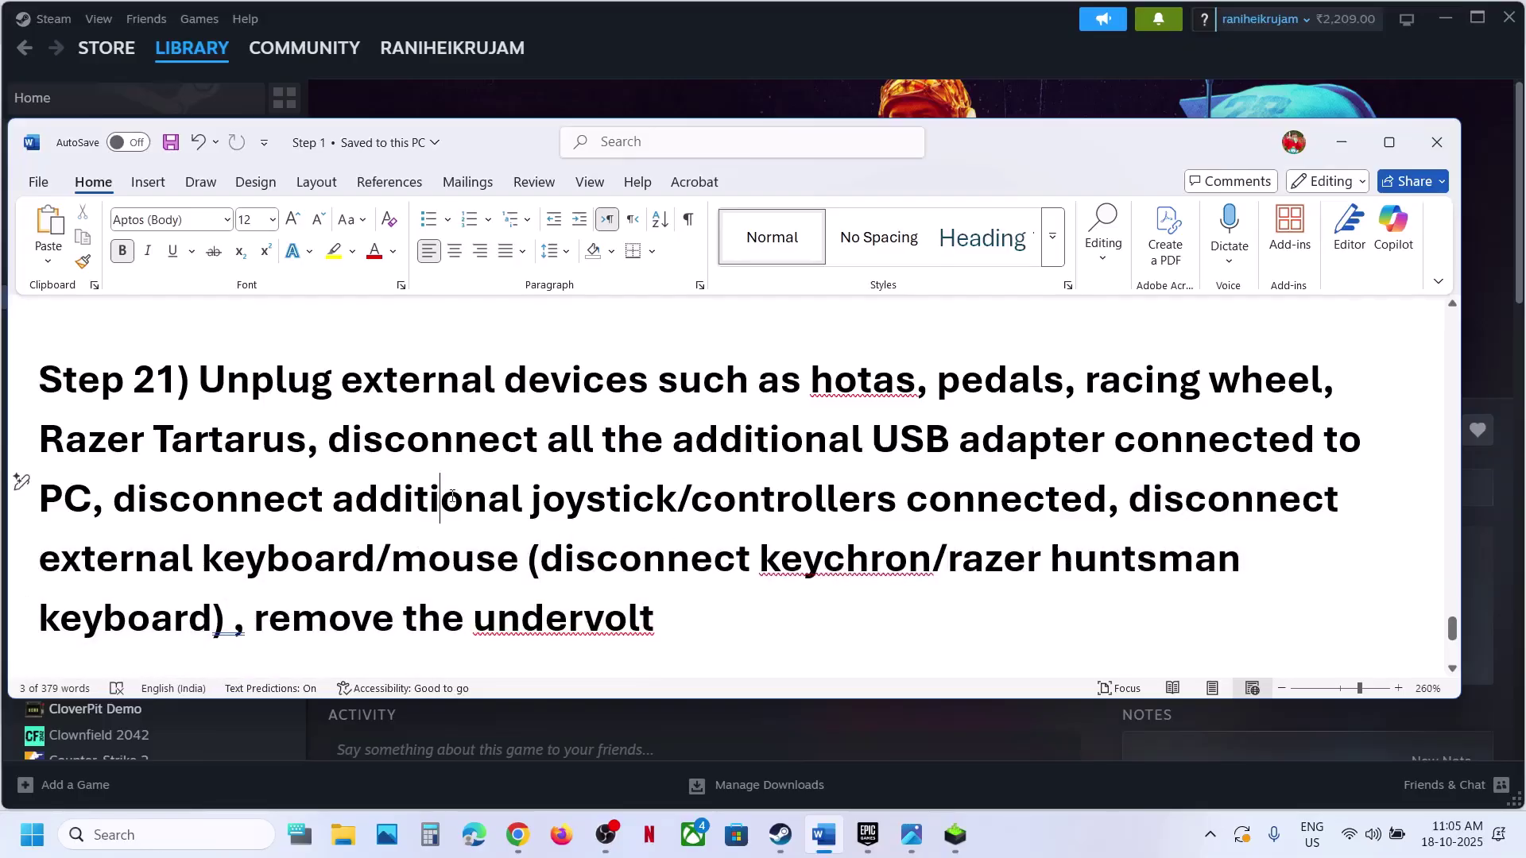
# - Go to the document's Step 22, switch to Steam, and locate the Uninstall option for ARC Raiders Playtest without running it
pyautogui.scroll(-4, 451, 497)
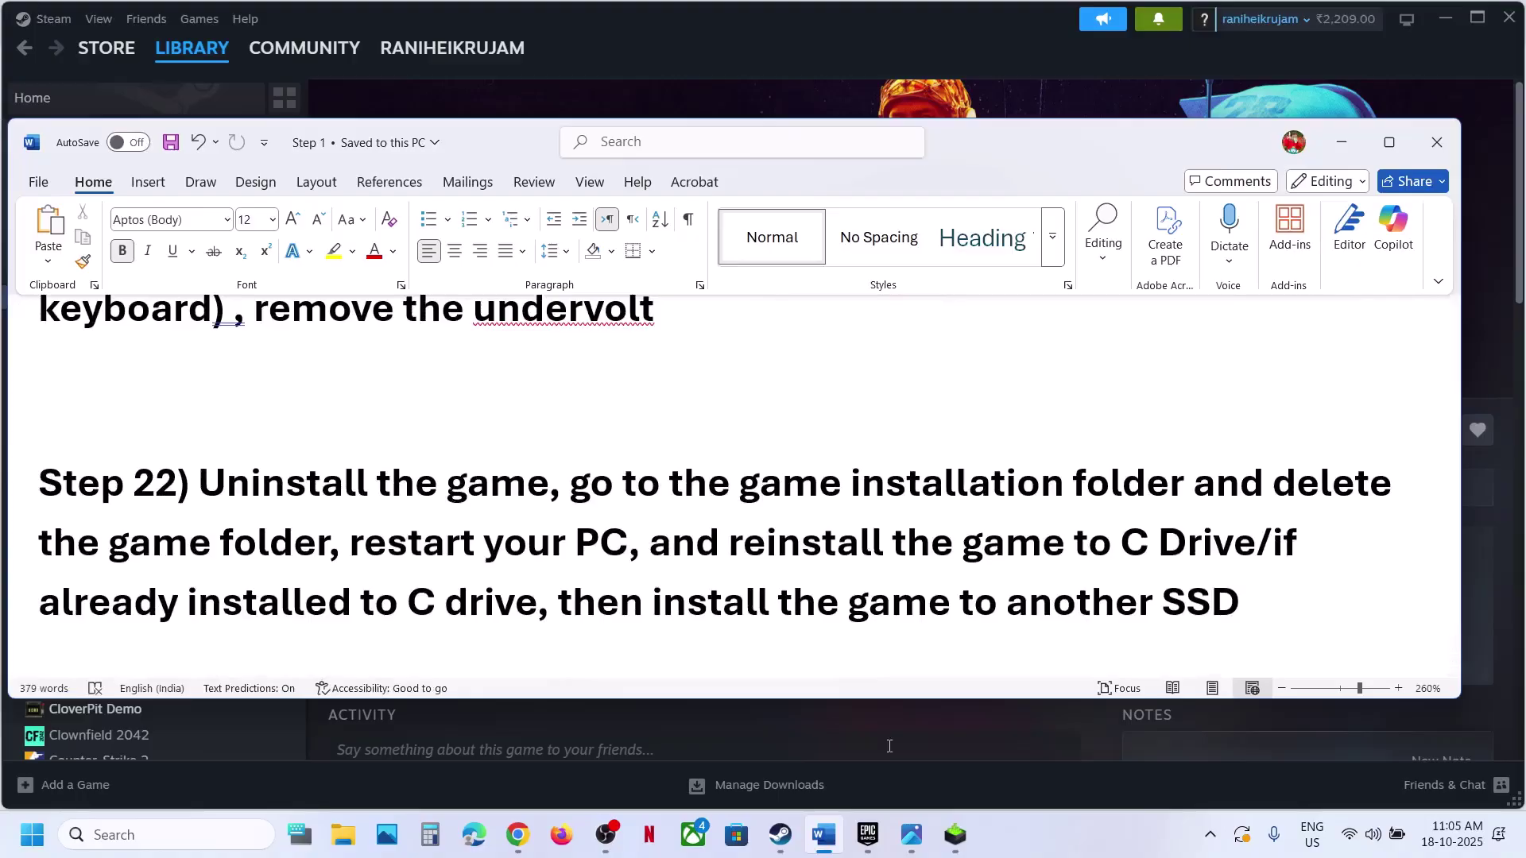
pyautogui.click(968, 724)
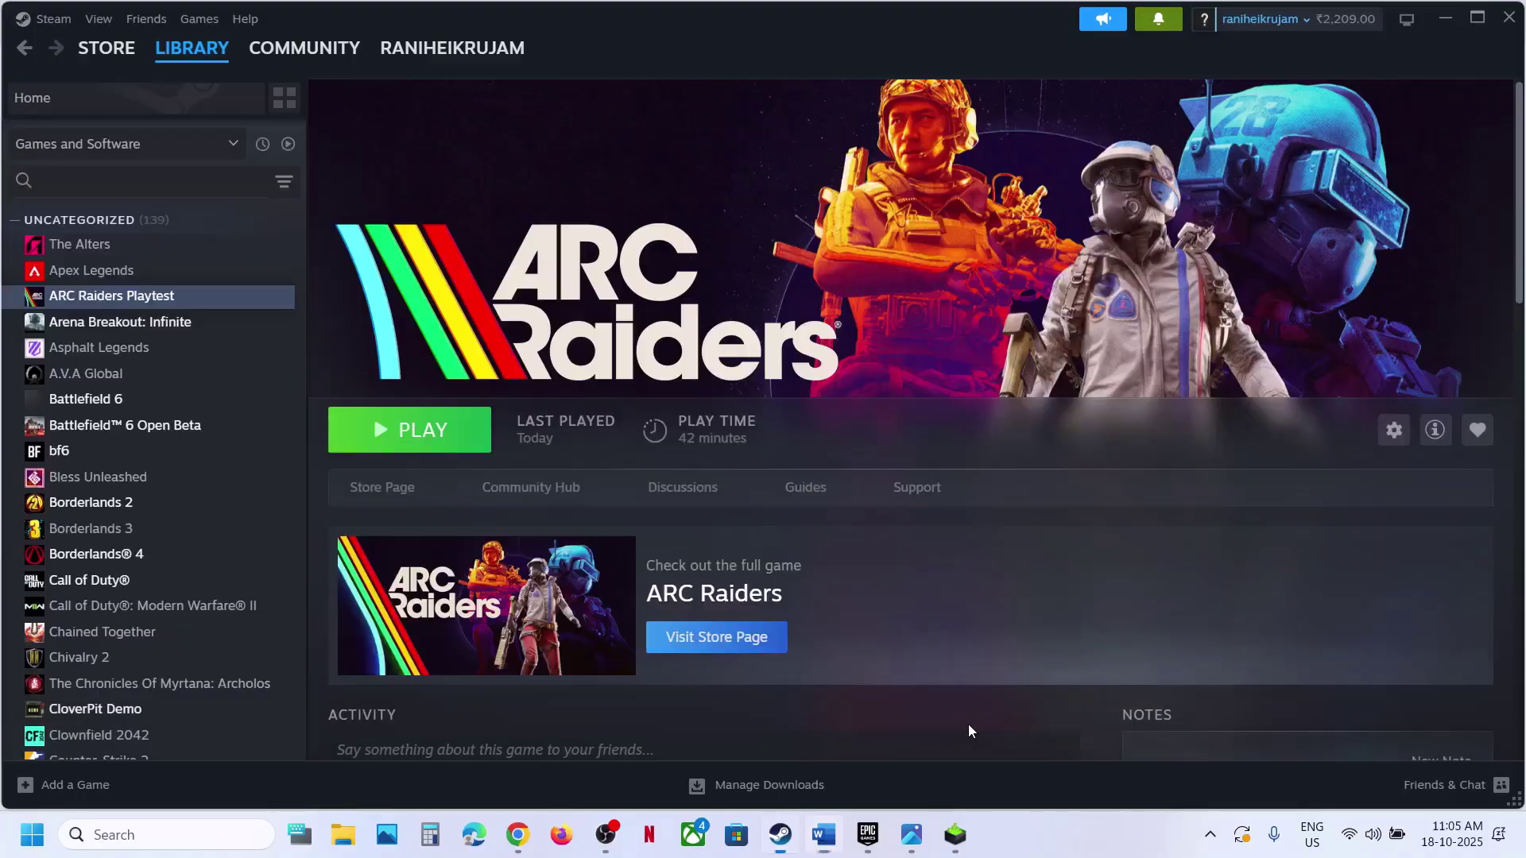
pyautogui.rightClick(156, 298)
pyautogui.moveTo(242, 419)
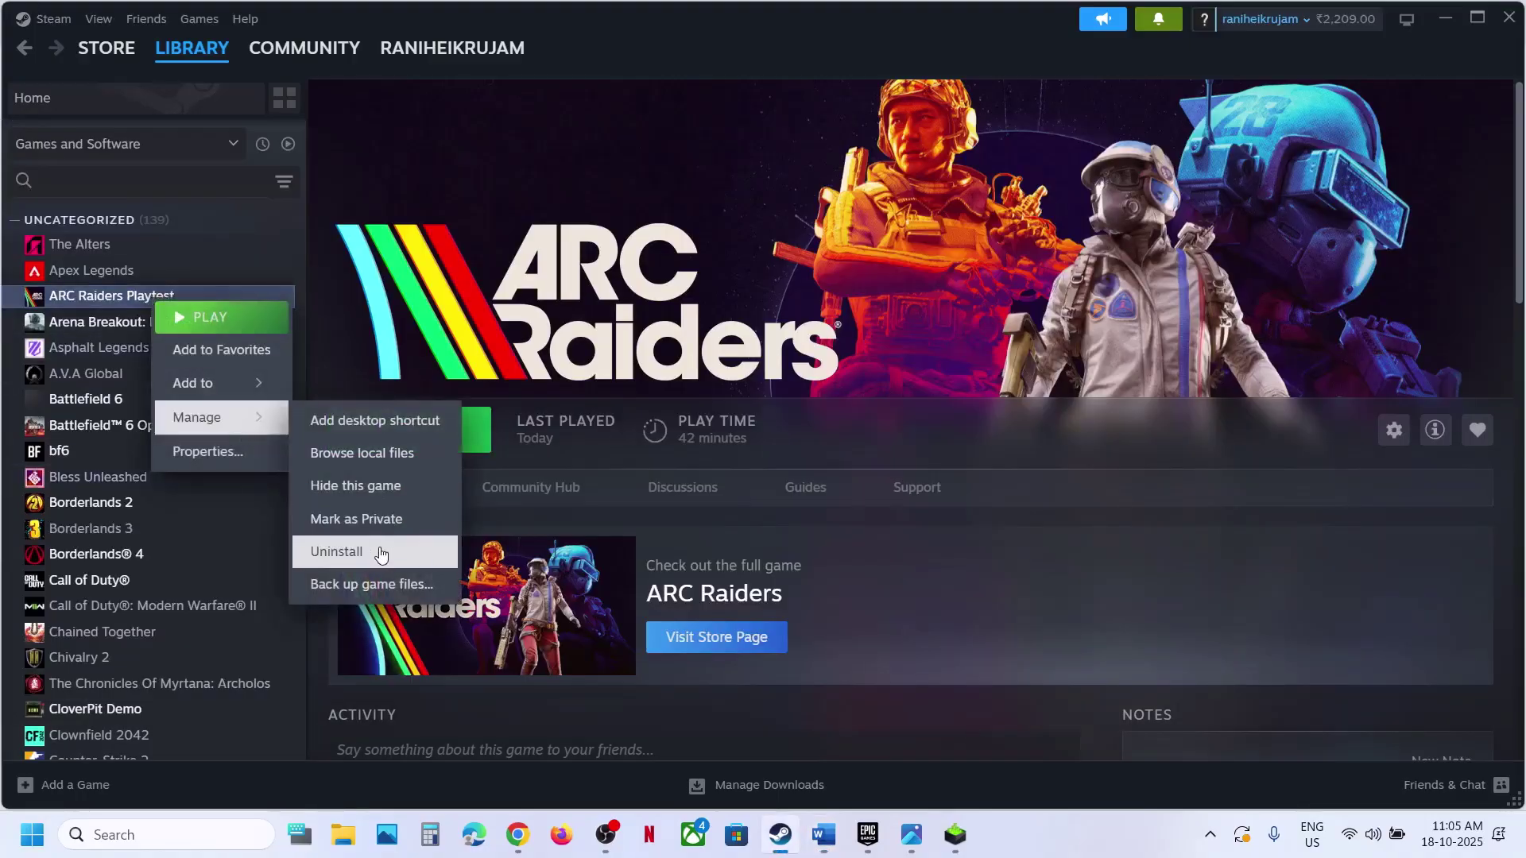
pyautogui.click(693, 313)
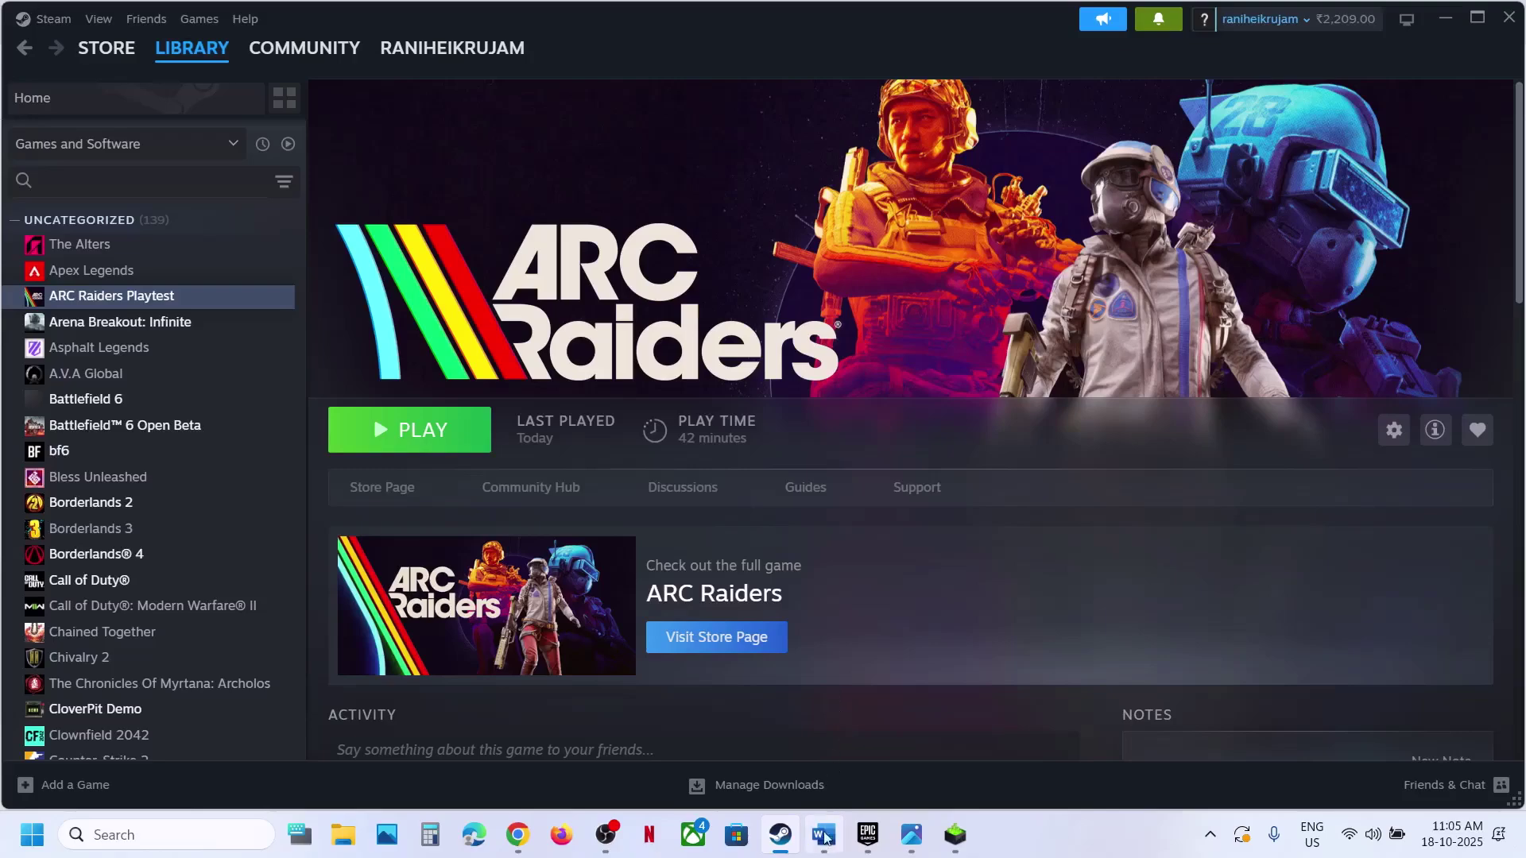
# - Return to the Word document and highlight Step 22's advice to reinstall the game to C Drive
pyautogui.moveTo(824, 835)
pyautogui.click(849, 757)
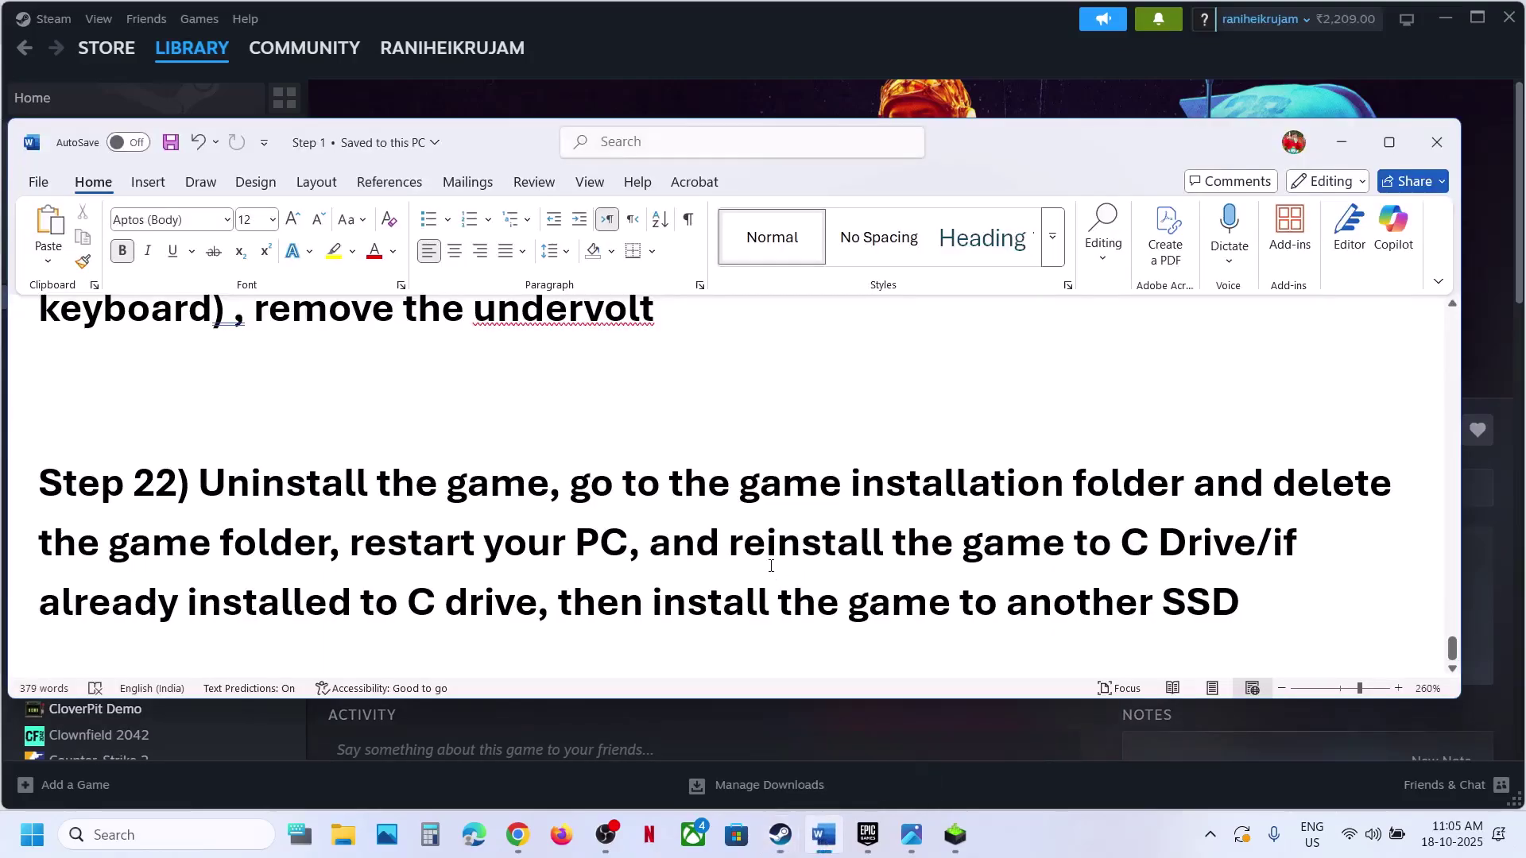
pyautogui.moveTo(770, 565); pyautogui.dragTo(1291, 554)
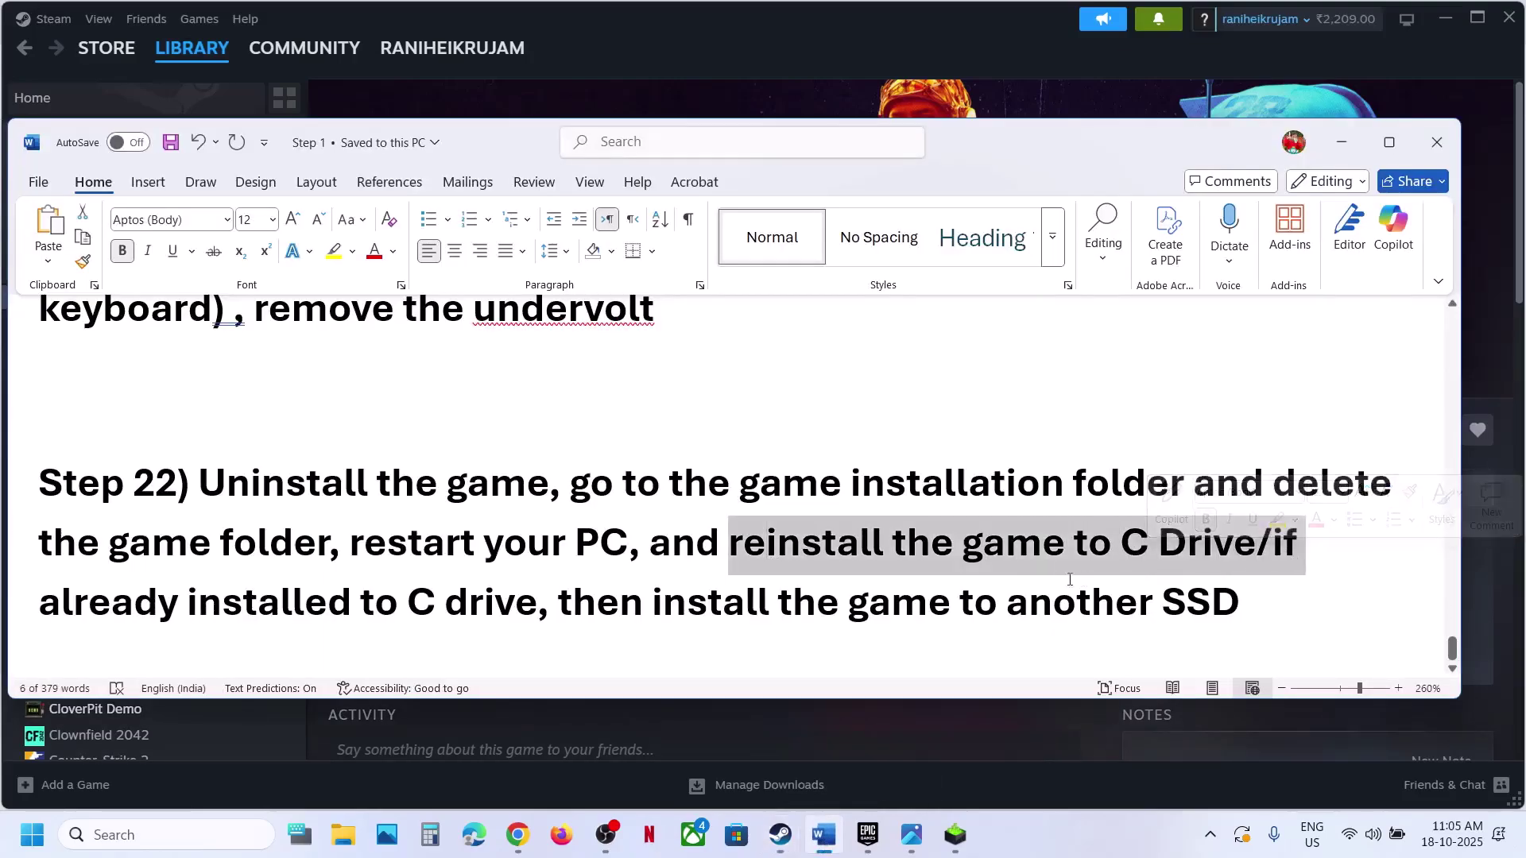